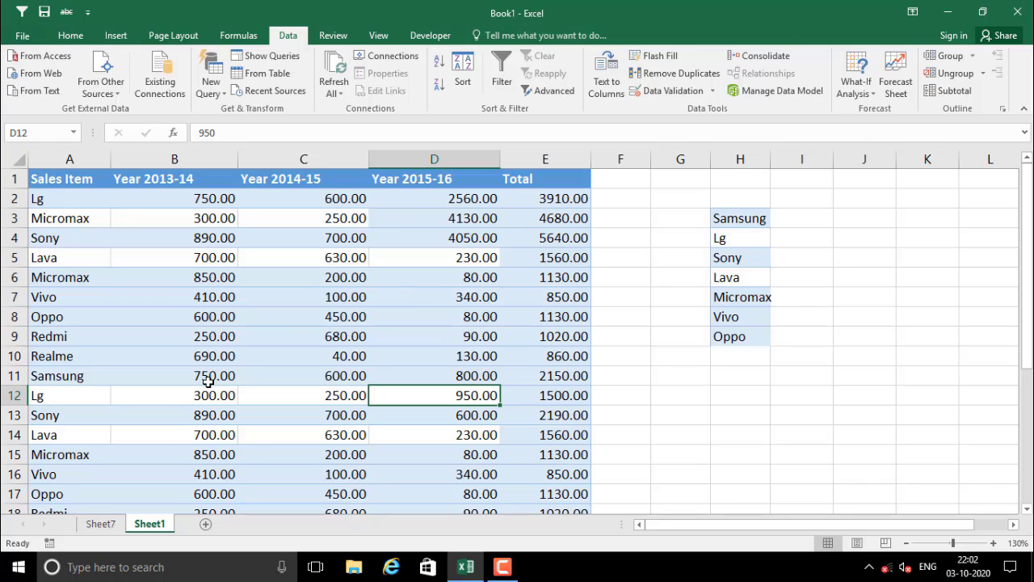
Step: Delete Sheet7 and create a PivotTable from Sheet1's range A1:E28 on a new worksheet
click(101, 524)
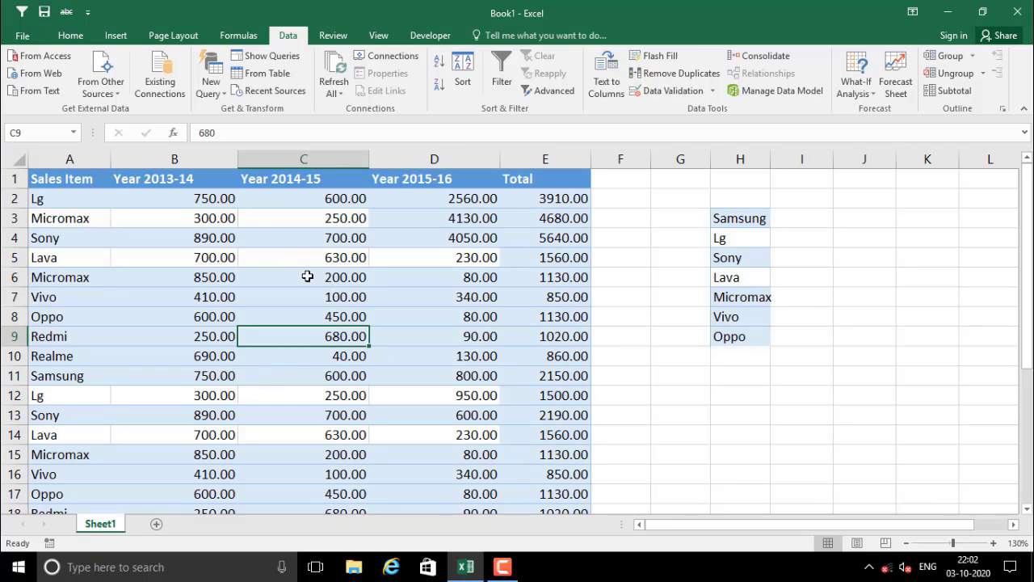
click(116, 38)
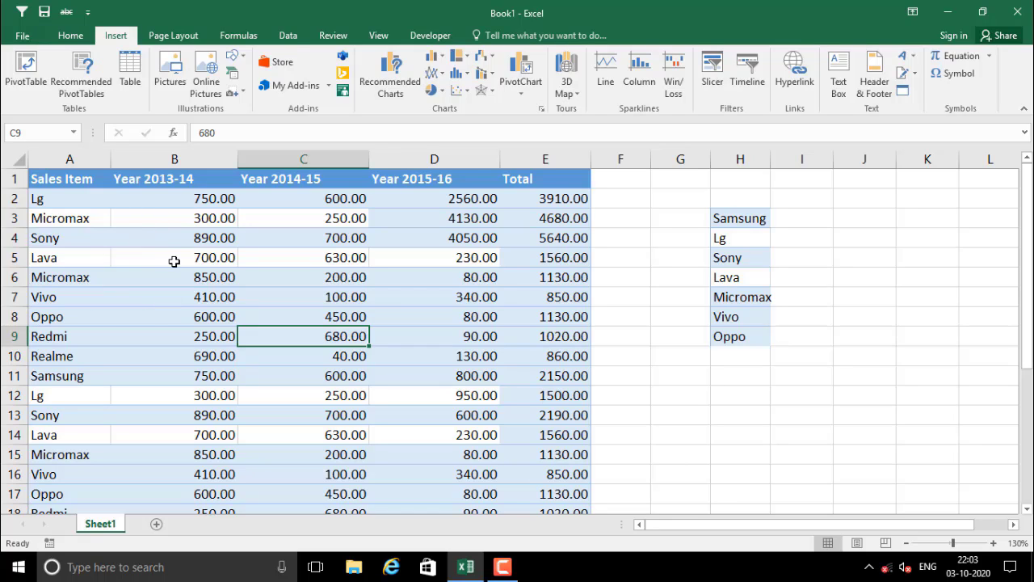
click(323, 275)
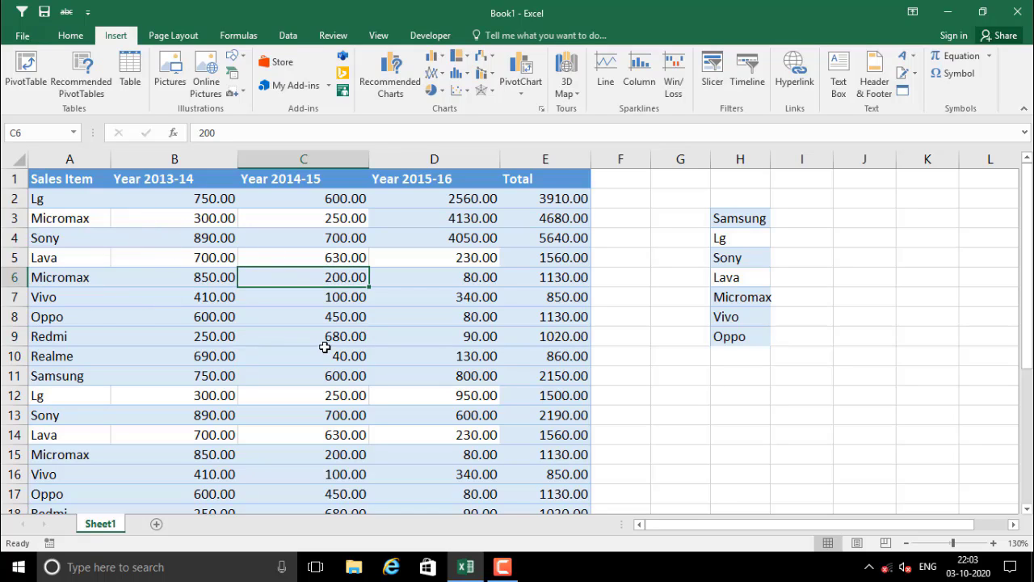
click(324, 312)
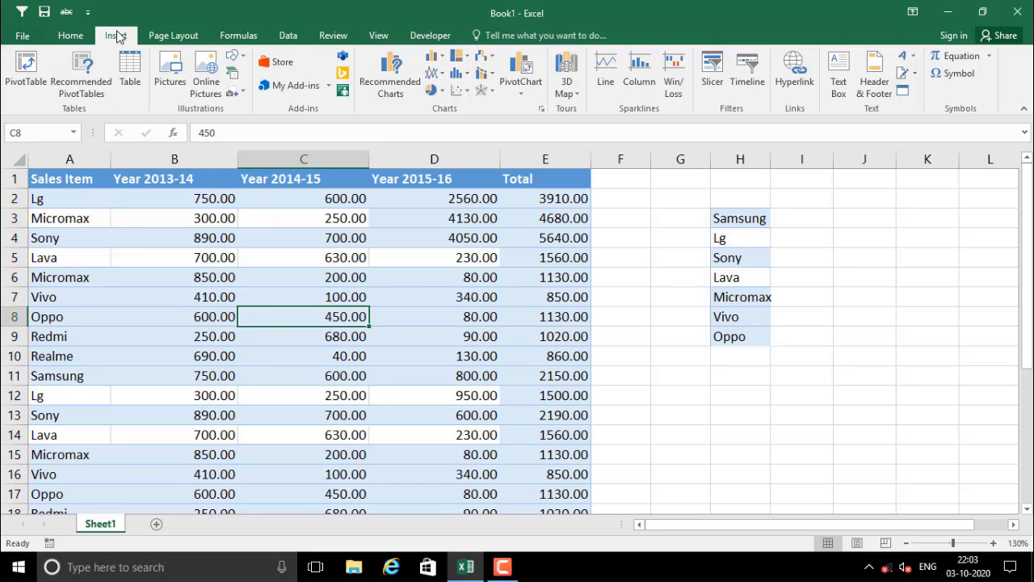
click(24, 74)
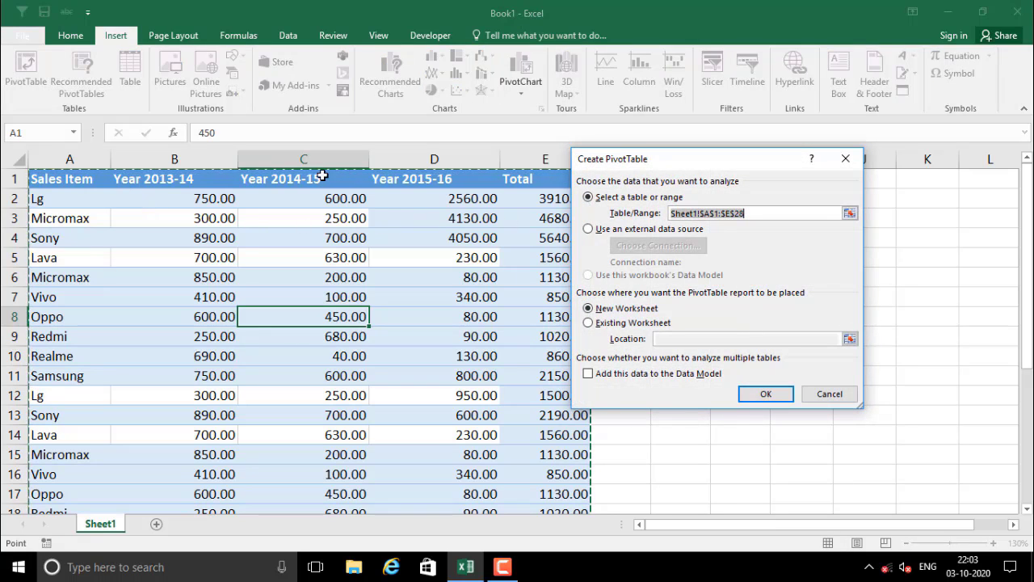
scroll(475, 453, down, 7)
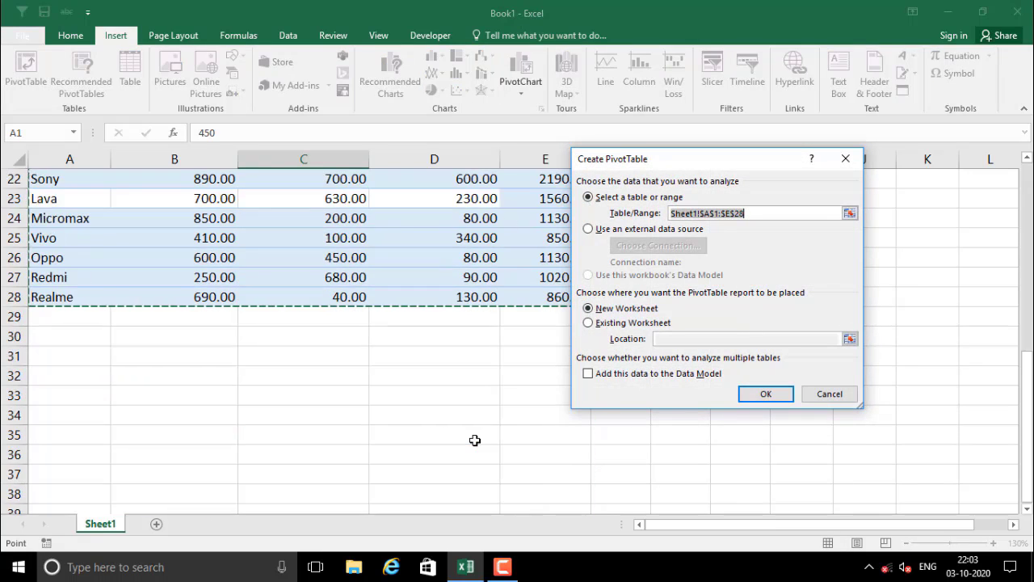
scroll(481, 436, up, 7)
scroll(485, 430, up, 1)
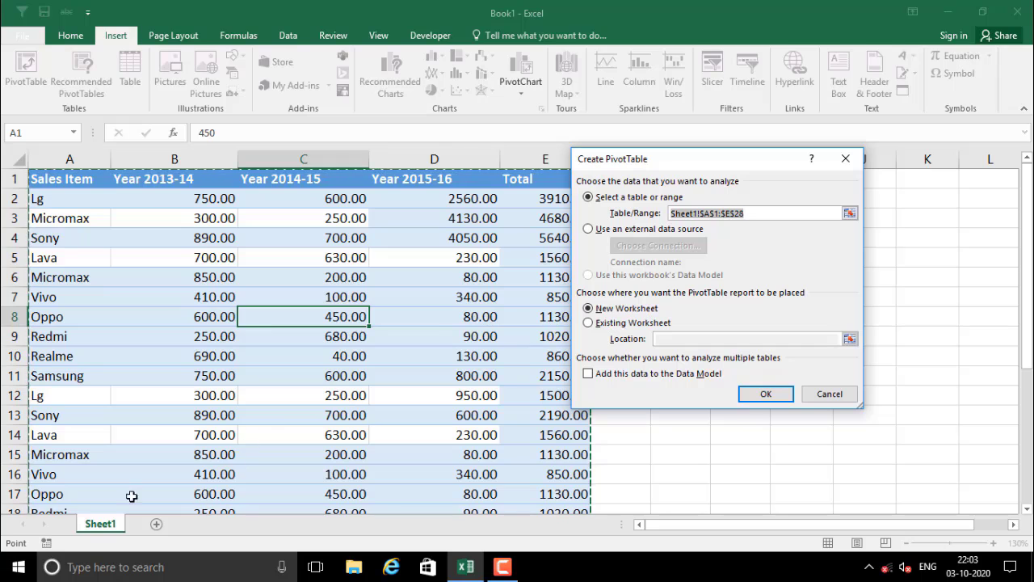
click(764, 394)
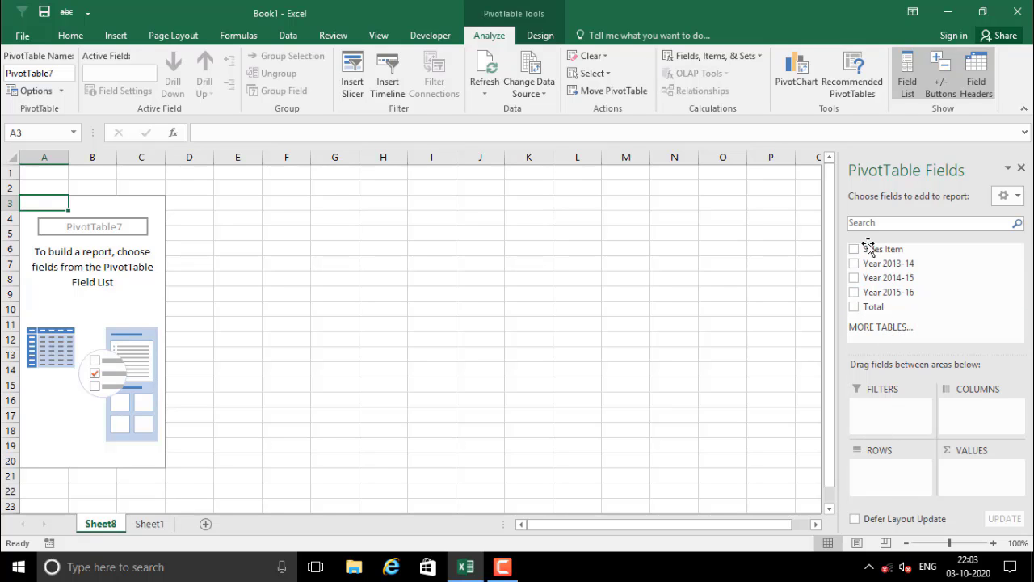
Step: Review the source column headings on Sheet1, from Sales Item through the three years to Total, including the list of items
click(162, 526)
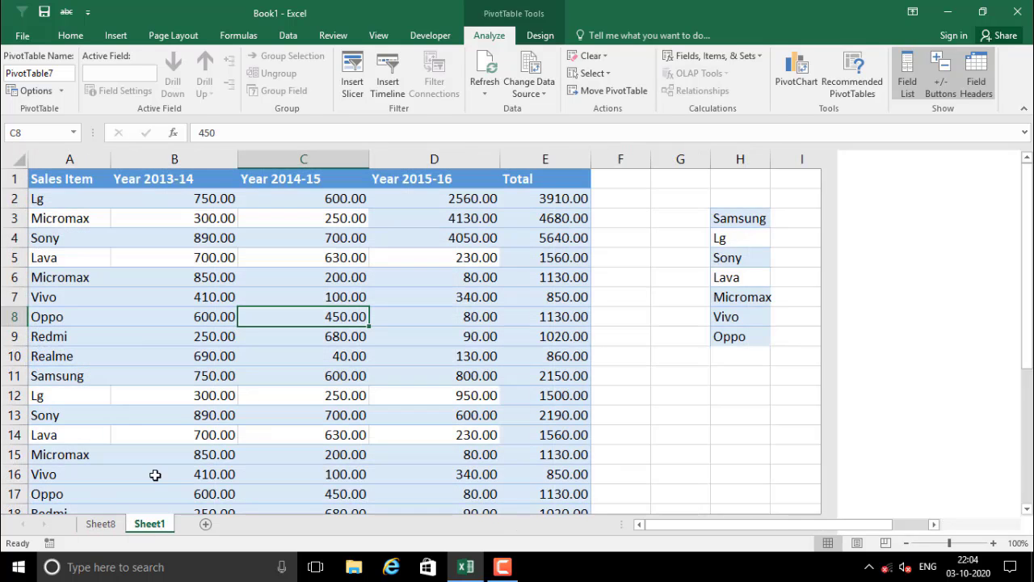
click(63, 181)
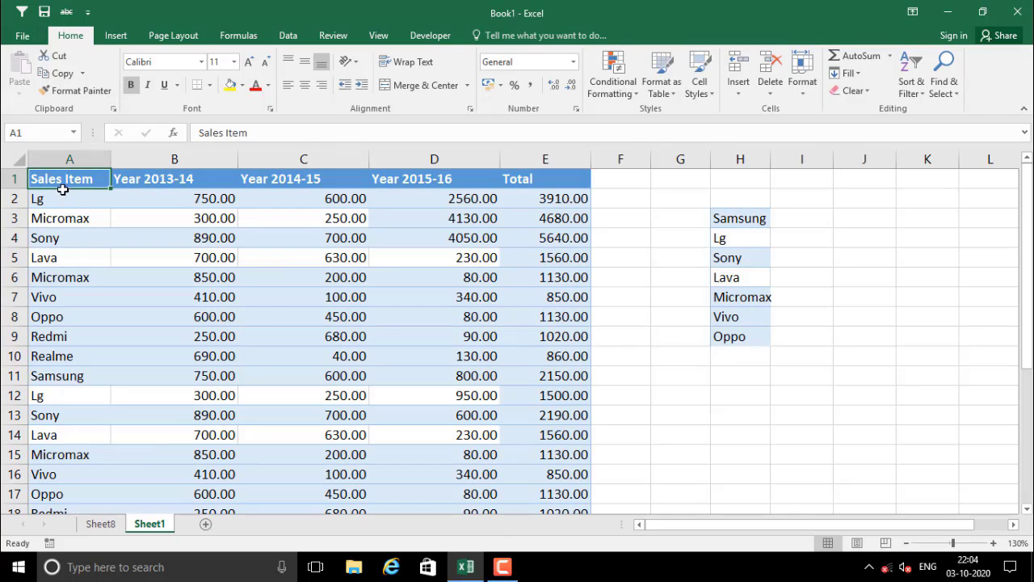
drag(56, 199, 56, 454)
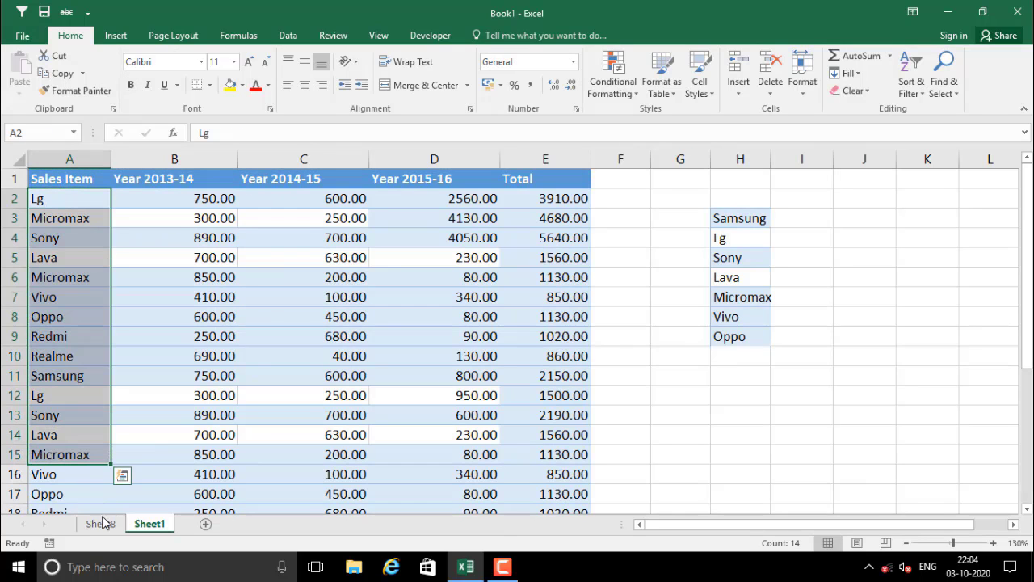
click(164, 177)
click(262, 183)
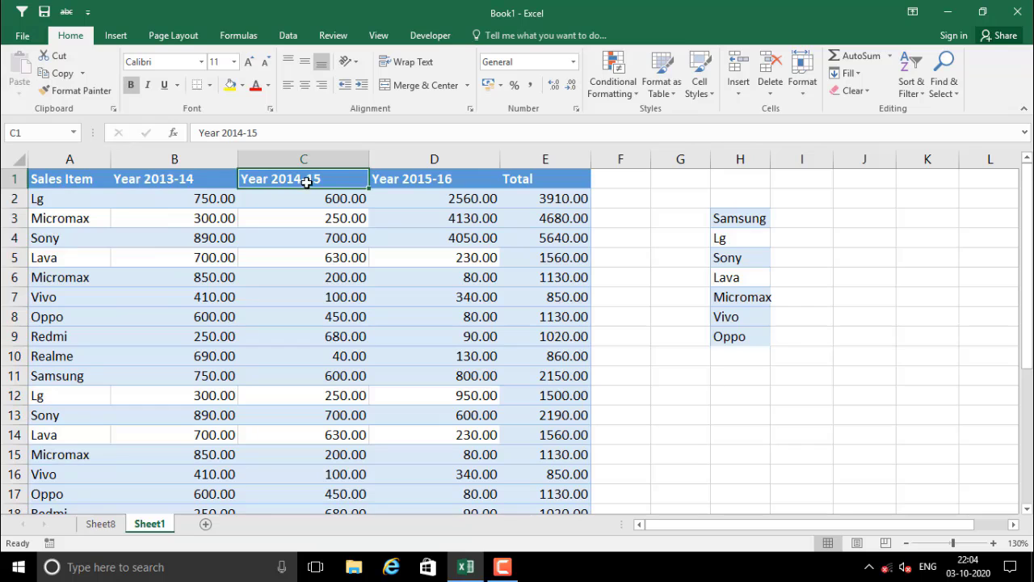
click(405, 183)
click(512, 187)
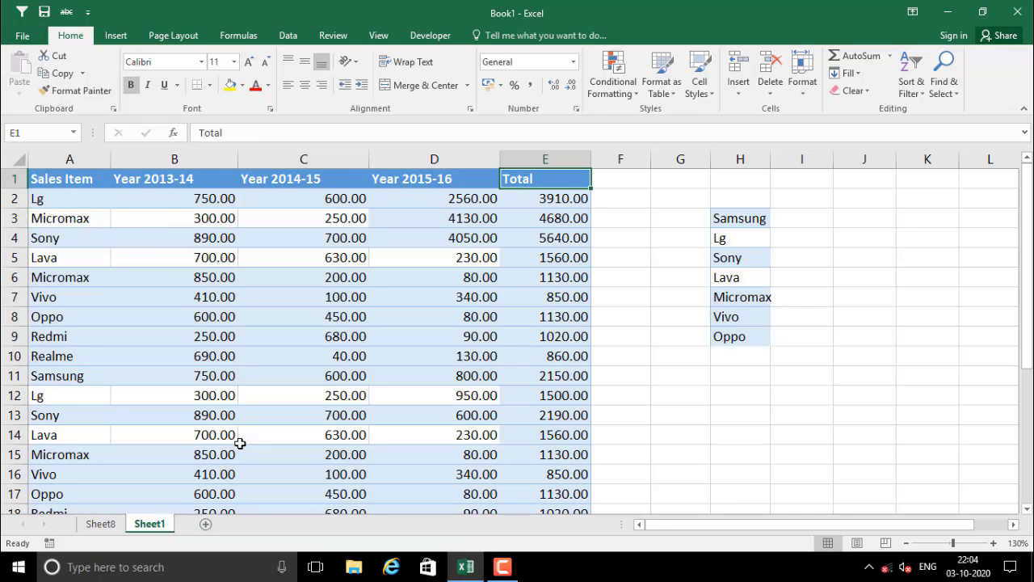
Step: Return to the PivotTable on Sheet8 and place the Sales Item field in its Rows area
click(101, 524)
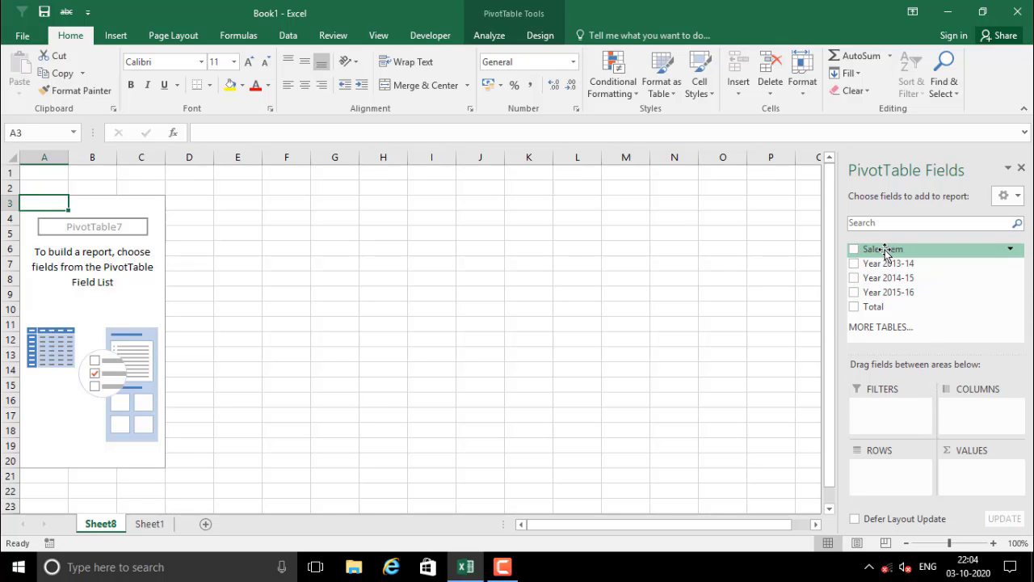
drag(883, 249, 880, 479)
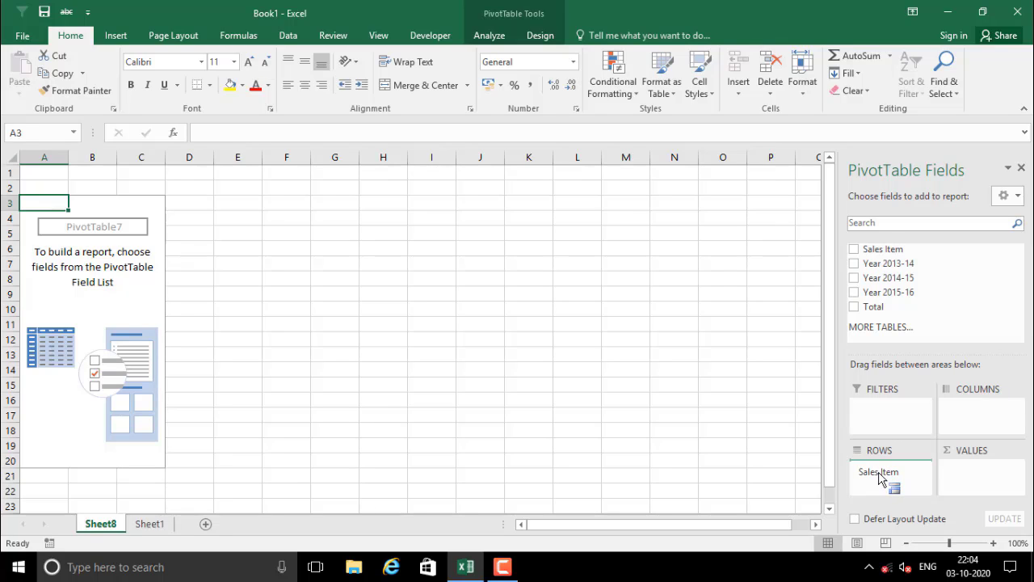
drag(880, 478, 879, 477)
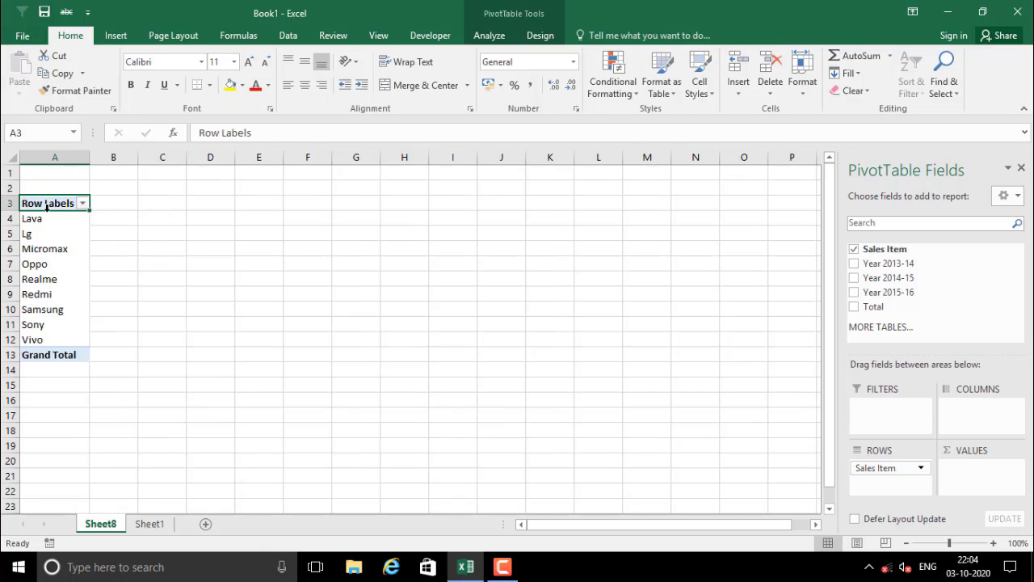
Step: Examine the sales item names in the PivotTable's row labels, dismissing the Show Detail dialog without choosing a field
drag(42, 226, 42, 278)
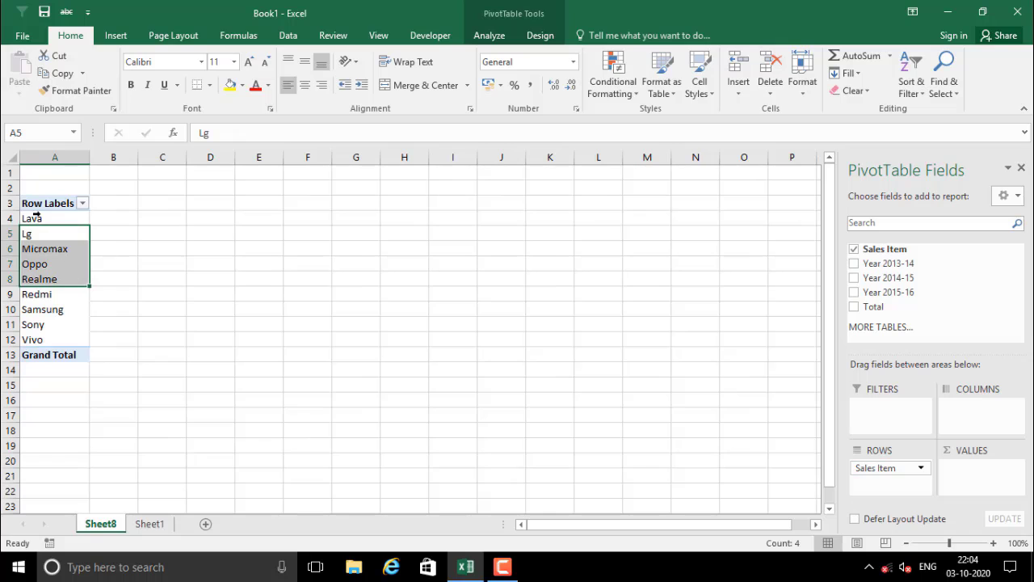
drag(36, 217, 42, 341)
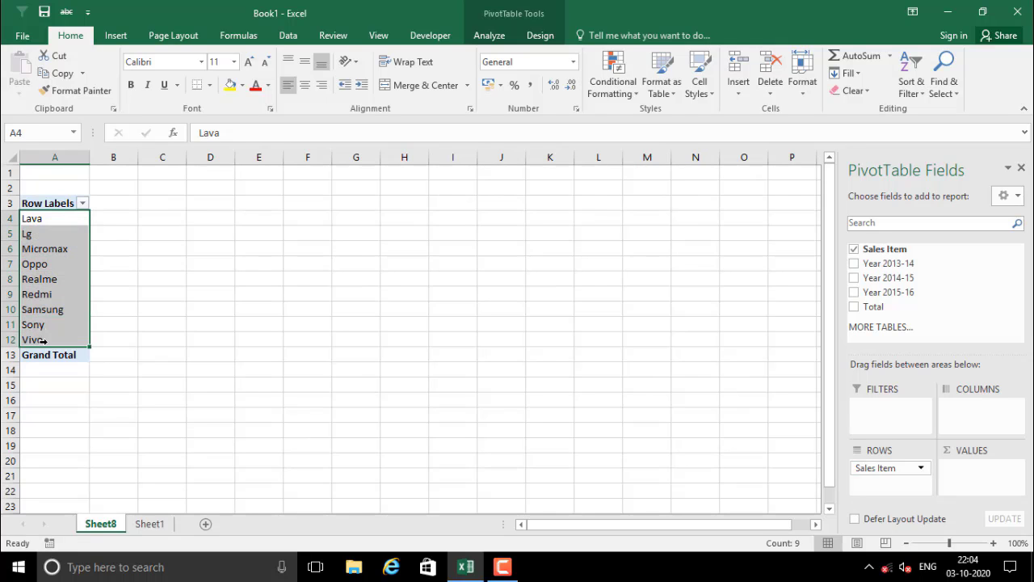
double_click(50, 219)
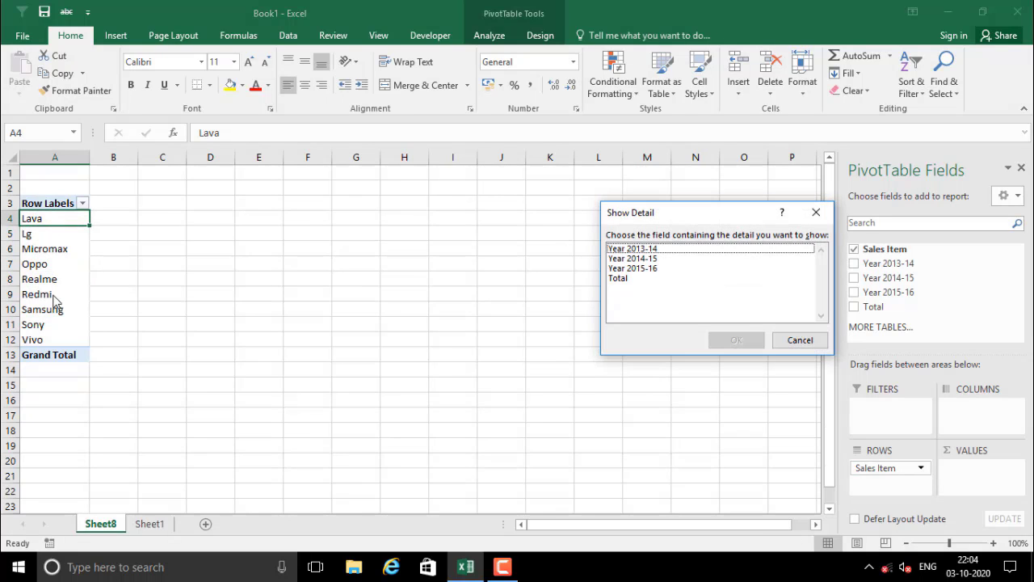
click(788, 340)
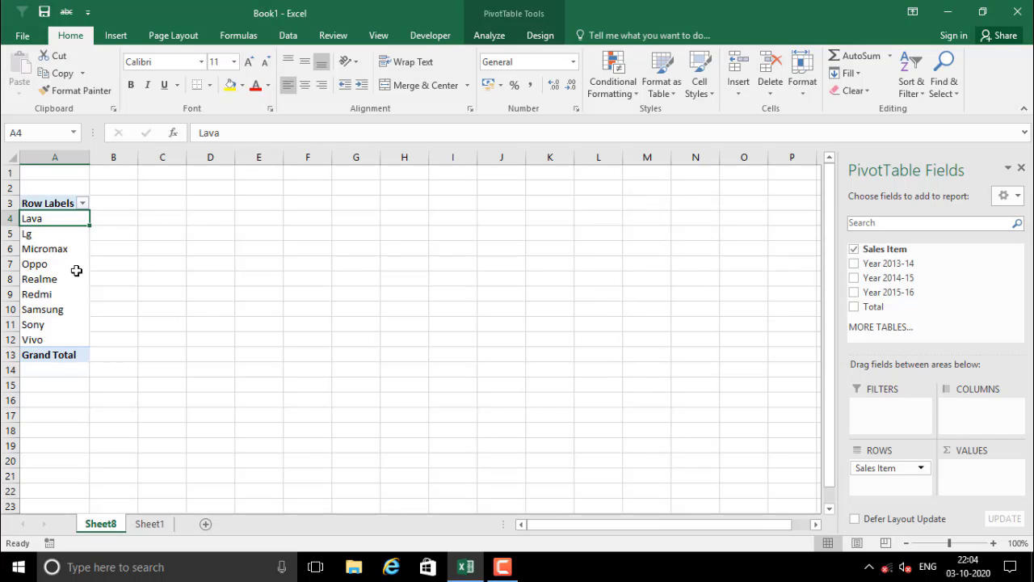
drag(46, 236, 36, 338)
click(50, 263)
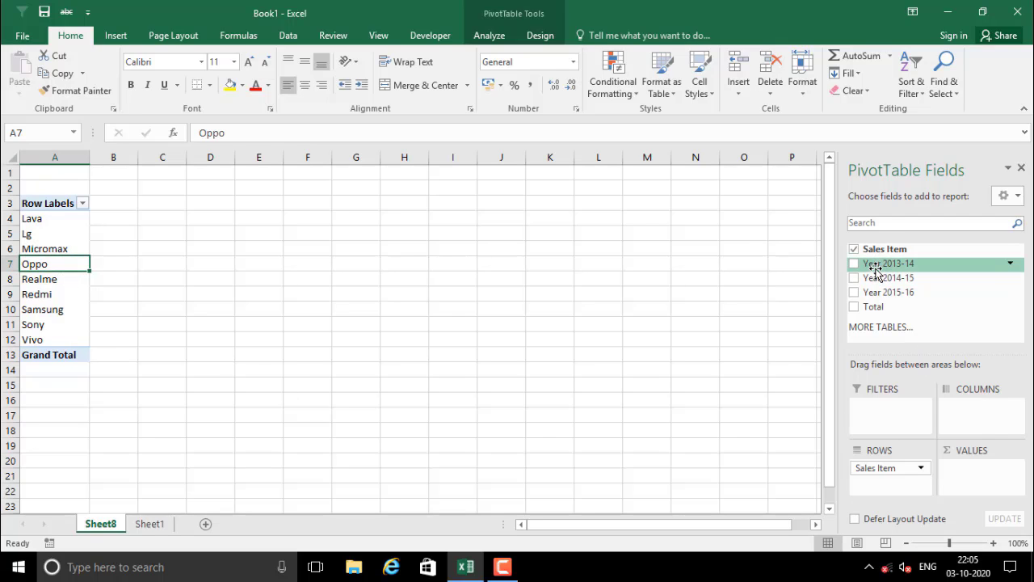
Step: Add Year 2013-14 to the PivotTable's Values area as a sum and check the amounts for Lava, Lg and Micromax
drag(879, 273, 982, 479)
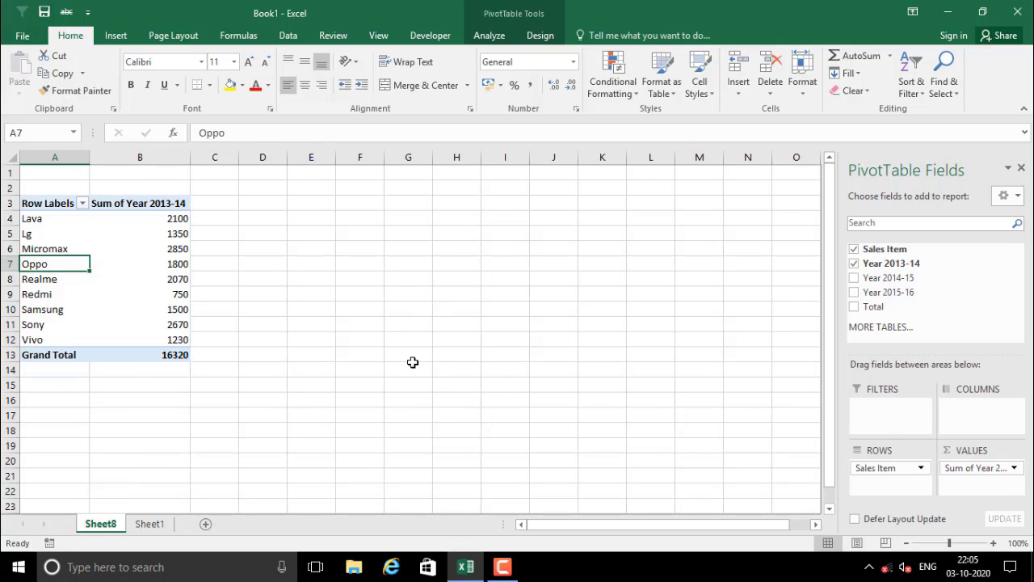
click(179, 222)
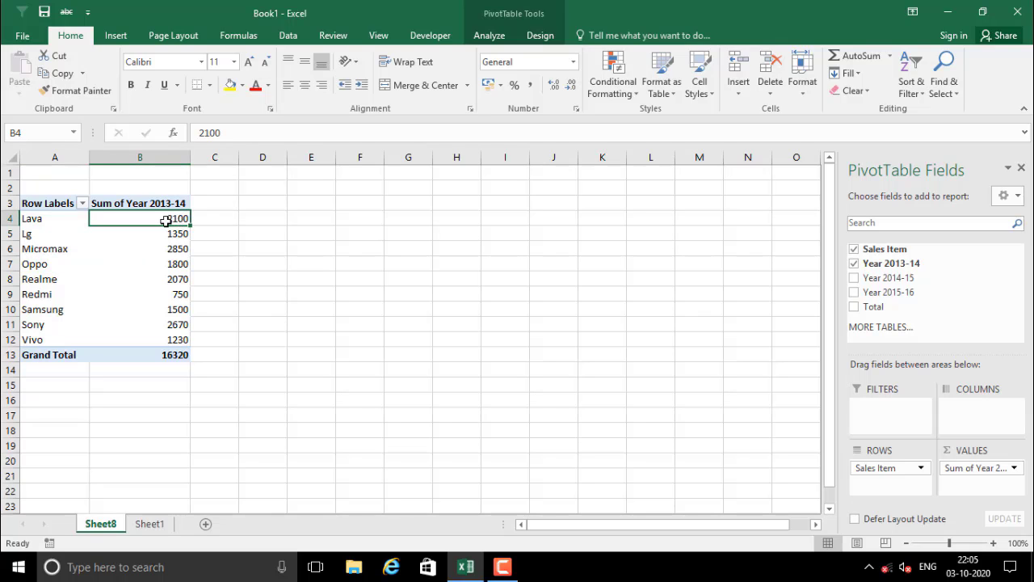
mouse_move(165, 221)
click(147, 236)
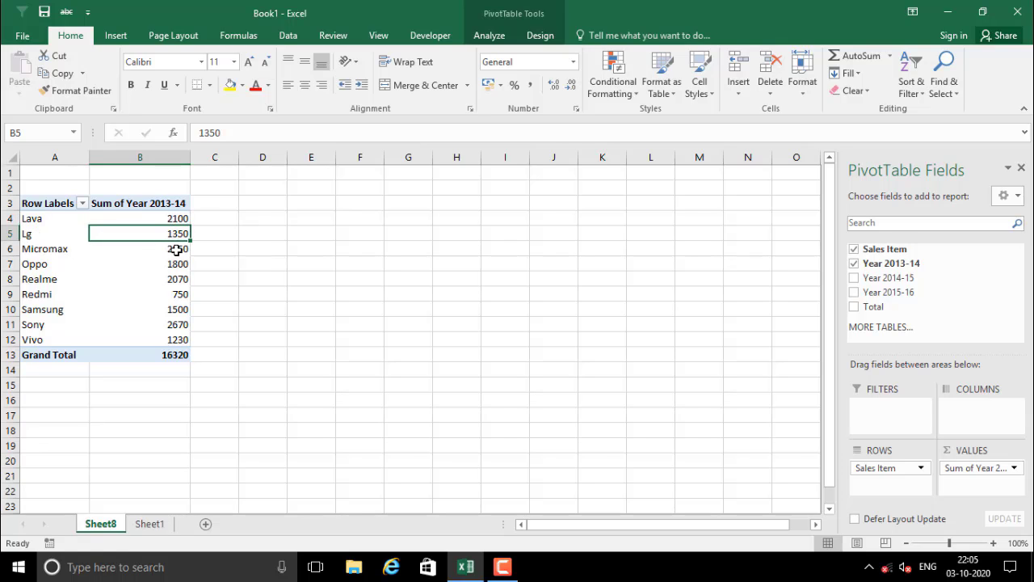
click(176, 249)
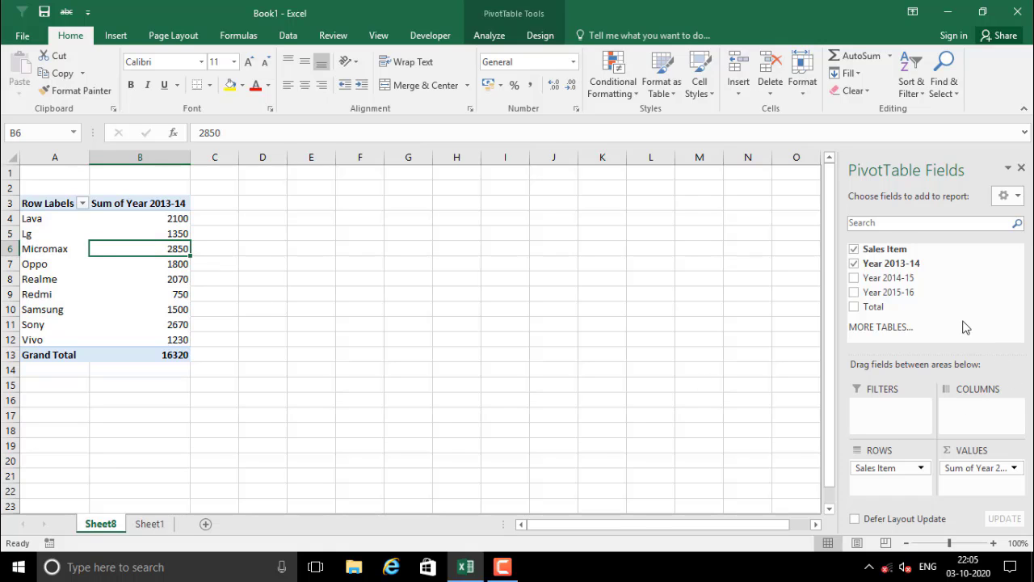
Step: Add Year 2014-15 to the Values area as a second sum and compare both years' amounts per sales item
drag(887, 278, 986, 484)
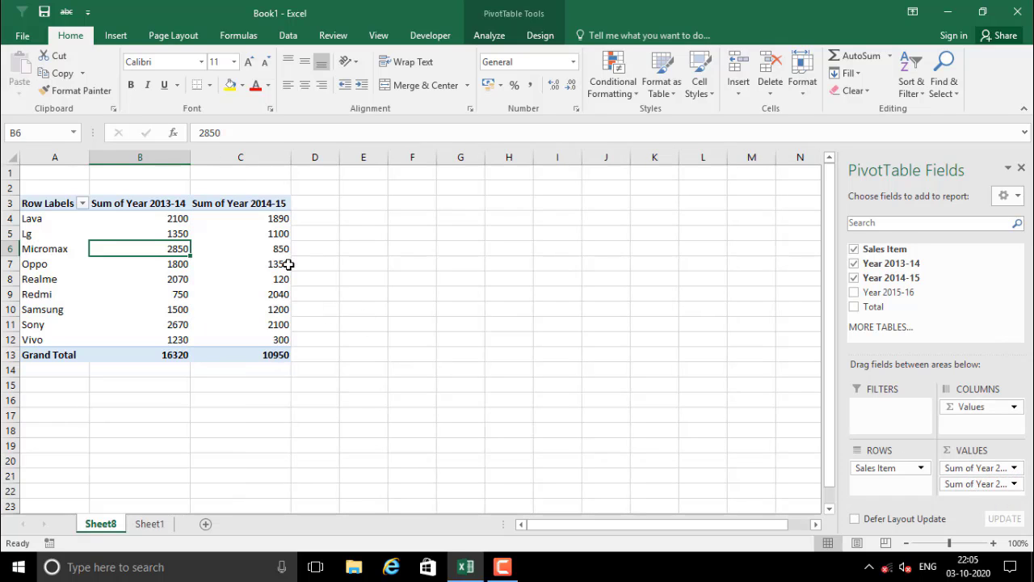
drag(267, 216, 265, 331)
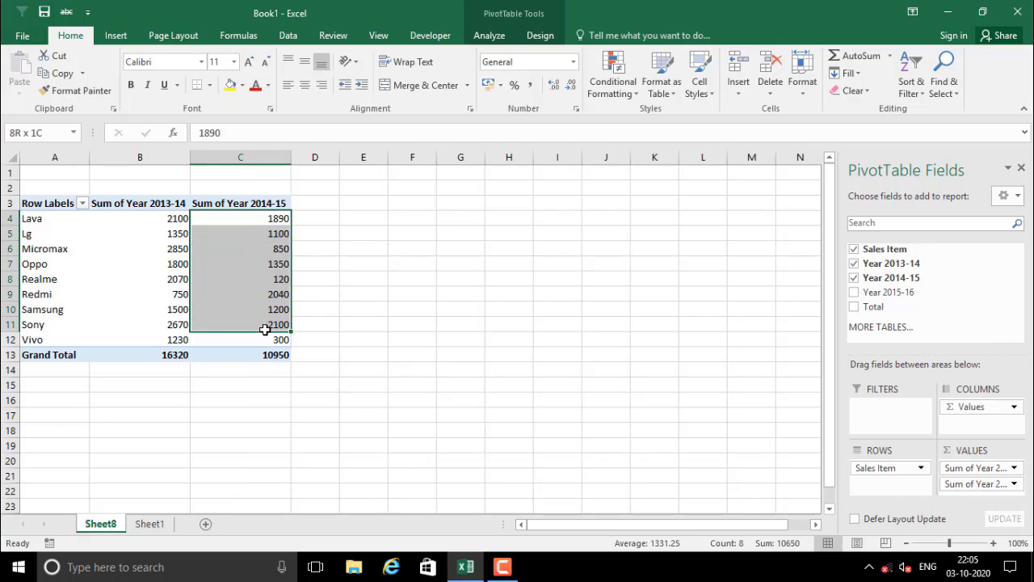
click(241, 220)
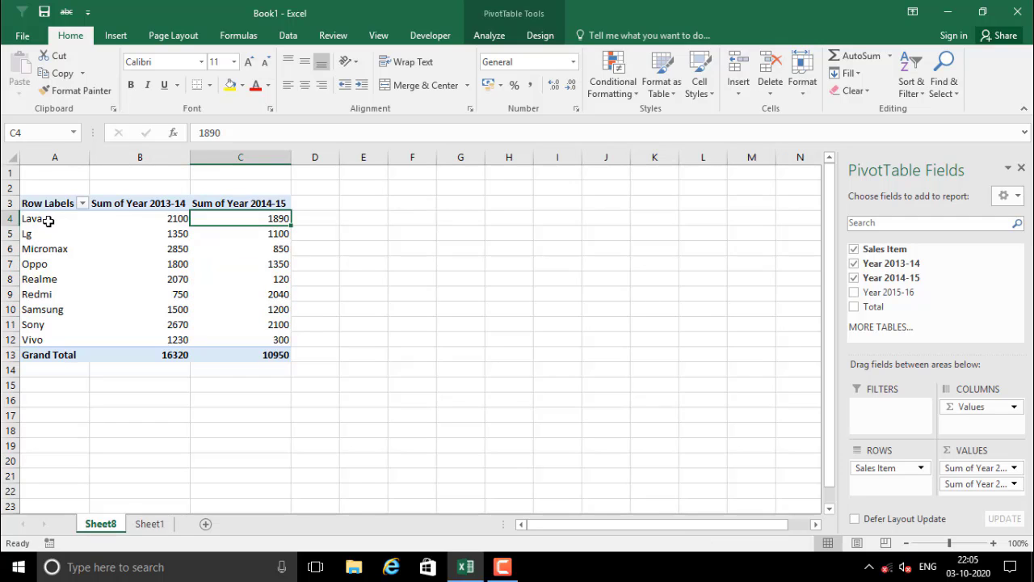
click(169, 218)
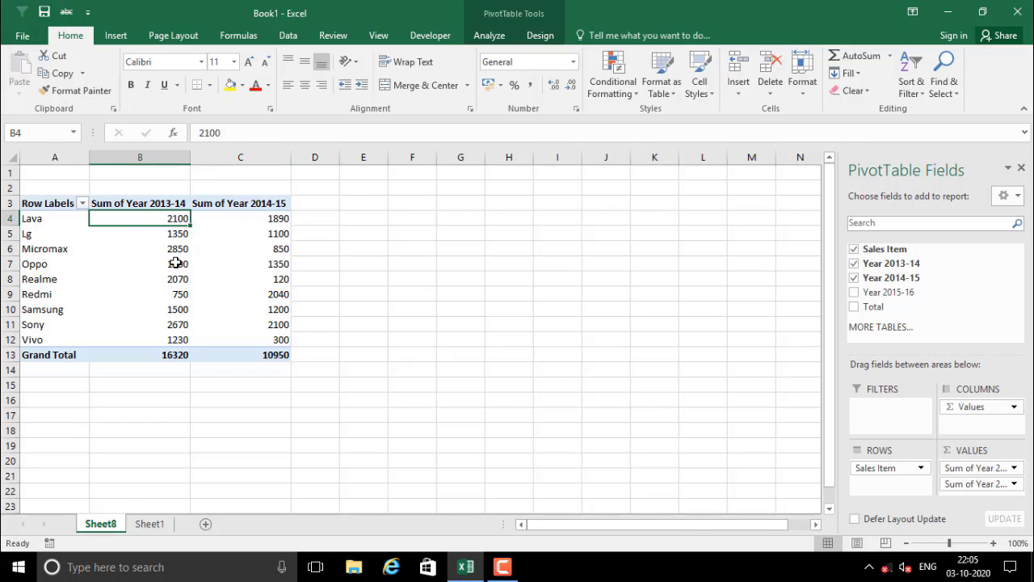
drag(175, 248, 178, 304)
drag(286, 248, 289, 308)
Step: Filter the PivotTable's row labels to show only Lava
click(82, 203)
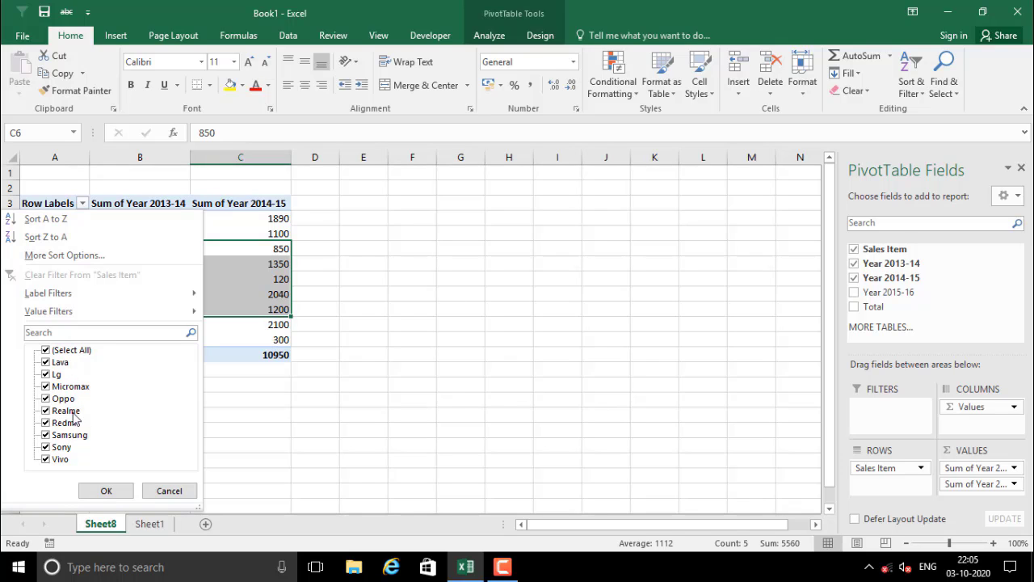
click(59, 352)
click(46, 350)
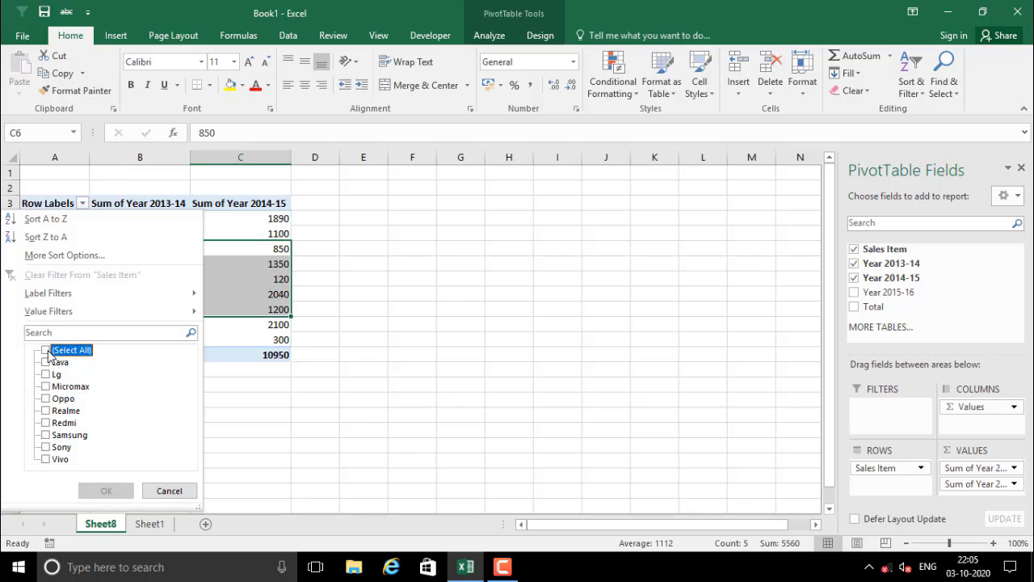
click(46, 363)
click(106, 490)
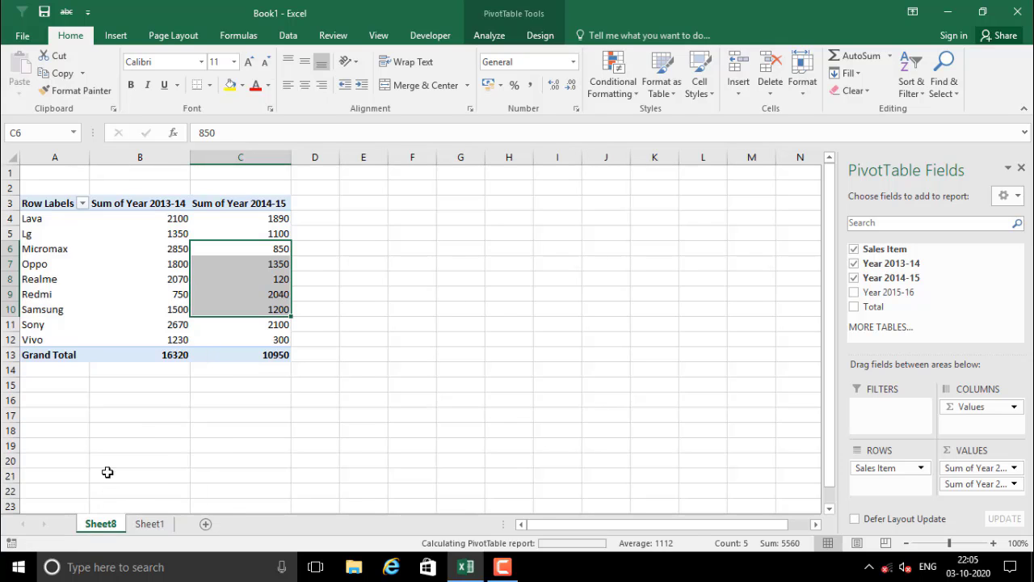
click(130, 293)
Step: Check Lava's sums for Year 2013-14 and Year 2014-15 in the filtered PivotTable
drag(65, 224, 256, 230)
click(256, 231)
click(493, 307)
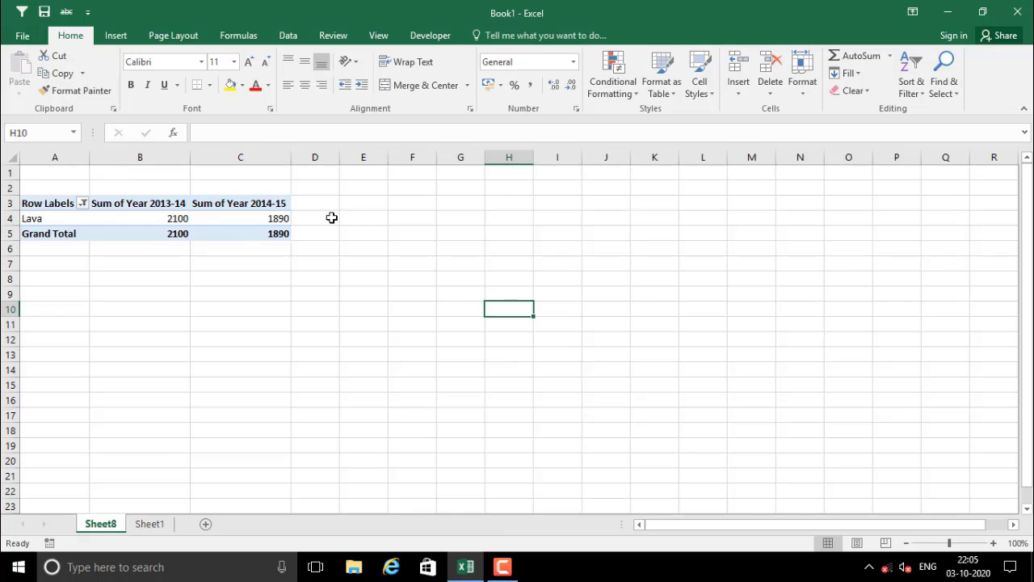
click(260, 221)
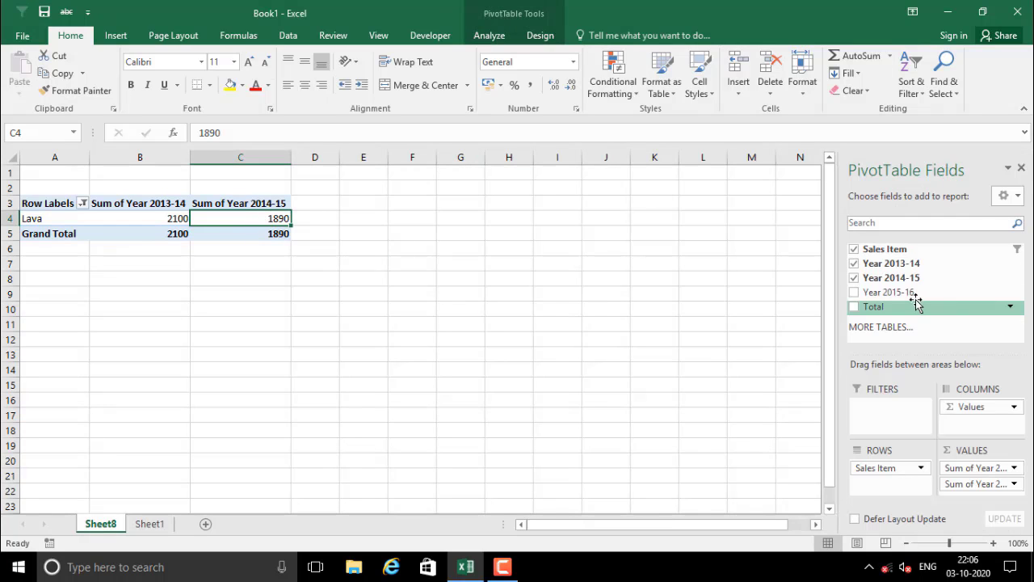
click(139, 219)
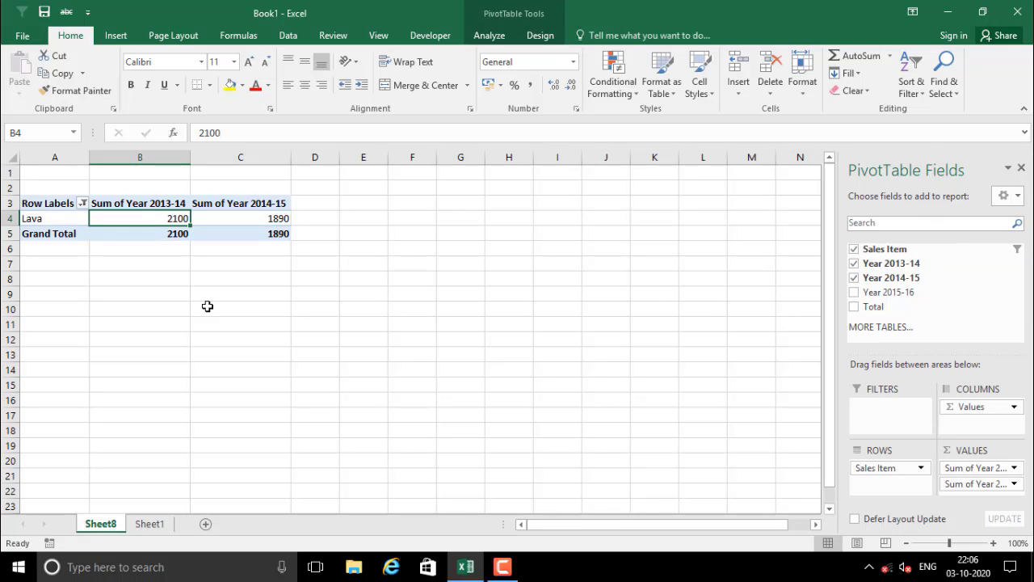
Step: Clear the Lava filter from the row labels by selecting all sales items
click(81, 204)
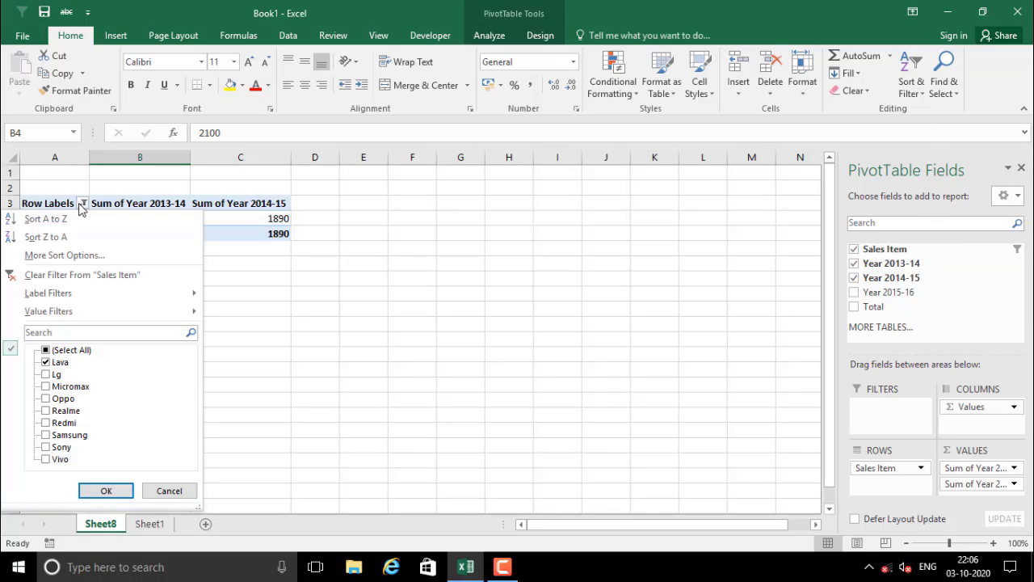
click(46, 350)
click(105, 490)
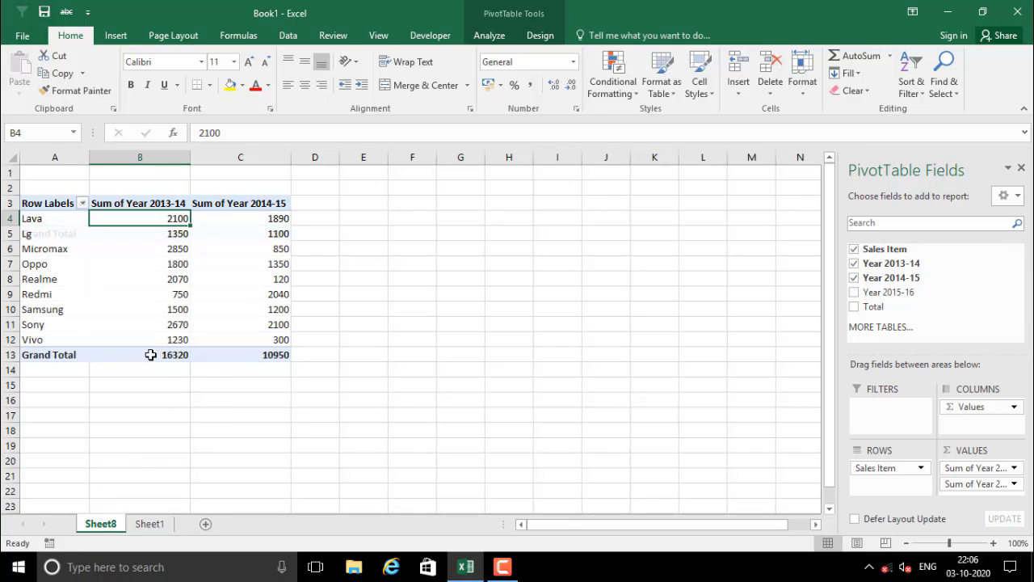
click(134, 294)
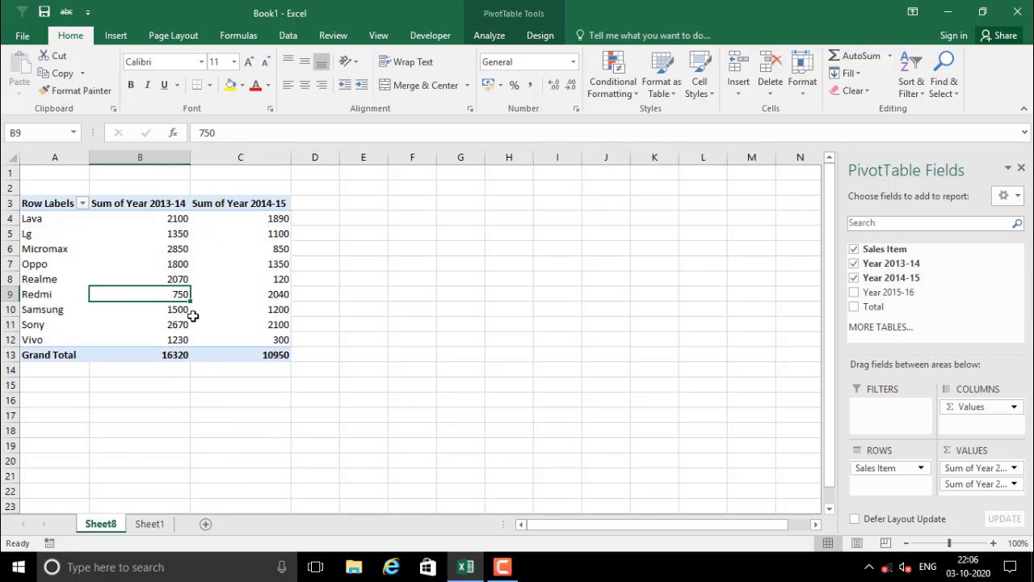
mouse_move(193, 316)
Step: Move Sales Item from the Rows area to the Columns area and check the Year 2013-14 sums laid out across columns
drag(895, 476, 979, 425)
click(266, 236)
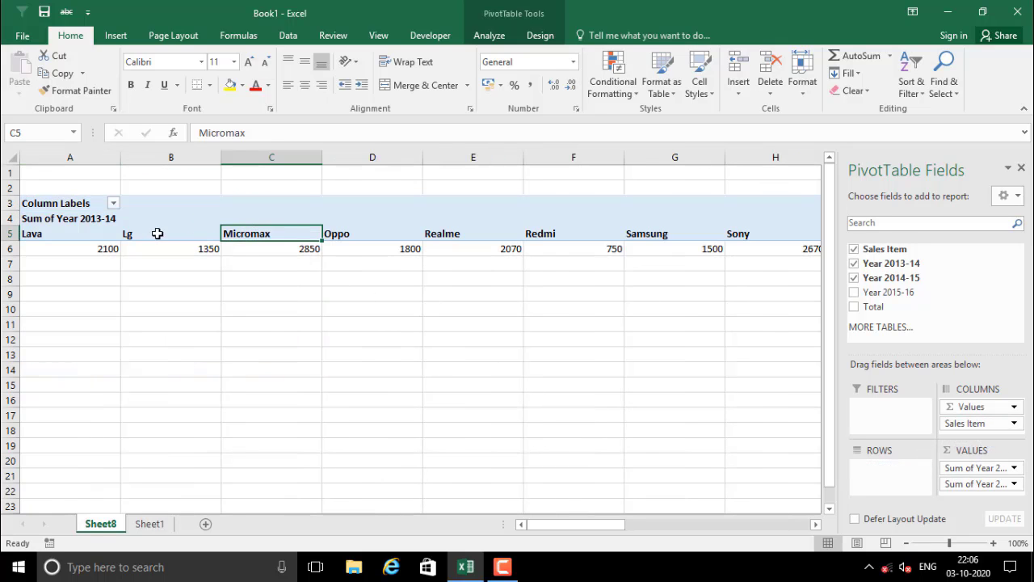
drag(92, 242, 191, 257)
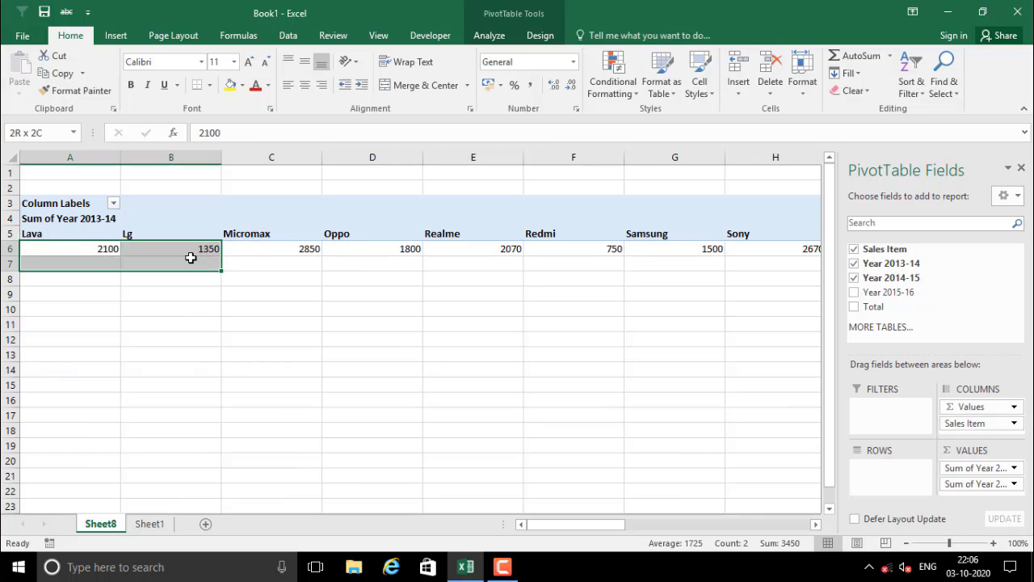
click(91, 219)
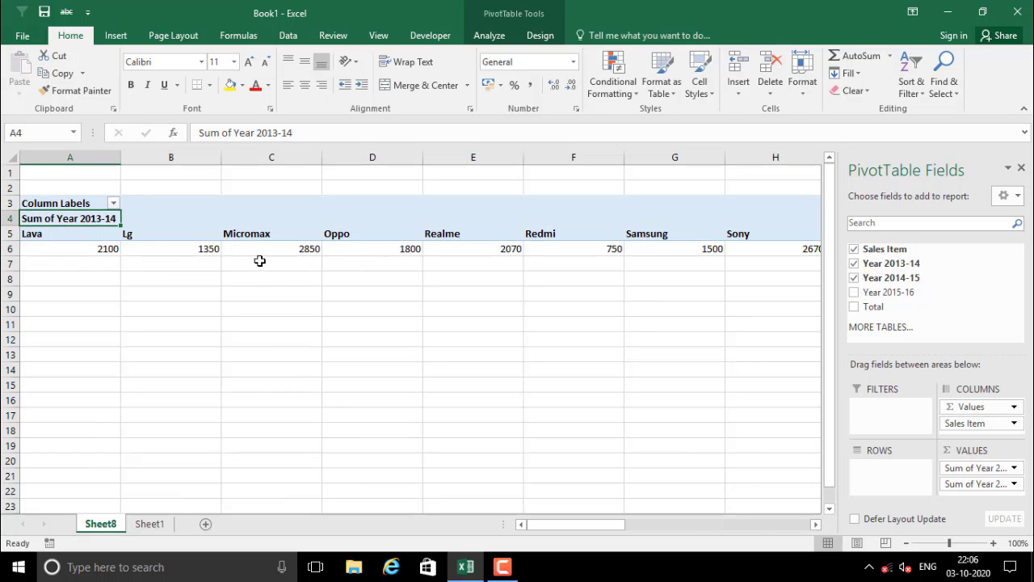
drag(260, 263, 478, 267)
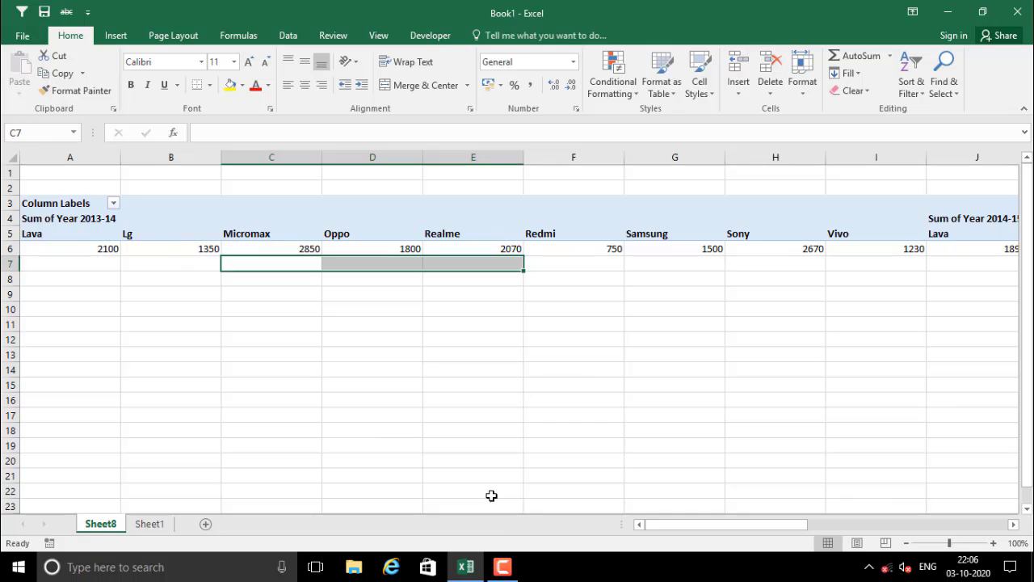
Step: Review the Year 2014-15 sums in the horizontal layout and compare them with the Year 2013-14 section
drag(697, 525, 806, 525)
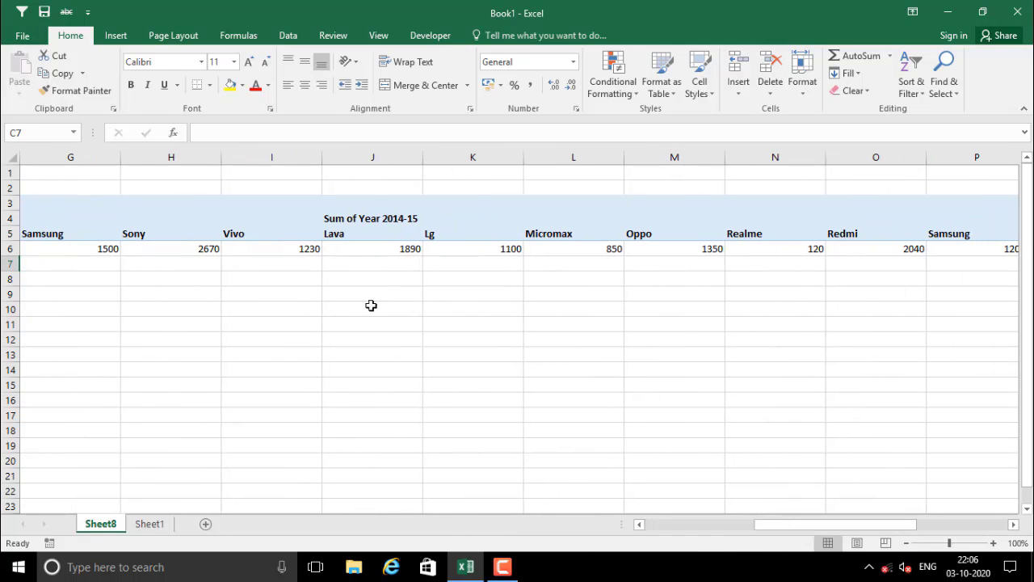
click(210, 211)
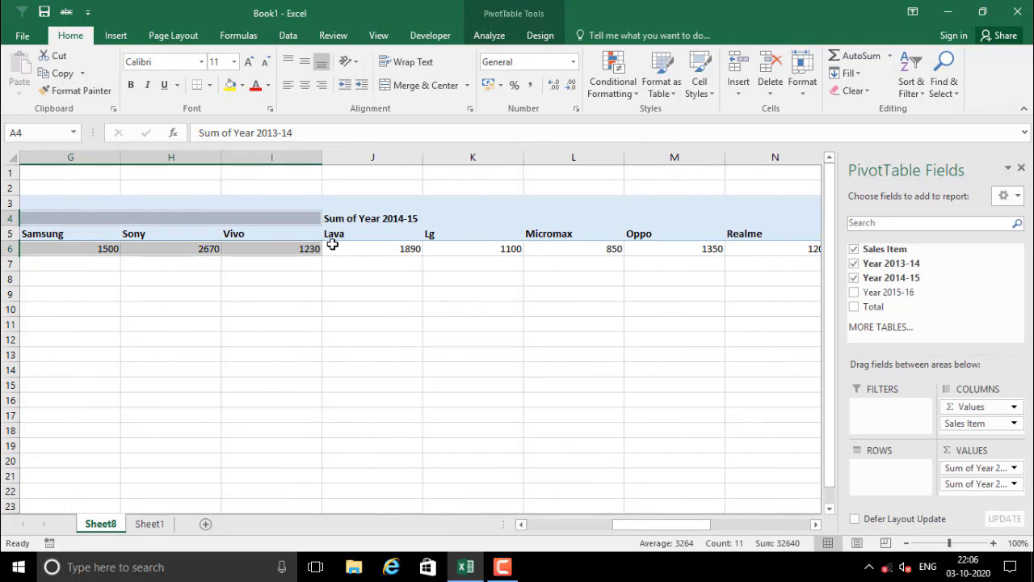
click(381, 219)
click(484, 229)
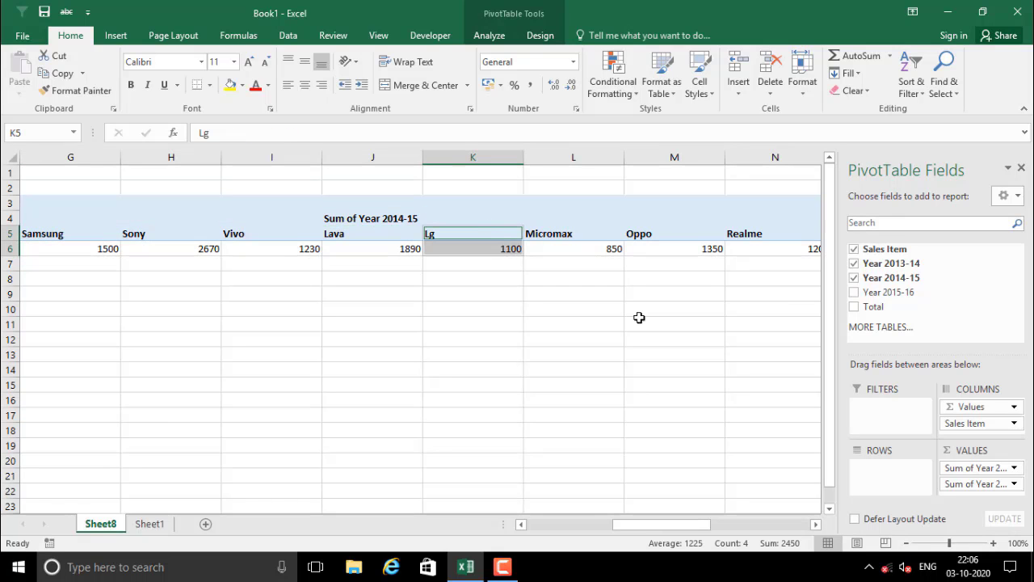
drag(668, 526, 501, 524)
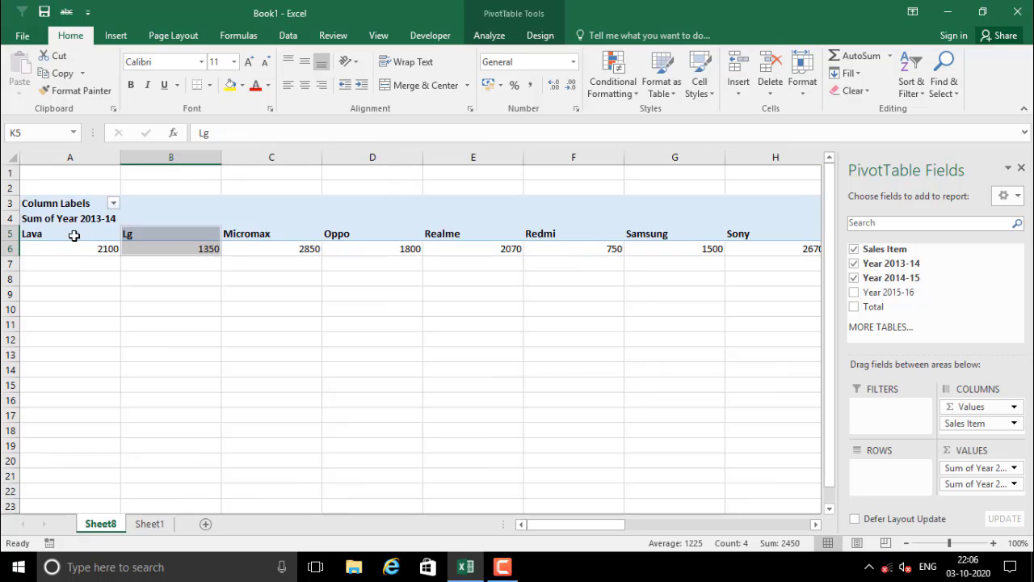
click(73, 235)
Step: Move Sales Item back from Columns to Rows and check Realme's sums for both years
drag(973, 424, 879, 482)
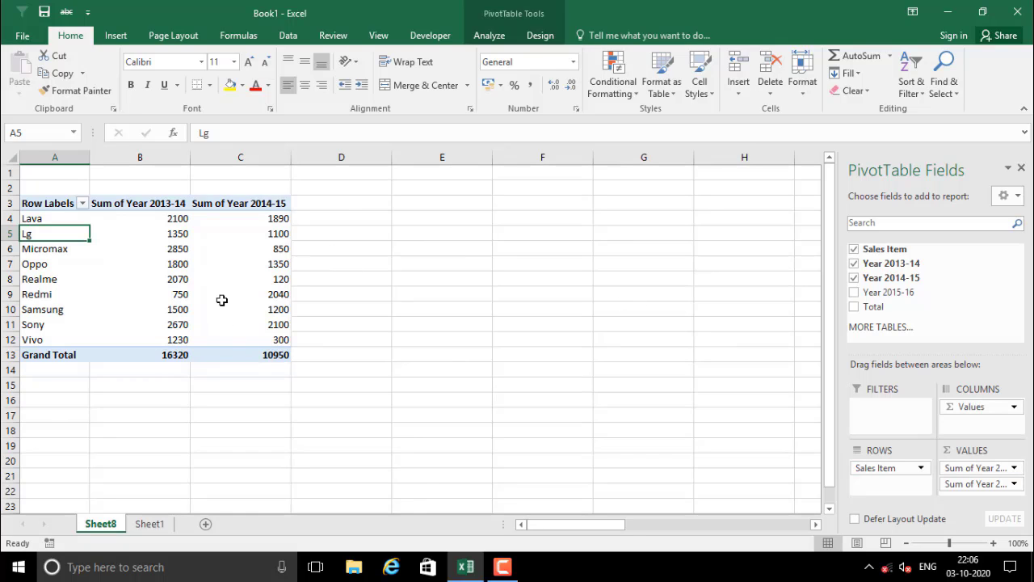
mouse_move(221, 300)
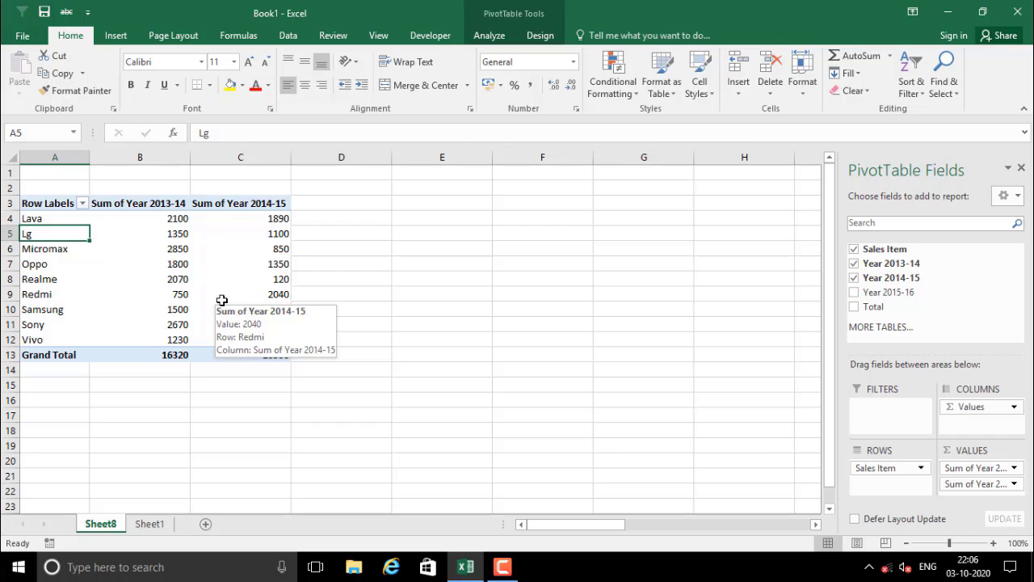
click(162, 280)
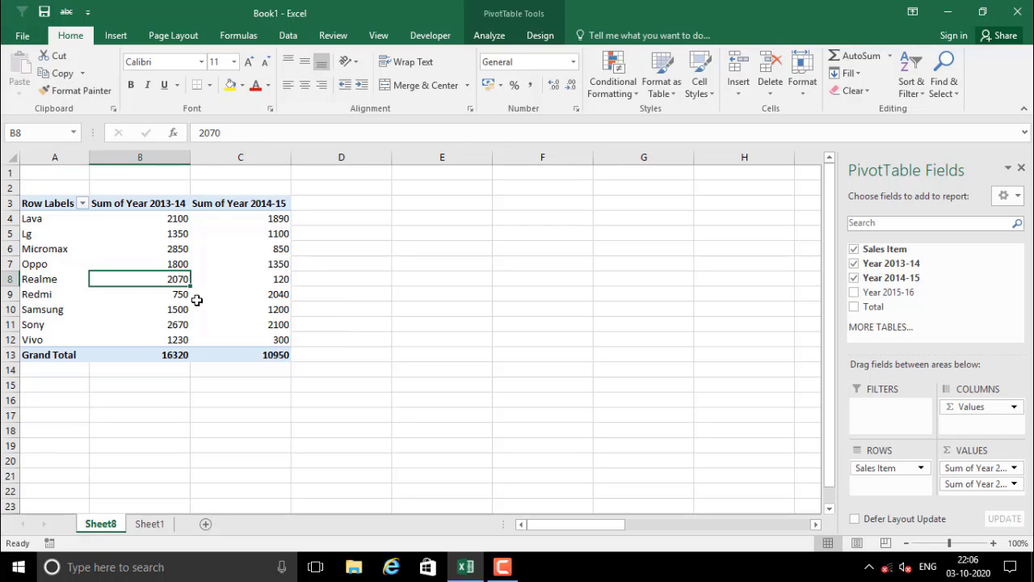
click(288, 282)
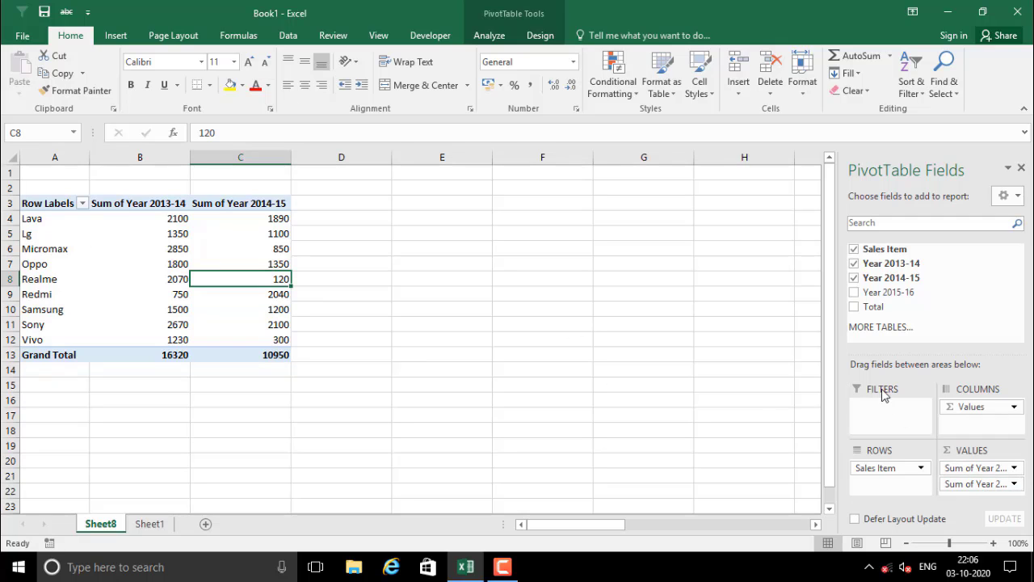
Step: Move Year 2013-14 from Values to the Filters area and filter the report to the value 690.00
drag(980, 468, 892, 443)
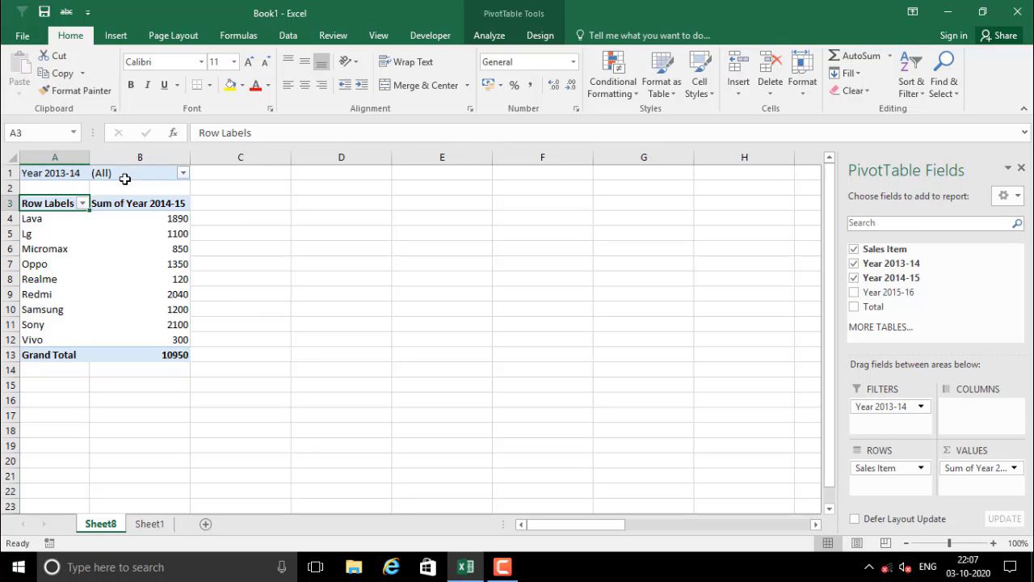
click(183, 174)
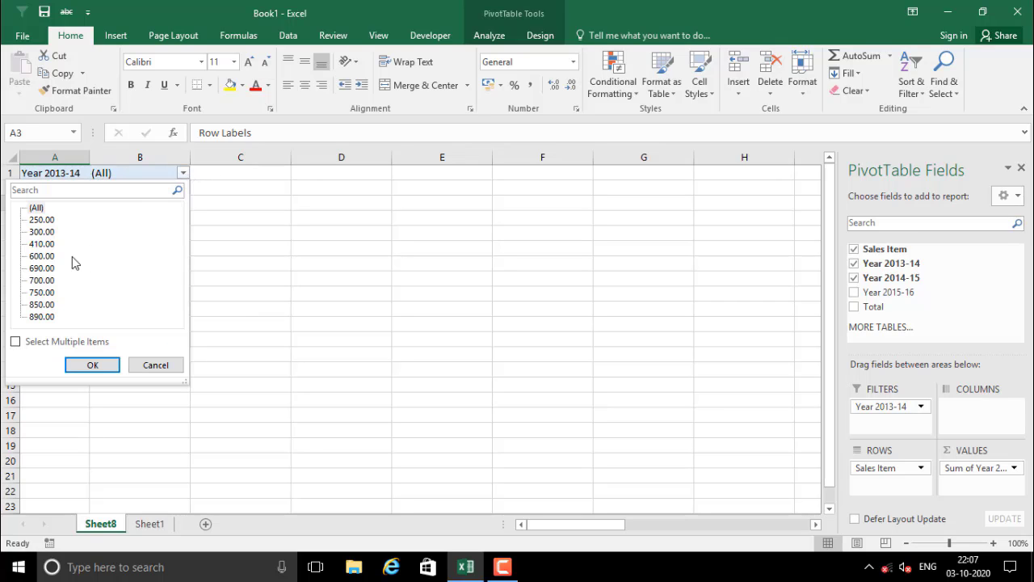
click(41, 267)
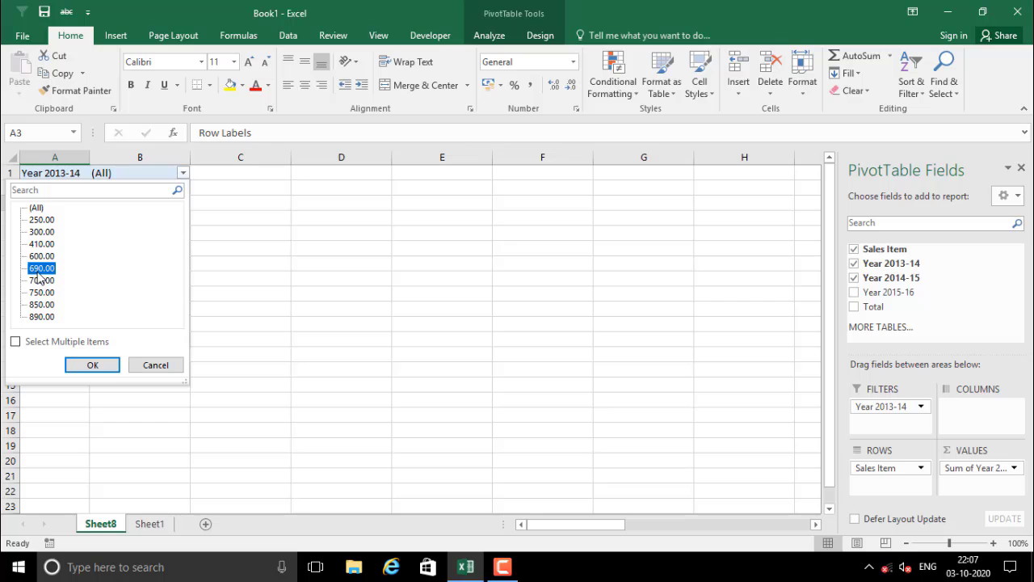
click(91, 364)
click(74, 216)
click(133, 219)
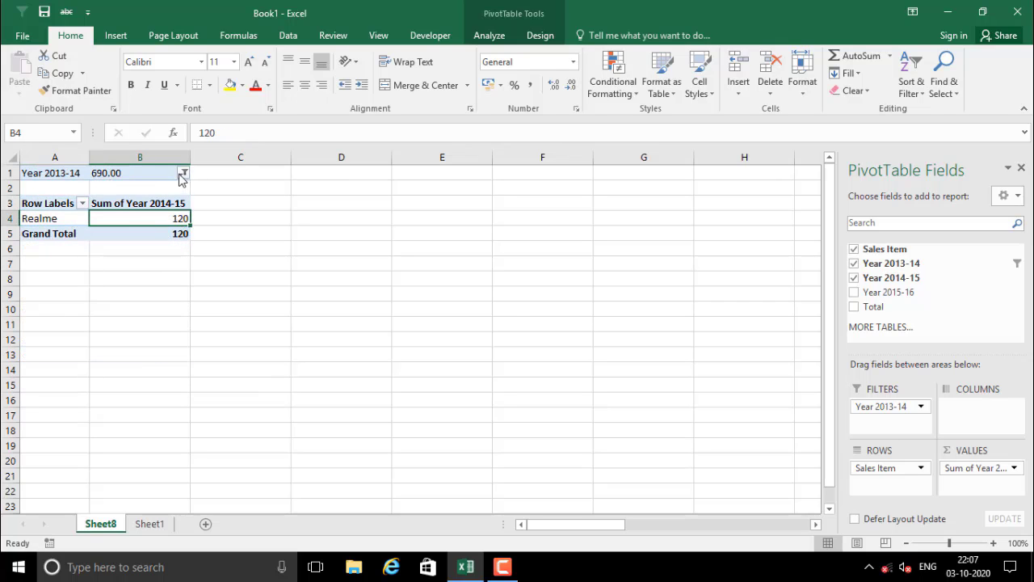
Step: Reset the Year 2013-14 report filter to (All) and check the Year 2014-15 sums per sales item
click(183, 174)
click(38, 209)
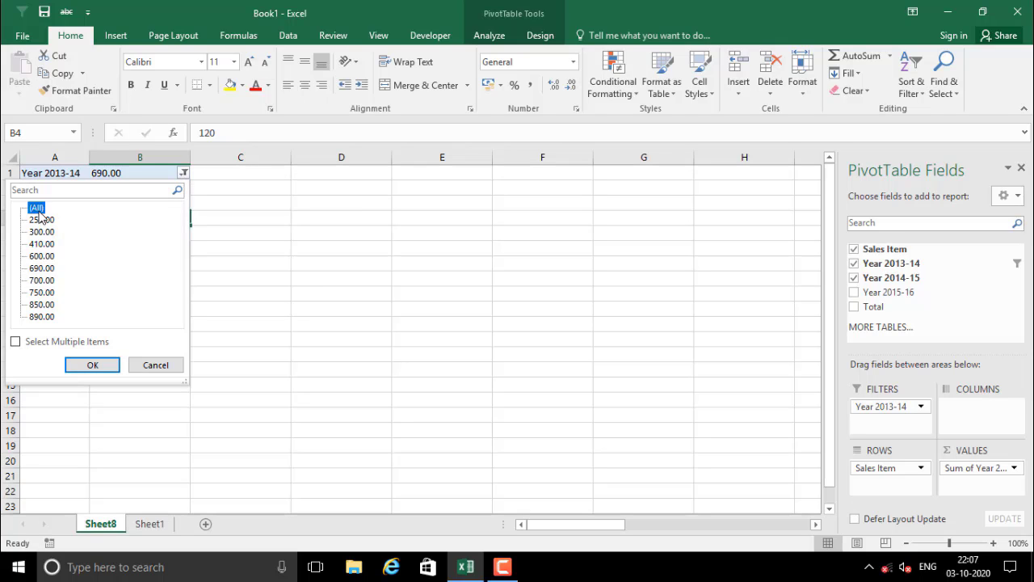
click(95, 366)
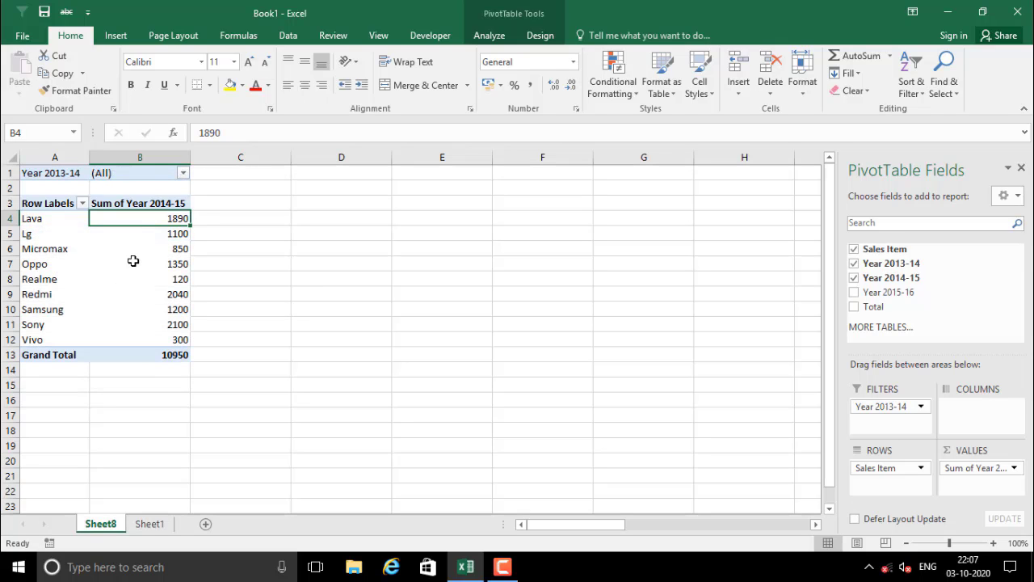
click(134, 261)
drag(115, 220, 171, 323)
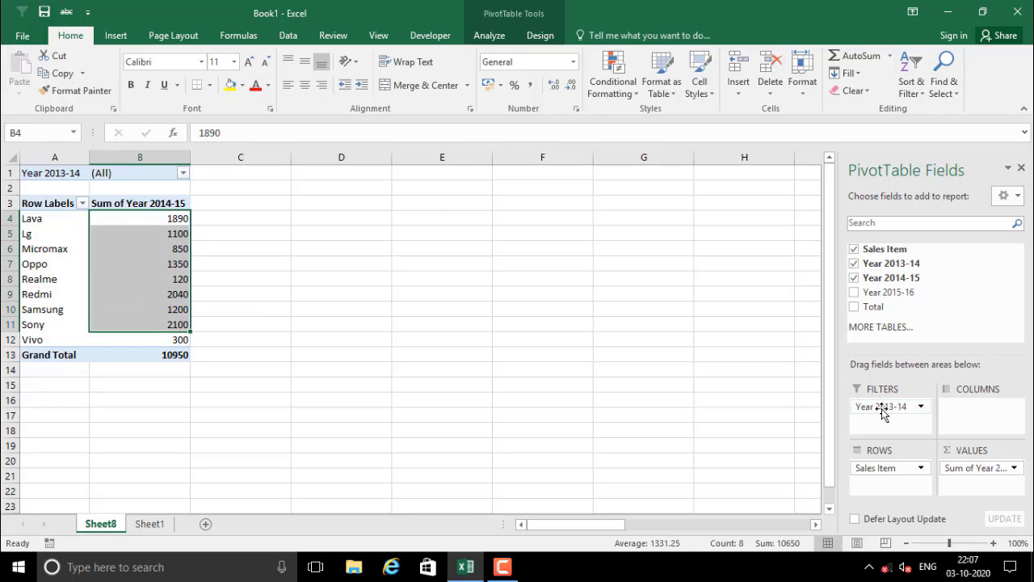
Step: Move Year 2013-14 from Filters to Columns and check how the Year 2014-15 sums spread across its values
drag(882, 411, 960, 404)
click(380, 307)
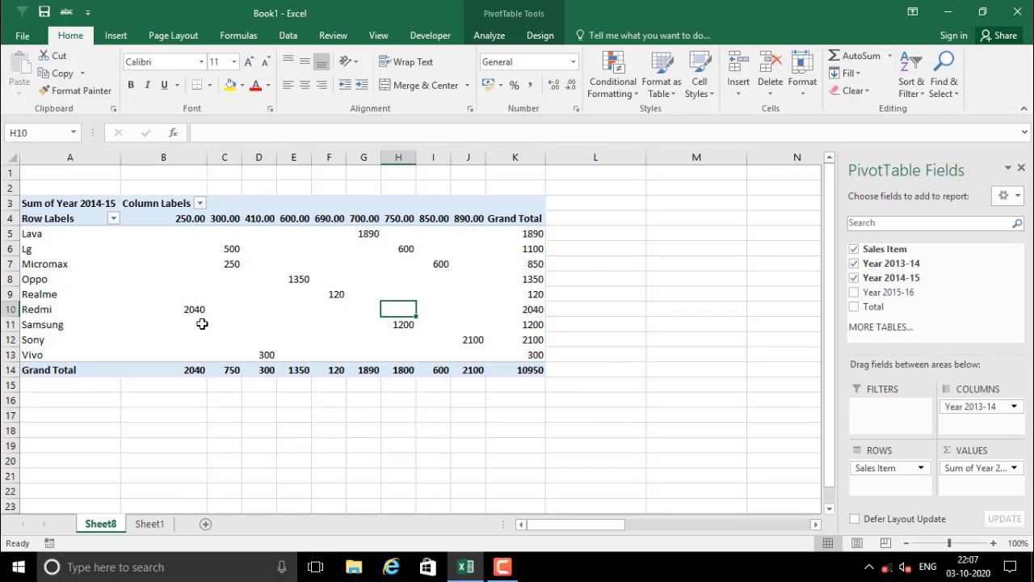
drag(82, 234, 499, 342)
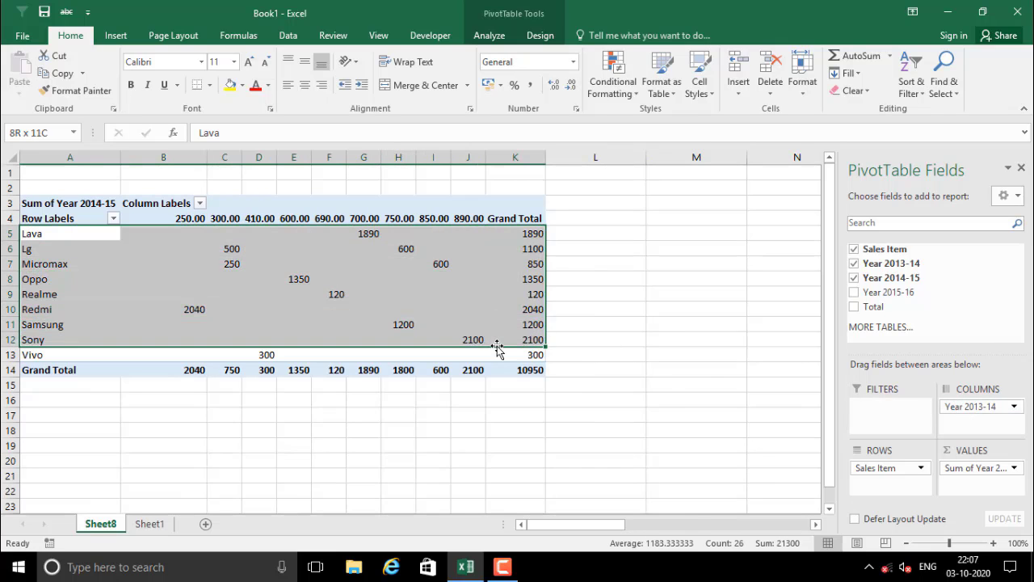
click(408, 298)
mouse_move(140, 305)
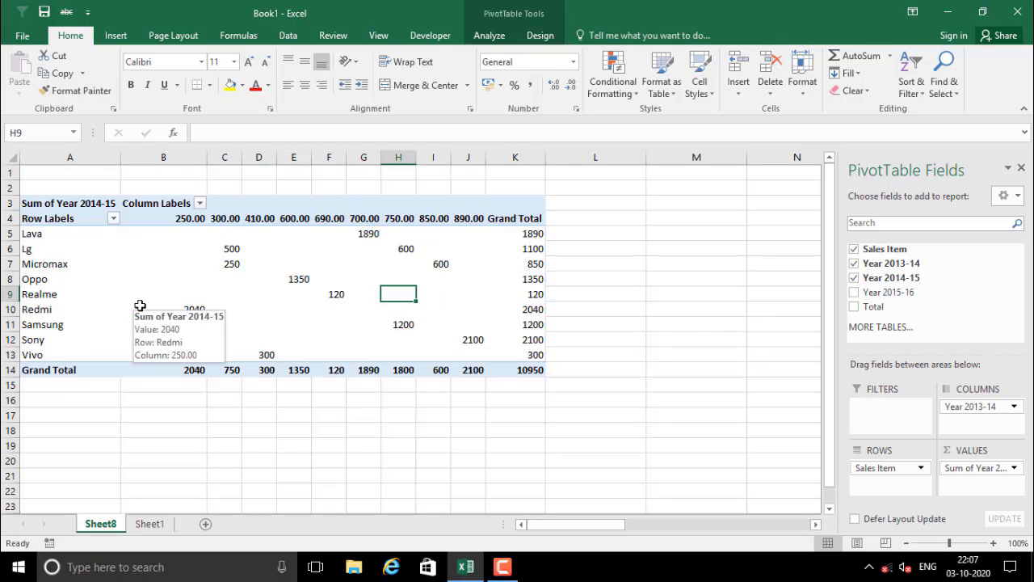
click(225, 279)
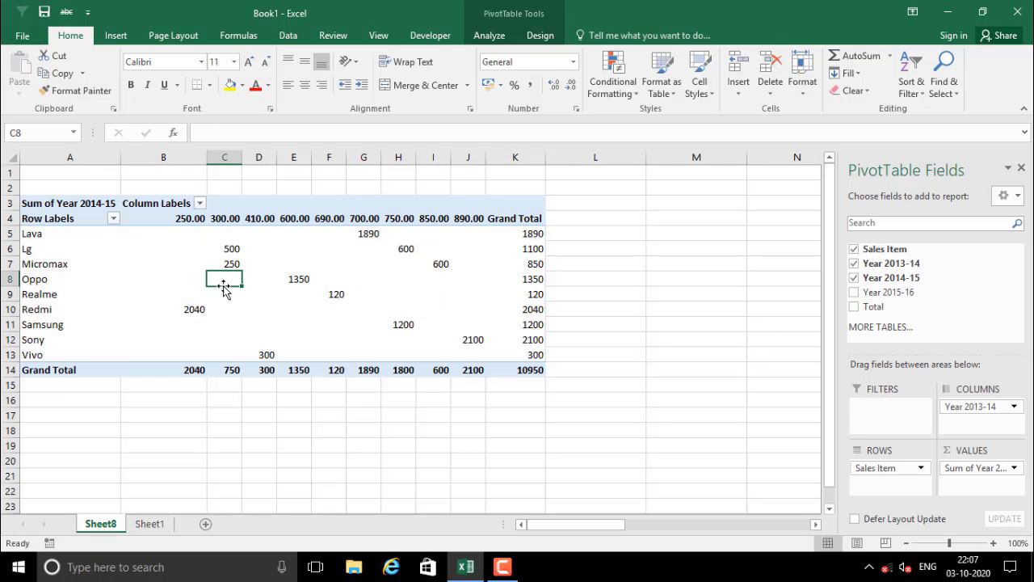
click(174, 248)
Step: View the filter options of the column labels, close them without changes, and examine the cells of the cross-tabulated PivotTable
click(200, 203)
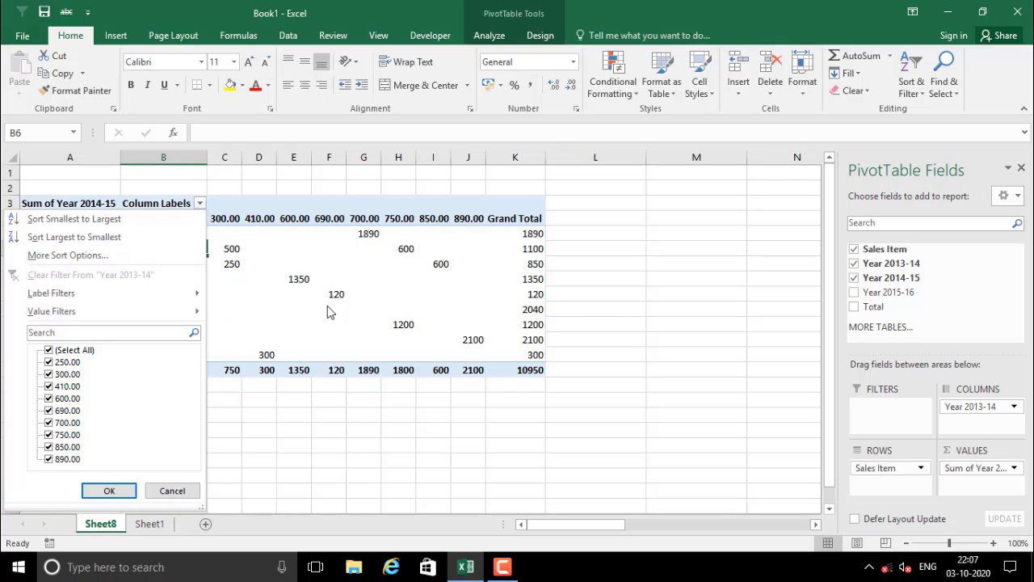
key(Escape)
click(152, 295)
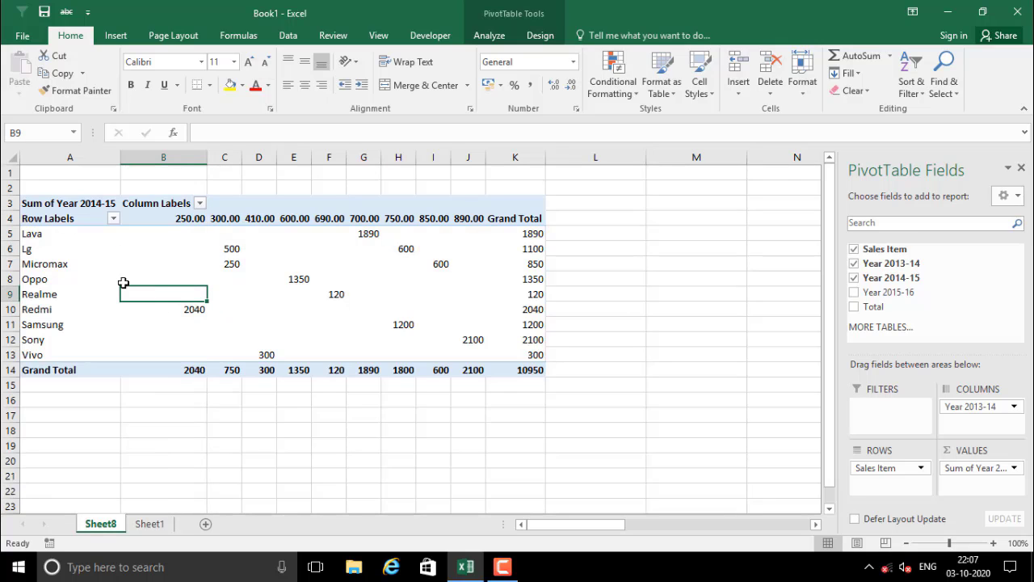
click(390, 296)
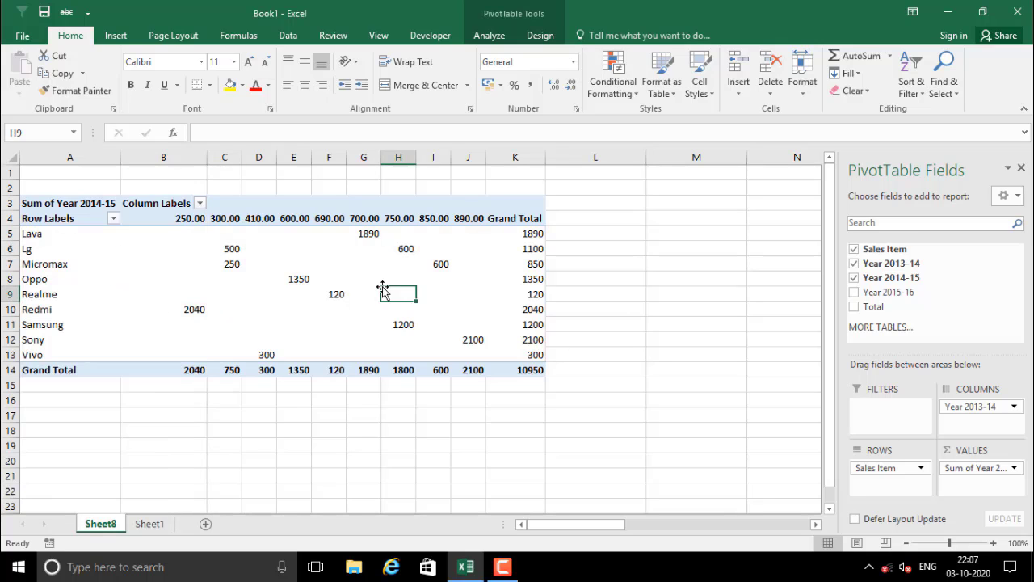
click(438, 291)
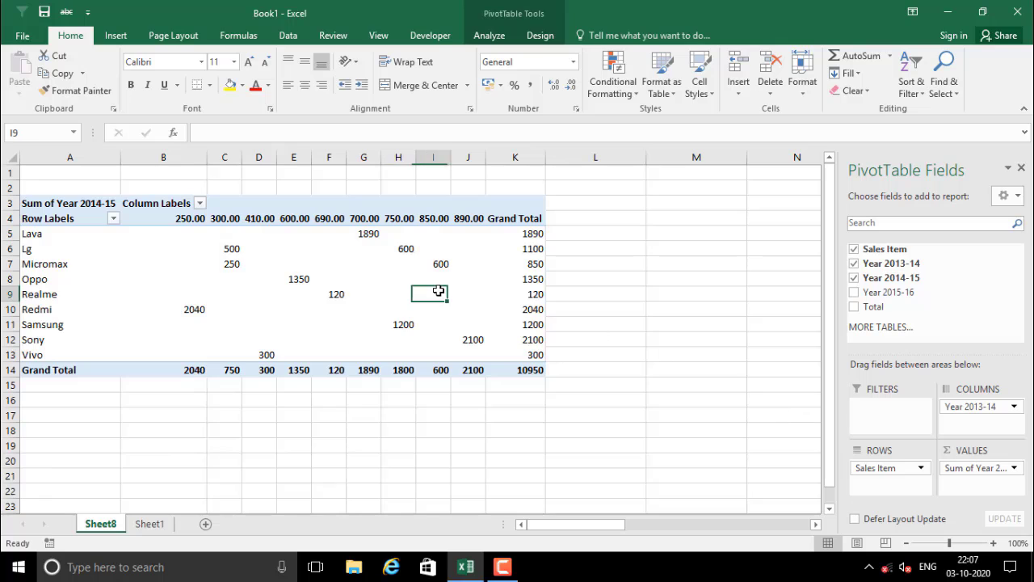
click(370, 281)
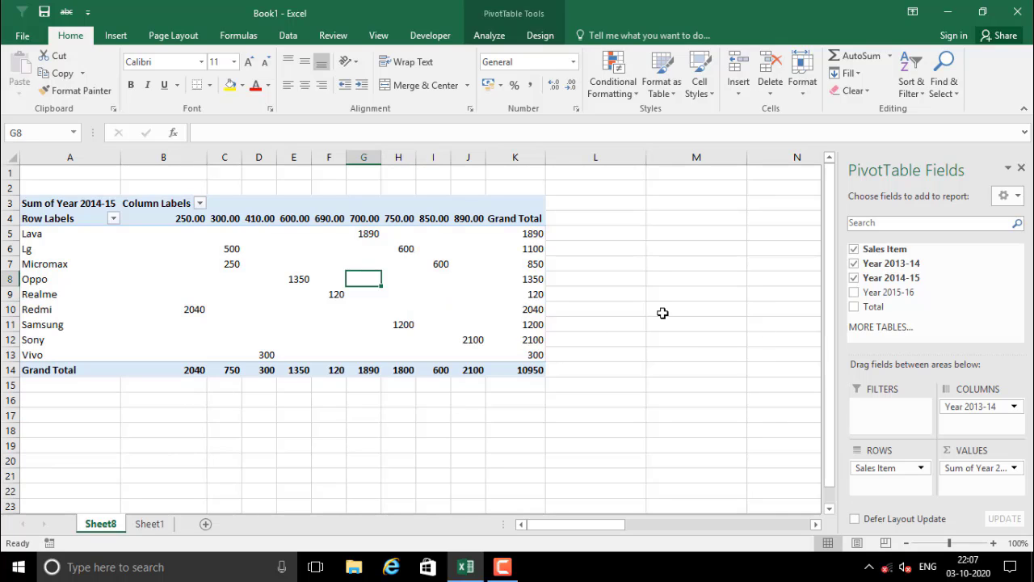
Step: Move Year 2013-14 from Columns to Values below Year 2014-15 and check its sums from Lava to Vivo
drag(993, 409, 992, 487)
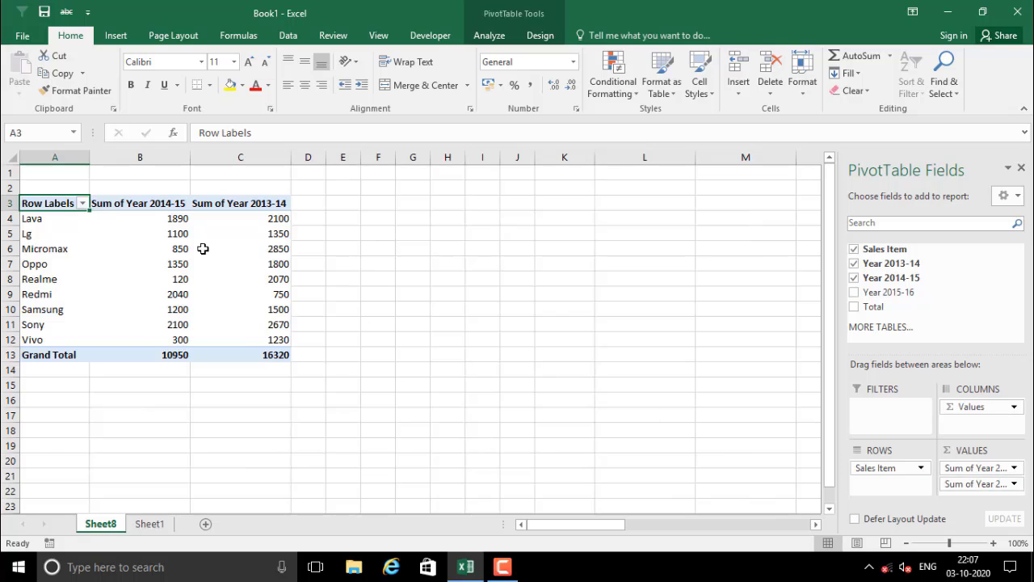
drag(255, 217, 276, 340)
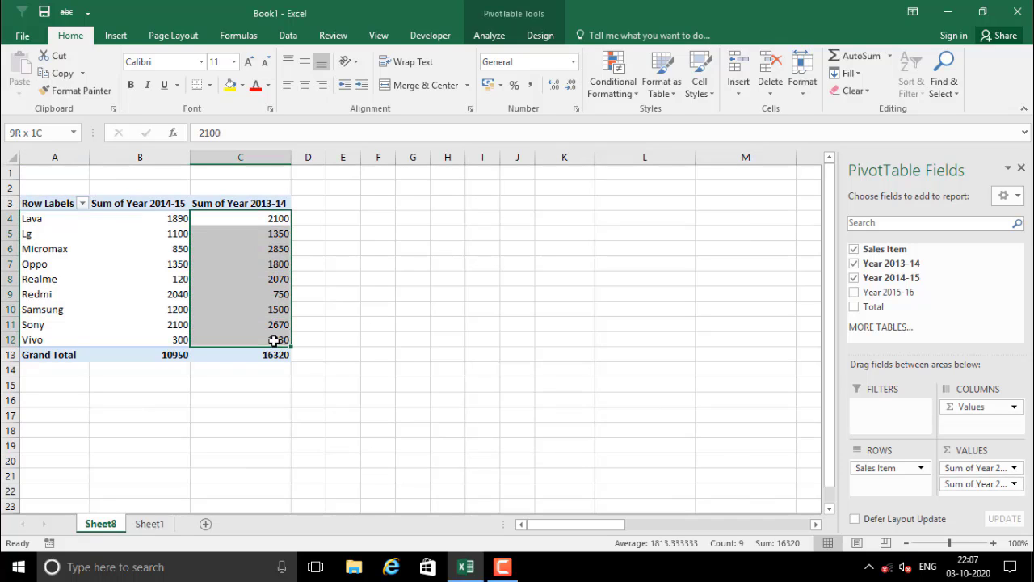
drag(251, 214, 277, 340)
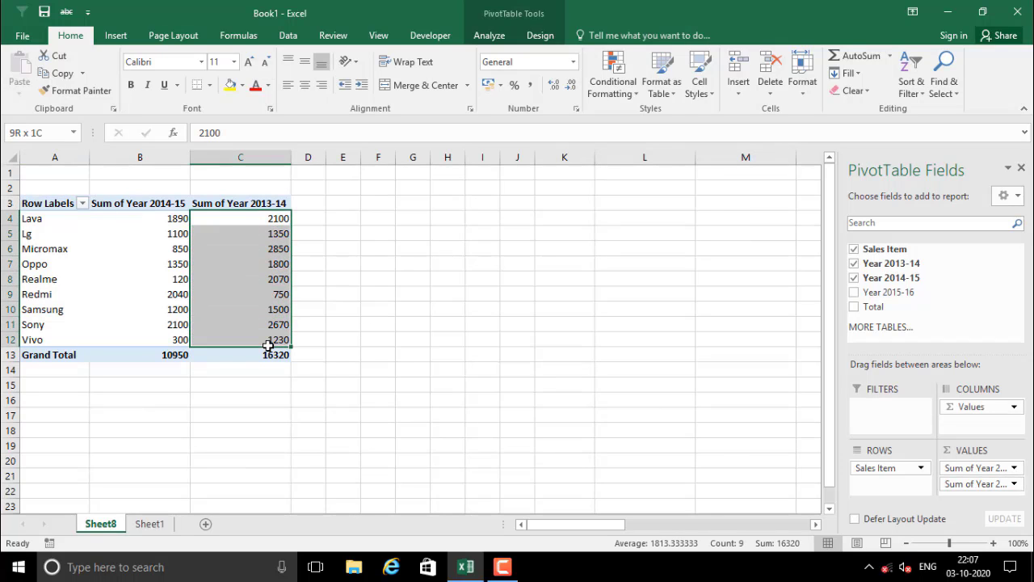
click(393, 296)
drag(275, 226, 277, 338)
click(373, 277)
drag(266, 224, 277, 338)
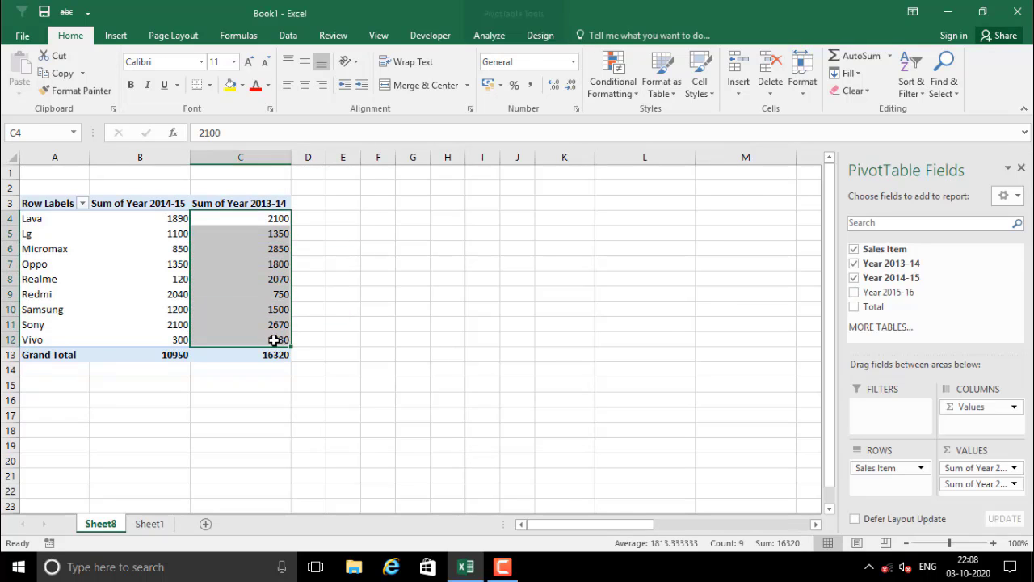
Step: Format the Sum of Year 2013-14 values as Currency with the ₹ symbol and two decimal places
right_click(277, 287)
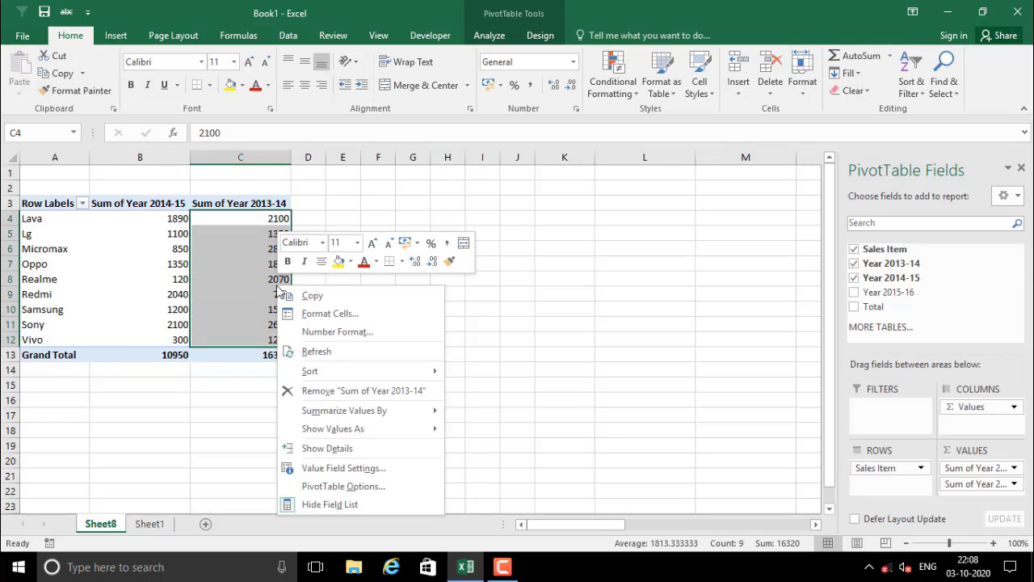
click(346, 333)
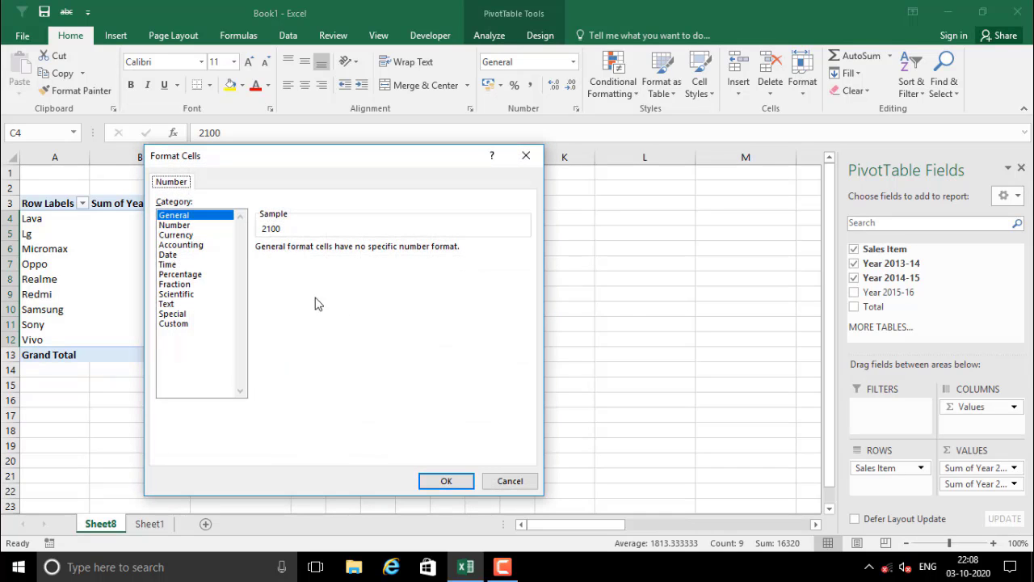
click(176, 235)
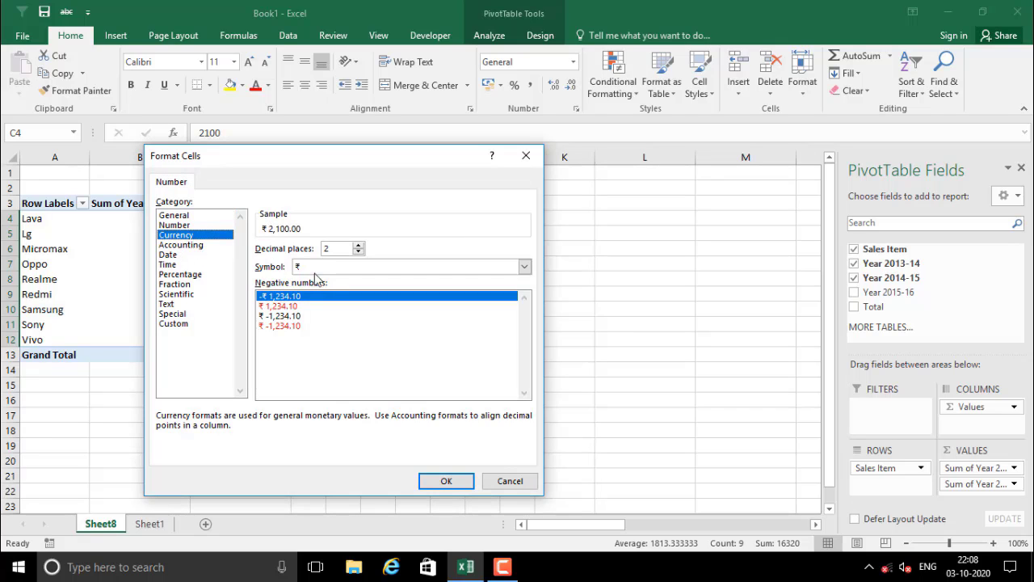
click(443, 482)
click(343, 340)
drag(249, 215, 268, 340)
click(366, 353)
click(261, 286)
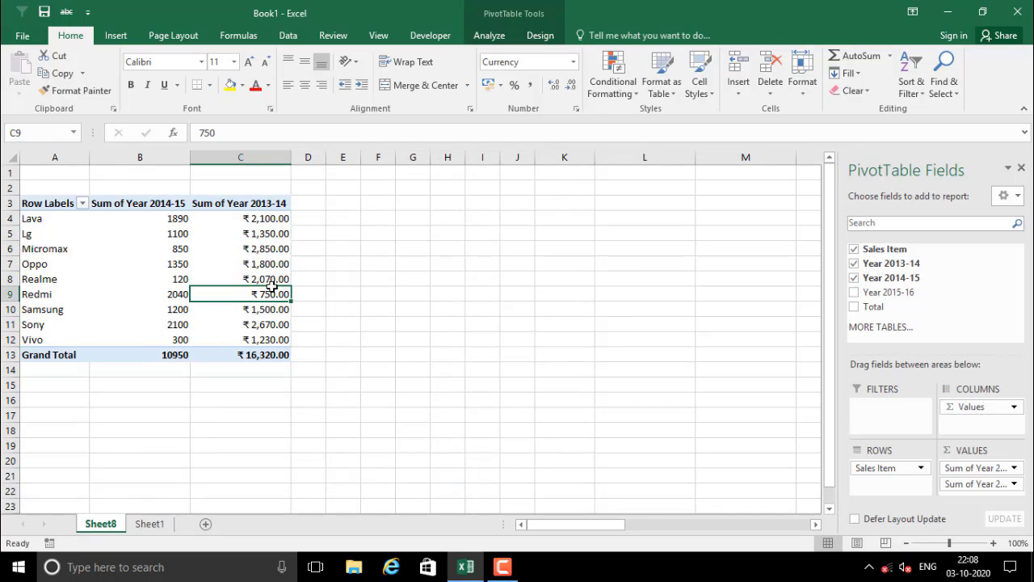
Step: Add the Year 2015-16 field to Values below Year 2013-14
mouse_move(210, 295)
scroll(1002, 472, down, 1)
scroll(434, 274, up, 1)
click(149, 203)
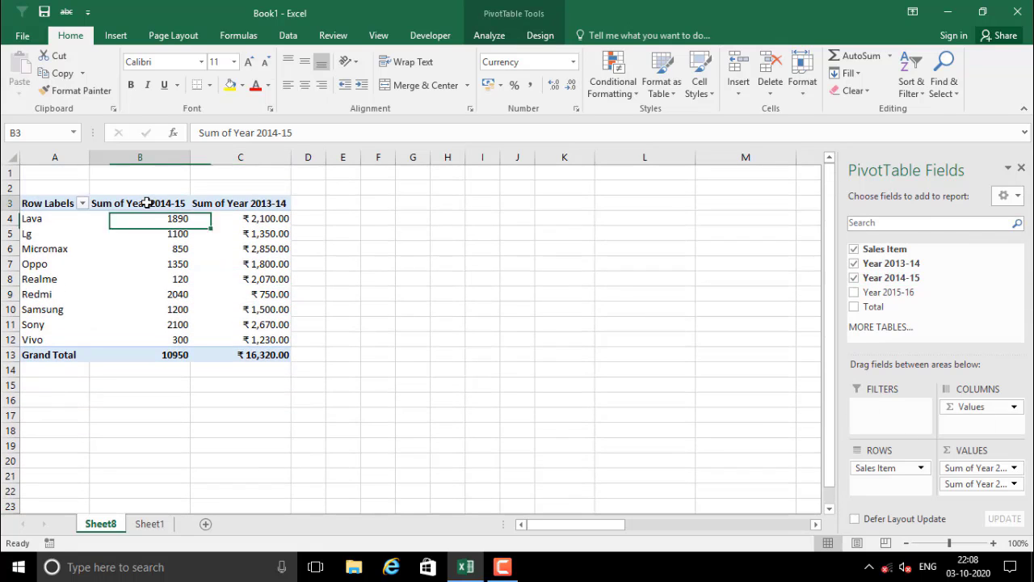
click(236, 205)
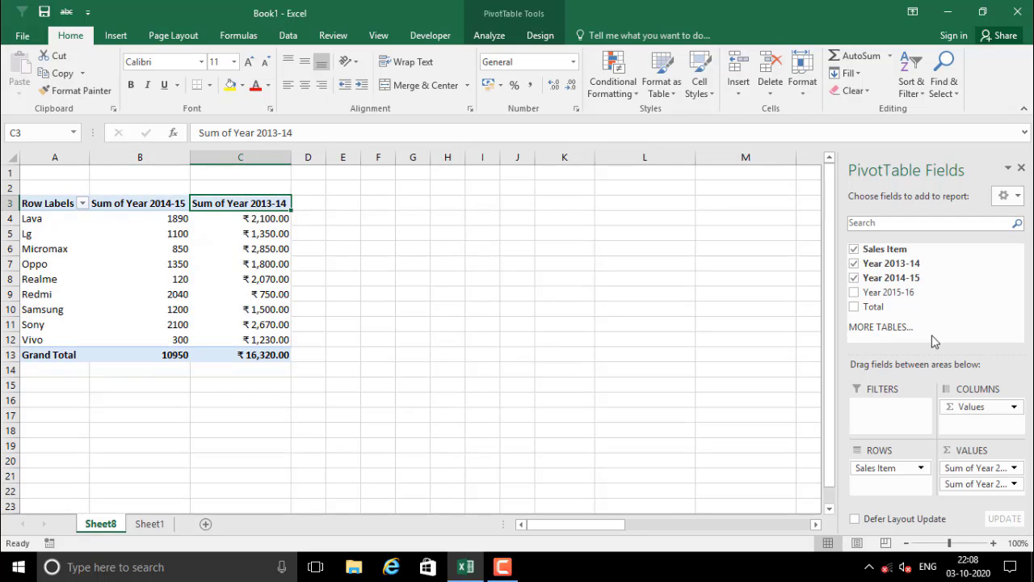
drag(890, 293, 984, 497)
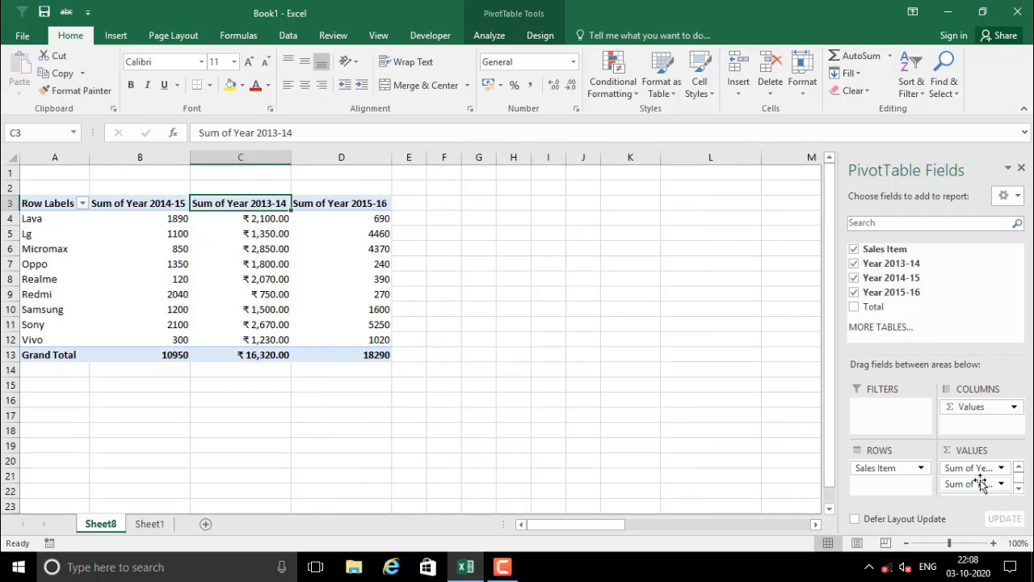
Step: Compare the headings of the three yearly sum columns and examine the Year 2013-14 and Year 2015-16 values for Lg
click(336, 204)
click(194, 204)
click(134, 204)
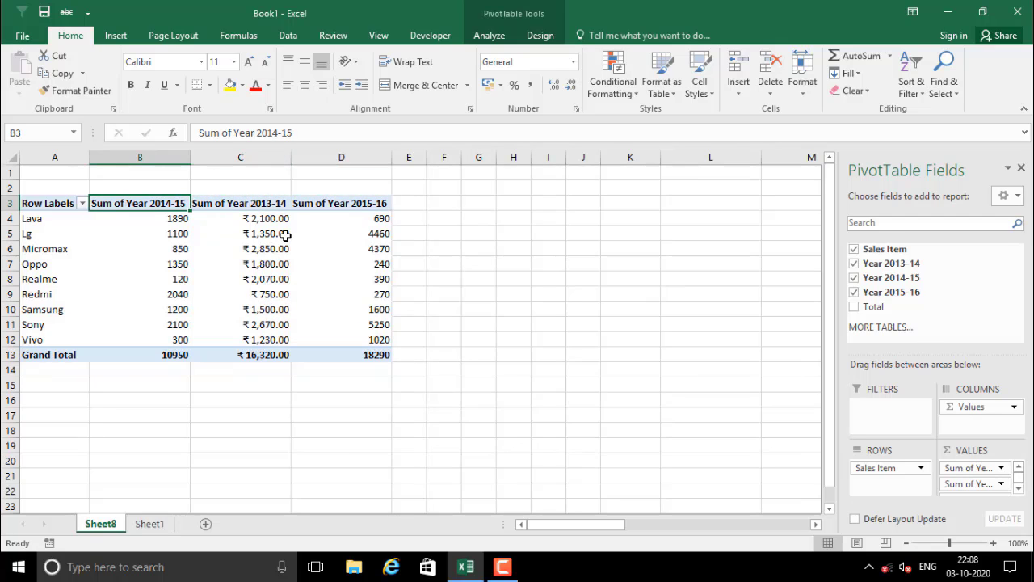
mouse_move(285, 236)
click(259, 258)
key(Up)
key(Up)
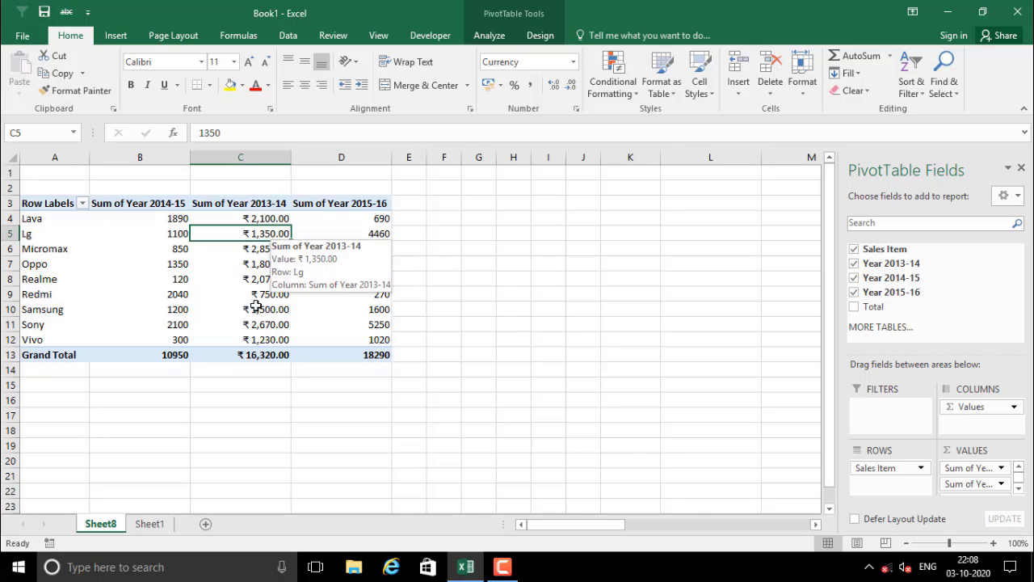
click(343, 232)
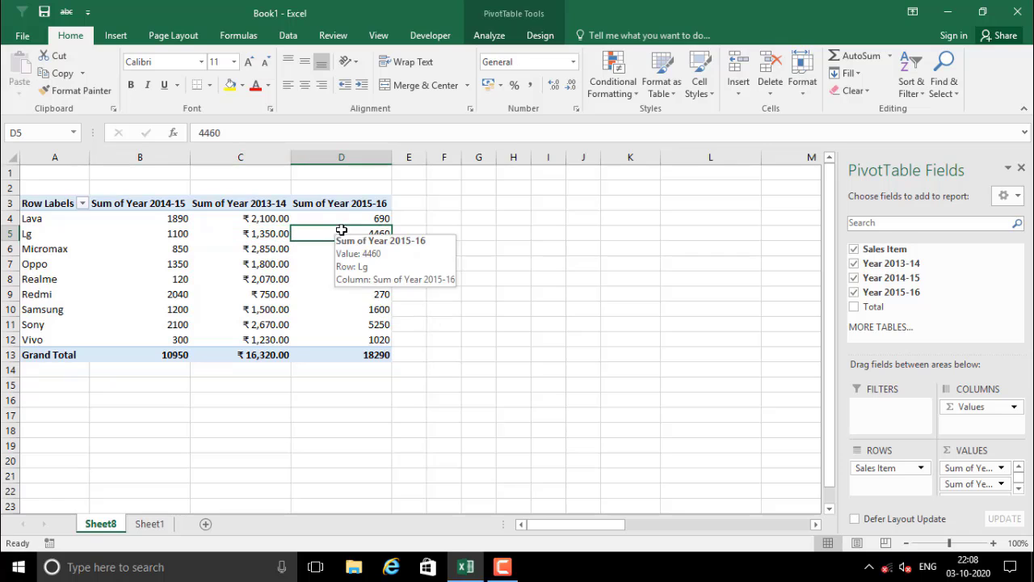
Step: Insert a Pie PivotChart based on the PivotTable
click(240, 248)
click(489, 36)
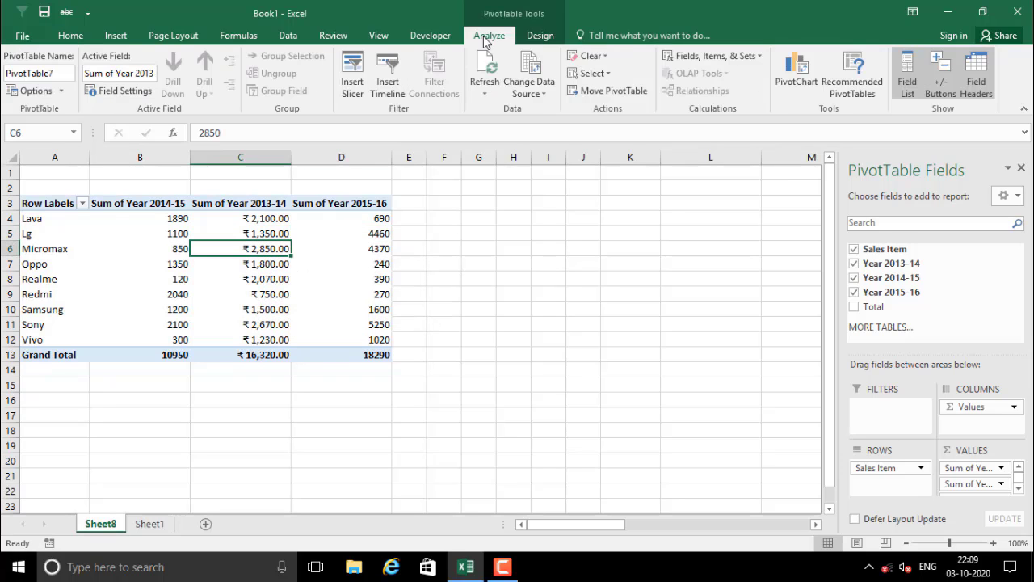
click(793, 81)
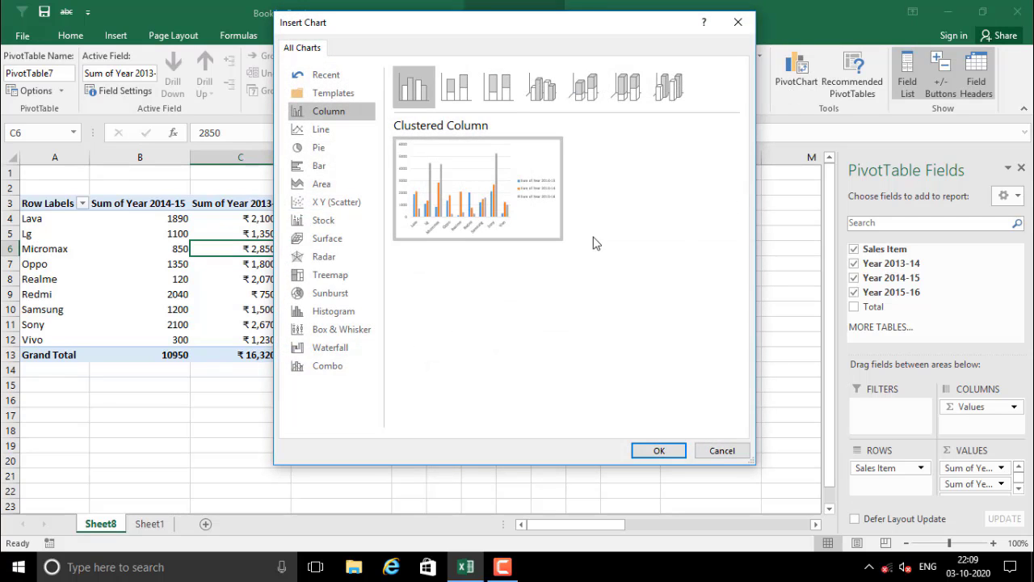
drag(479, 30, 522, 120)
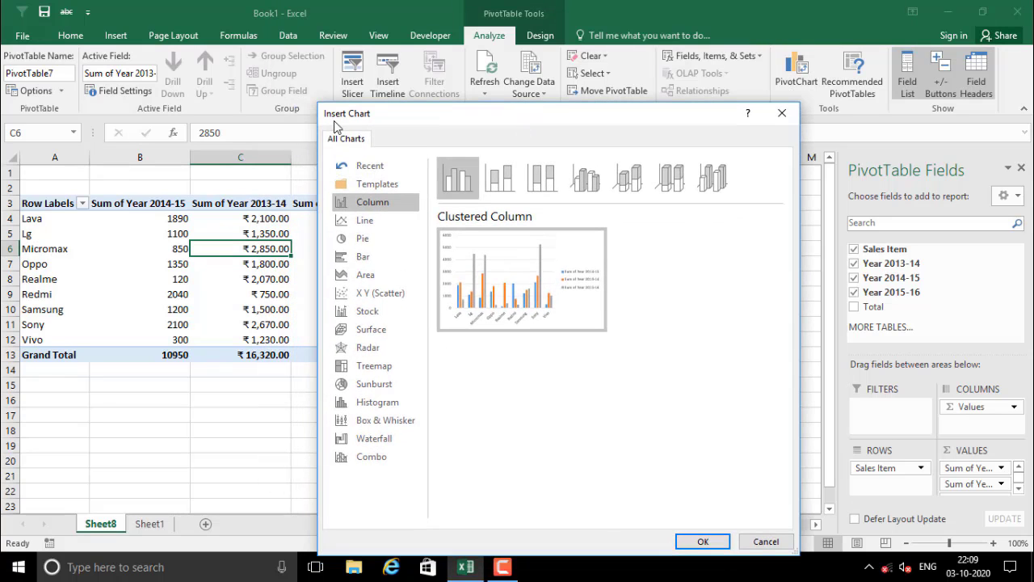
mouse_move(477, 279)
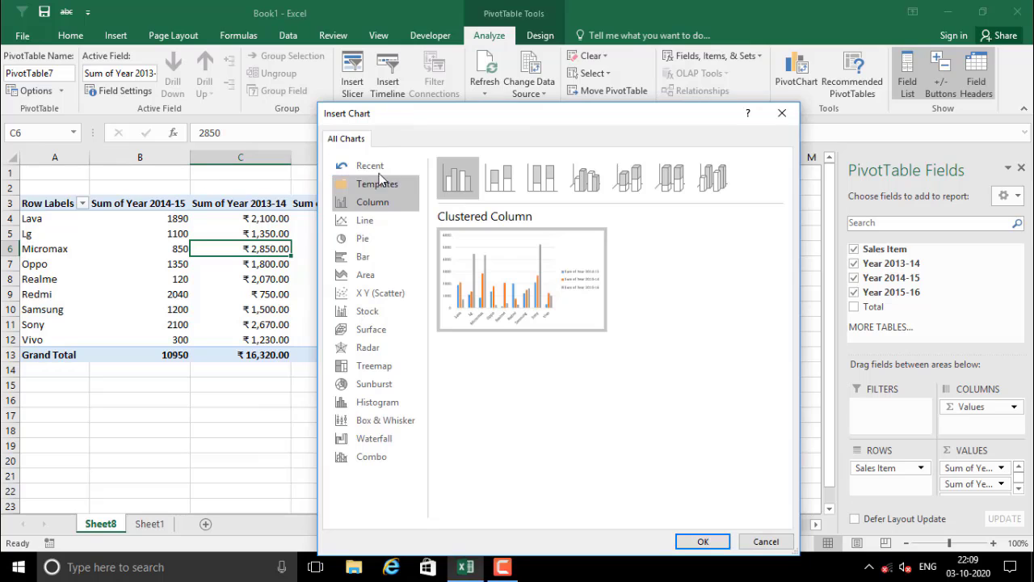
click(387, 237)
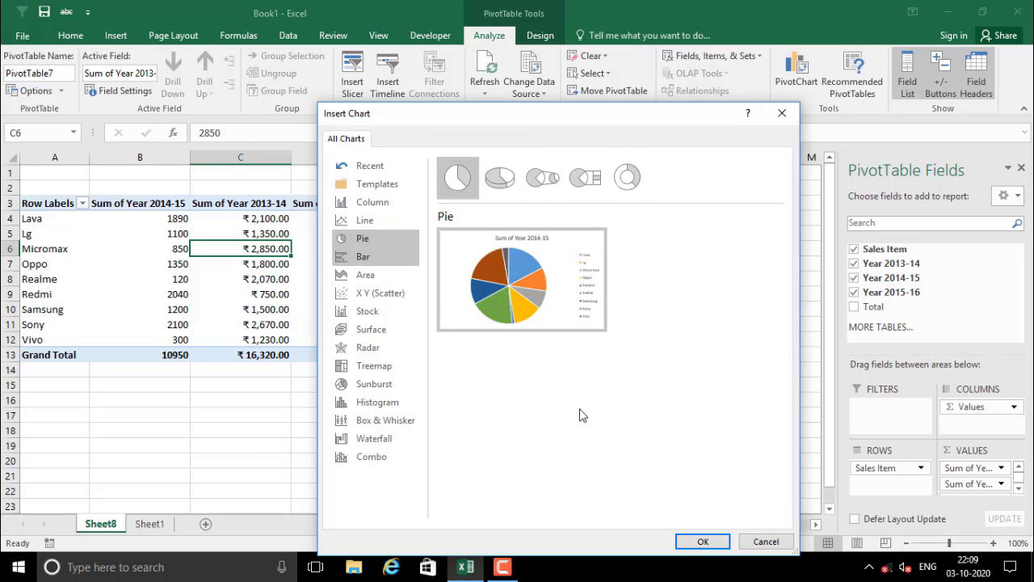
click(702, 541)
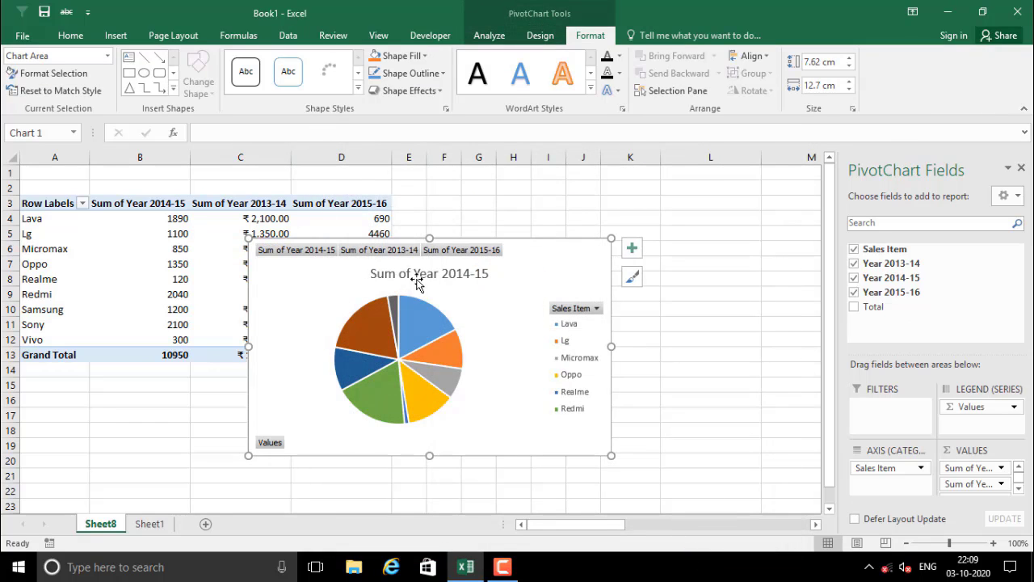
Step: Reposition the chart title above the pie and move the chart beside the PivotTable so it no longer covers the data
drag(462, 273, 582, 288)
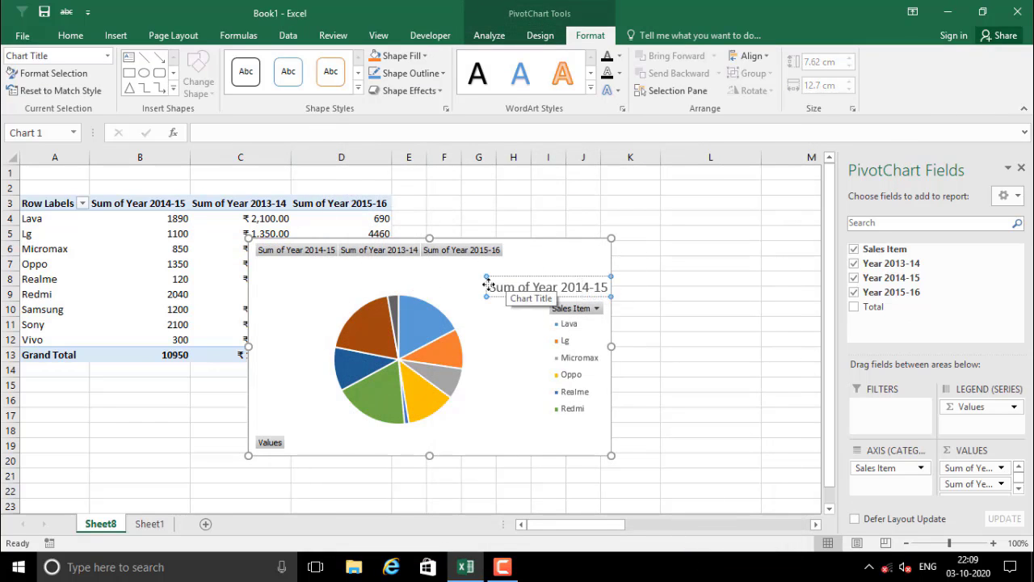
drag(487, 282, 355, 280)
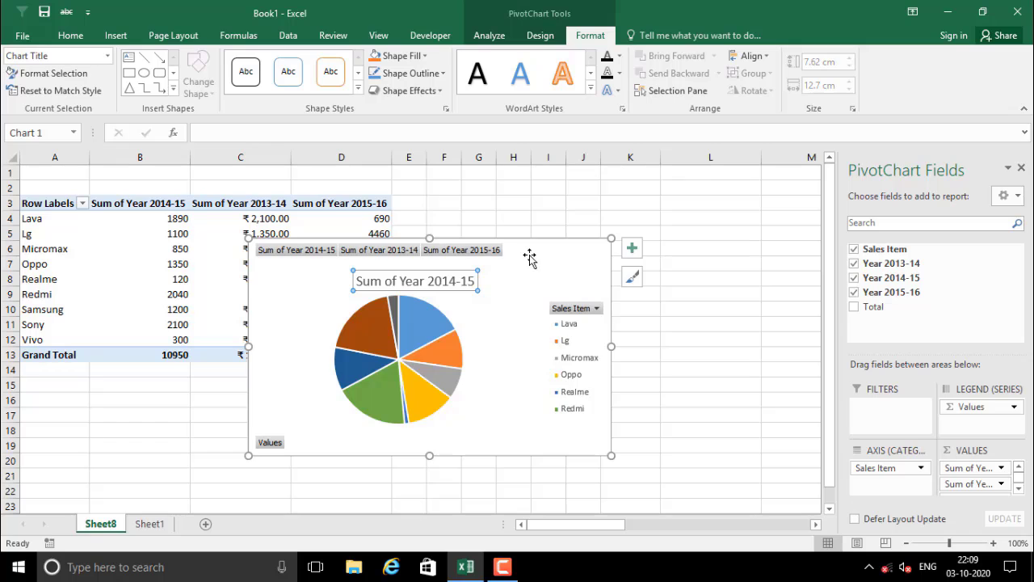
drag(529, 256, 706, 279)
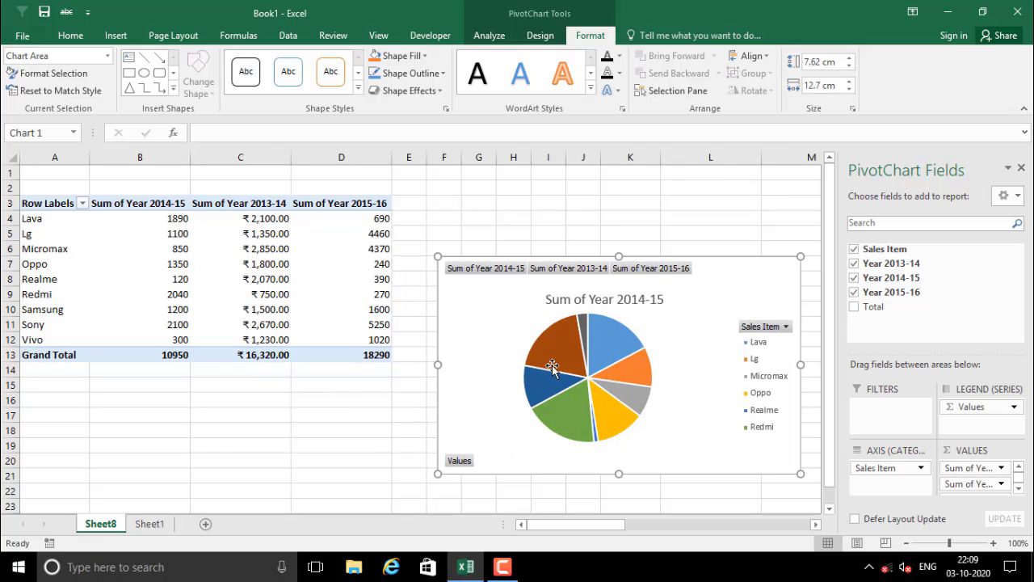
Step: Filter the PivotChart's Sales Item field to show only Lava, Oppo and Samsung
click(784, 327)
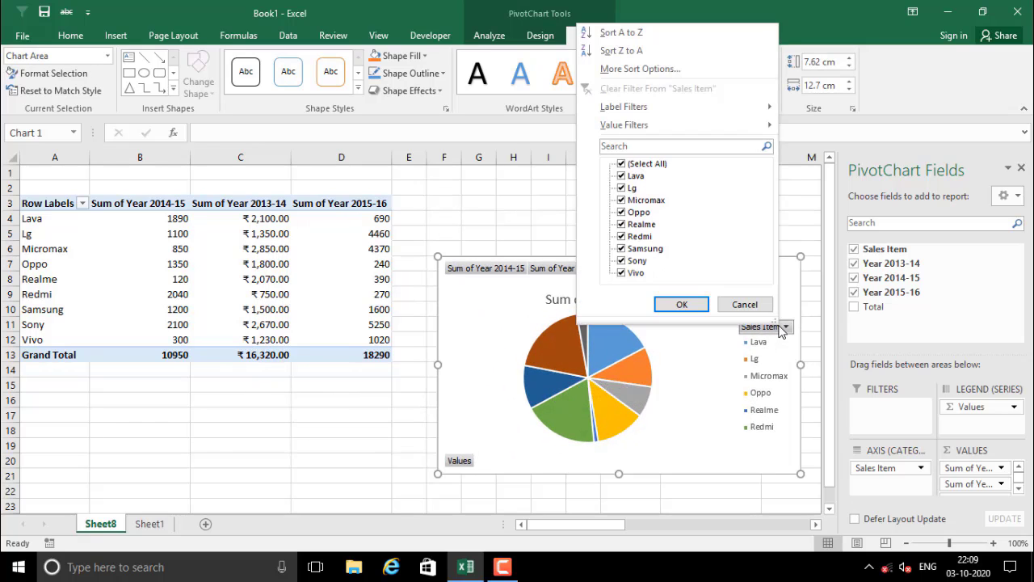
click(622, 164)
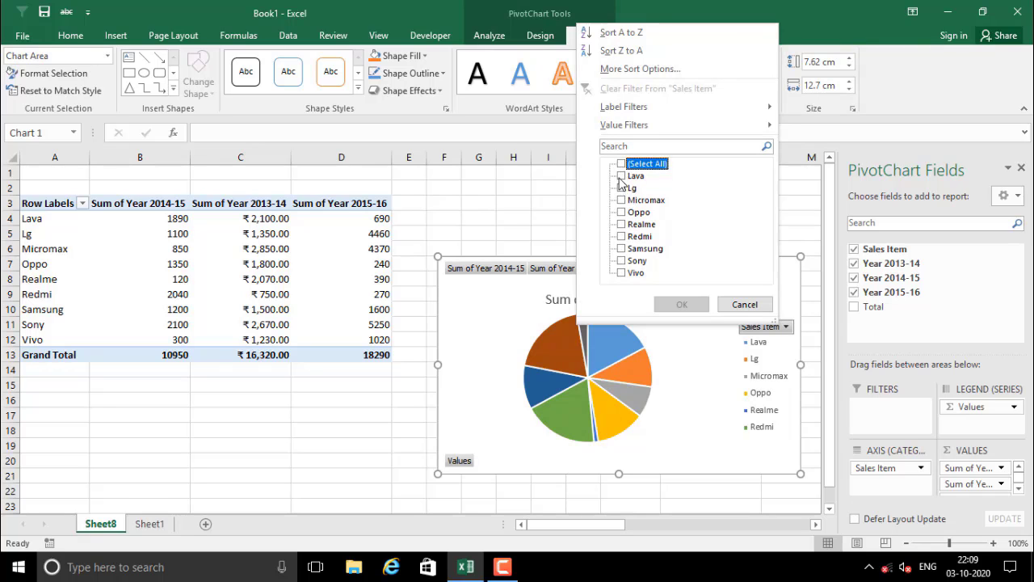
click(621, 177)
click(622, 213)
click(622, 249)
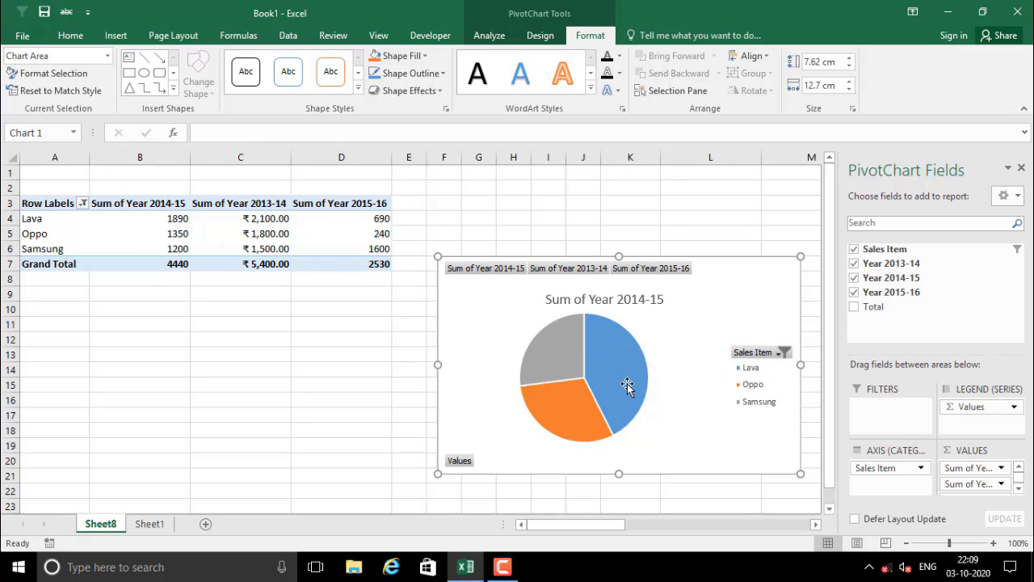
mouse_move(628, 385)
Step: Reset the chart's Sales Item filter to include all items
click(783, 353)
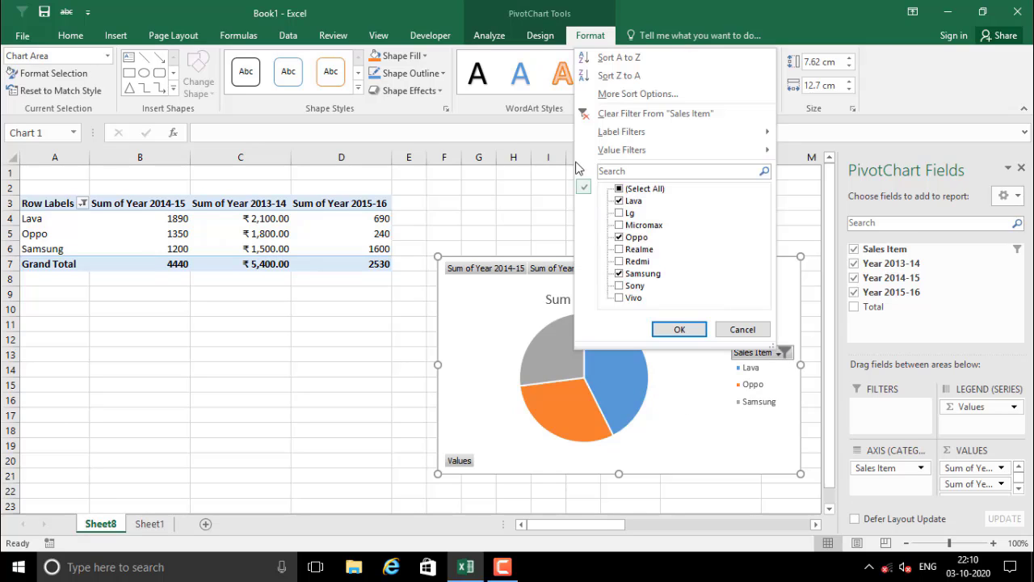
click(634, 189)
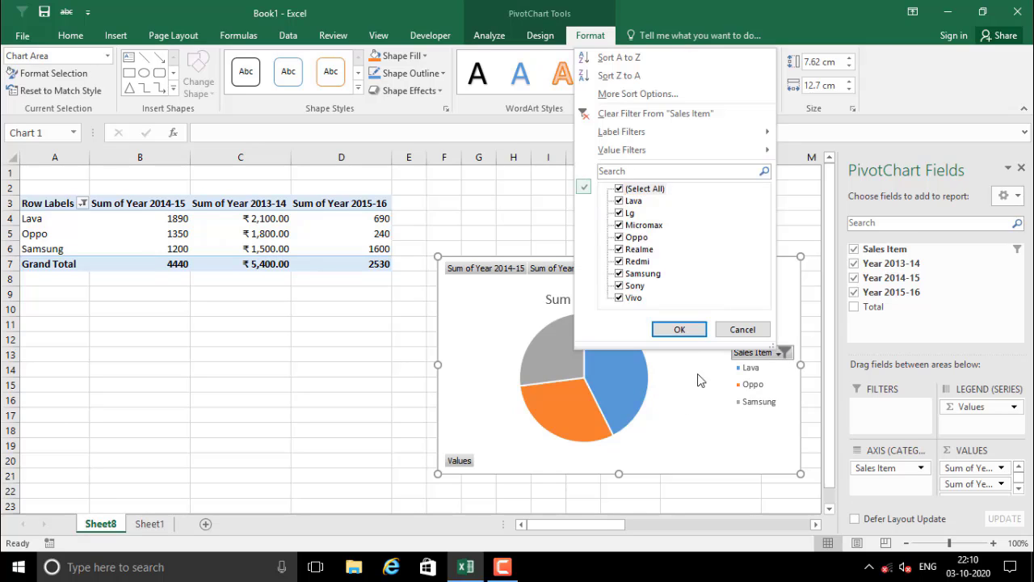
click(682, 329)
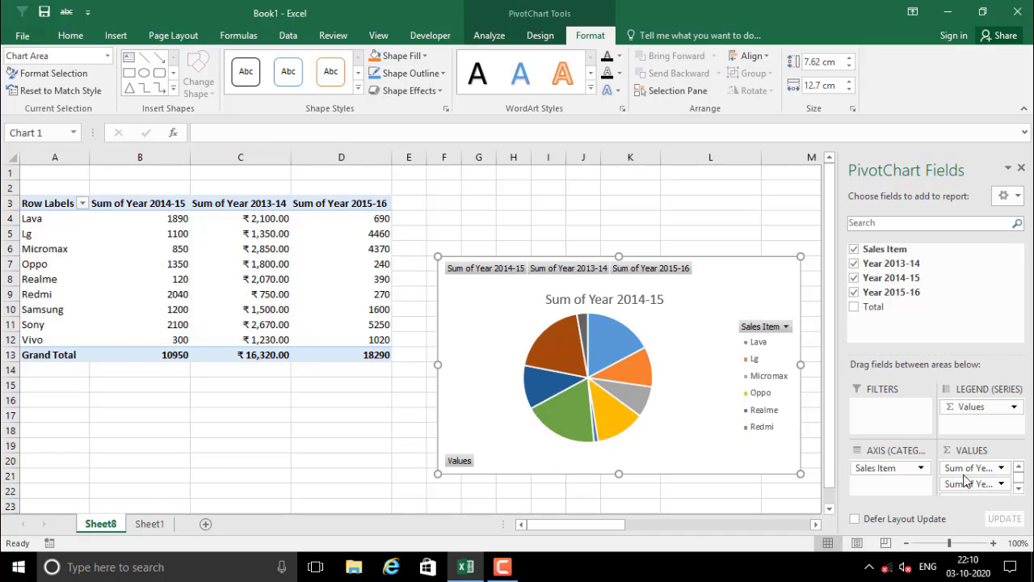
Step: Move Year 2014-15 from Values to Filters and filter the PivotChart to its value 450.00
drag(968, 477, 891, 420)
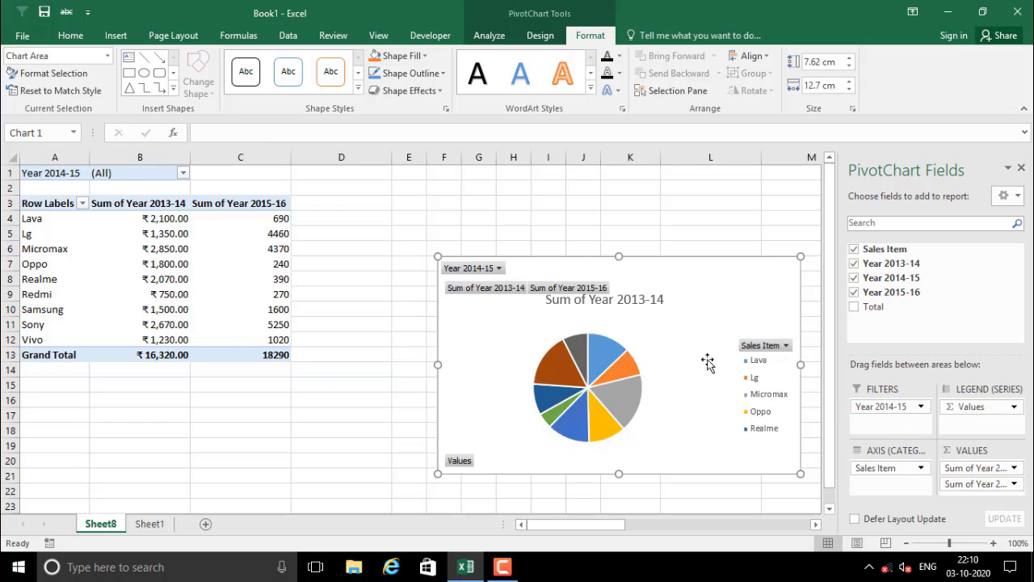
click(499, 268)
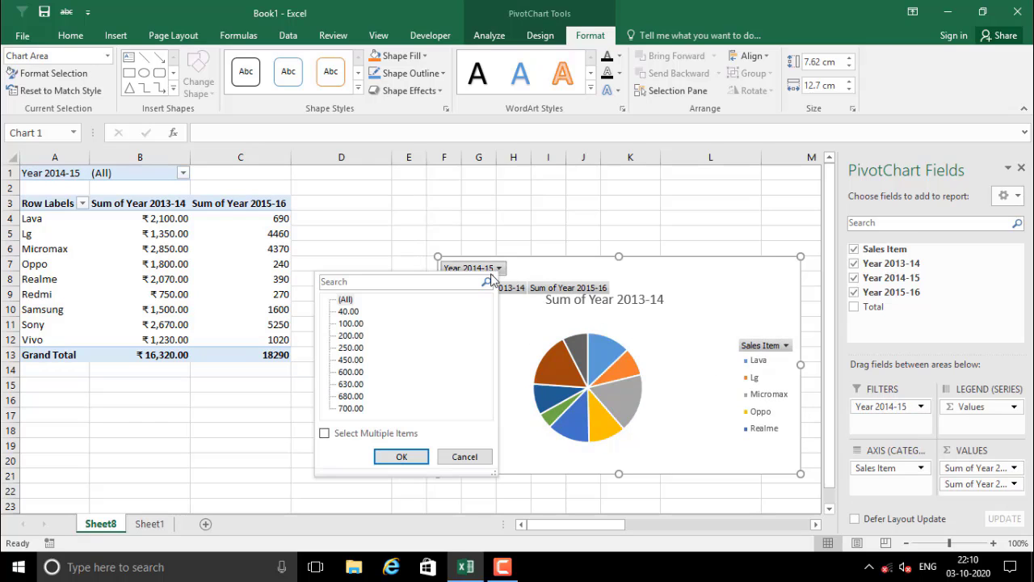
click(351, 359)
click(399, 457)
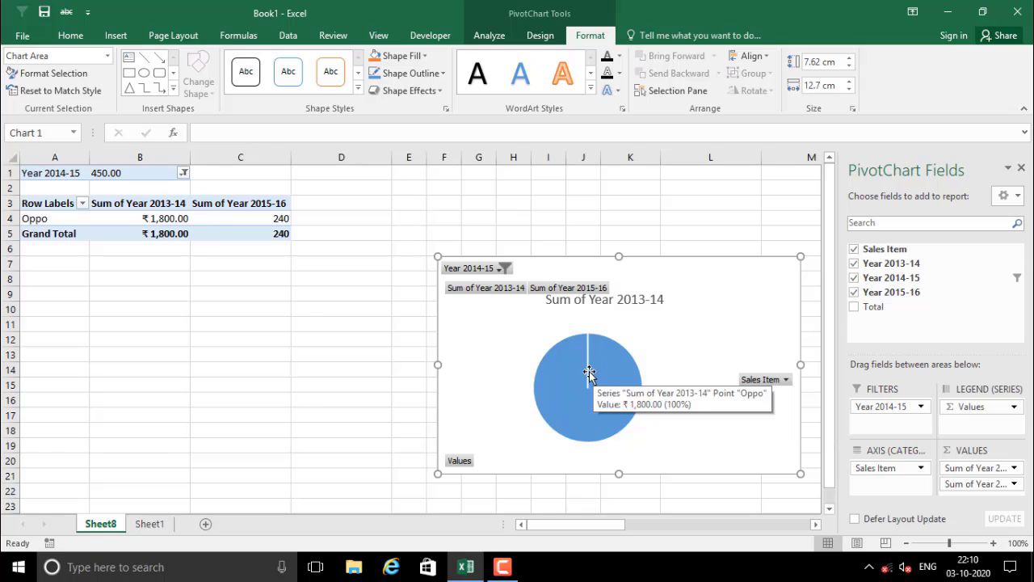
Step: View the chart's Year 2014-15 filter list without changes, and move the field from Filters to Values below Year 2015-16
click(504, 269)
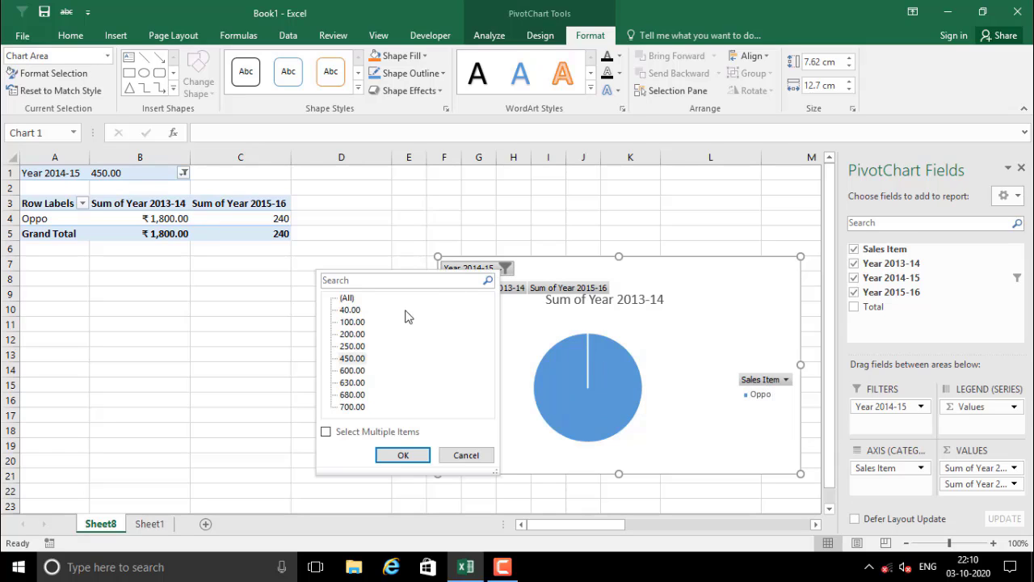
click(467, 456)
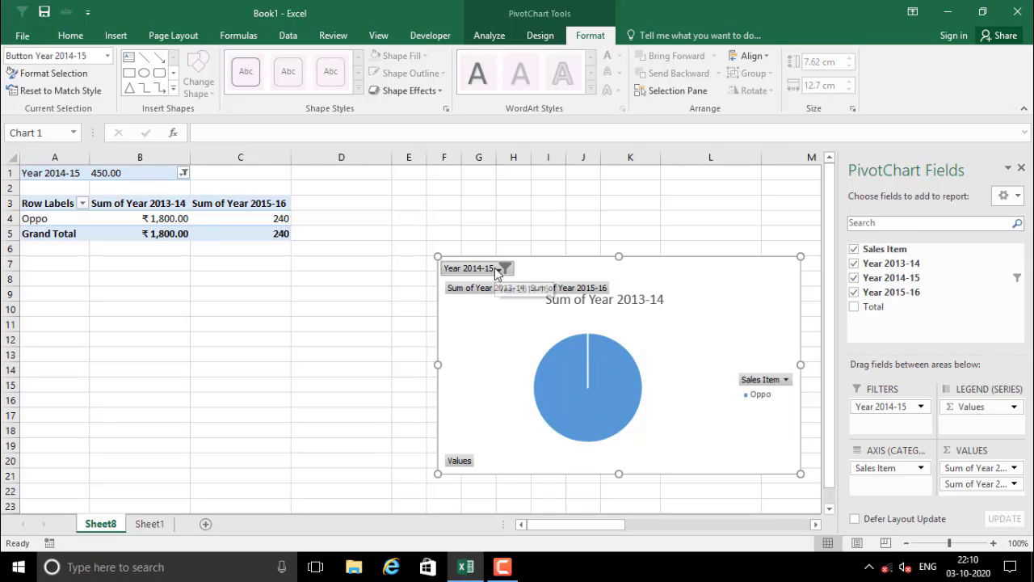
drag(883, 407, 981, 492)
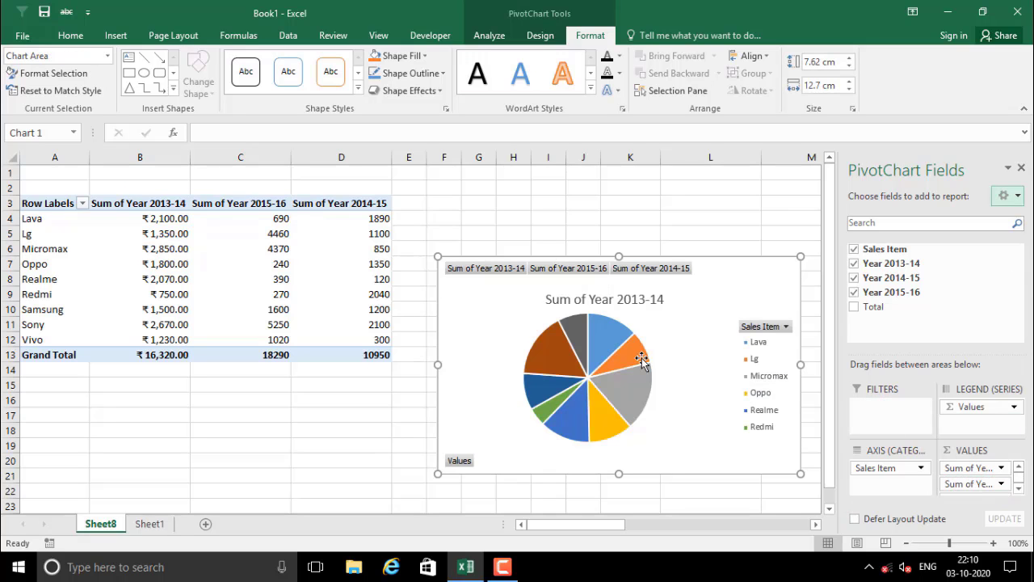
mouse_move(642, 360)
Step: Try the bevelled chart style with white percentage labels on the pie chart, and switch back to the first chart style
click(533, 18)
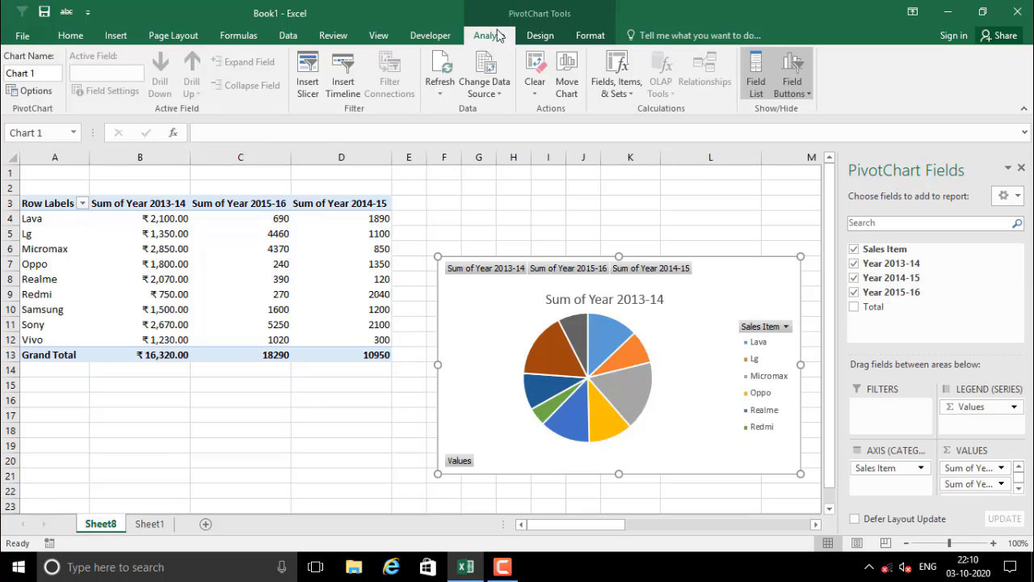
click(537, 39)
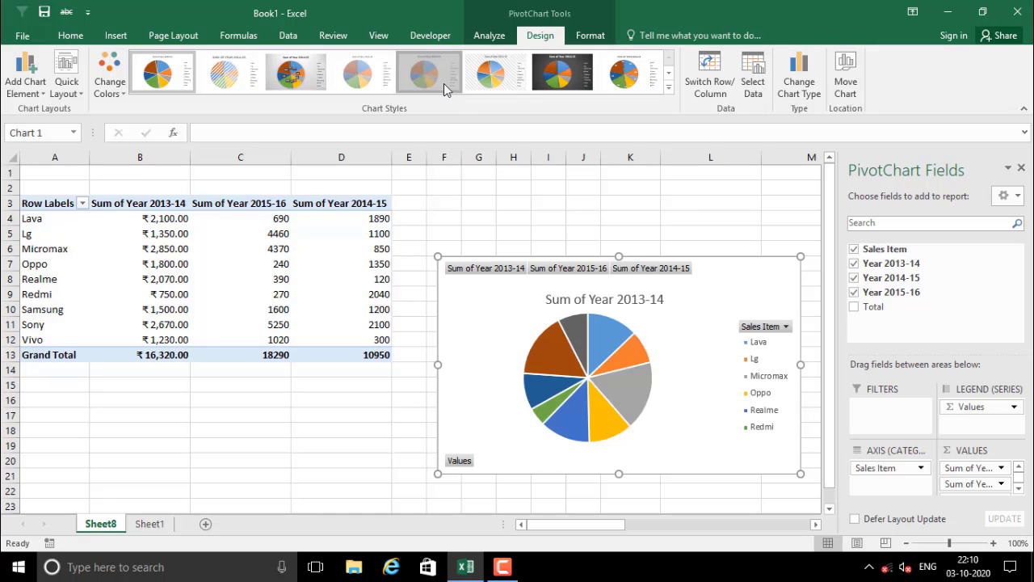
click(624, 77)
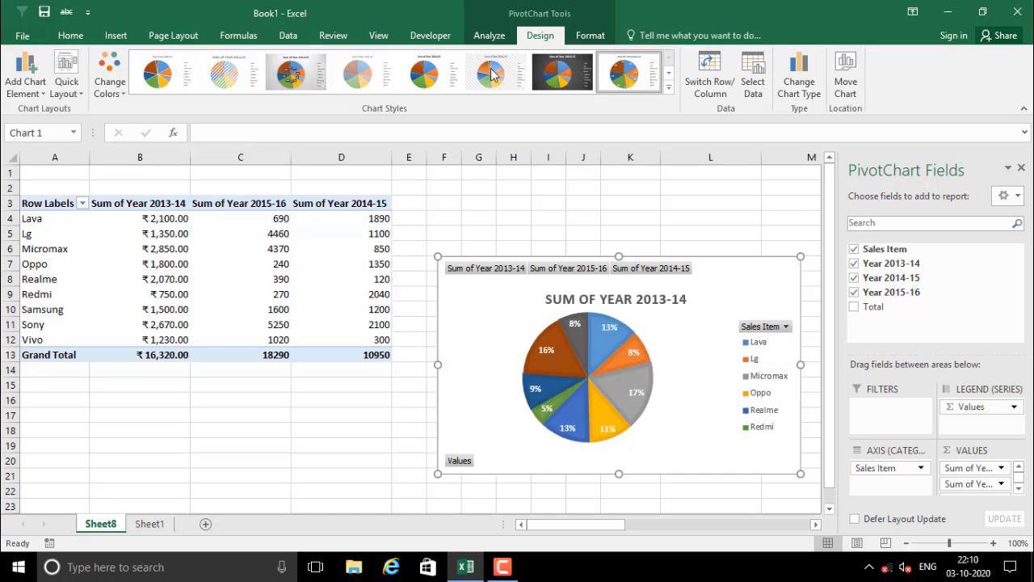
click(183, 84)
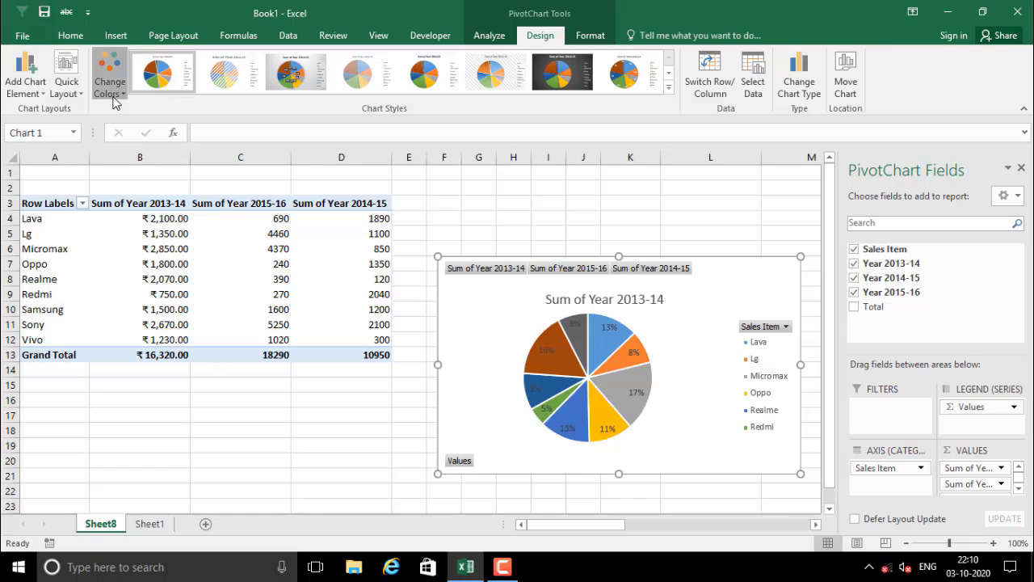
Step: Recolor the PivotChart's pie slices with the green, blue and gold palette
click(110, 81)
click(177, 208)
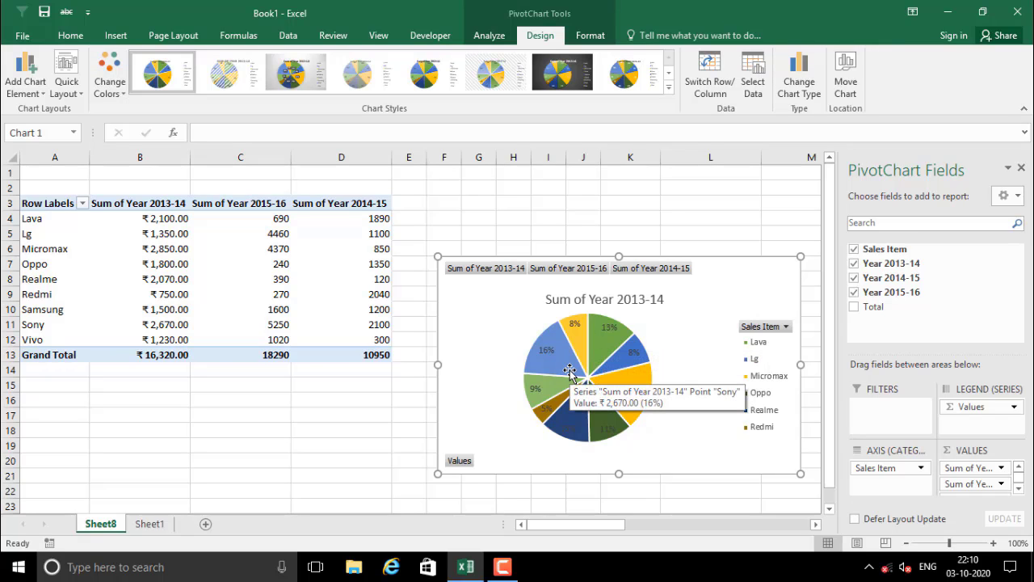
click(593, 35)
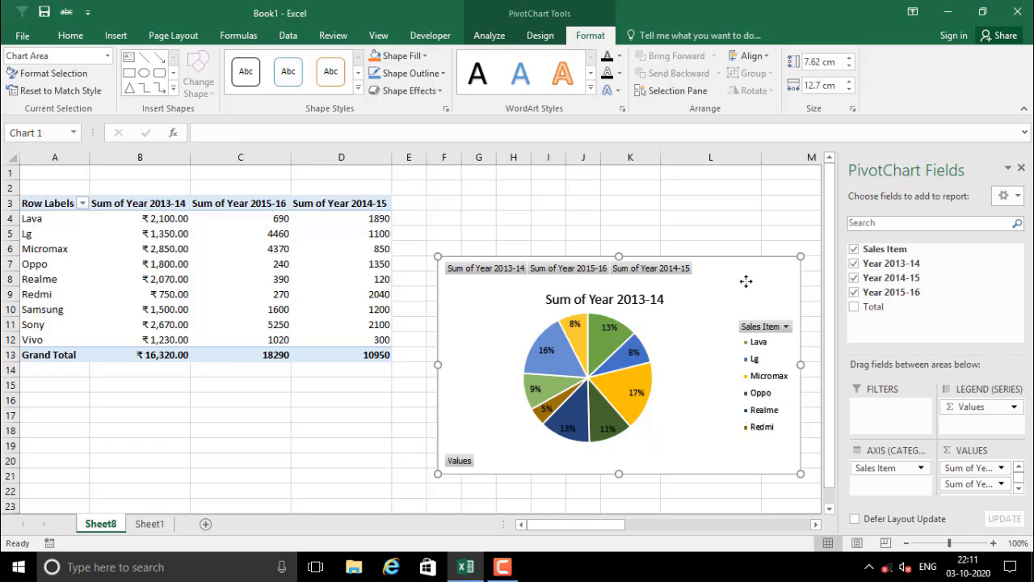
Step: Delete the pie PivotChart from Sheet8, keeping only the PivotTable
key(Delete)
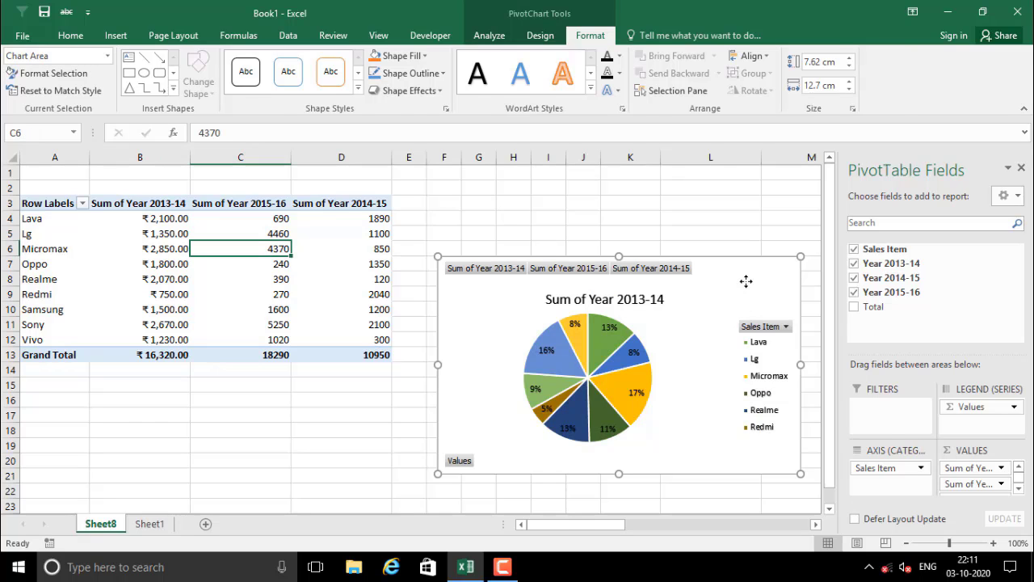
click(561, 323)
click(194, 251)
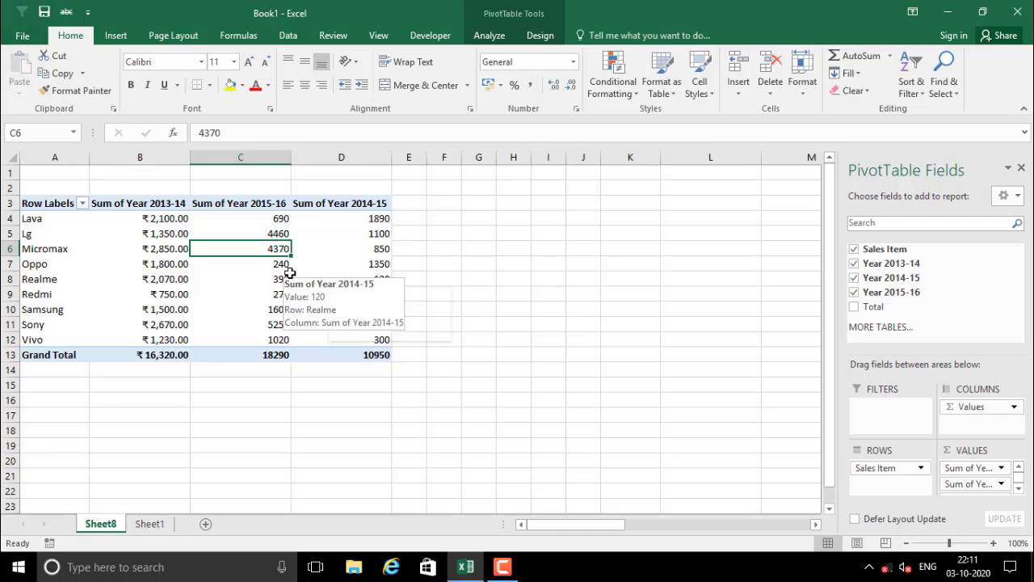
click(324, 294)
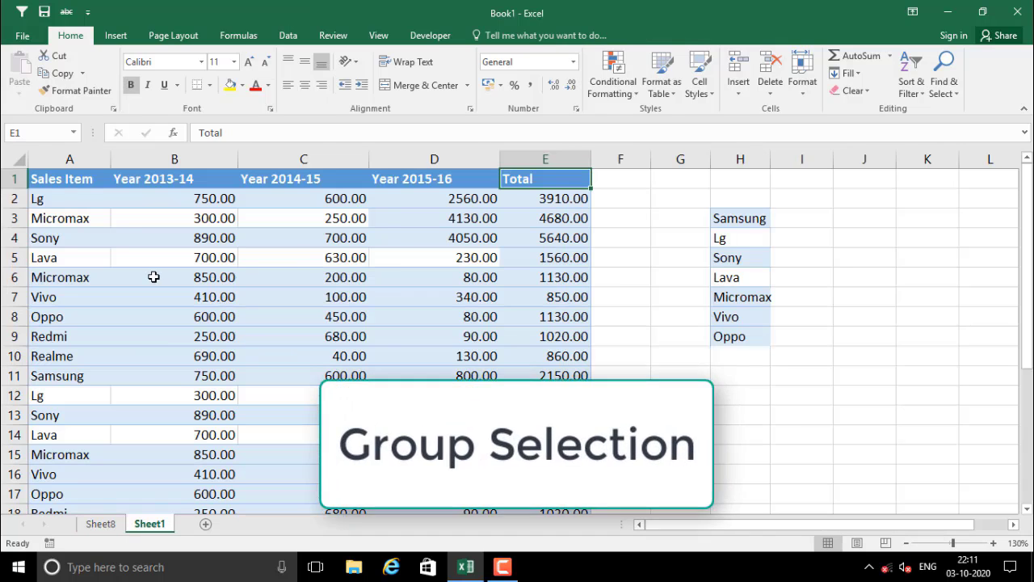
Step: Look over the source sales data on Sheet1 and highlight its first three sales items in A2:A4
click(162, 278)
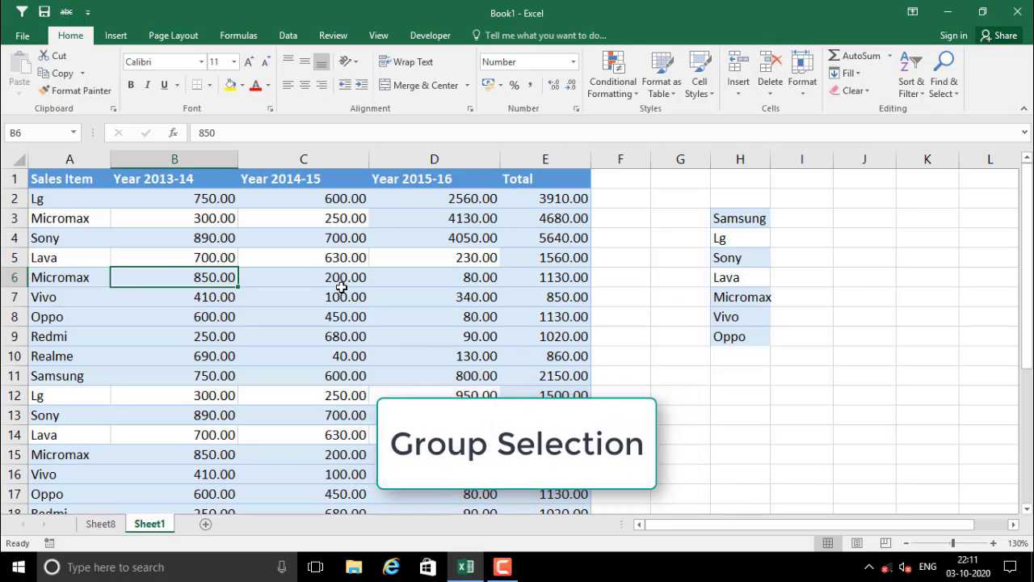
click(212, 235)
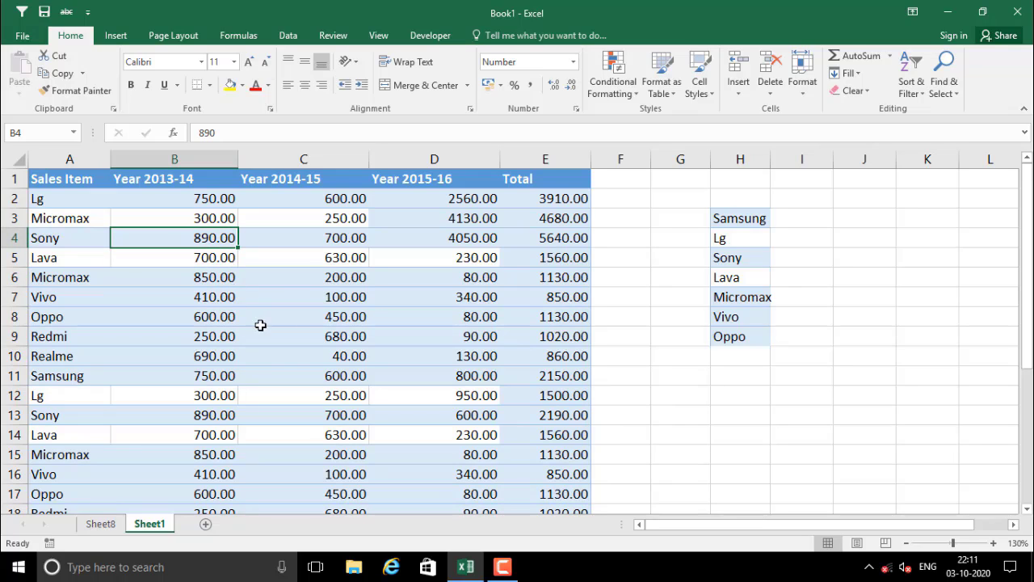
drag(53, 199, 72, 236)
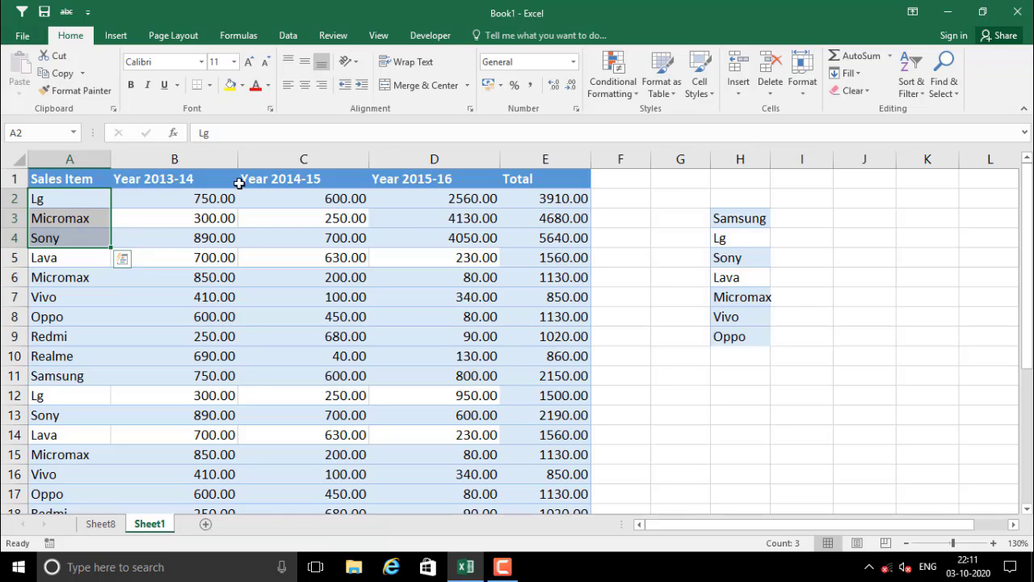
Step: Group the Lava, Lg and Micromax row labels in the PivotTable on Sheet8
click(100, 524)
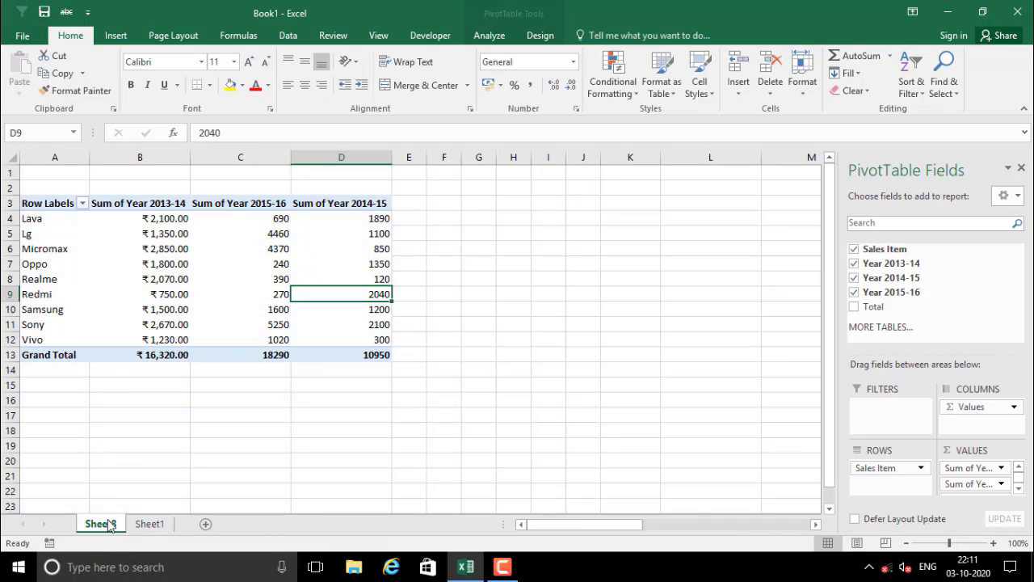
click(65, 249)
drag(28, 218, 58, 249)
click(65, 234)
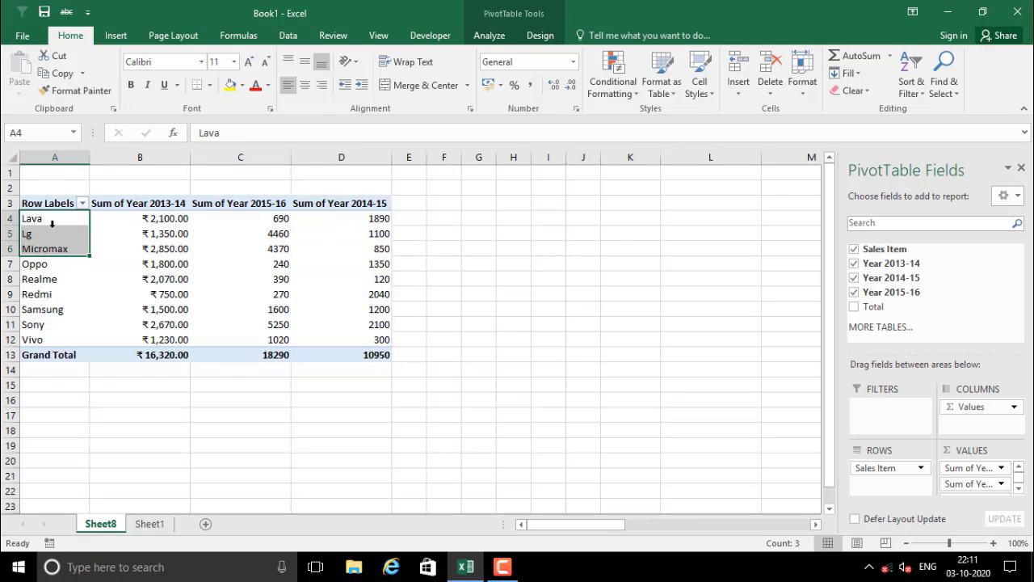
click(495, 37)
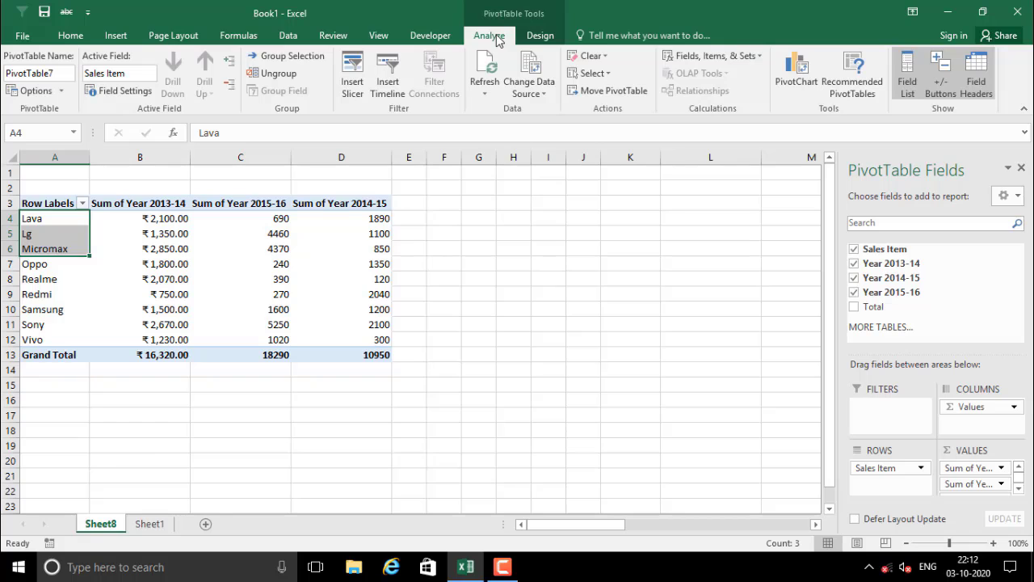
click(296, 62)
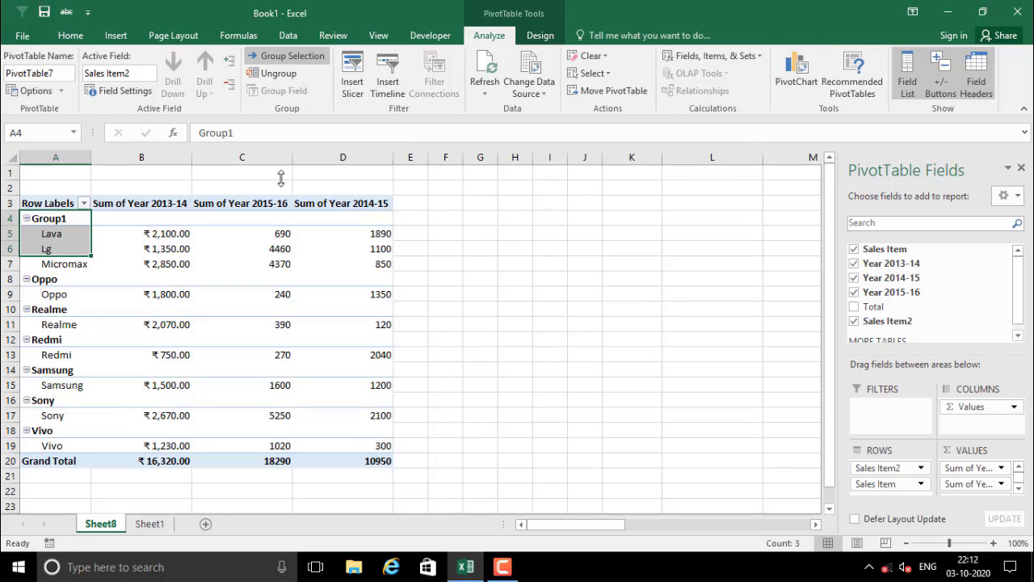
Step: Group the Oppo, Realme and Redmi items in the PivotTable
click(67, 234)
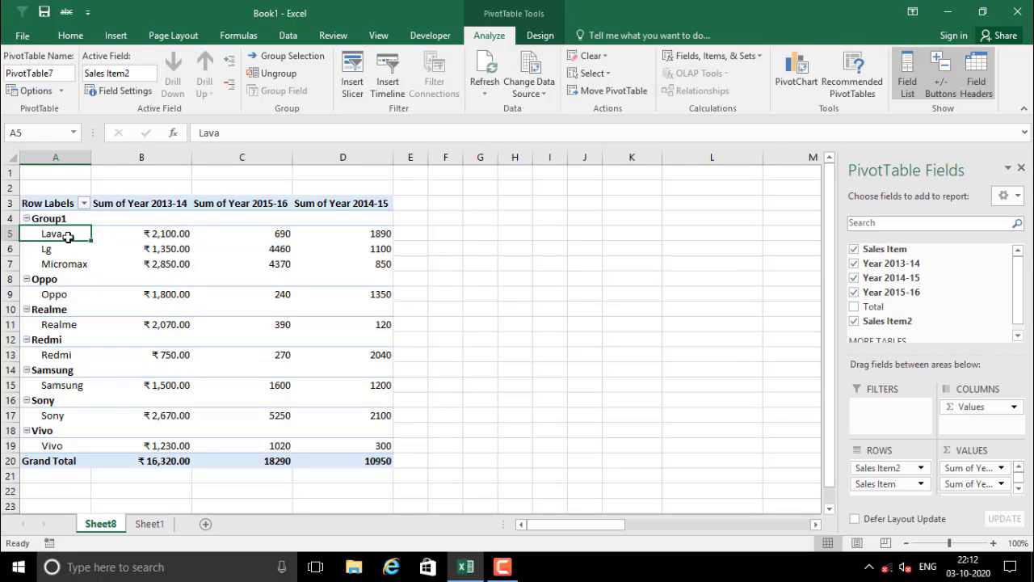
drag(68, 236, 72, 354)
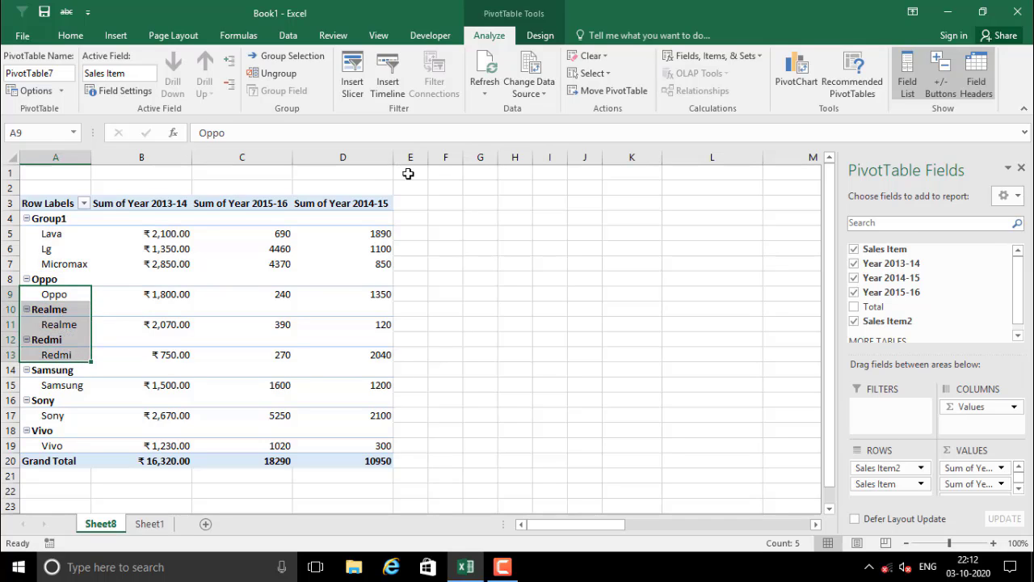
click(288, 56)
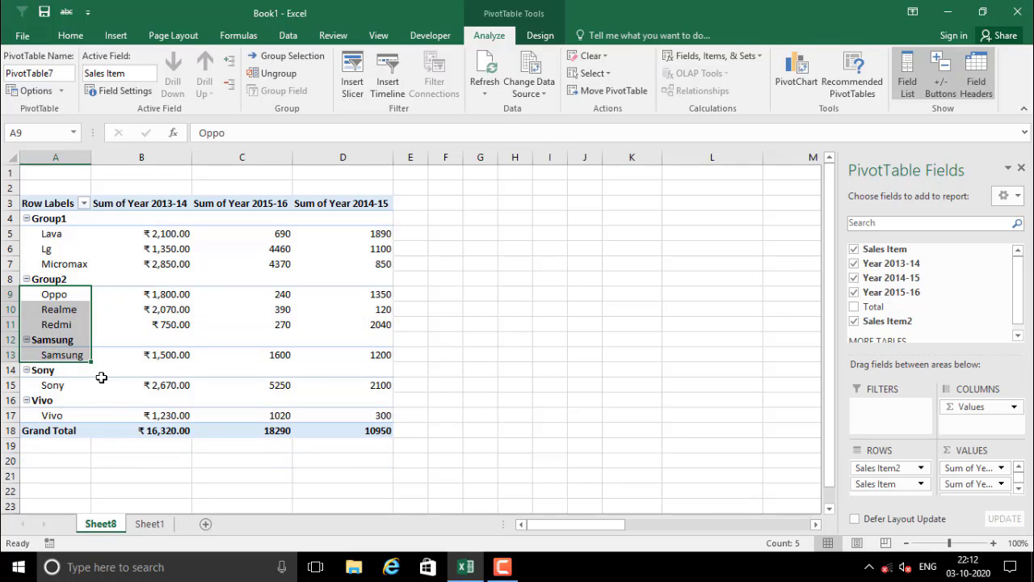
click(103, 383)
Step: Group the remaining Samsung, Sony and Vivo items in the PivotTable
click(69, 293)
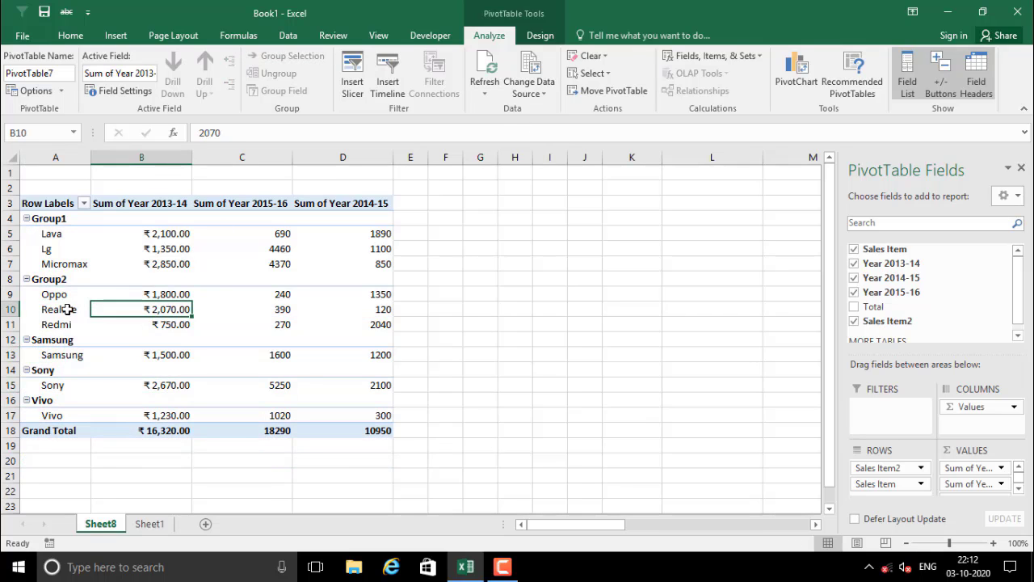
drag(64, 306, 64, 417)
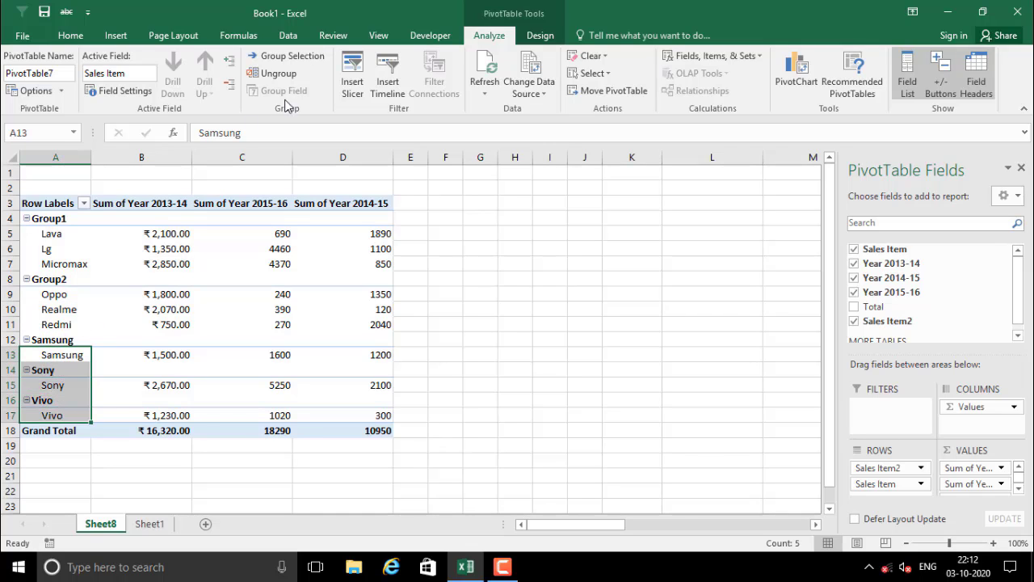
click(289, 55)
click(228, 385)
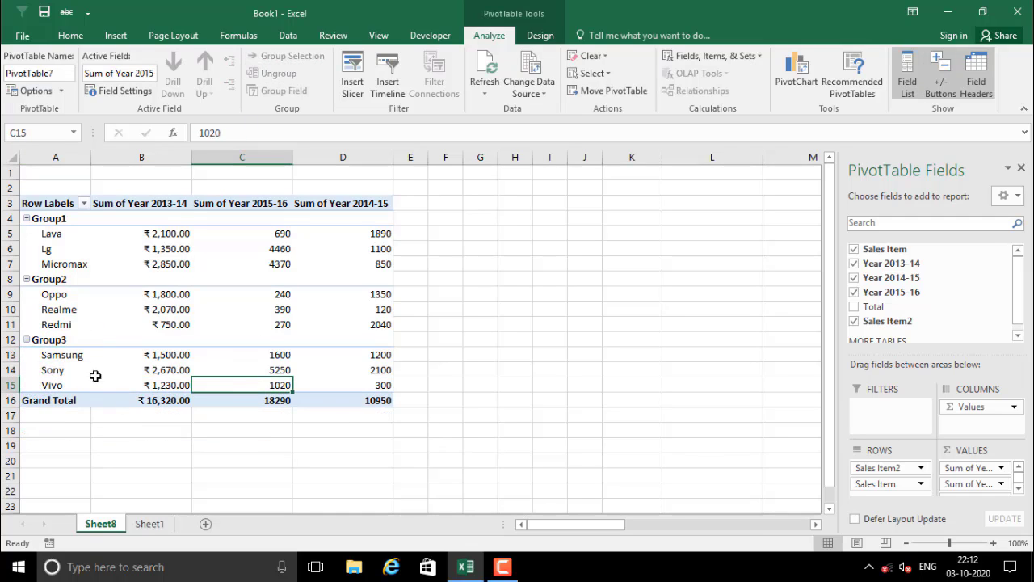
Step: Review the third group's items and their values in all three year columns
drag(81, 356, 350, 380)
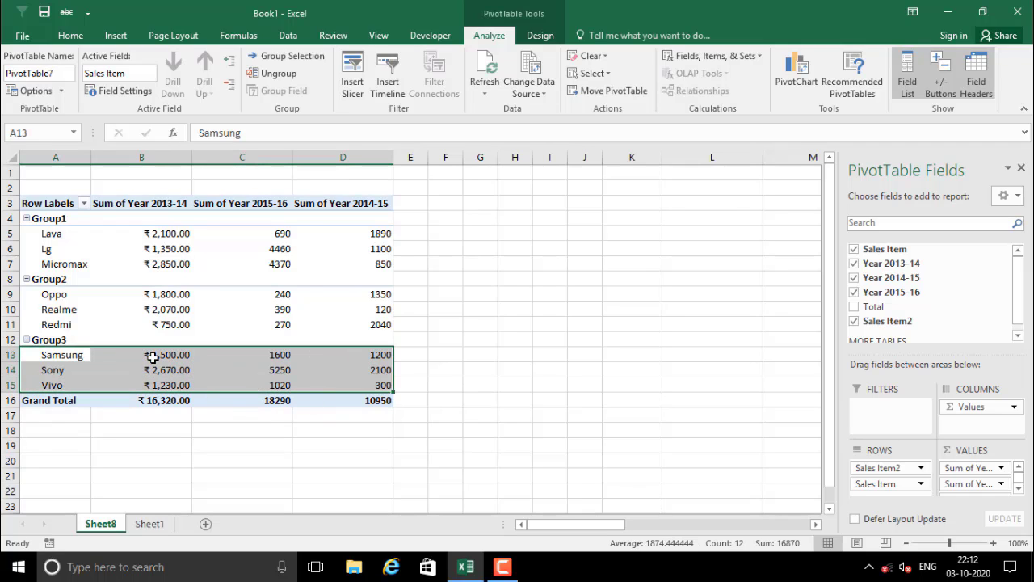
drag(153, 357, 166, 386)
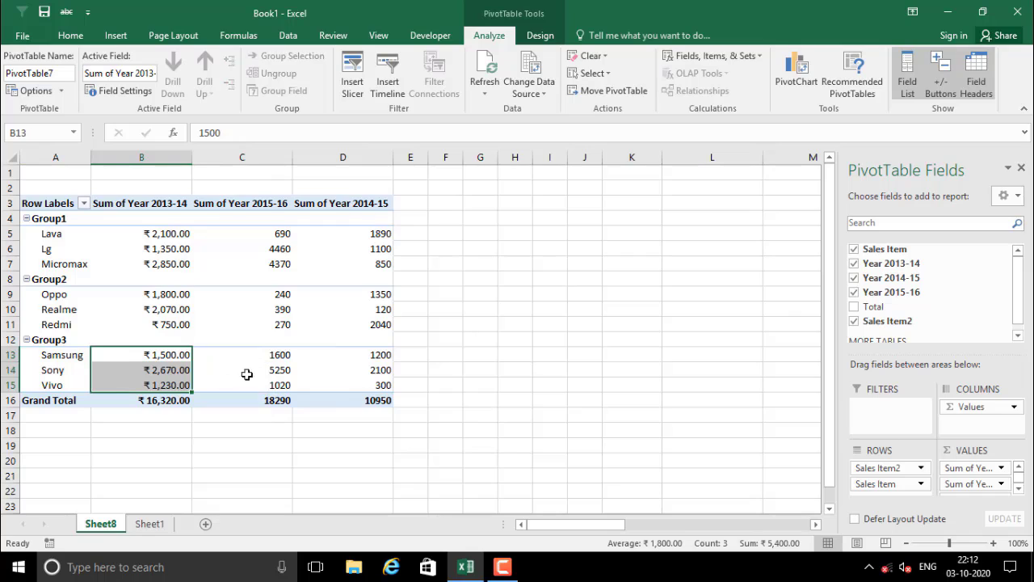
drag(251, 360, 351, 387)
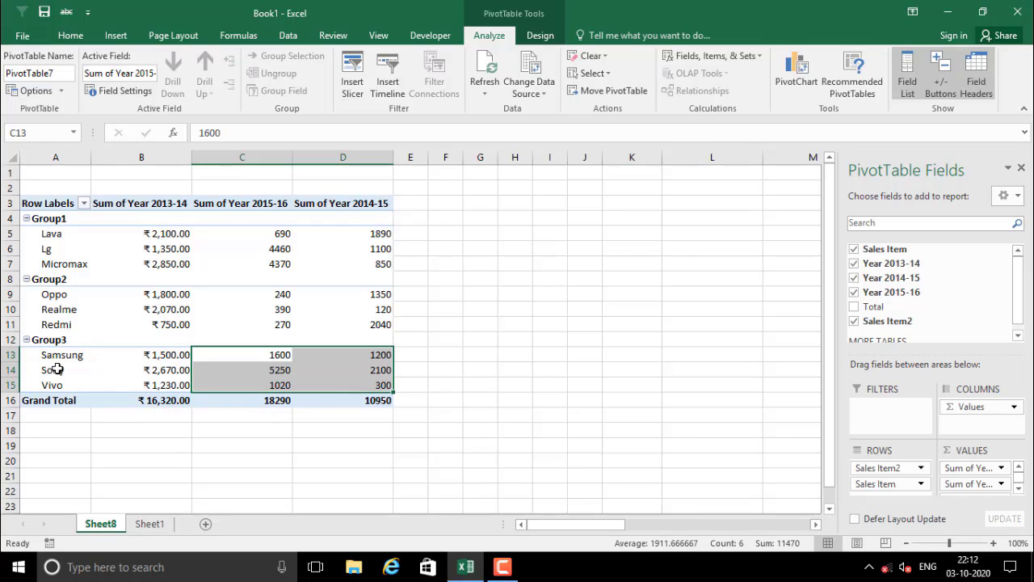
click(56, 370)
Step: Rename the group containing Lava, Lg and Micromax as "Comp. 1"
click(36, 218)
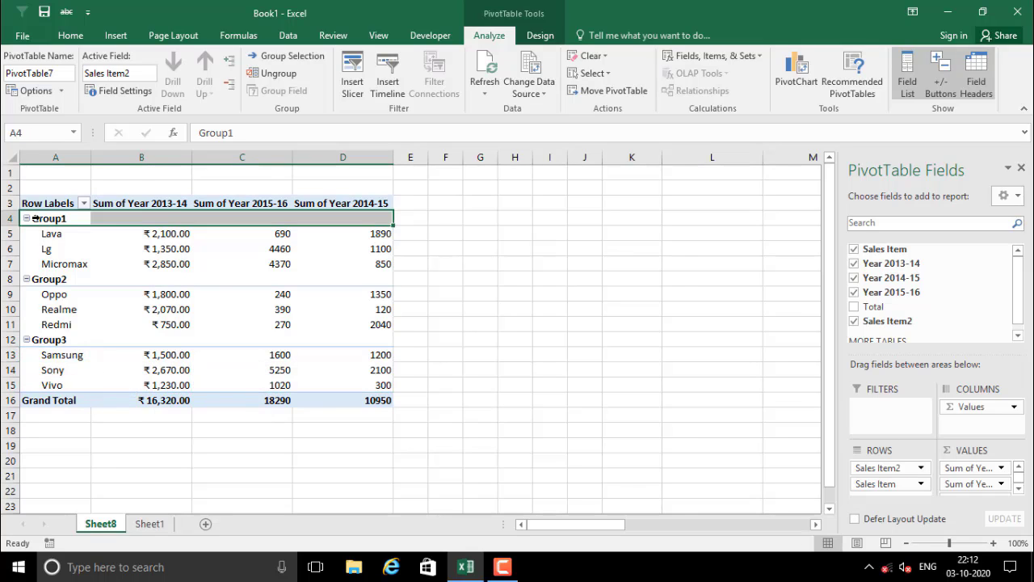
right_click(41, 220)
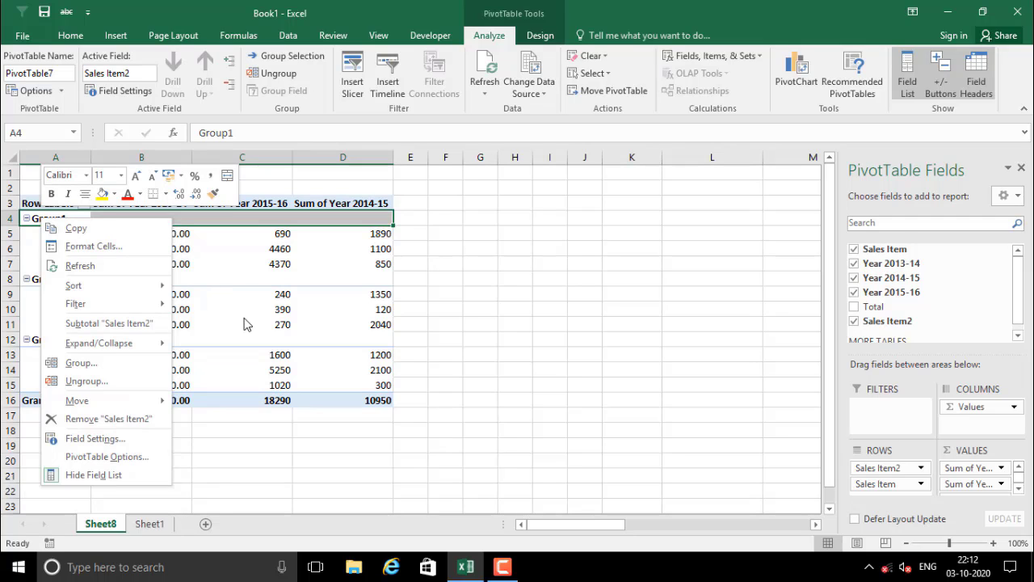
key(Escape)
key(F2)
key(BackSpace)
key(BackSpace)
key(BackSpace)
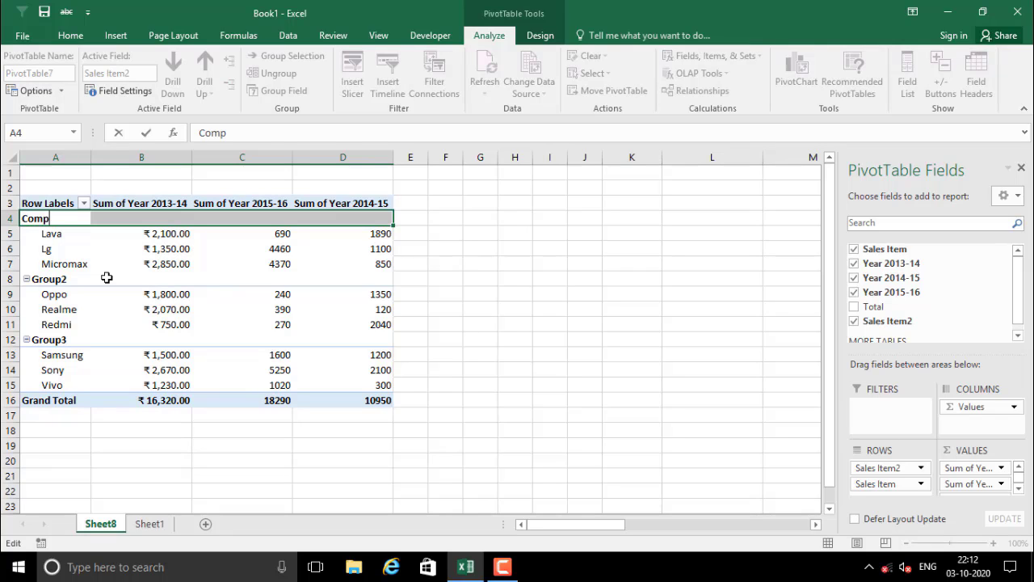
text(Comp. 1)
key(Tab)
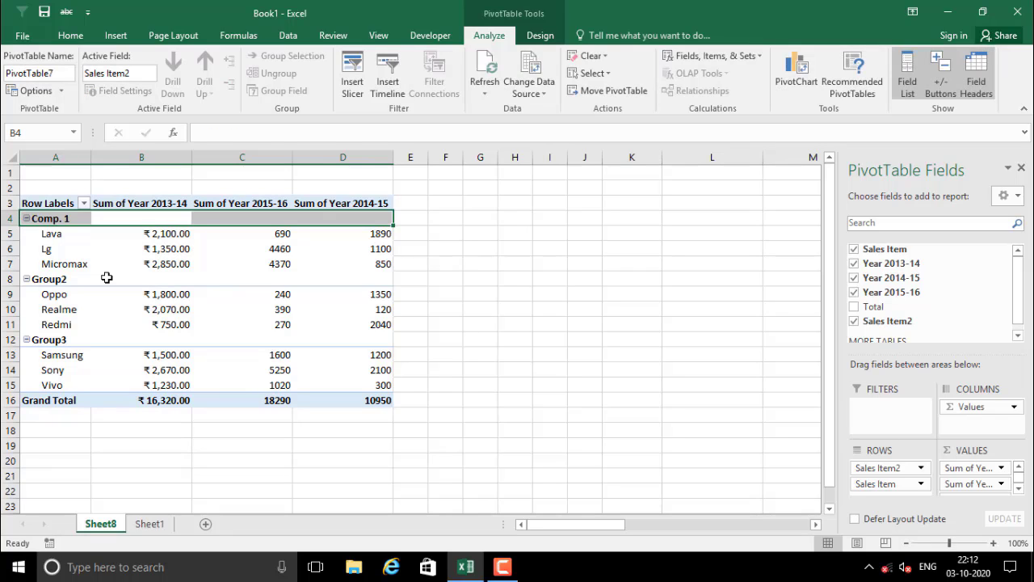
Step: Rename the group containing Oppo, Realme and Redmi as "Comp 2"
click(49, 281)
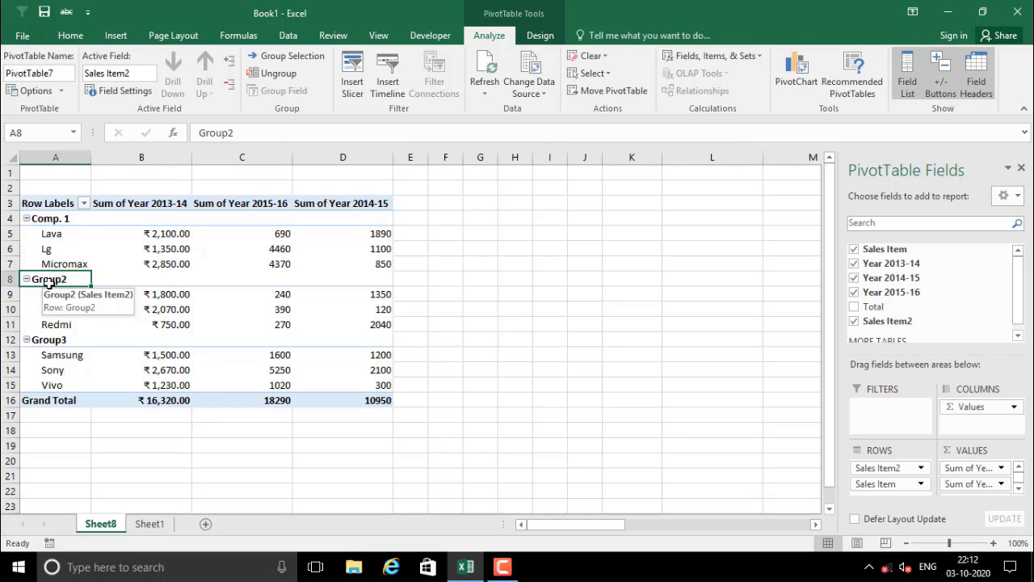
key(F2)
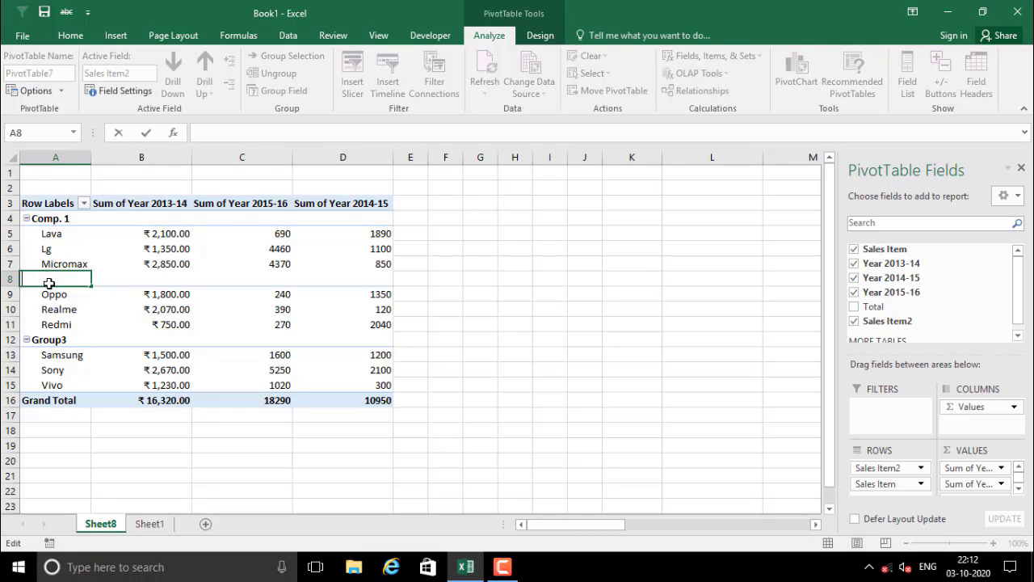
text(Comp. 1 2)
key(Return)
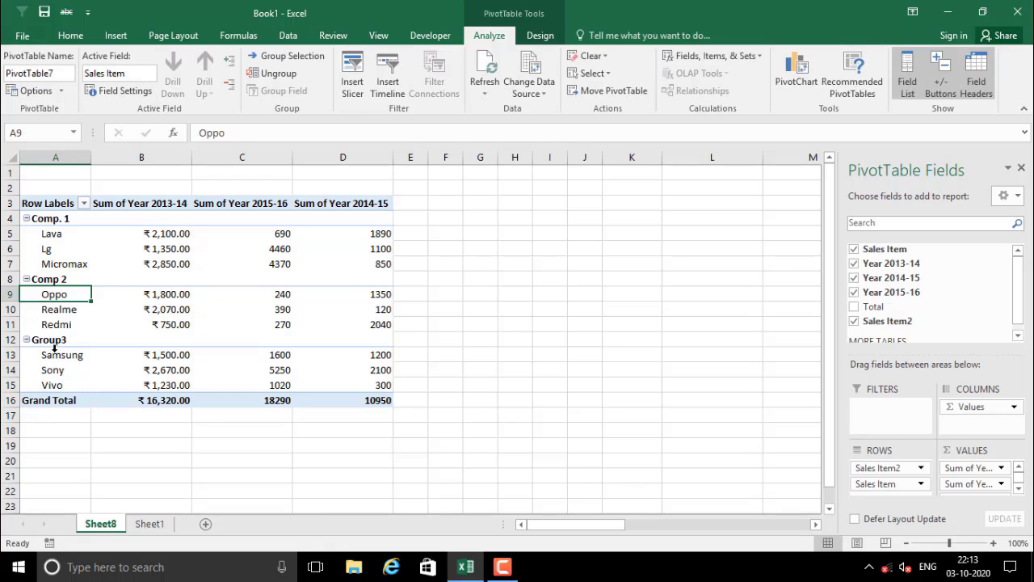
Step: Rename the group containing Samsung, Sony and Vivo as "Comp 3"
click(54, 350)
click(51, 342)
key(F2)
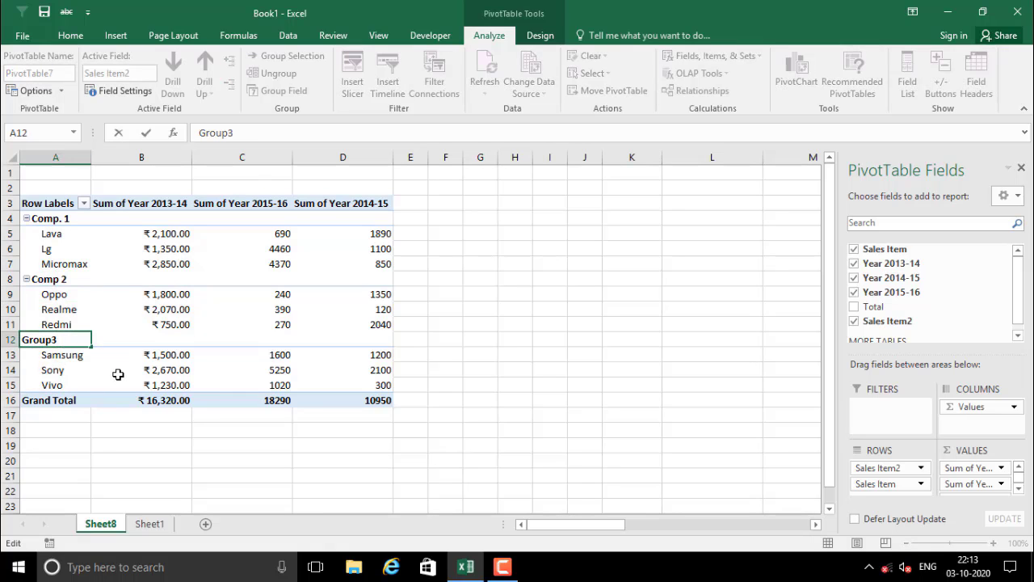
key(BackSpace)
key(BackSpace)
key(BackSpace)
key(BackSpace)
key(BackSpace)
text(Comp 3)
key(Return)
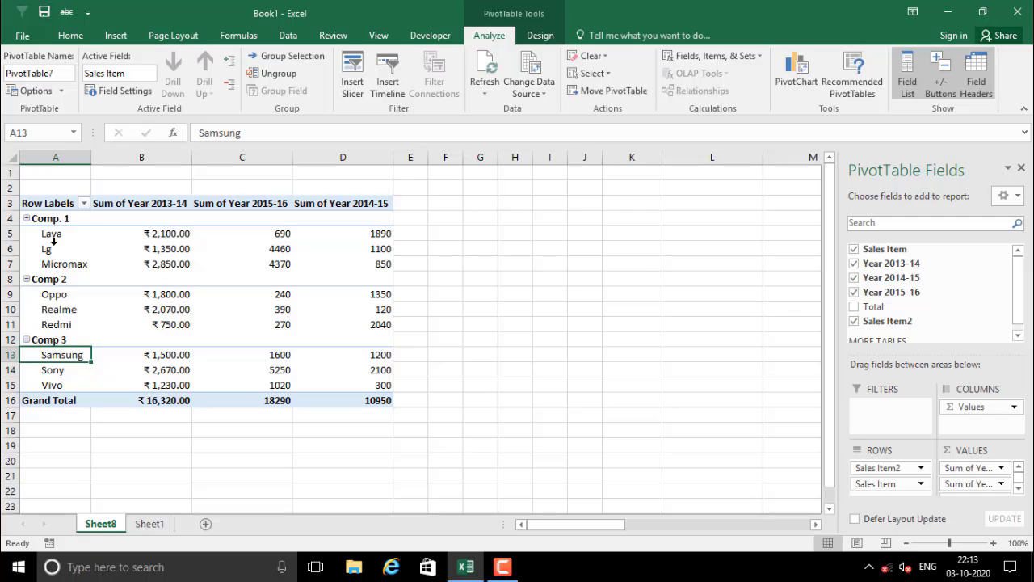
drag(61, 218, 68, 383)
click(71, 371)
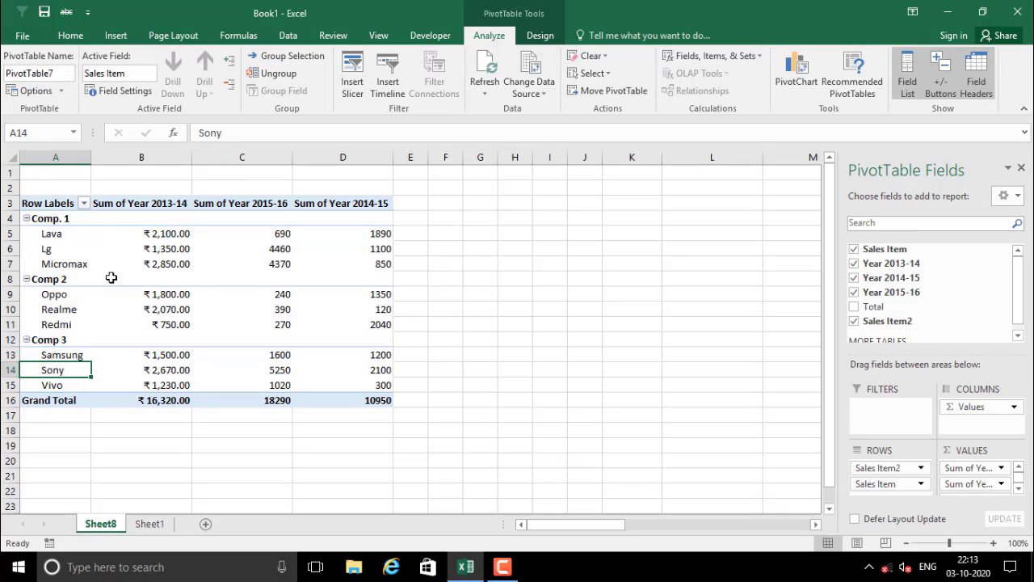
click(95, 255)
click(45, 221)
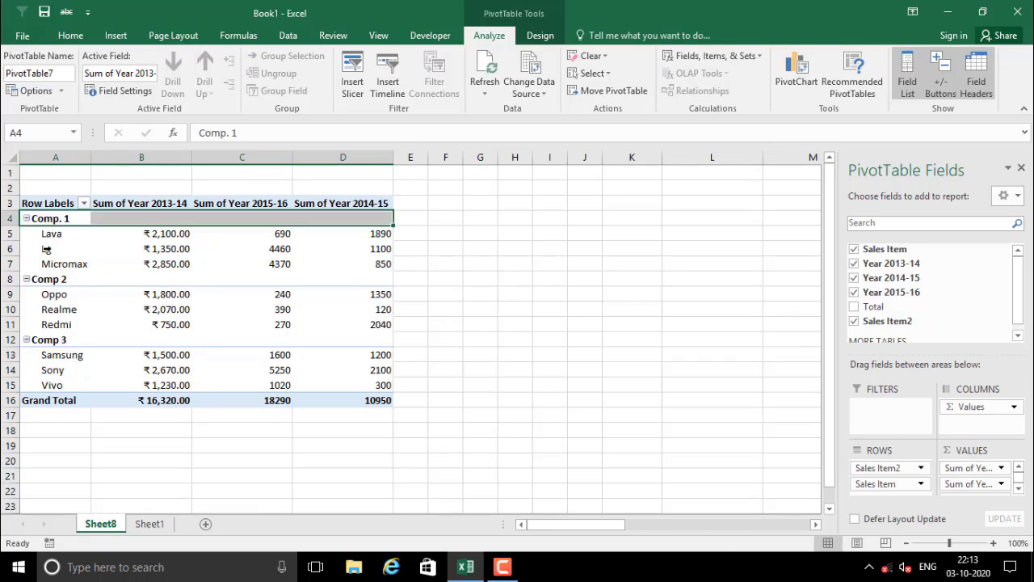
drag(46, 249, 56, 312)
click(79, 289)
Step: Ungroup Comp. 1, Comp 2 and Comp 3 in the PivotTable, and select the item labels from Lava to Vivo
drag(51, 219, 56, 380)
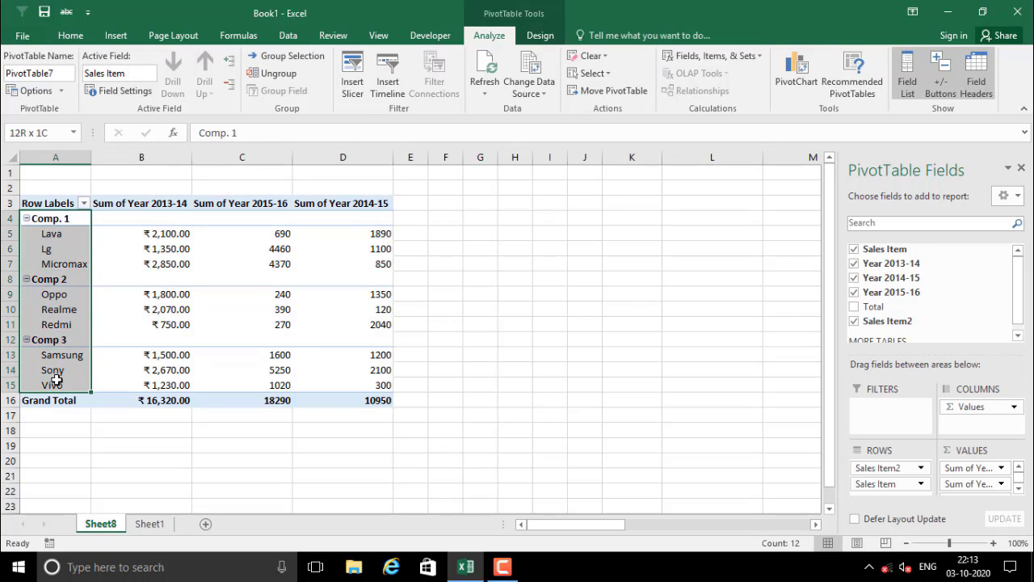
click(275, 73)
click(134, 294)
click(51, 220)
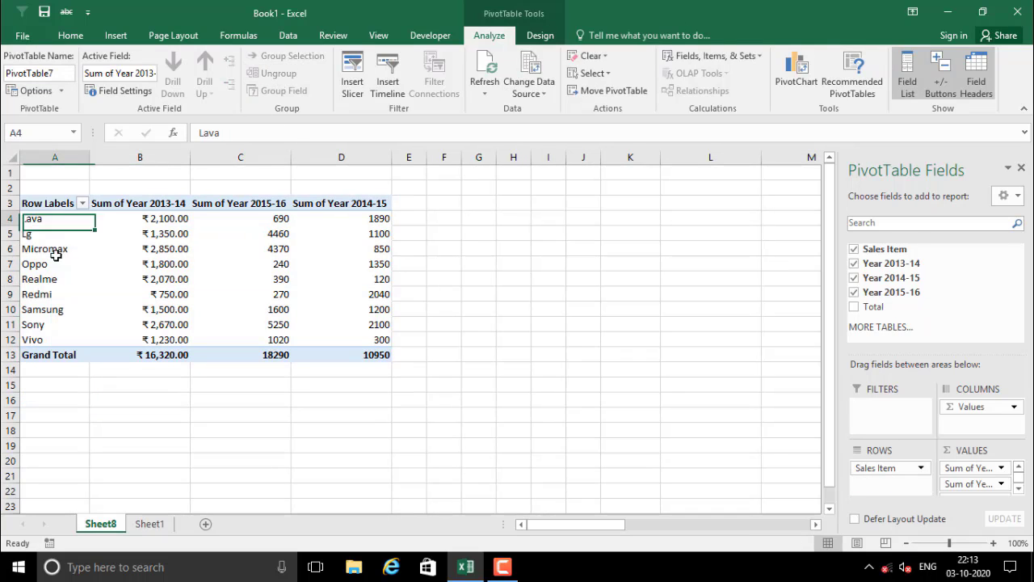
drag(55, 255, 58, 339)
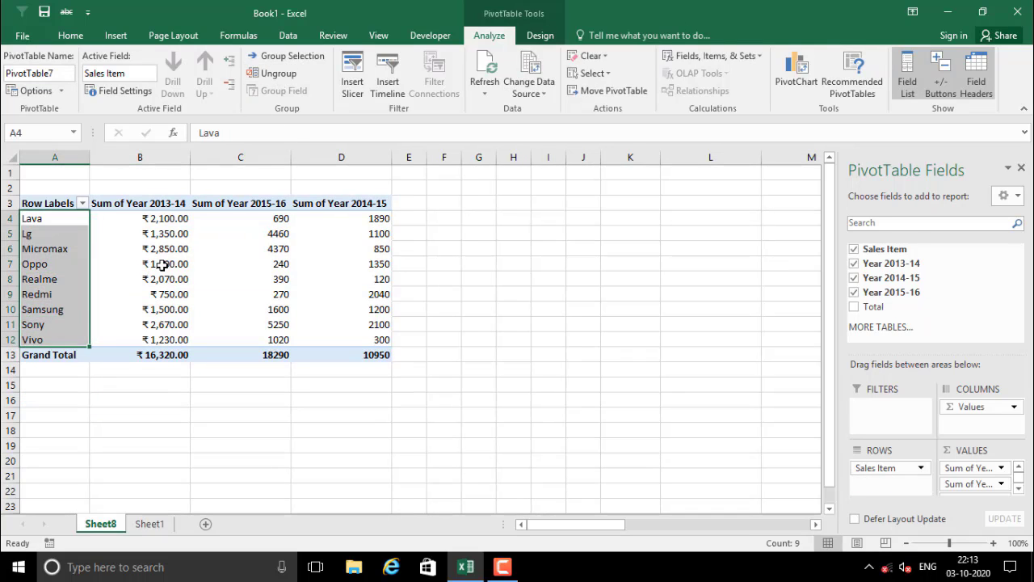
Step: Insert a Sales Item slicer for the PivotTable and move it clear of the table, around columns I to L
mouse_move(163, 265)
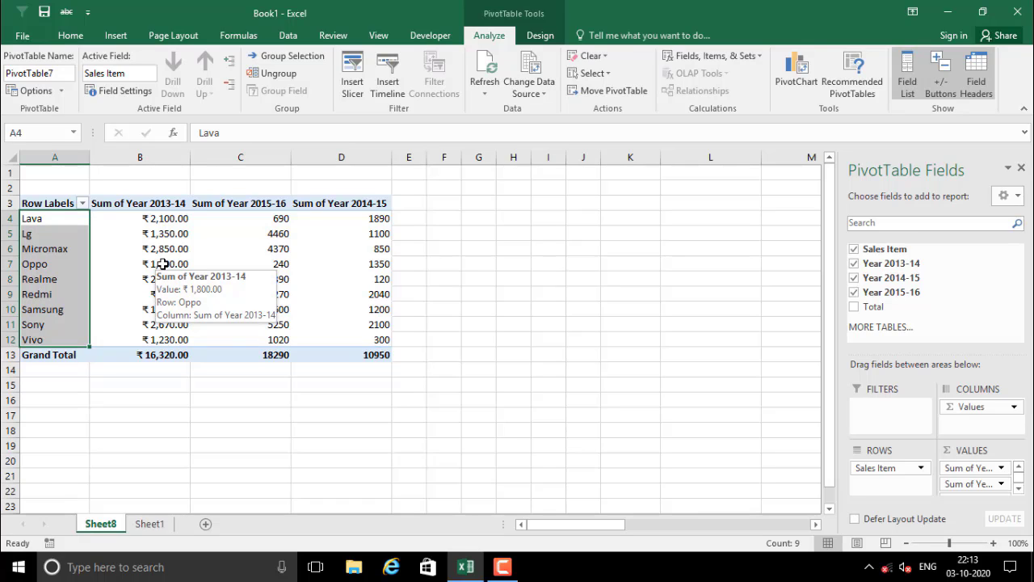
click(26, 219)
click(61, 252)
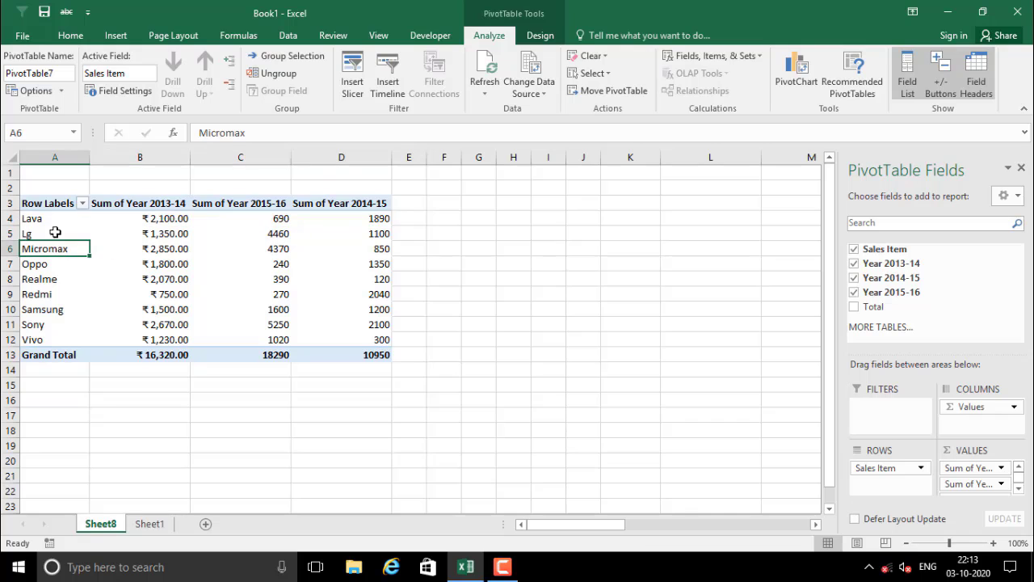
click(48, 220)
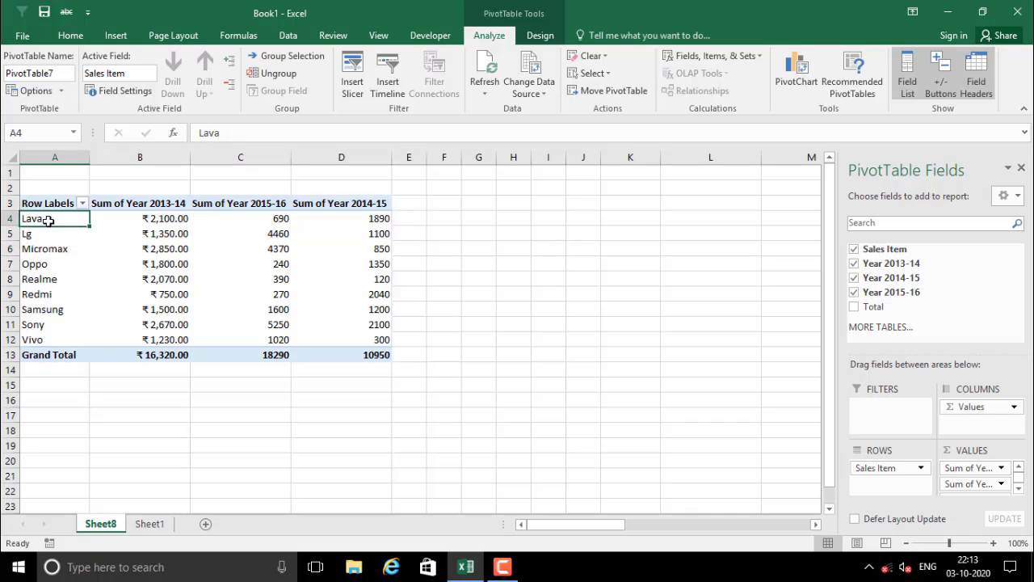
click(356, 98)
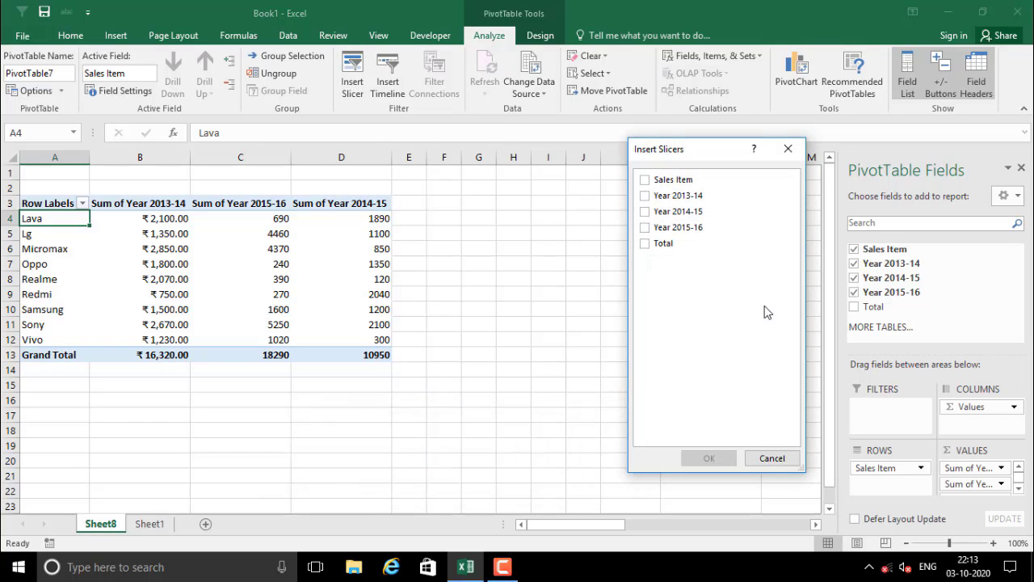
drag(693, 161, 611, 179)
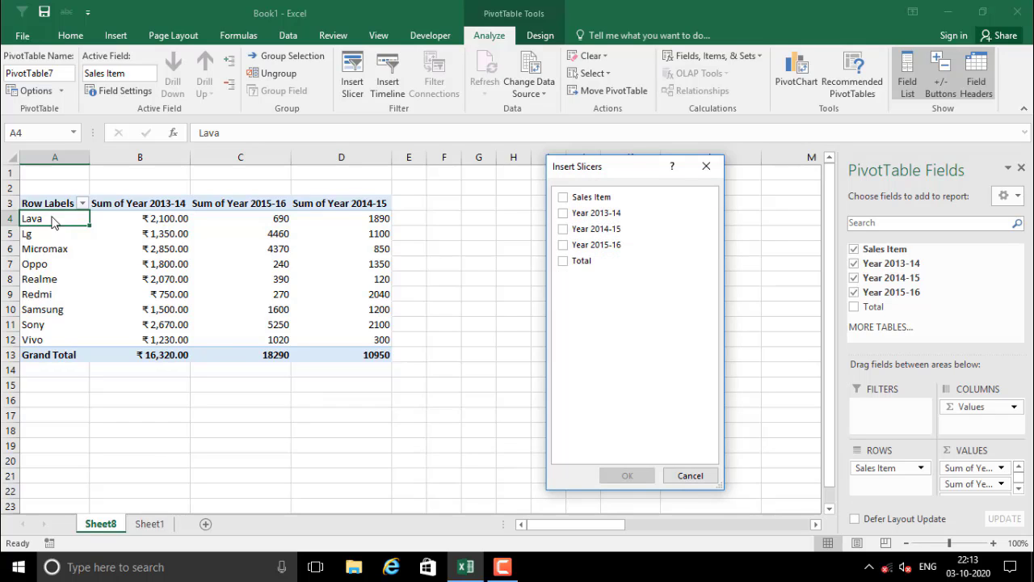
click(564, 198)
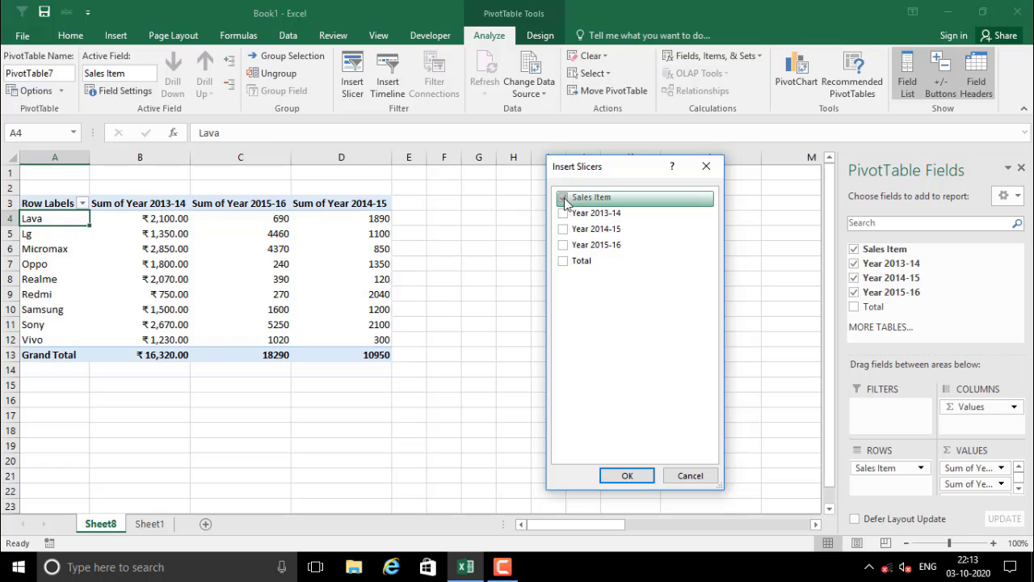
click(640, 477)
drag(418, 264, 621, 245)
Step: Filter the PivotTable with the Sales Item slicer to Lava, Micromax and Realme one at a time, selecting the resulting rows for inspection
click(582, 251)
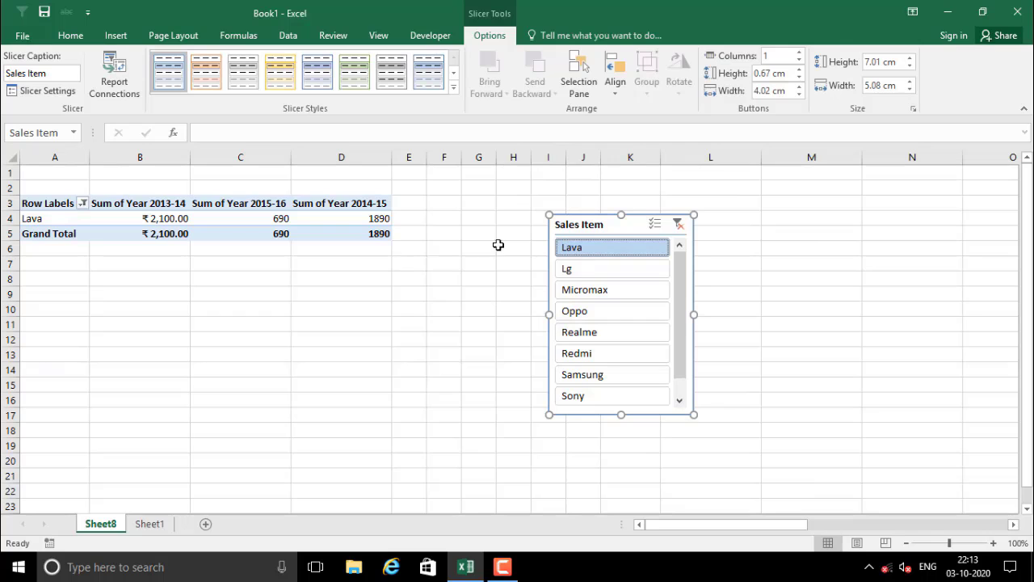
drag(47, 218, 355, 219)
click(585, 293)
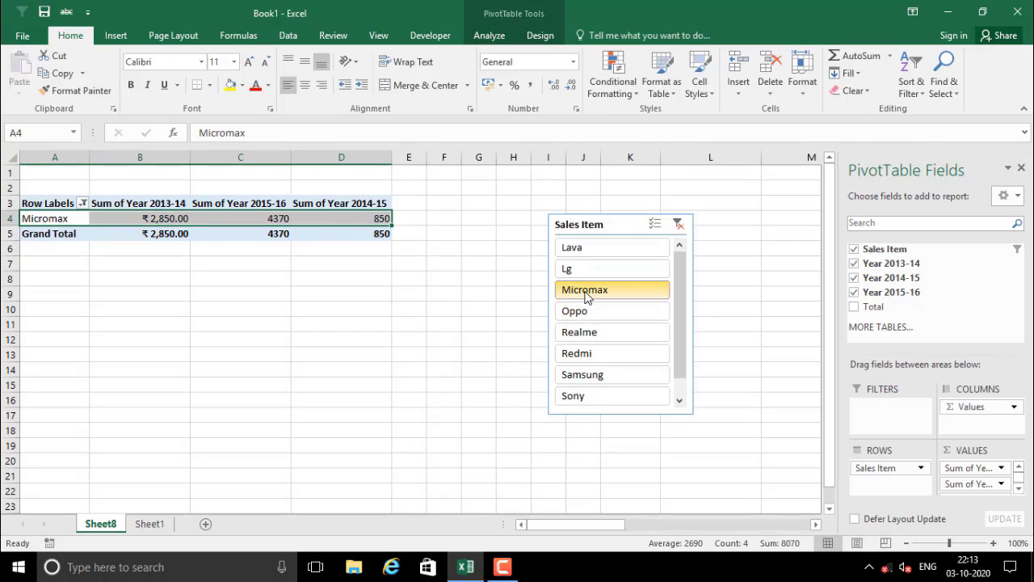
click(44, 213)
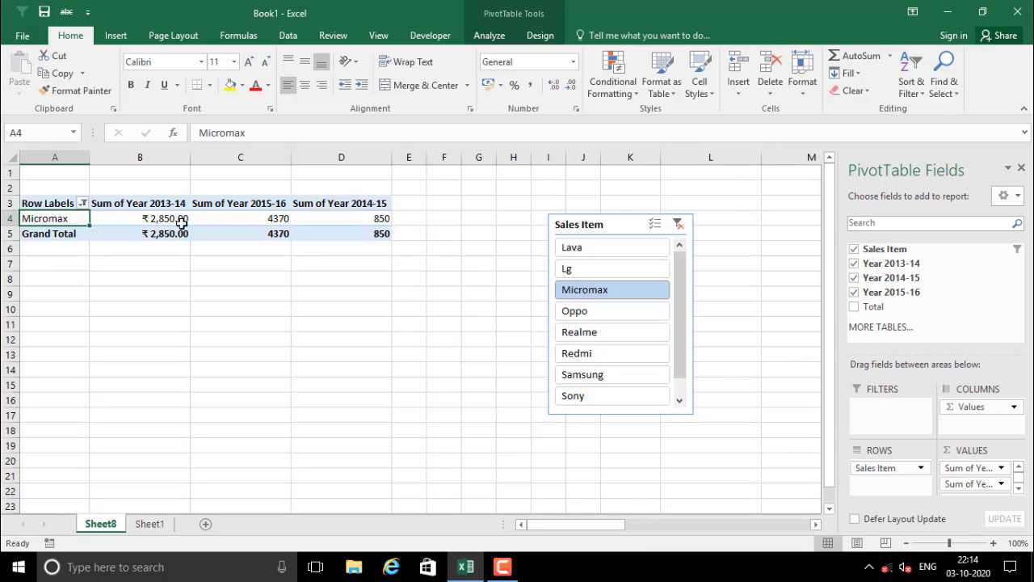
click(599, 335)
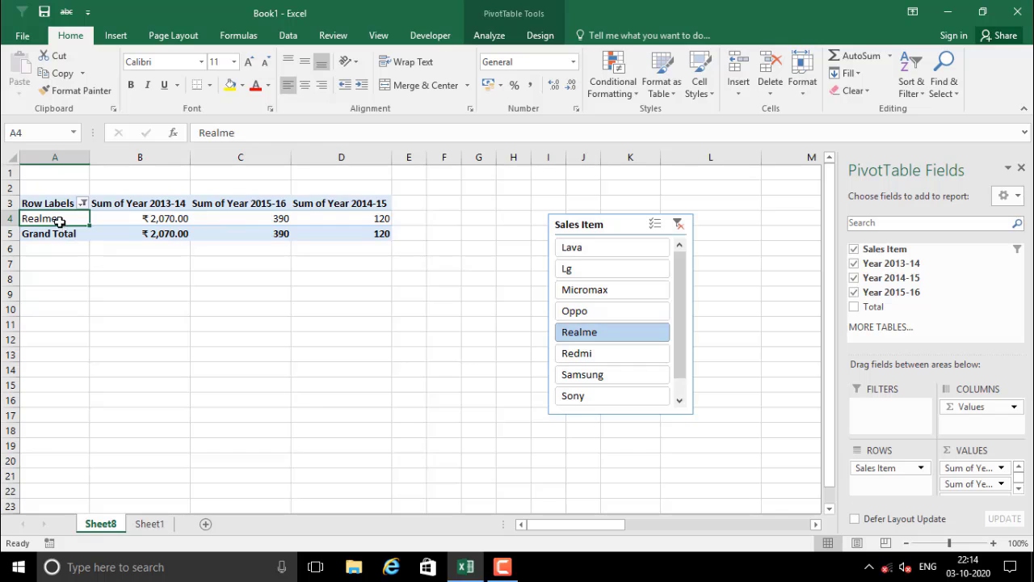
drag(59, 222, 364, 234)
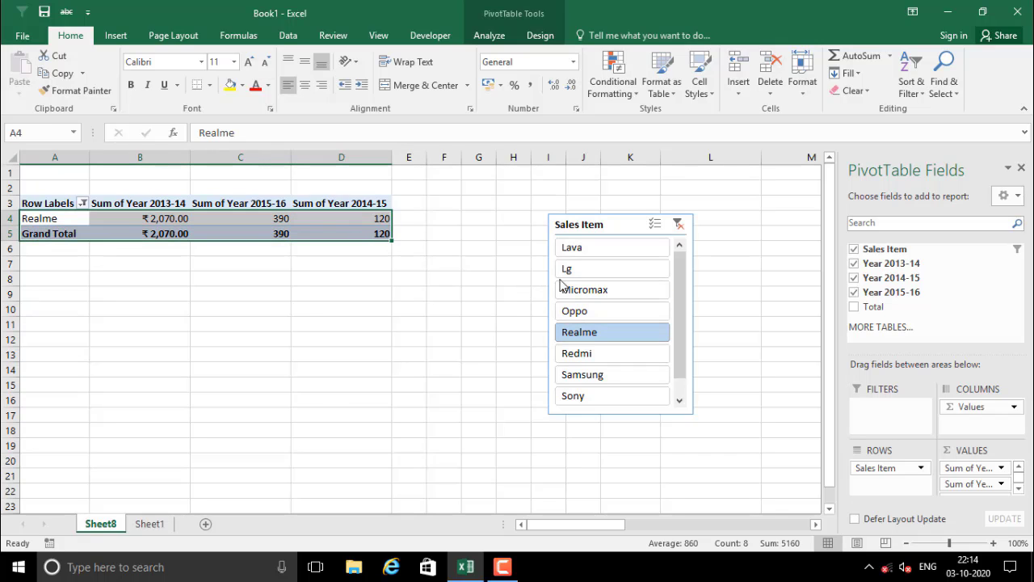
Step: Multi-select only Lava, Micromax and Oppo in the Sales Item slicer, and move the slicer farther away from the PivotTable
click(656, 224)
click(583, 252)
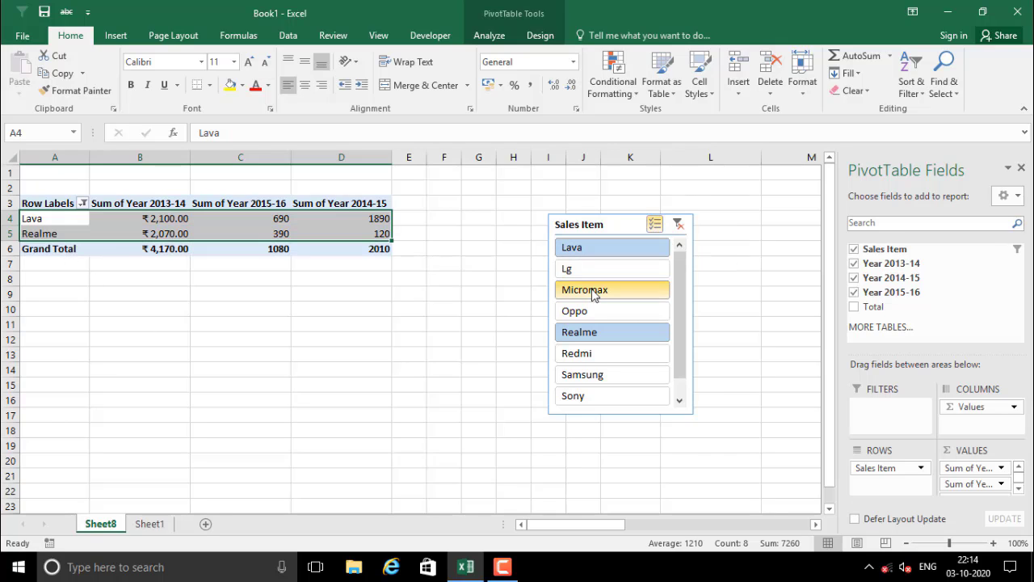
click(590, 292)
click(587, 336)
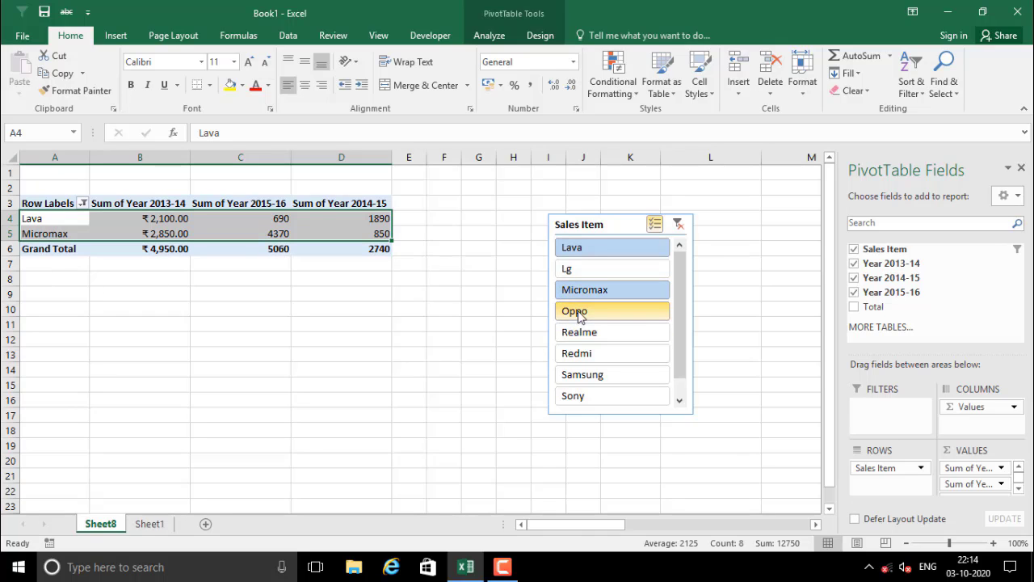
click(578, 316)
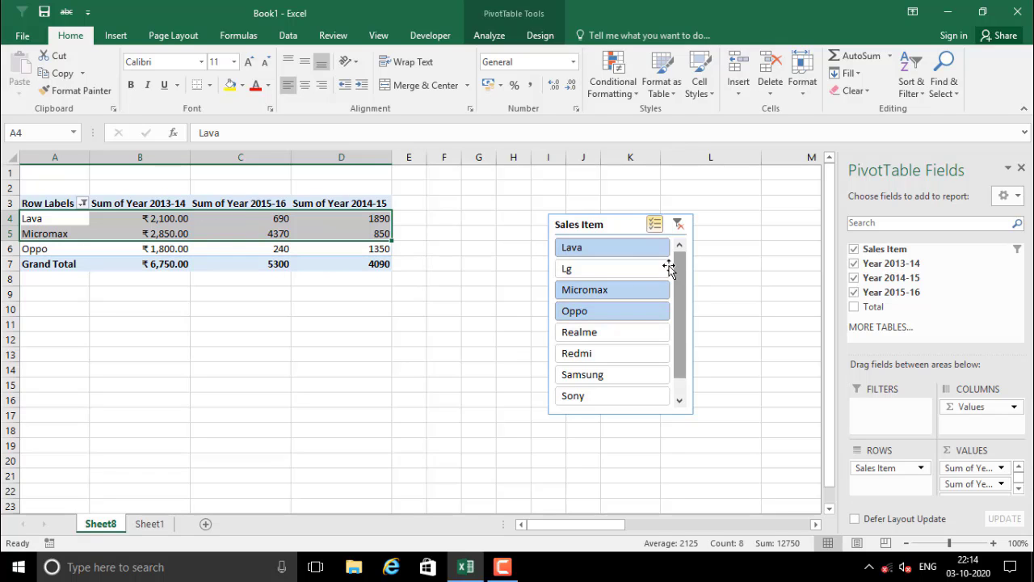
drag(610, 226, 676, 214)
click(522, 277)
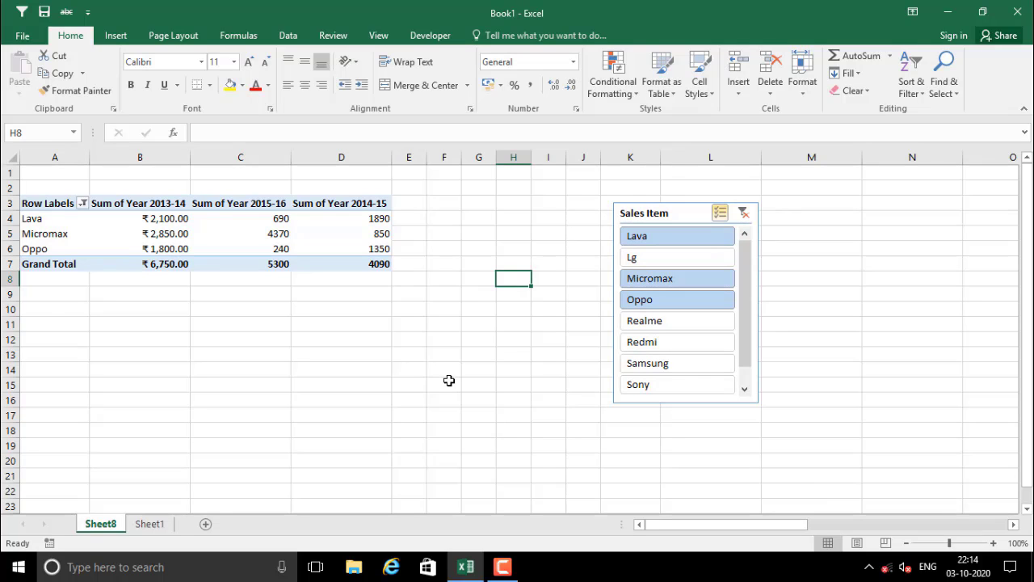
Step: Insert a Total slicer for the PivotTable and move it off the table, beside the Sales Item slicer
click(377, 238)
mouse_move(344, 254)
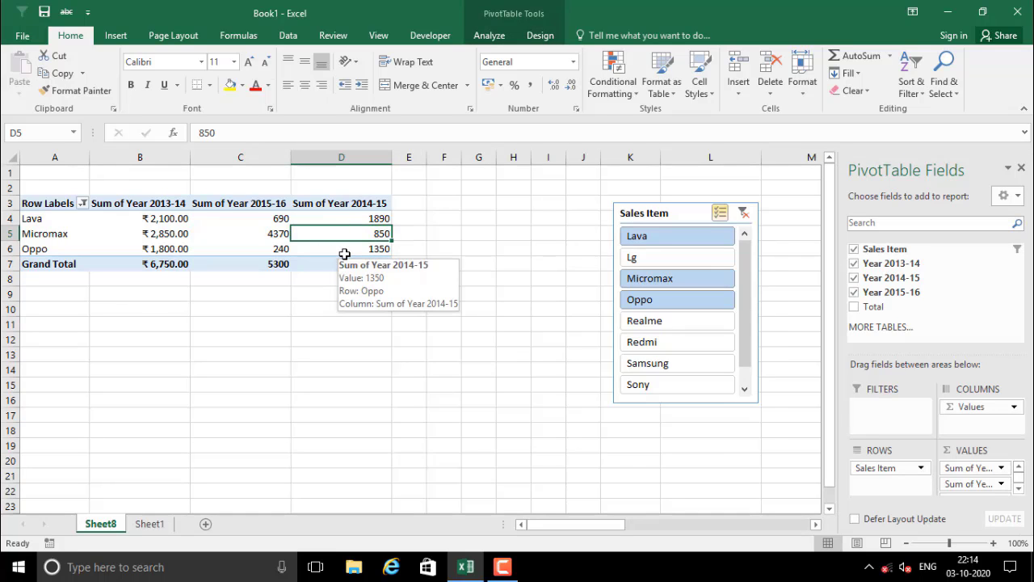
click(487, 37)
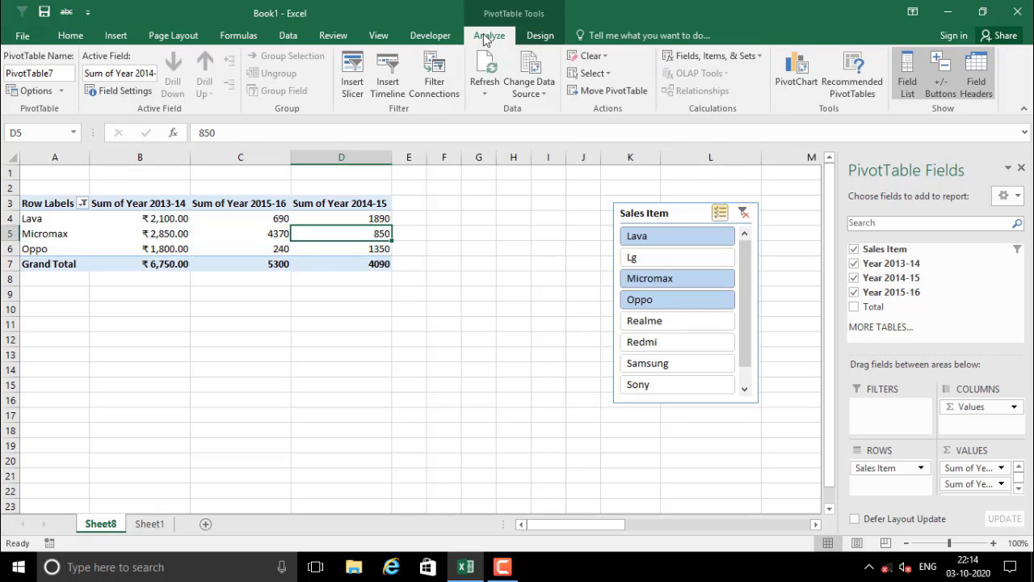
click(351, 94)
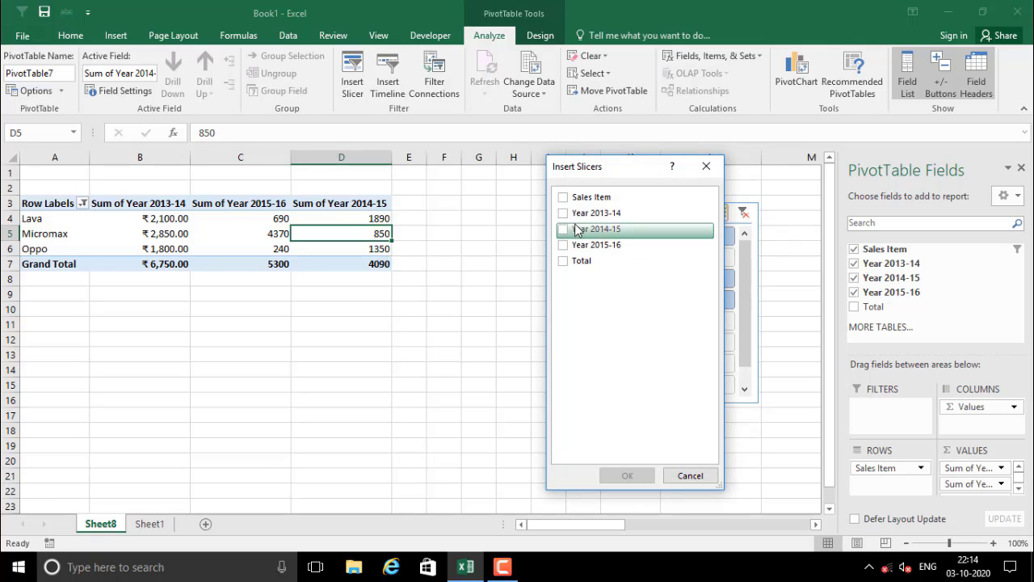
click(564, 261)
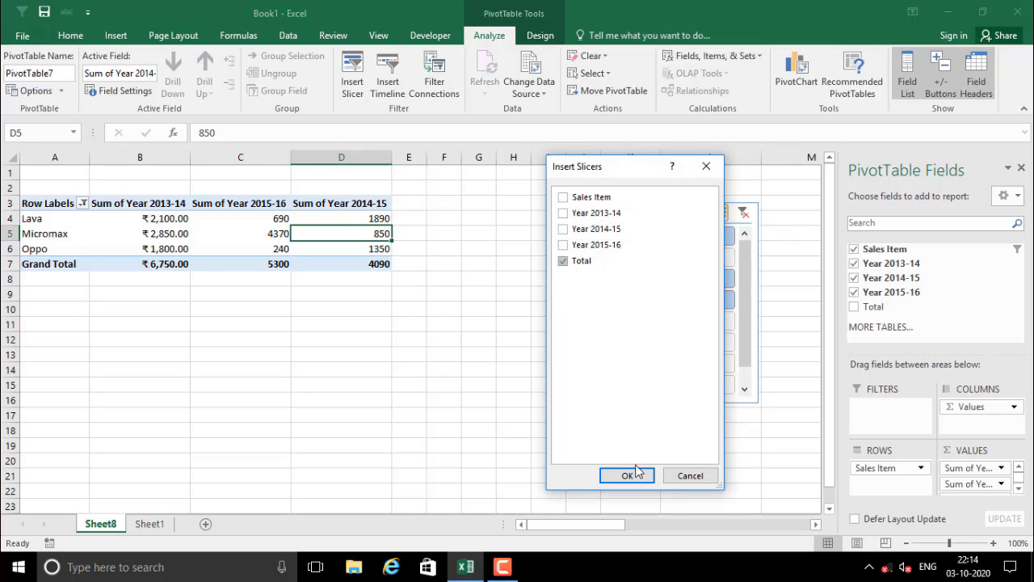
click(628, 476)
drag(406, 257, 573, 275)
Step: Filter by Total 1560.00 and 1130.00 singly, and extend the 1130.00 filter by multi-selecting 4680.00, 850.00 and 1020.00 in the Total slicer
click(552, 320)
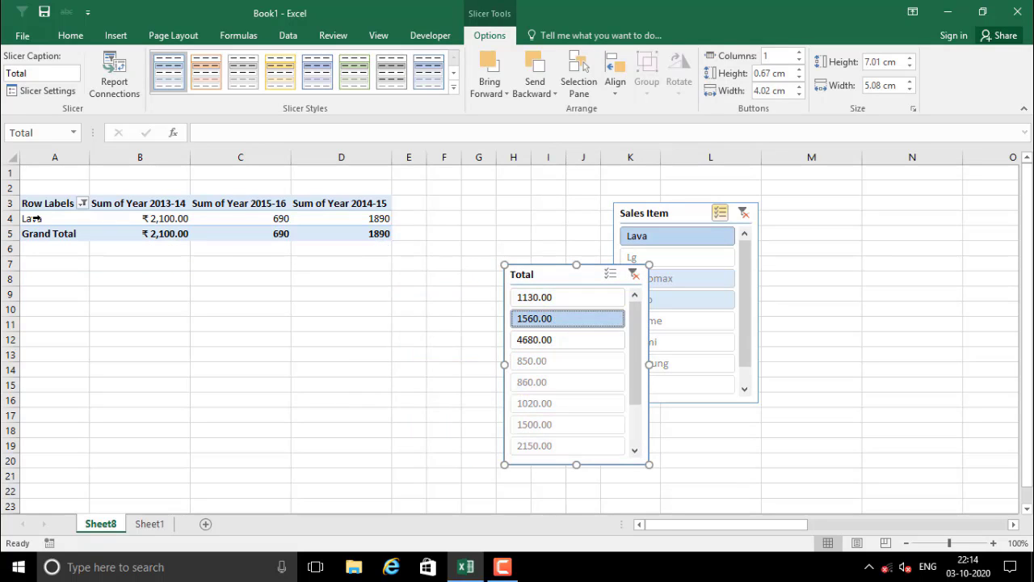
click(546, 299)
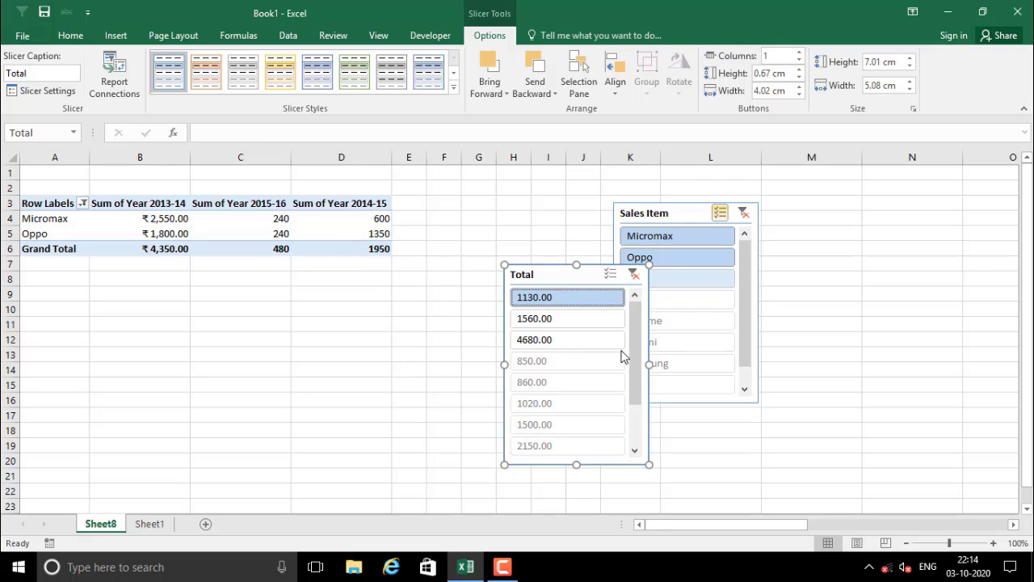
click(610, 274)
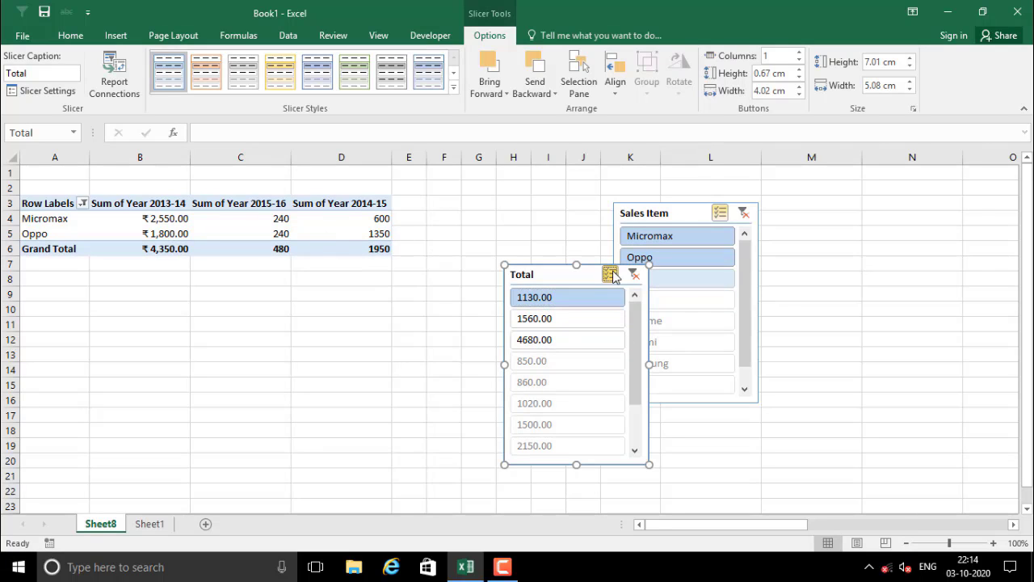
click(568, 347)
click(559, 408)
click(551, 380)
click(551, 361)
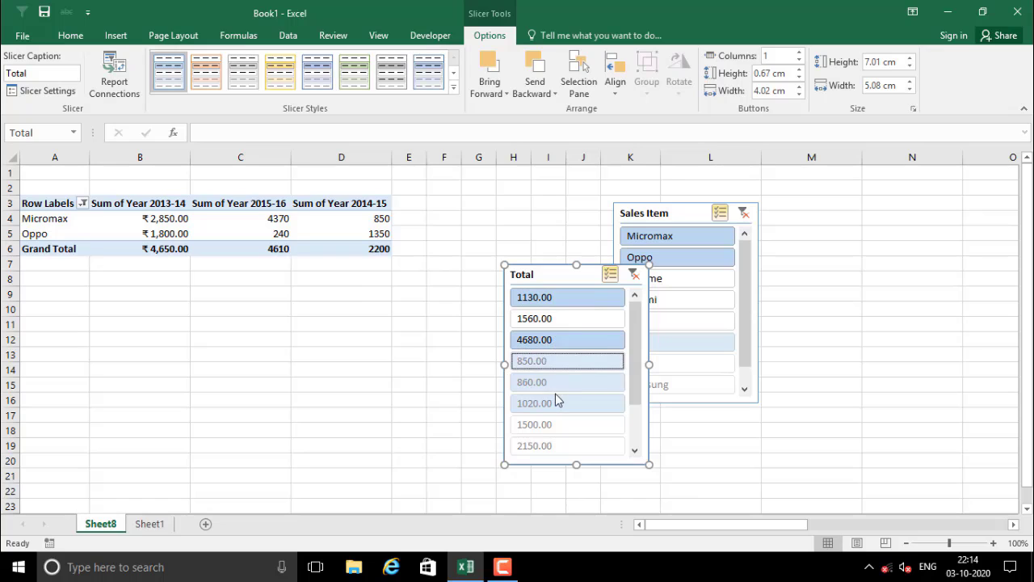
click(539, 384)
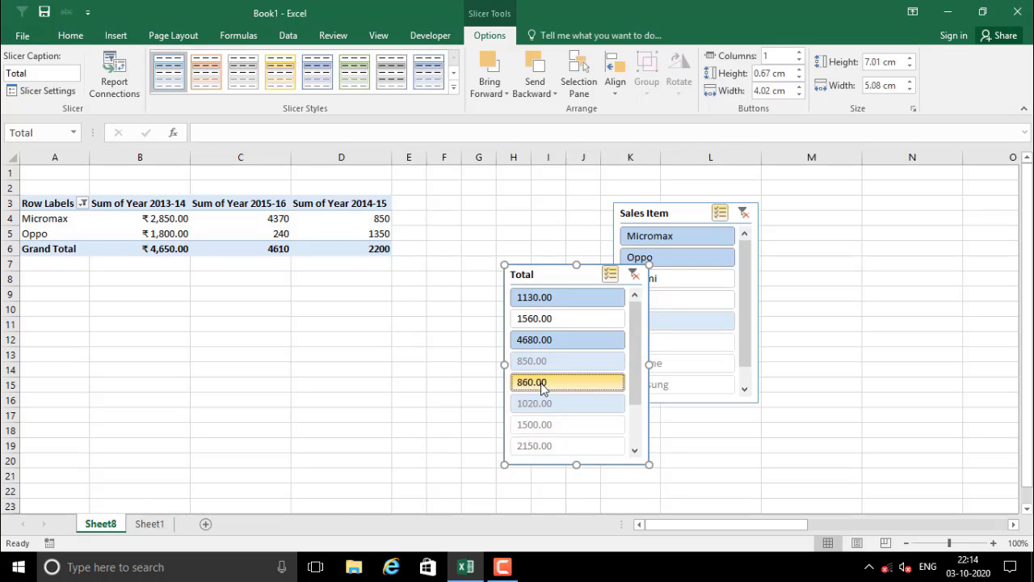
click(553, 382)
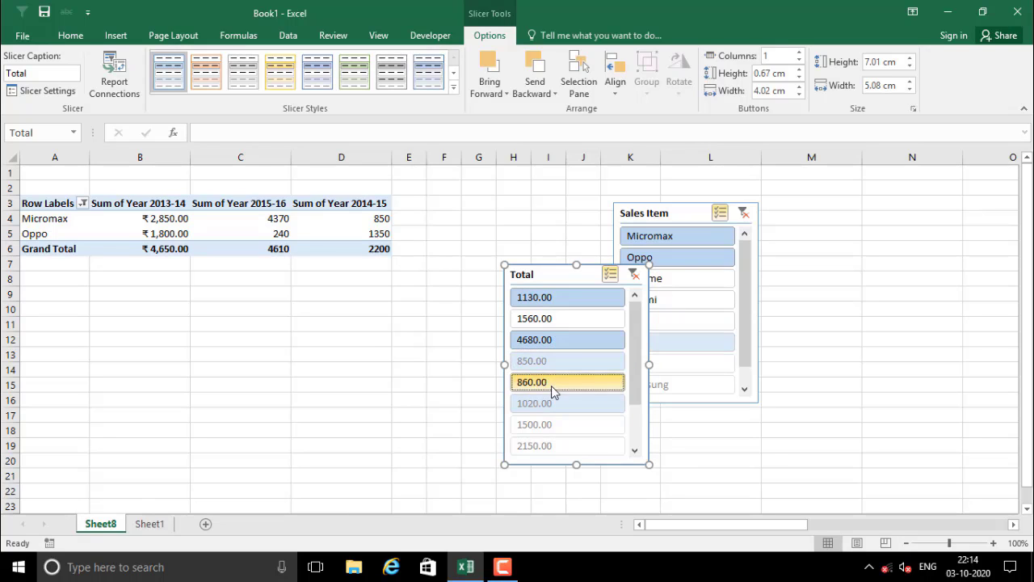
click(552, 386)
Step: Move the Total slicer clear of the Sales Item slicer, and try other sales item filters, finishing with Lava and Oppo selected
drag(533, 269, 417, 281)
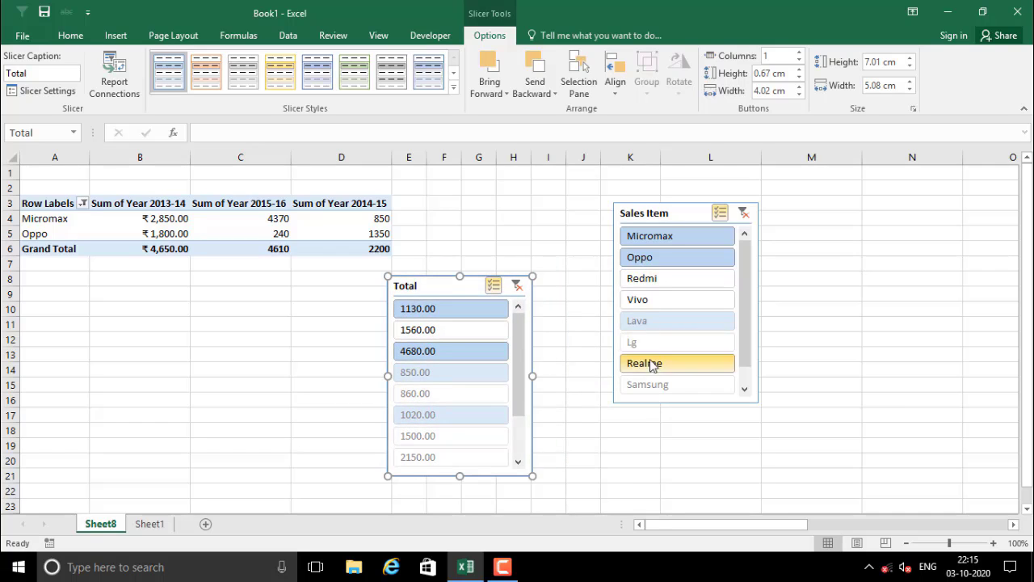
scroll(692, 333, up, 1)
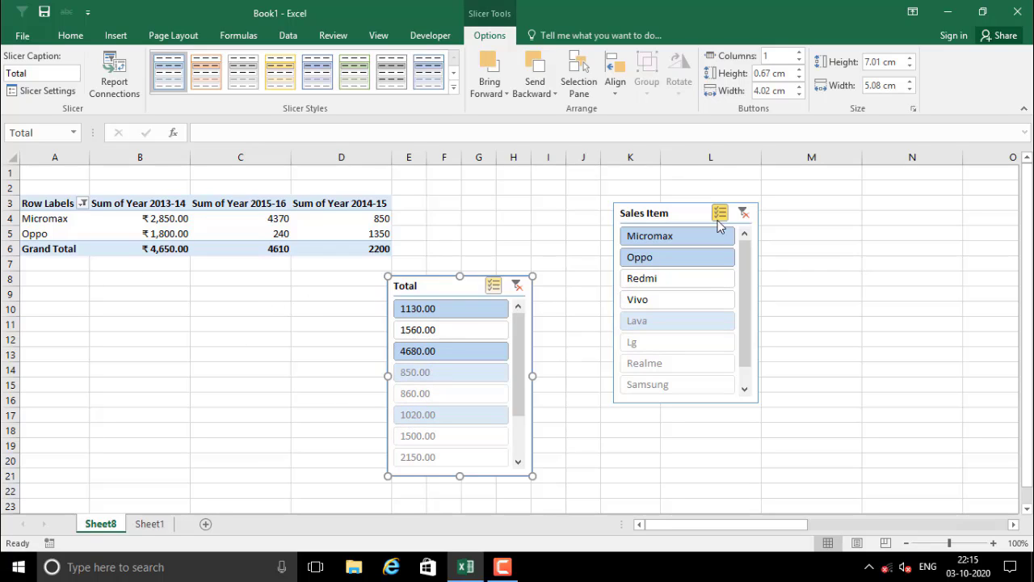
click(661, 279)
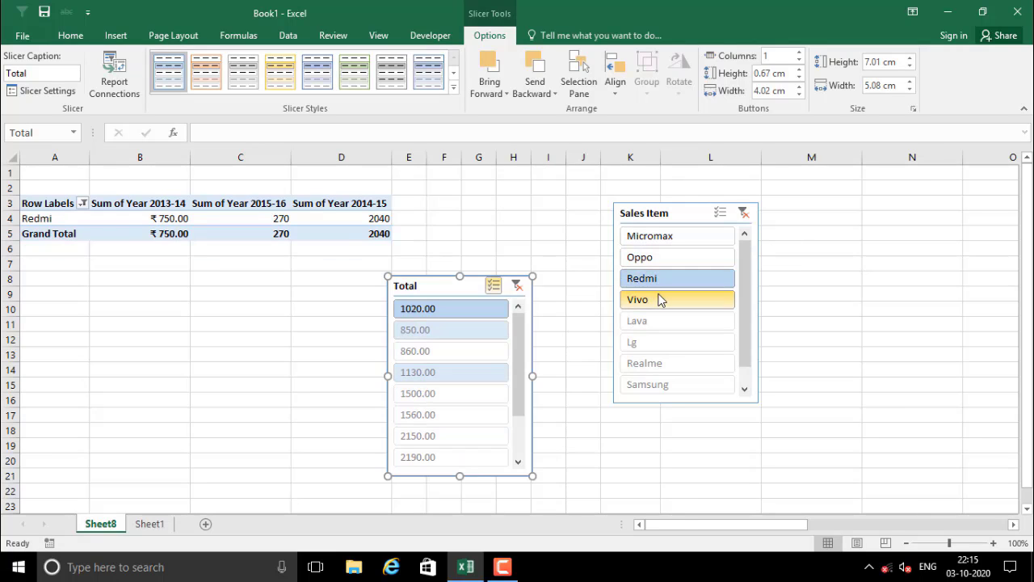
click(658, 299)
click(656, 321)
click(656, 341)
click(653, 363)
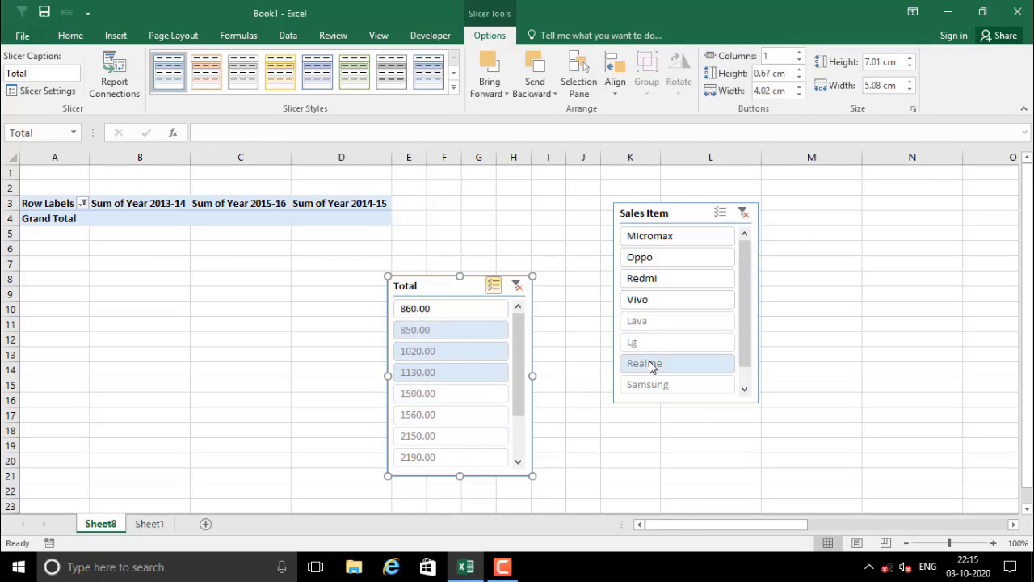
click(687, 257)
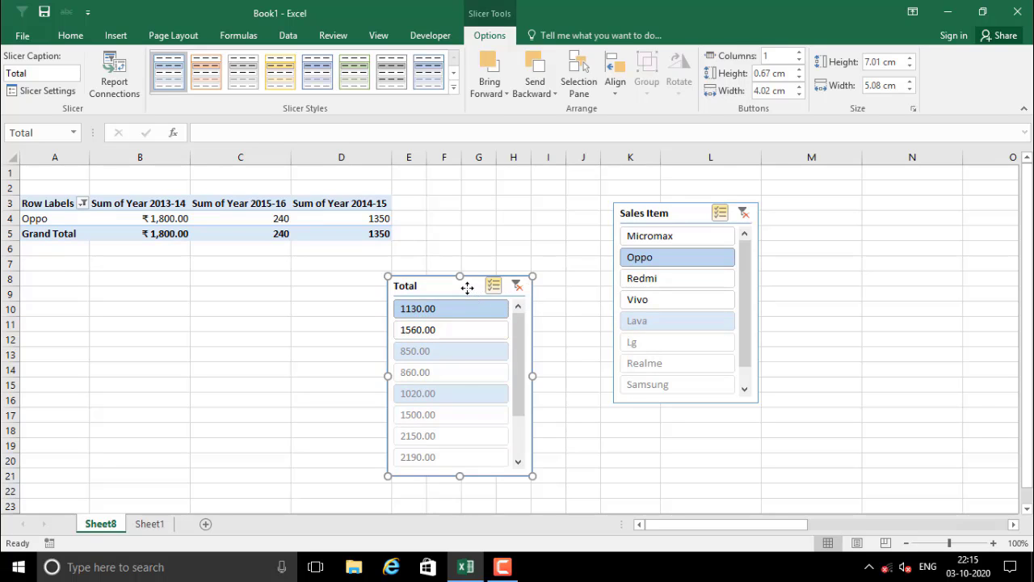
Step: Delete the Total slicer and the Sales Item slicer from the sheet
key(Delete)
click(687, 215)
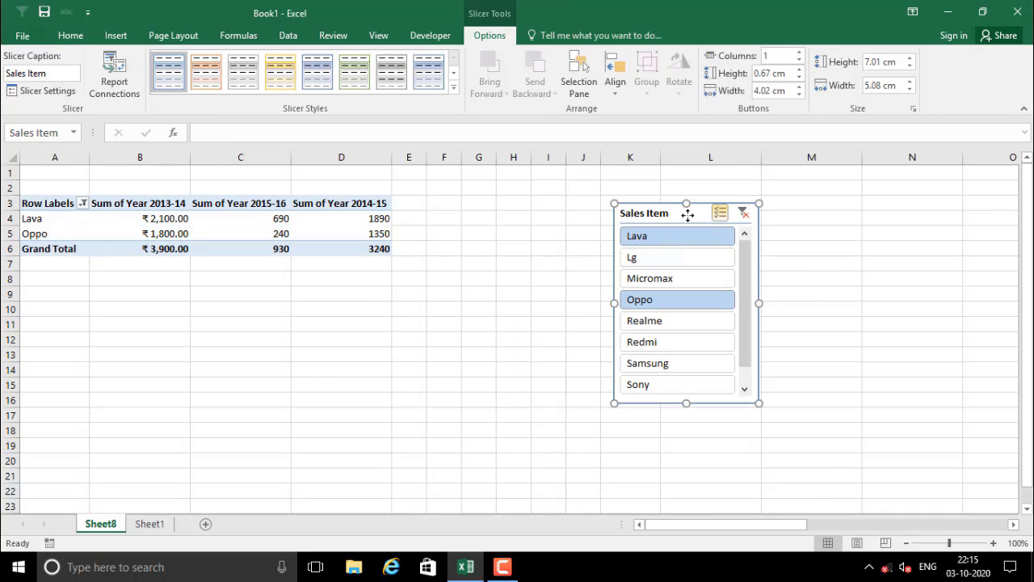
key(Delete)
click(540, 306)
Step: Select all items in the PivotTable's Row Labels filter to show every sales item again
click(92, 233)
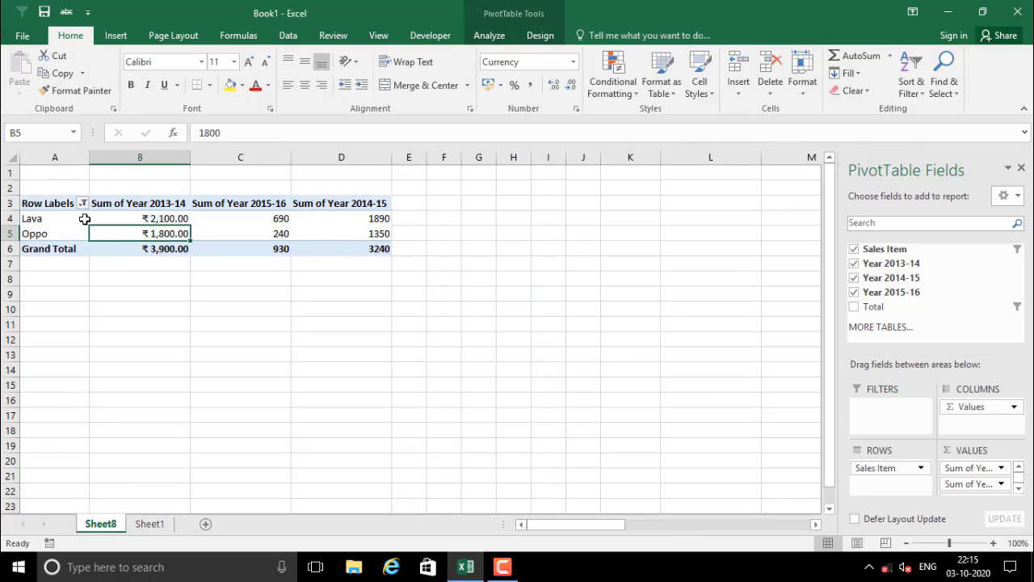
click(83, 202)
click(45, 350)
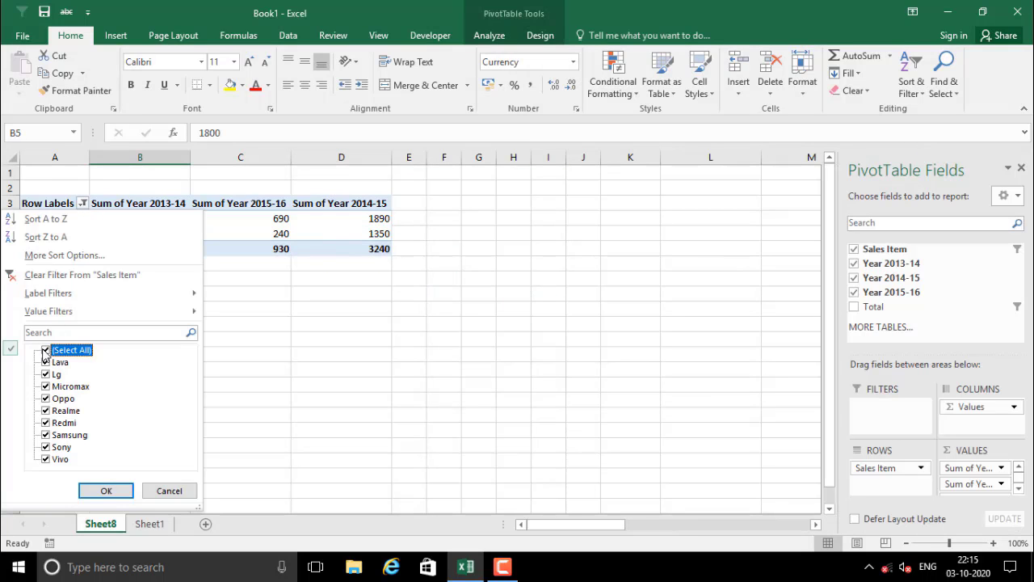
click(92, 494)
click(240, 389)
click(93, 219)
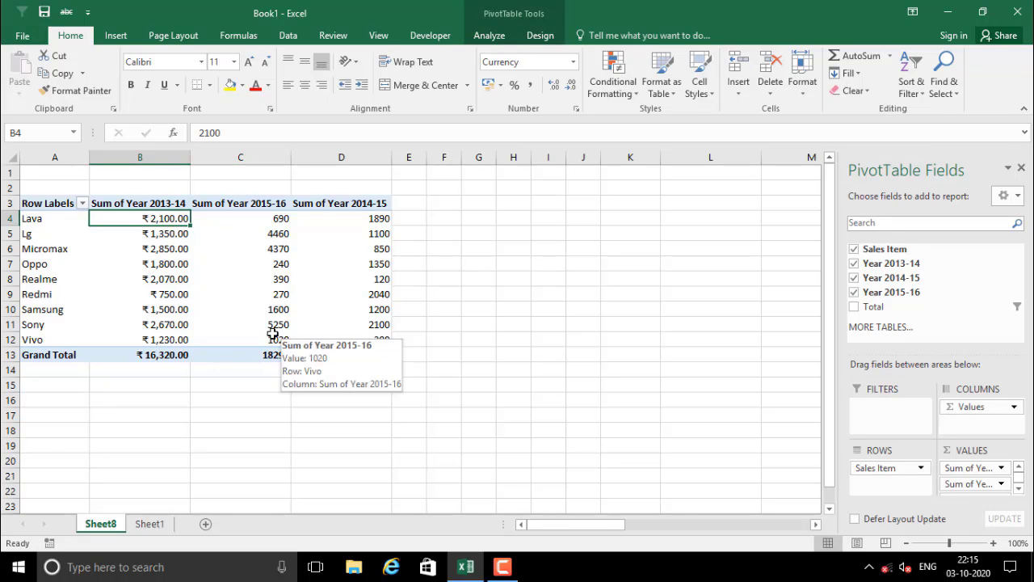
click(124, 263)
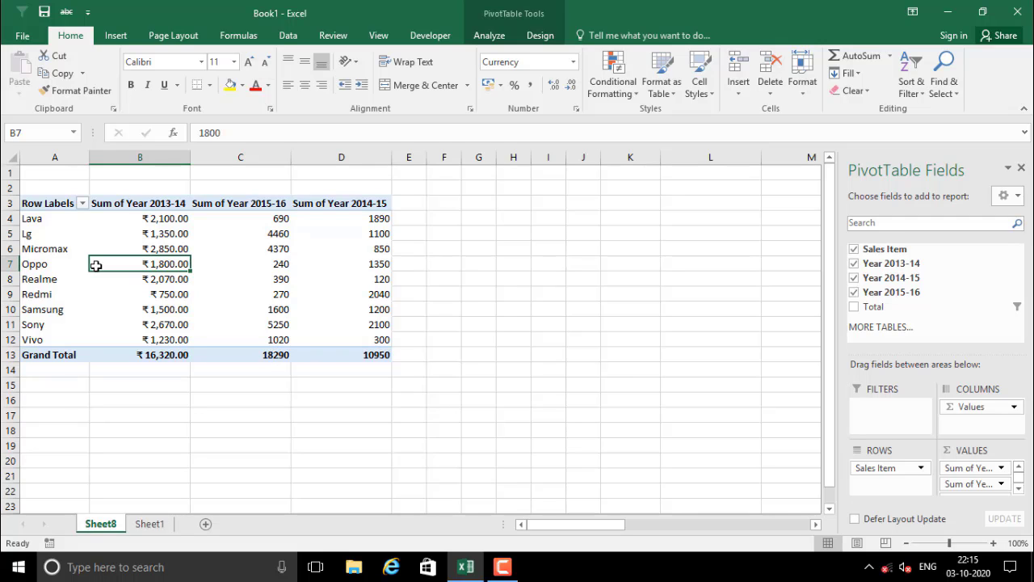
Step: Permanently delete the PivotTable worksheet Sheet8 from the workbook
right_click(95, 525)
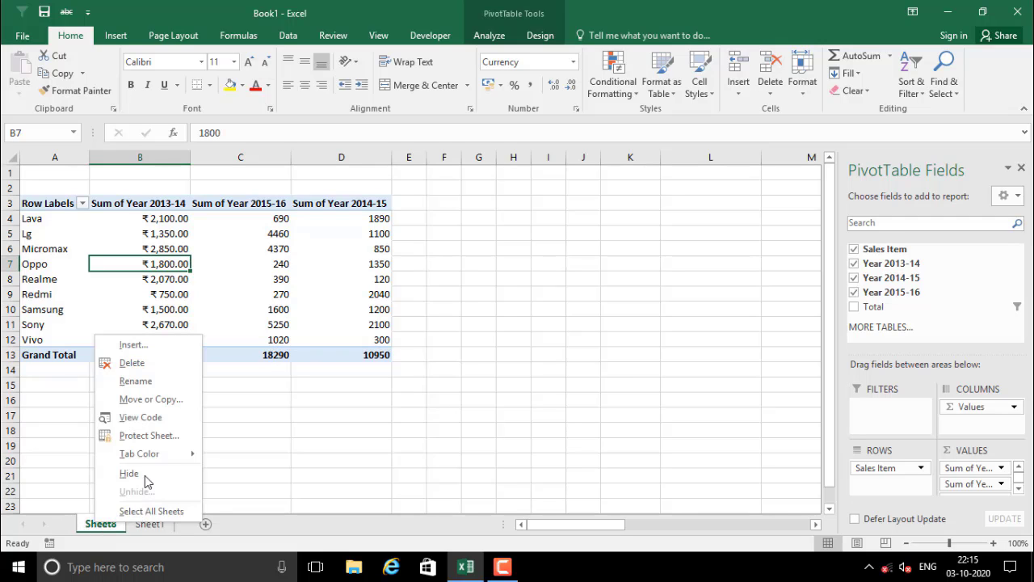
click(134, 364)
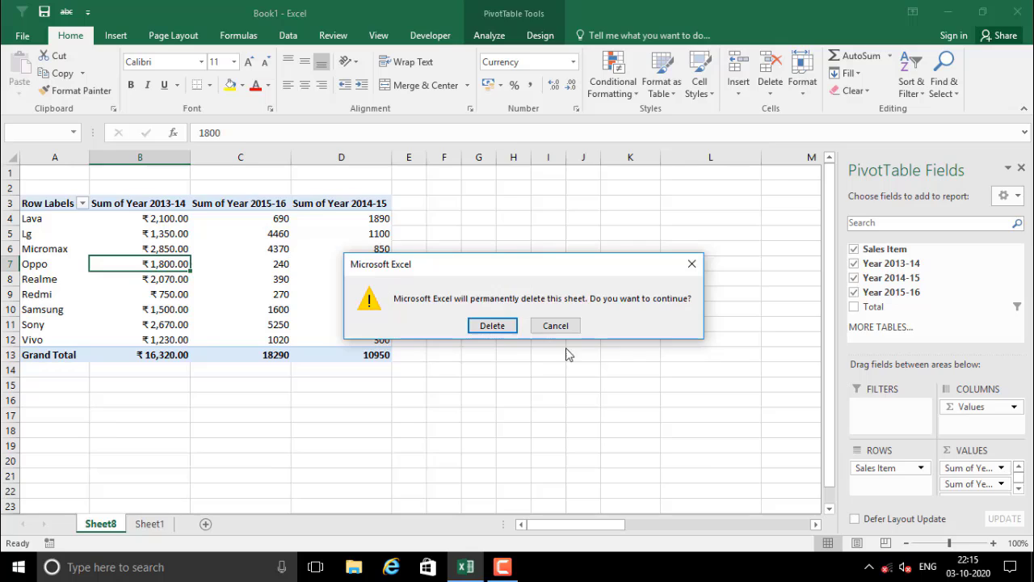
click(495, 326)
click(156, 316)
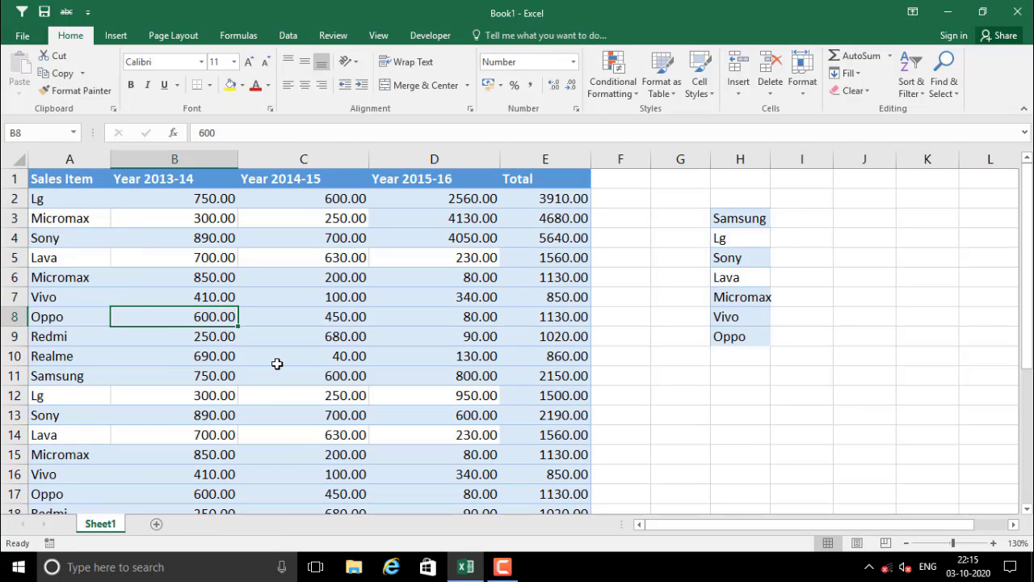
click(185, 252)
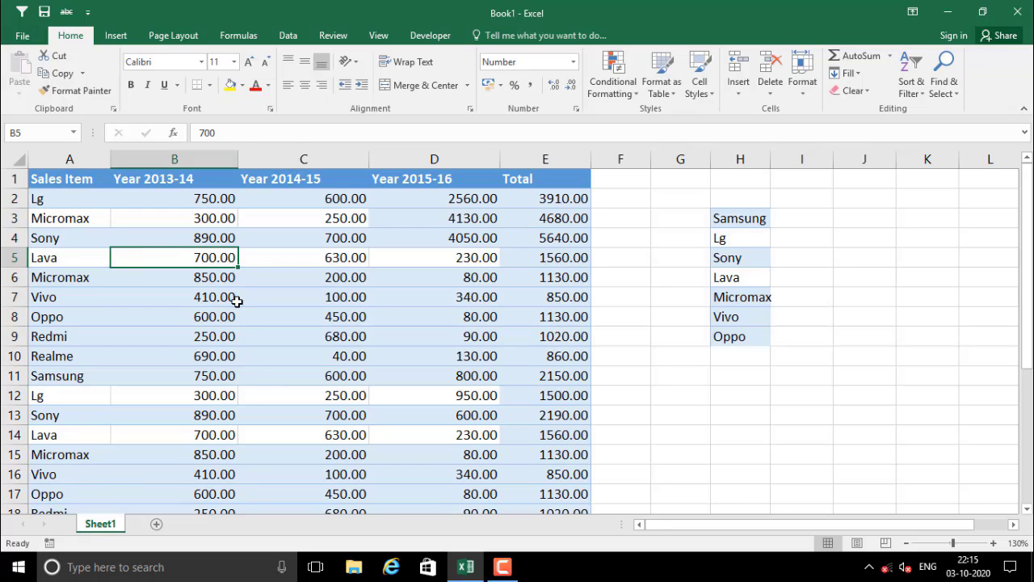
click(251, 334)
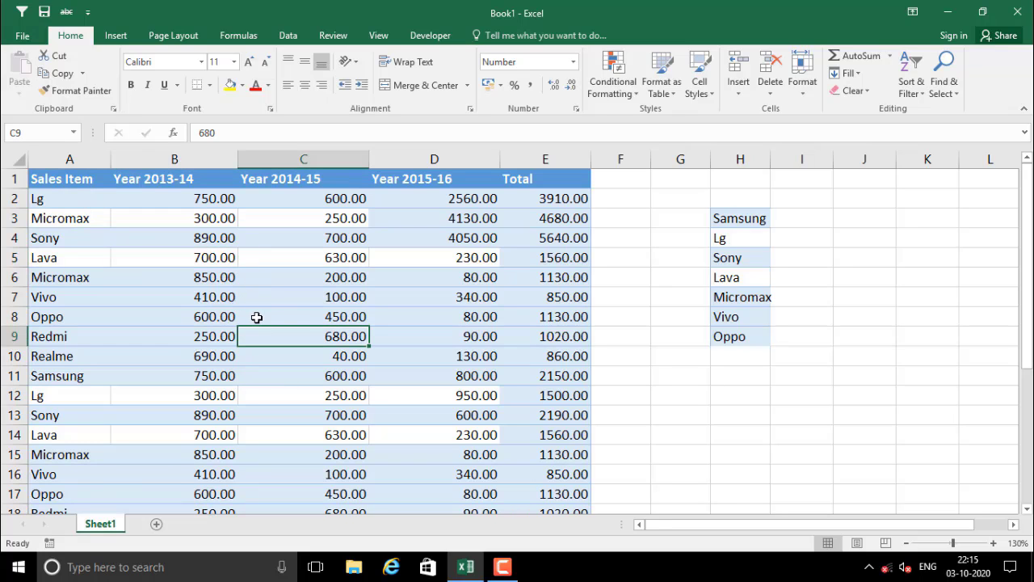
click(229, 276)
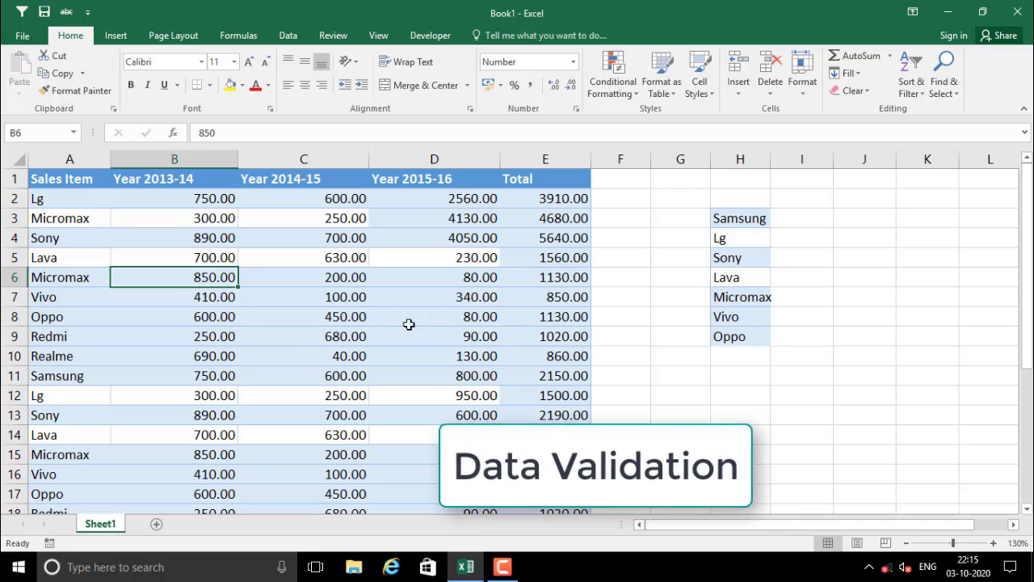
Step: Clear the Year 2015-16 values in cells D2:D4
drag(459, 202, 459, 237)
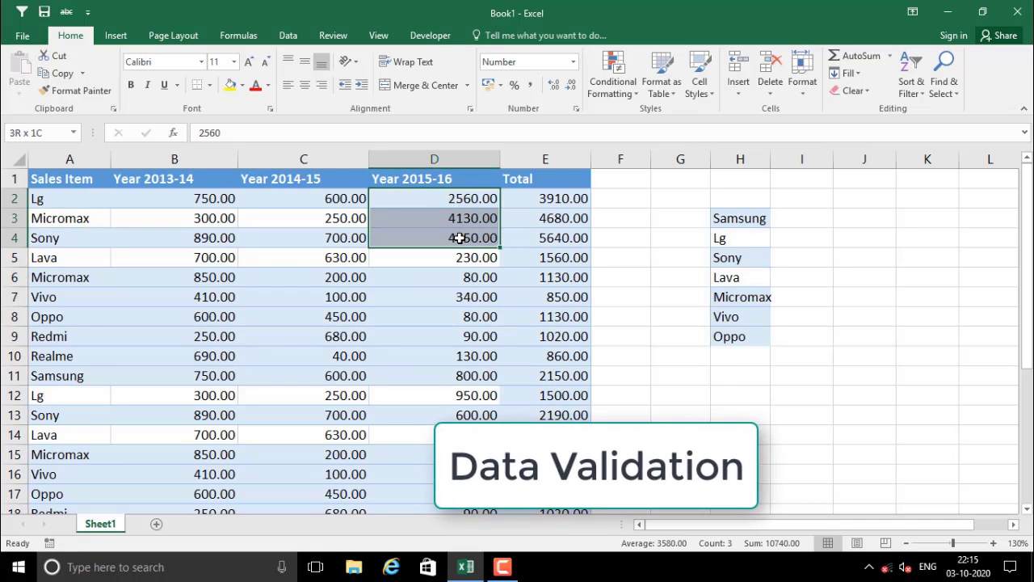
key(Delete)
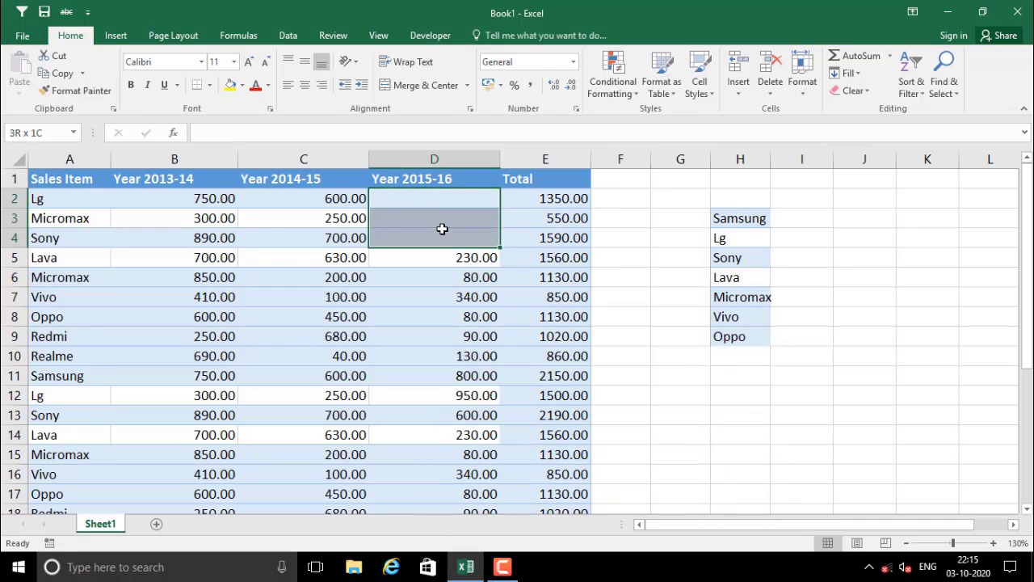
drag(442, 229, 443, 229)
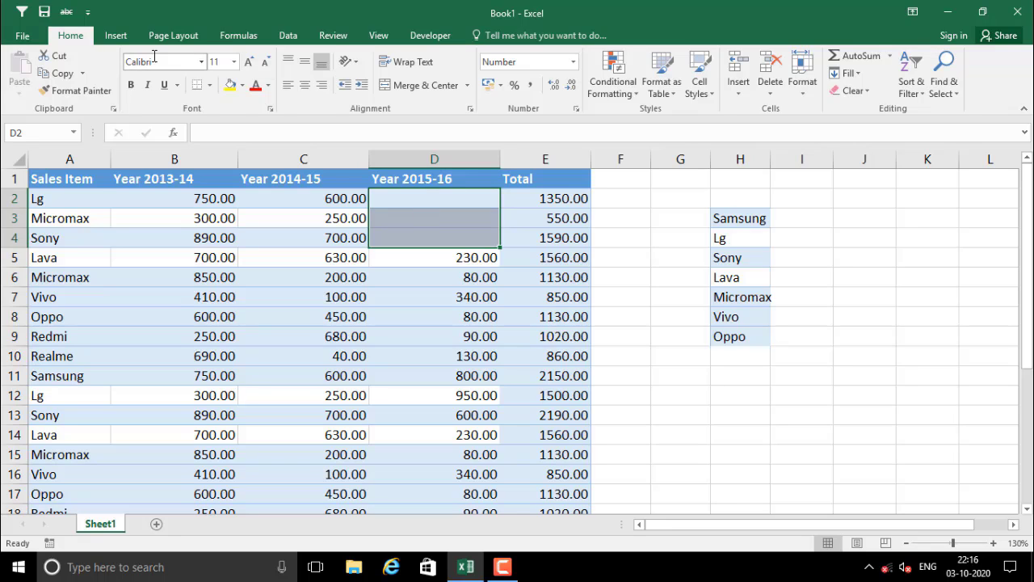
Step: Set up a Data Validation rule for D2:D4 that allows a text length between 3 and 5
click(287, 38)
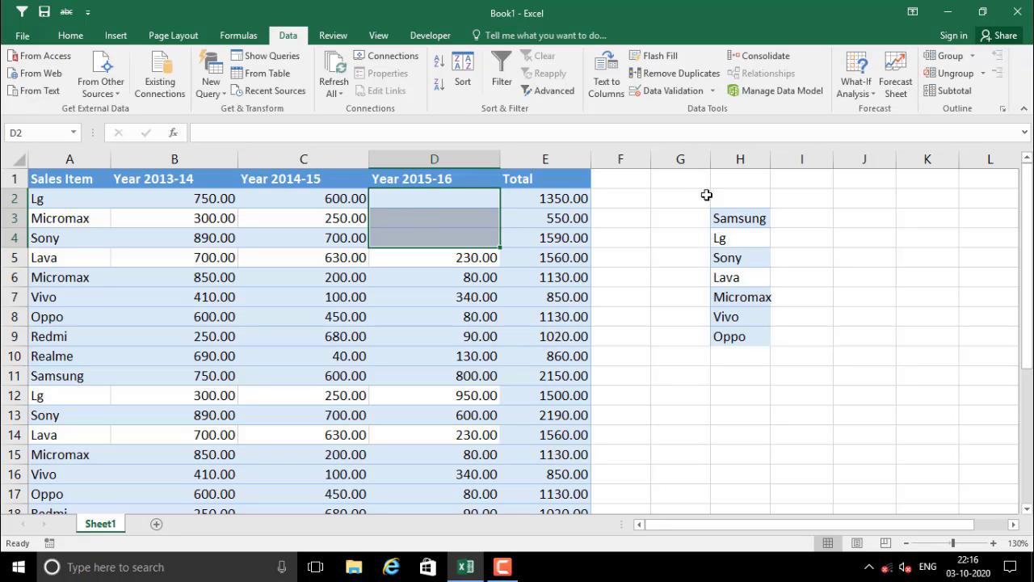
click(713, 90)
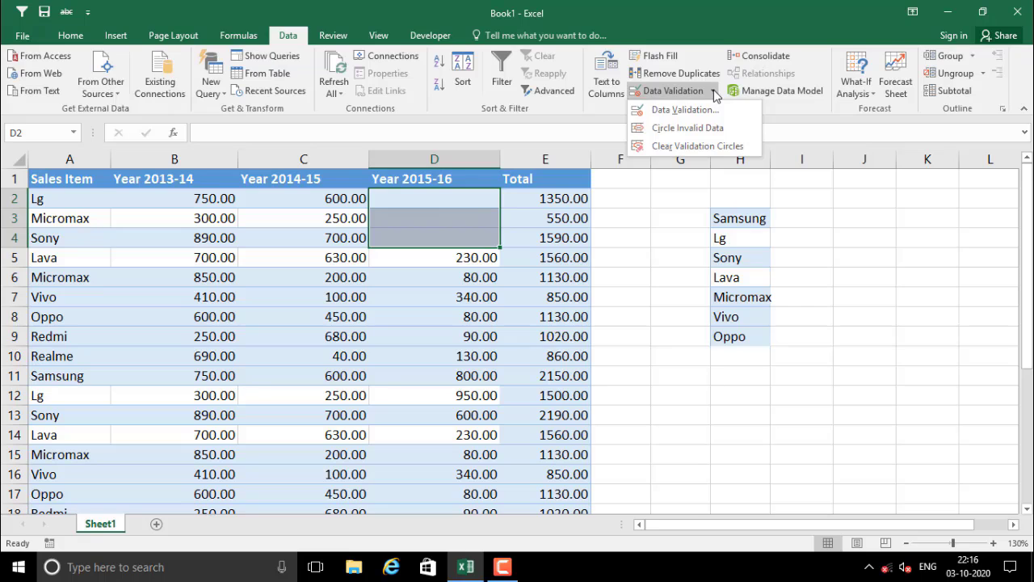
click(679, 111)
click(631, 209)
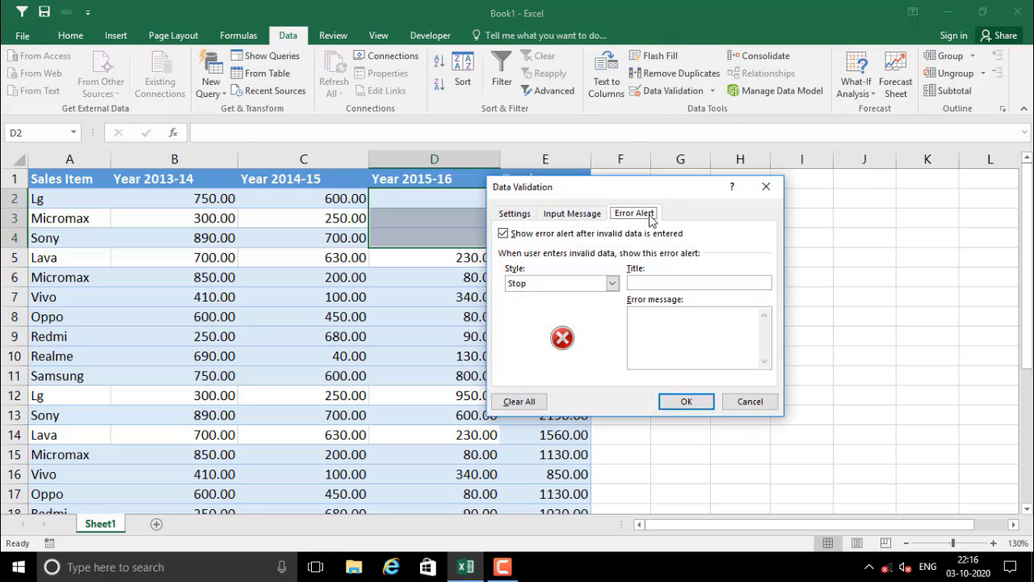
drag(628, 197, 759, 194)
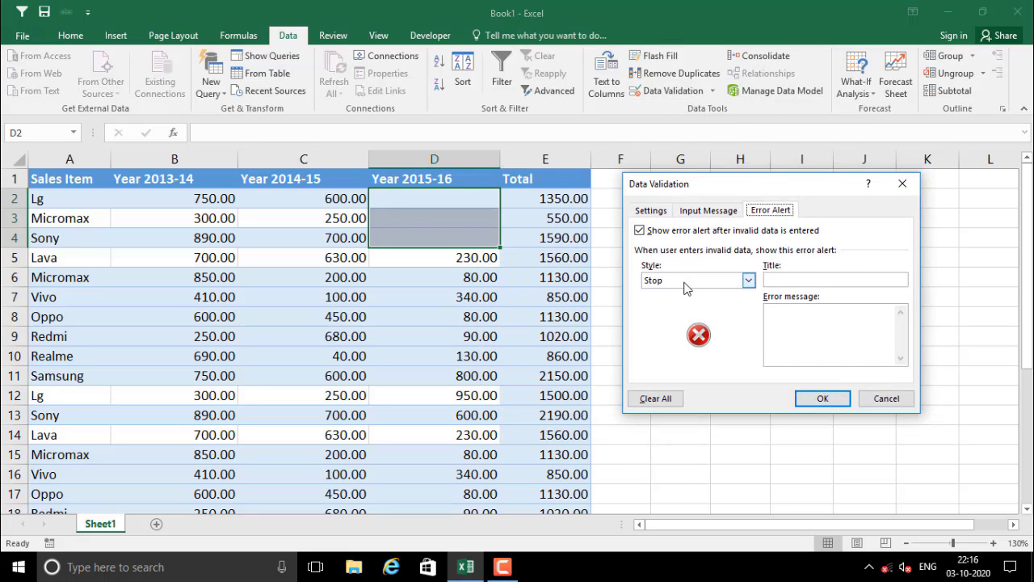
click(651, 211)
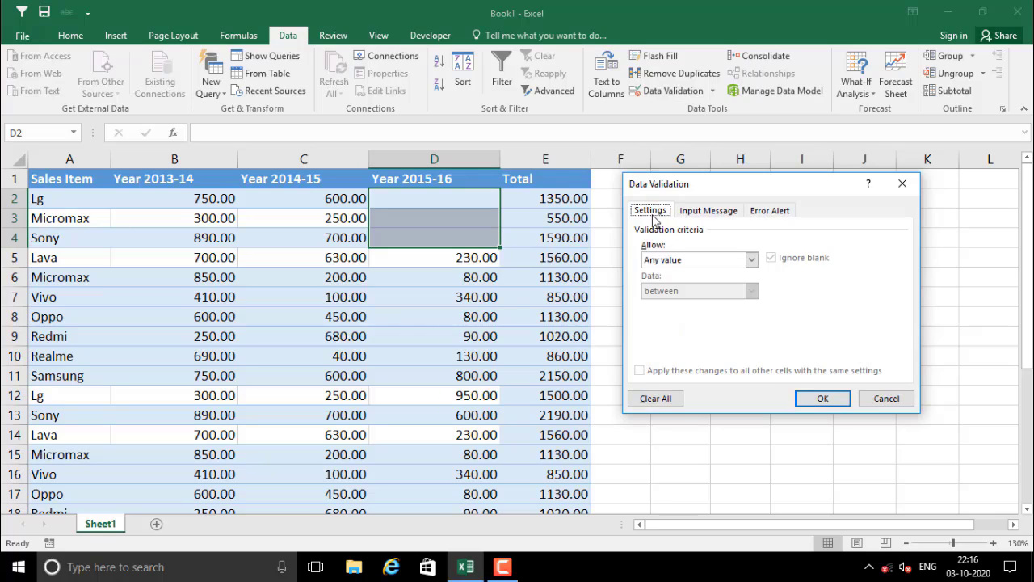
click(691, 260)
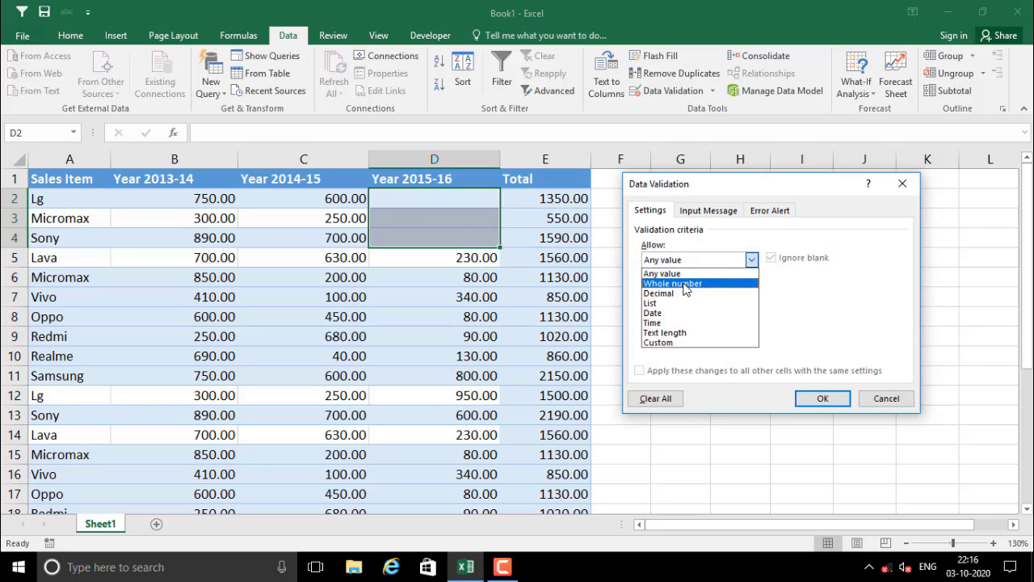
click(683, 332)
click(752, 291)
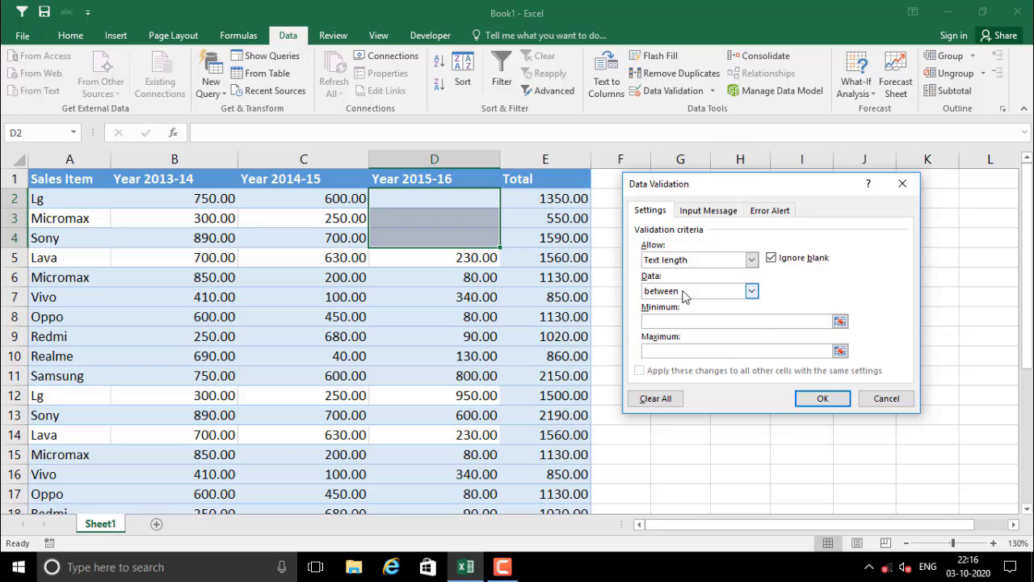
click(675, 303)
click(676, 320)
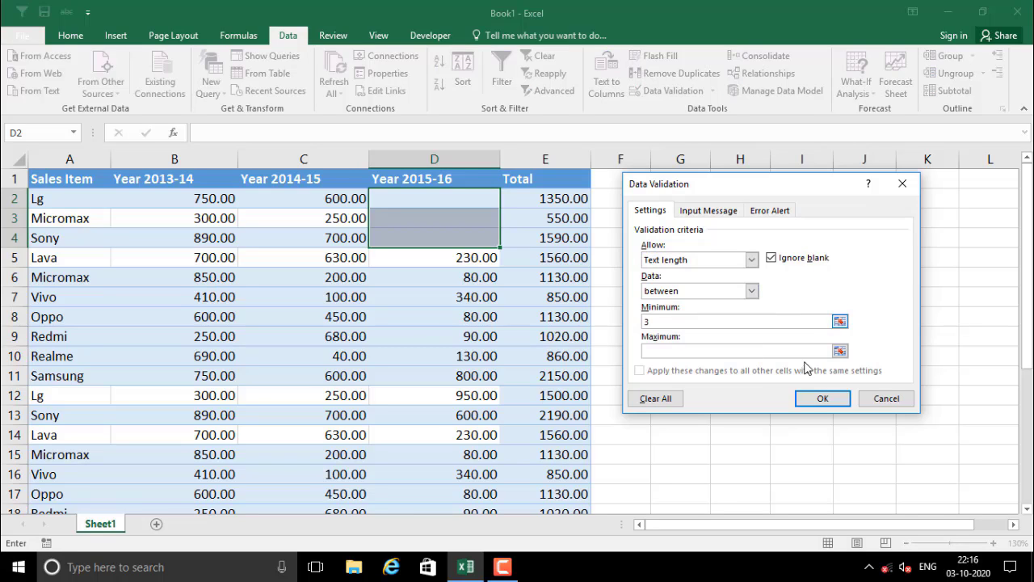
click(698, 352)
Step: Give the validation rule an input message titled "Enter Sales" with the text "Enter Your Sale Amount"
click(708, 212)
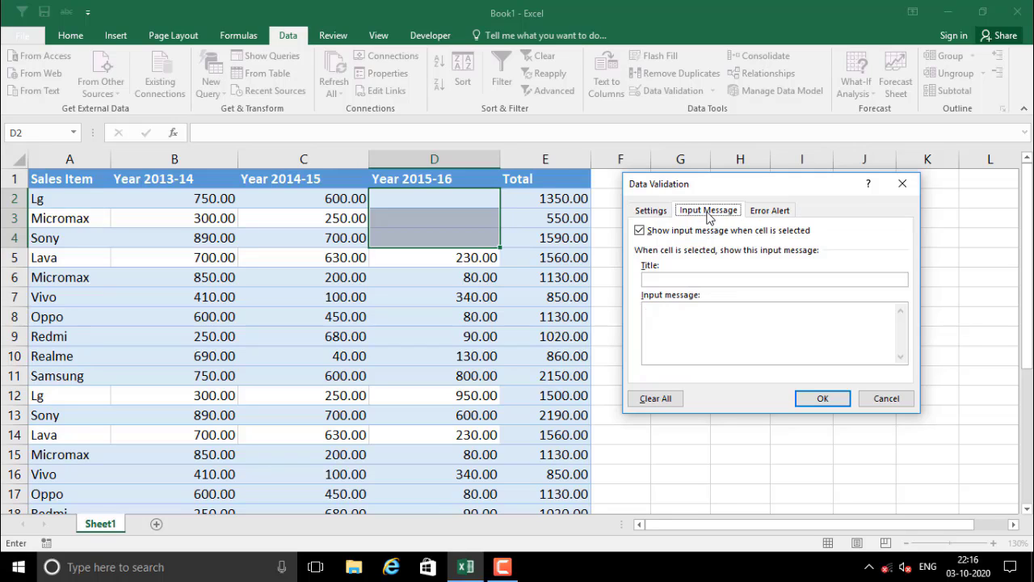
click(675, 280)
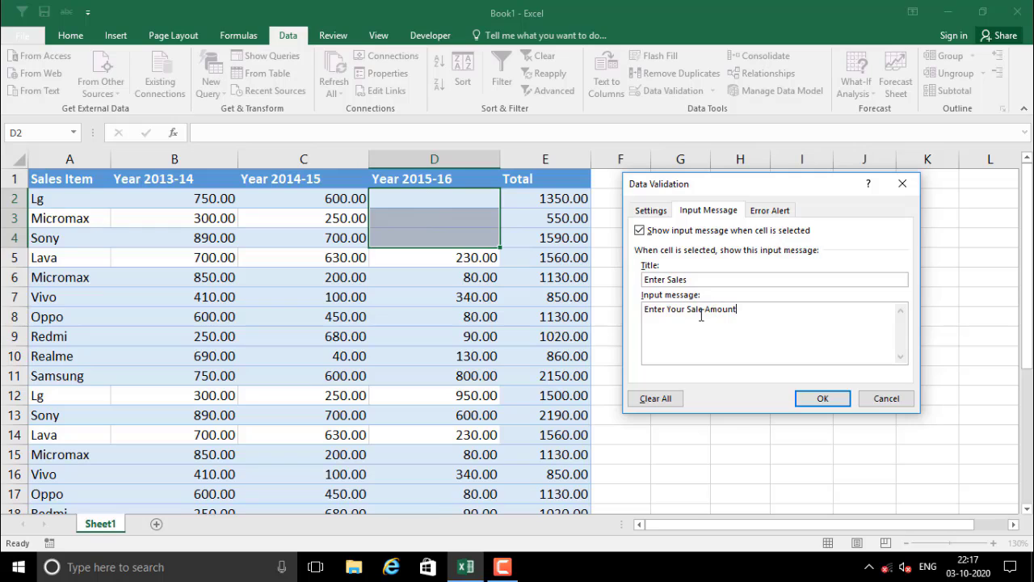
Step: Add a Stop error alert titled "Wrong" with the message "Plz Enter Correct Amount", and apply the validation rule
click(767, 211)
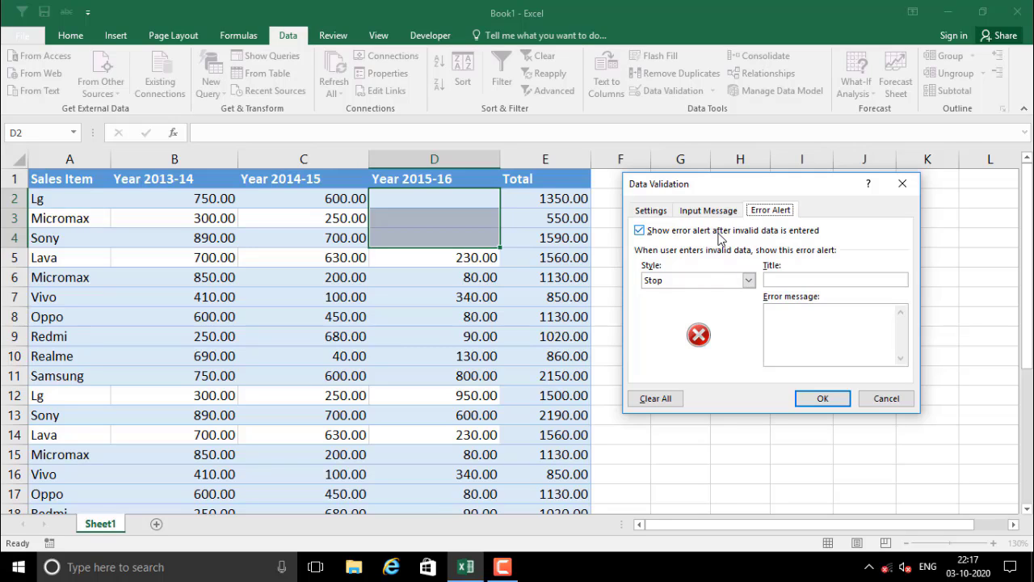
click(656, 209)
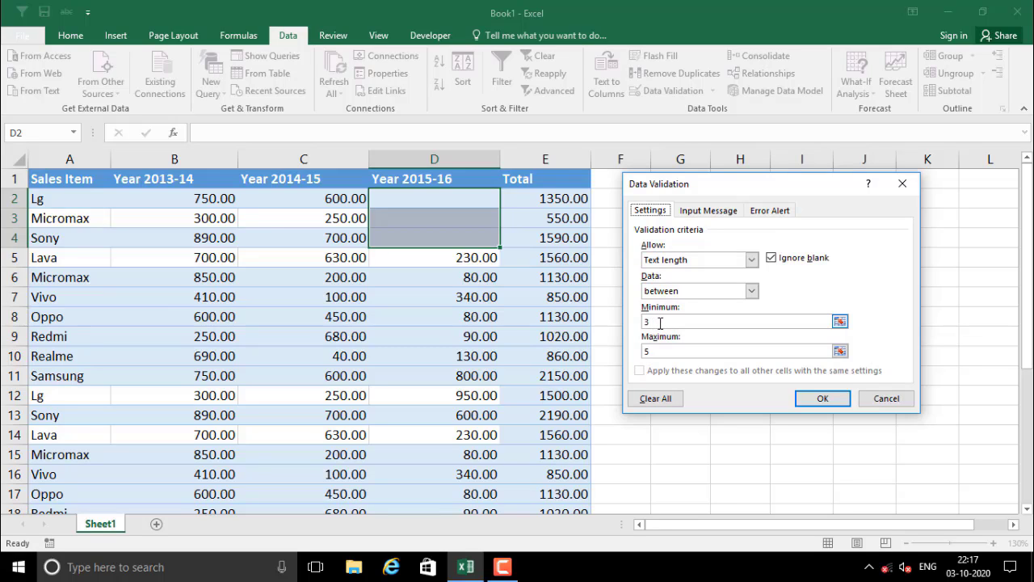
click(681, 352)
click(660, 321)
click(766, 211)
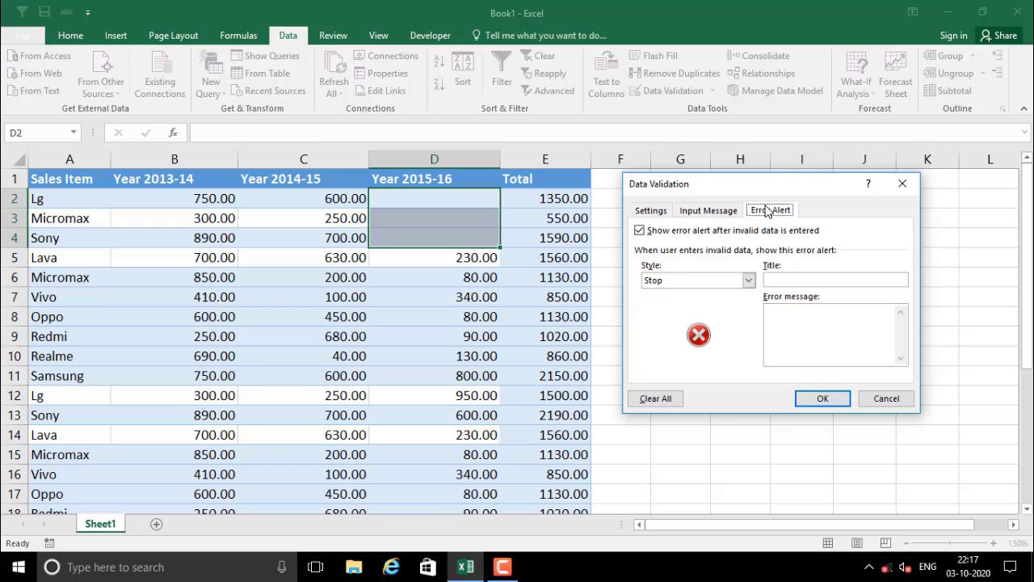
click(717, 212)
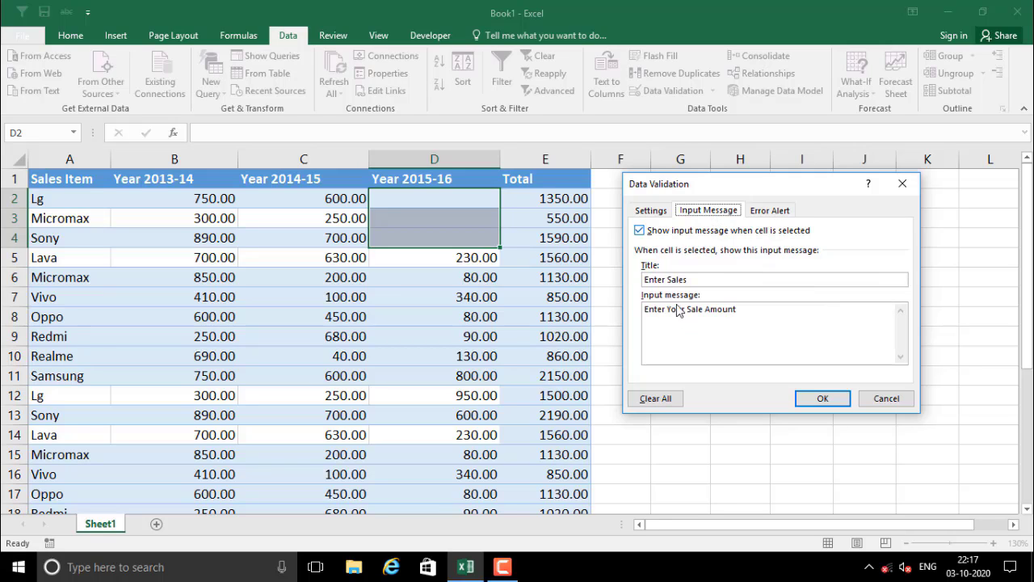
click(769, 212)
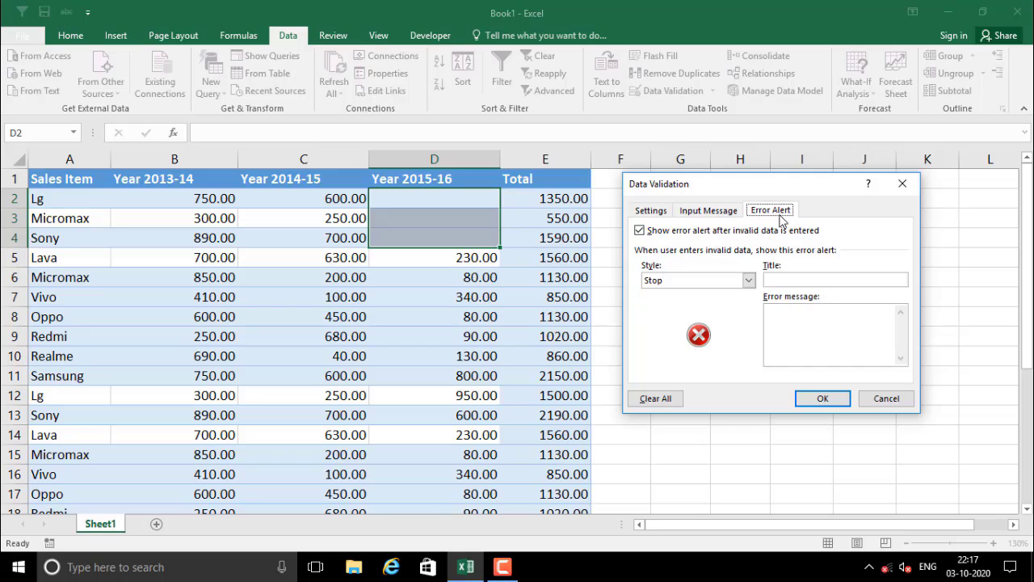
click(685, 286)
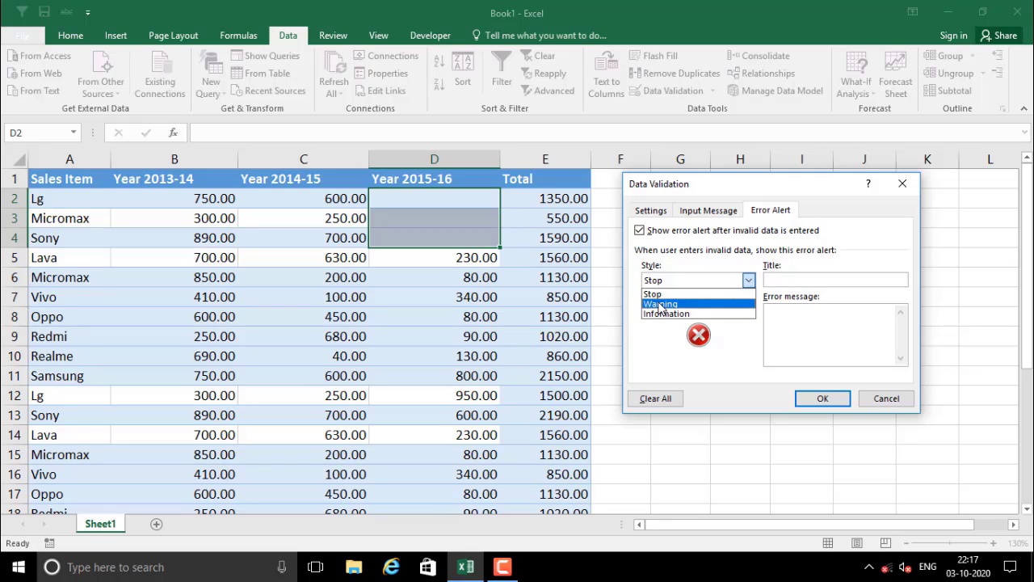
click(662, 294)
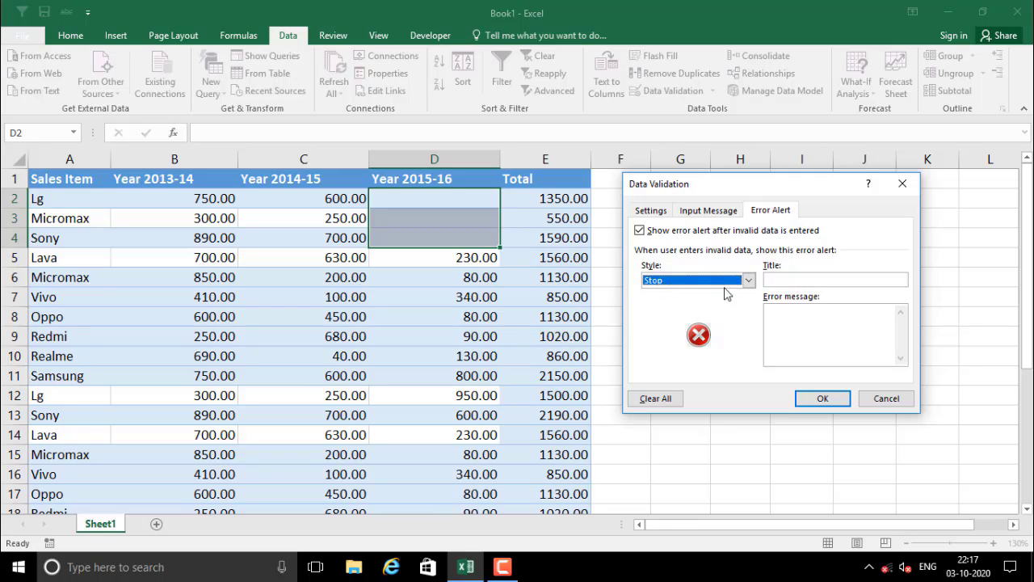
click(816, 282)
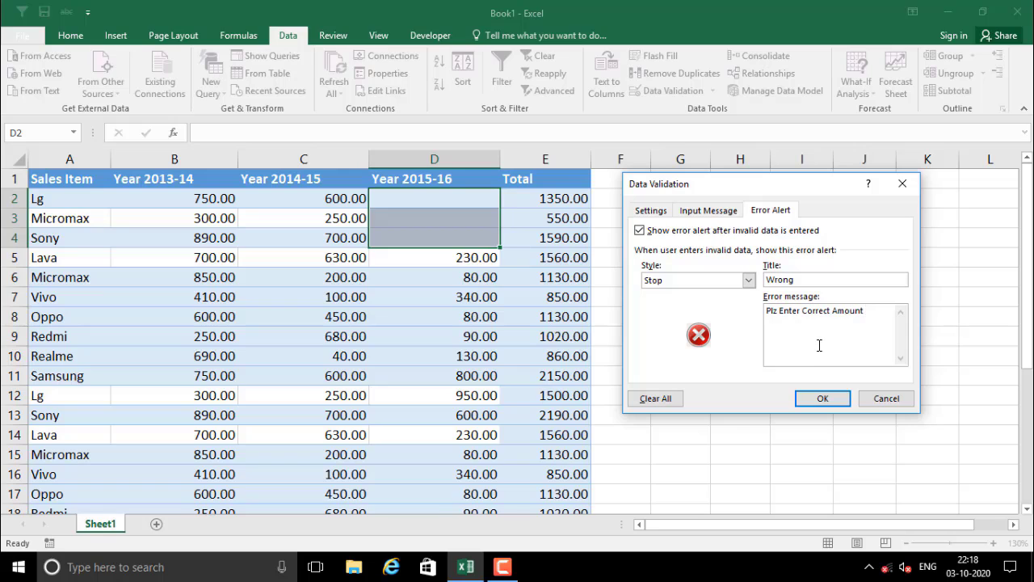
click(822, 397)
Step: Check the input message on cells D2 to D4 and compare with cell D5 outside the validated range
click(441, 192)
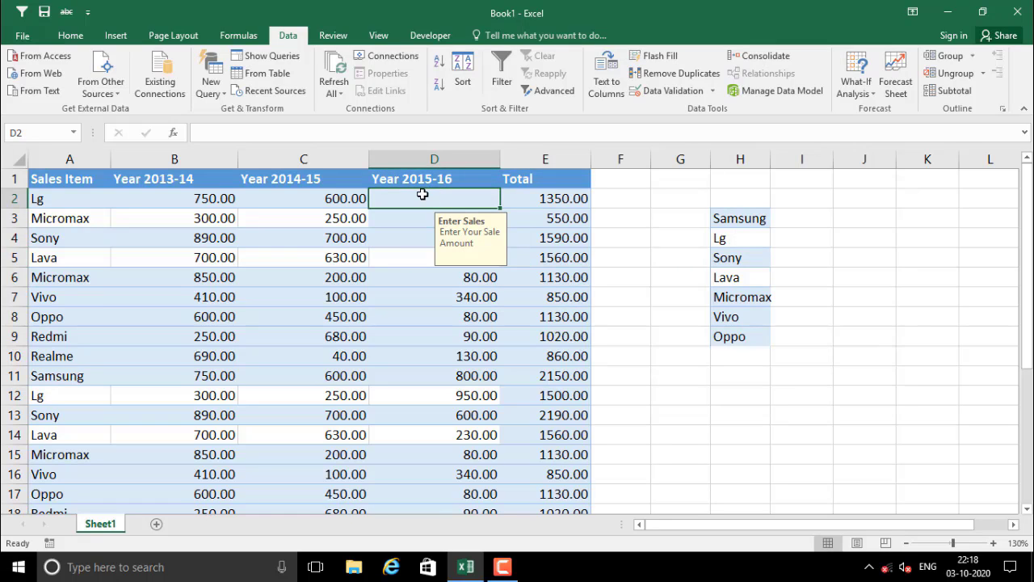
click(411, 220)
click(409, 240)
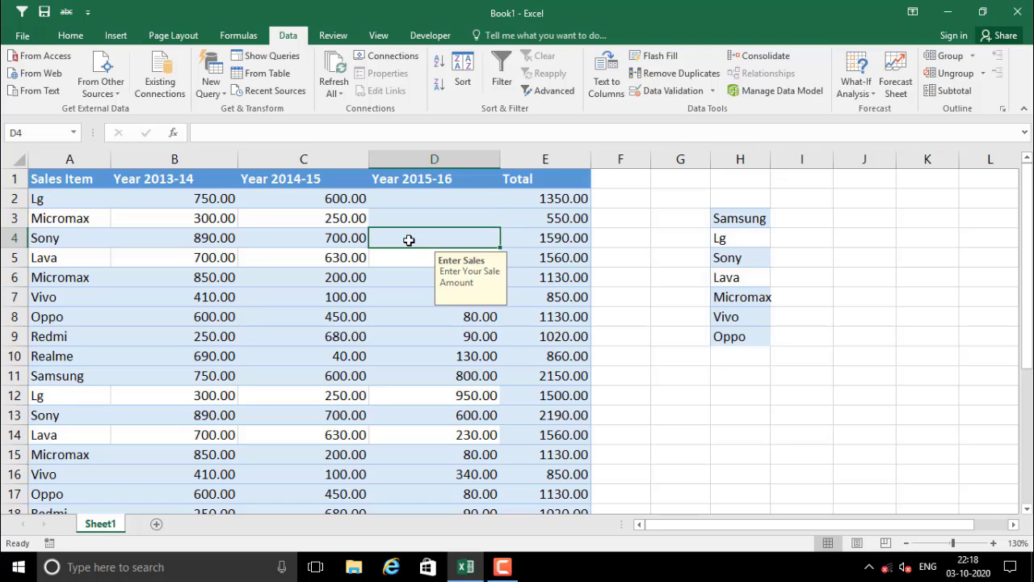
click(415, 253)
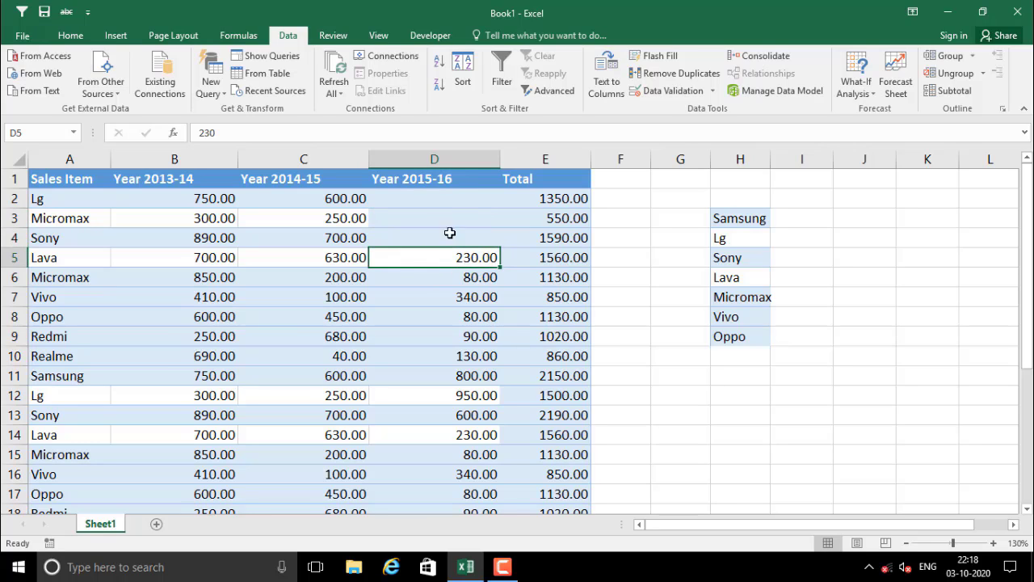
click(438, 196)
drag(438, 197, 434, 238)
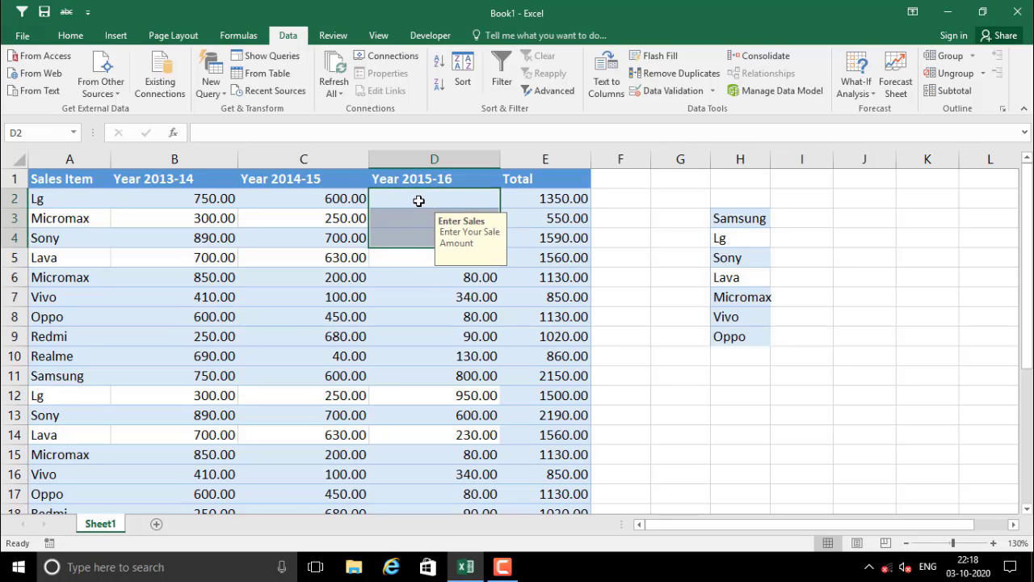
click(419, 201)
click(407, 219)
Step: Test the text length rule in cell D2 with the entries 2 and 4, cancelling each one
click(411, 199)
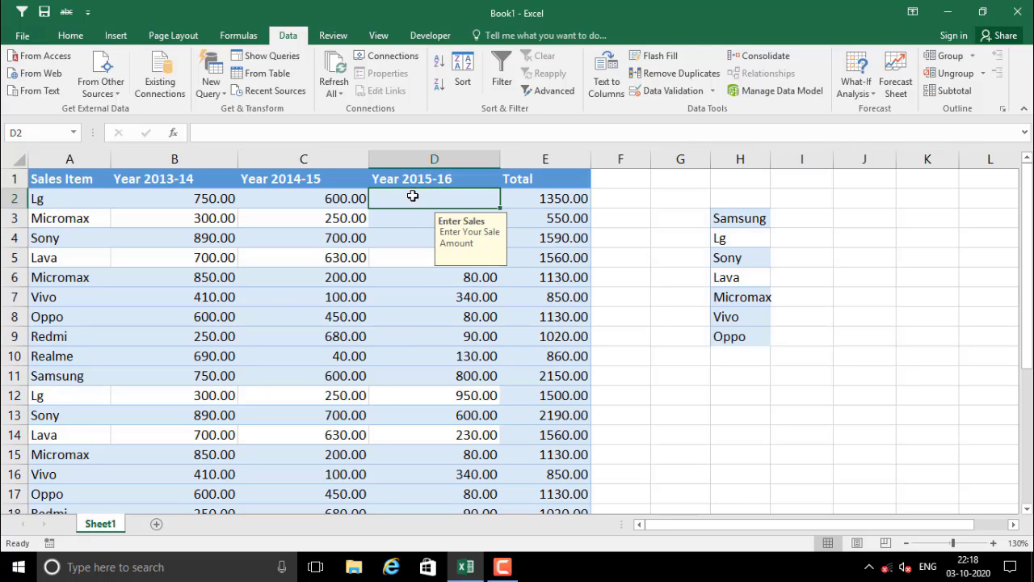
text(2)
key(Return)
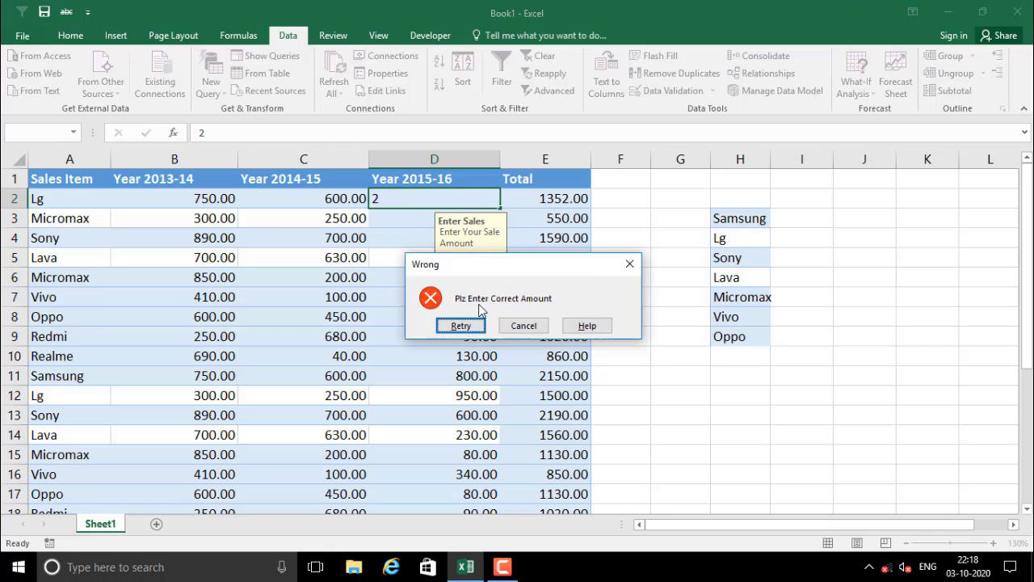
click(524, 326)
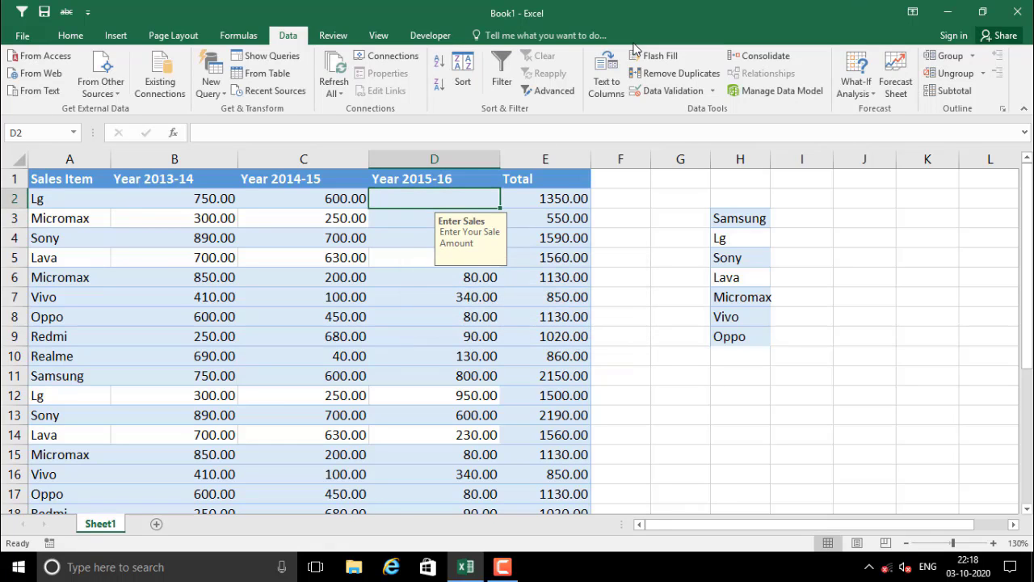
text(4)
key(Return)
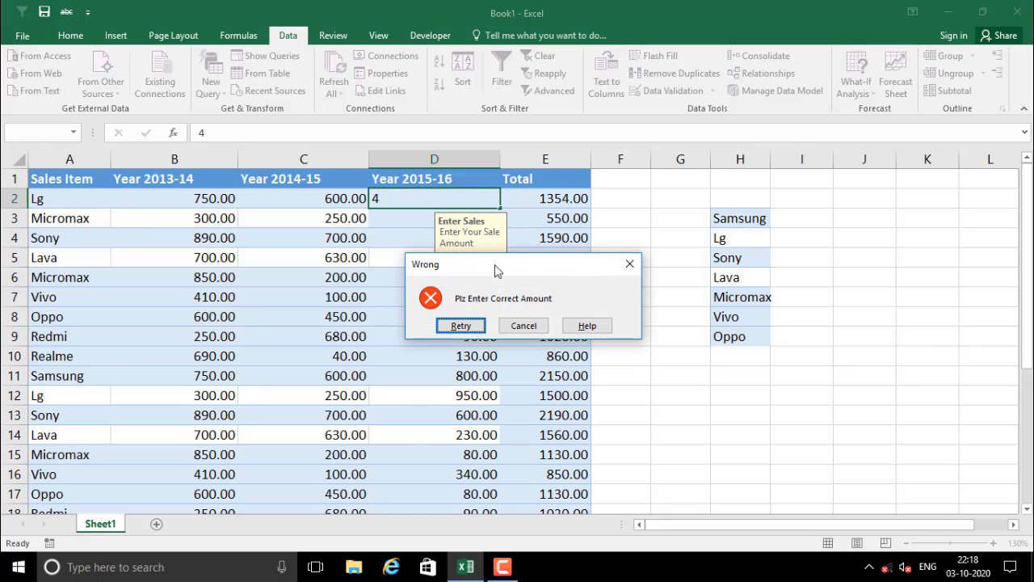
click(523, 325)
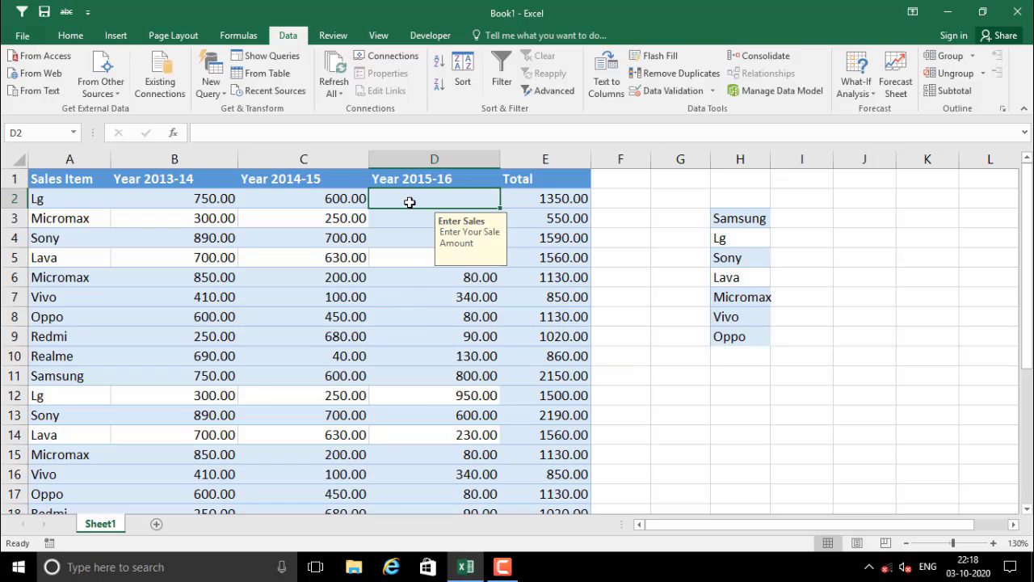
Step: Test cell D2 with the entries 3254, 665879 and 55565, cancelling the six-digit entry
text(3254)
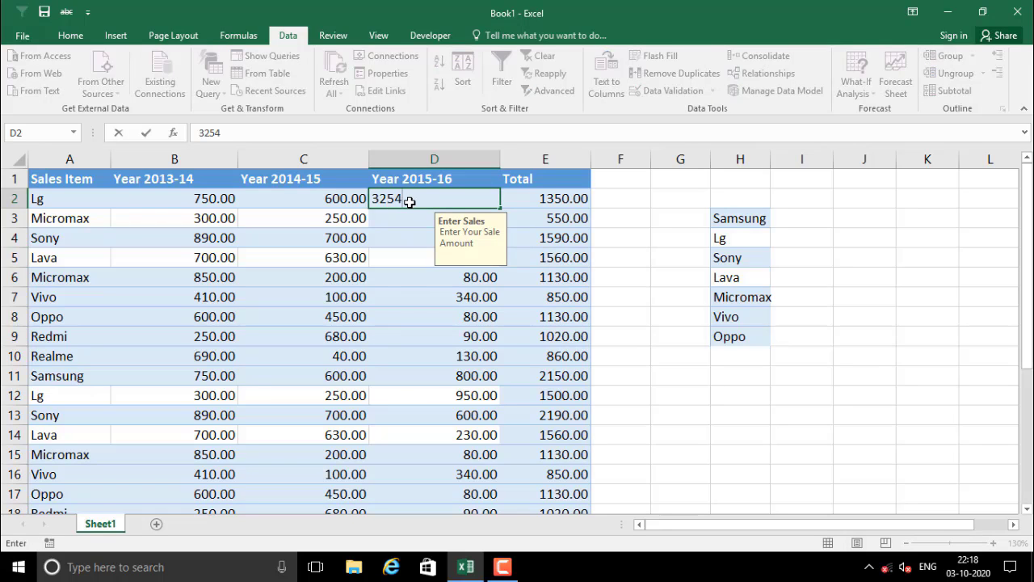
key(Return)
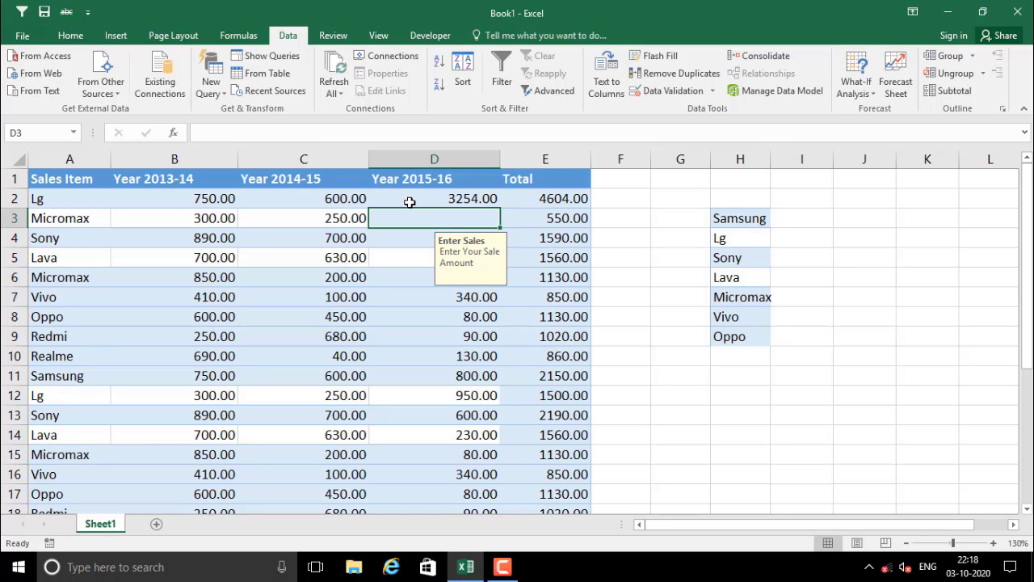
click(410, 202)
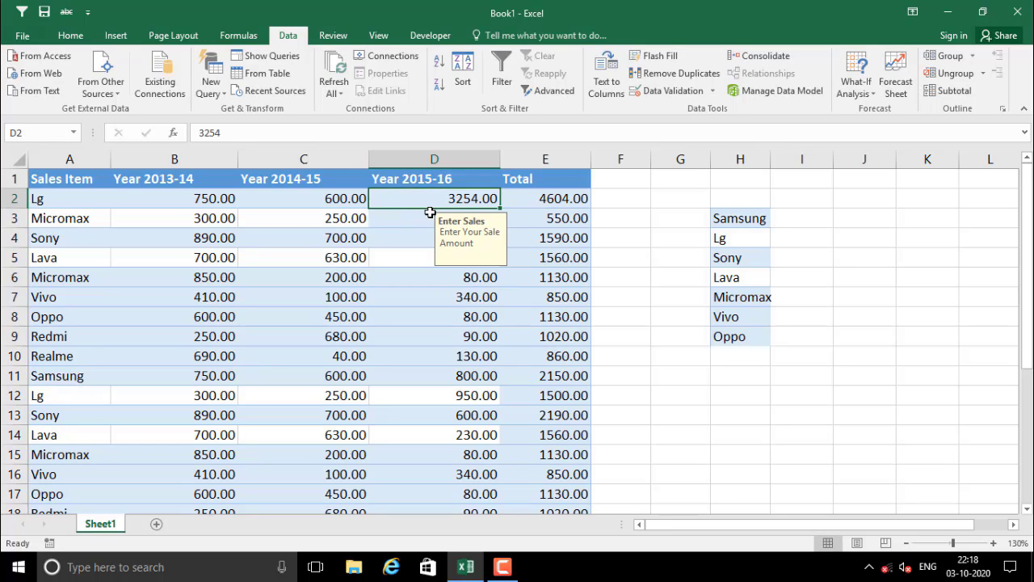
text(6)
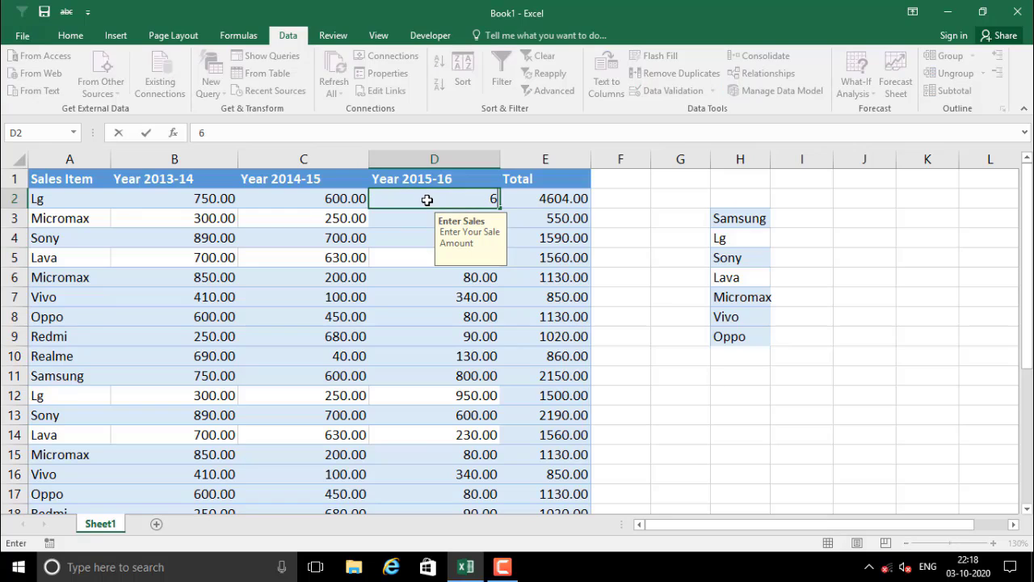
text(65879)
key(Return)
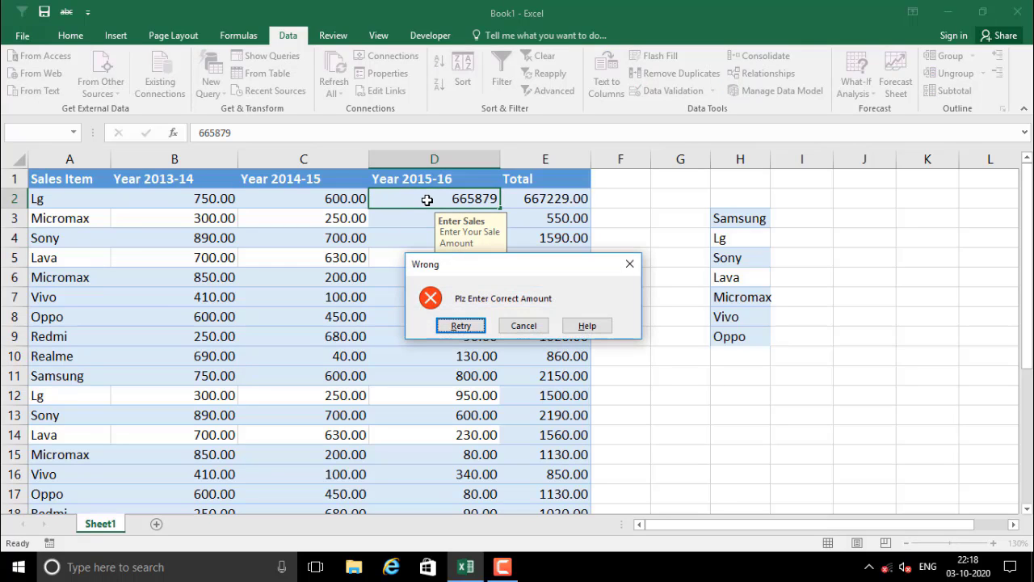
click(524, 325)
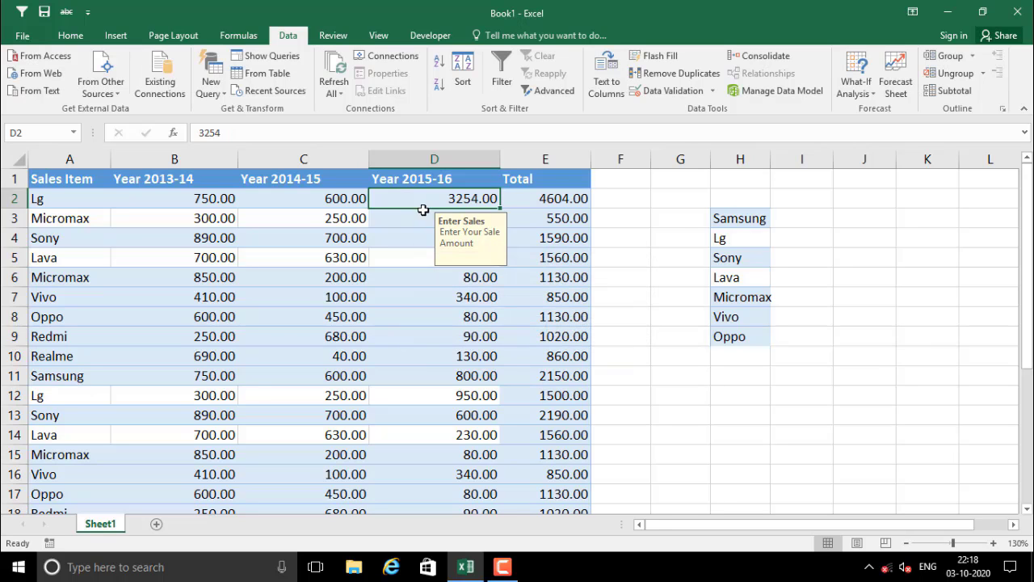
text(55565)
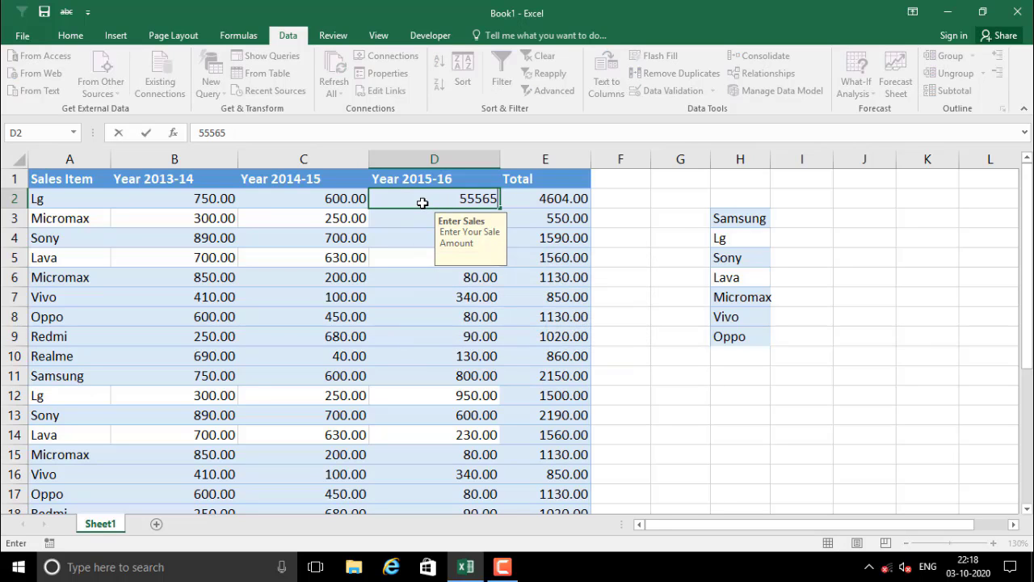
key(Return)
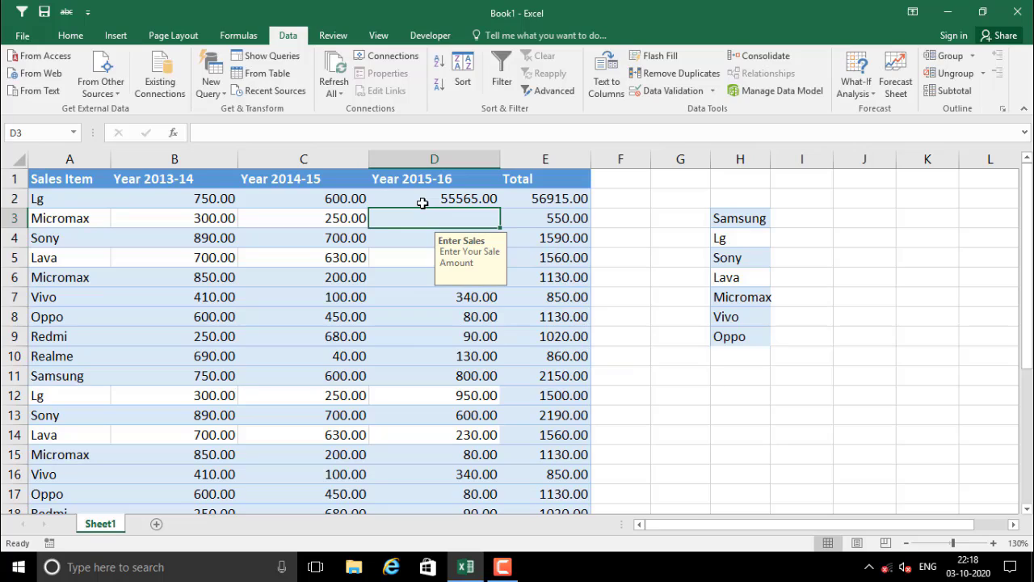
Step: Try to enter 6 in cell D3, retry the entry several times, and cancel it
click(421, 202)
key(Return)
text(6)
key(Return)
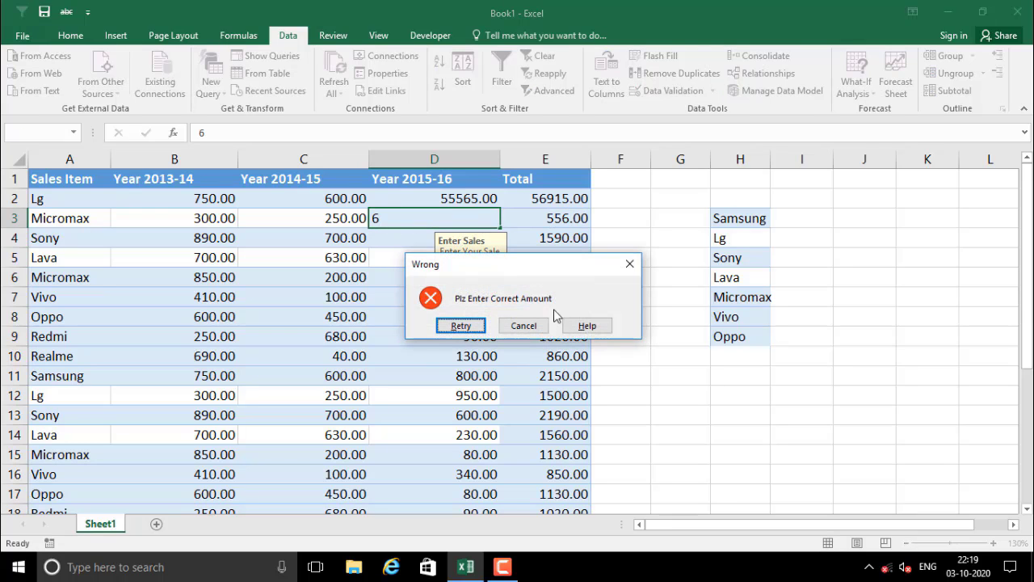
click(461, 326)
click(462, 322)
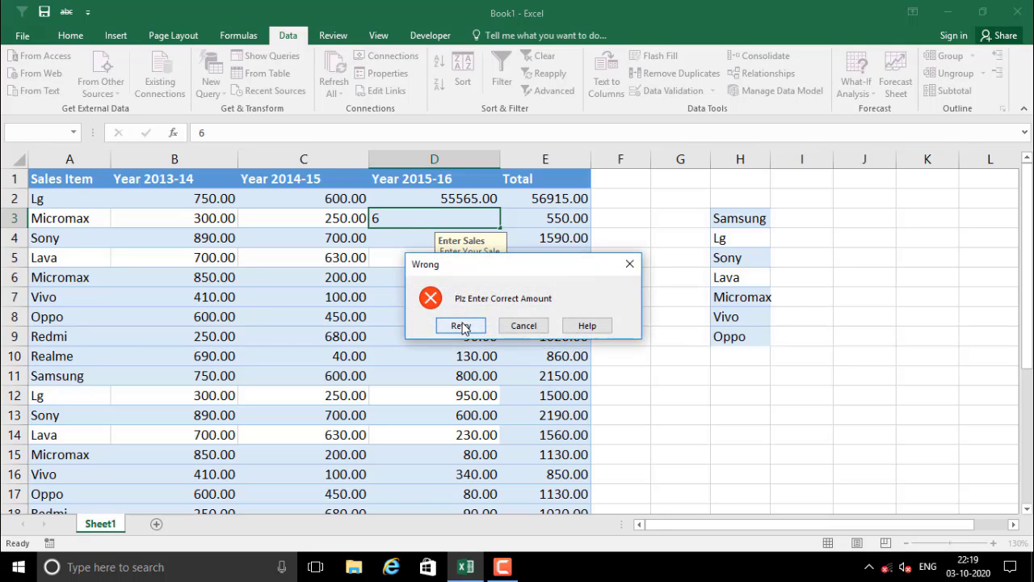
click(462, 324)
click(462, 322)
click(523, 324)
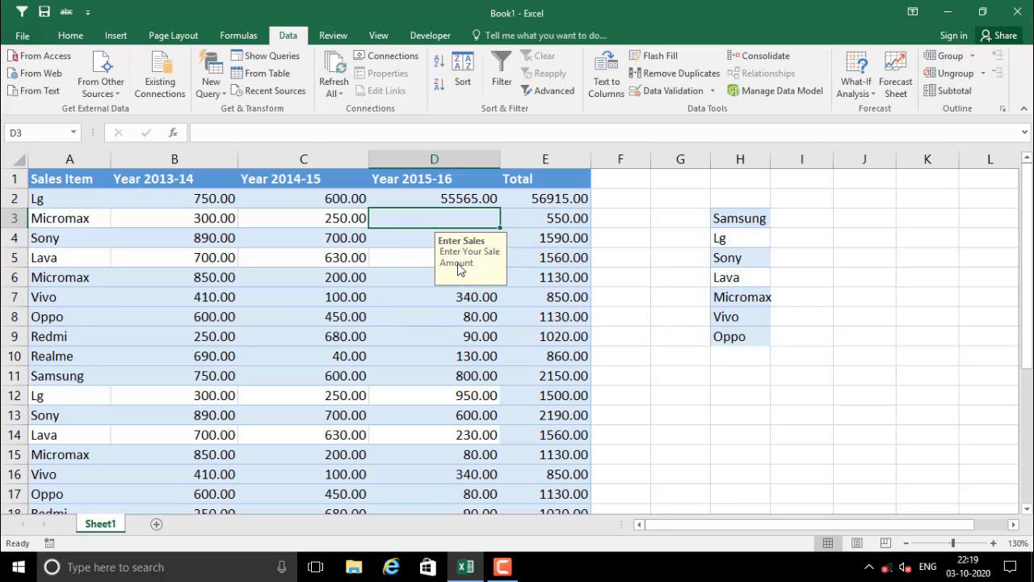
click(417, 230)
click(430, 217)
click(548, 279)
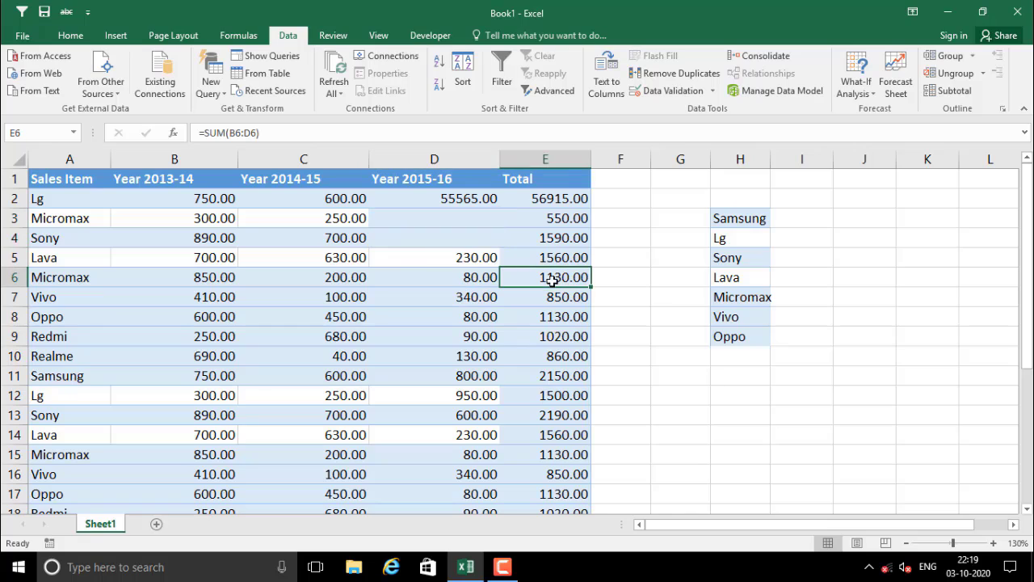
Step: Clear all Data Validation settings from cells D2:D4 and apply the change
drag(414, 198, 421, 235)
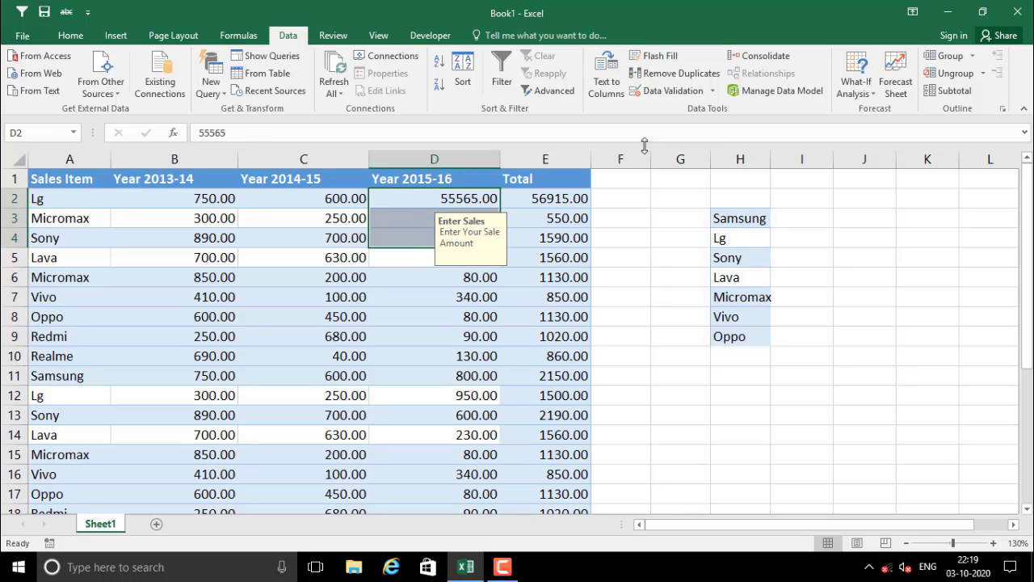
click(714, 91)
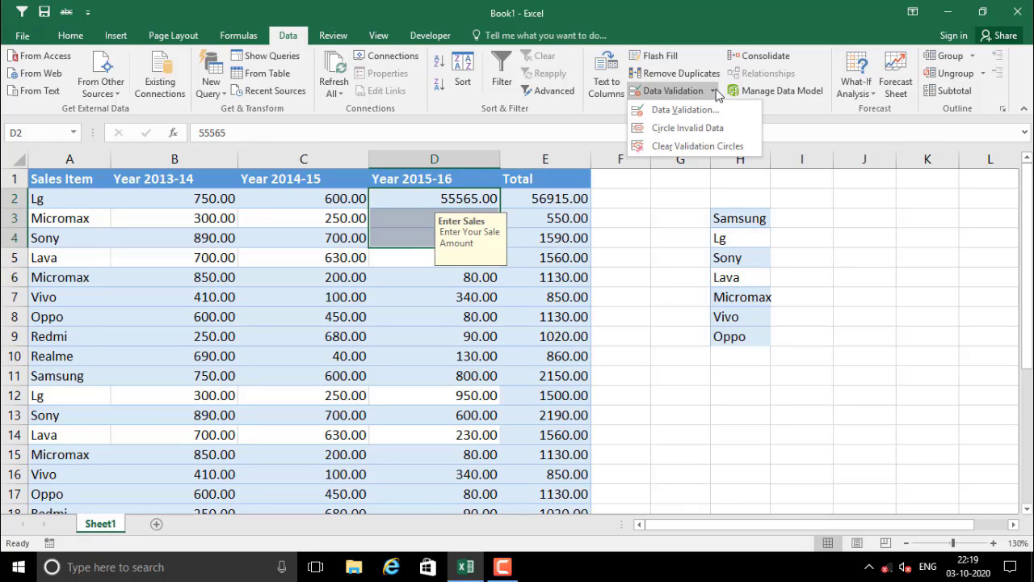
click(681, 110)
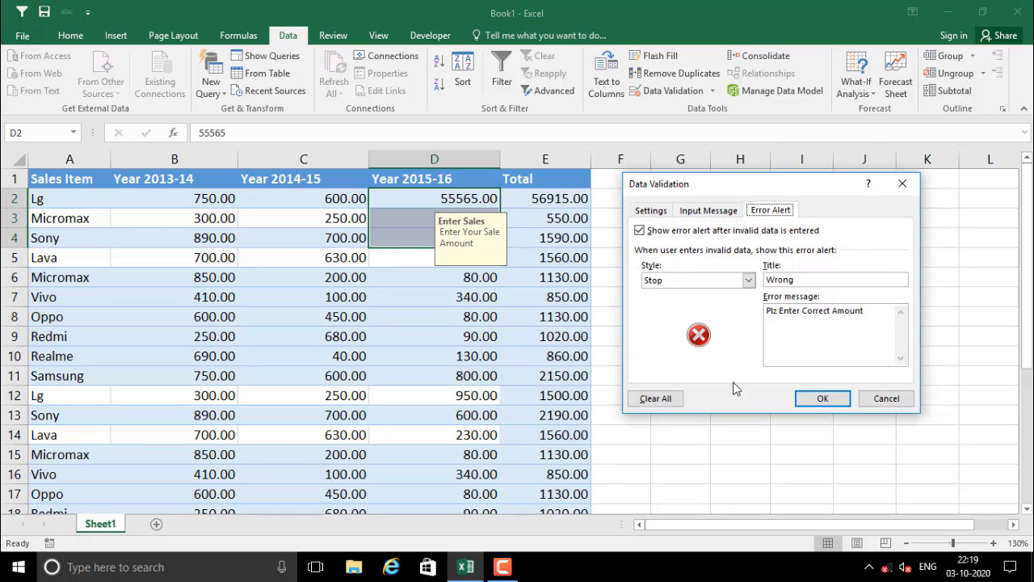
click(664, 399)
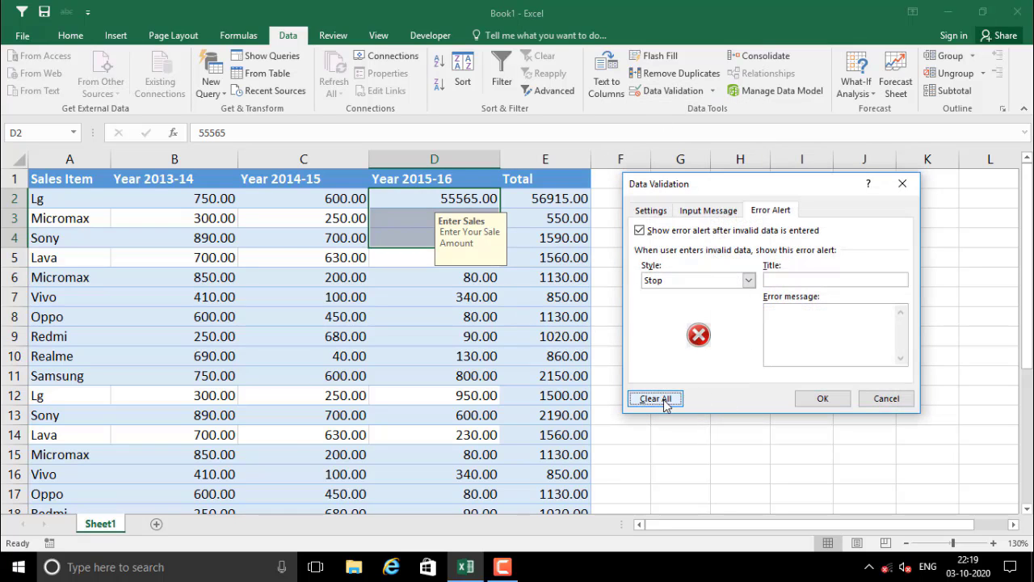
click(821, 398)
Step: Fill cells D2, D3 and D4 with 5, 780 and 200
click(444, 194)
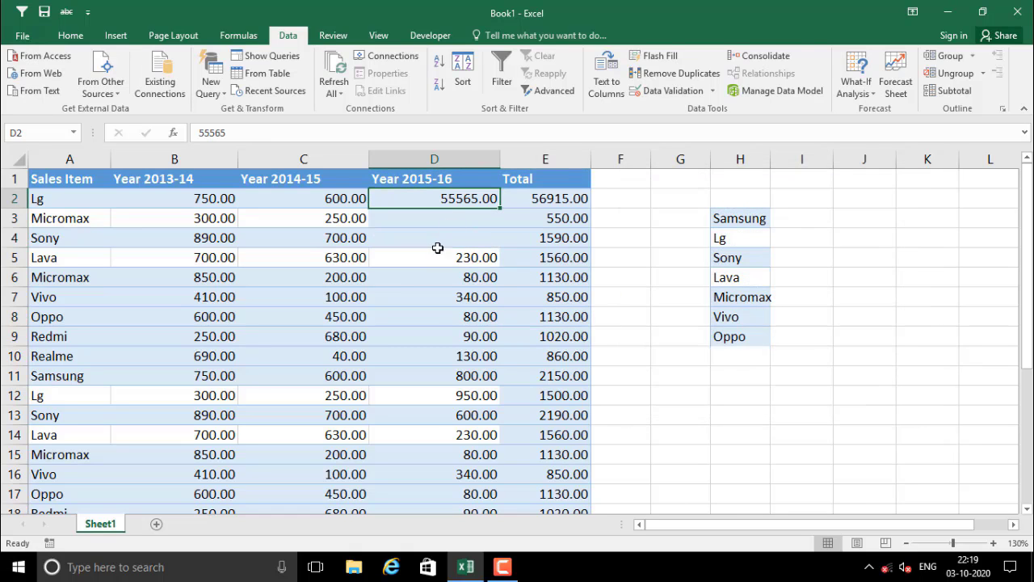
text(5)
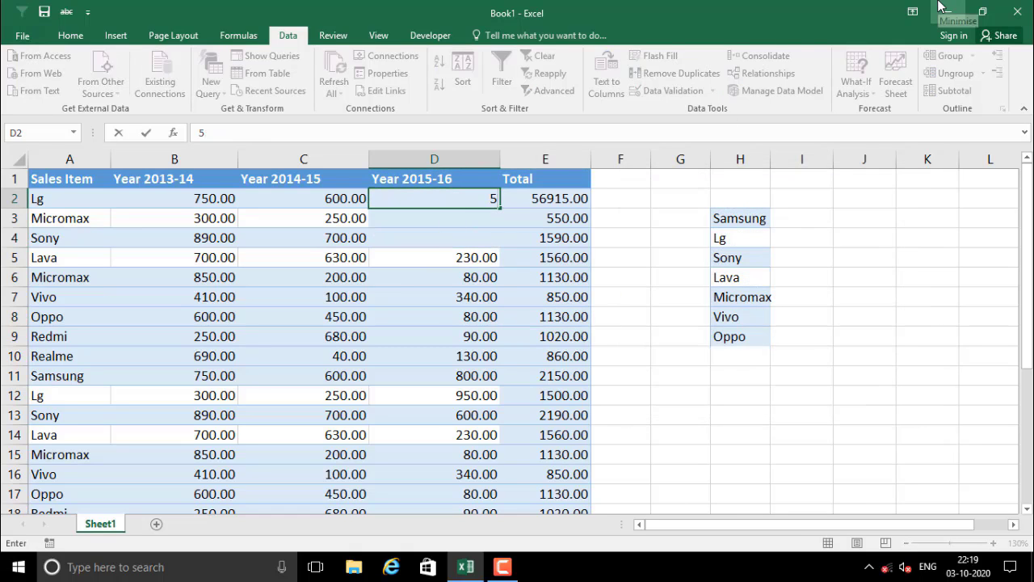
key(Return)
text(780)
key(Return)
text(200)
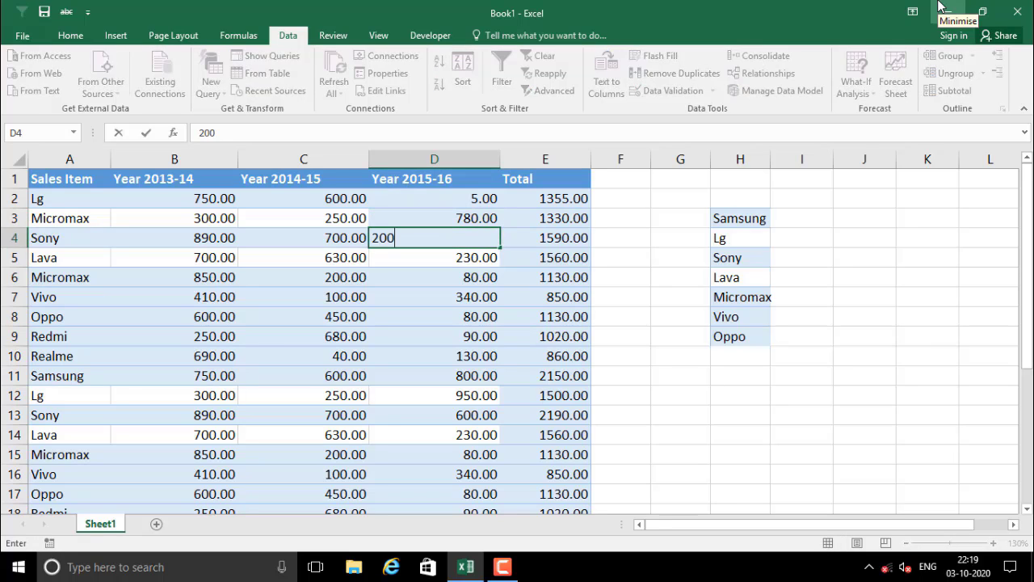
key(Return)
click(420, 214)
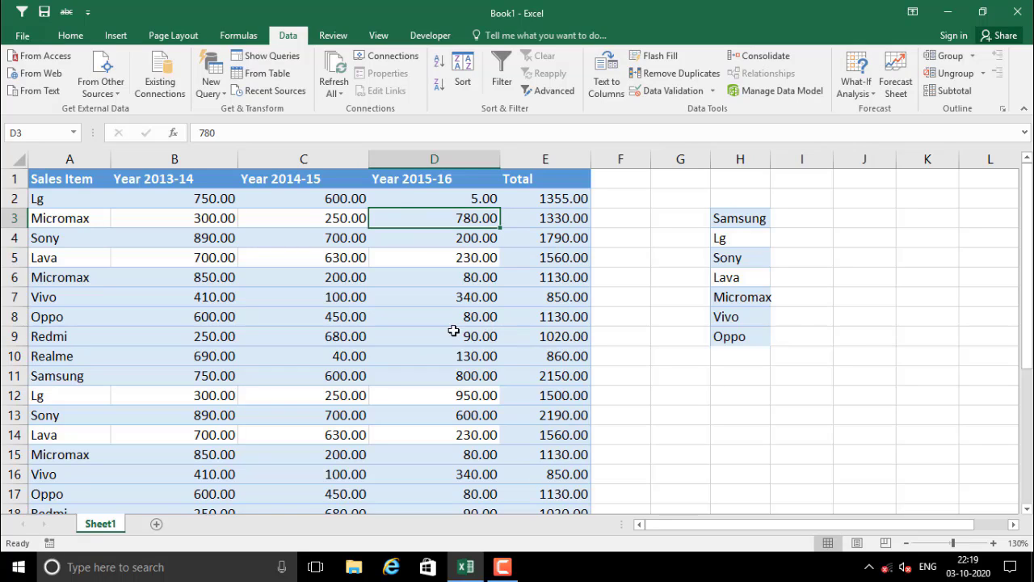
Step: Delete the sales item names from cells A2:A8
drag(39, 199, 62, 310)
key(Delete)
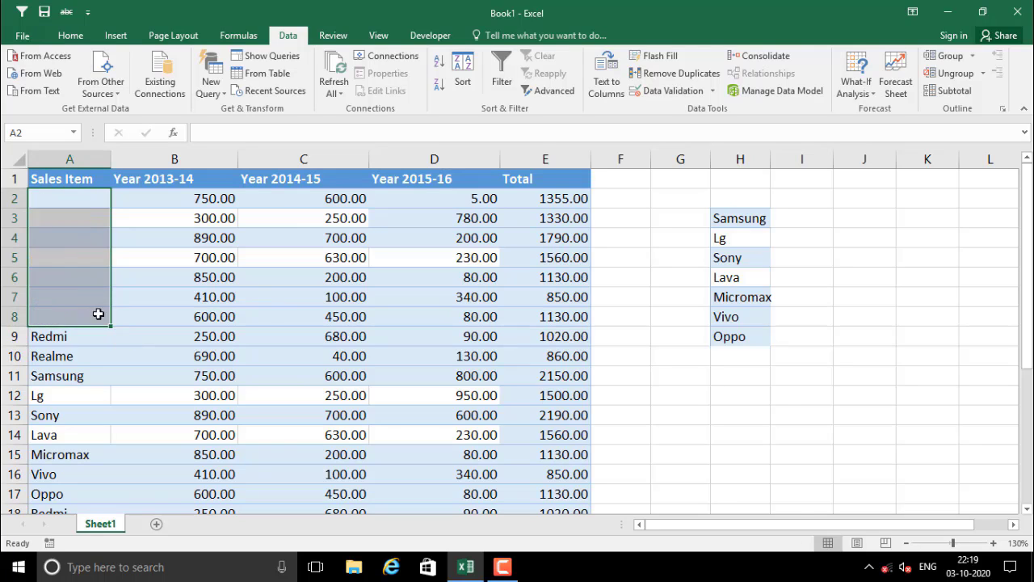
click(187, 311)
click(71, 216)
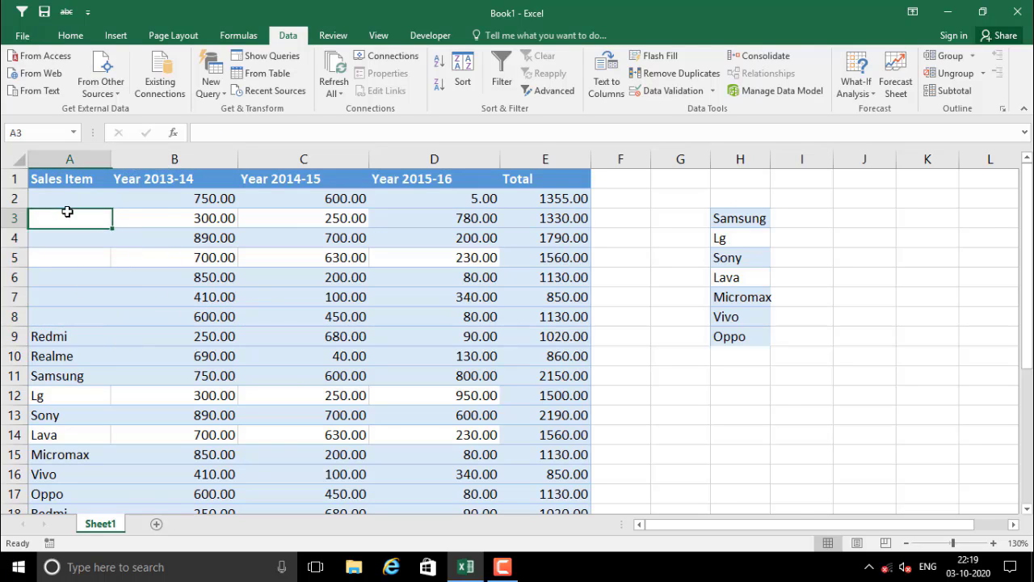
click(104, 252)
drag(76, 203, 75, 310)
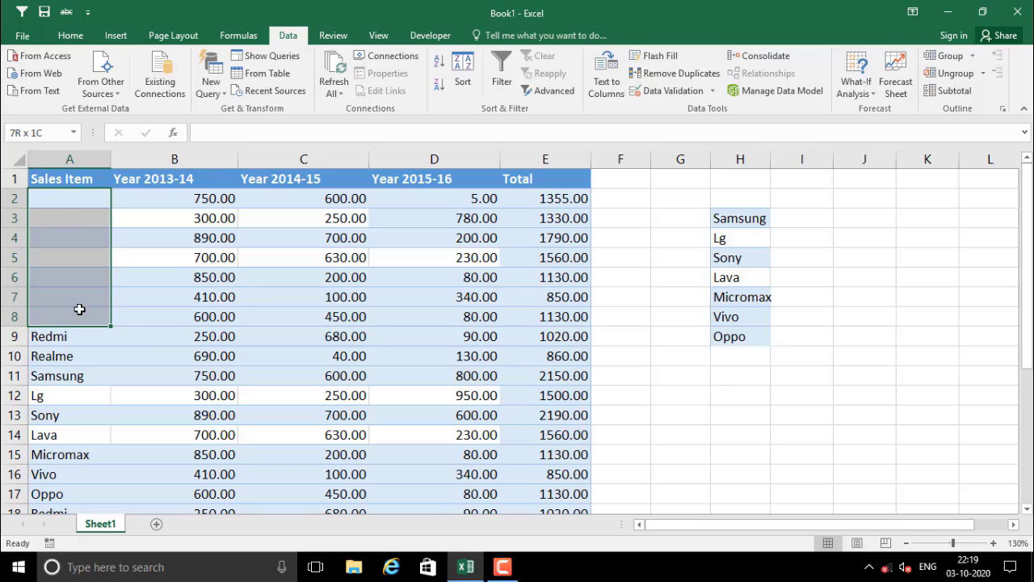
click(59, 205)
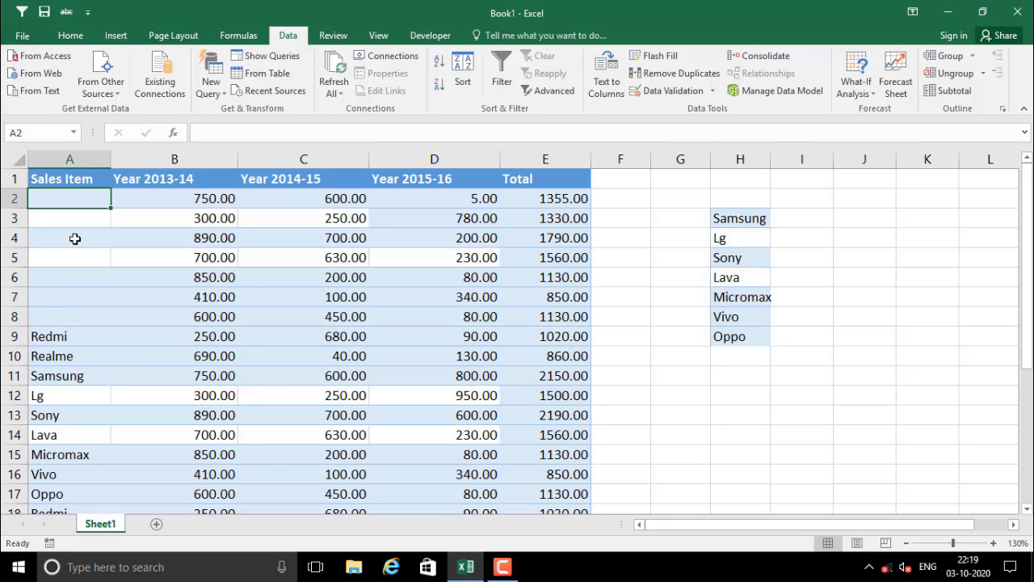
drag(70, 203, 71, 301)
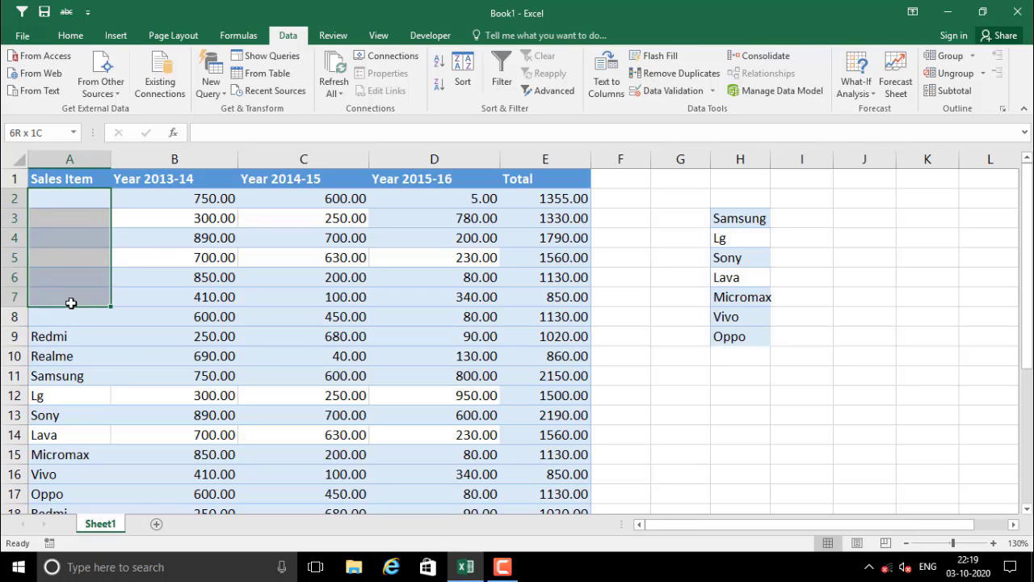
click(57, 254)
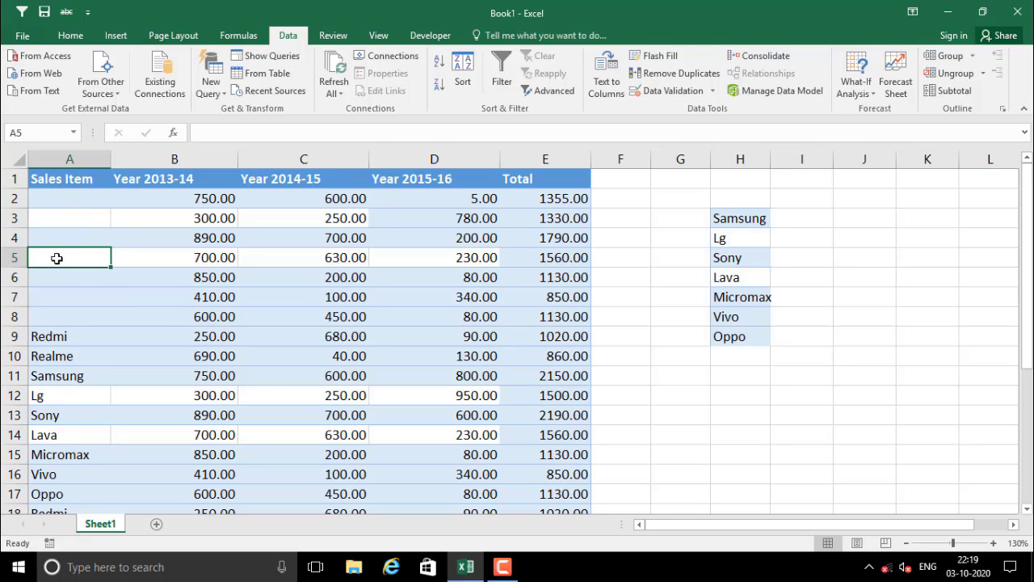
Step: Set up Data Validation for cell A2 that allows a List with the source range =$H$3:$H$9
click(59, 201)
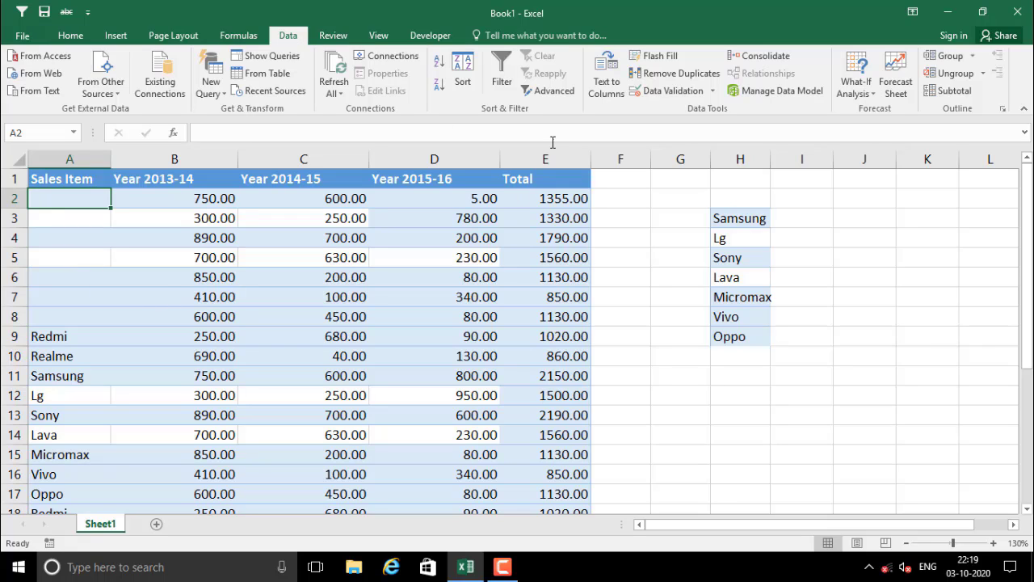
click(712, 91)
click(704, 108)
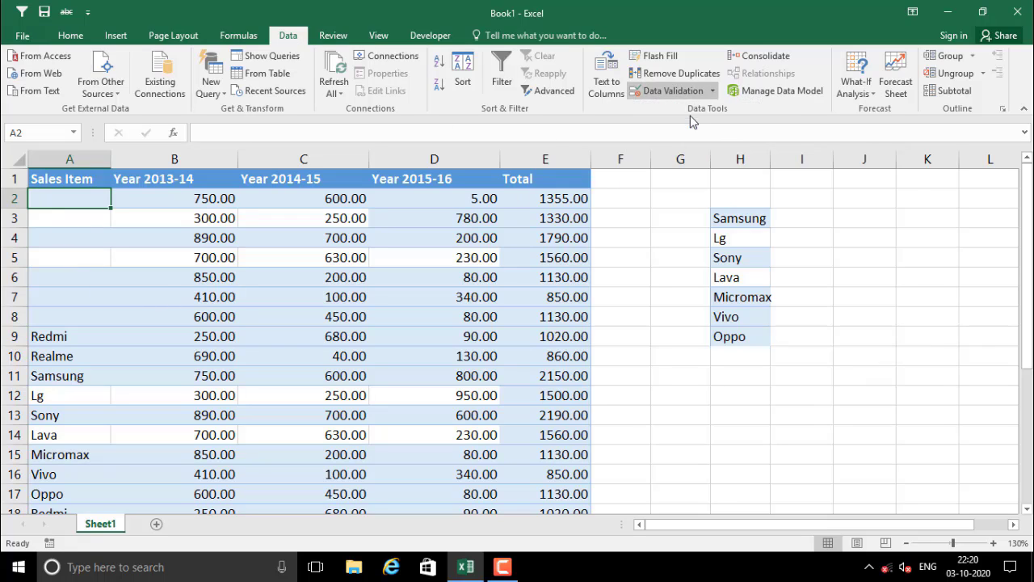
click(649, 210)
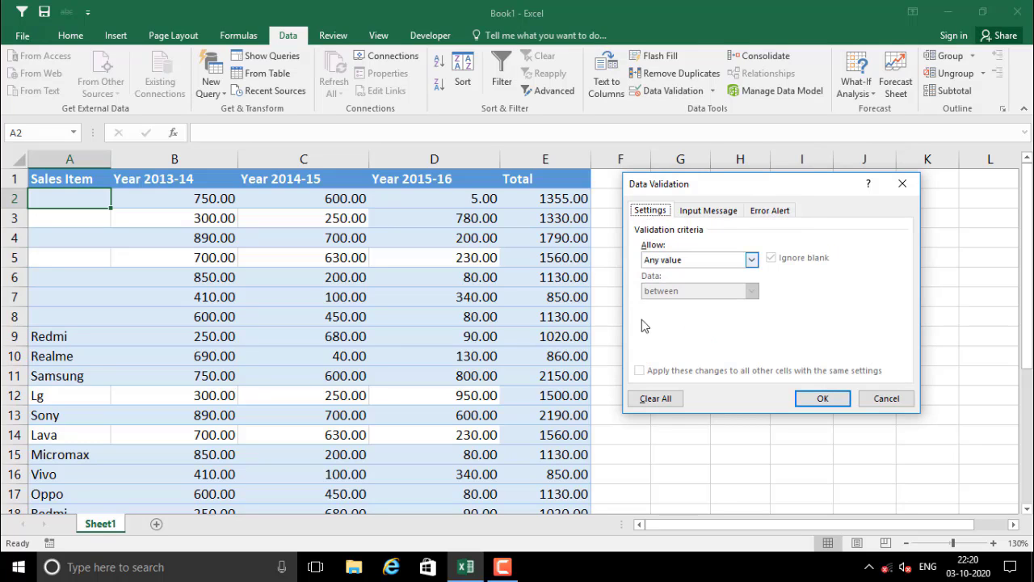
click(751, 261)
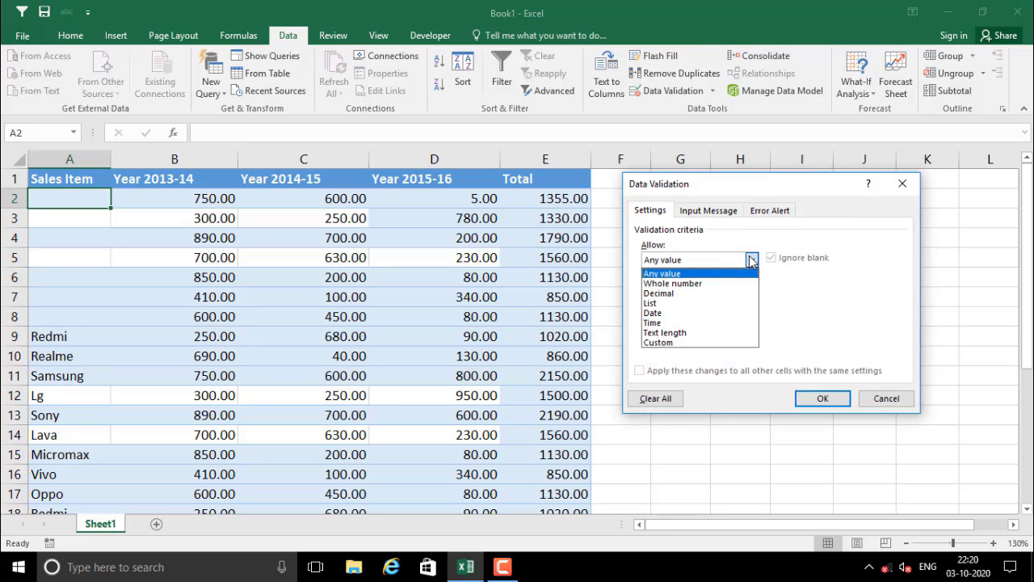
click(670, 304)
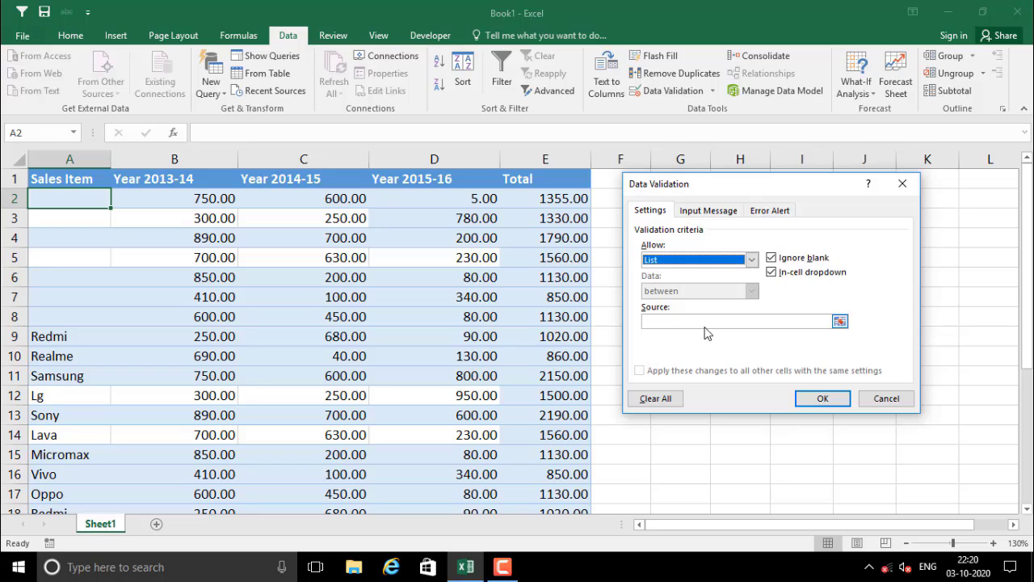
click(840, 321)
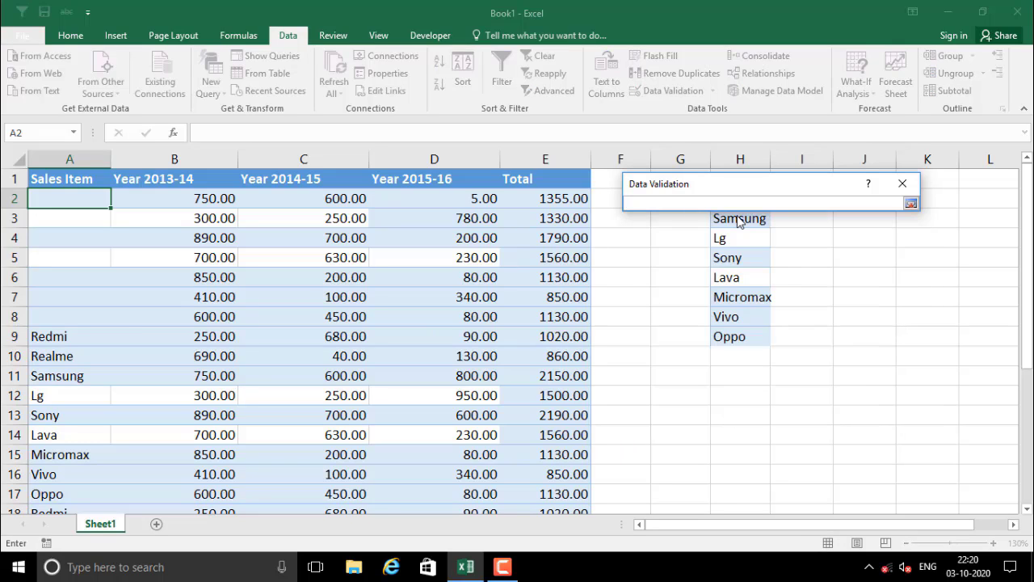
drag(738, 219, 737, 337)
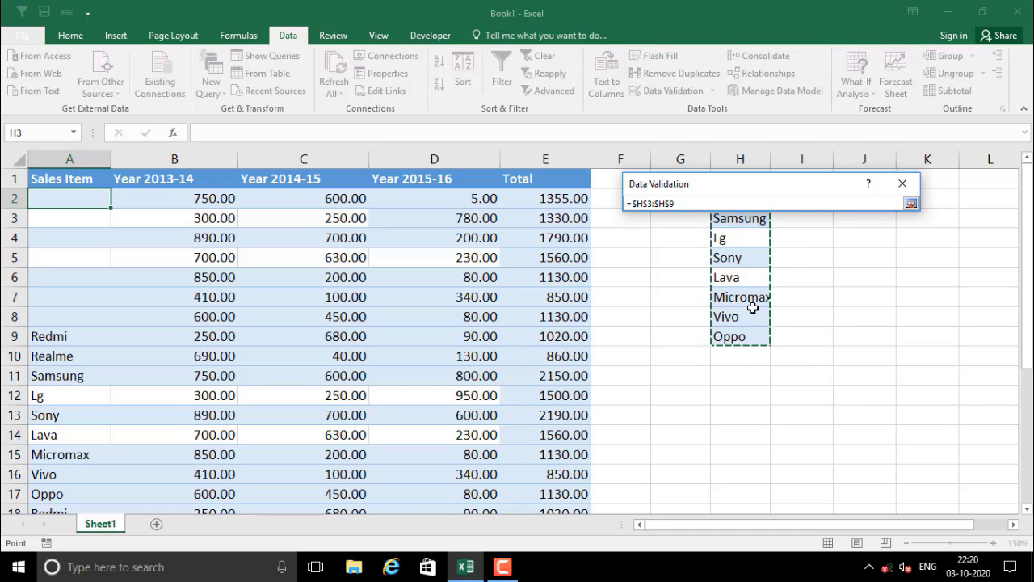
key(Return)
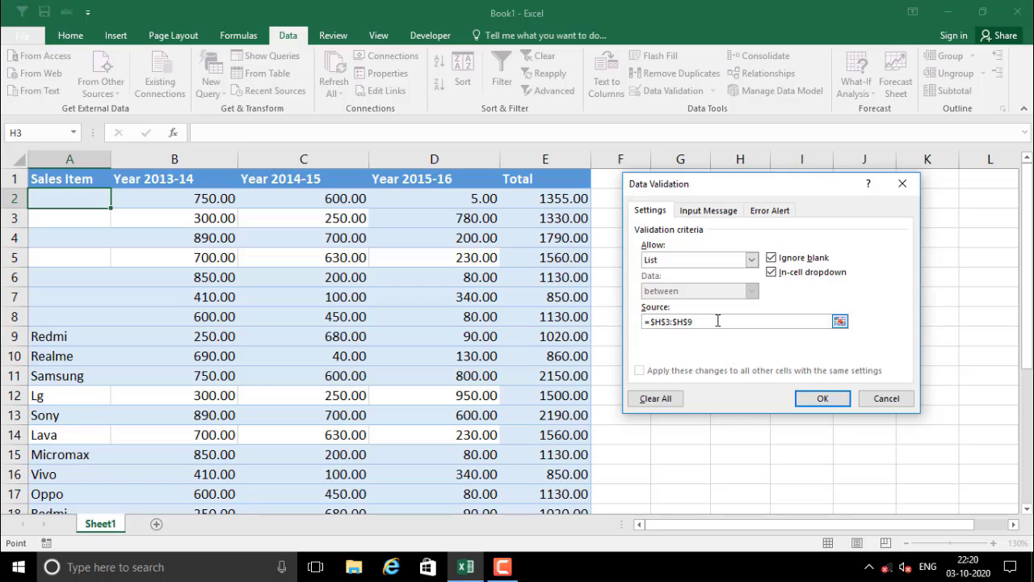
Step: Leave the input message and error alert texts blank and apply the list validation to cell A2
click(695, 211)
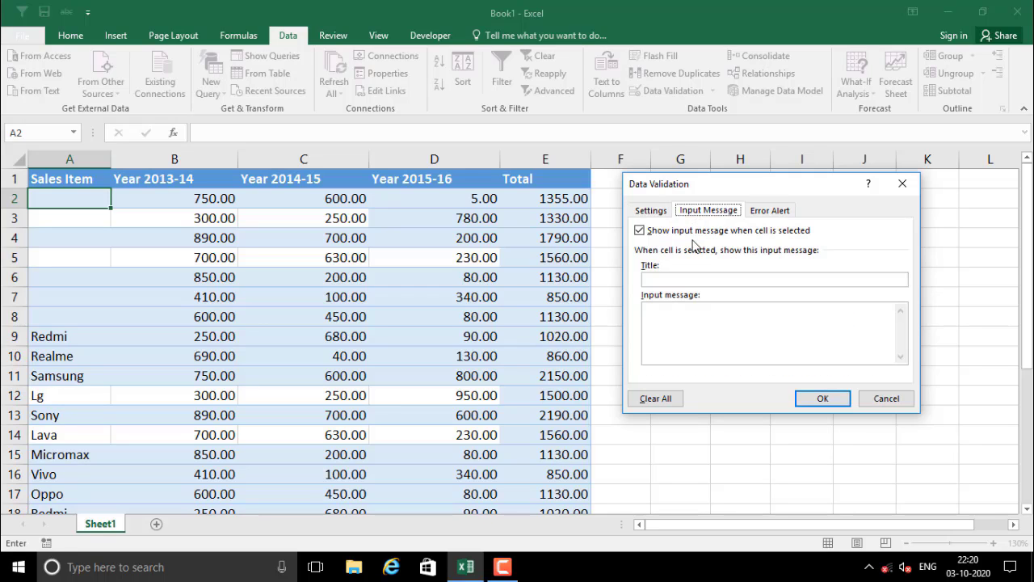
click(689, 279)
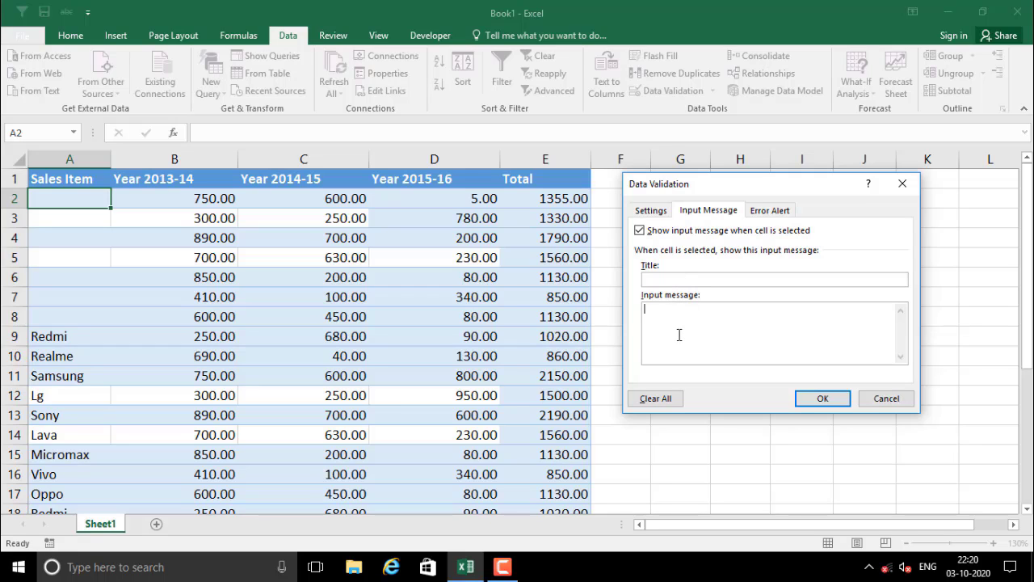
click(768, 210)
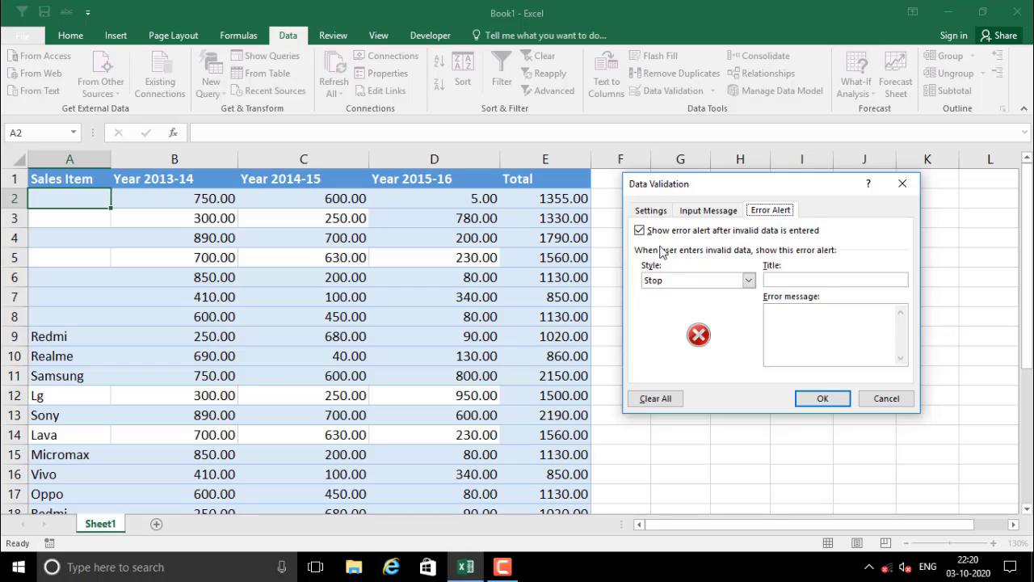
click(808, 279)
click(656, 213)
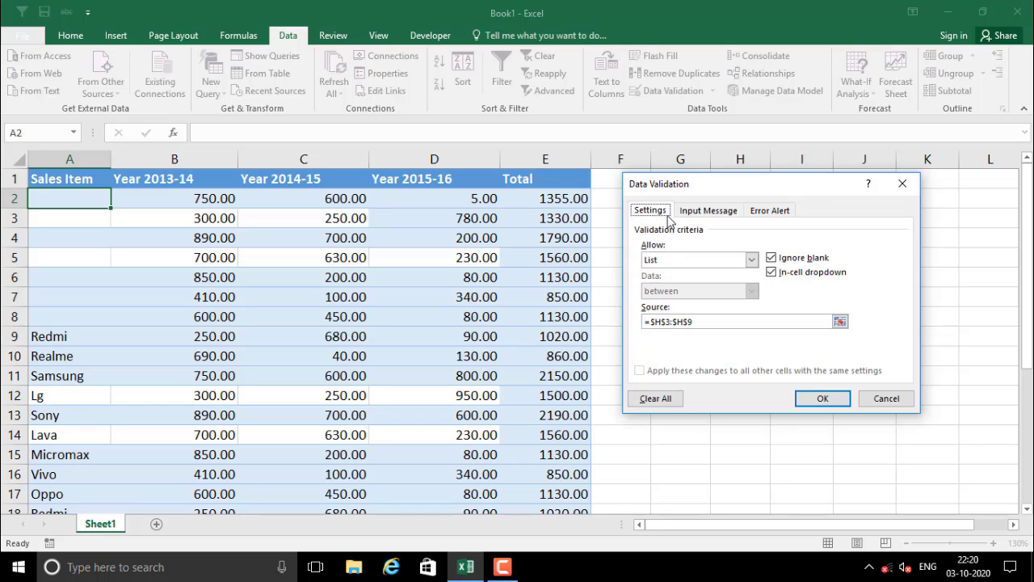
click(823, 398)
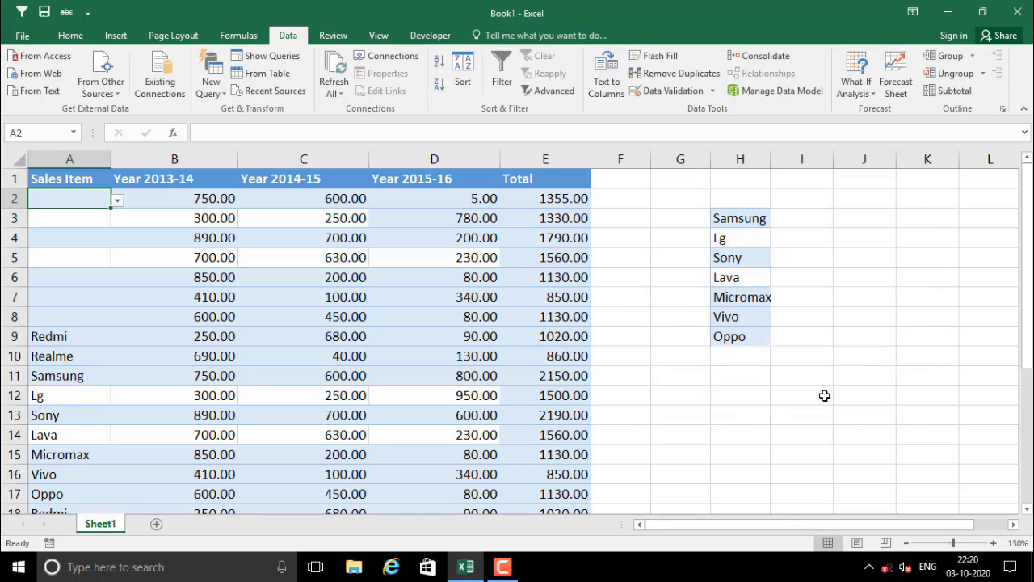
Step: Choose Lg from the validation list in cell A2 and check whether cell A3 offers the same list
click(420, 279)
click(49, 202)
click(117, 201)
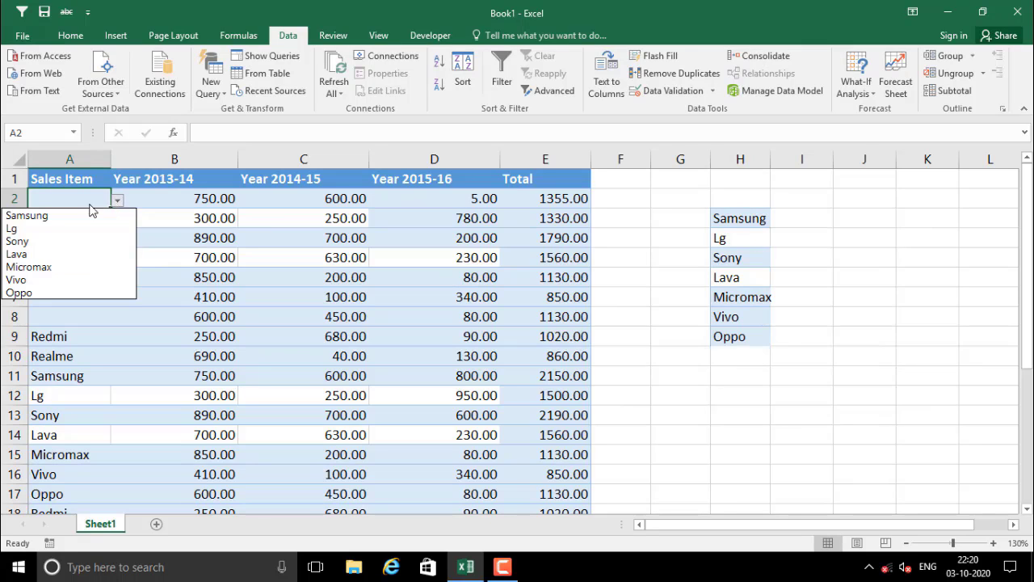
click(45, 230)
click(75, 231)
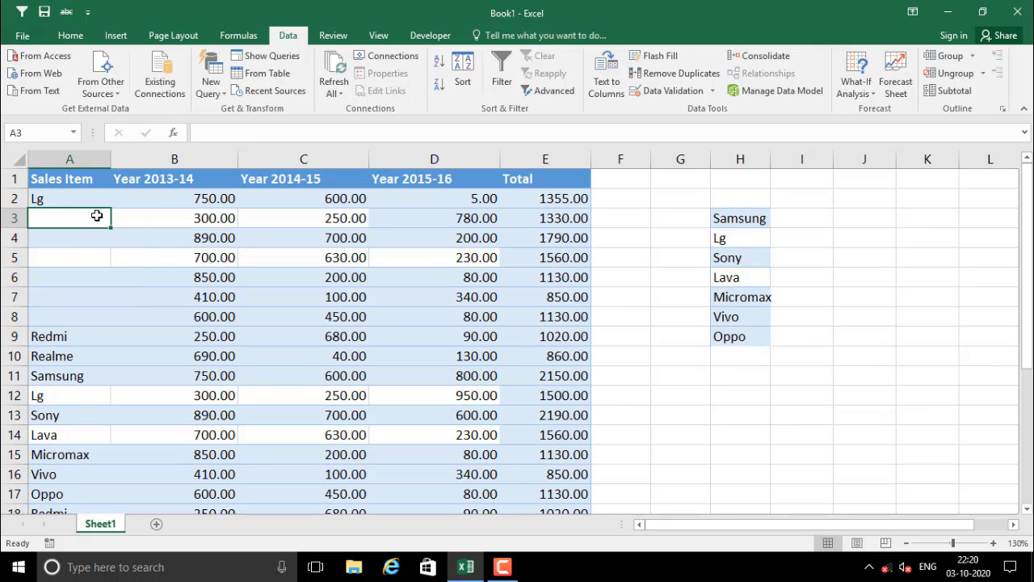
mouse_move(96, 216)
mouse_down()
mouse_move(120, 218)
mouse_move(97, 218)
mouse_up()
click(84, 200)
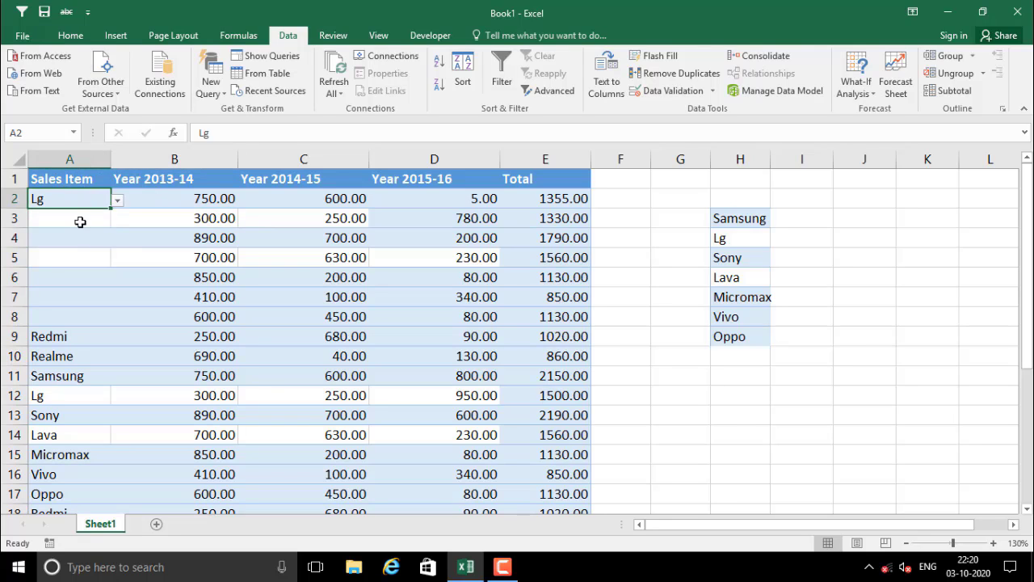
click(80, 222)
Step: Extend the List validation with source =$H$3:$H$9 to cells A2:A8 and apply it
drag(73, 202, 76, 311)
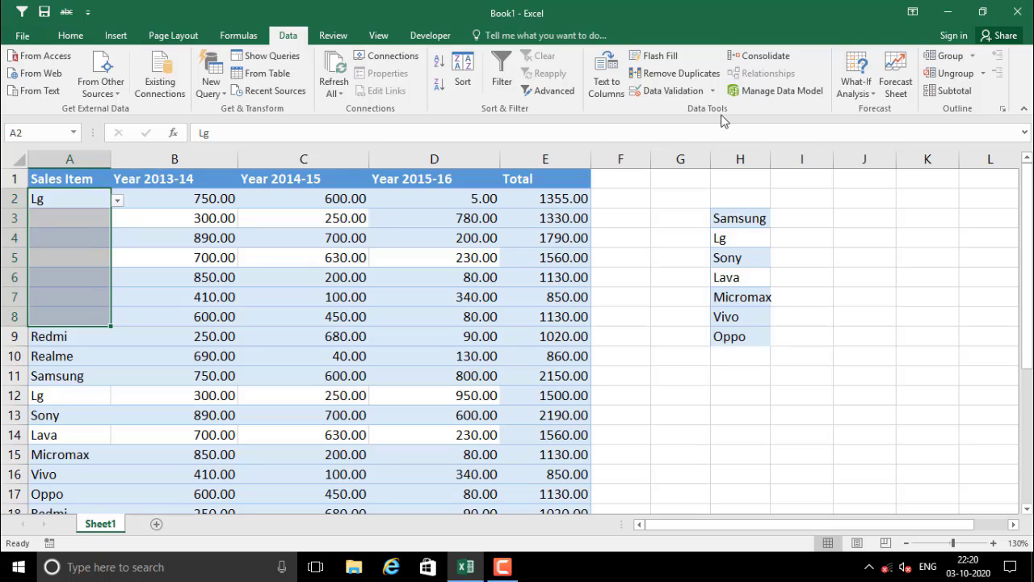
click(712, 90)
click(676, 111)
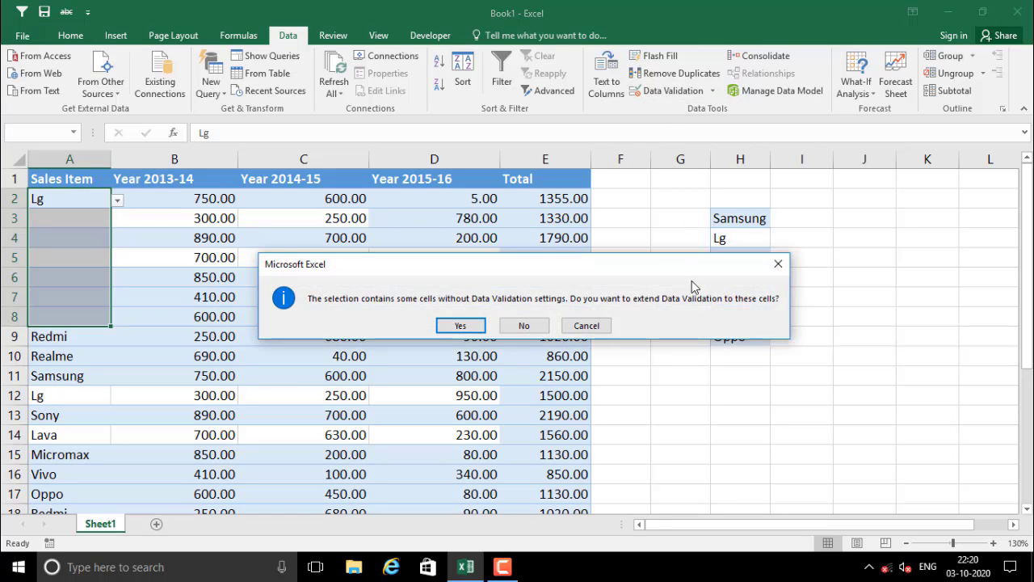
click(446, 327)
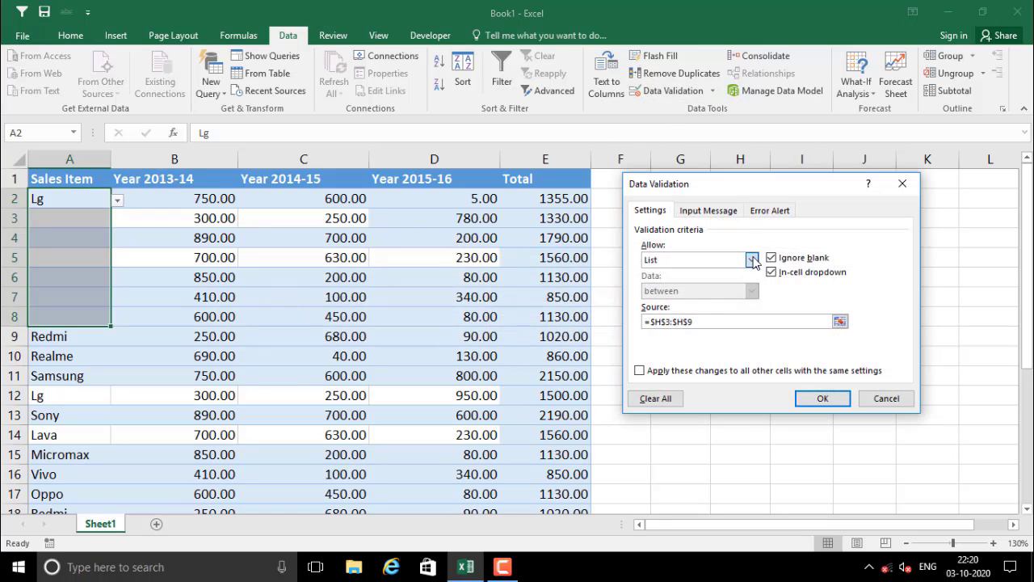
click(753, 260)
click(676, 303)
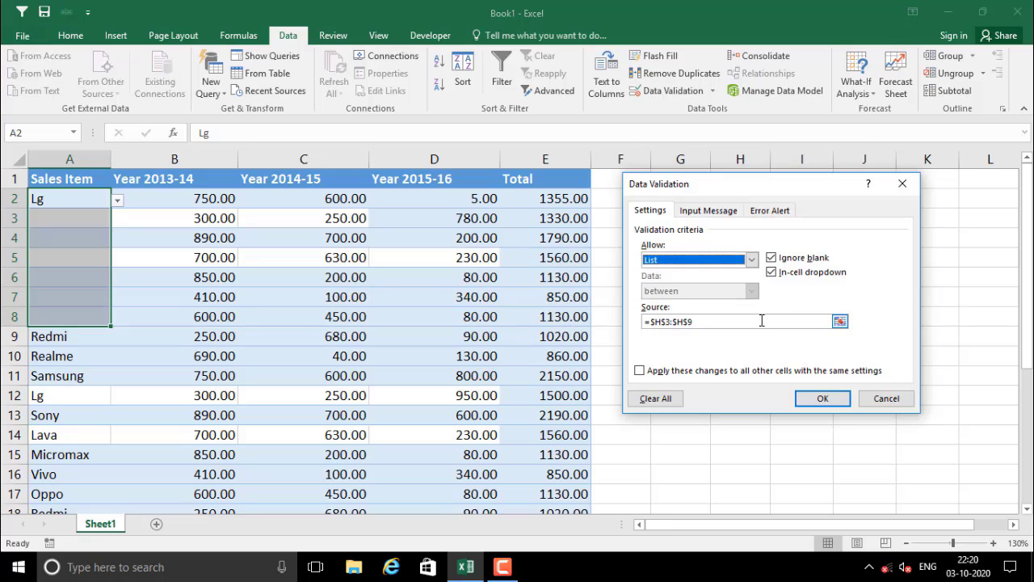
click(841, 321)
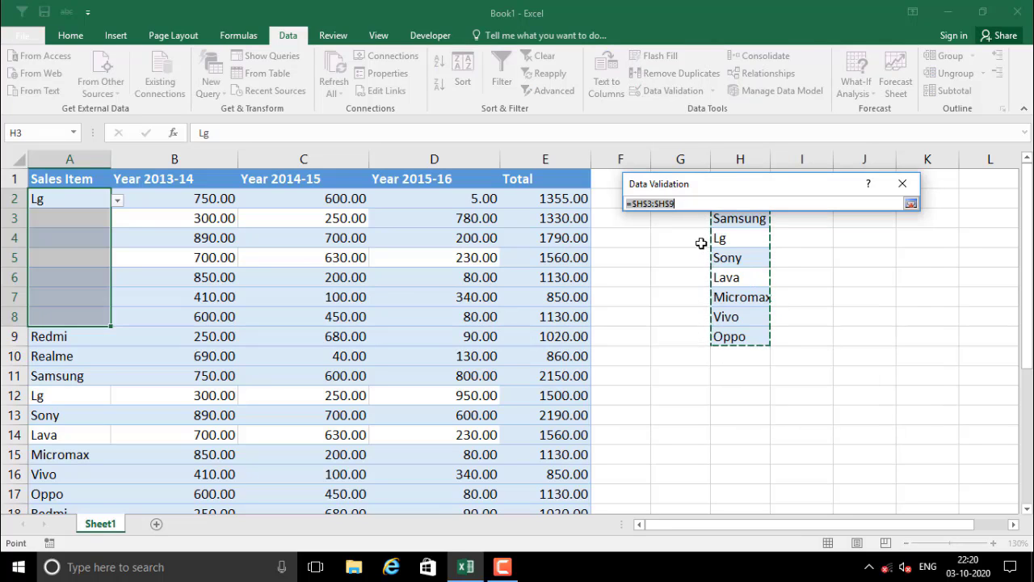
key(Return)
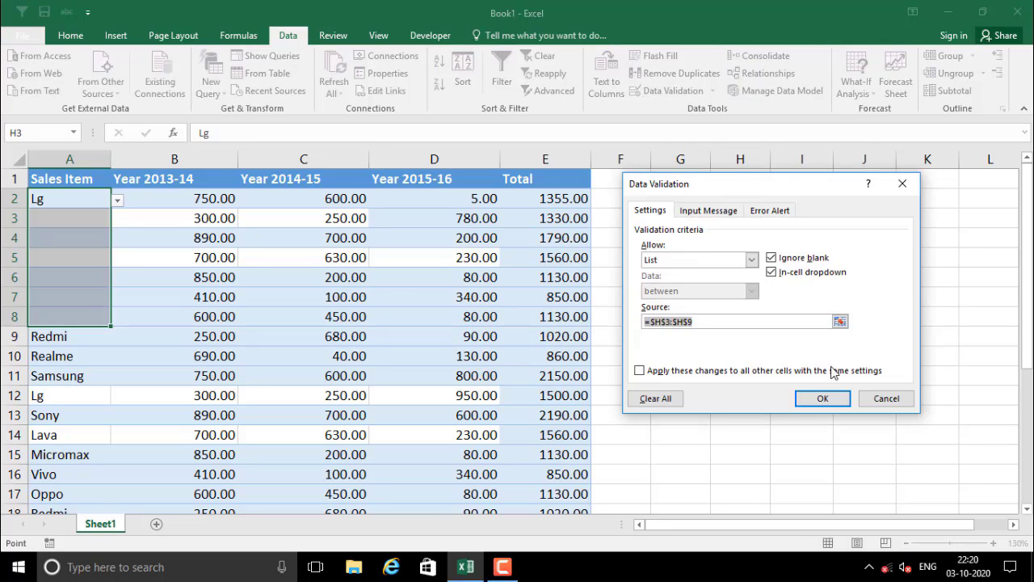
click(712, 211)
click(770, 211)
click(821, 397)
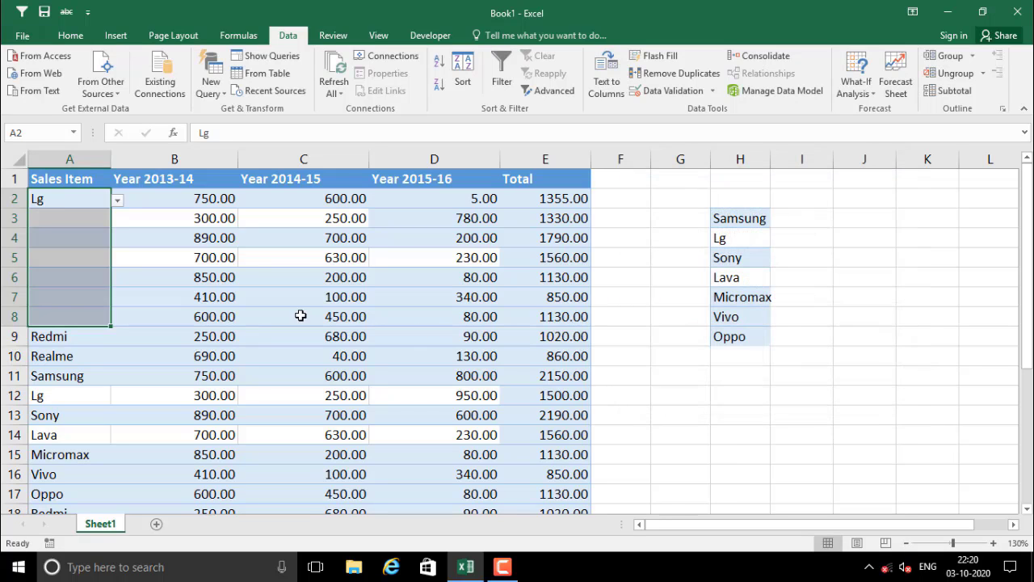
Step: Choose Sony for cell A3 and Micromax for cell A4 from their validation lists
click(300, 314)
click(70, 224)
click(117, 220)
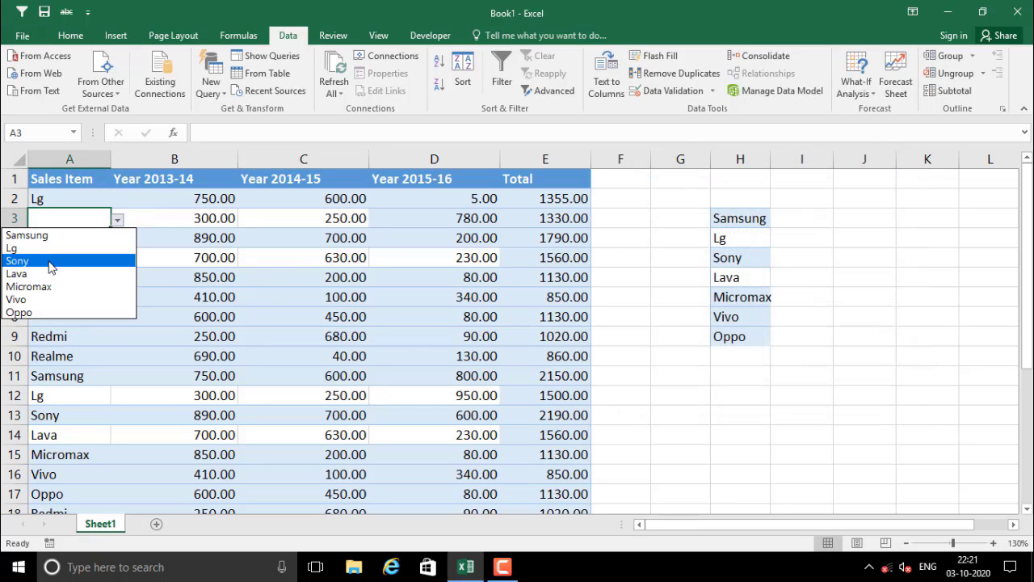
click(53, 262)
key(Return)
click(117, 239)
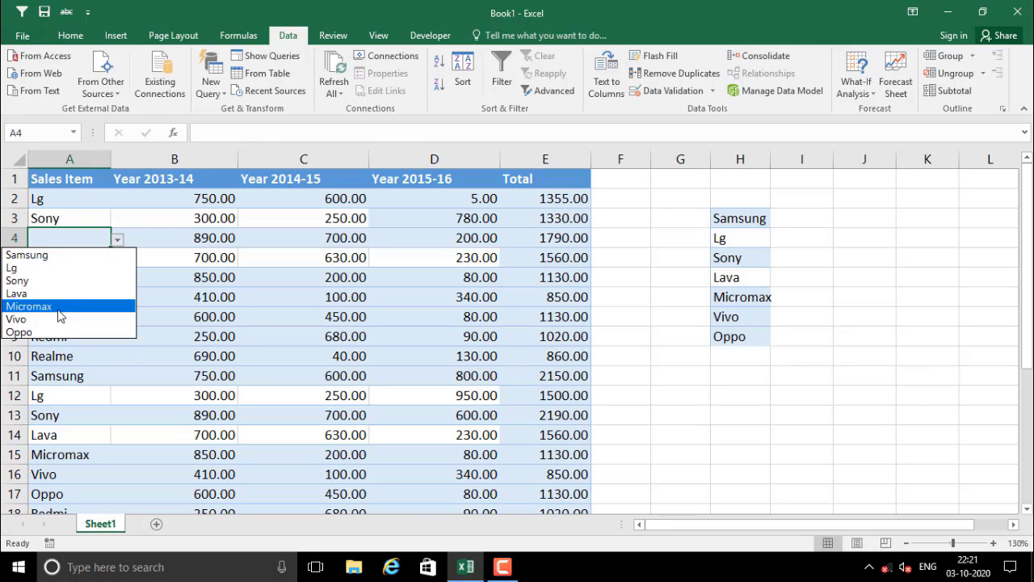
click(64, 307)
Step: Try to enter 4545 in cell A5, retry the entry several times, and cancel it
click(80, 263)
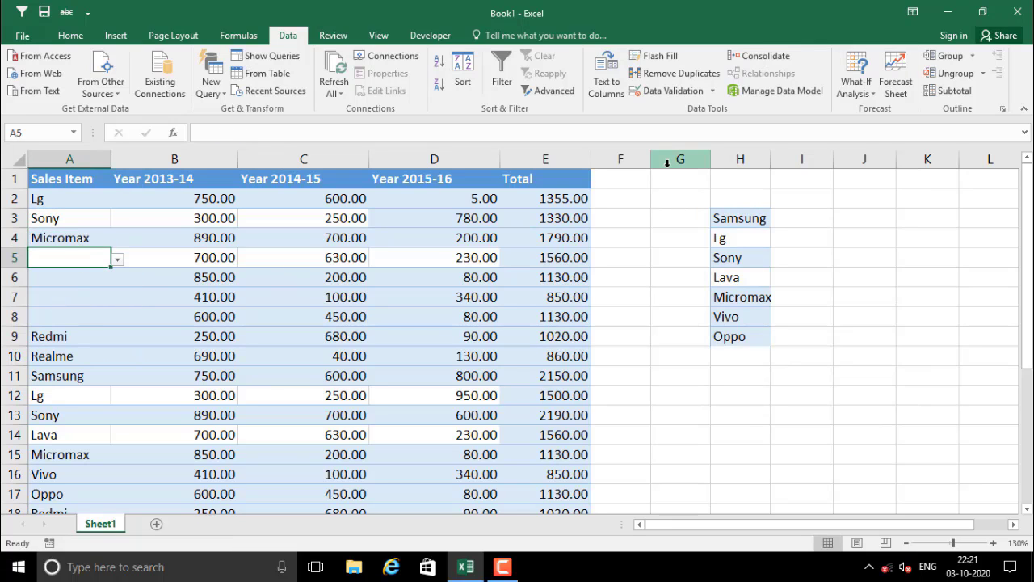
text(4545)
key(Return)
key(Return)
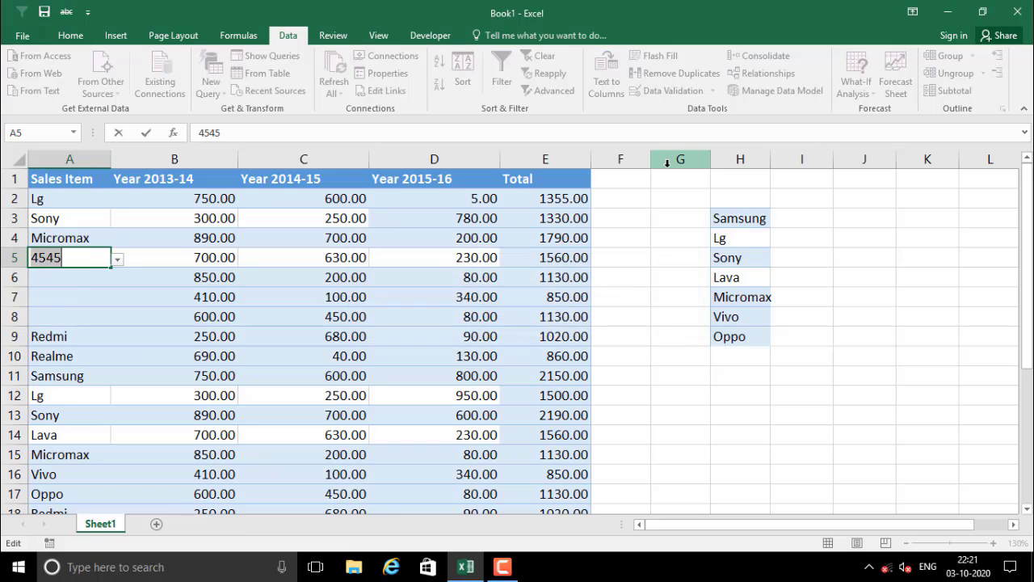
key(Return)
key(Return)
key(Return)
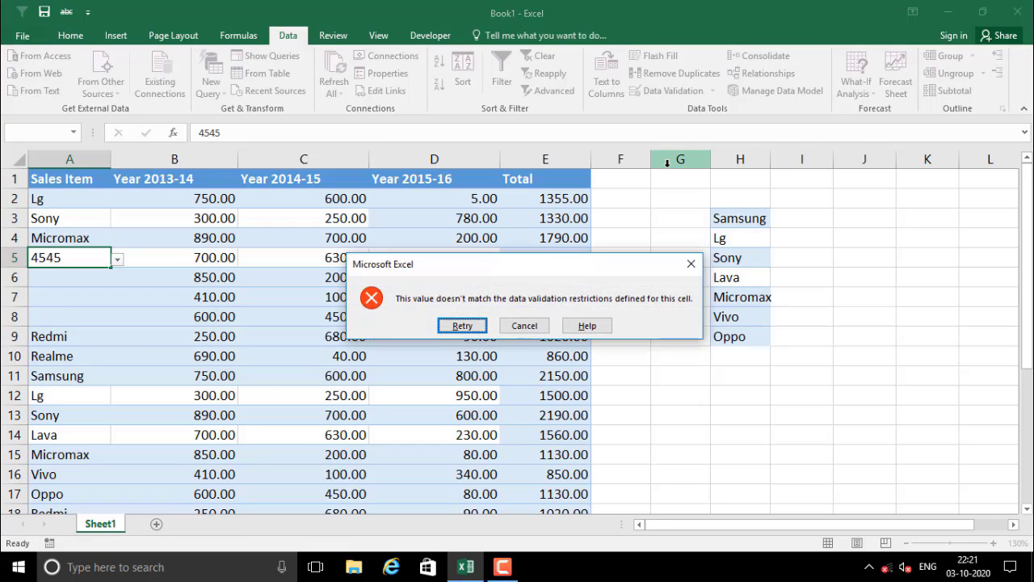
key(Tab)
key(Return)
key(Return)
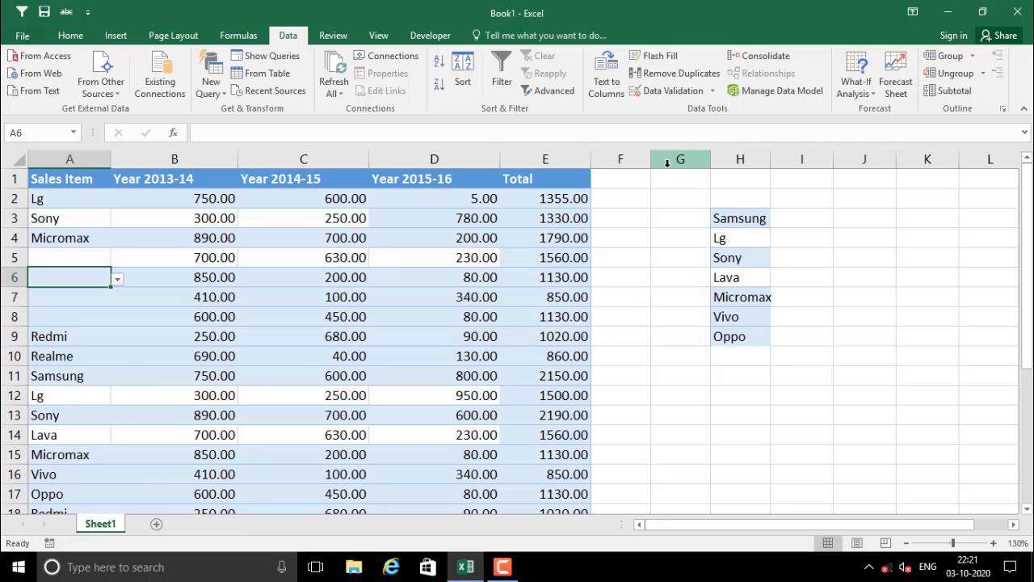
Step: Look through the available Data Validation criteria types for cell B5 and cancel without changing anything
click(65, 242)
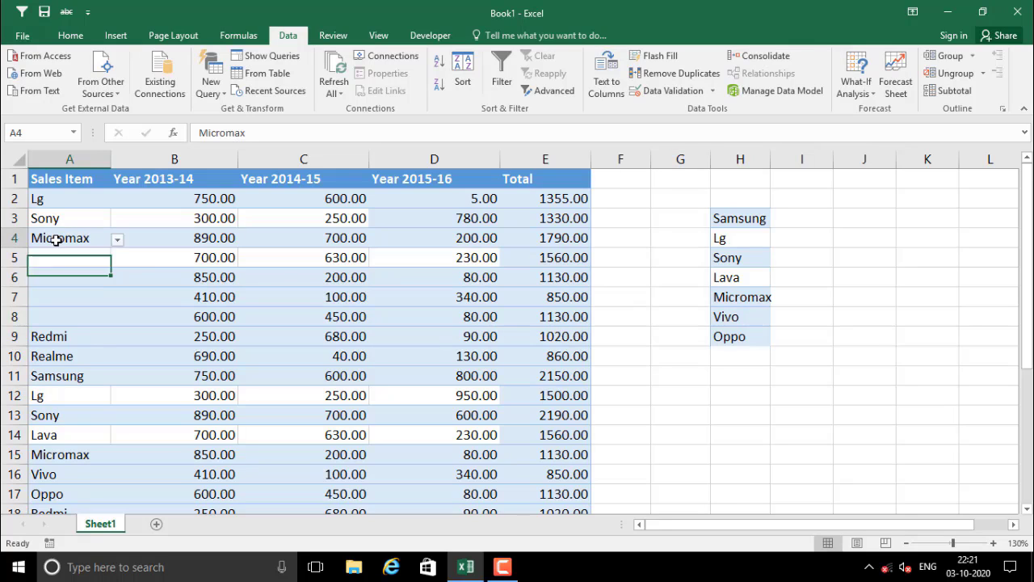
click(178, 257)
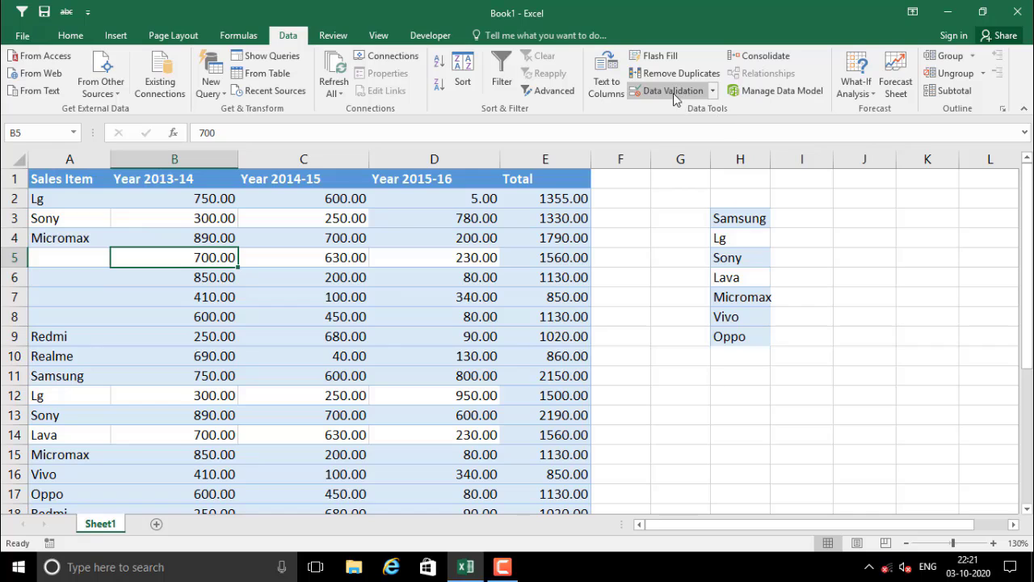
click(713, 91)
click(683, 110)
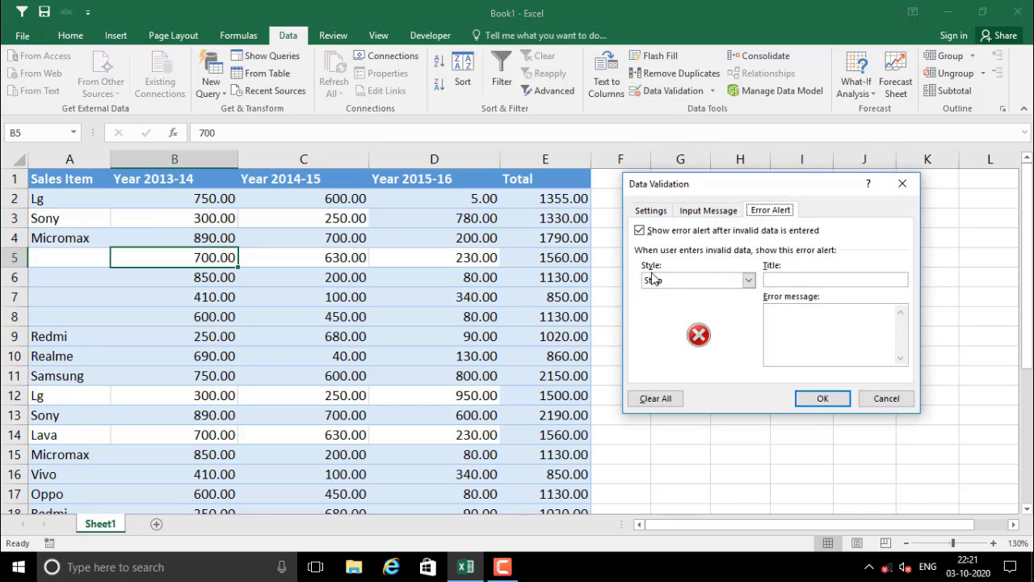
click(650, 210)
click(752, 259)
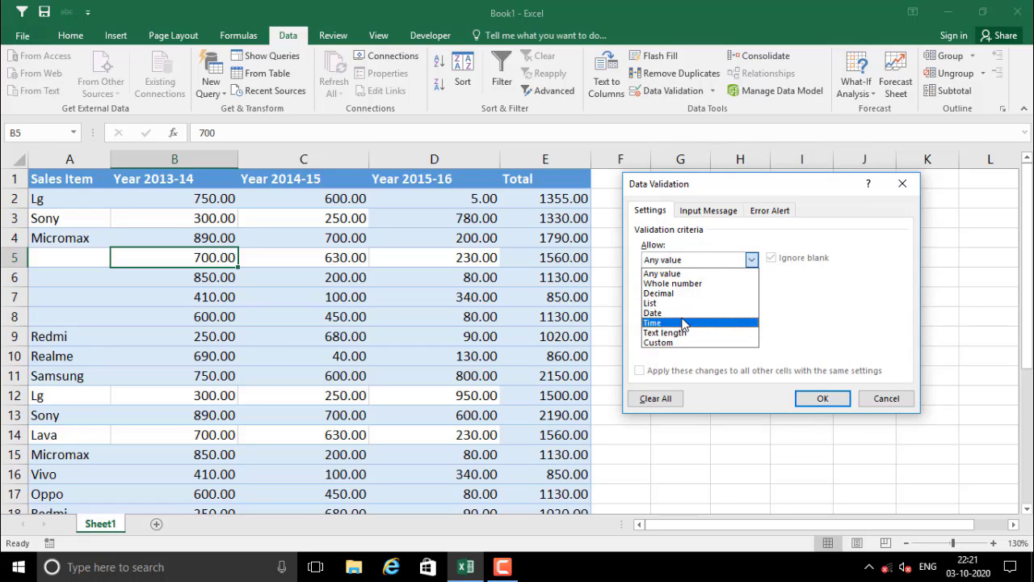
click(835, 320)
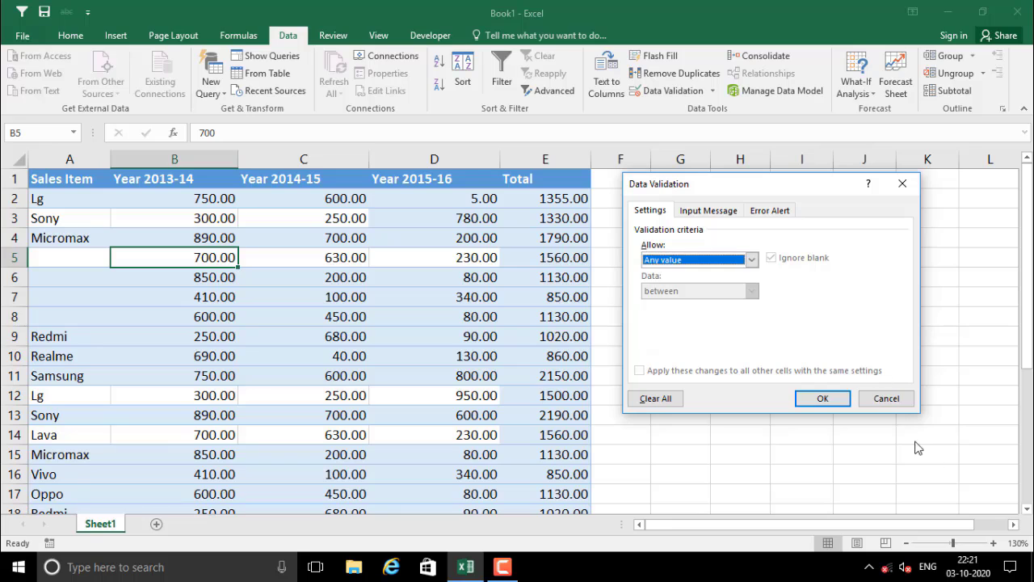
click(888, 404)
click(331, 326)
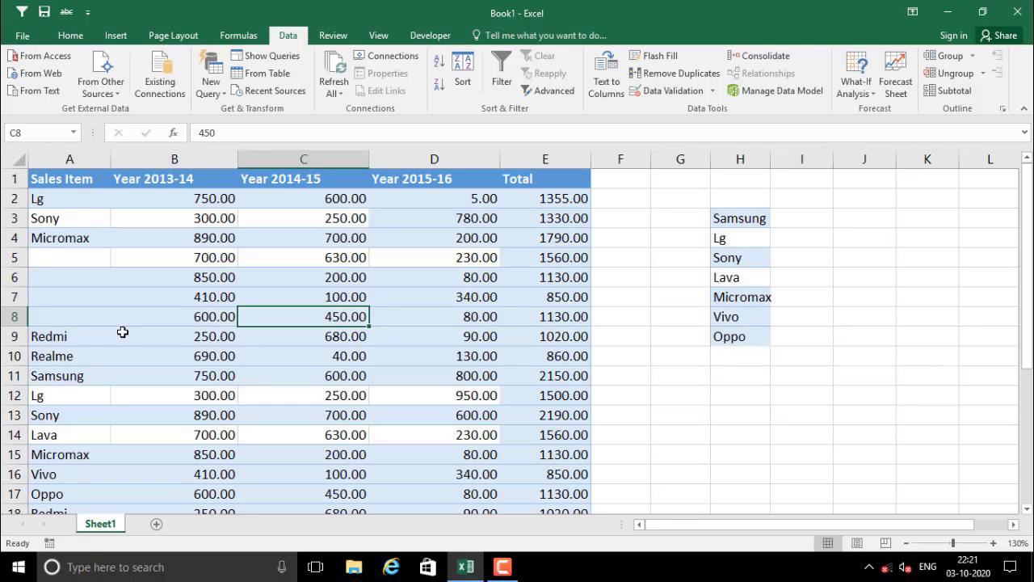
click(172, 324)
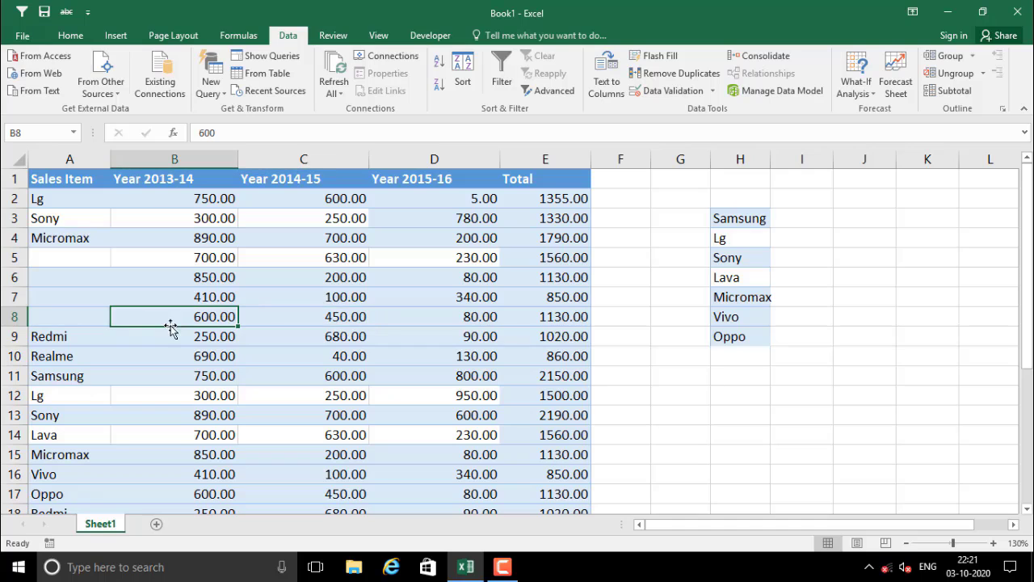
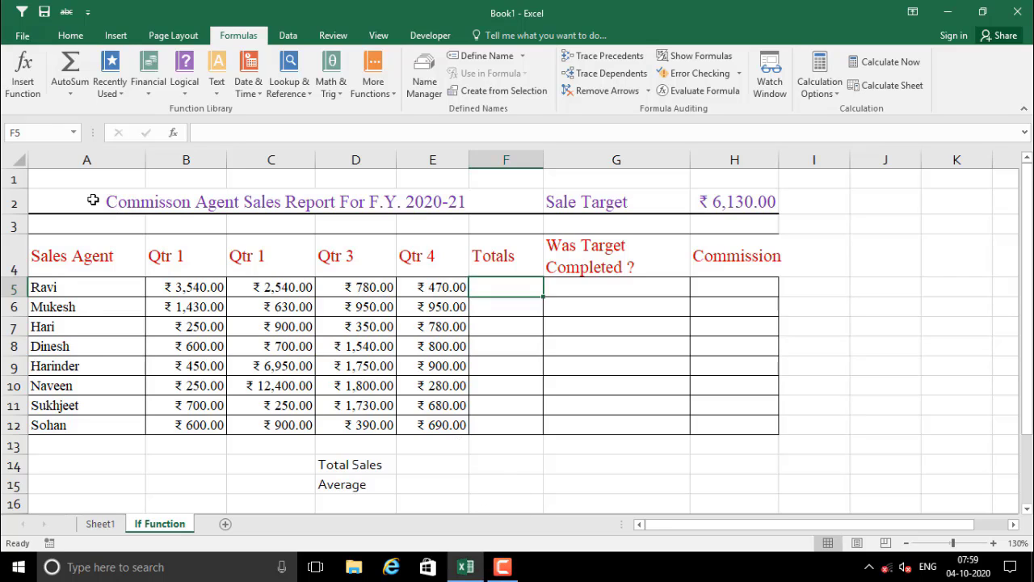
Step: Examine the commission agent sales report on the If Function sheet: title, agent names, quarter headings and sales figures in B5:E12
drag(93, 199, 733, 423)
click(370, 338)
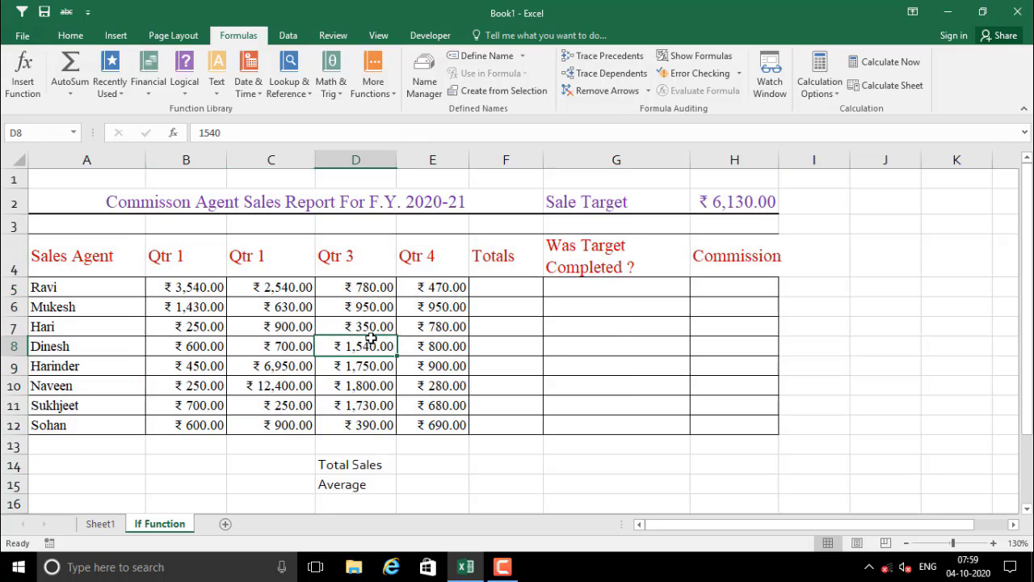
click(179, 199)
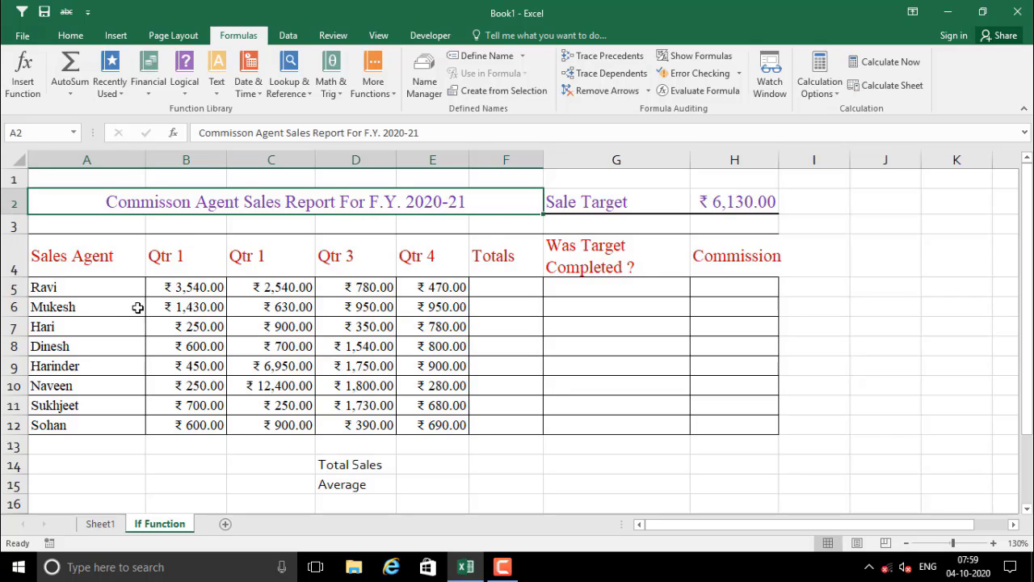
click(69, 285)
drag(69, 286, 72, 425)
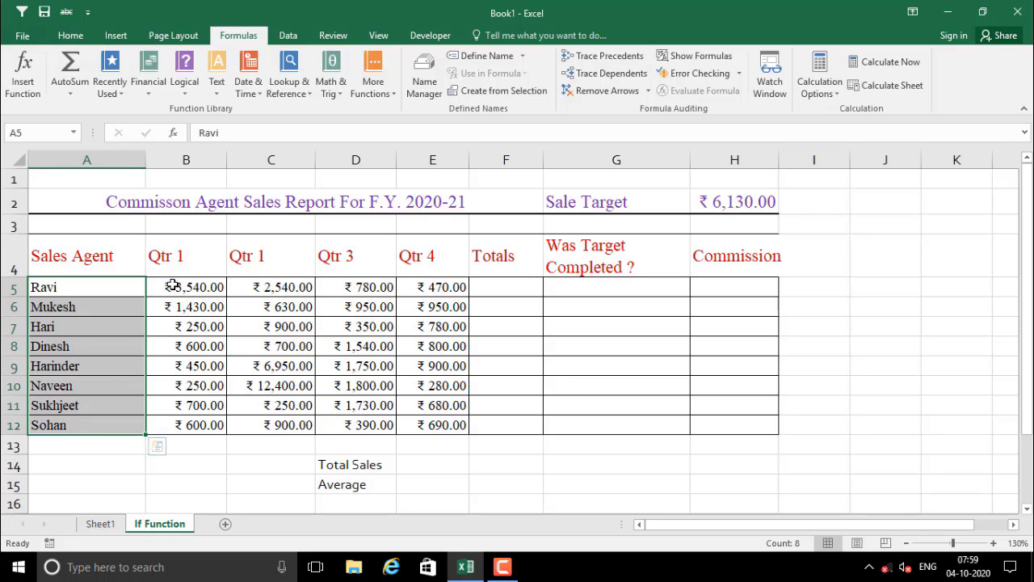
drag(173, 285, 464, 425)
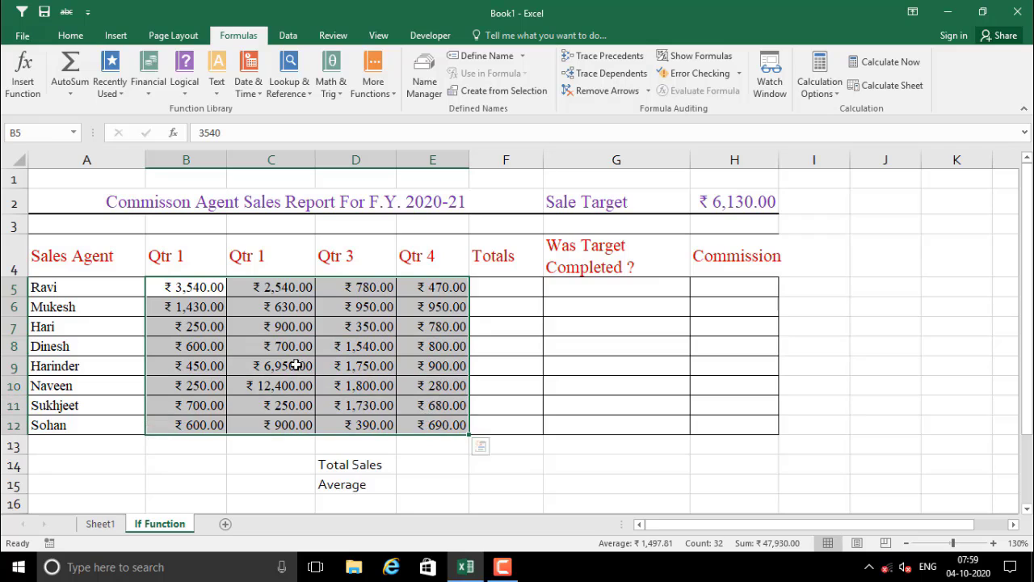
click(226, 325)
drag(195, 289, 187, 423)
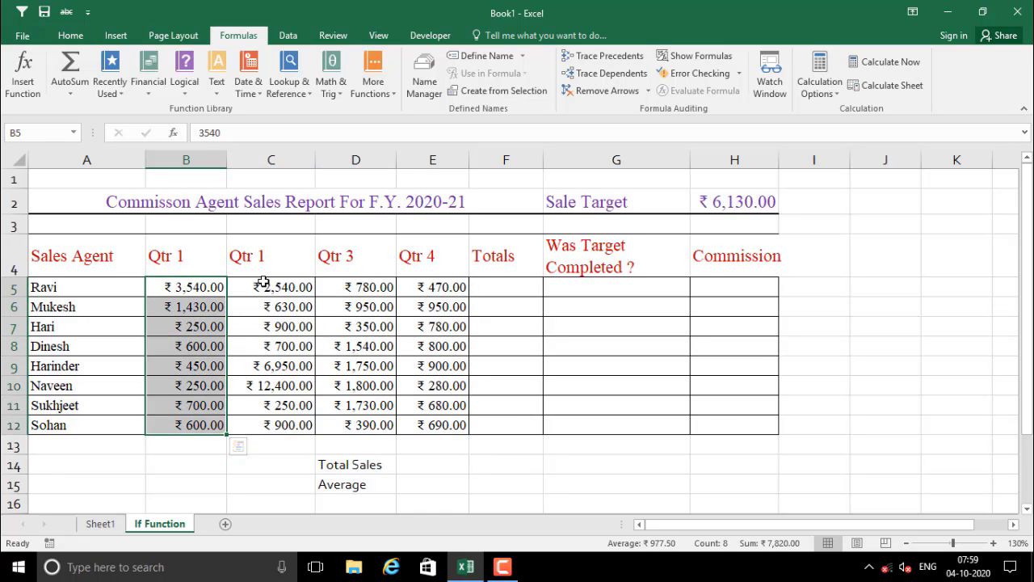
drag(263, 283, 277, 424)
drag(365, 283, 369, 422)
drag(425, 285, 430, 429)
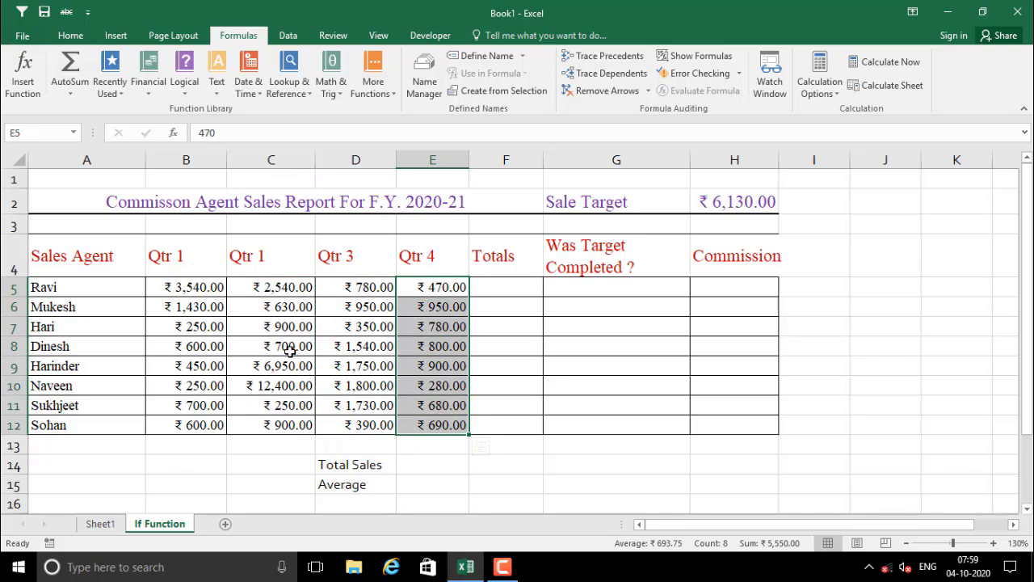
click(194, 260)
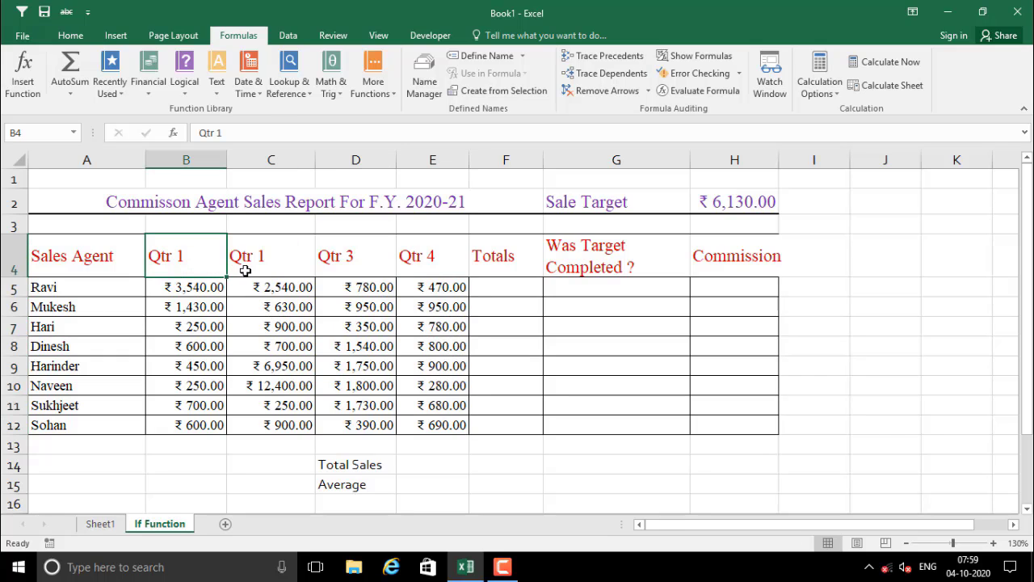
click(277, 260)
click(355, 259)
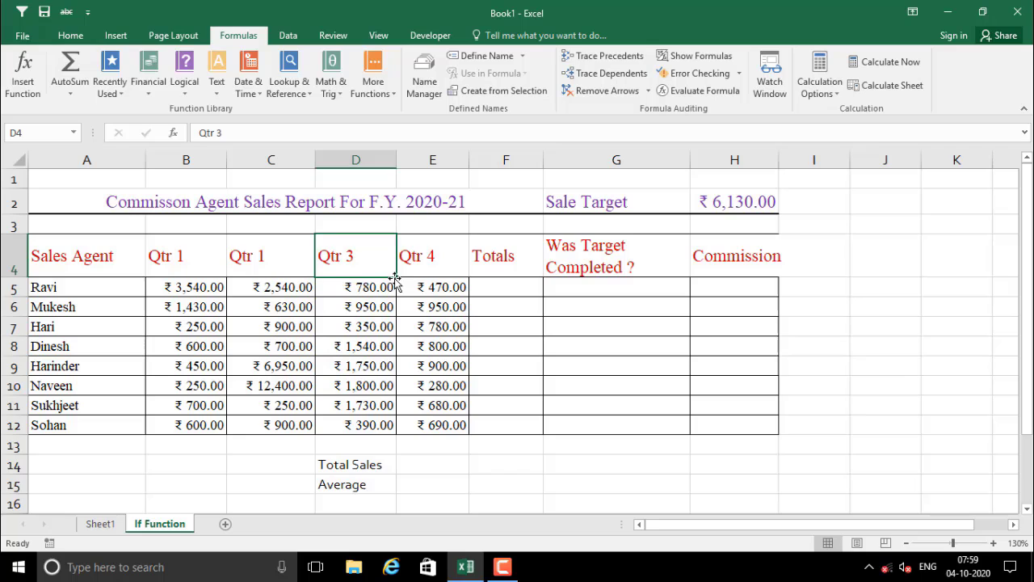
click(439, 265)
drag(191, 262, 428, 266)
drag(206, 288, 428, 404)
drag(44, 299, 81, 405)
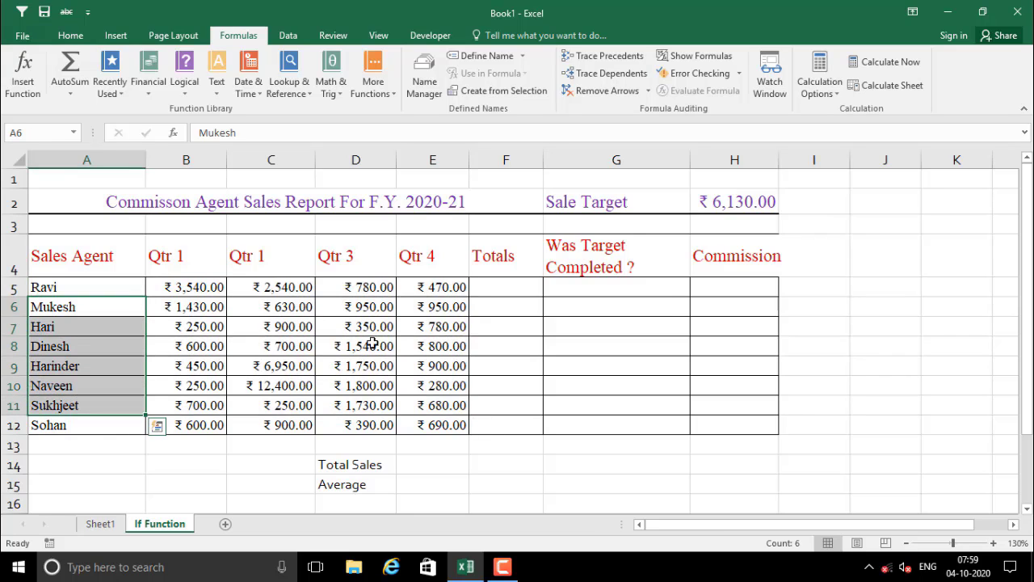
Step: Total B5:E5 in cell F5 with AutoSum and fill the formula down to F12
click(500, 282)
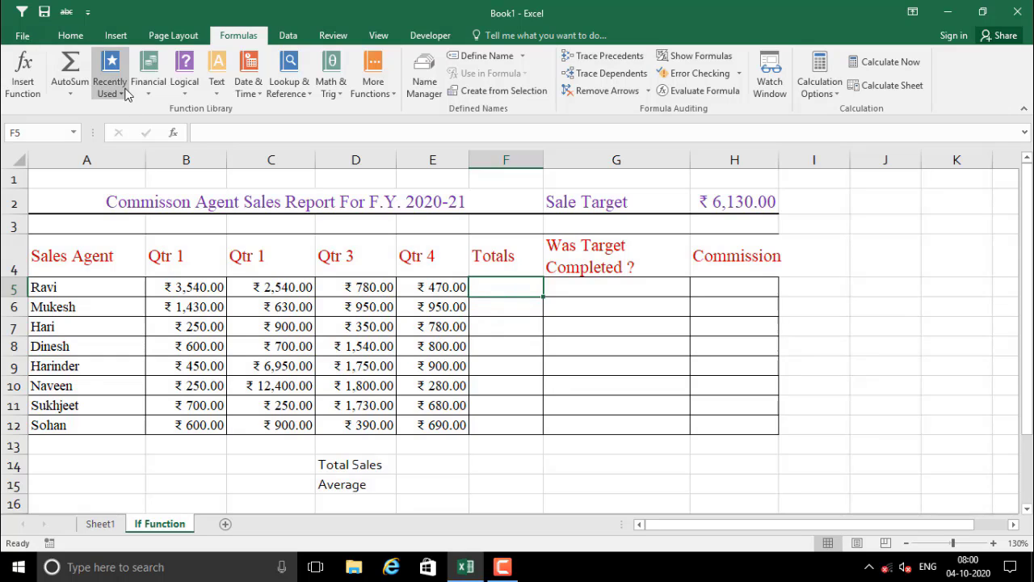
click(70, 35)
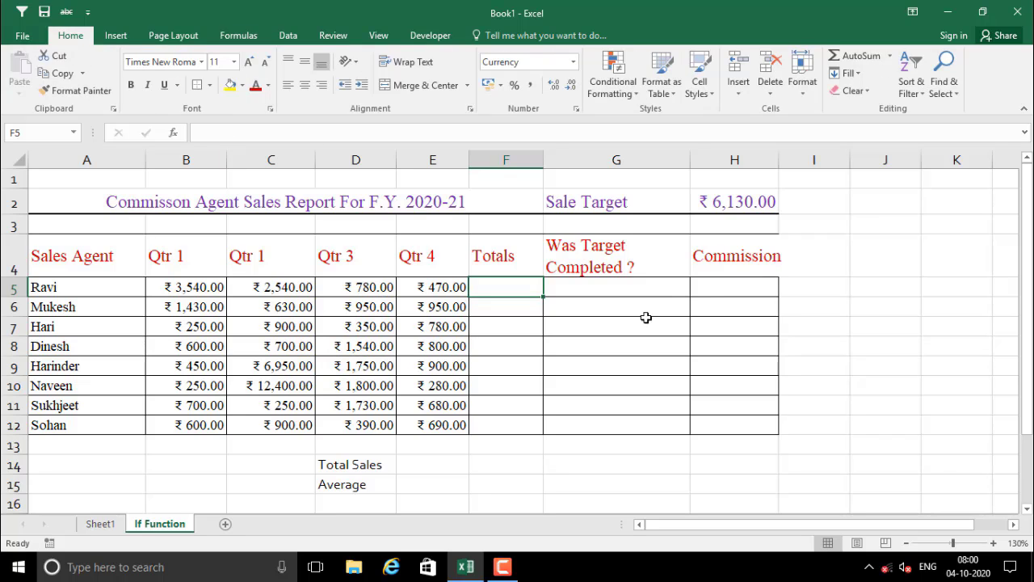
click(852, 55)
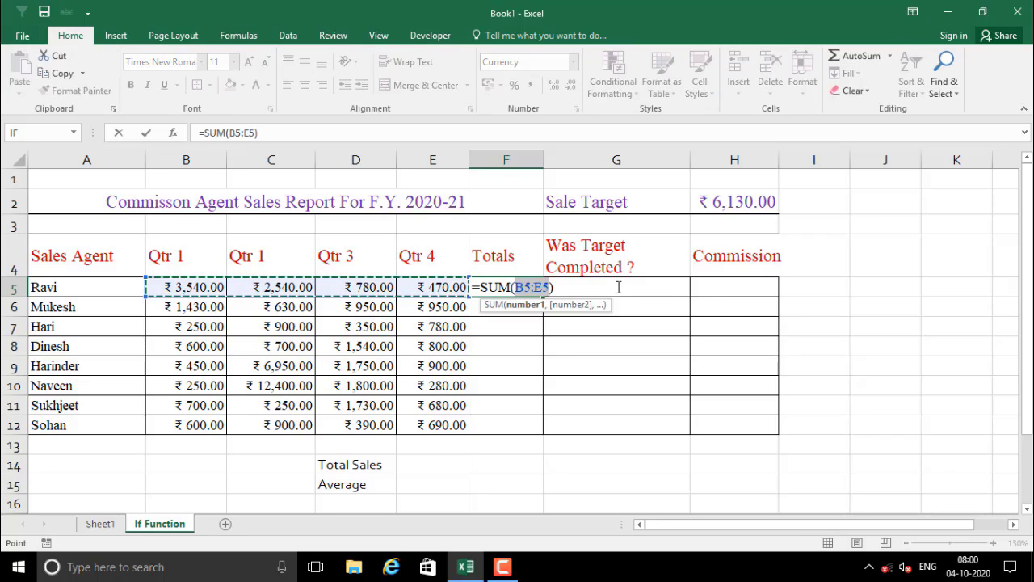
key(Return)
click(528, 287)
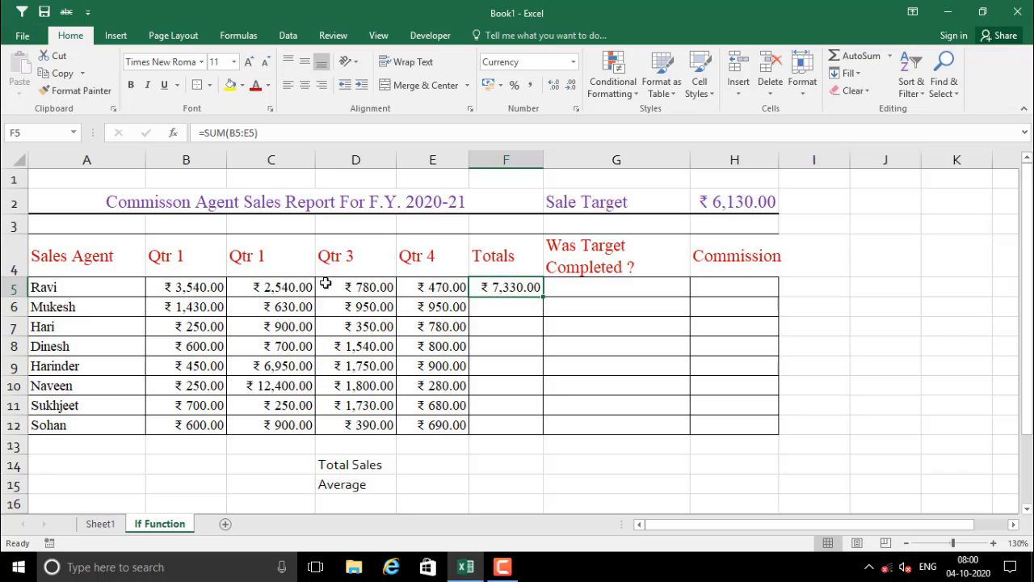
drag(198, 286, 545, 433)
click(503, 287)
Step: Inspect the cell references used by the copied SUM formula in cell F11
click(519, 406)
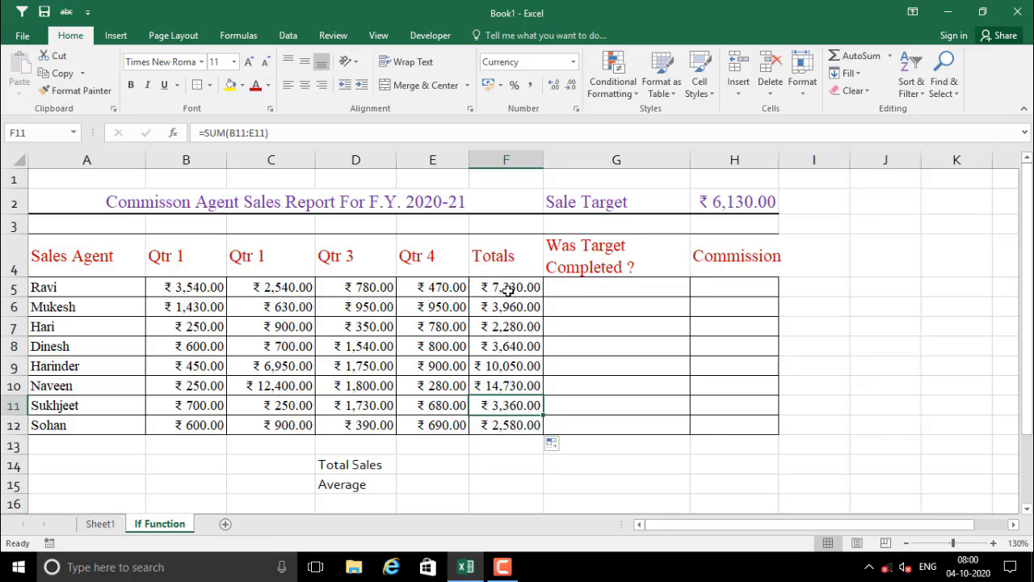
double_click(503, 407)
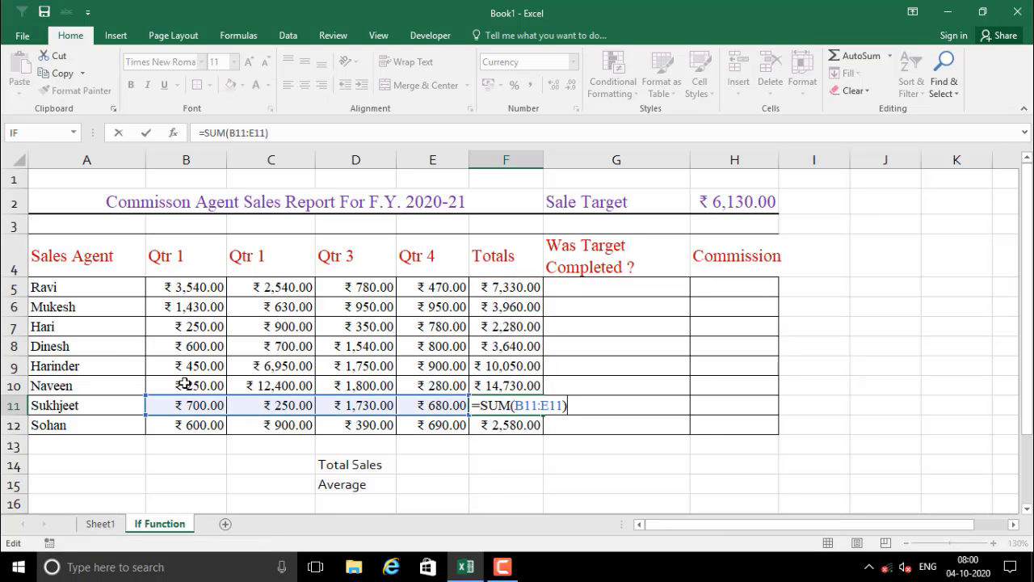
click(489, 428)
click(518, 409)
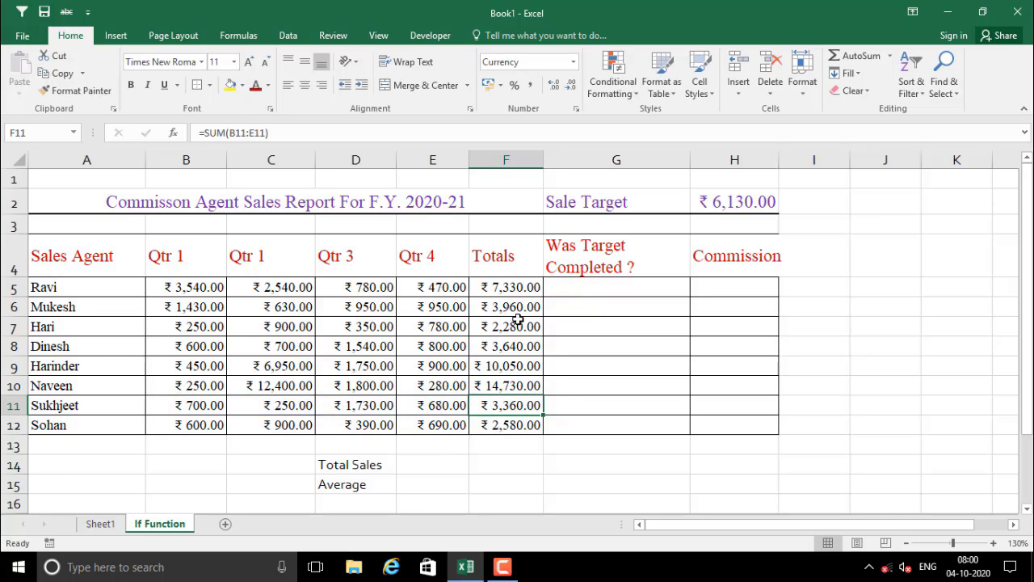
Step: Clear the SUM formulas from the Totals cells F5:F12
drag(508, 290, 509, 433)
key(Delete)
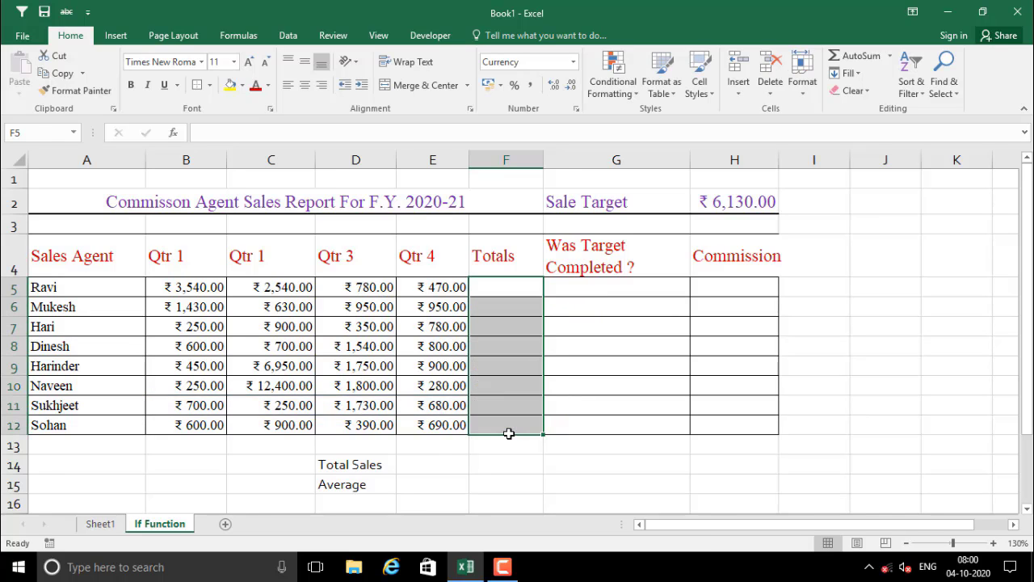
click(526, 324)
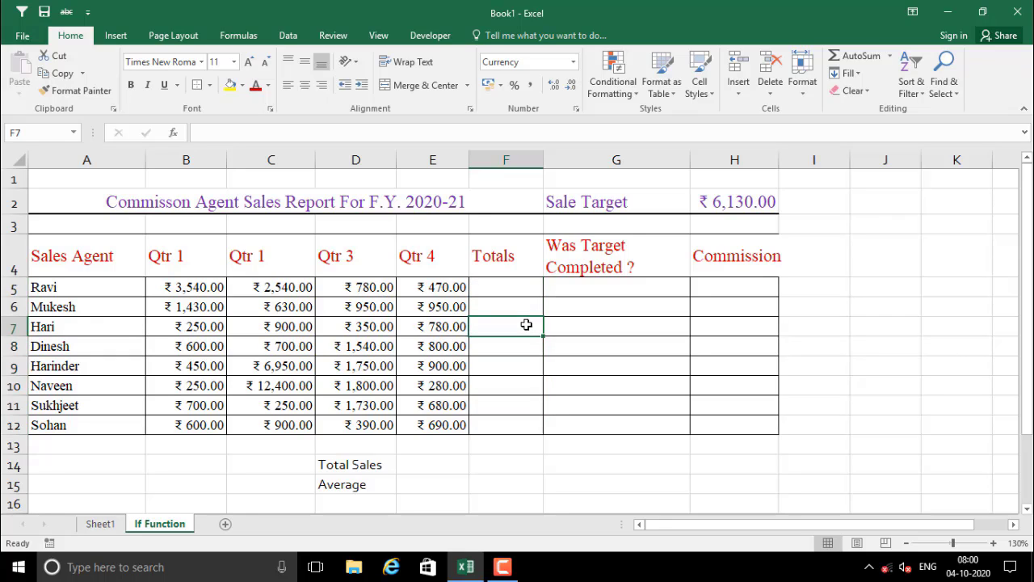
Step: Review the first agent's quarterly figures in B5:E5 and the Totals cells for the first two agents
click(496, 307)
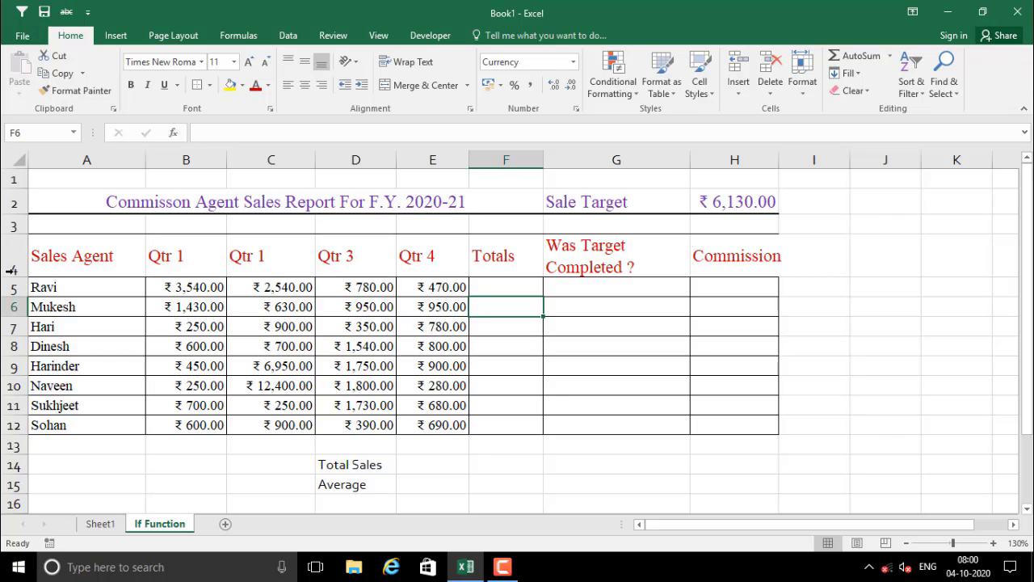
click(89, 288)
drag(210, 287, 452, 287)
click(513, 287)
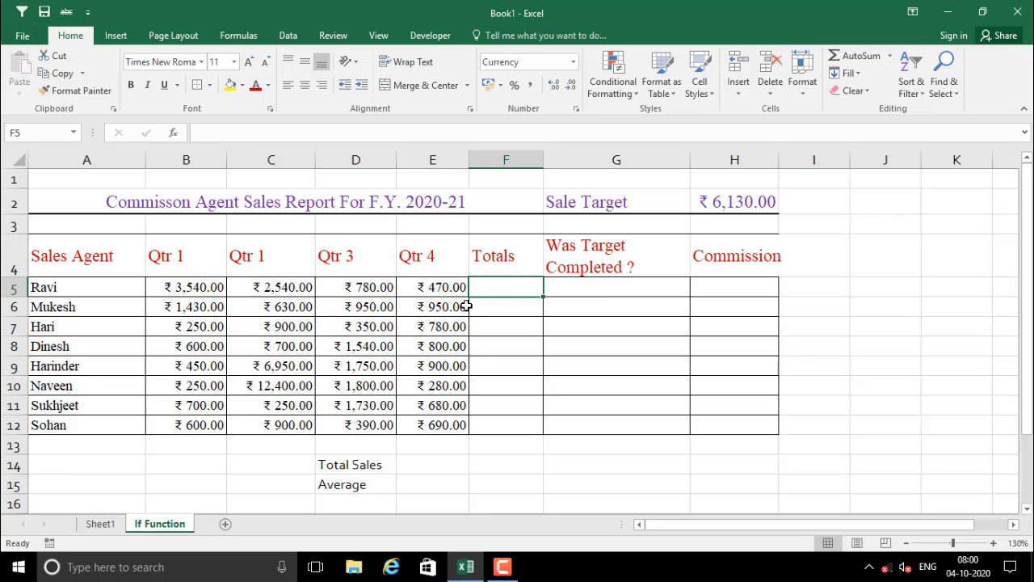
click(187, 287)
click(257, 291)
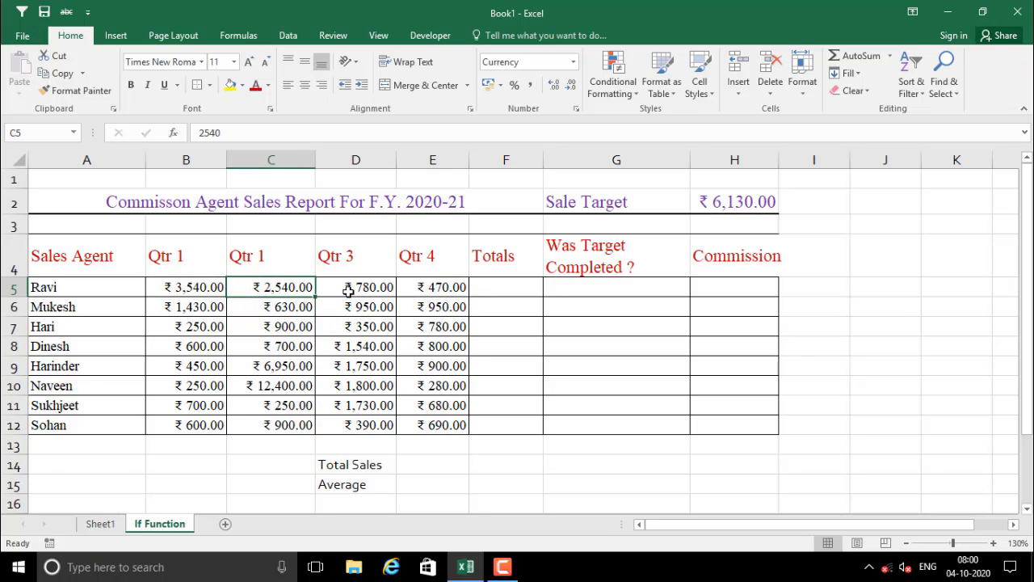
click(347, 291)
click(431, 291)
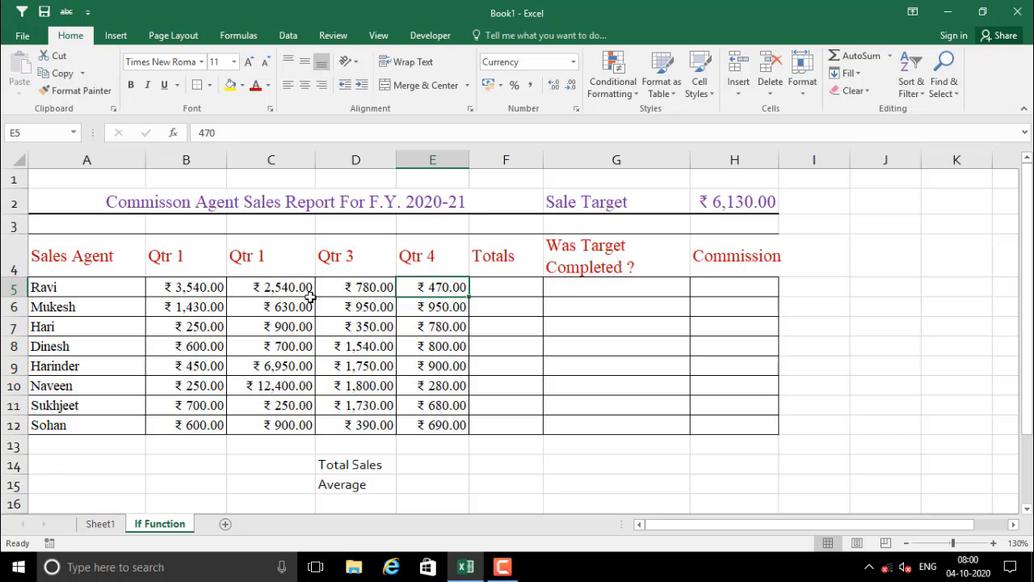
click(90, 308)
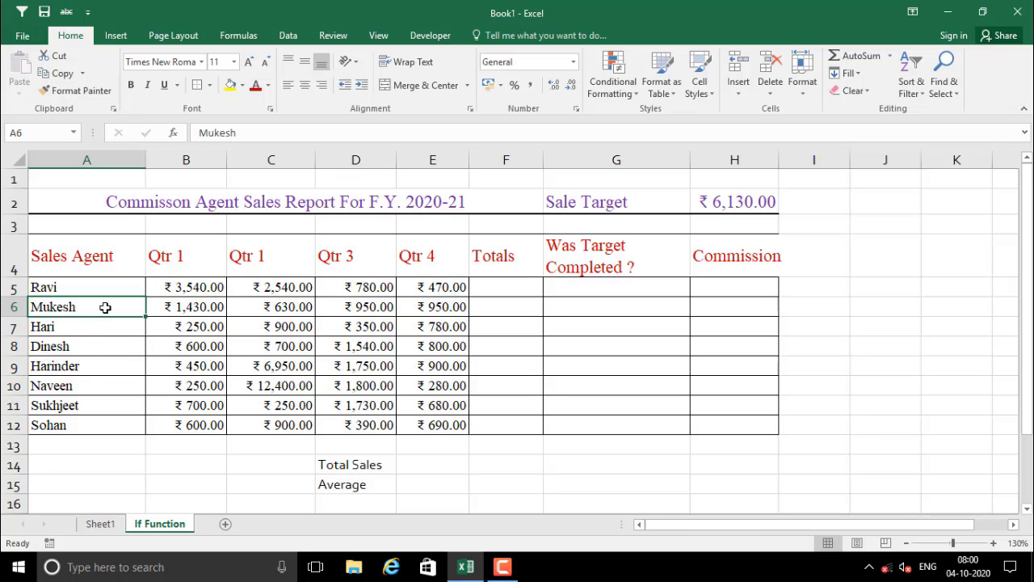
click(506, 309)
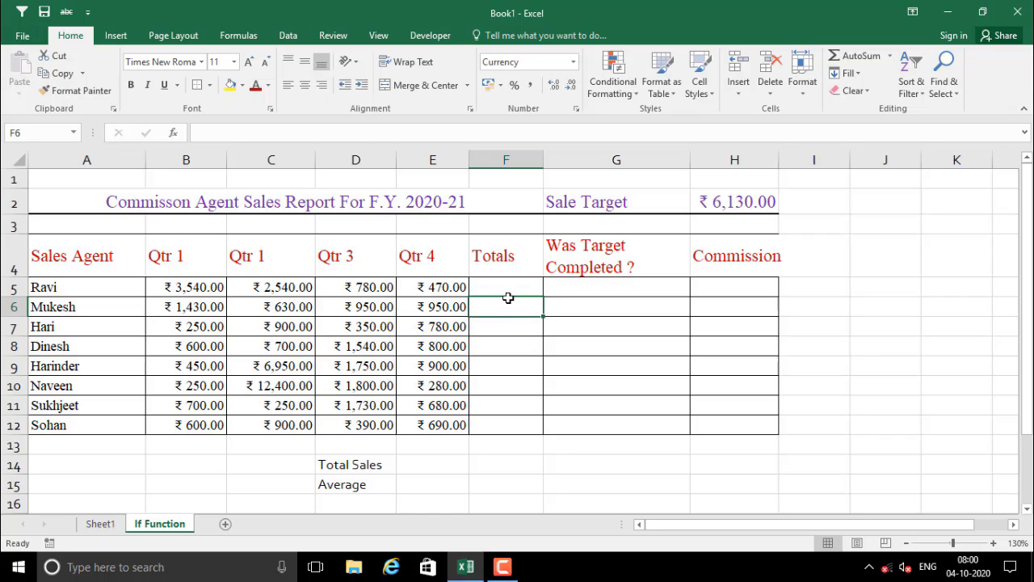
Step: Define a workbook-scoped name, using the first sales agent's name, that refers to ='If Function'!$B$5:$E$5
click(501, 287)
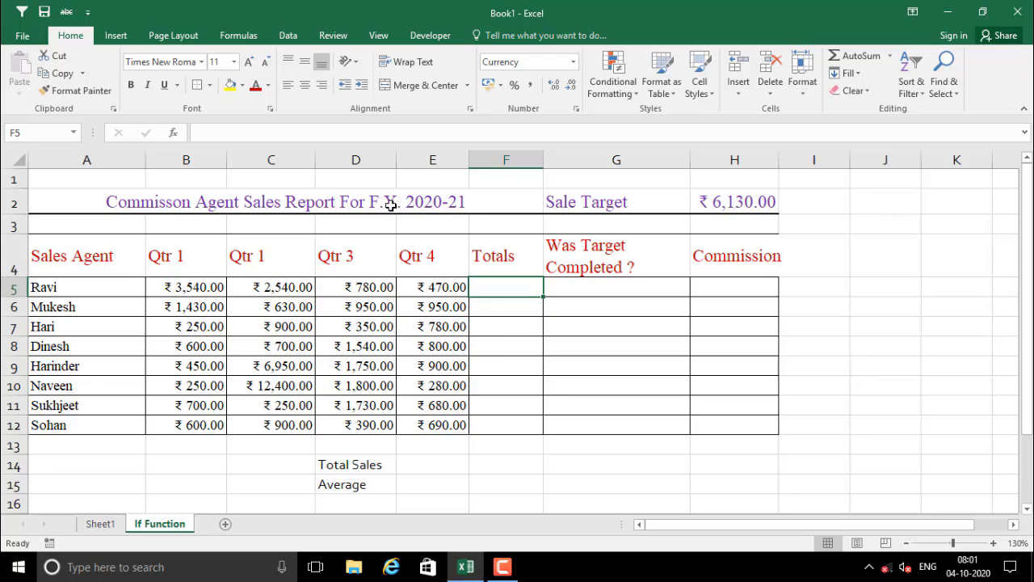
click(240, 37)
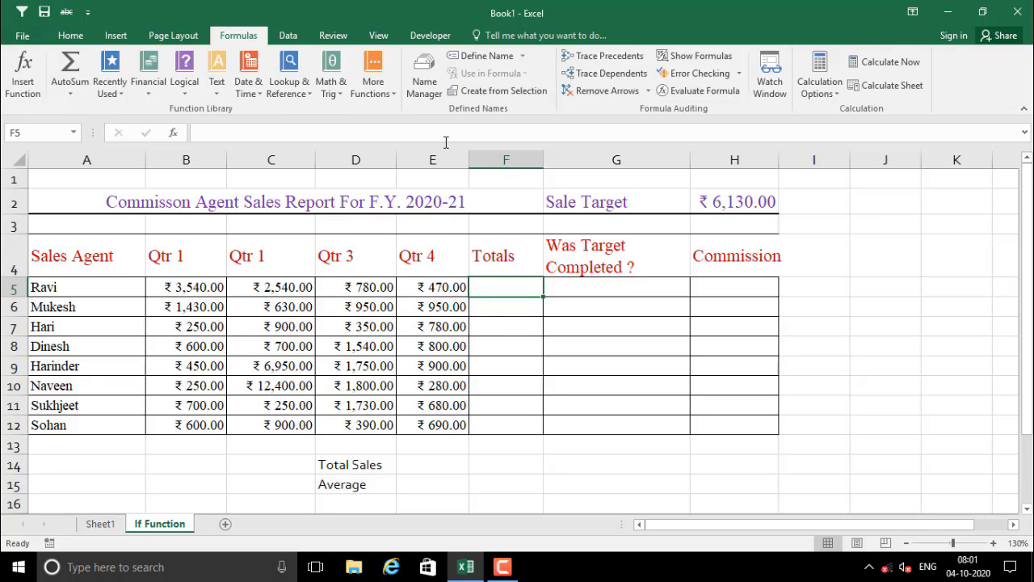
click(522, 55)
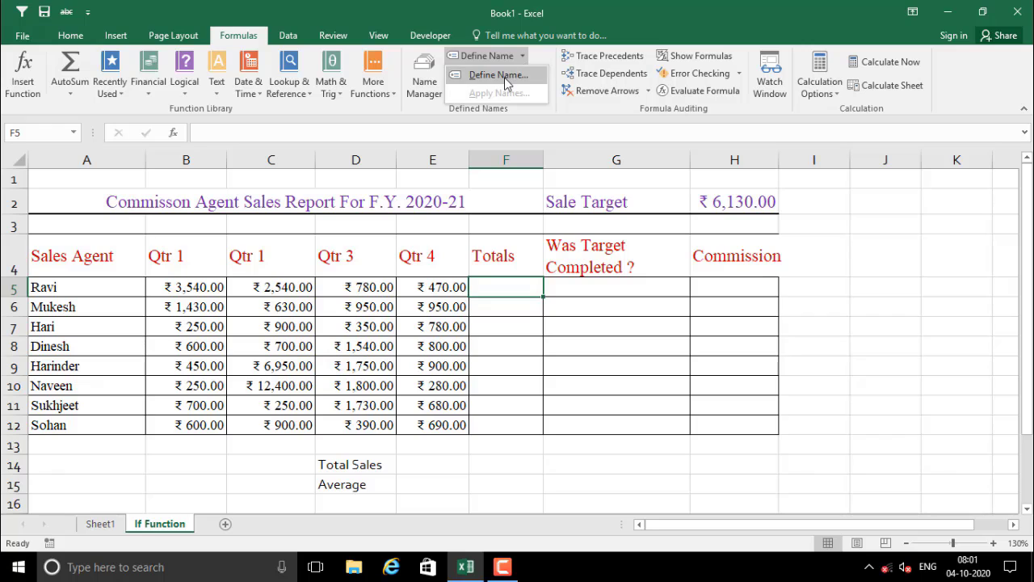
click(506, 76)
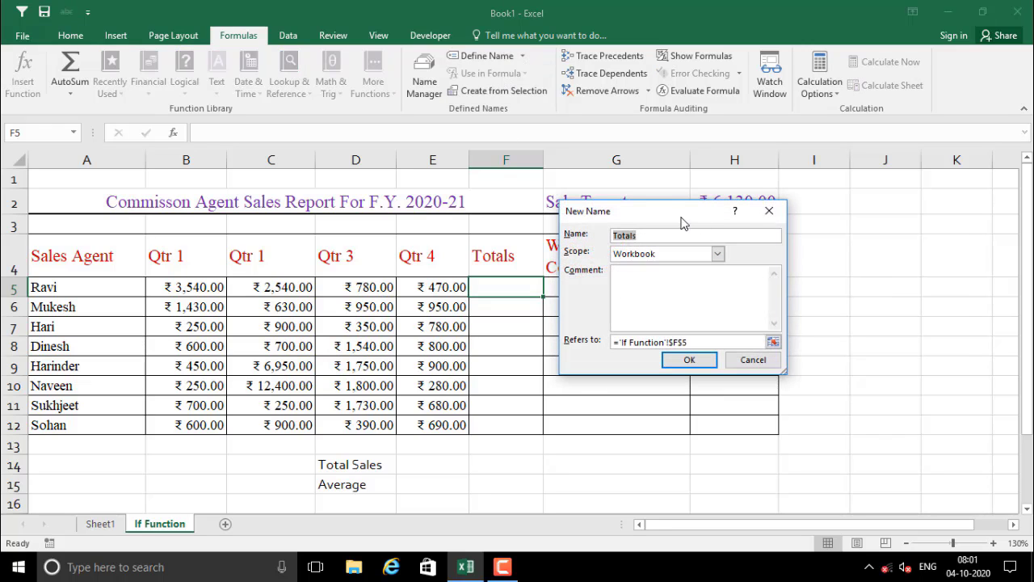
drag(681, 222, 852, 247)
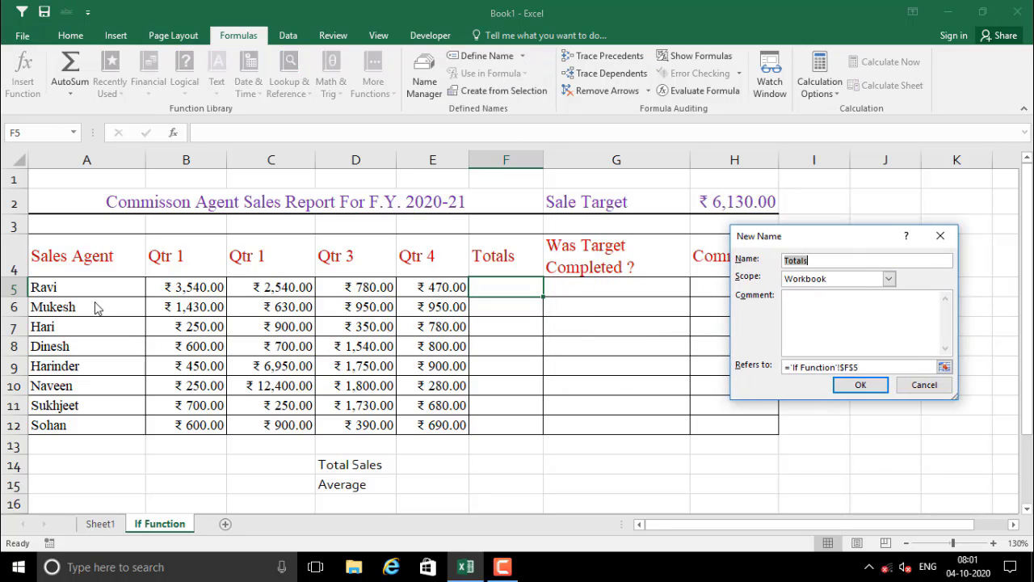
text(Ravi)
click(944, 367)
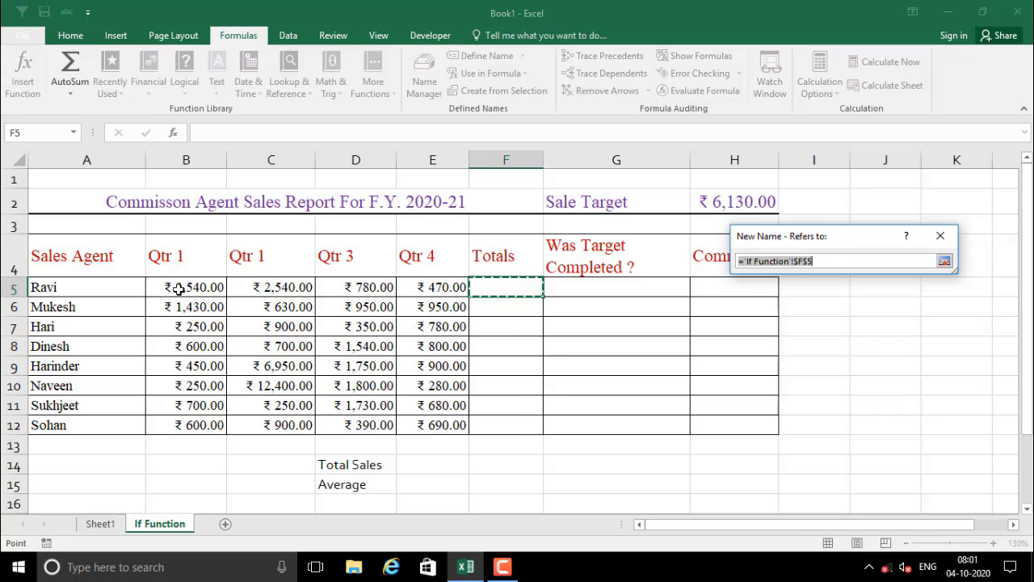
drag(160, 286, 414, 289)
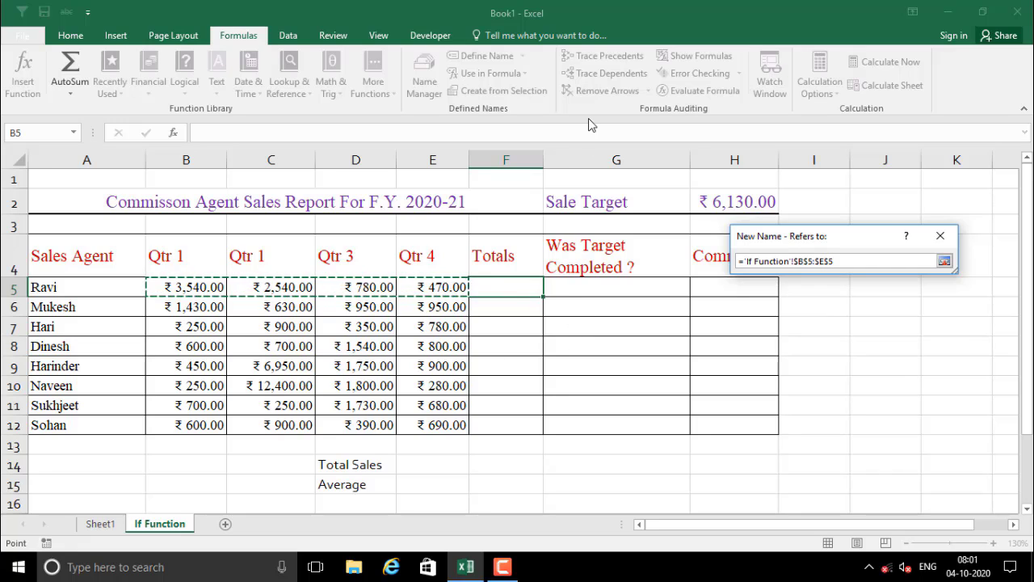
key(Return)
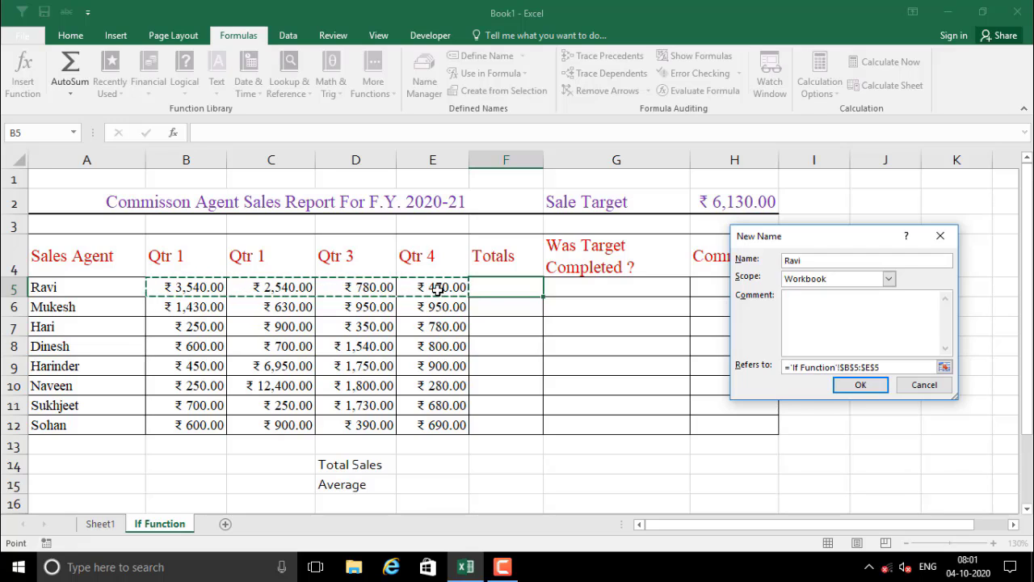
click(854, 388)
click(496, 326)
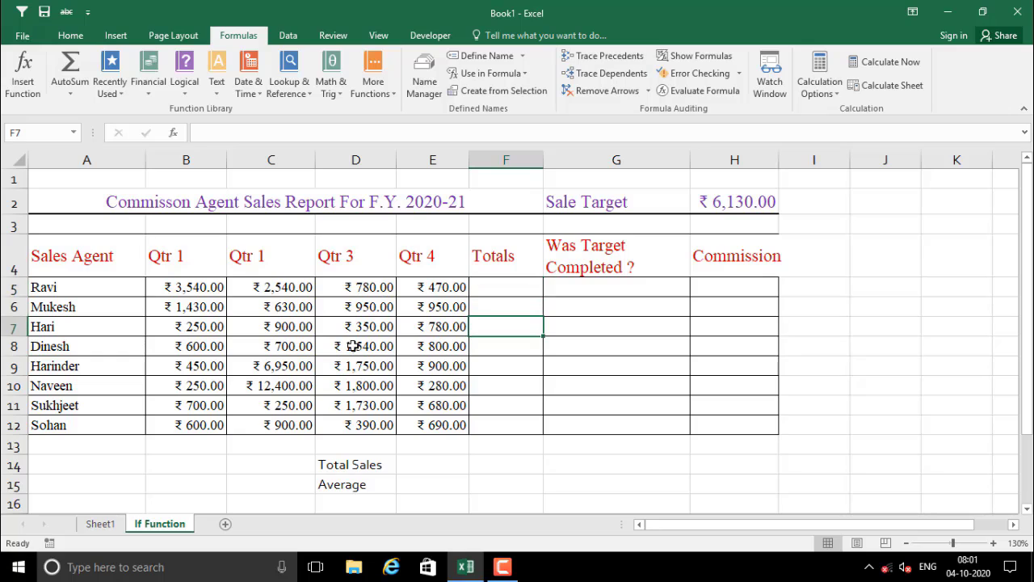
Step: Total the first agent's quarterly sales in F5 with a SUM formula that uses the agent's existing defined name as its argument
click(489, 288)
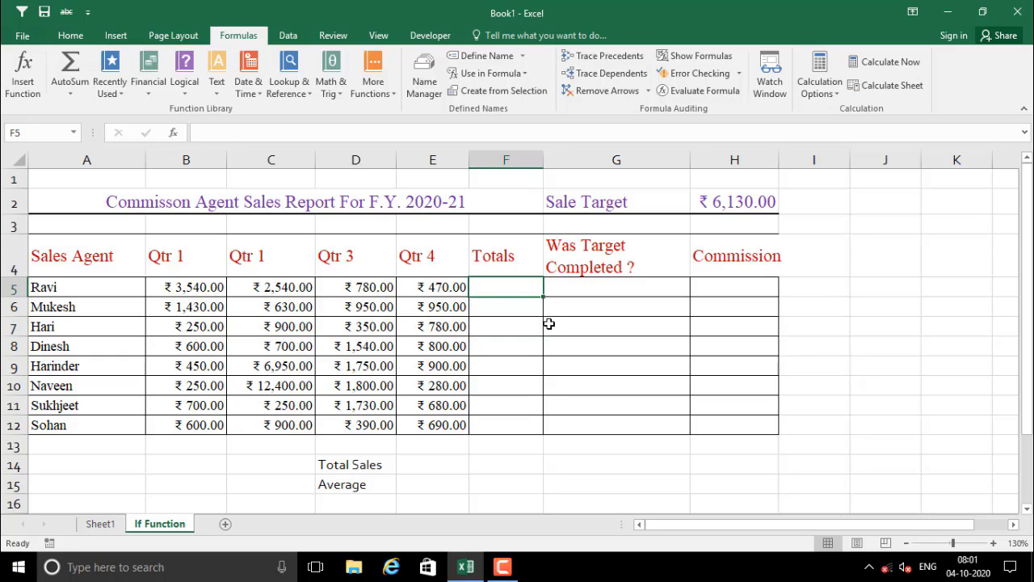
text(=)
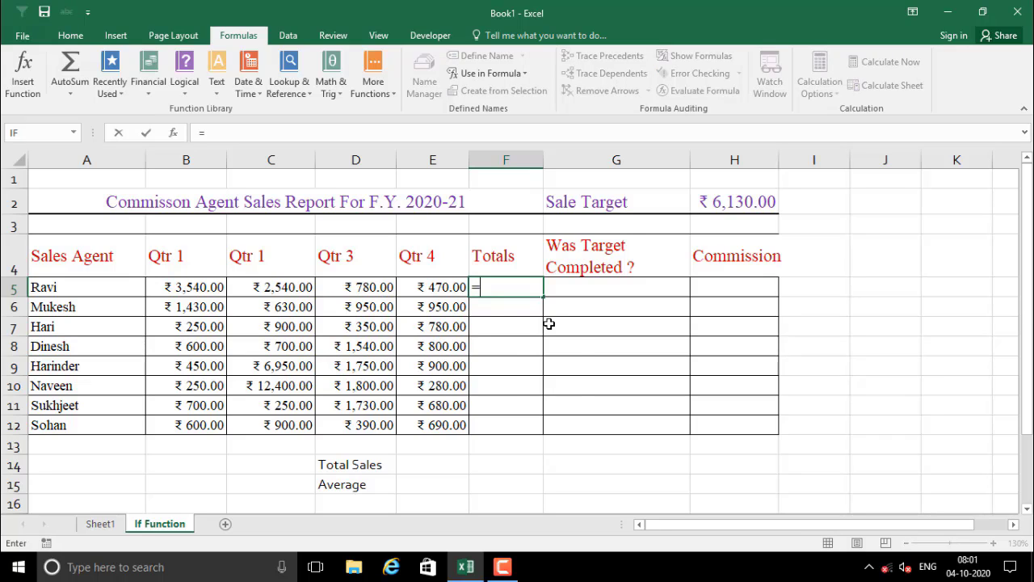
text(sum)
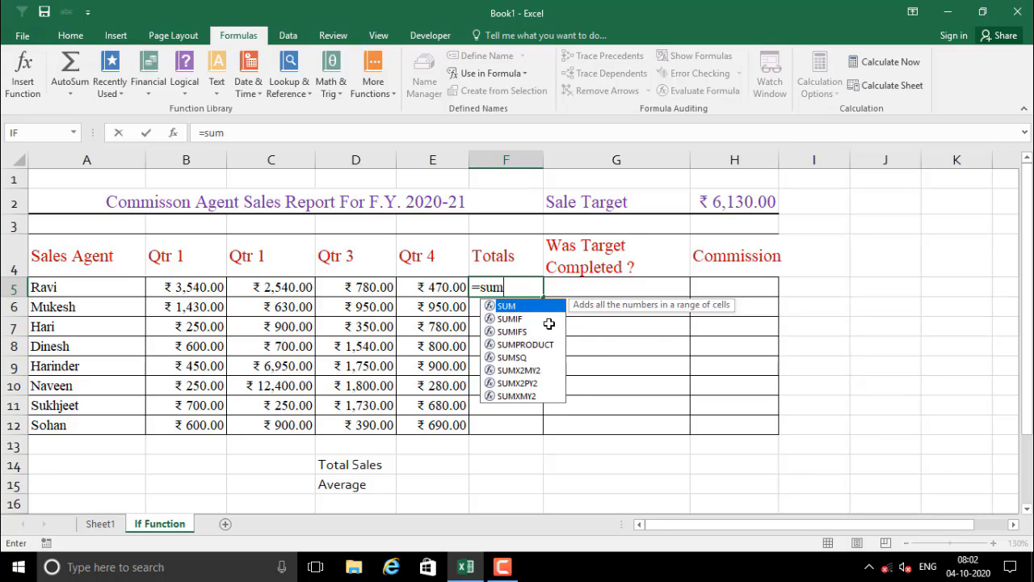
text(()
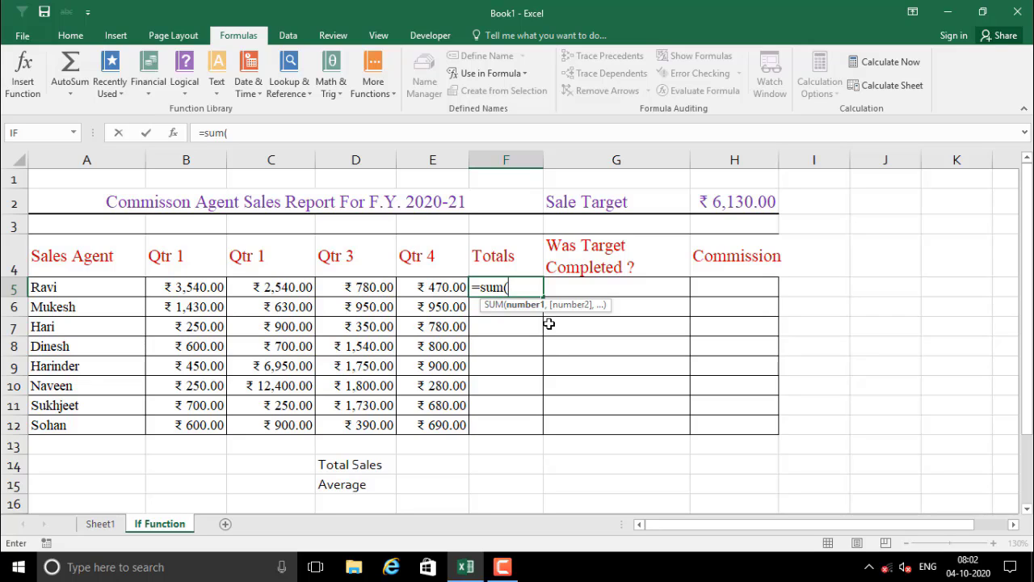
key(F3)
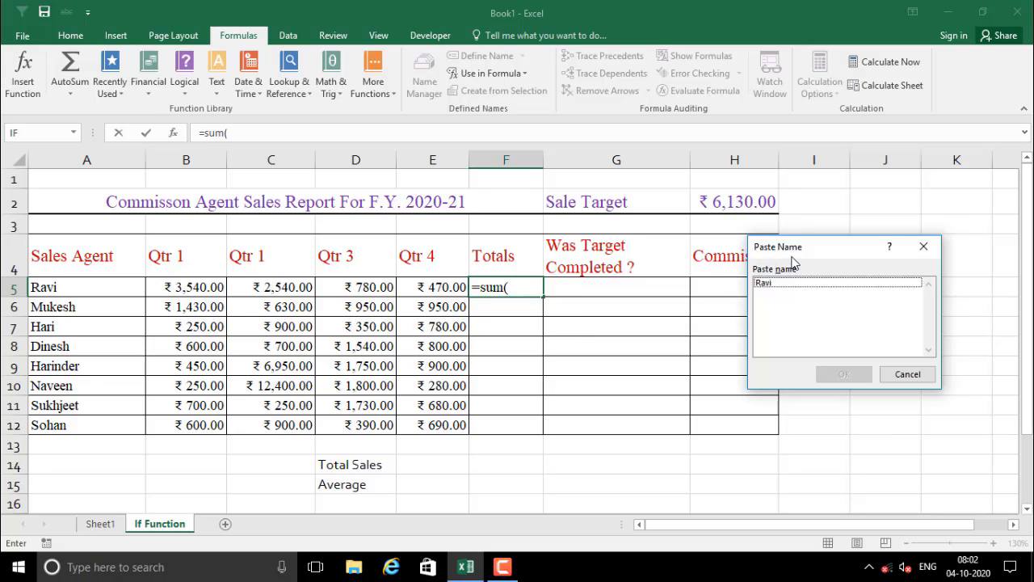
drag(816, 248, 781, 196)
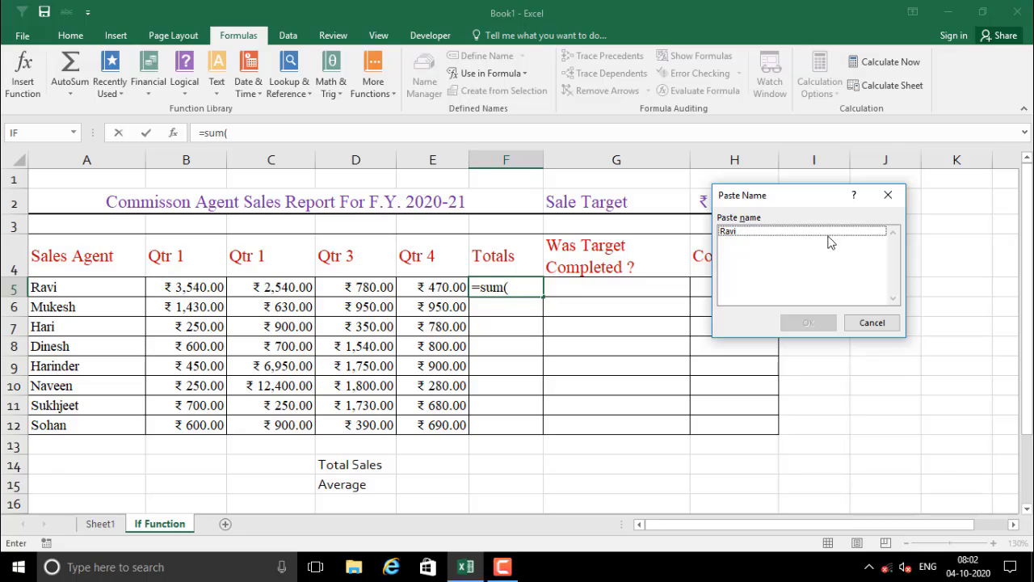
click(736, 232)
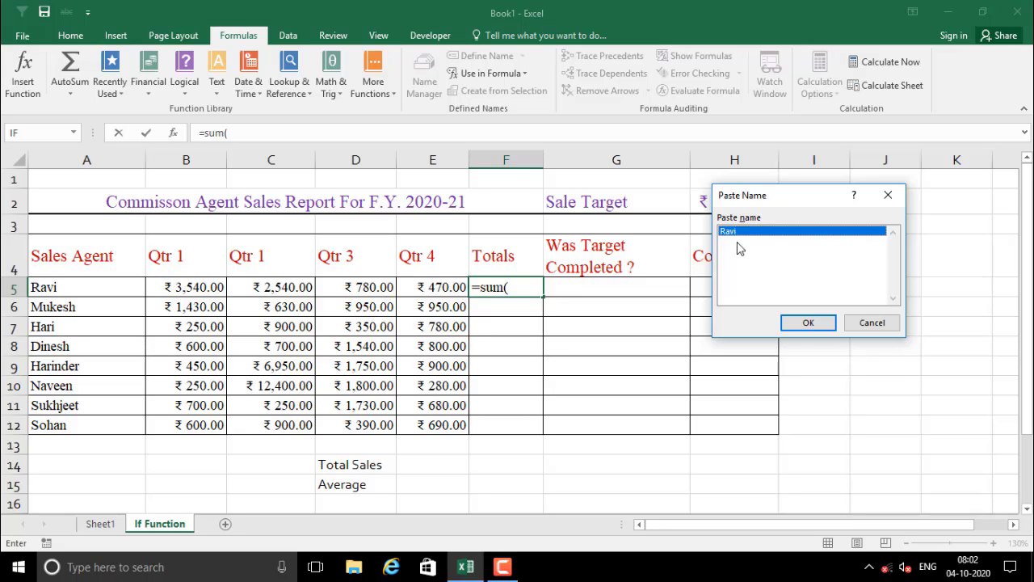
click(808, 322)
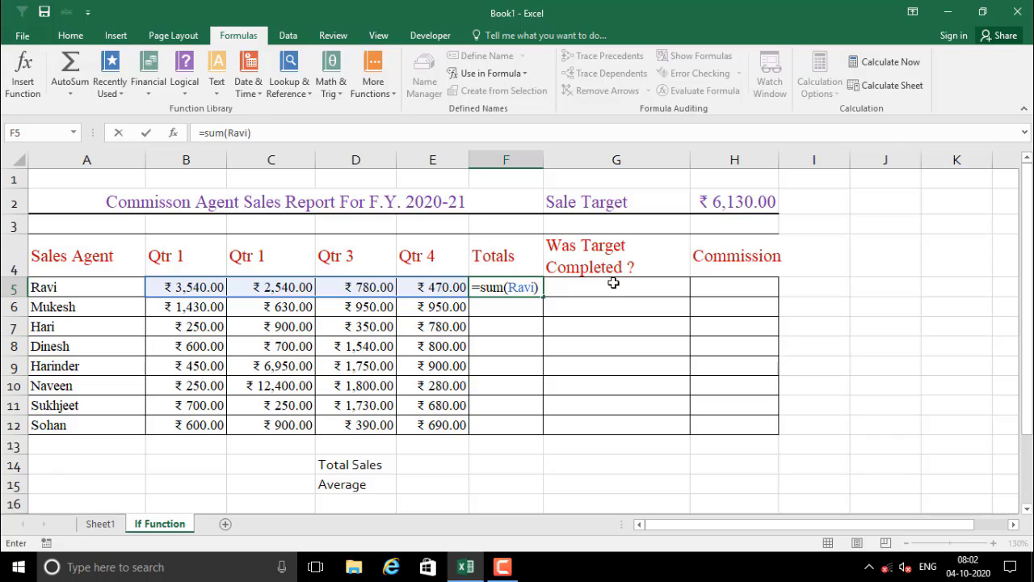
key(Return)
click(517, 289)
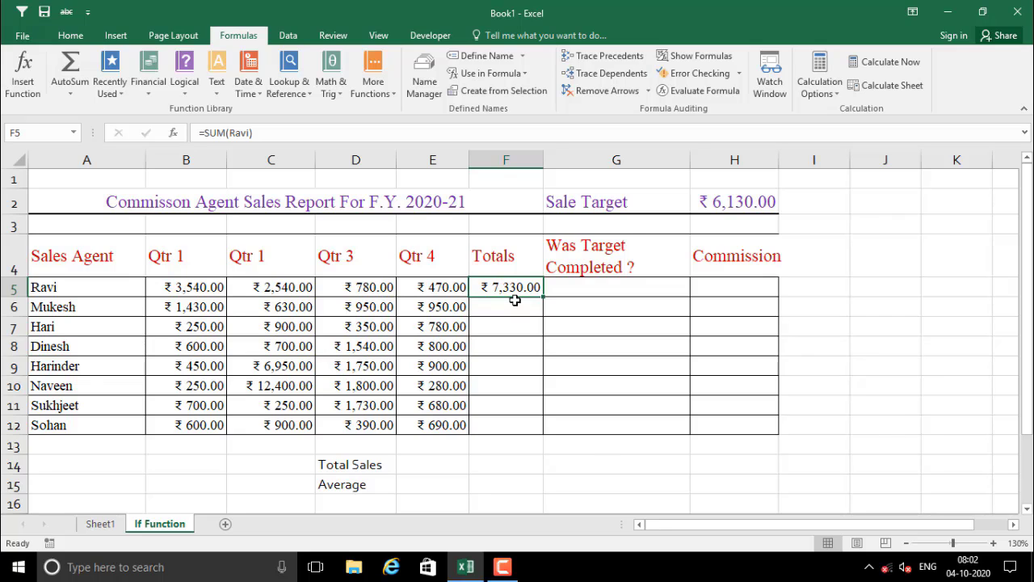
drag(174, 288, 413, 290)
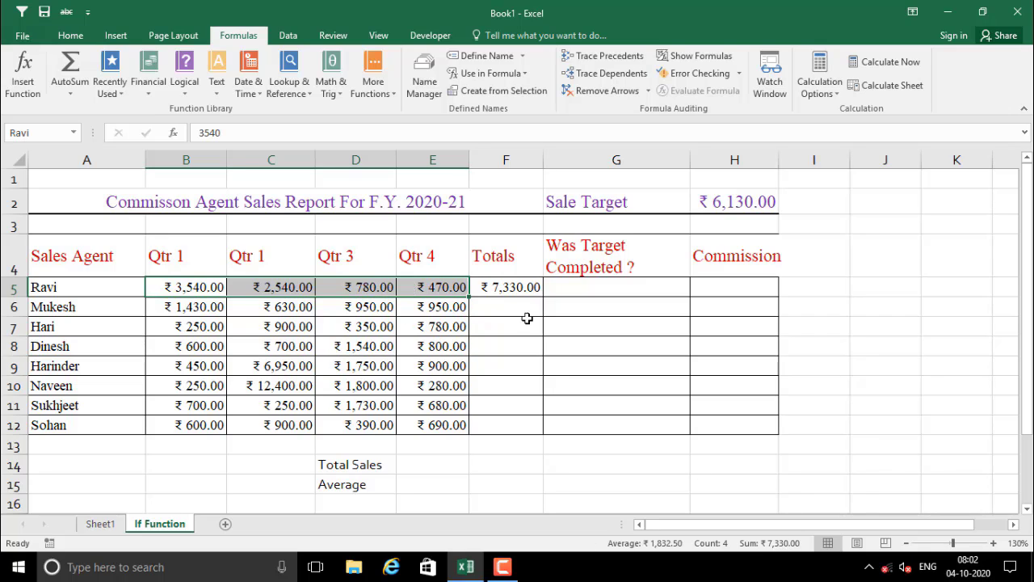
click(520, 289)
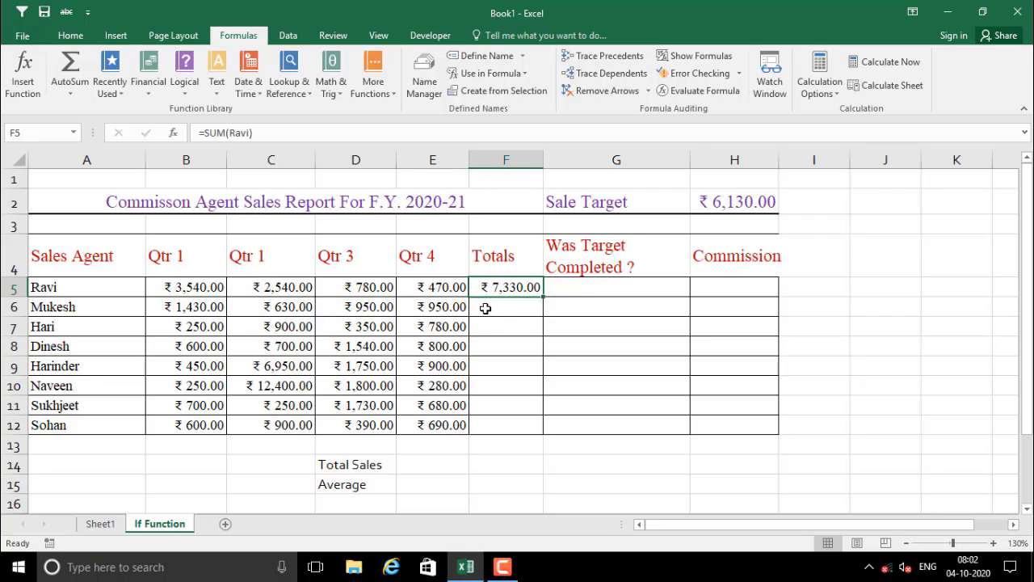
Step: Define a workbook-scoped name matching the row 6 agent's name that refers to the quarterly sales in B6:E6
click(485, 304)
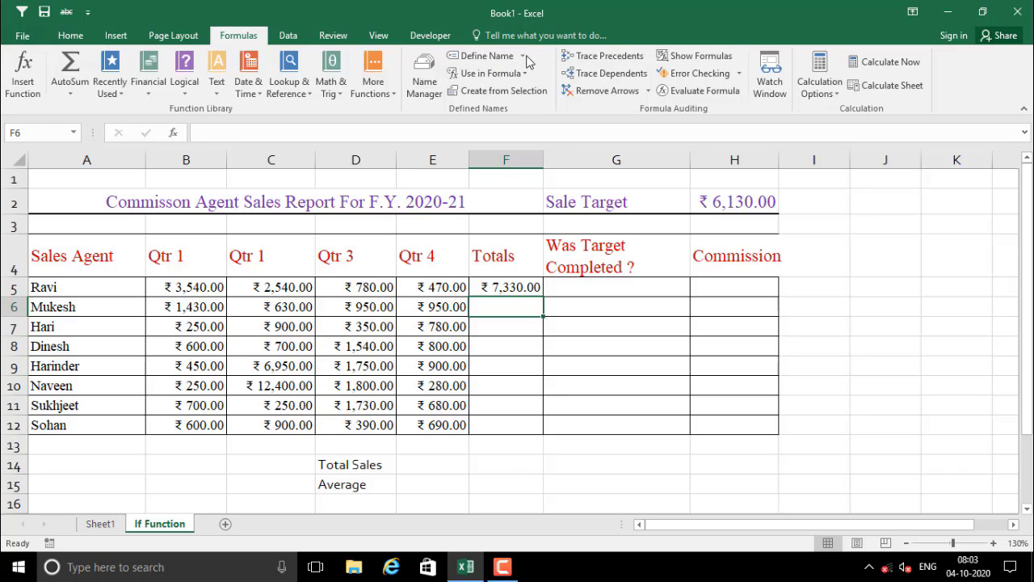
click(496, 55)
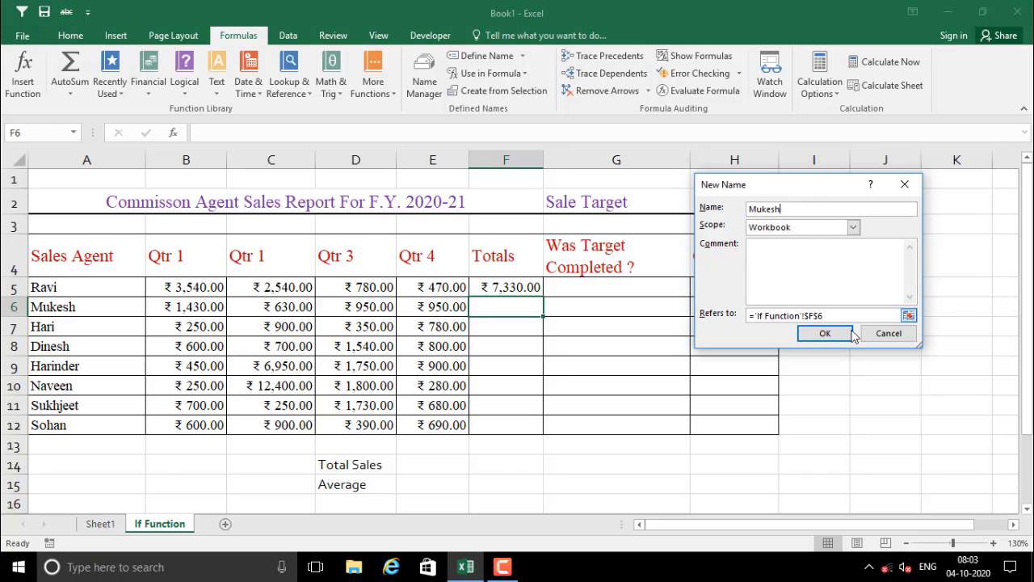
click(910, 316)
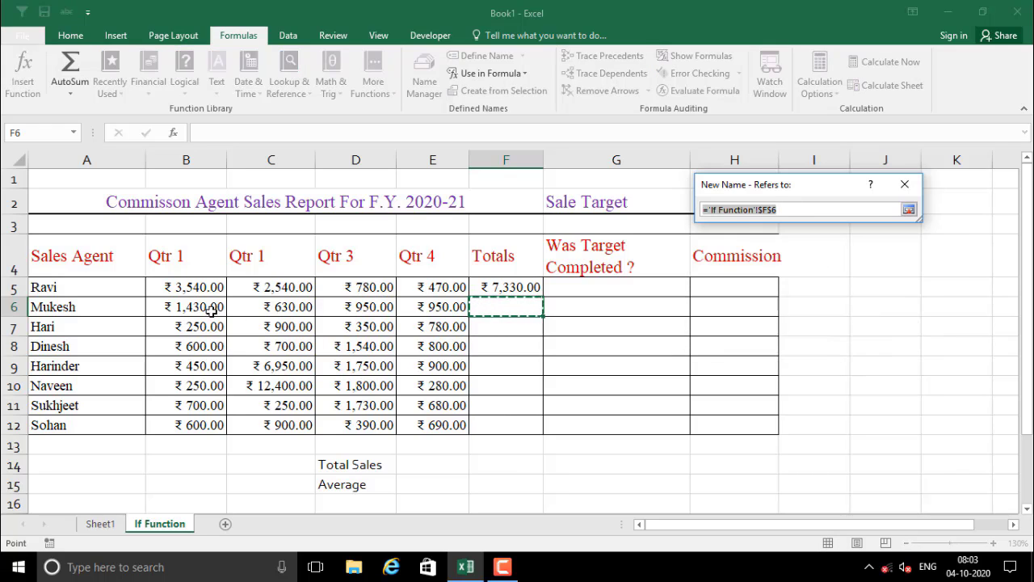
drag(208, 309, 446, 307)
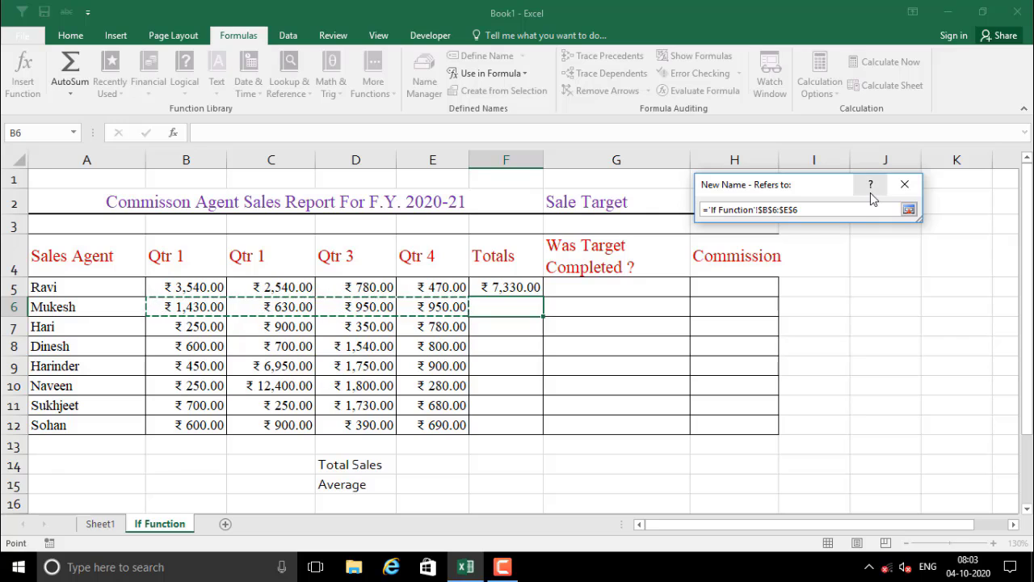
key(Return)
click(825, 330)
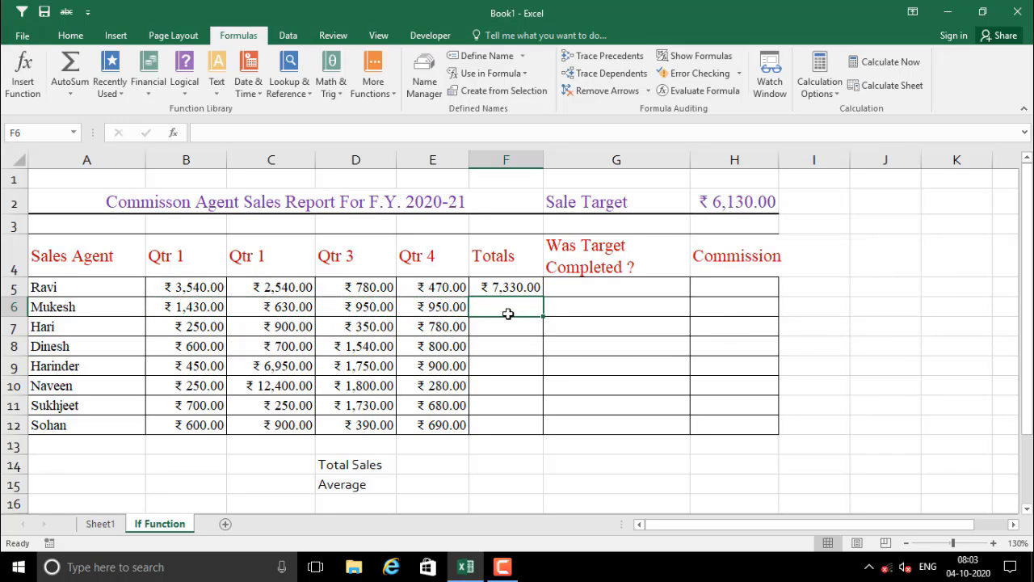
Step: Enter a SUM formula in F6 using the defined name for the row 6 agent's sales
text(=)
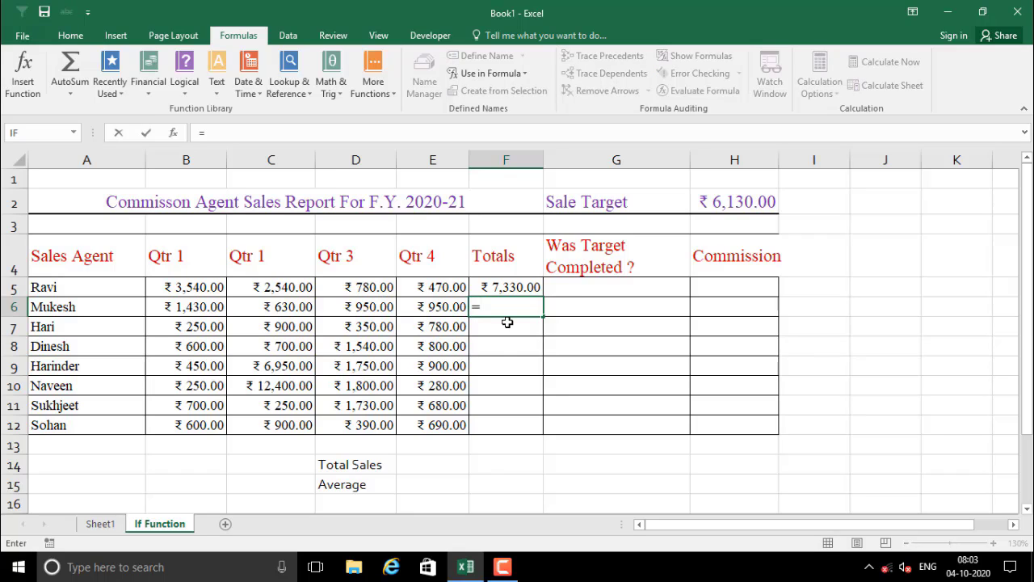
text(sum)
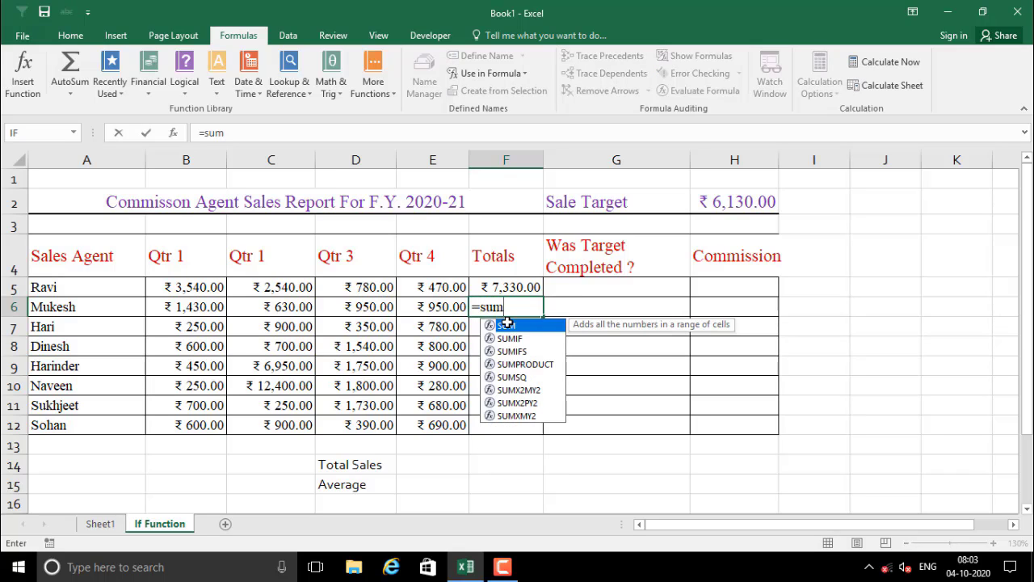
text(()
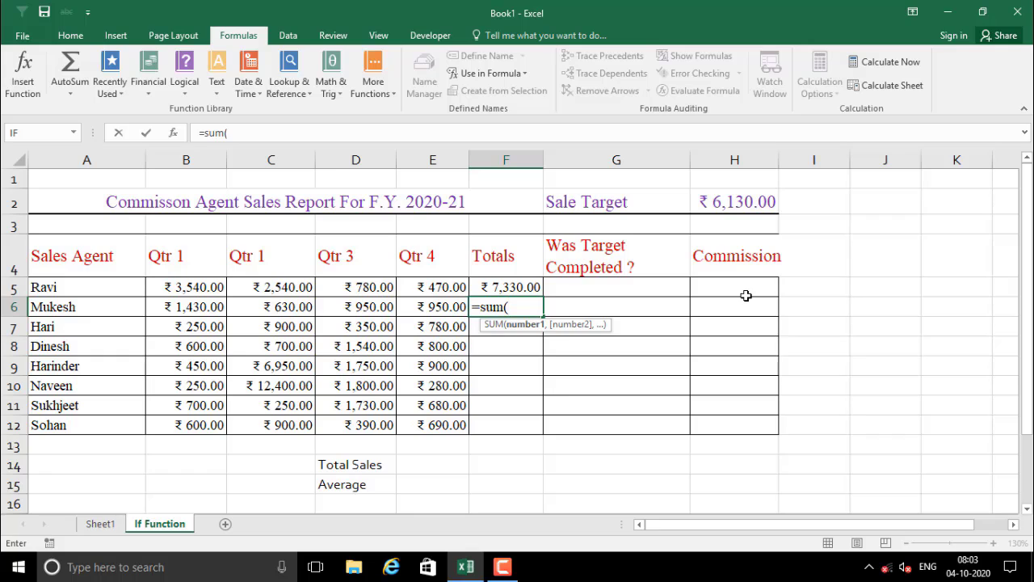
key(F3)
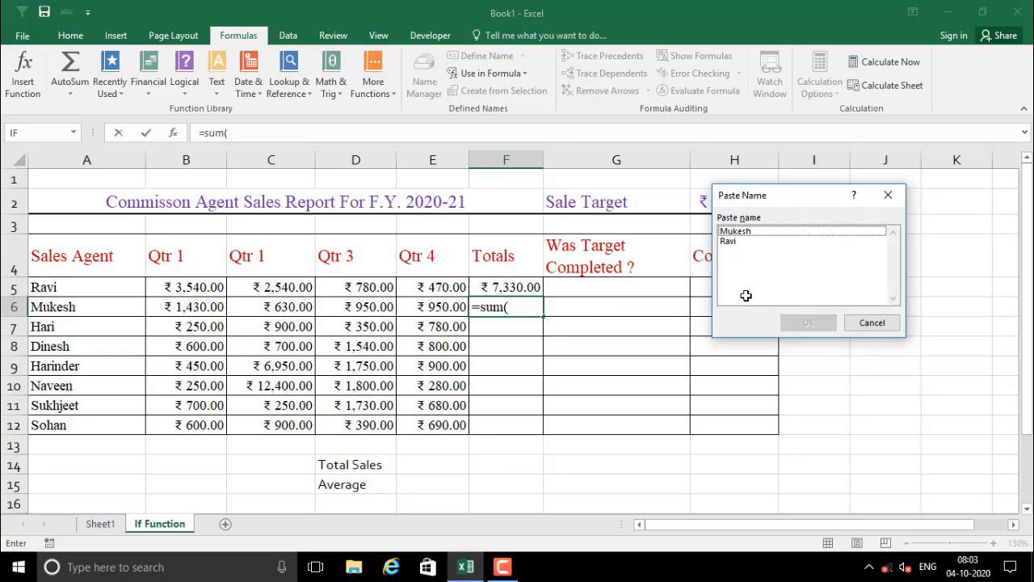
click(749, 232)
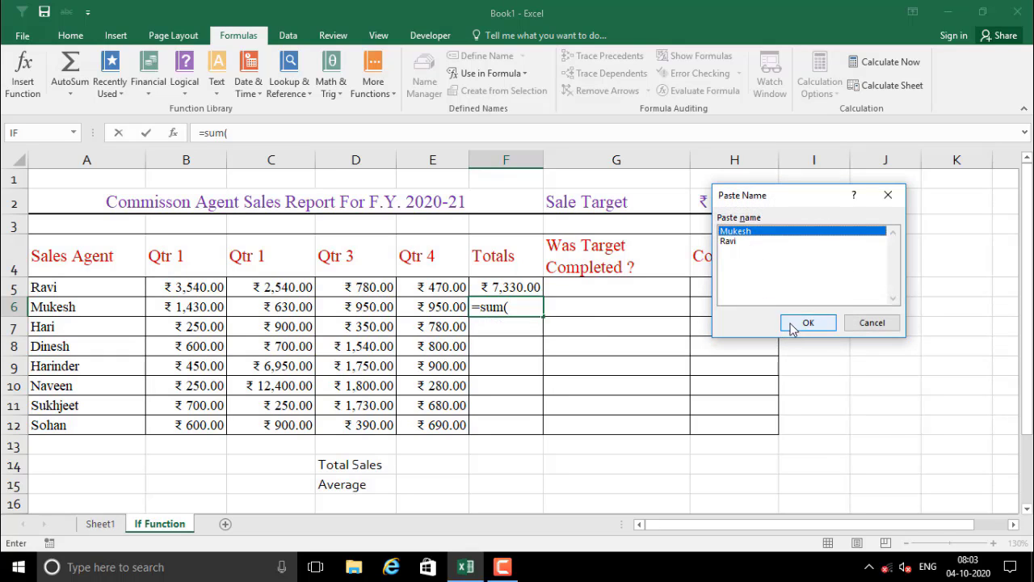
click(799, 324)
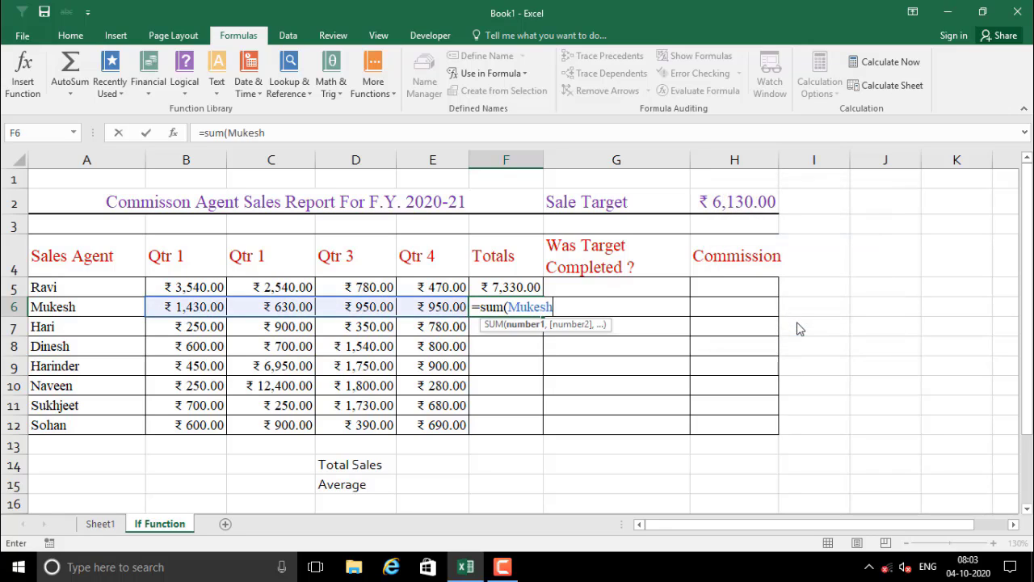
key(Return)
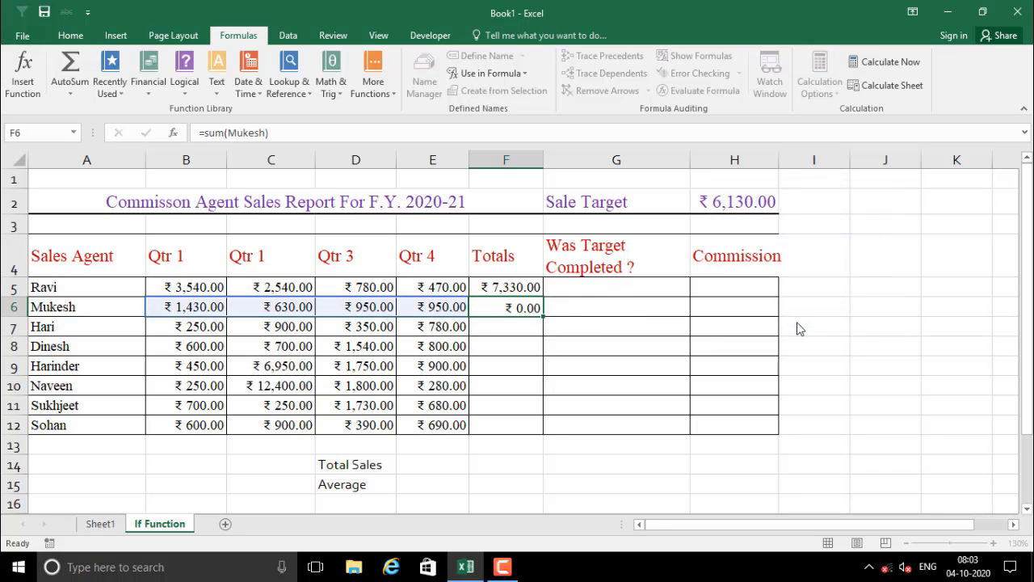
click(489, 300)
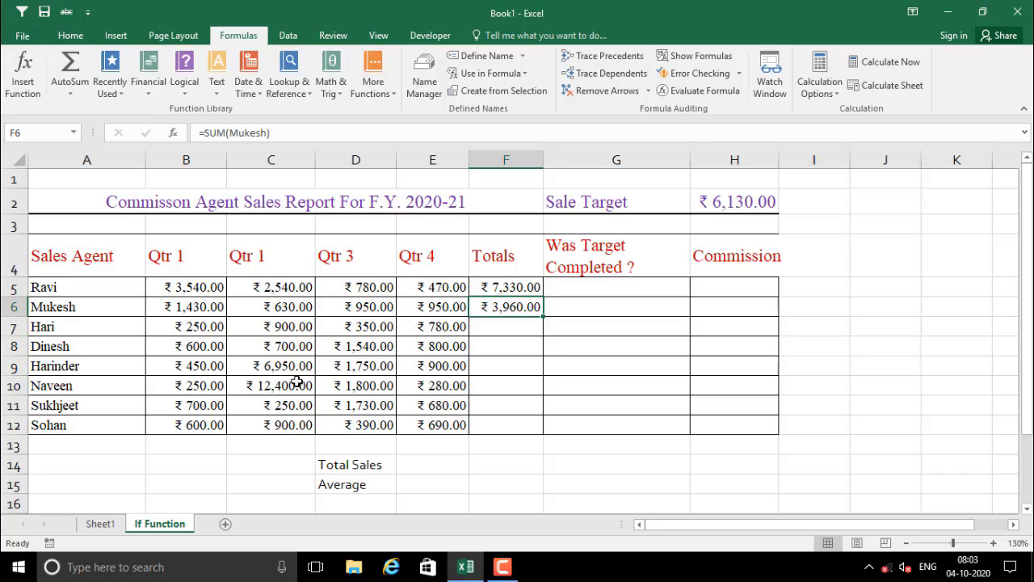
Step: Create named ranges for the remaining agents from the selection A7:E12, taking the names from the left column
drag(68, 326, 461, 422)
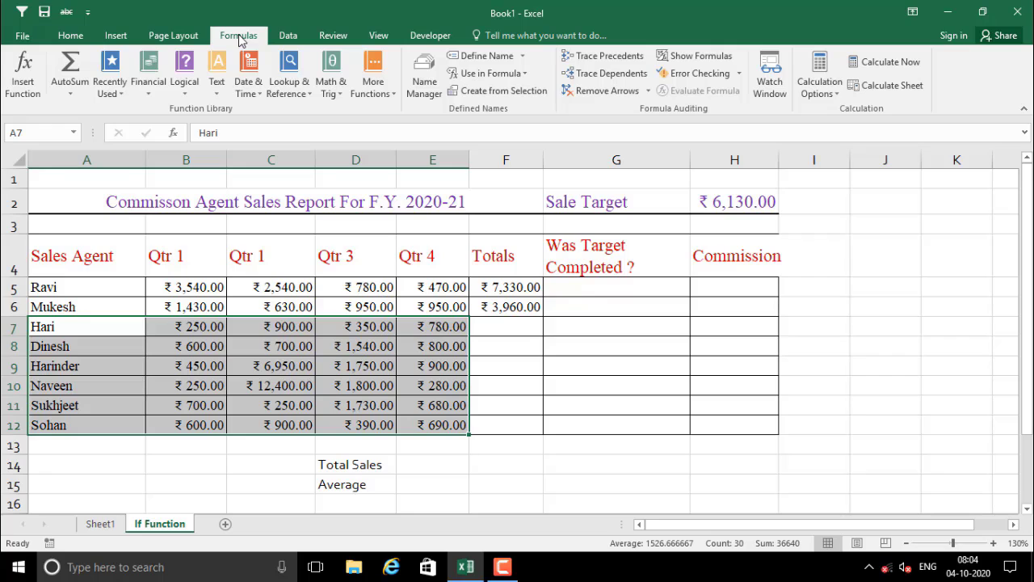
click(524, 94)
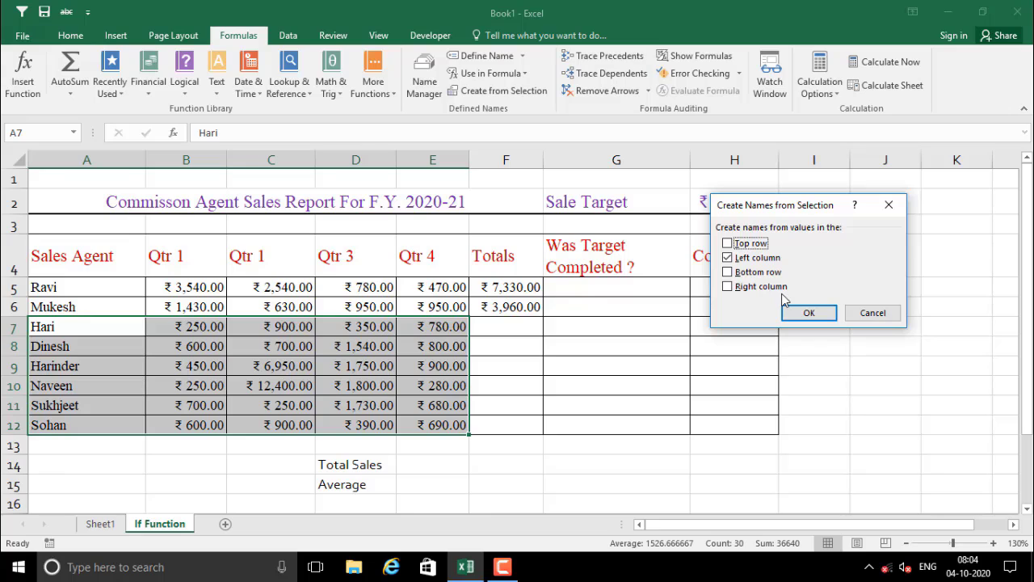
click(728, 259)
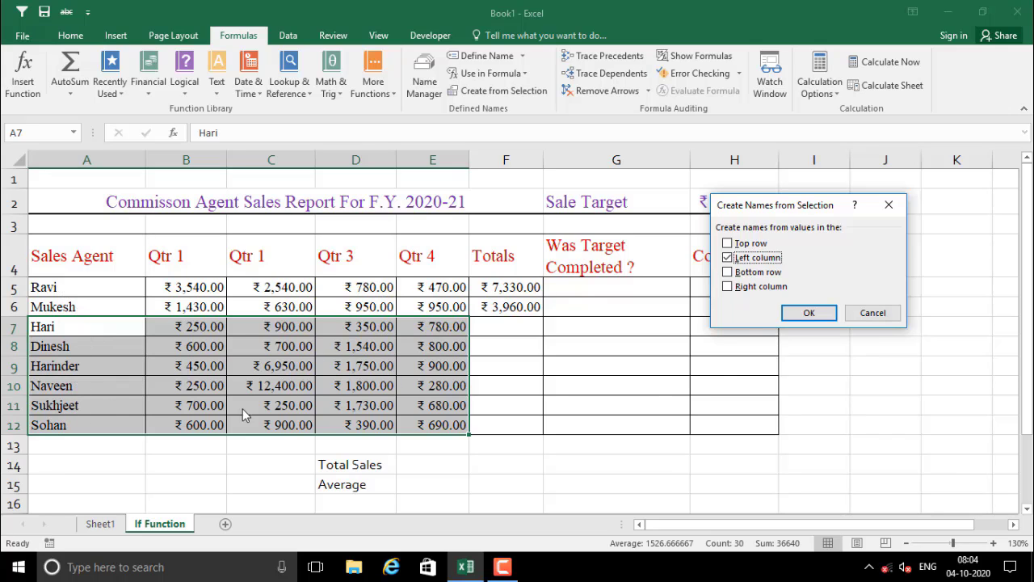
click(811, 315)
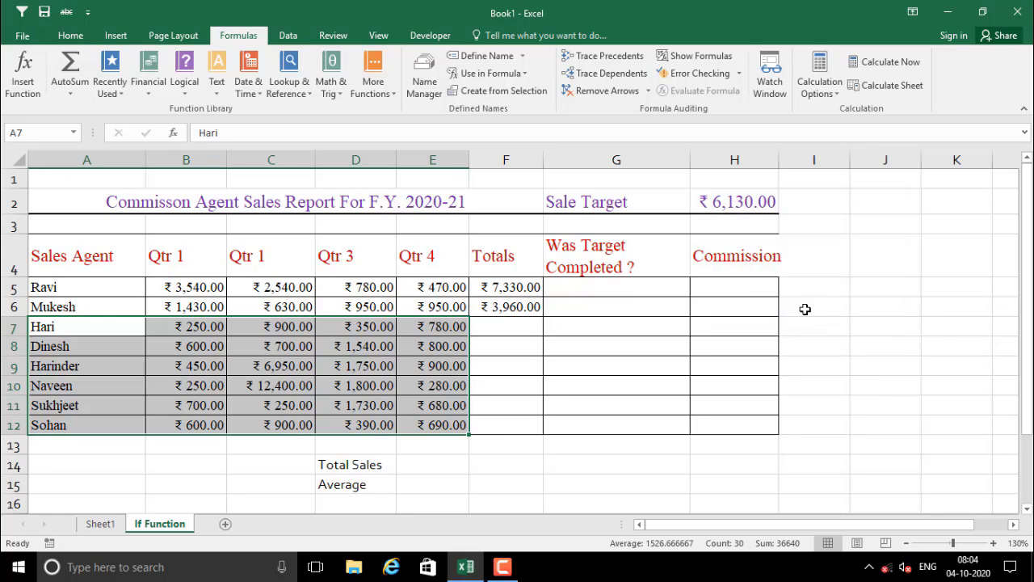
Step: Enter a SUM formula in F7 that uses the row 7 agent's defined name as its argument
click(520, 324)
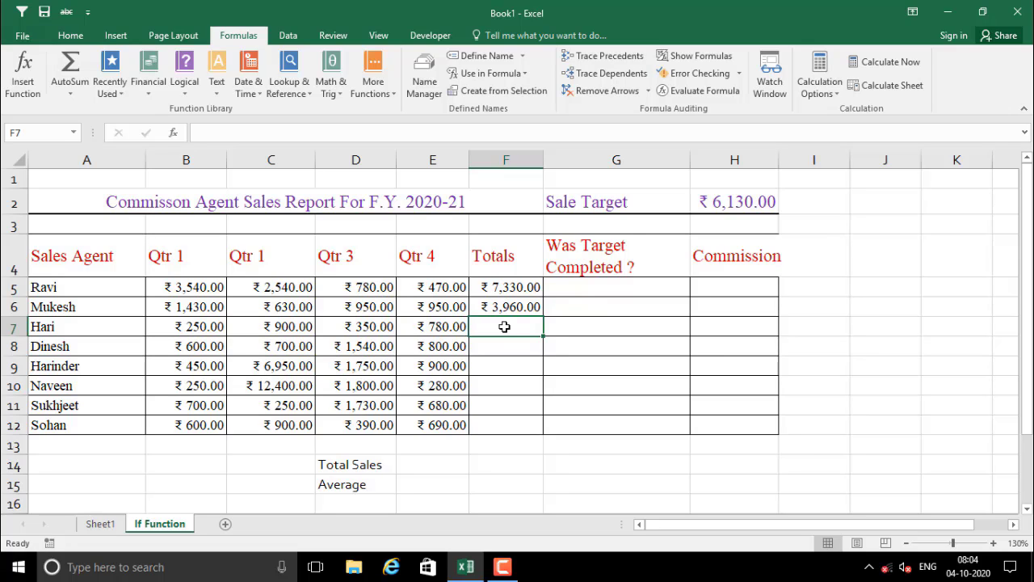
text(=)
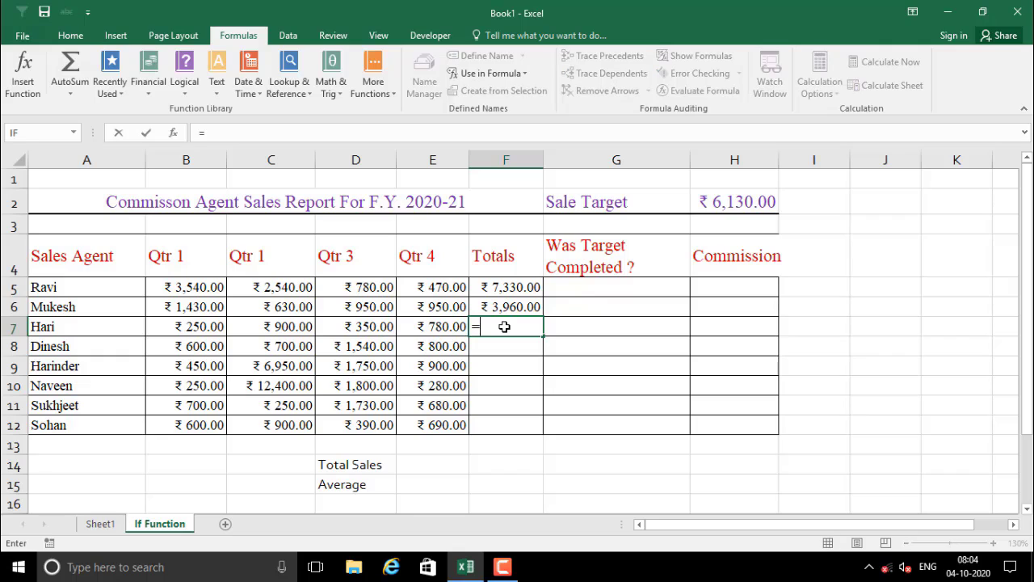
text(sum)
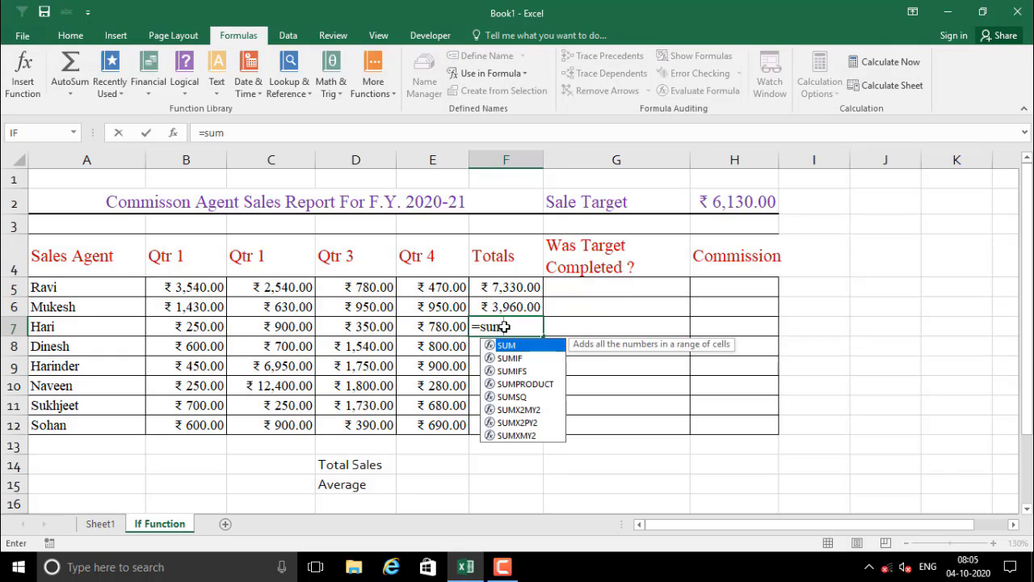
text(()
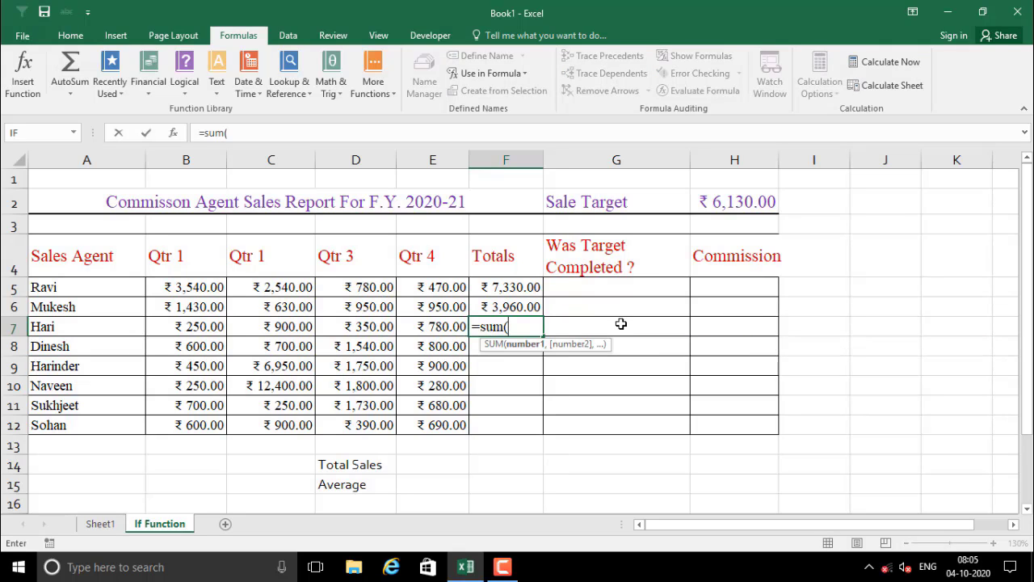
key(F3)
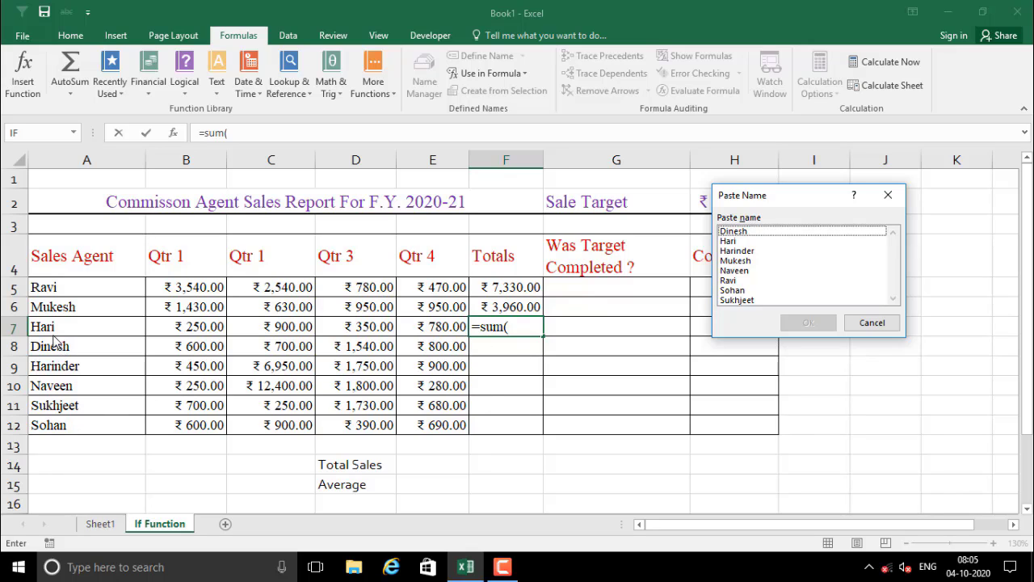
click(731, 241)
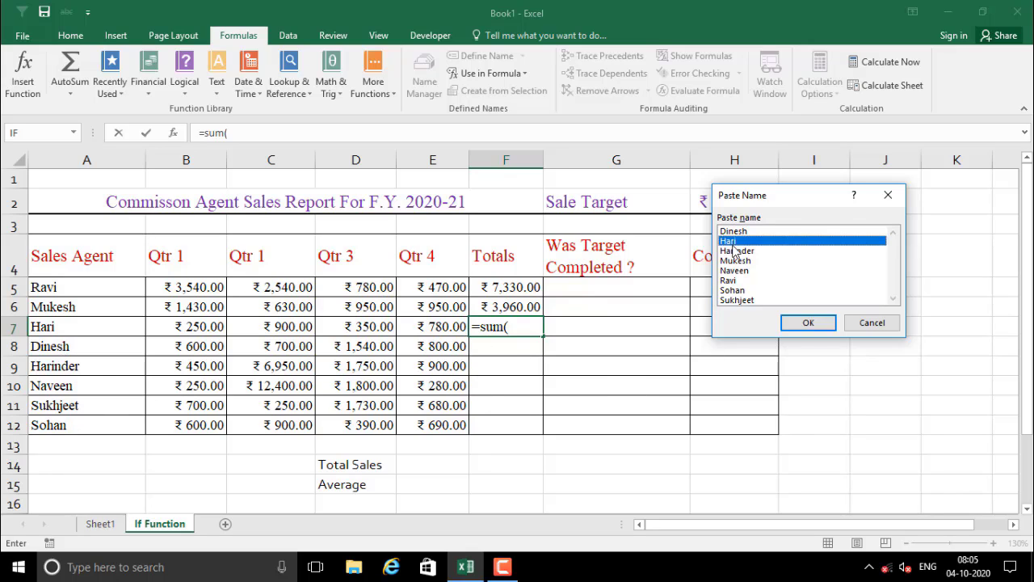
click(809, 324)
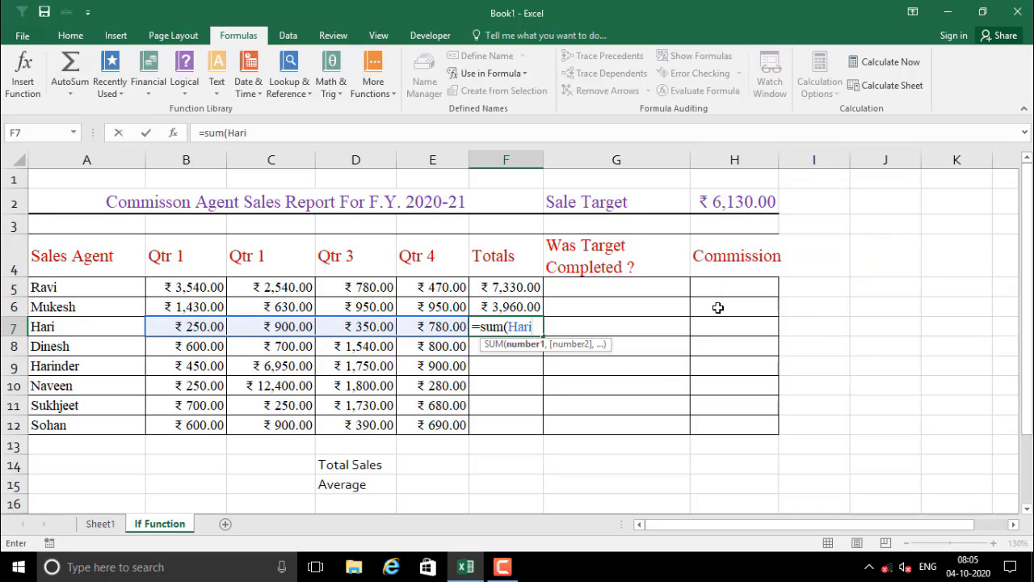
key(Return)
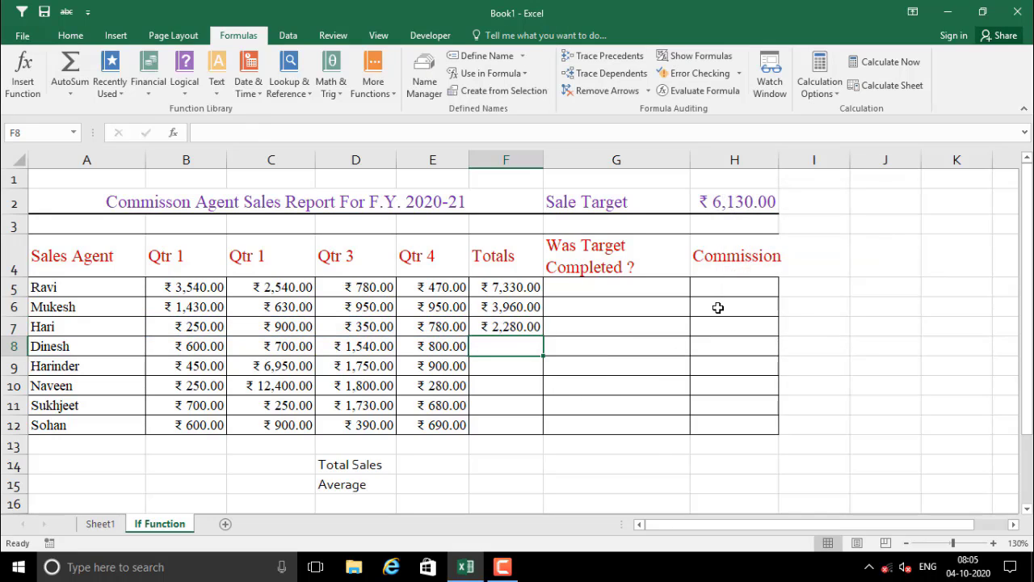
click(502, 327)
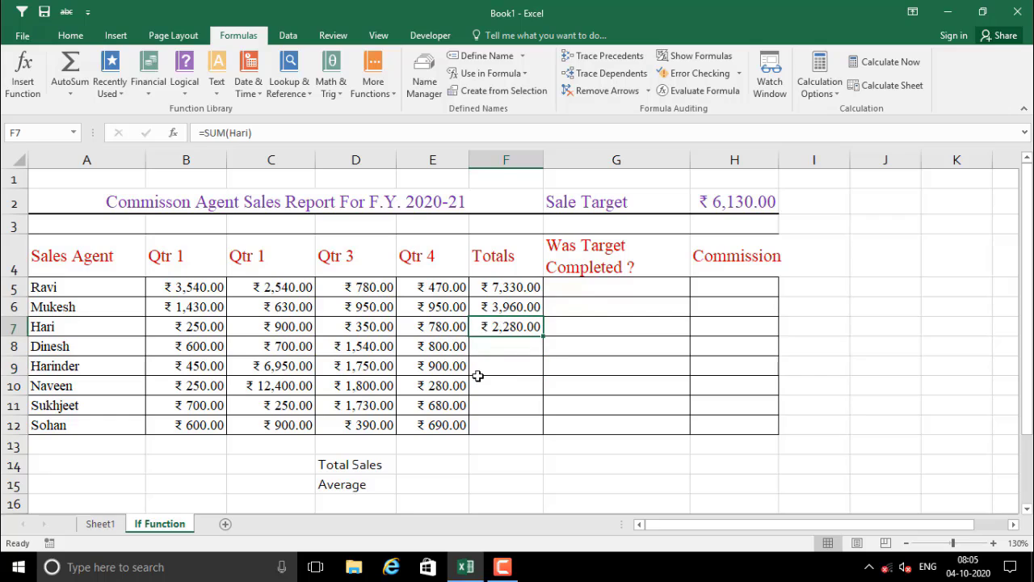
click(510, 341)
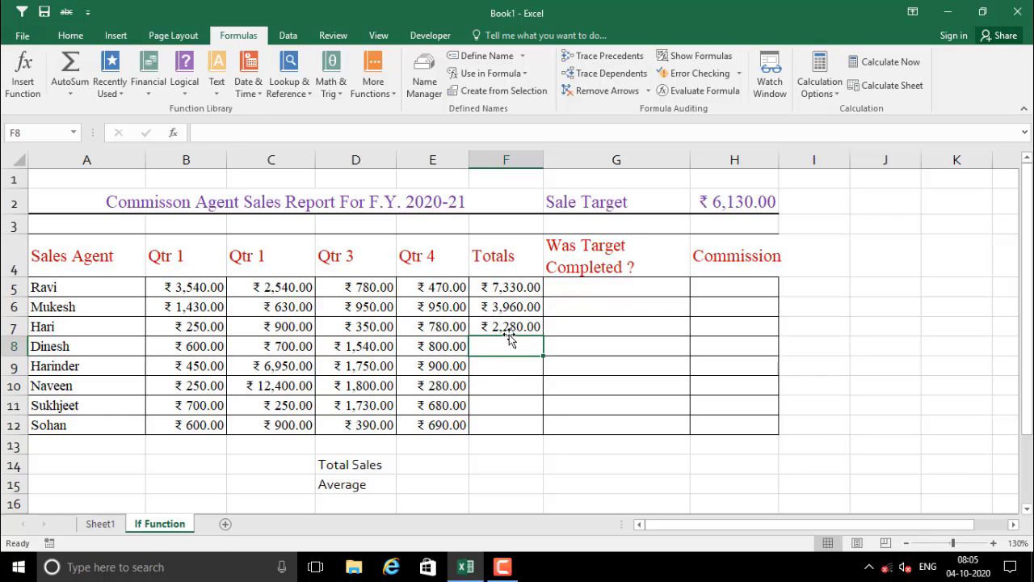
click(499, 327)
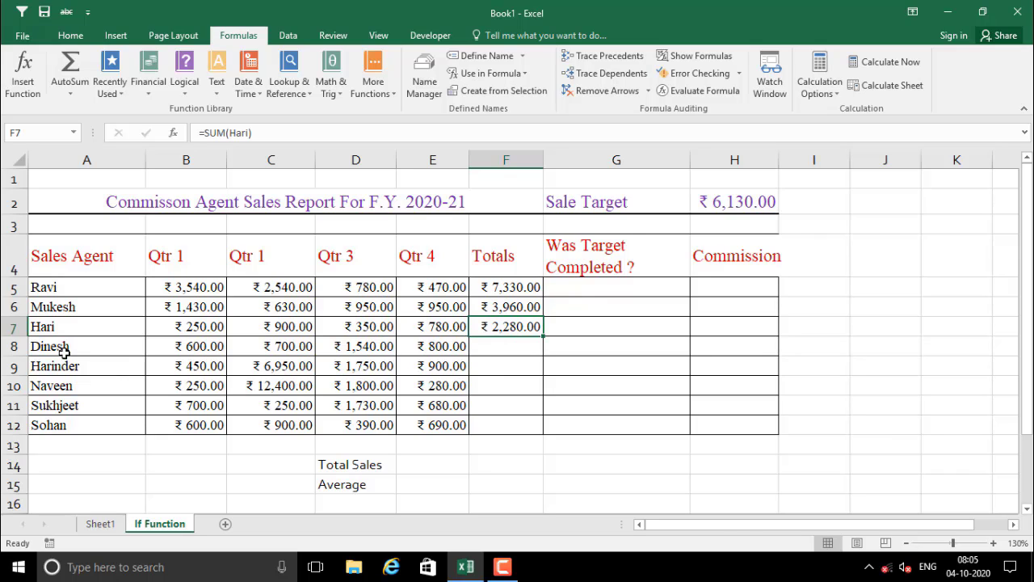
drag(65, 348, 522, 425)
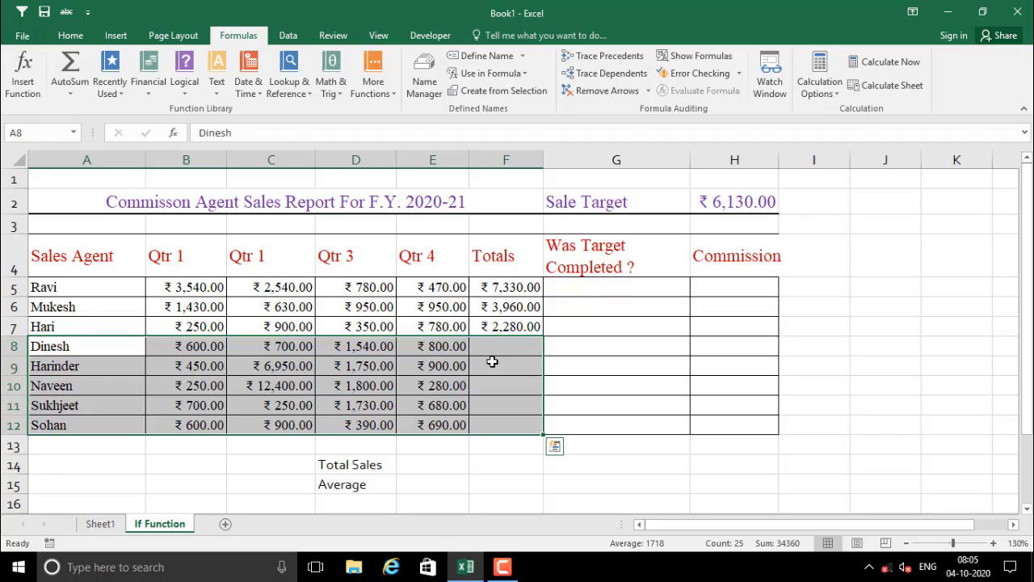
drag(491, 349, 501, 429)
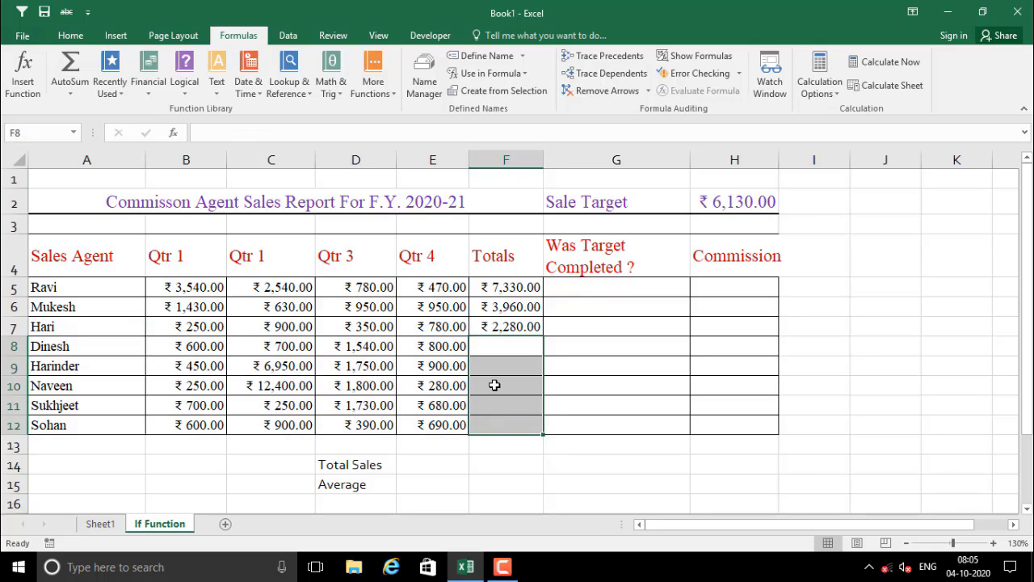
click(512, 348)
click(504, 367)
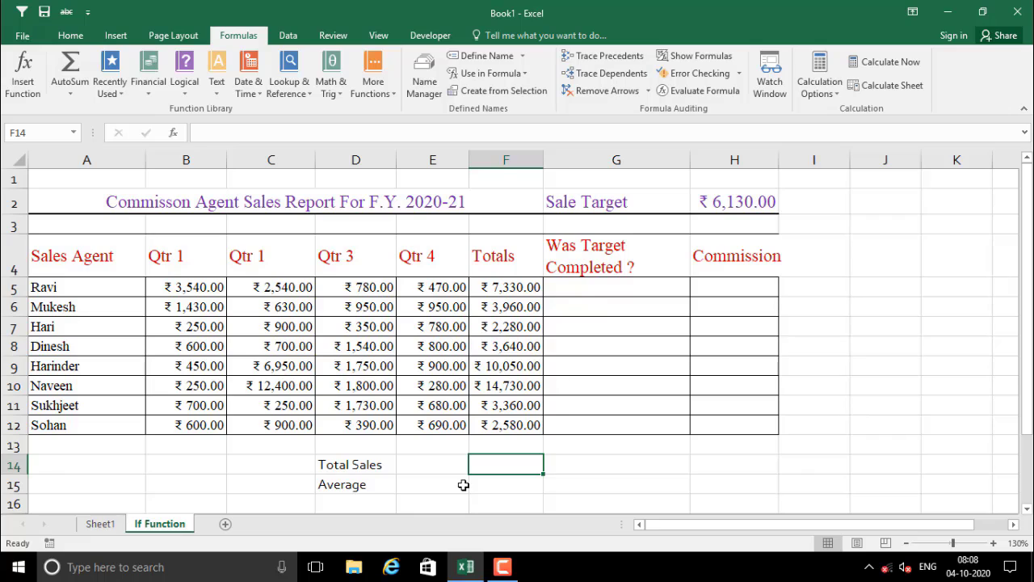
click(347, 464)
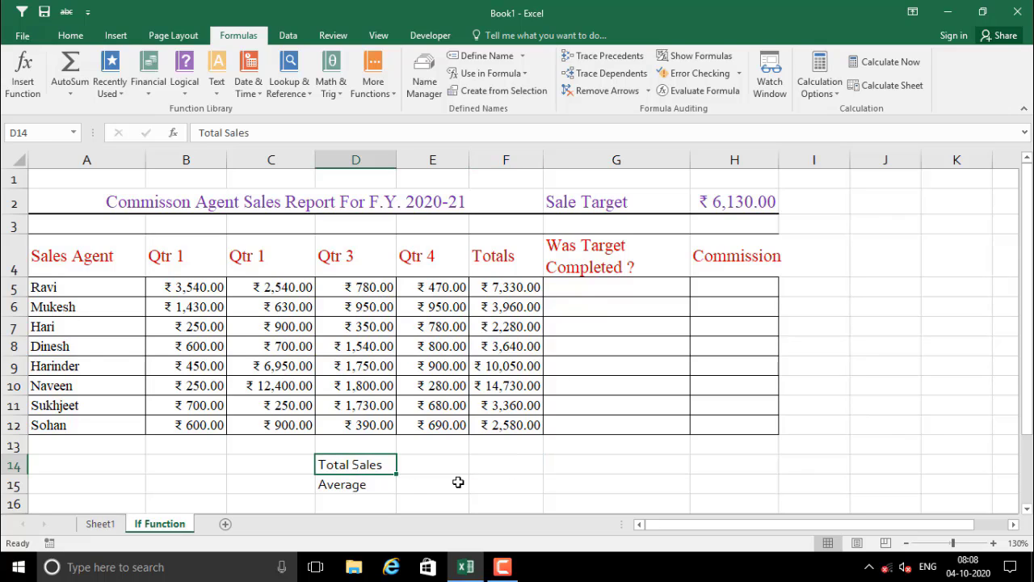
click(506, 462)
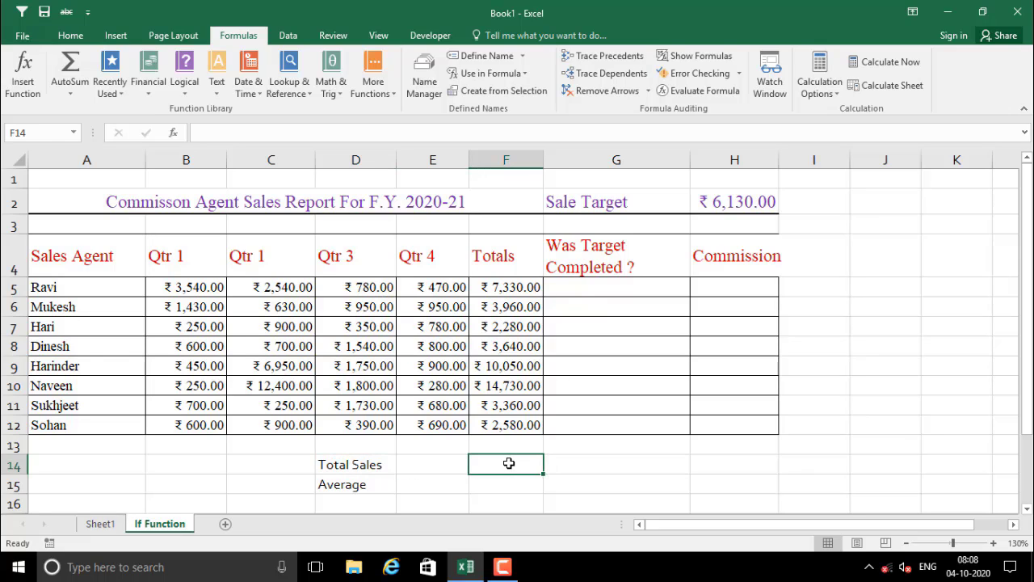
drag(512, 417, 524, 295)
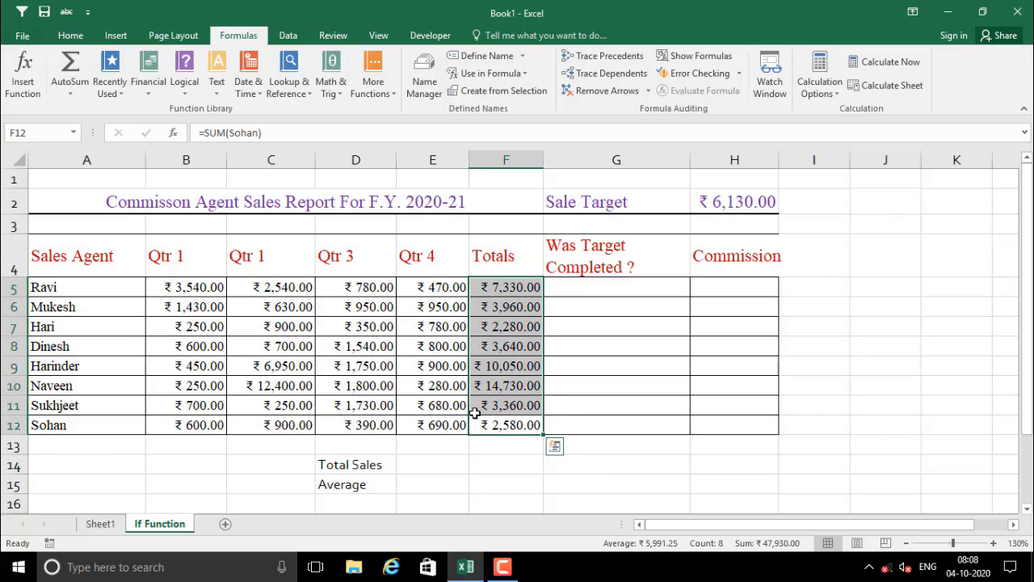
click(493, 462)
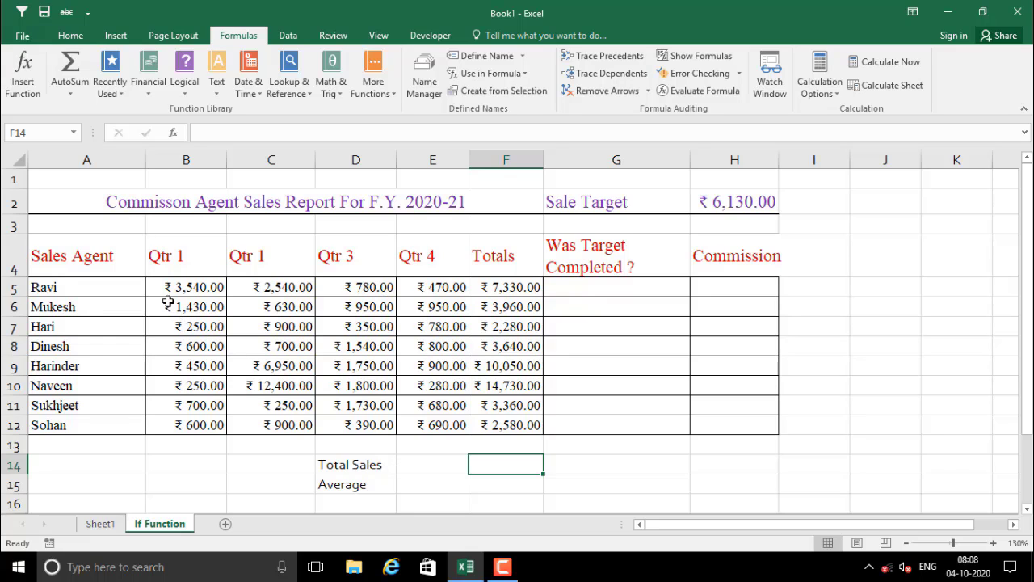
Step: Define a workbook-scoped name TotalSales that refers to all agents' quarterly sales in B5:E12
drag(174, 287, 439, 418)
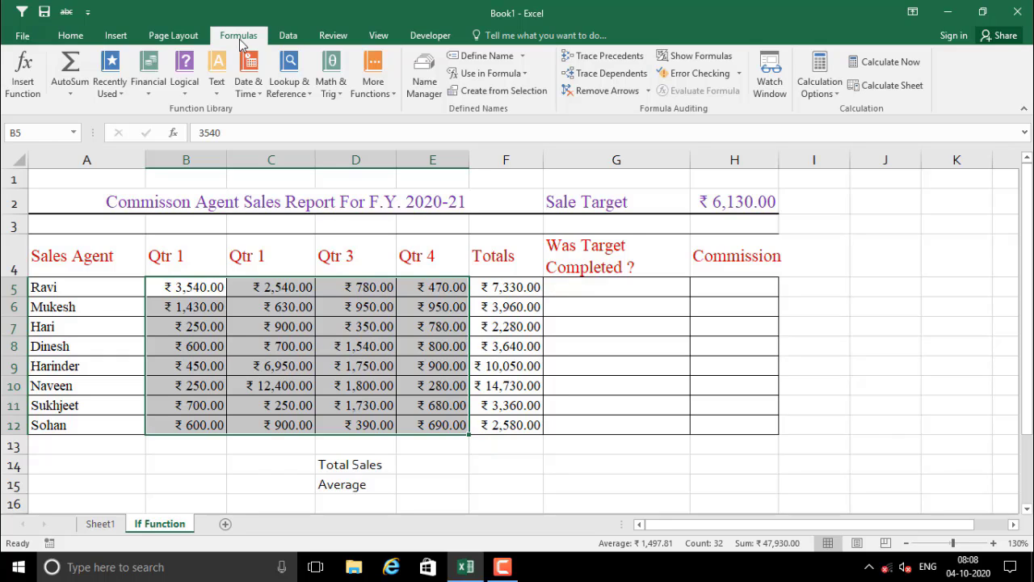
click(487, 63)
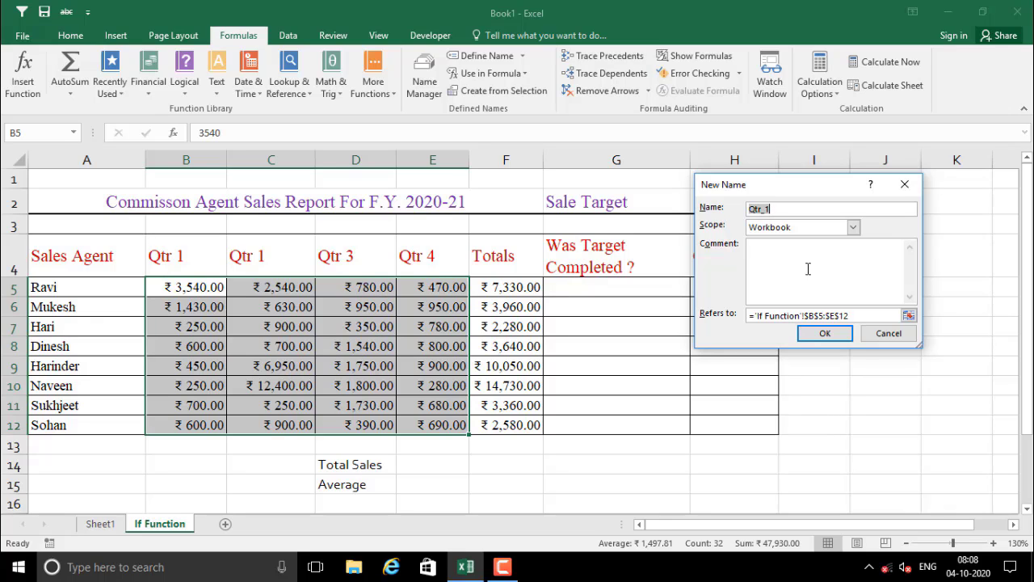
text(TotalSales)
click(909, 316)
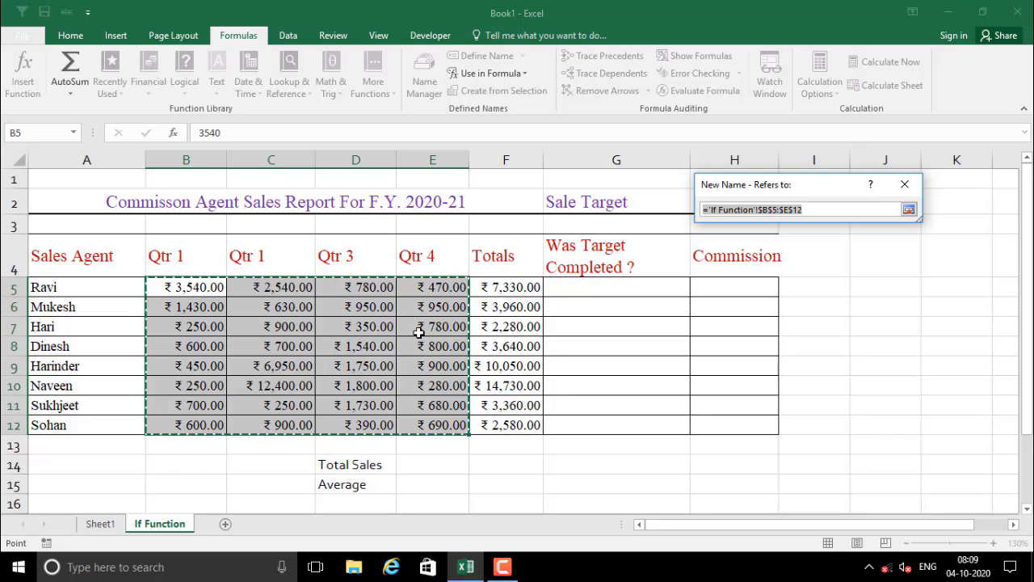
key(Return)
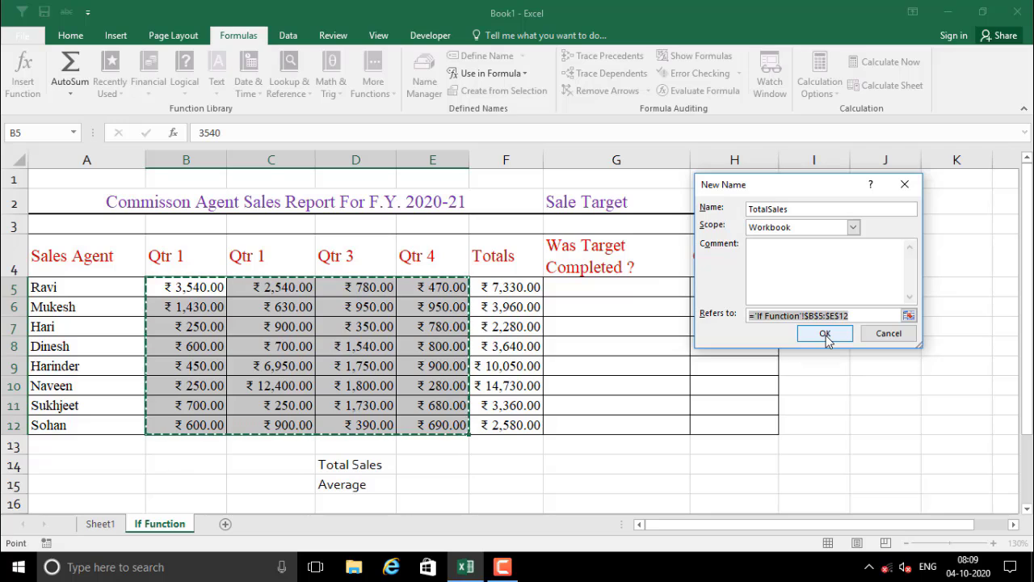
click(825, 335)
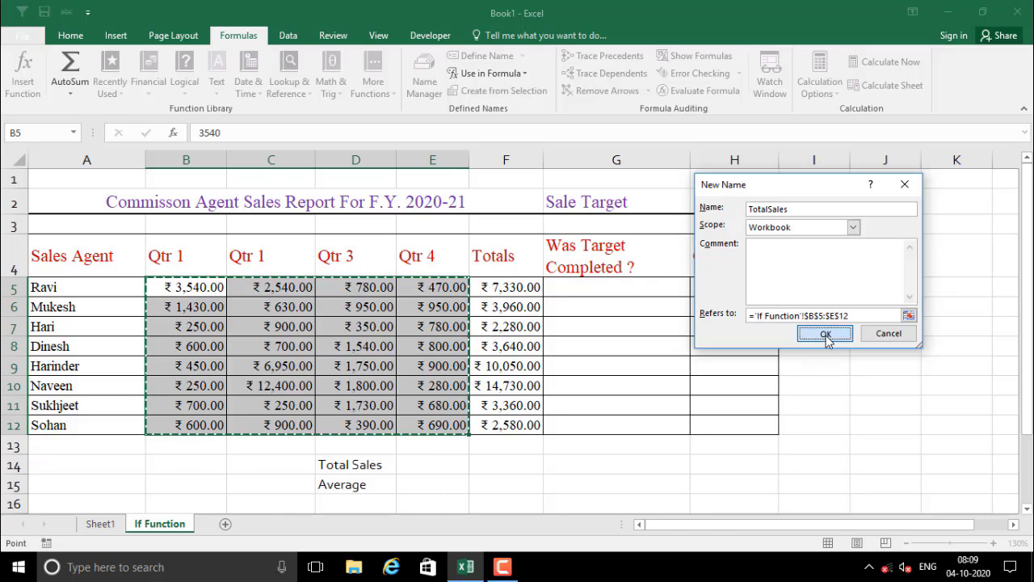
Step: Calculate the overall Total Sales in F14 with the formula =SUM(TotalSales)
click(487, 466)
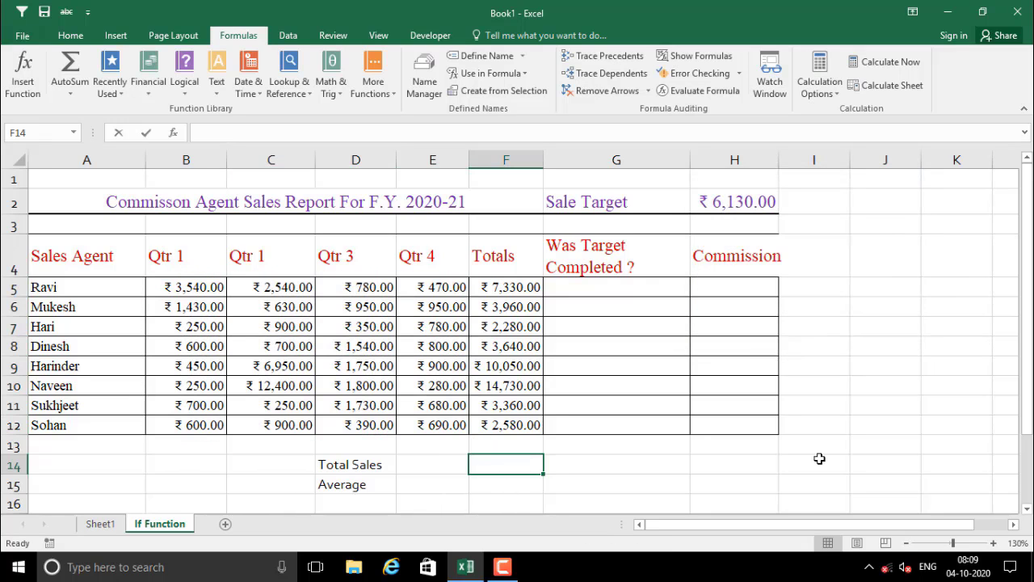
text(=sum)
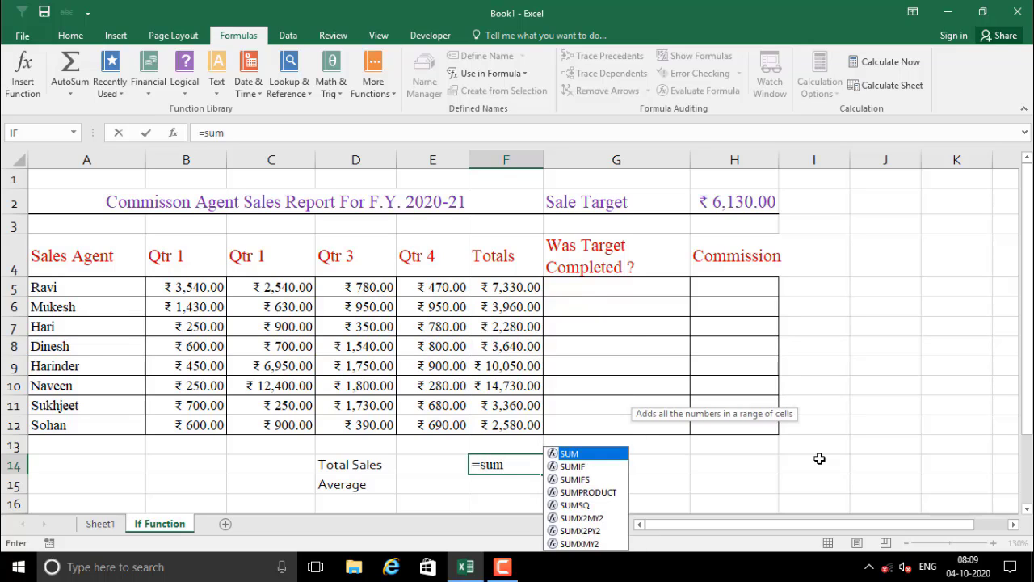
text(()
key(F3)
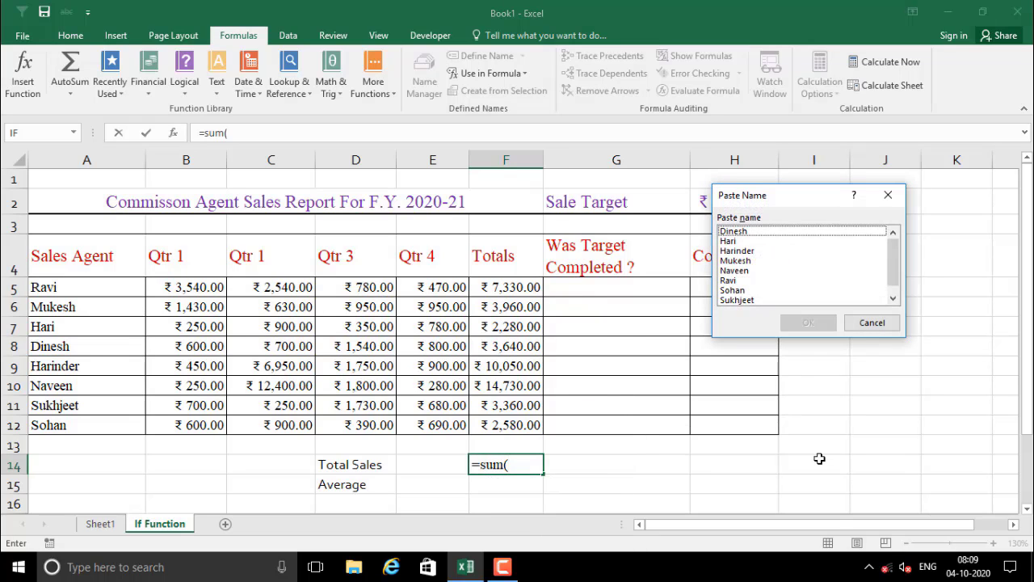
click(737, 281)
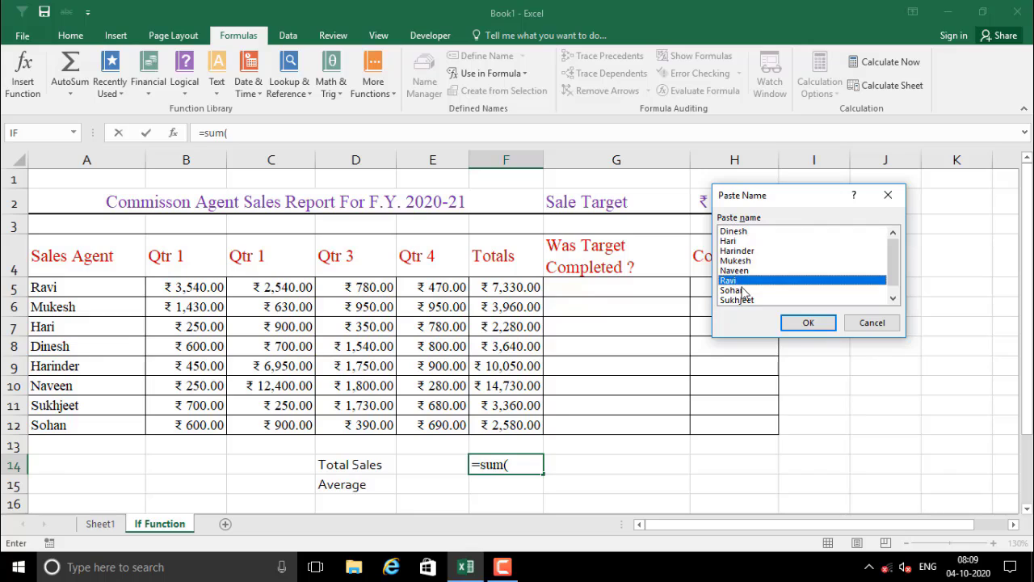
click(746, 303)
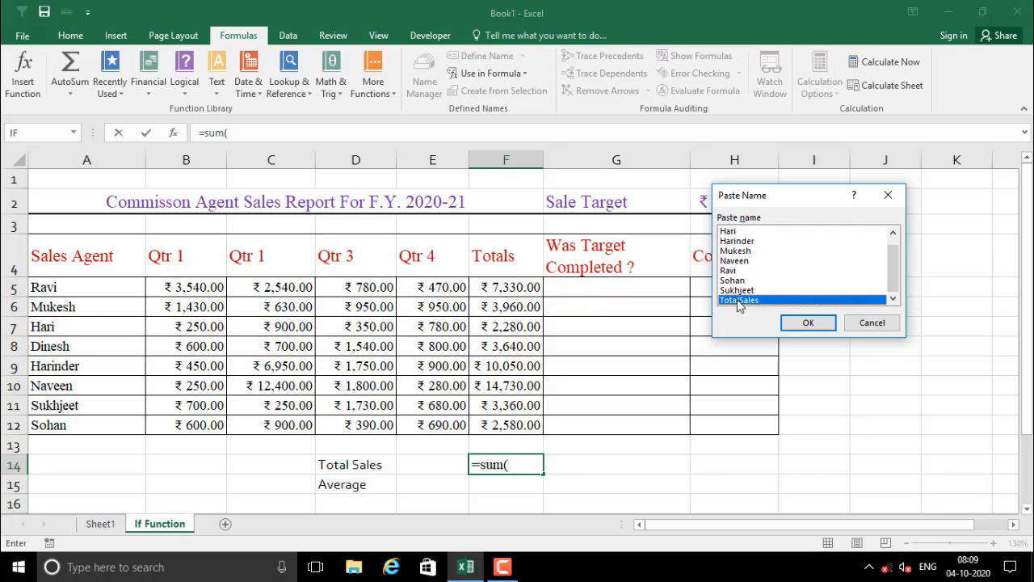
click(806, 323)
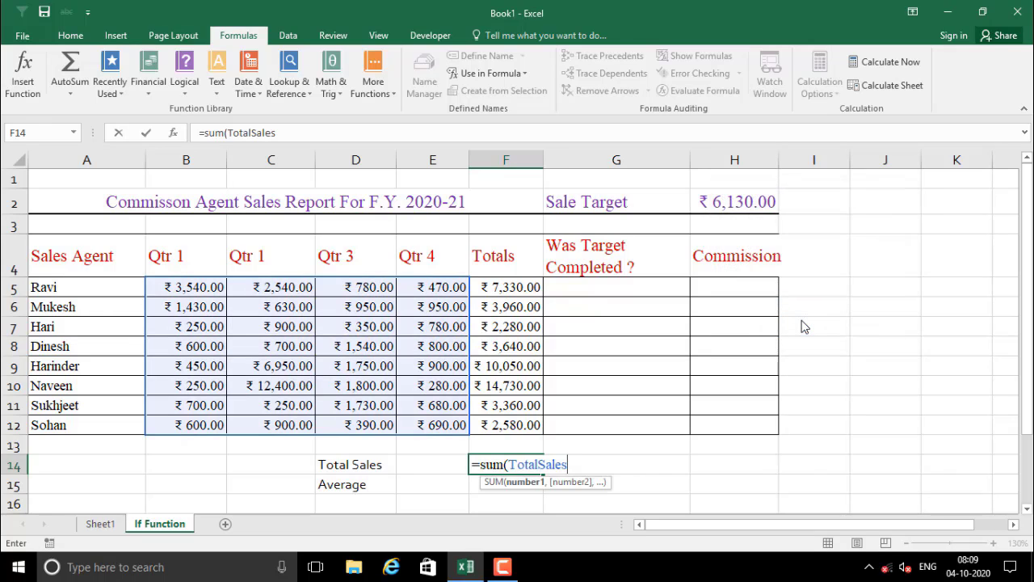
key(ctrl+Return)
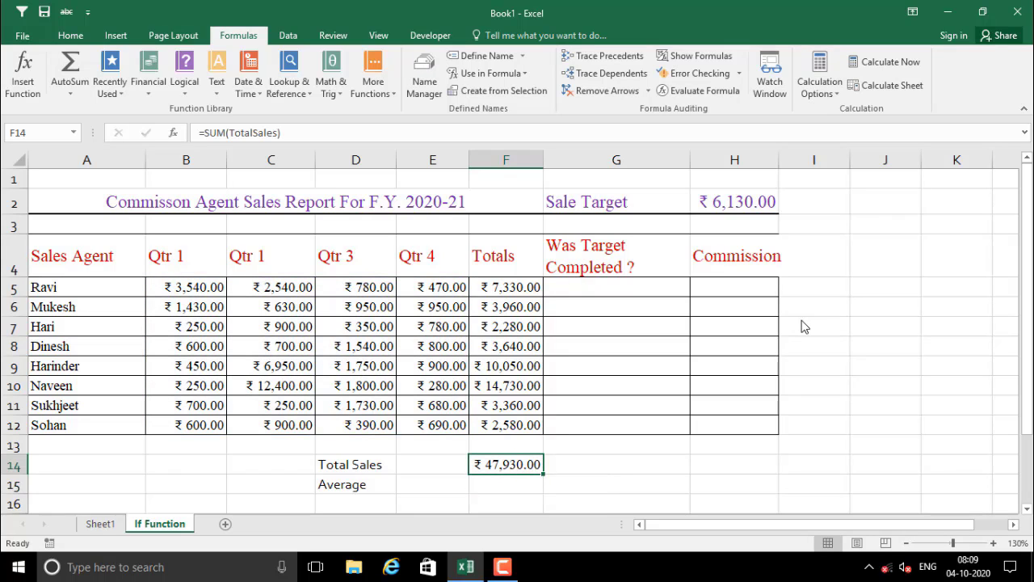
Step: Review the Total Sales formula in F14, its source range B5:E12 and the first agent's total formula in F5
click(485, 488)
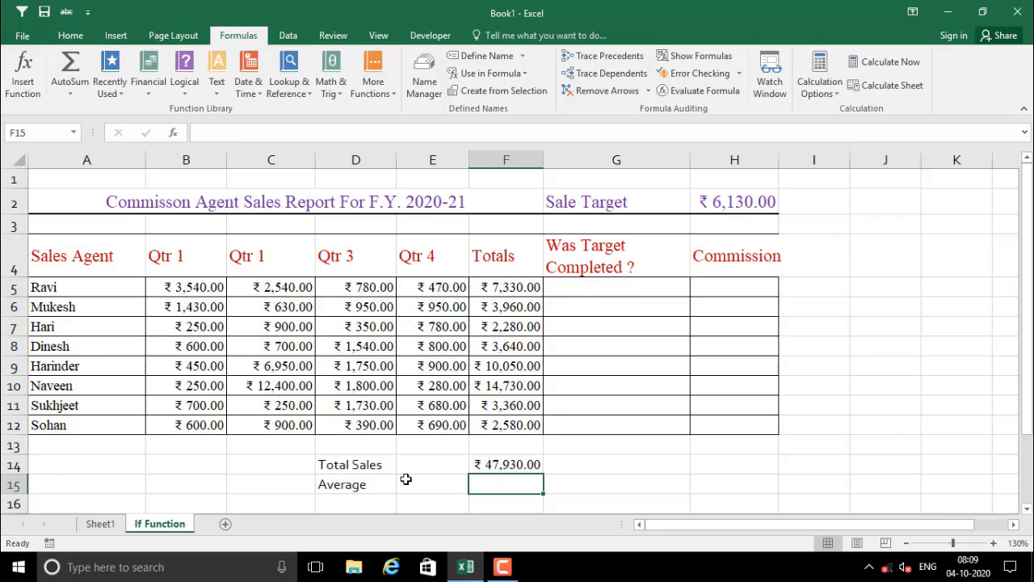
click(488, 468)
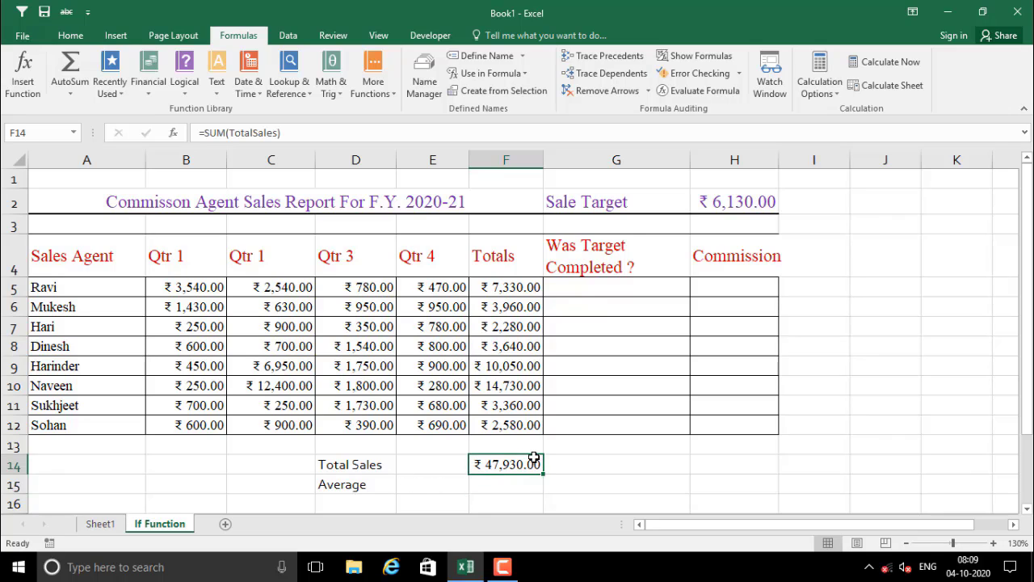
click(359, 468)
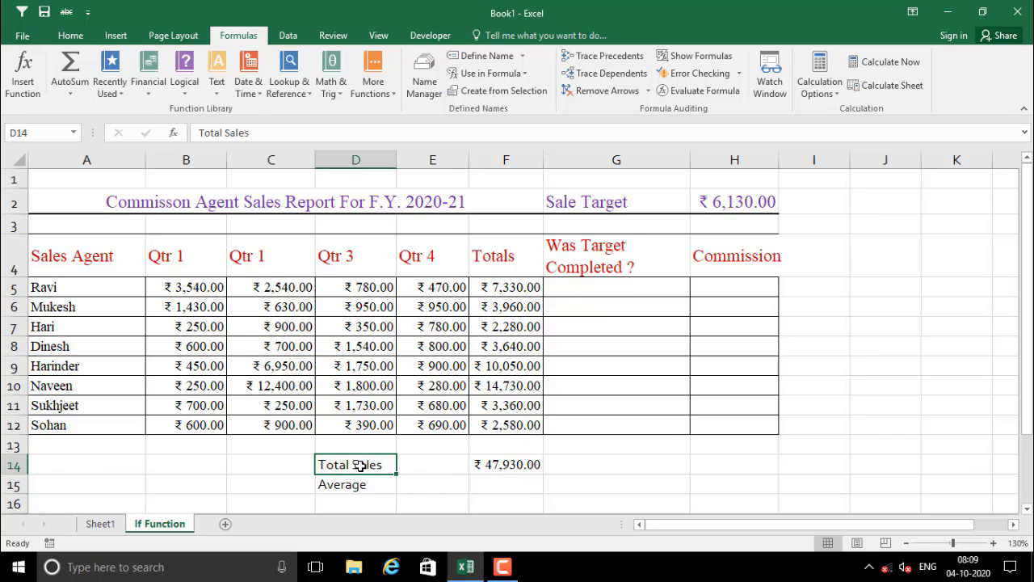
click(193, 293)
drag(255, 296, 446, 426)
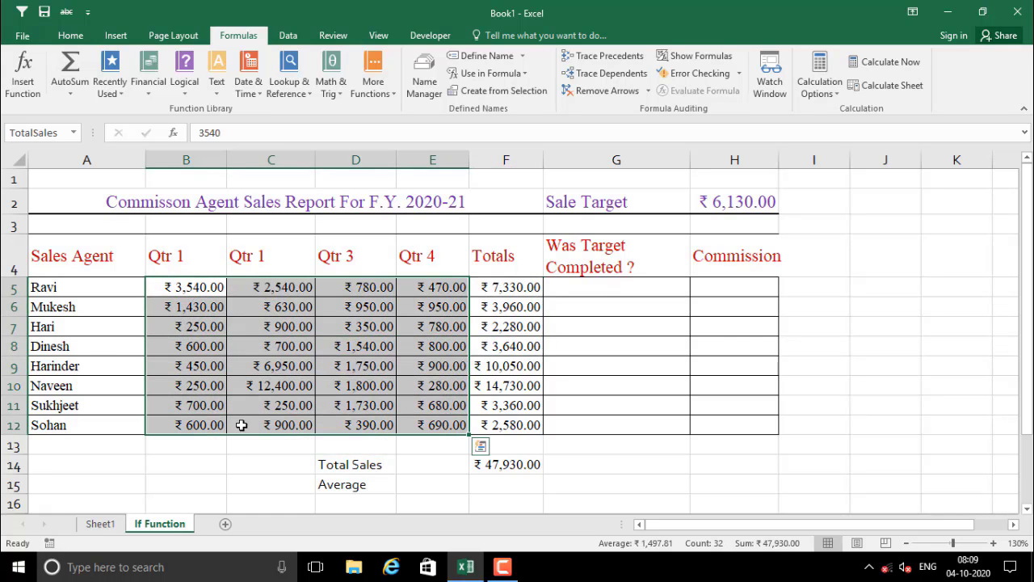
click(62, 289)
click(490, 288)
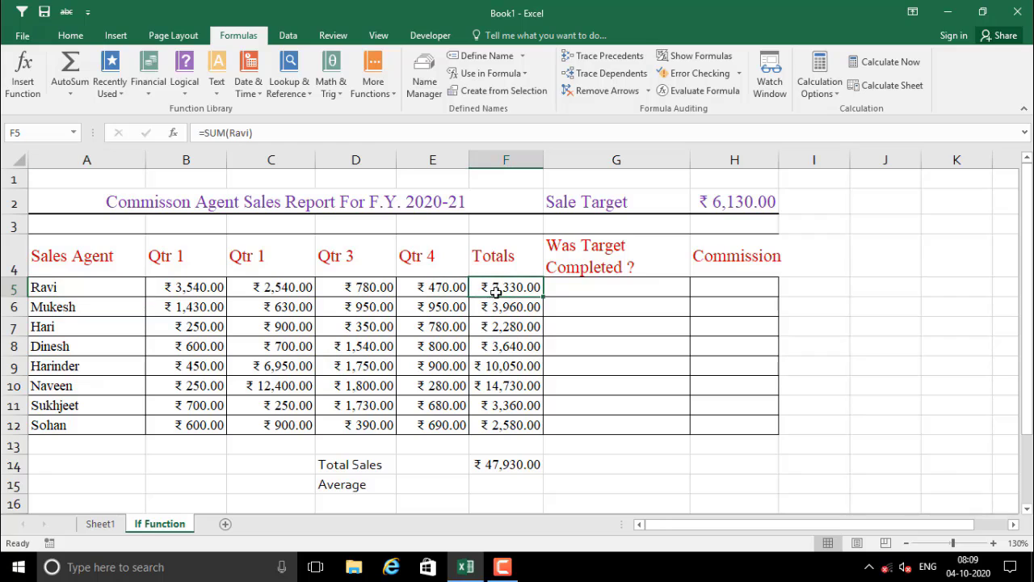
click(73, 296)
drag(73, 297, 69, 422)
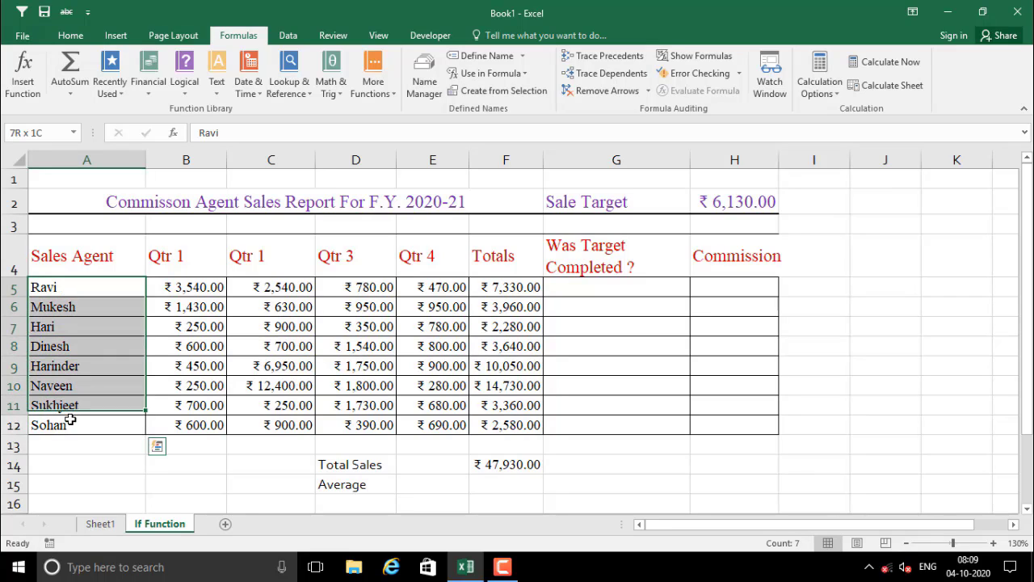
Step: Calculate the Average in F15 with the formula =AVERAGE(TotalSales), picking the defined name from the list of names
click(492, 484)
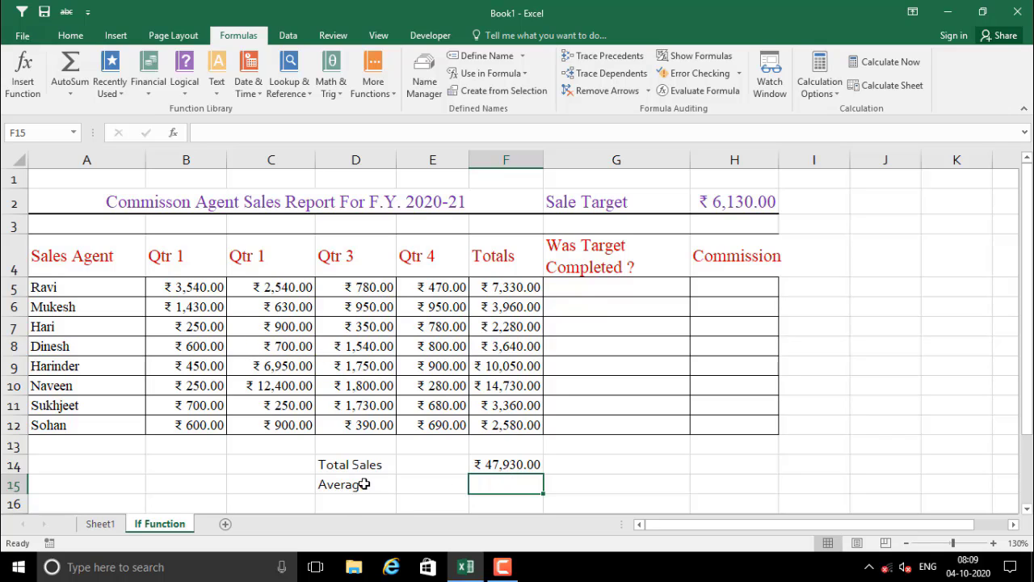
text(=)
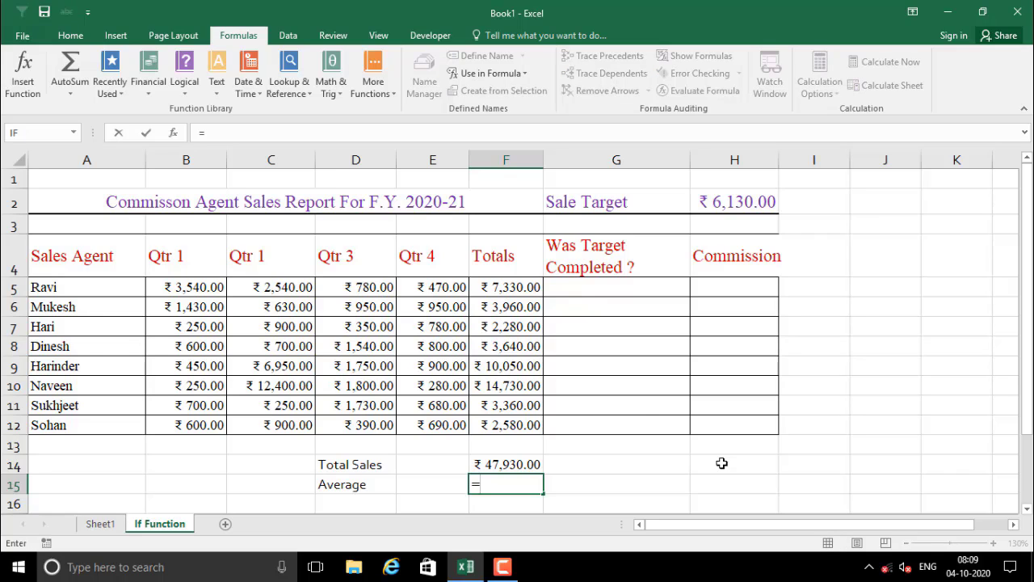
text(aver)
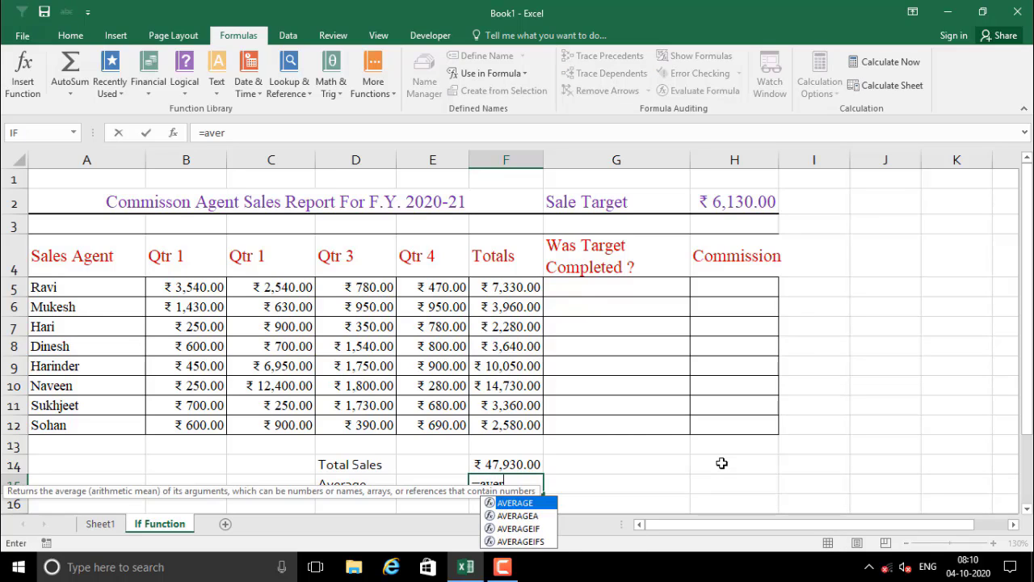
text(a)
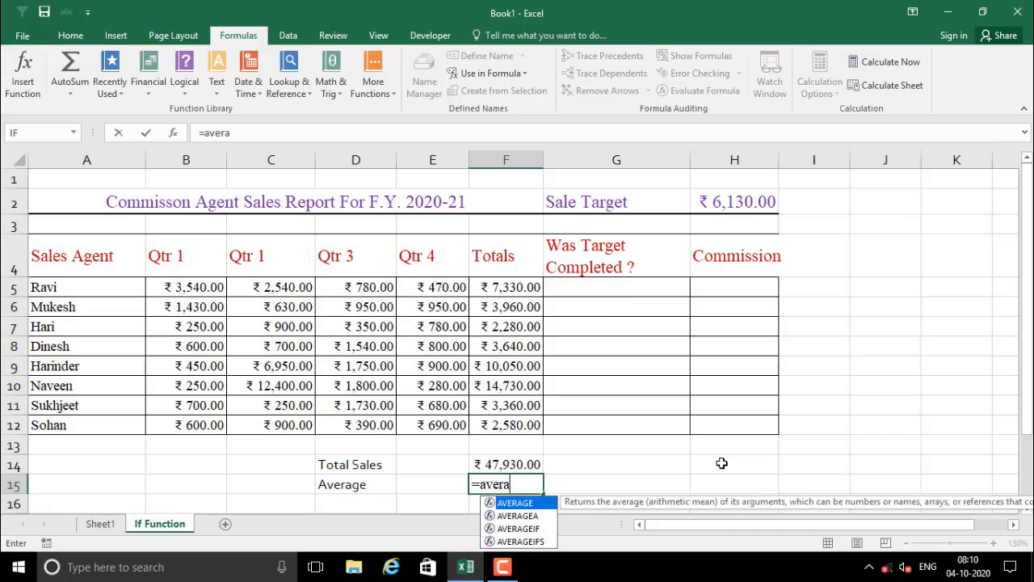
text(ge()
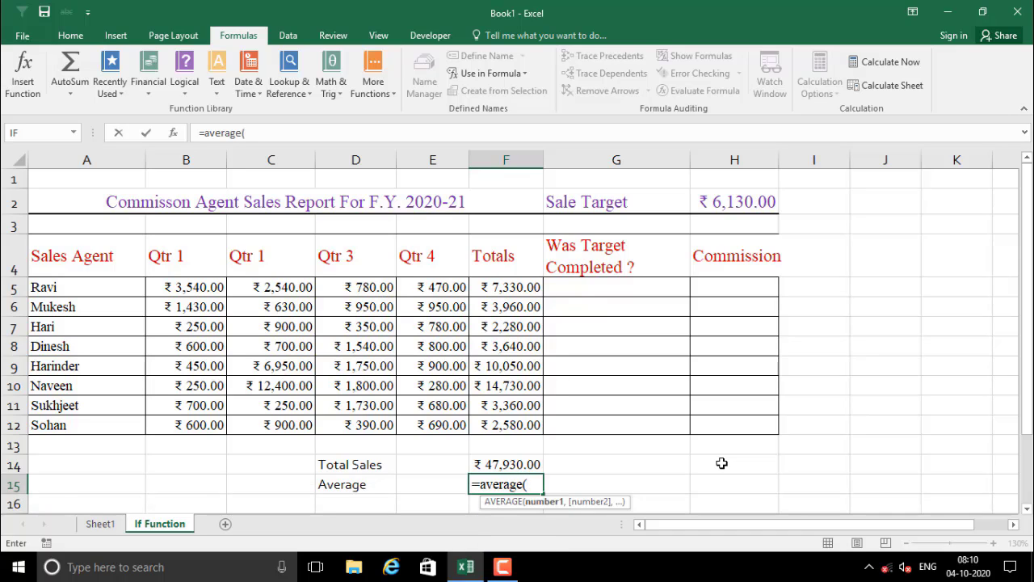
key(F3)
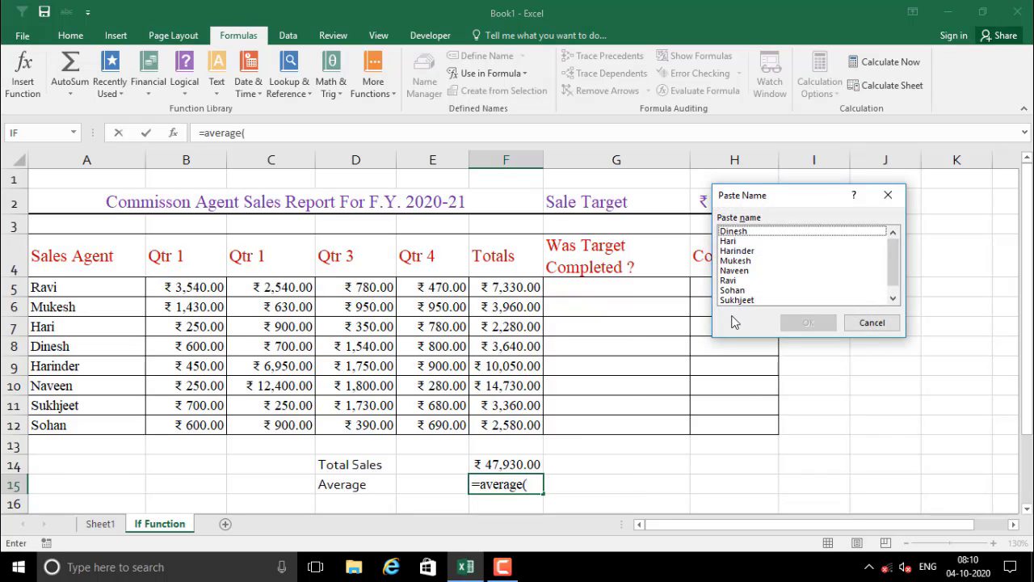
click(735, 300)
key(Down)
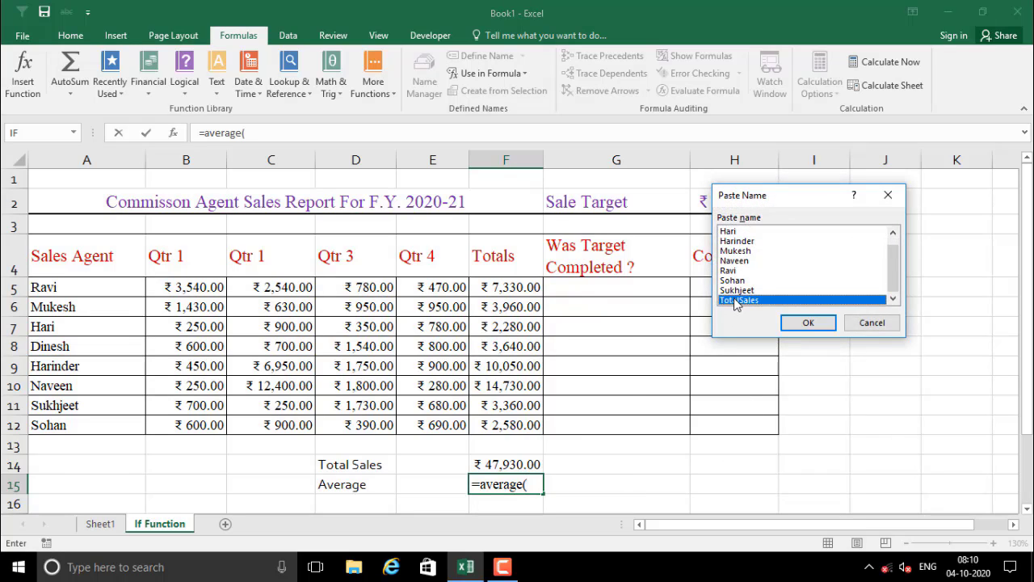
click(809, 323)
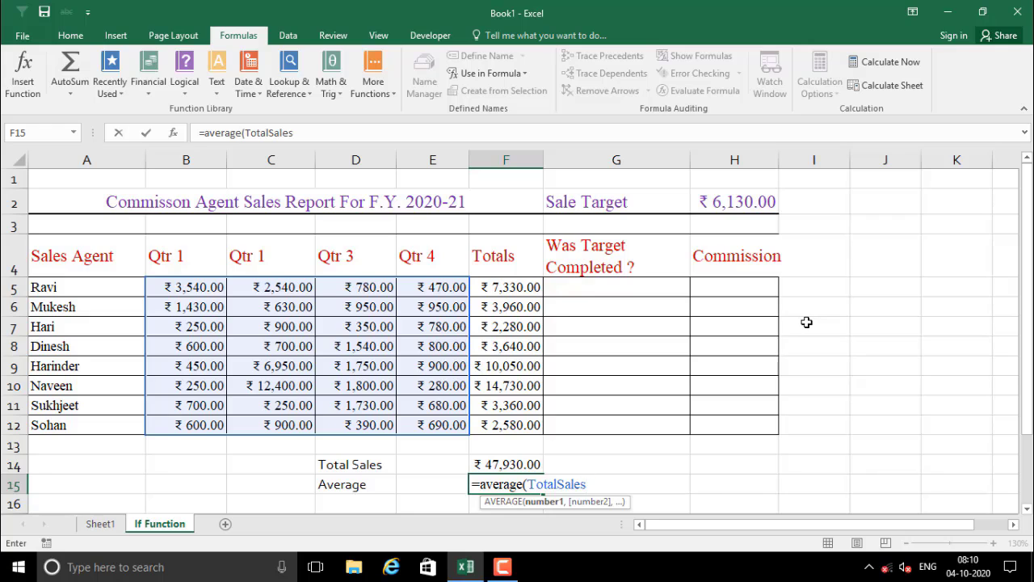
key(Return)
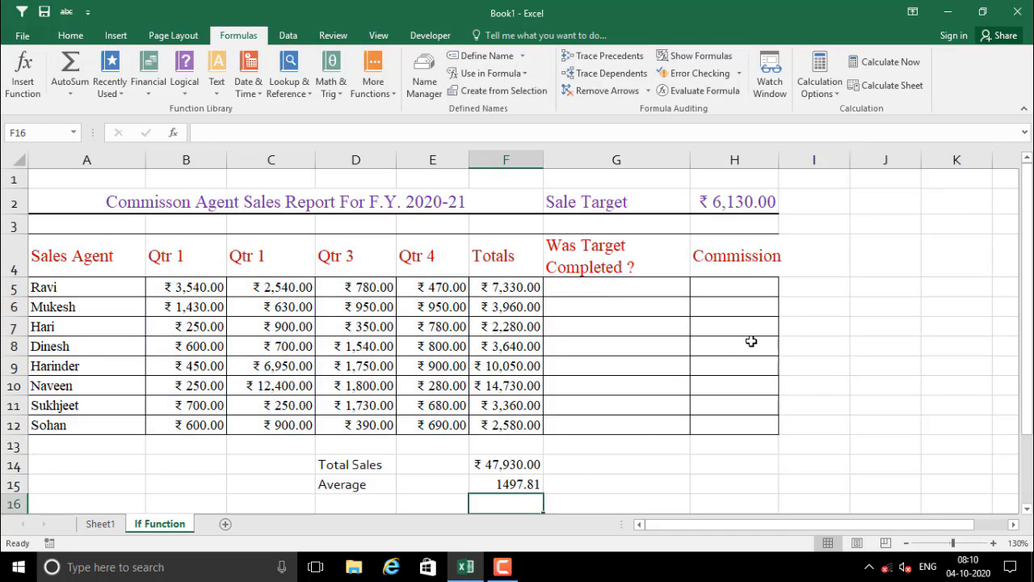
Step: Review the Average formula in F15 and its label in D15
click(506, 488)
click(348, 487)
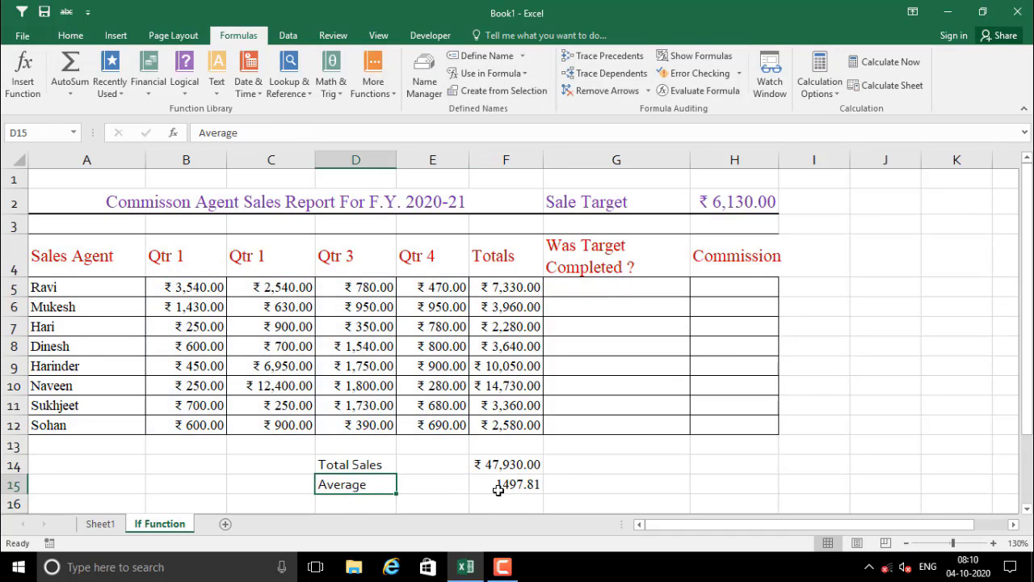
click(501, 488)
scroll(498, 490, down, 1)
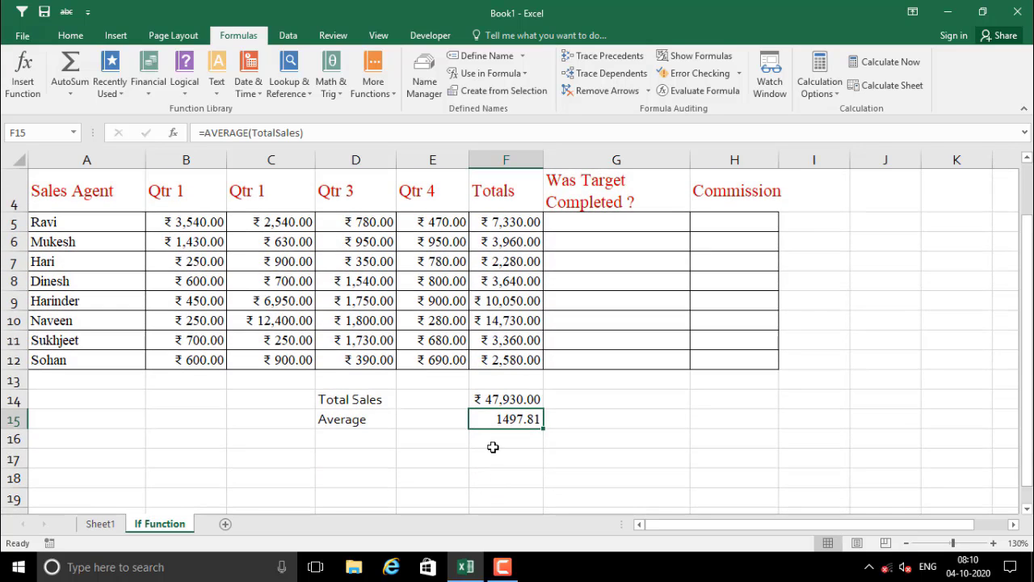
click(493, 445)
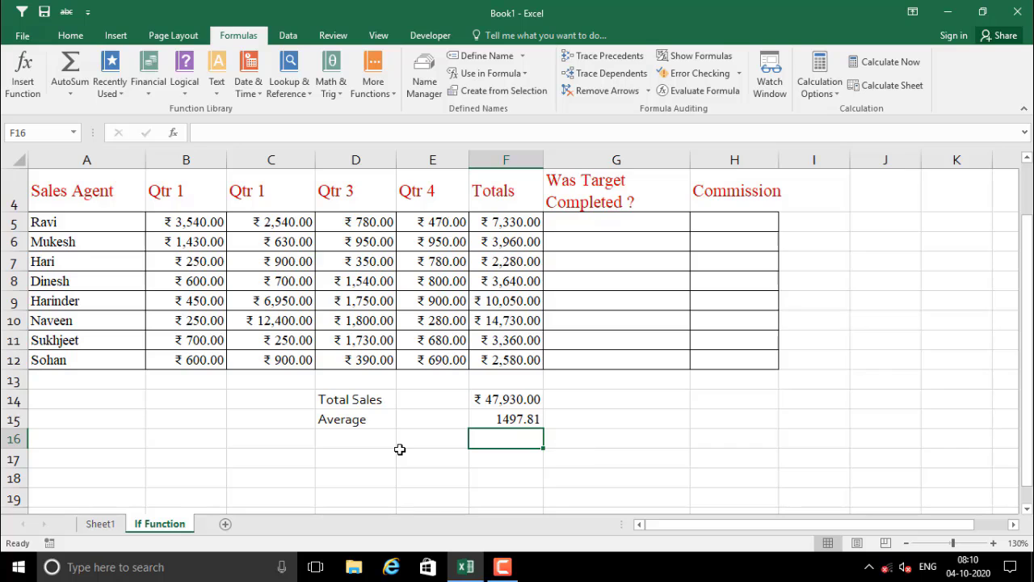
Step: Compare the agents' totals in F5:F7 with the Sale Target in H2 and examine the Was Target Completed ? cells G5:G12
scroll(466, 351, up, 3)
click(595, 292)
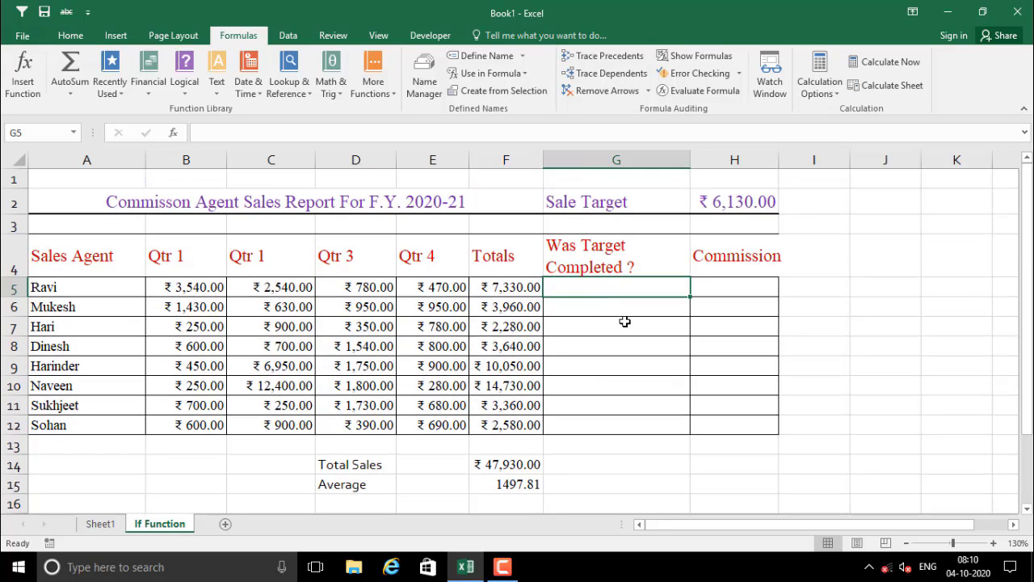
click(609, 276)
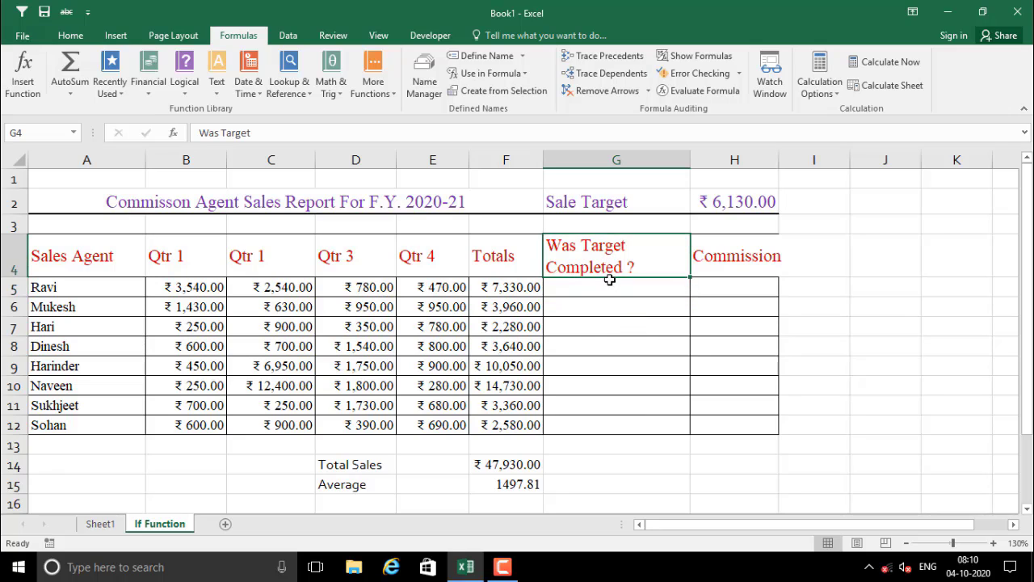
click(606, 283)
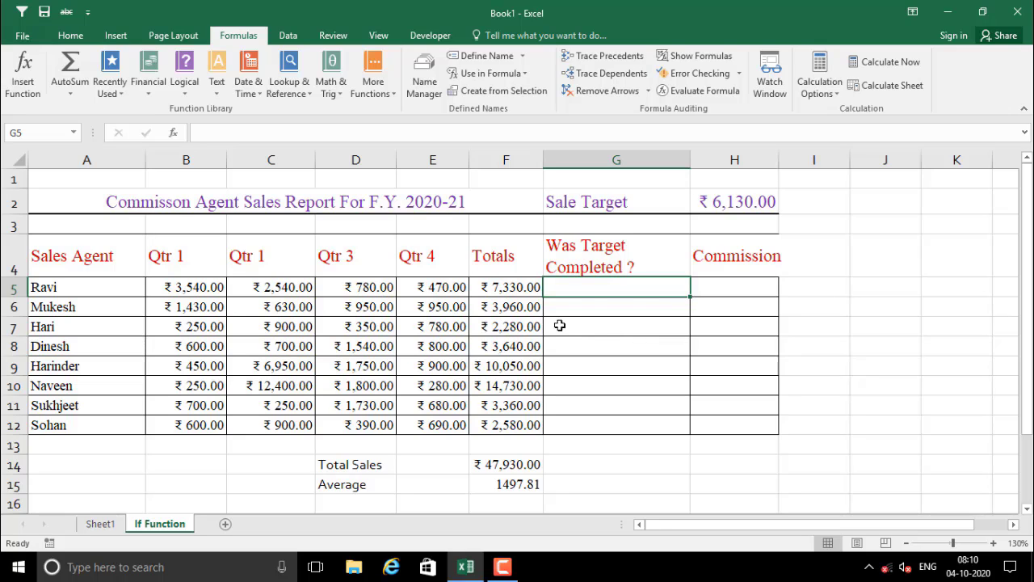
click(726, 205)
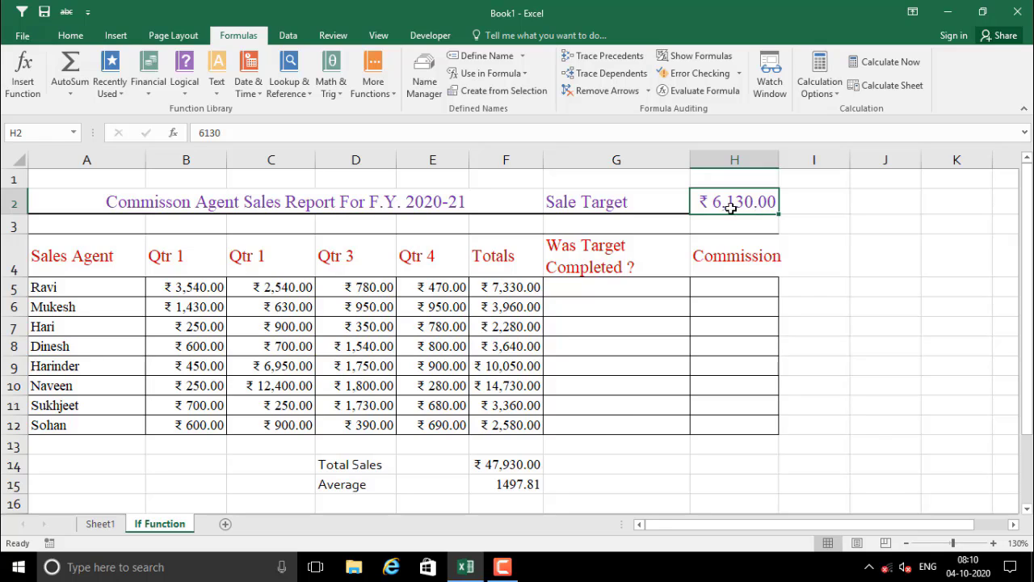
click(525, 288)
click(737, 207)
click(512, 310)
click(756, 204)
click(521, 326)
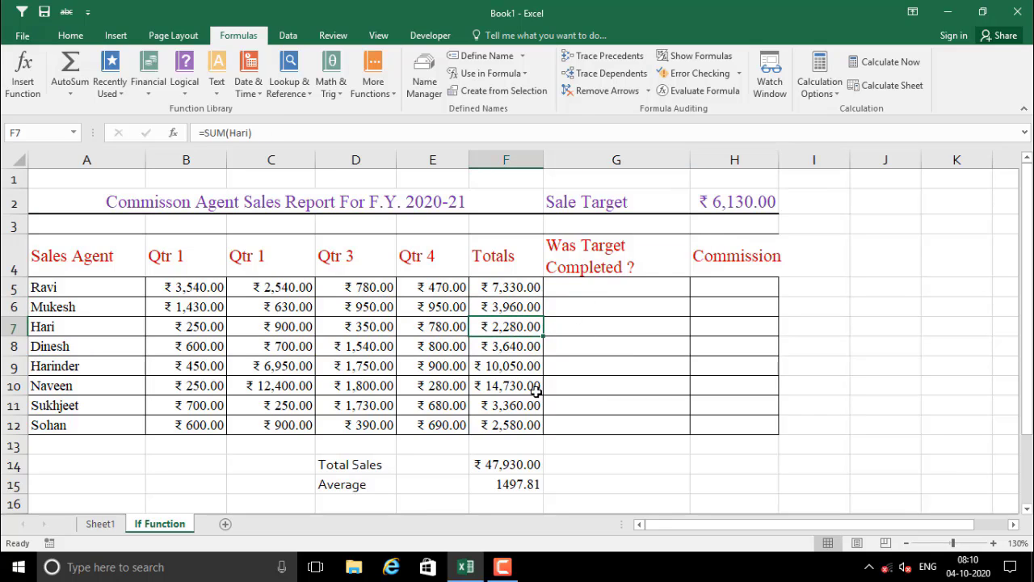
drag(588, 293, 589, 423)
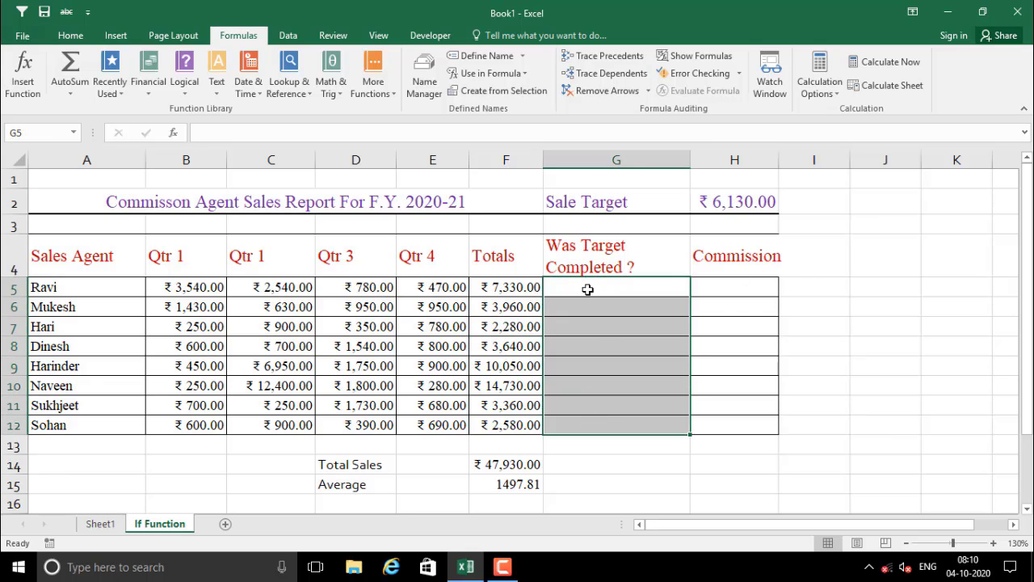
click(589, 290)
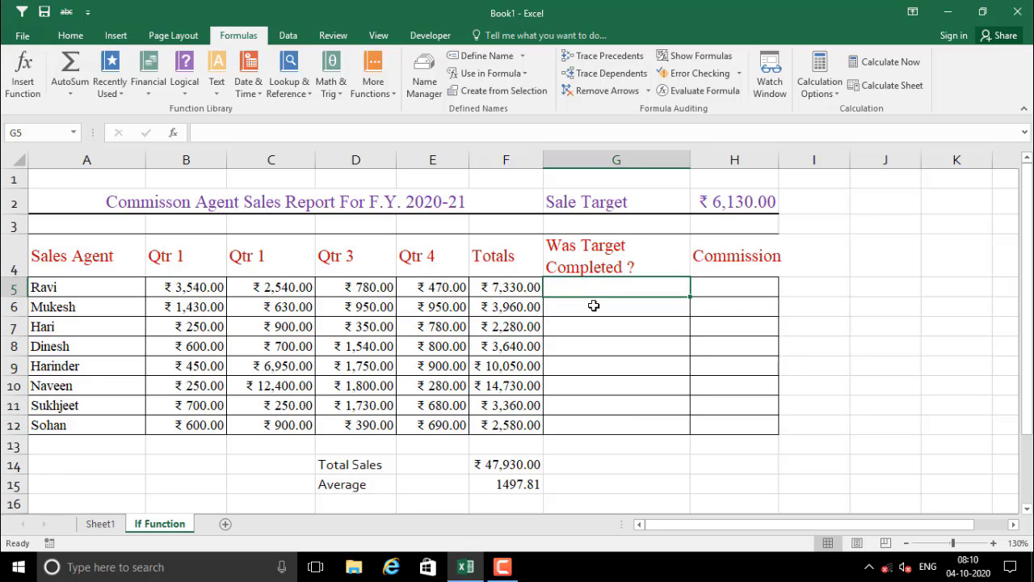
click(727, 203)
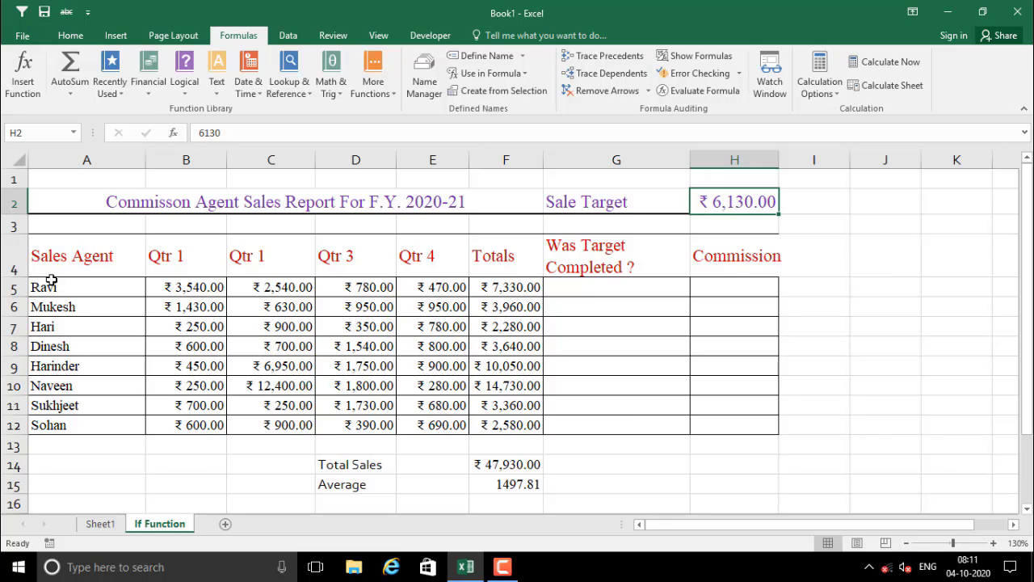
click(511, 293)
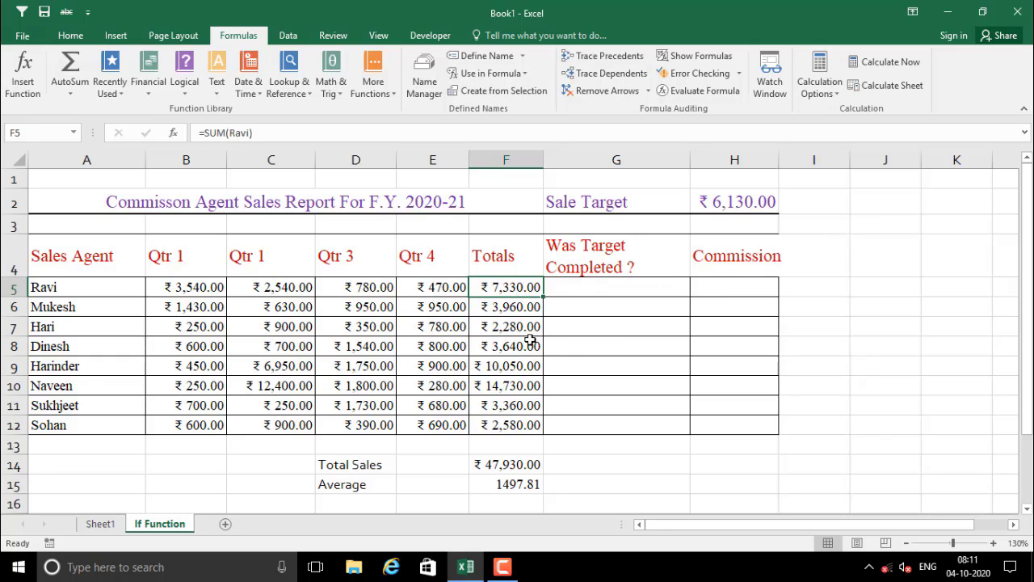
click(507, 311)
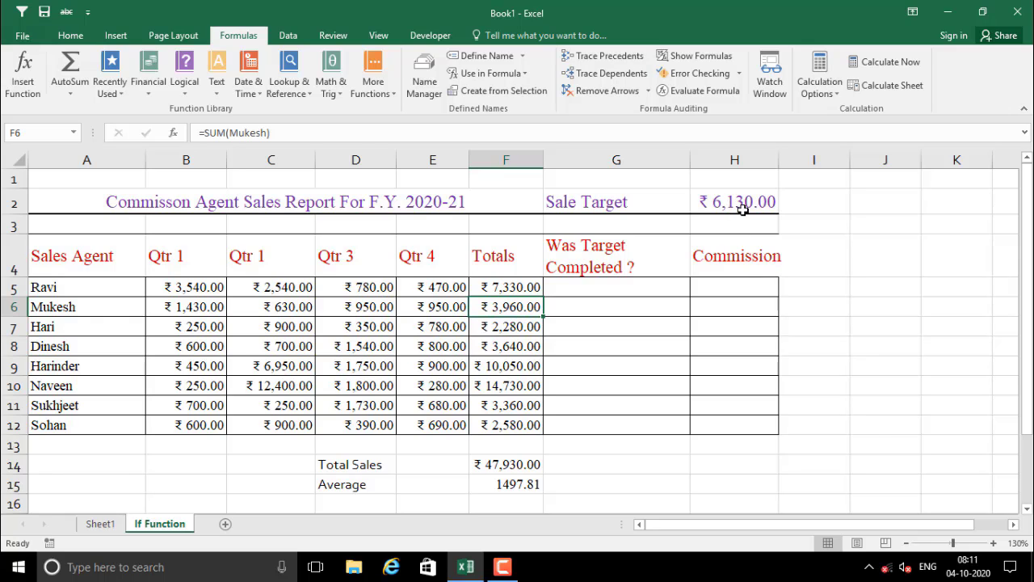
Step: Insert the IF function in G5, move its arguments dialog clear of the first agent's row and begin picking cells for Logical_test
click(571, 289)
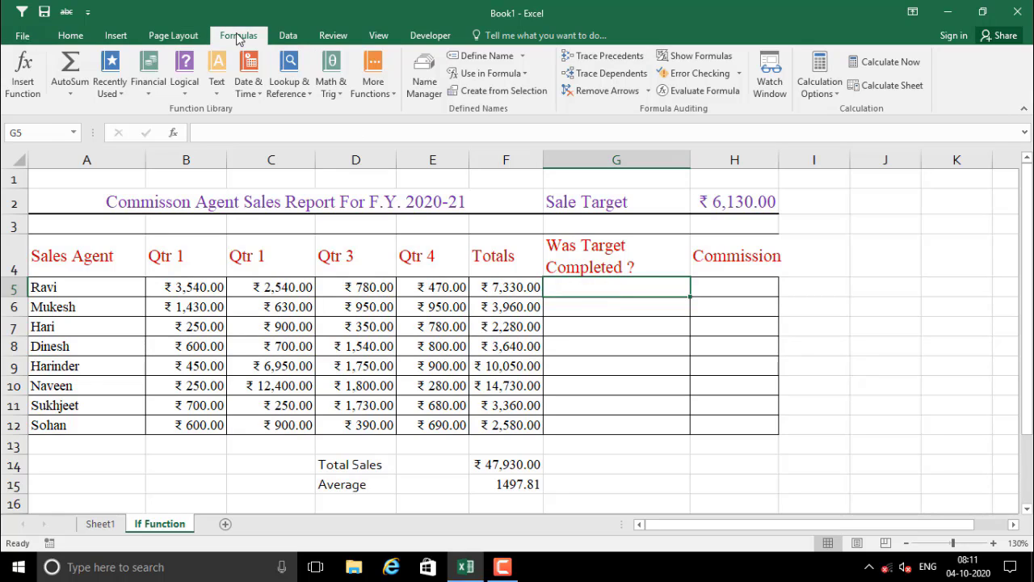
click(21, 93)
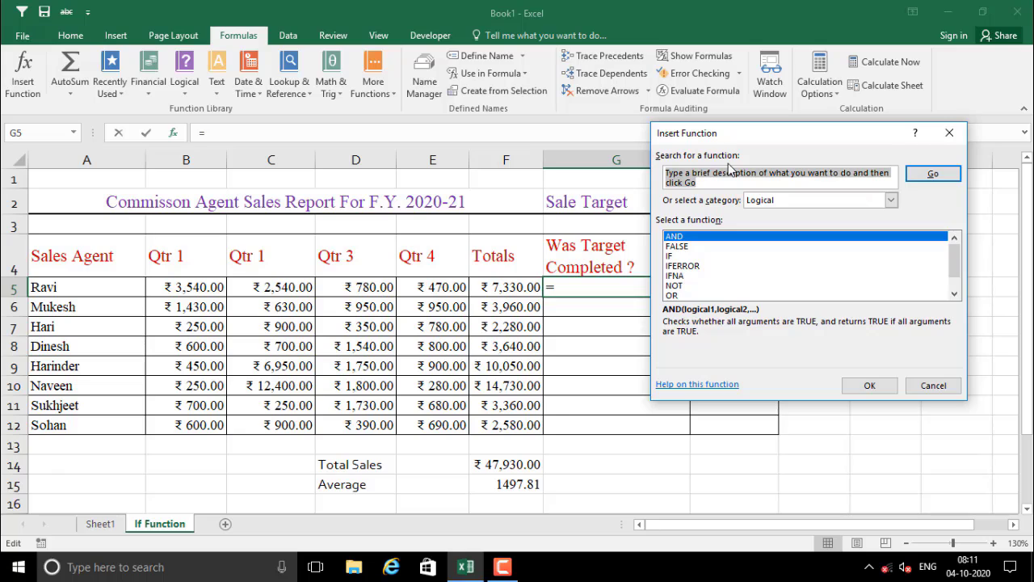
text(if)
click(929, 178)
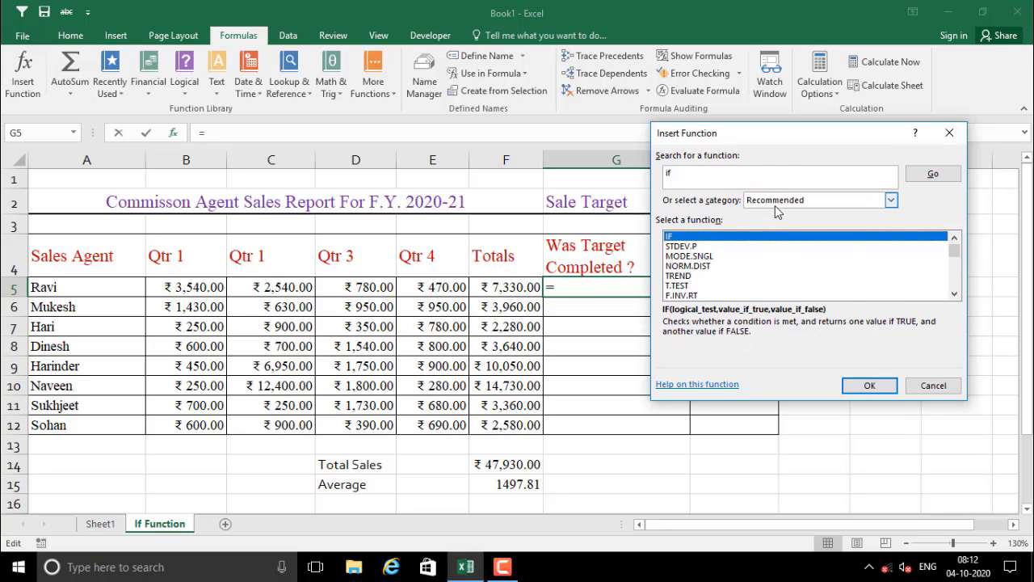
click(858, 387)
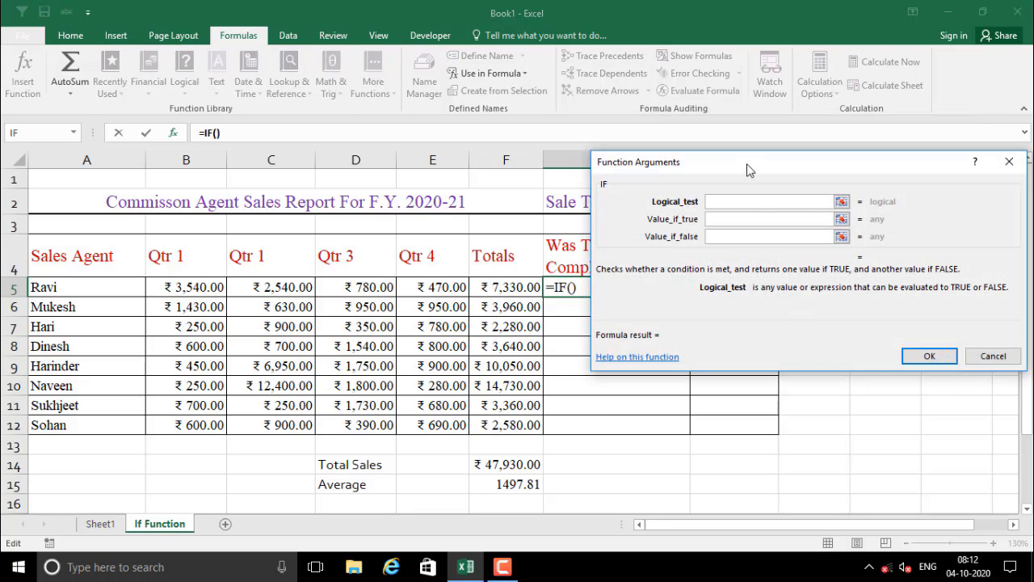
drag(747, 170, 709, 372)
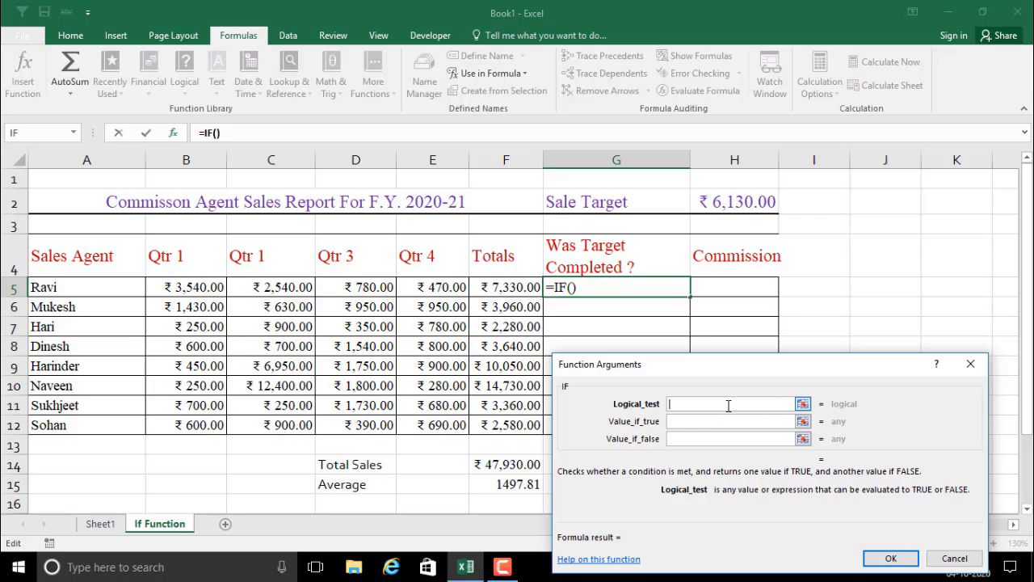
click(803, 404)
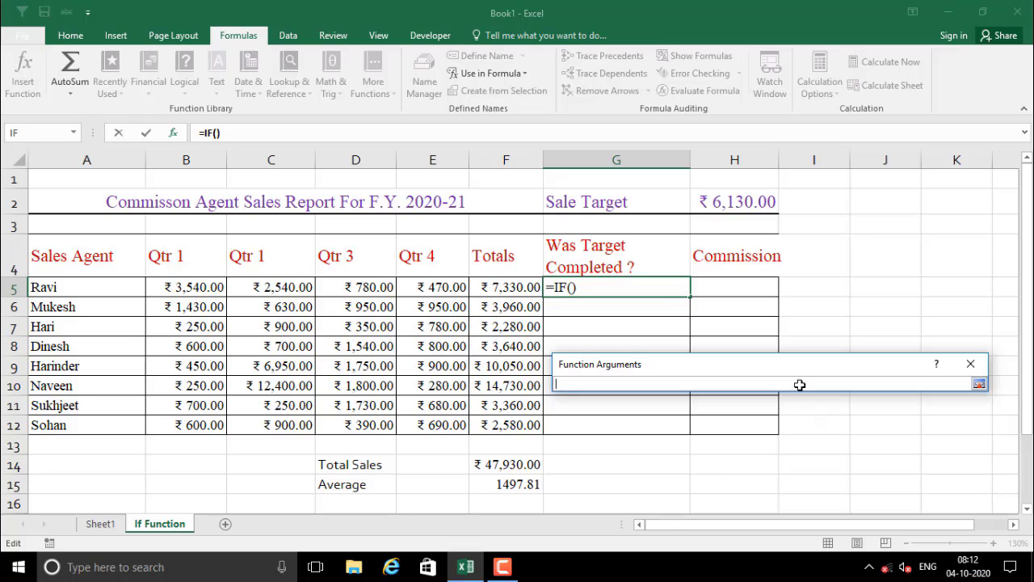
click(739, 203)
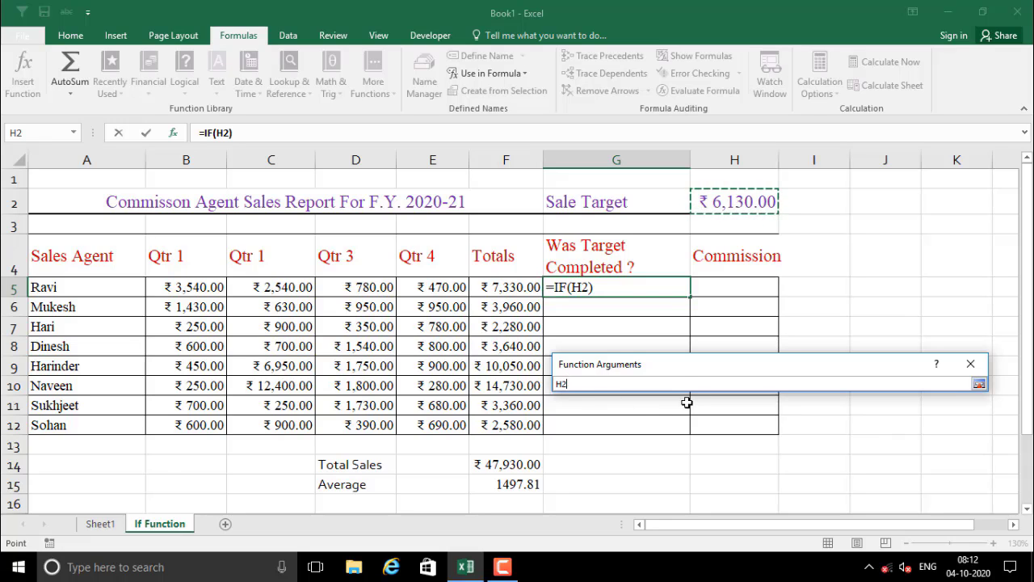
text(>=)
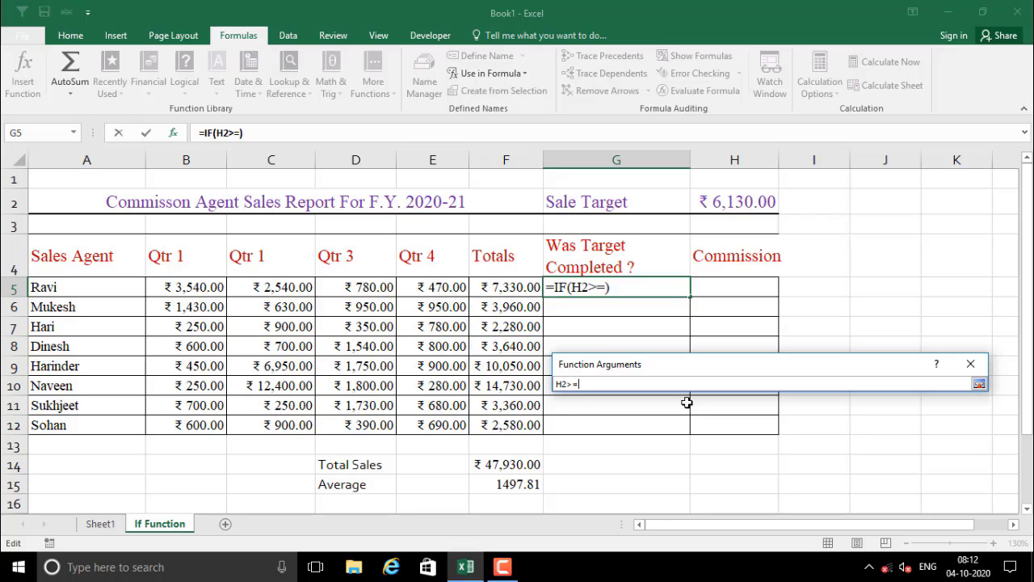
key(BackSpace)
key(BackSpace)
key(BackSpace)
key(BackSpace)
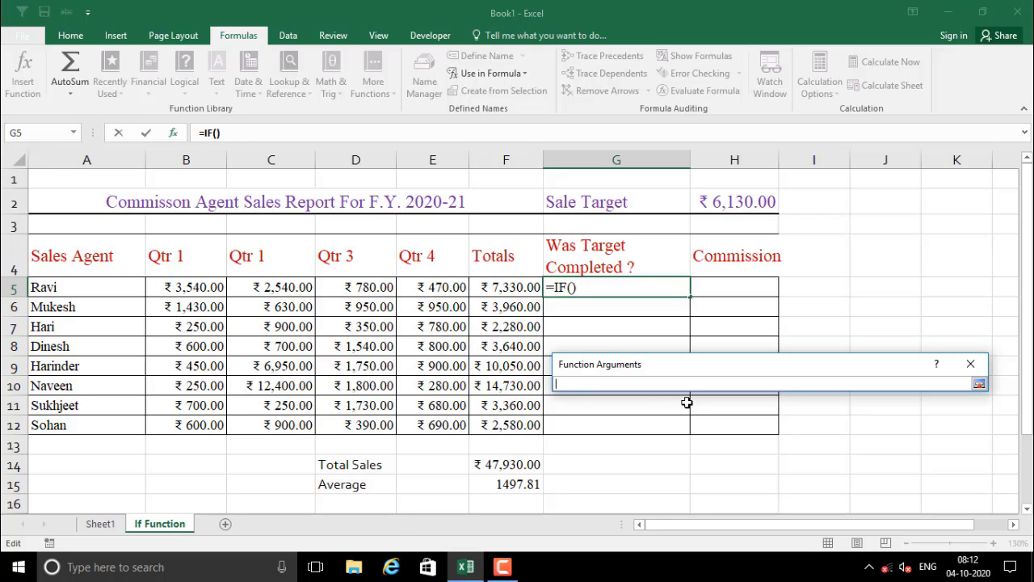
Step: Set the Logical_test of the IF function in G5 to F5>=H2, comparing the agent's total with the Sale Target
click(510, 288)
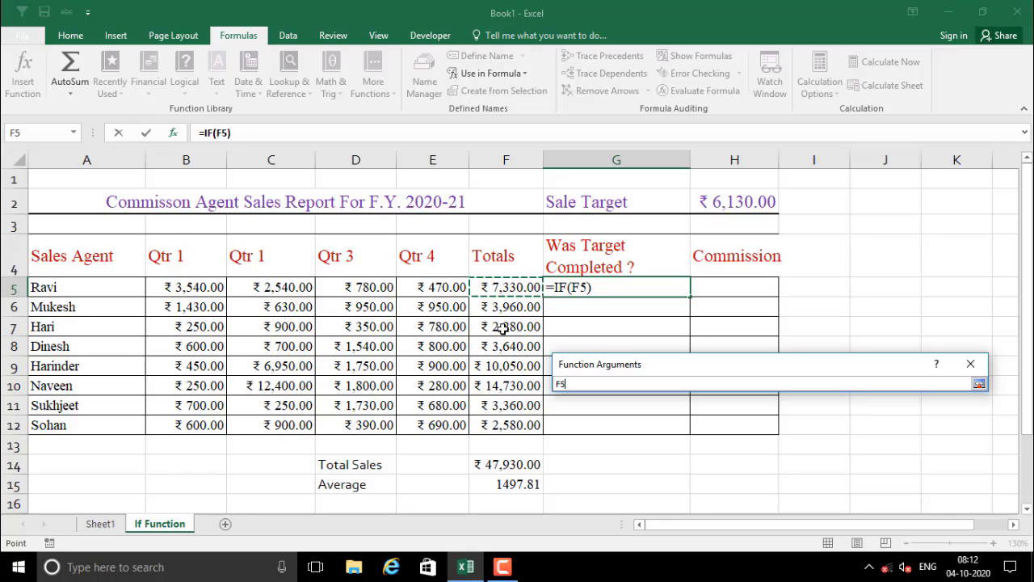
text(>=)
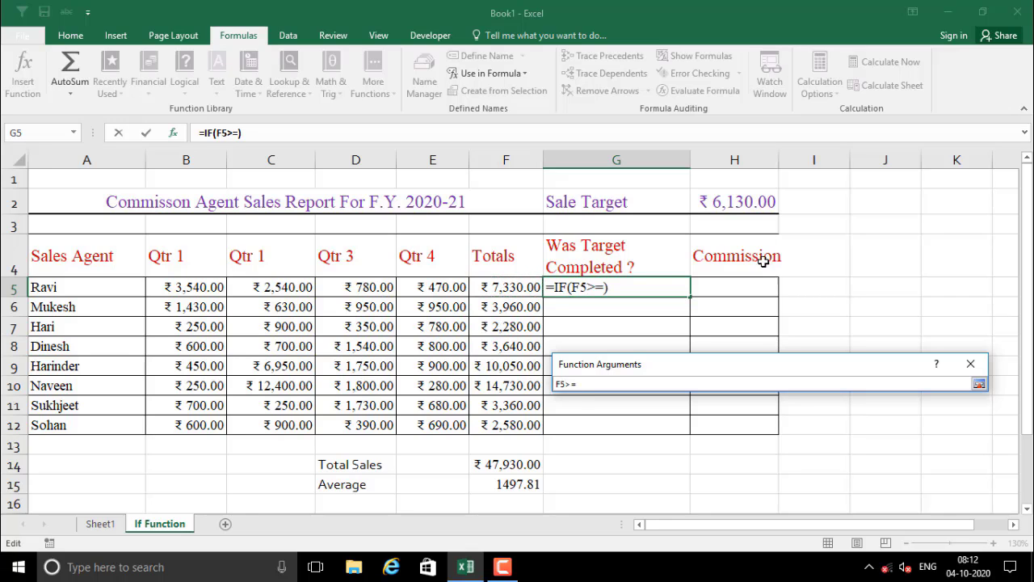
click(737, 207)
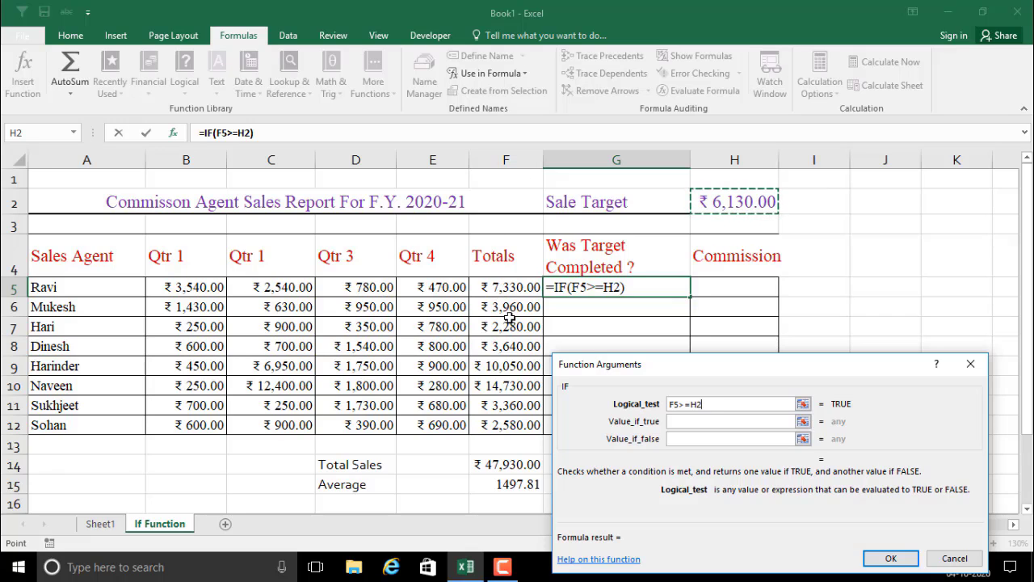
Step: Set the Value_if_true argument of the IF function in G5 to the text Completed
click(691, 421)
click(722, 421)
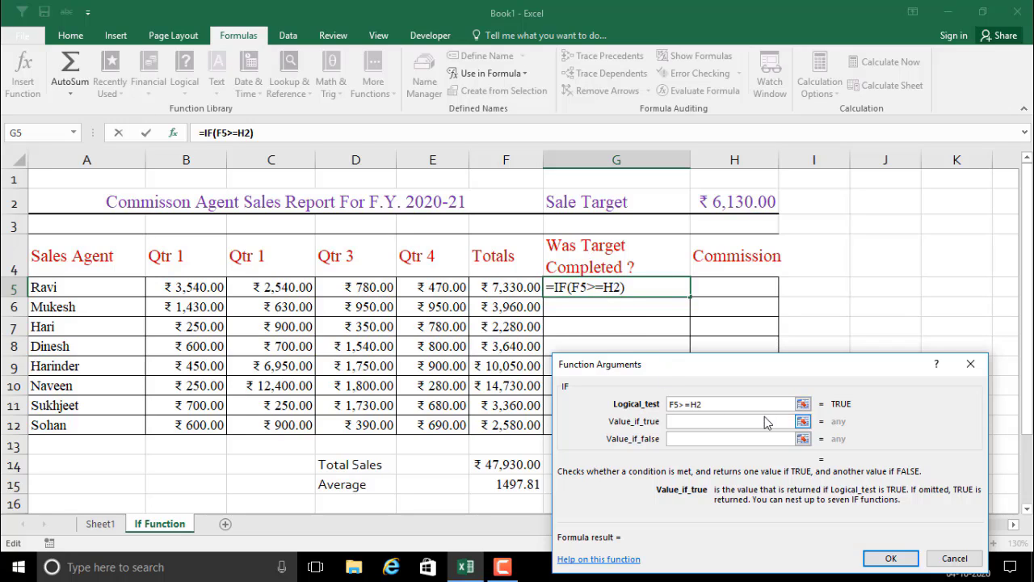
text(Compl)
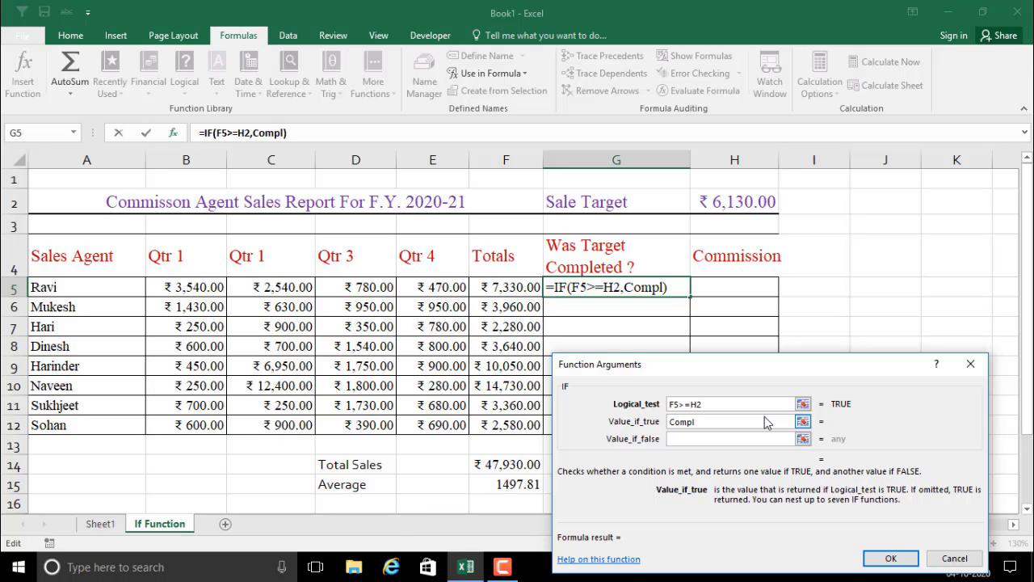
text(eted)
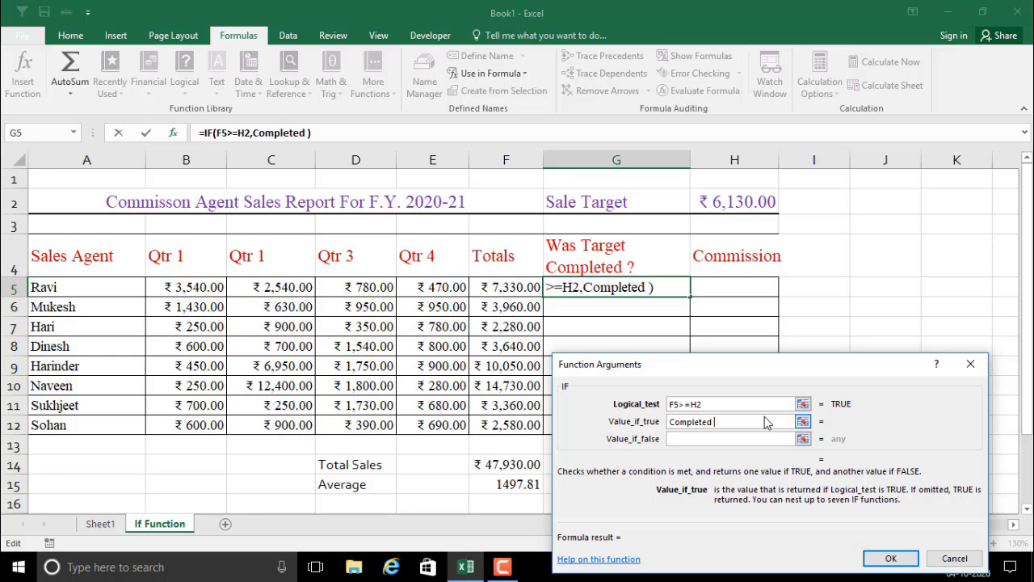
Step: Set the Value_if_false argument to Not Complete and finish the IF function in G5
click(722, 441)
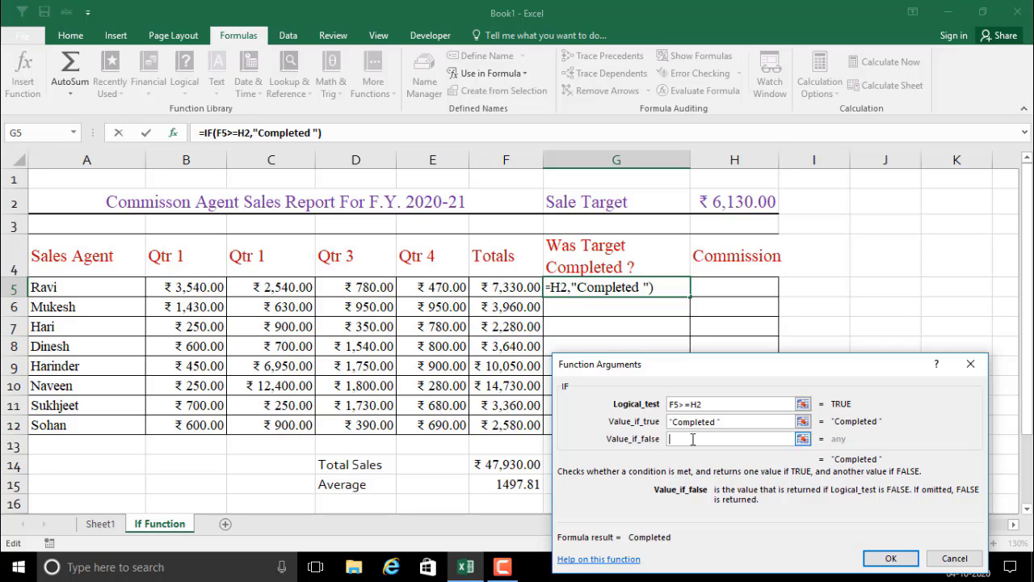
text(Not Com)
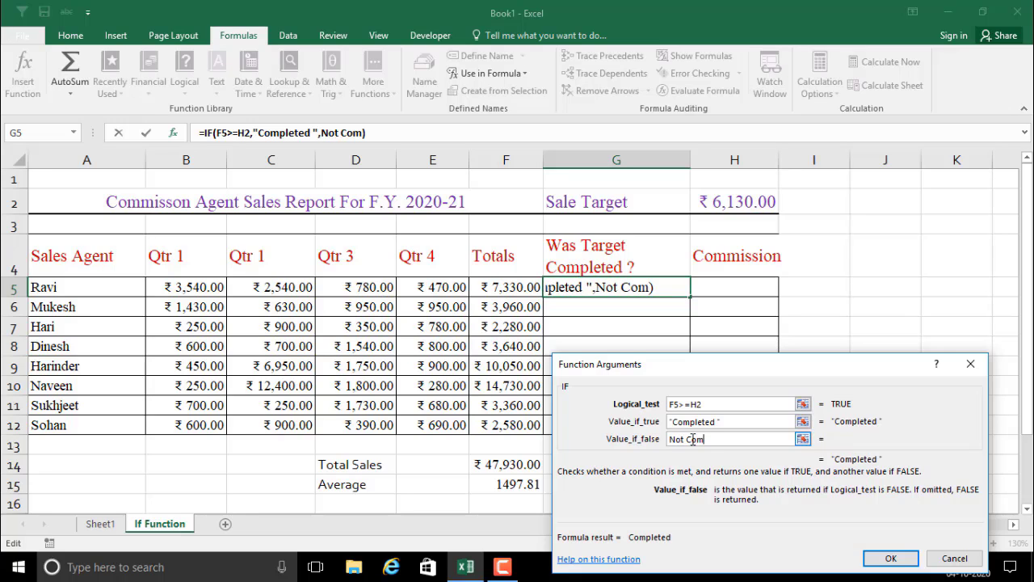
text(plete)
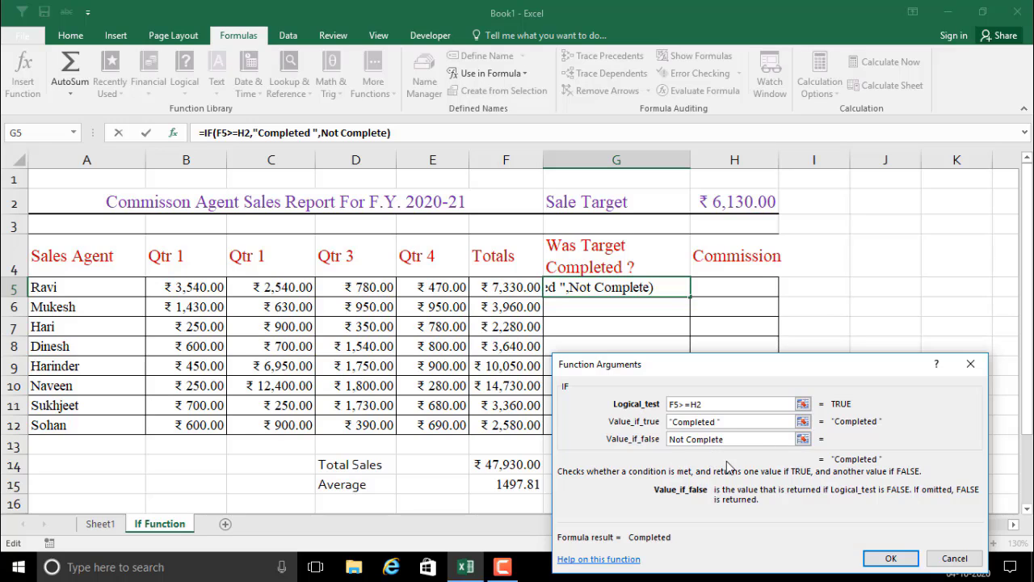
click(889, 558)
click(639, 338)
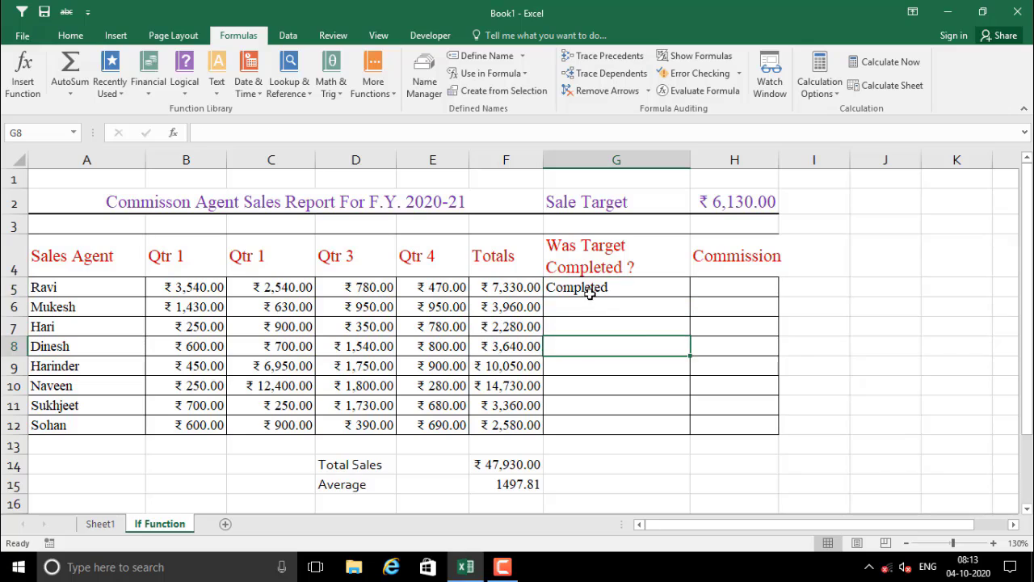
Step: Copy the IF formula from G5 down through G12 for the remaining sales agents
click(583, 287)
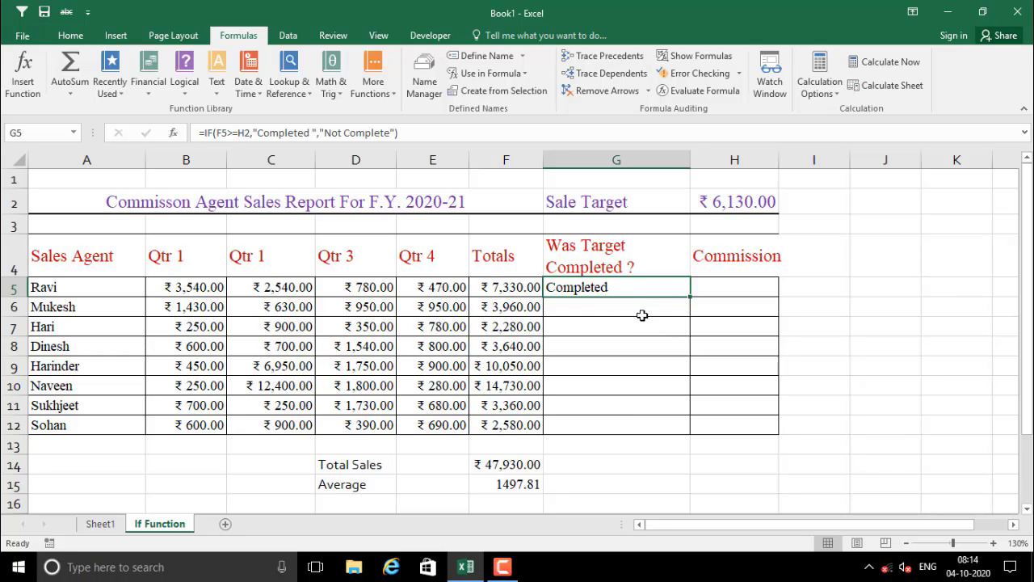
drag(638, 312, 633, 425)
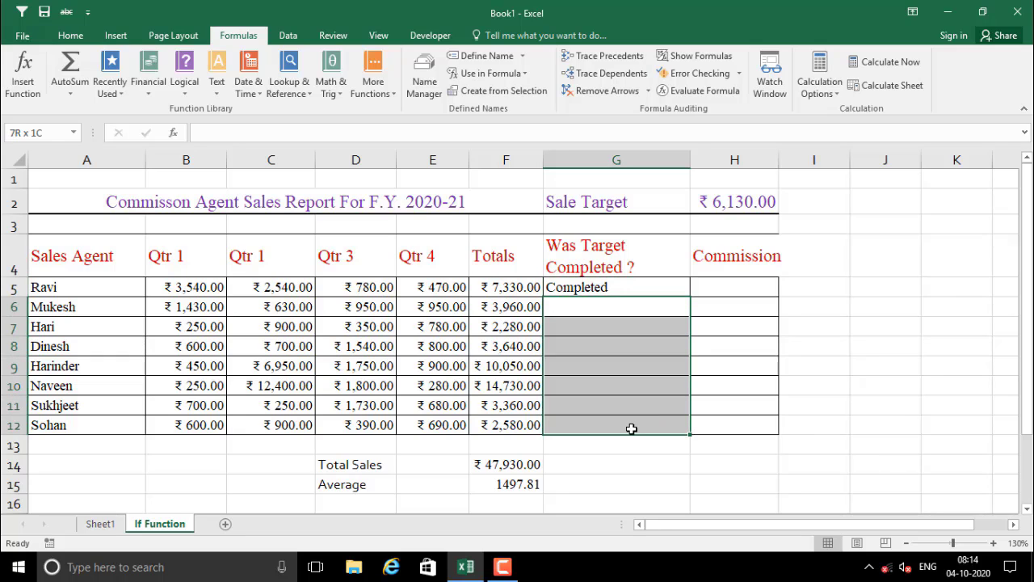
click(615, 308)
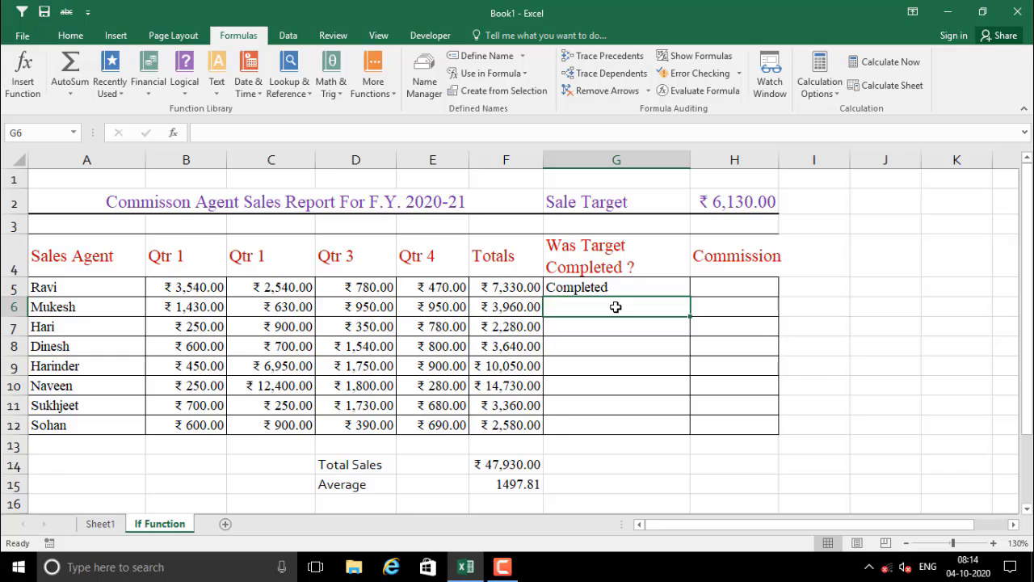
click(614, 288)
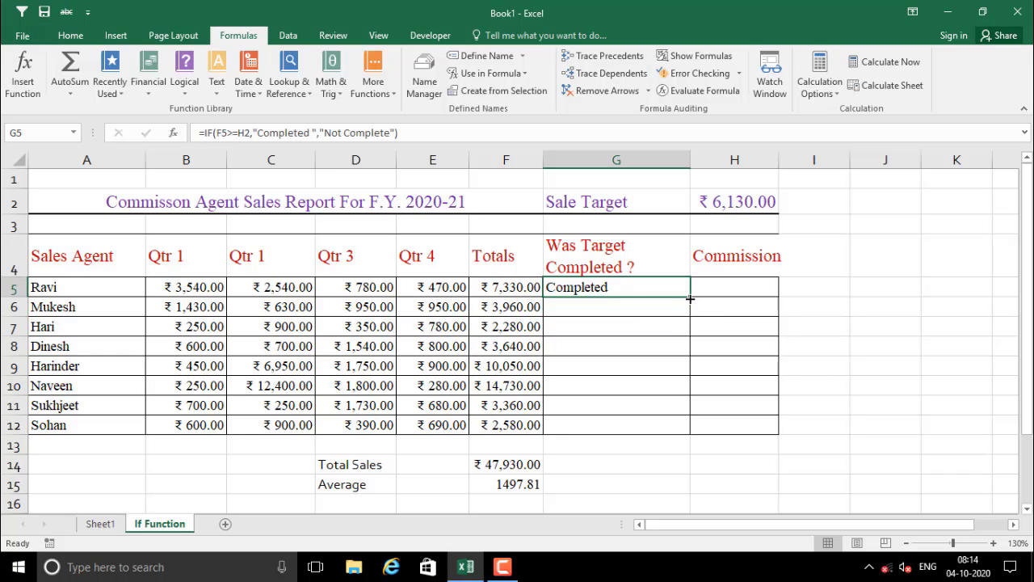
drag(691, 298, 658, 432)
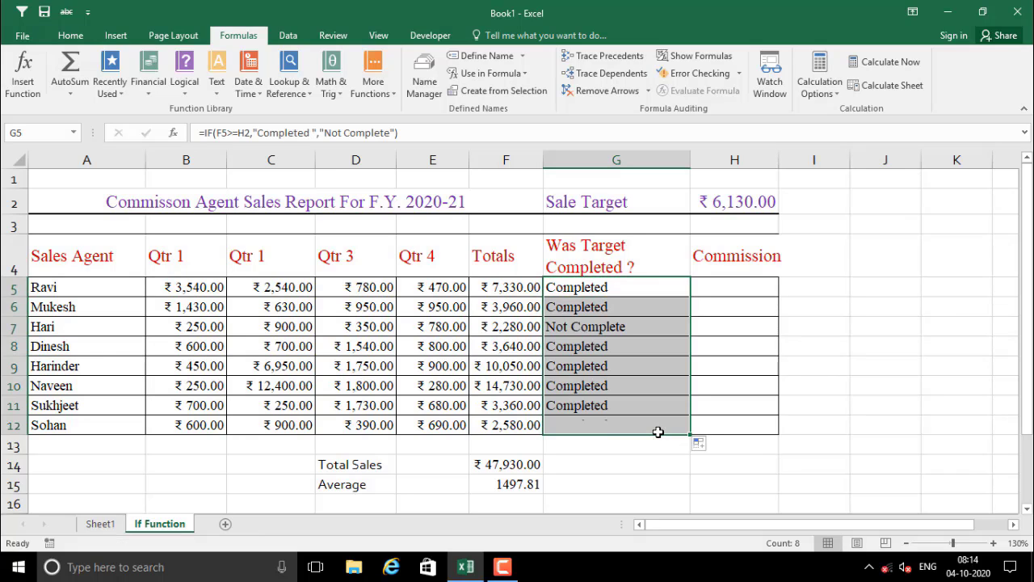
Step: Compare the copied IF formulas in the Was Target Completed ? column with G5 and check the second agent's total in F6
click(595, 303)
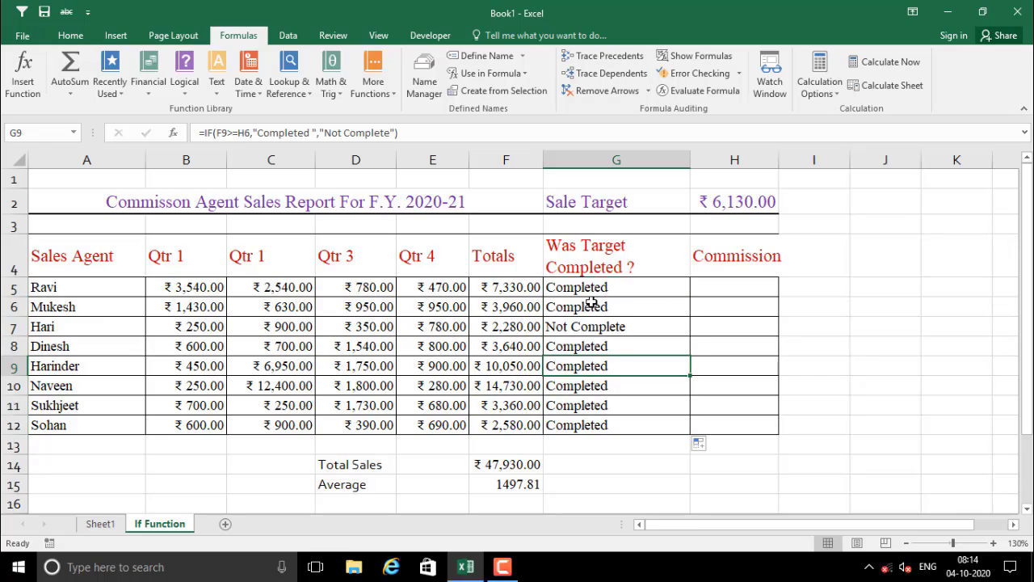
click(599, 367)
key(Up)
key(Up)
key(Up)
key(Up)
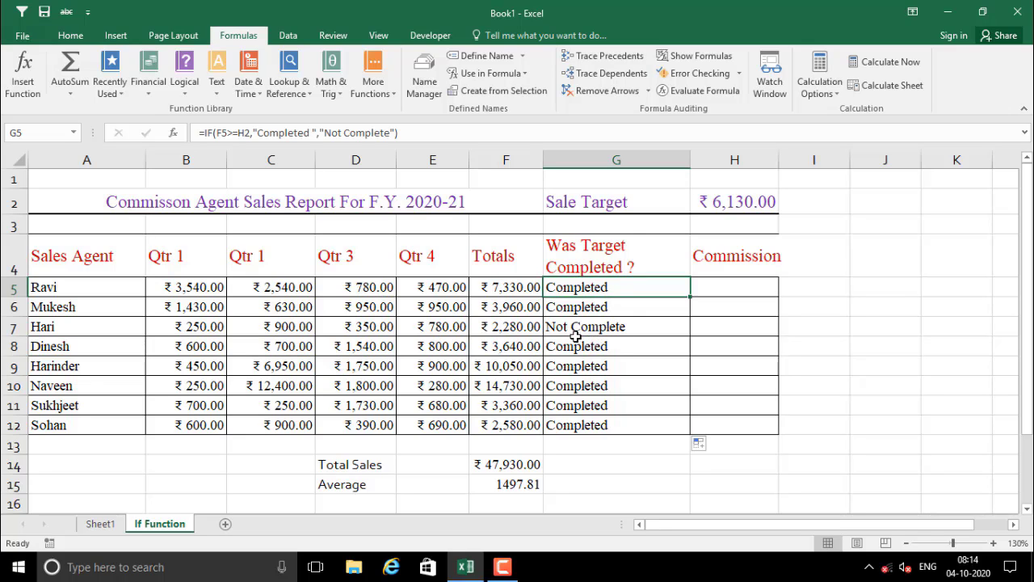
click(529, 306)
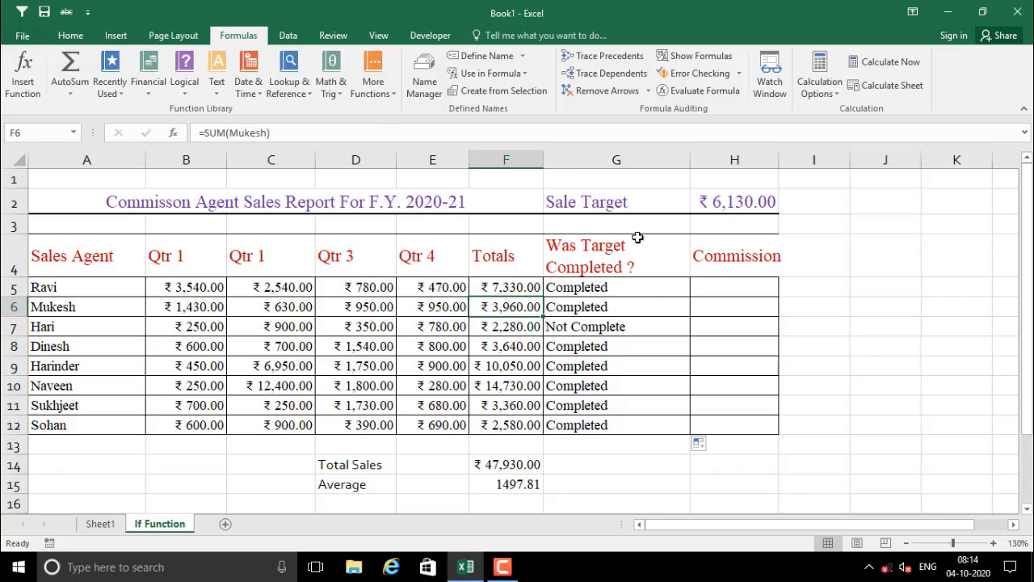
click(582, 314)
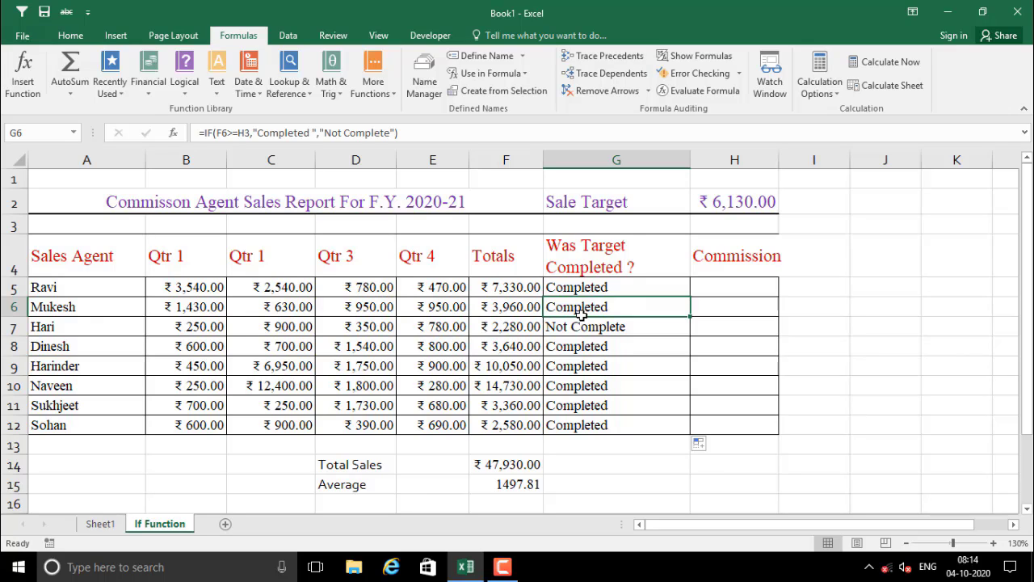
click(582, 291)
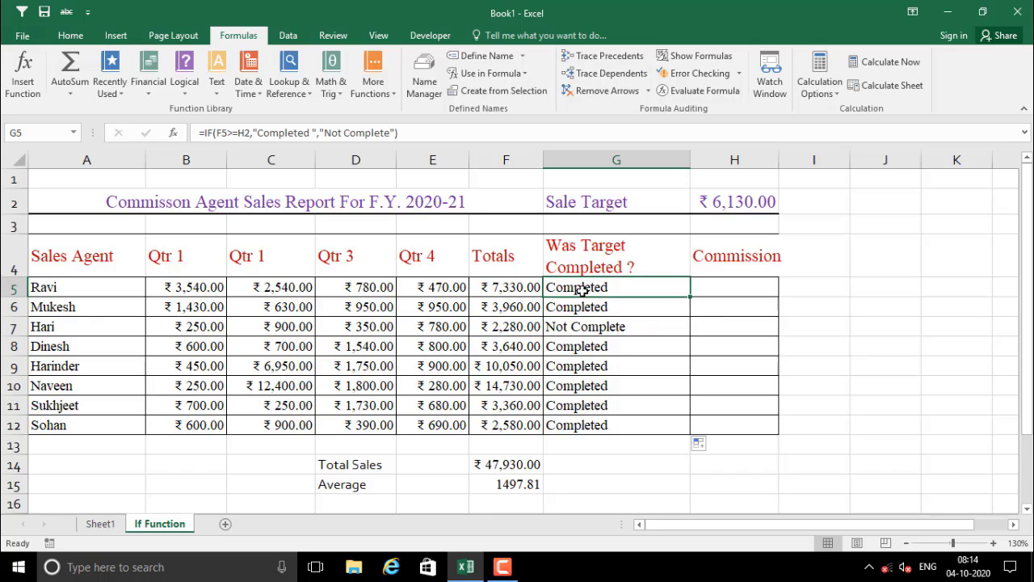
click(505, 311)
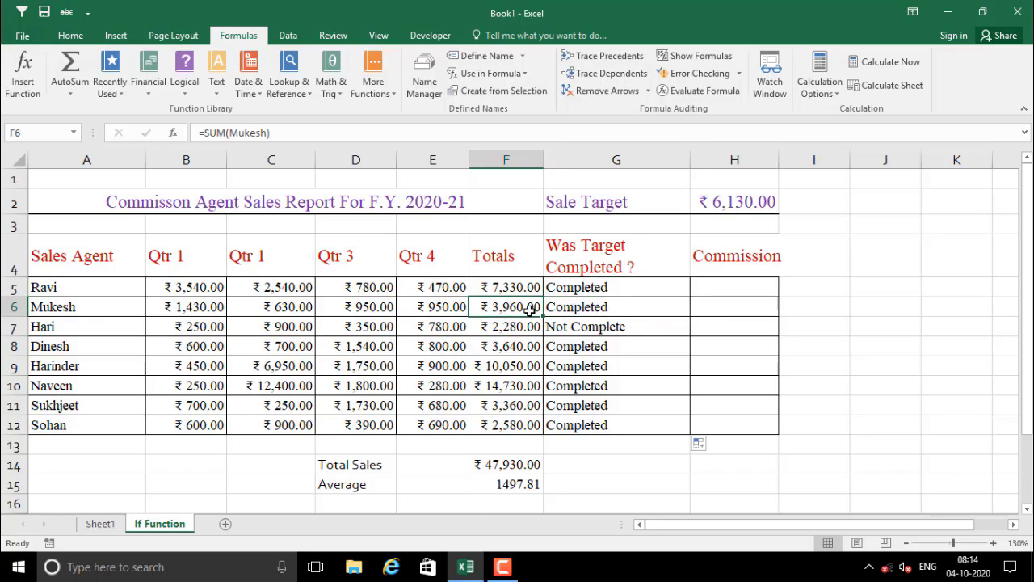
click(584, 309)
click(565, 291)
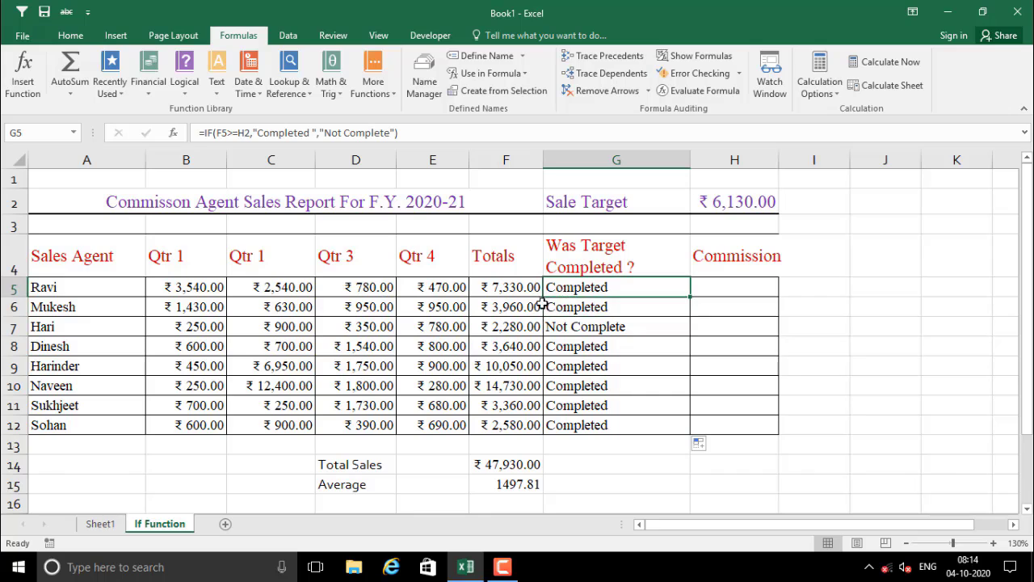
click(559, 308)
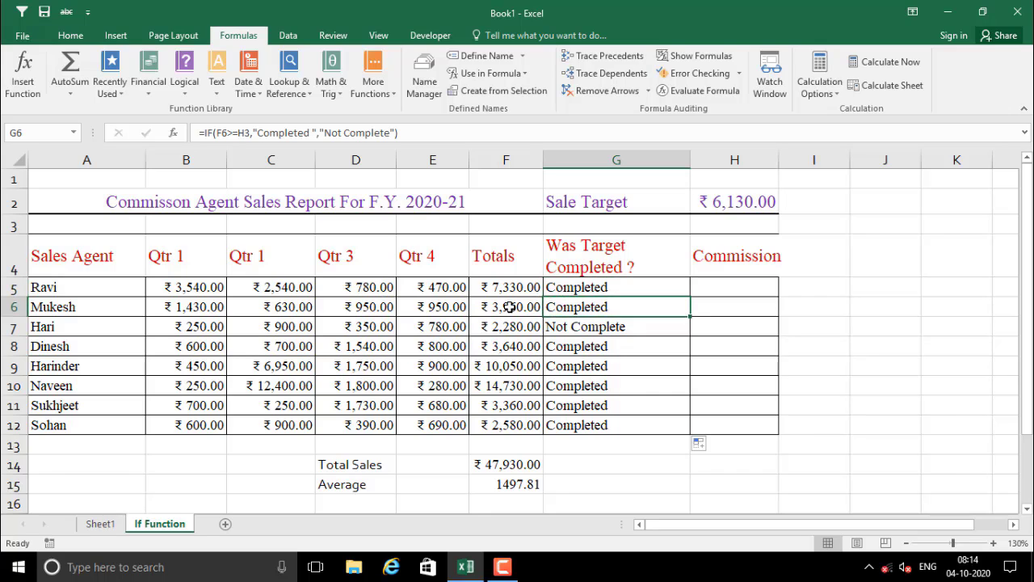
Step: Trace the precedents of the IF formulas in G5, G6, G7 and G8 and remove the tracer arrows
click(573, 289)
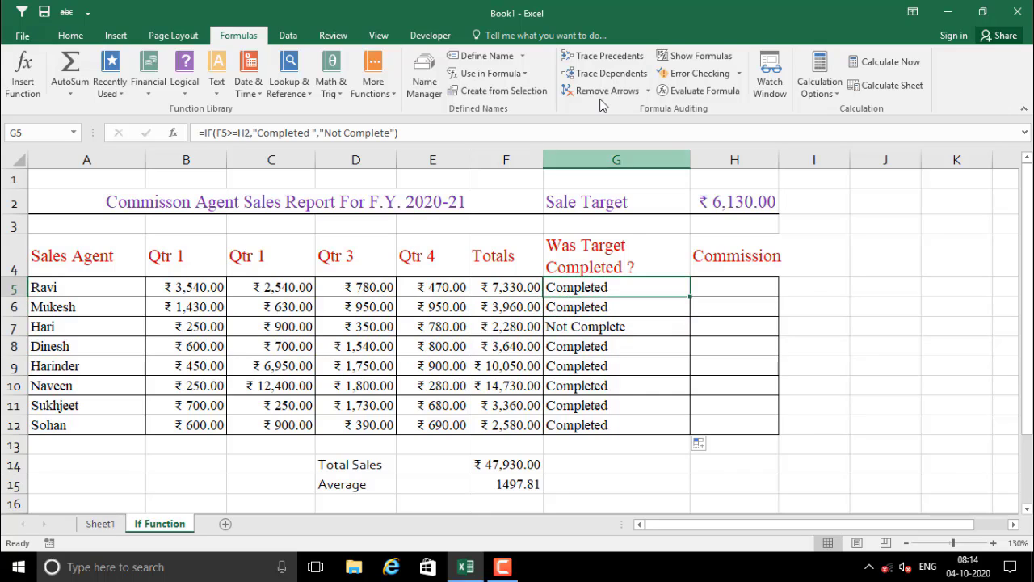
click(602, 57)
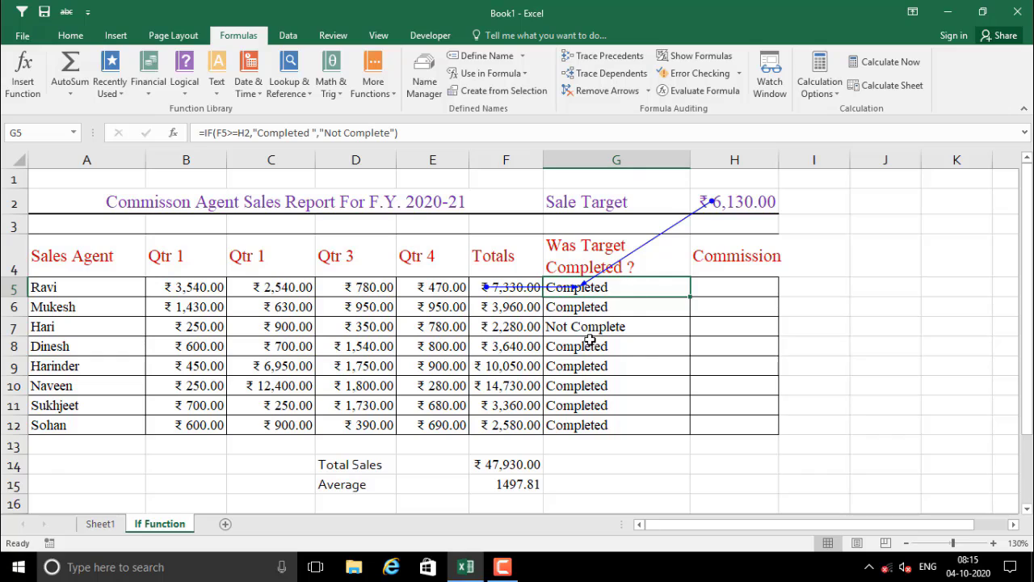
click(587, 312)
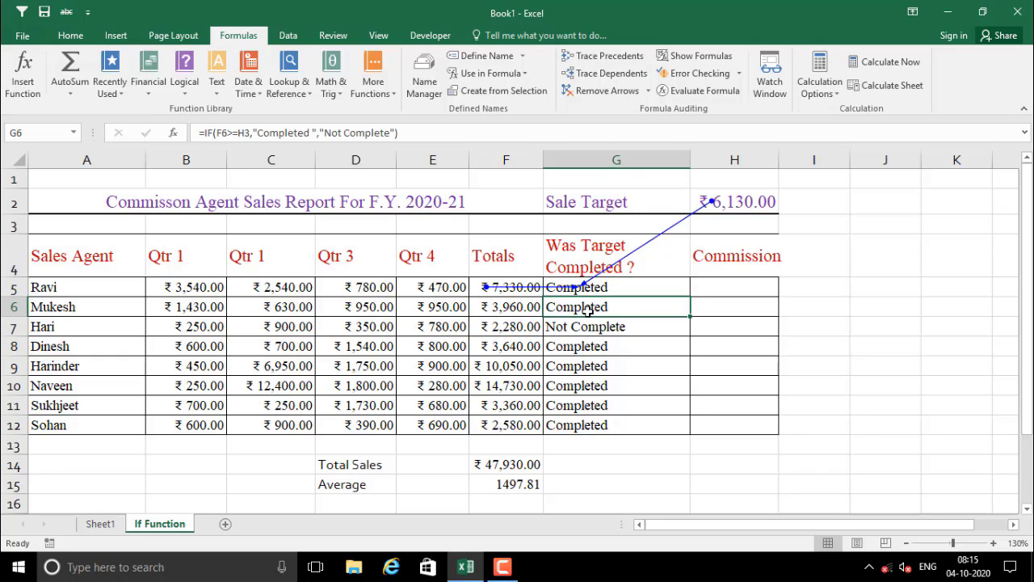
click(609, 55)
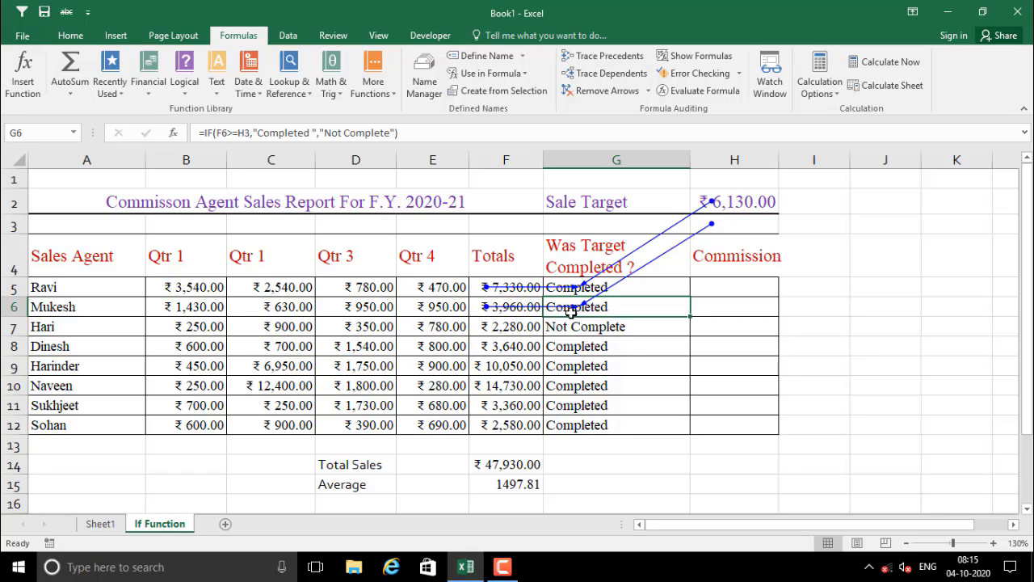
click(572, 326)
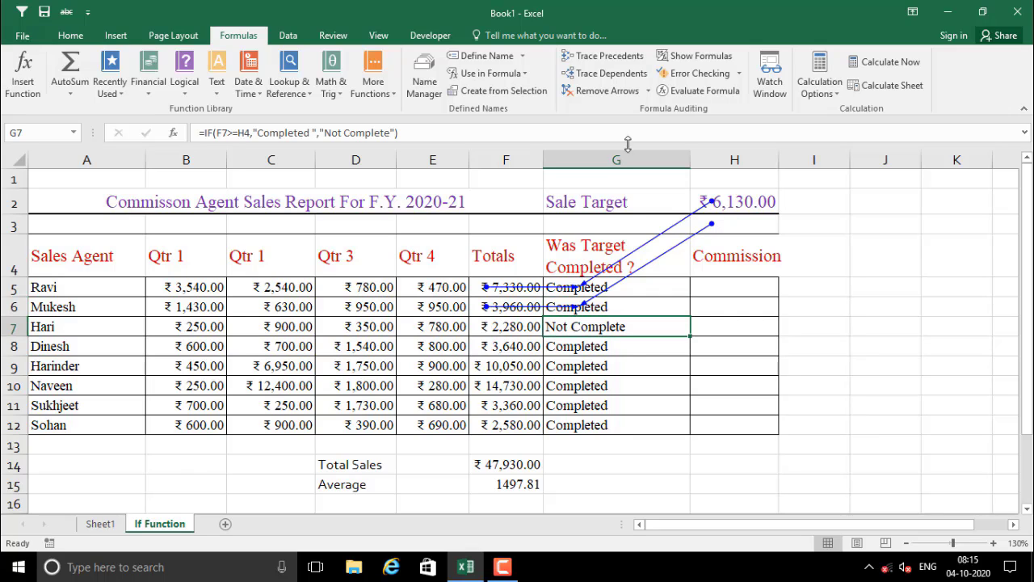
click(607, 55)
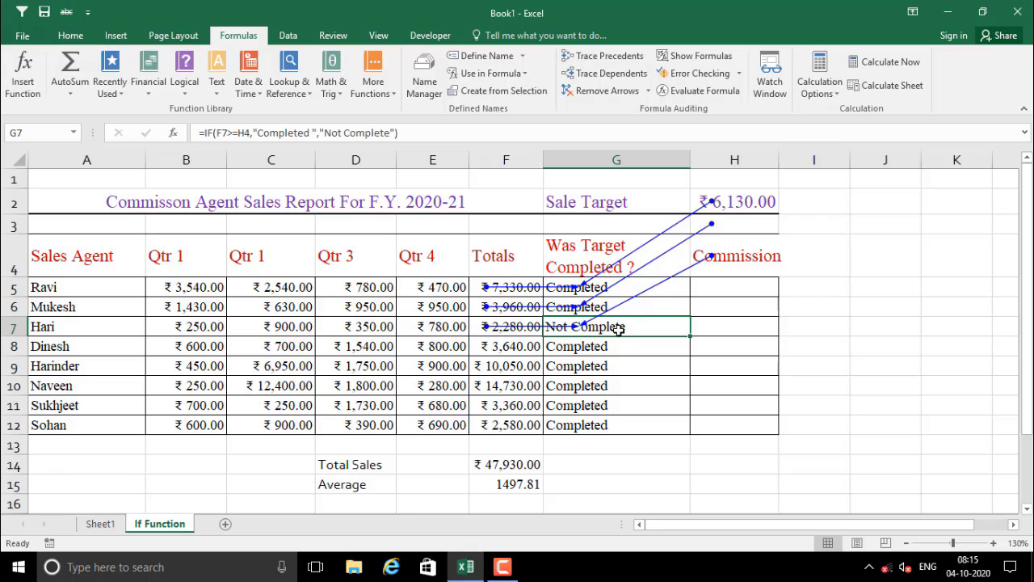
click(586, 346)
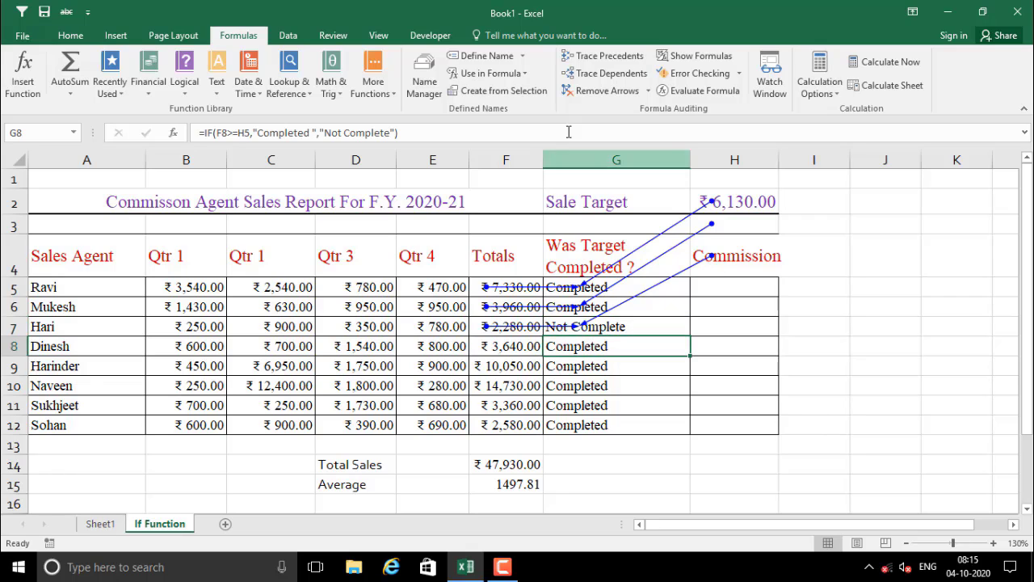
click(602, 55)
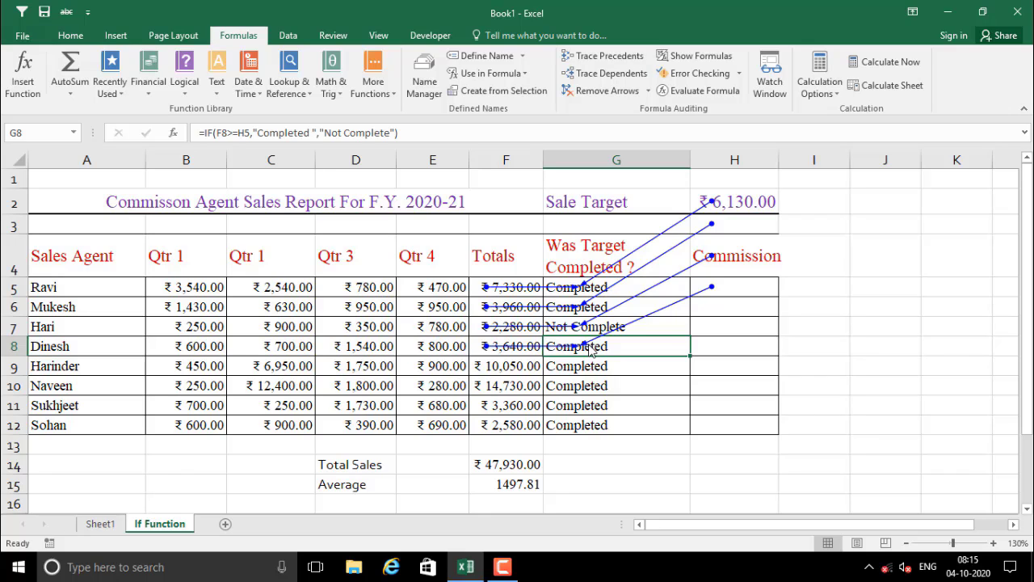
click(598, 91)
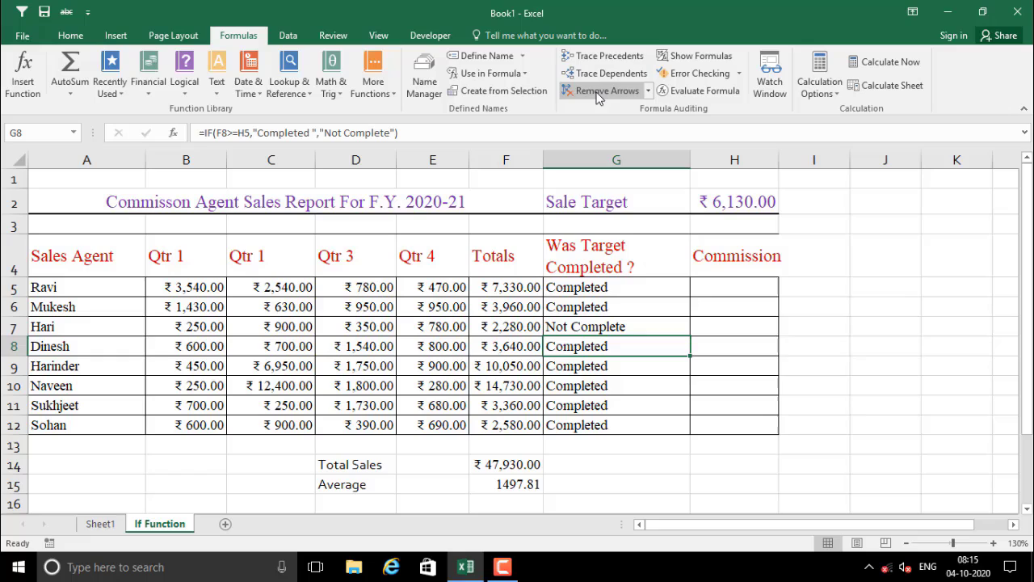
Step: Change the Sale Target reference in the G5 IF formula to the absolute reference $H$2
click(618, 288)
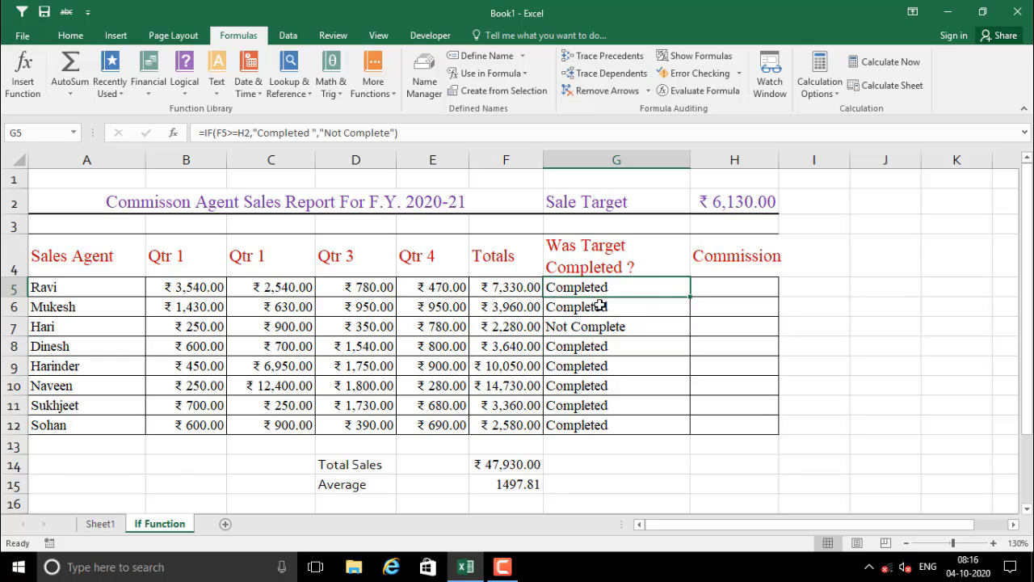
click(240, 132)
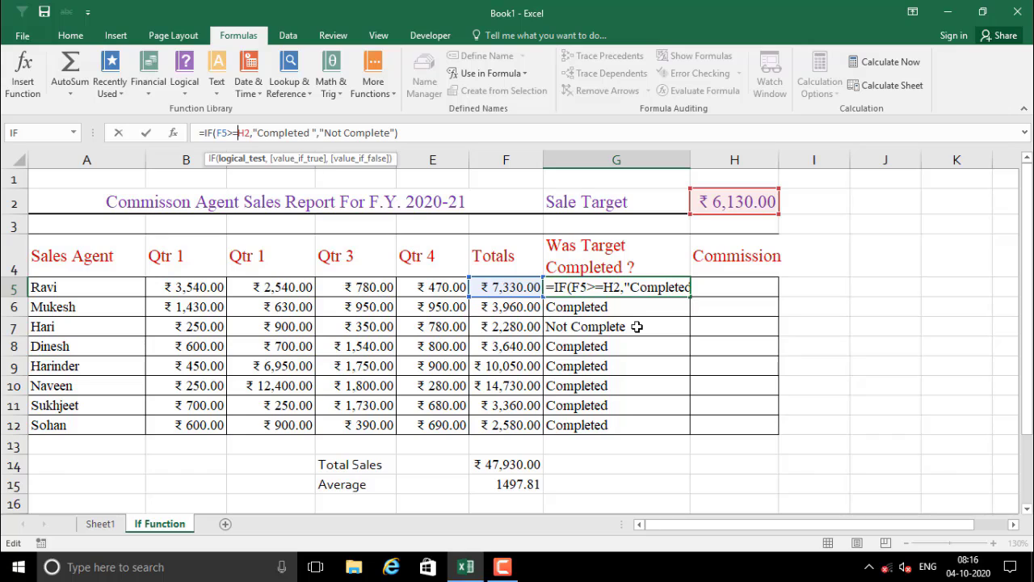
key(F4)
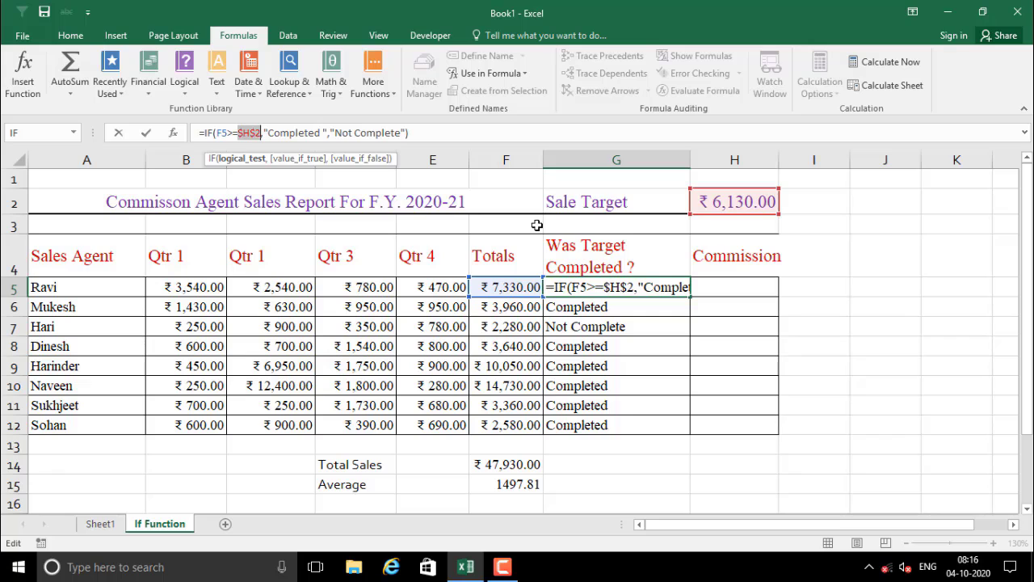
key(Return)
click(616, 285)
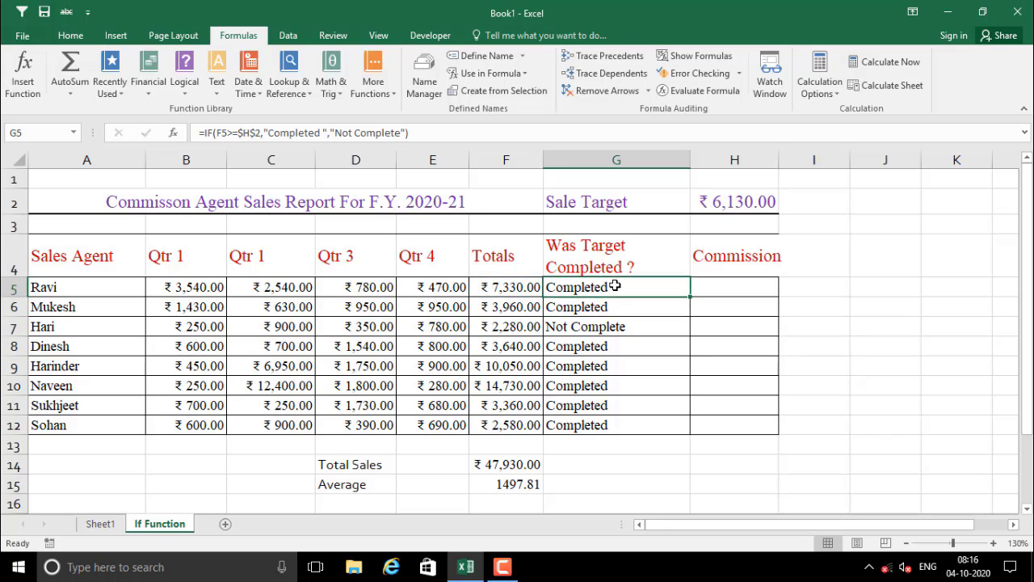
Step: Delete the copied IF formulas from G6:G12 and reselect the corrected formula in G5
drag(632, 305, 640, 422)
key(Delete)
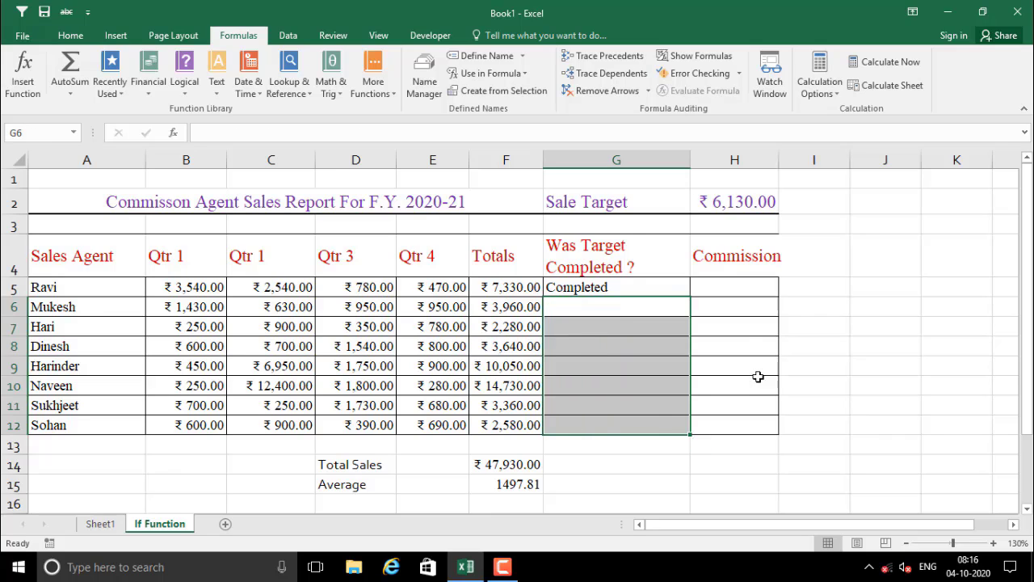
click(667, 285)
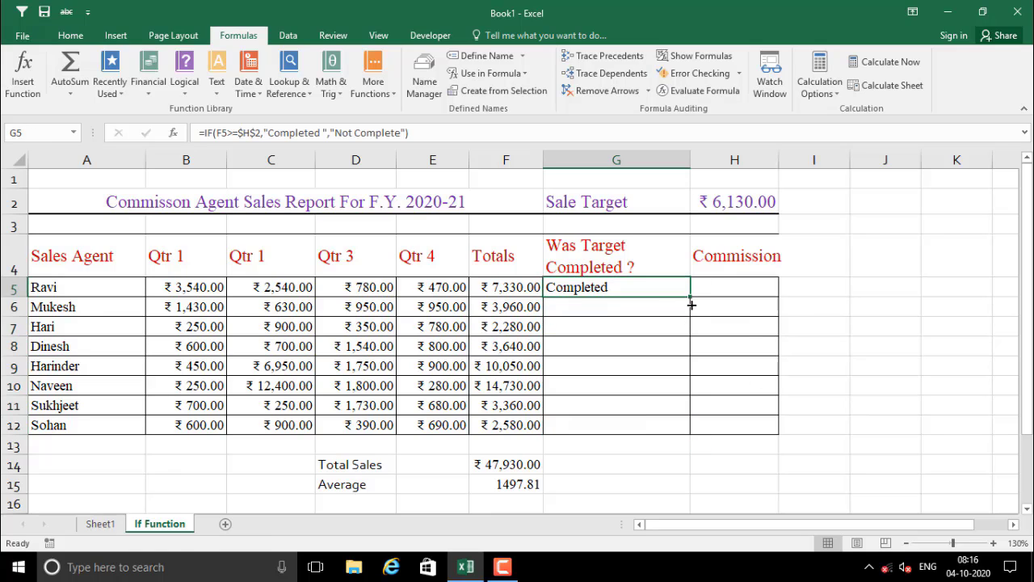
Step: Copy the G5 IF formula down to G12 and check the copied formulas in G10 and G6
drag(691, 304, 689, 427)
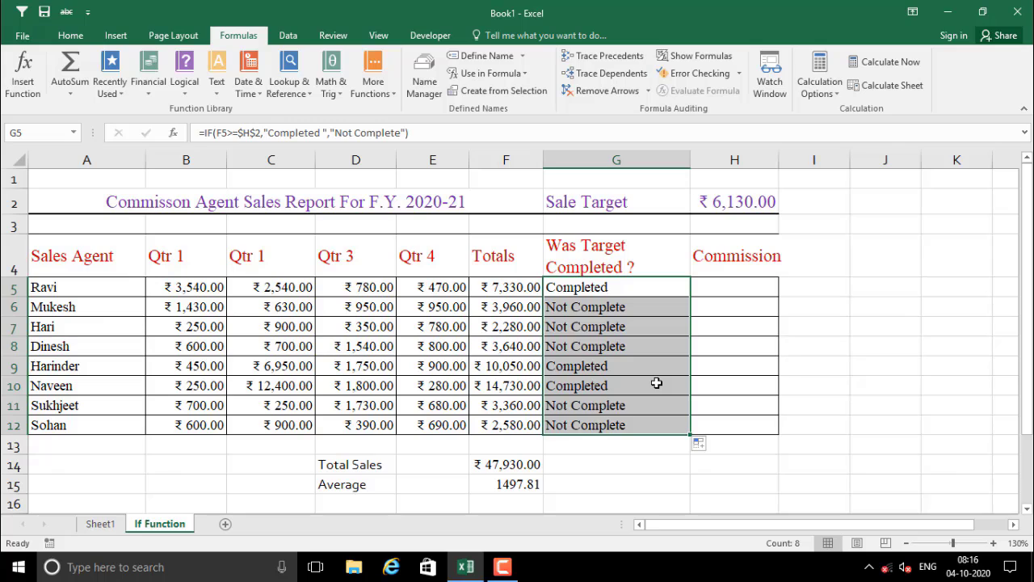
click(659, 390)
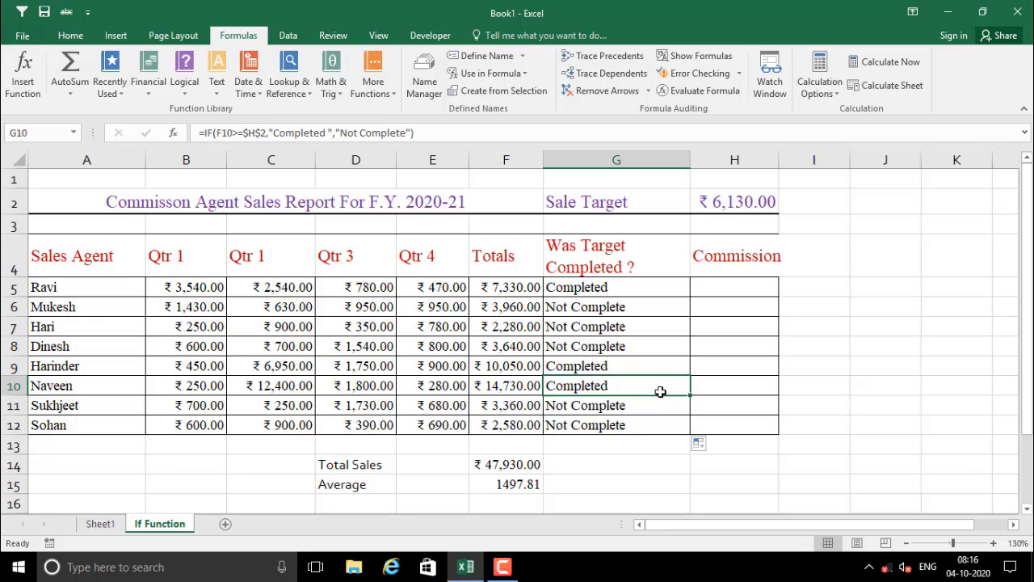
click(587, 311)
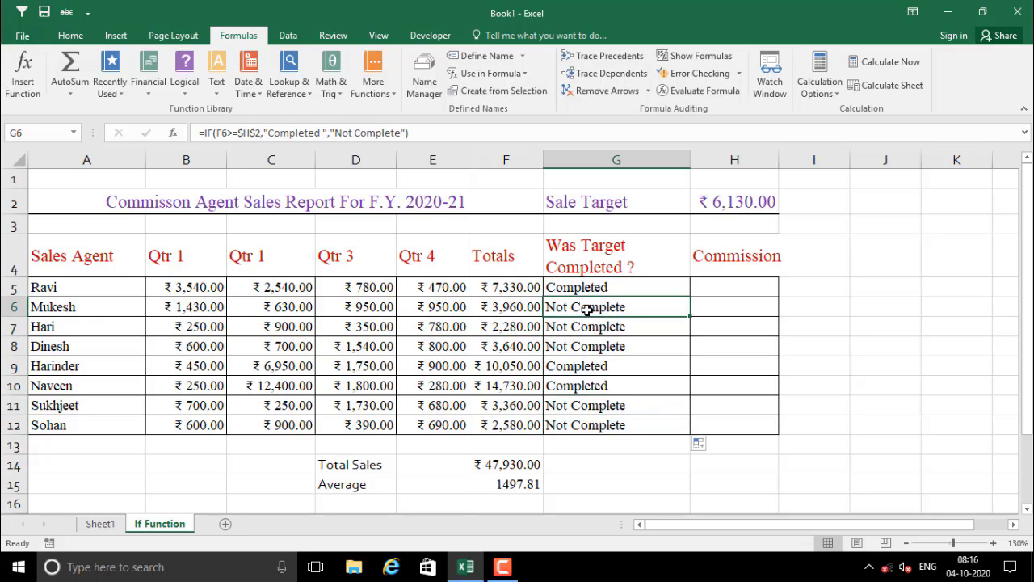
Step: Compare each agent's total in F7:F12 with the matching result in the Was Target Completed ? column
click(518, 326)
click(515, 349)
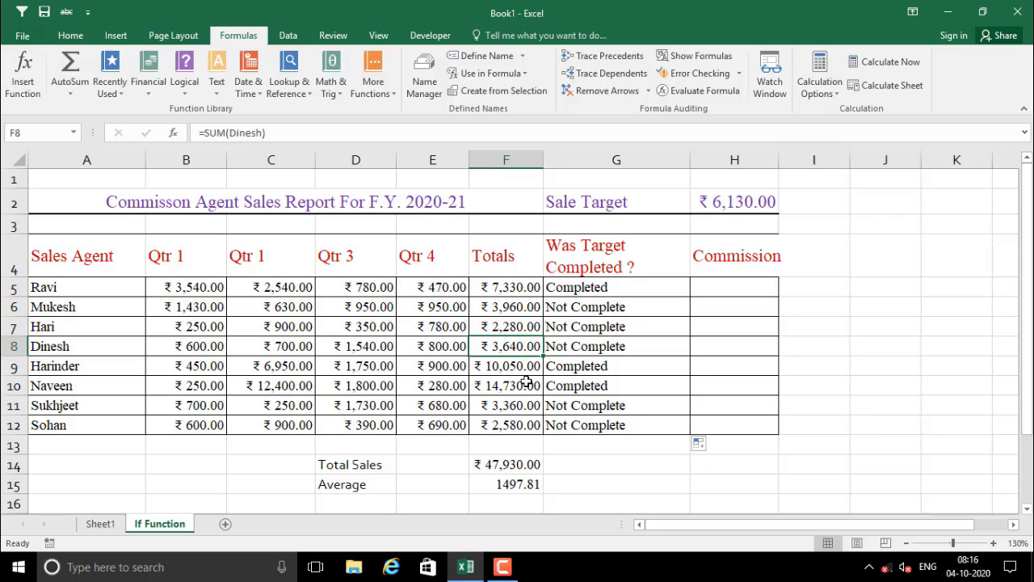
click(525, 368)
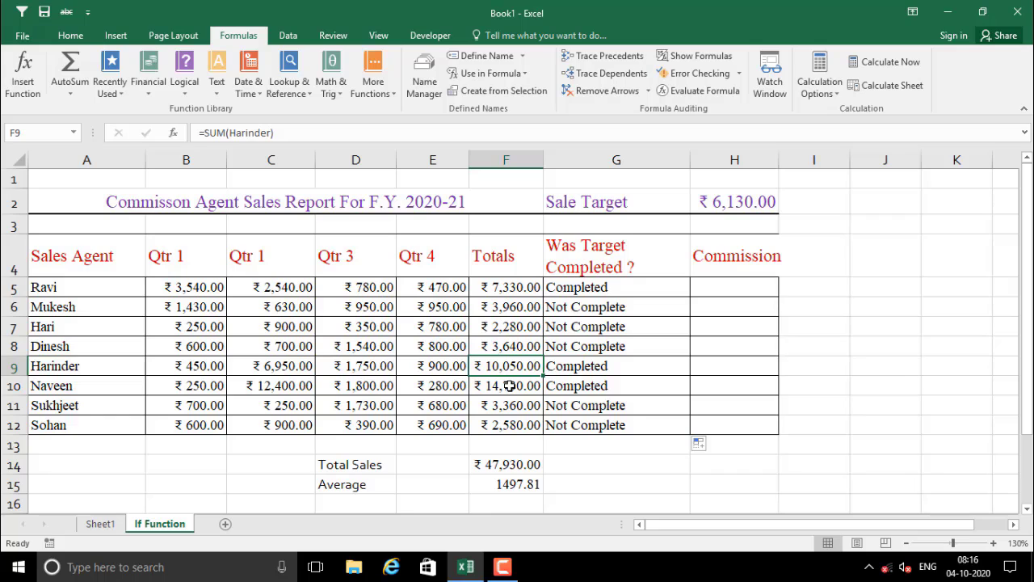
click(511, 387)
click(564, 398)
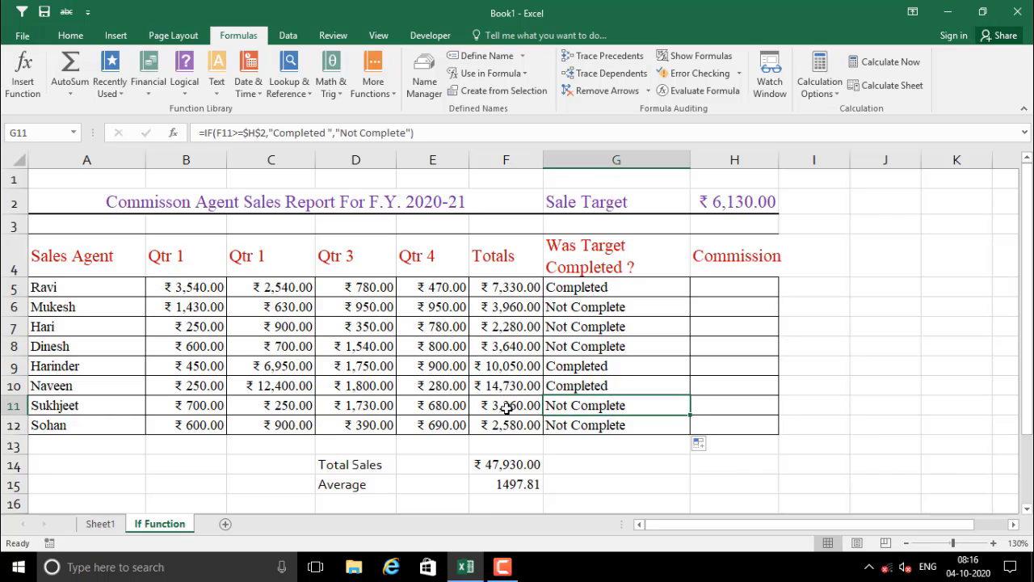
click(507, 408)
click(569, 388)
click(509, 387)
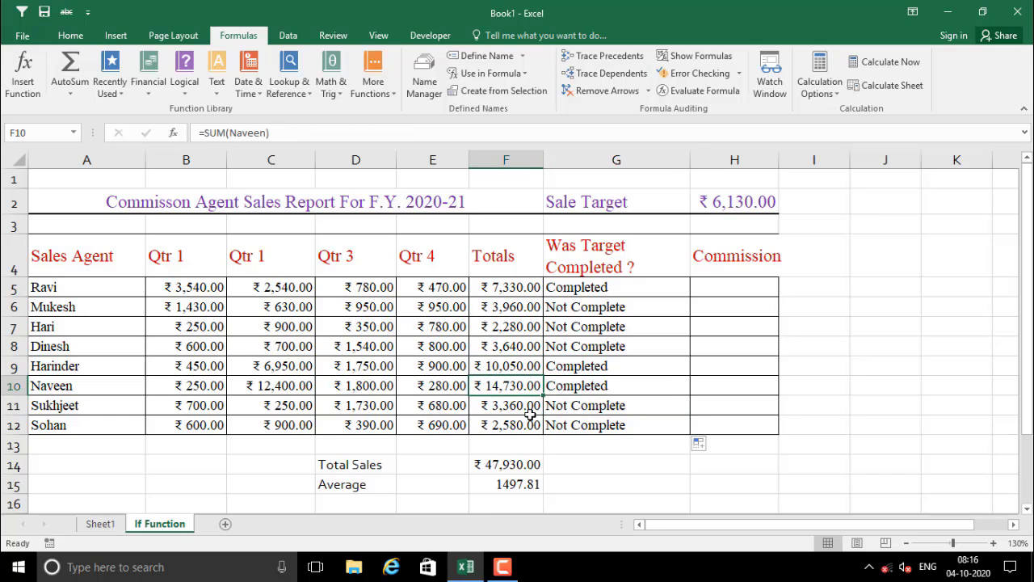
click(530, 412)
click(570, 407)
click(525, 425)
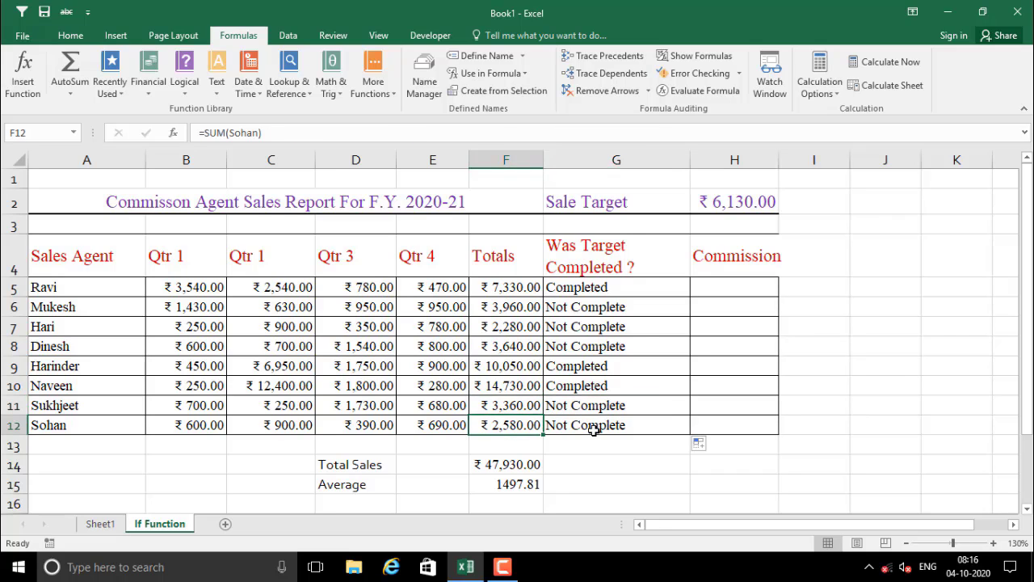
click(594, 430)
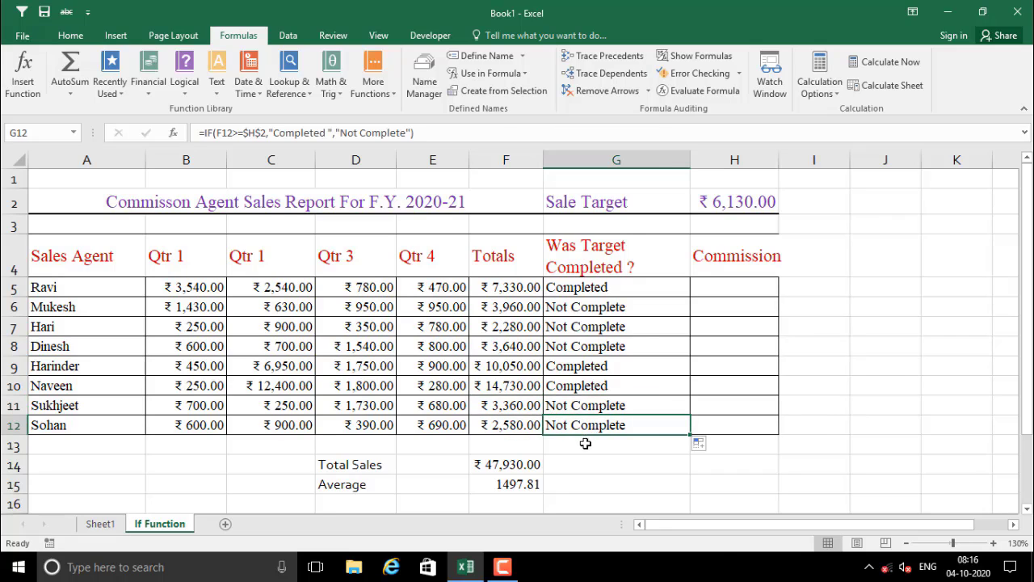
click(588, 442)
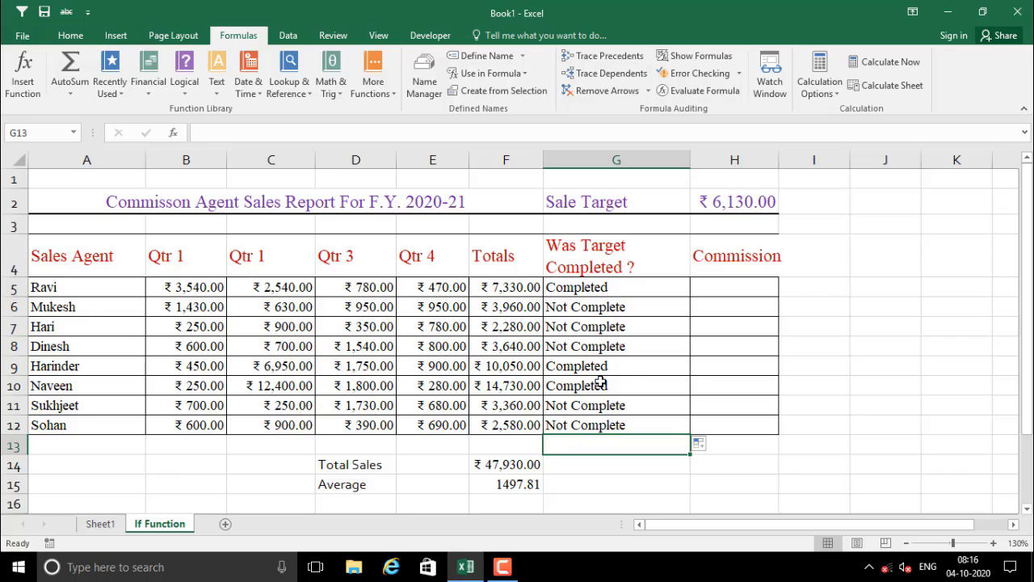
mouse_move(525, 291)
mouse_down()
mouse_move(582, 385)
mouse_move(590, 444)
mouse_move(576, 433)
mouse_up()
click(572, 323)
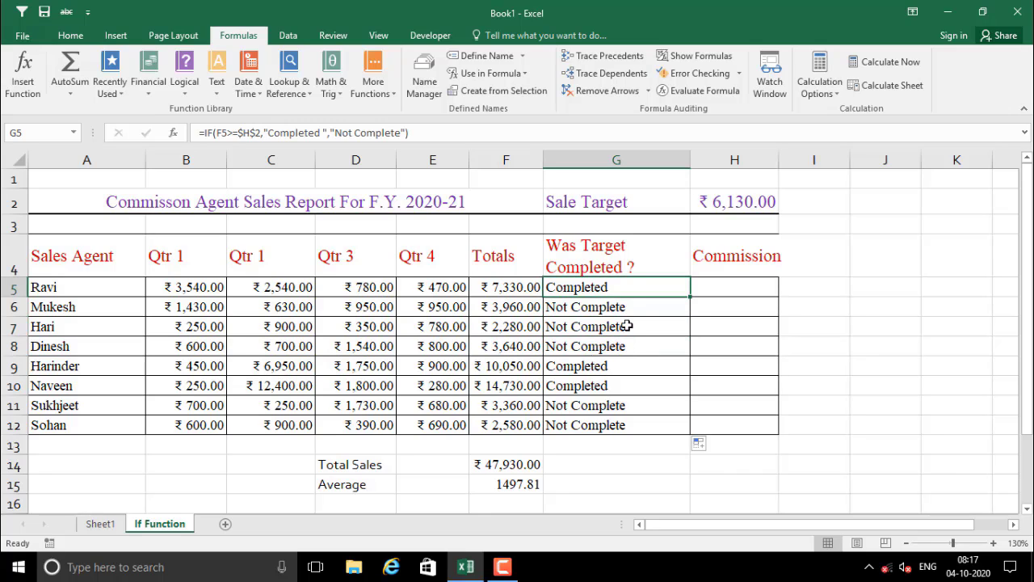
click(601, 303)
Step: Show the sheet's formulas and examine the cell references used by the IF formulas in G5 and G6
click(572, 287)
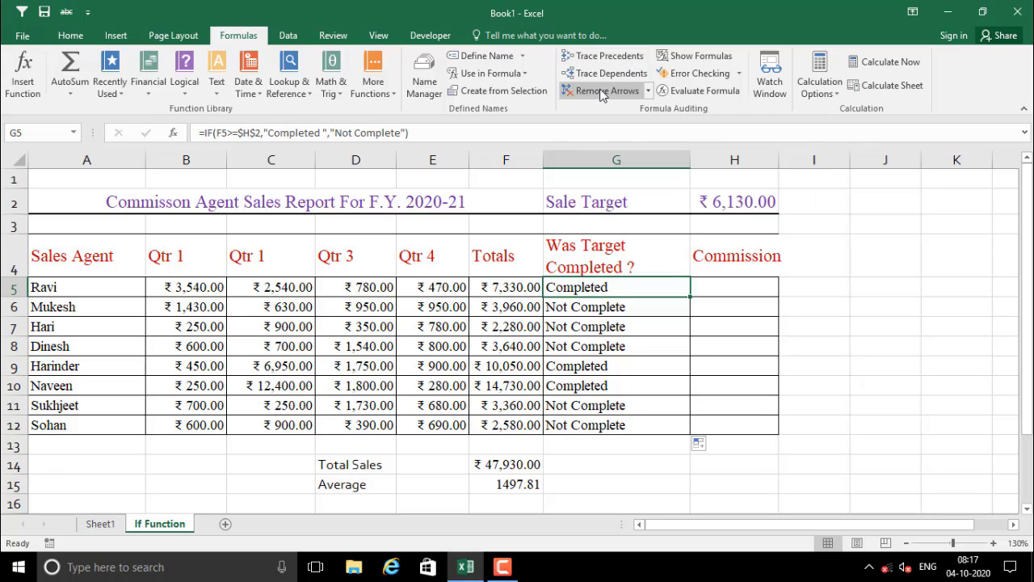
click(701, 58)
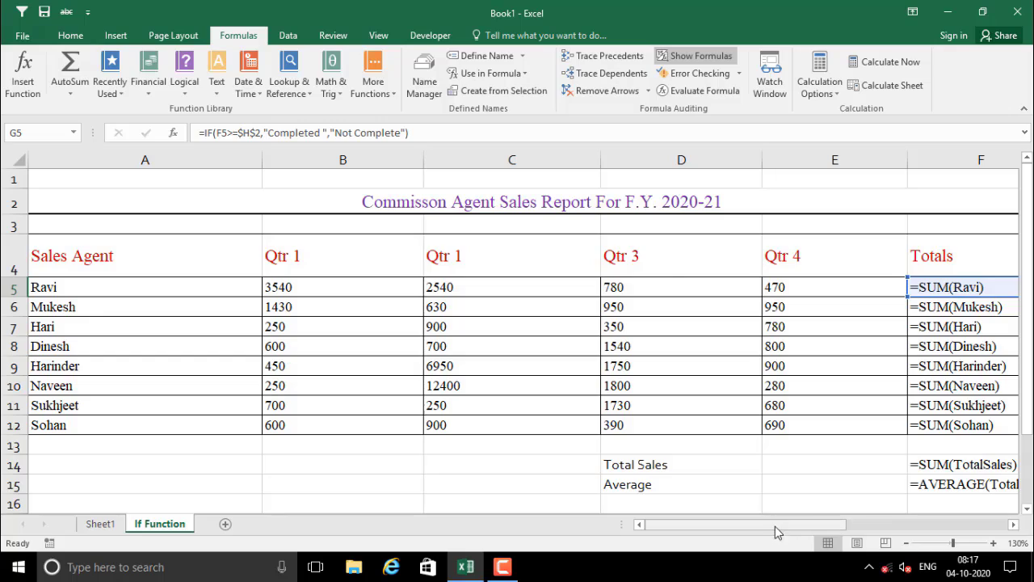
drag(775, 526, 942, 533)
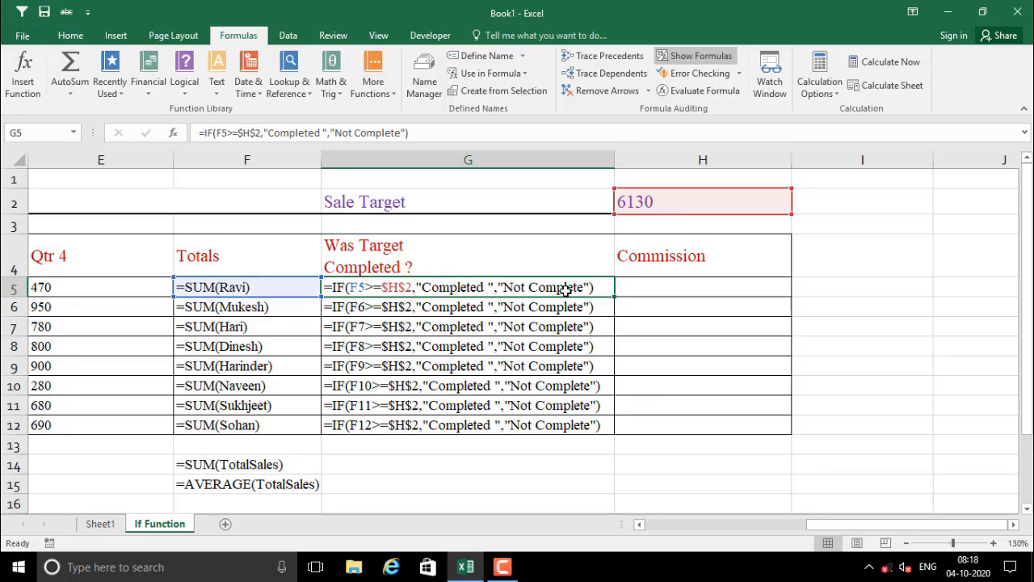
click(532, 304)
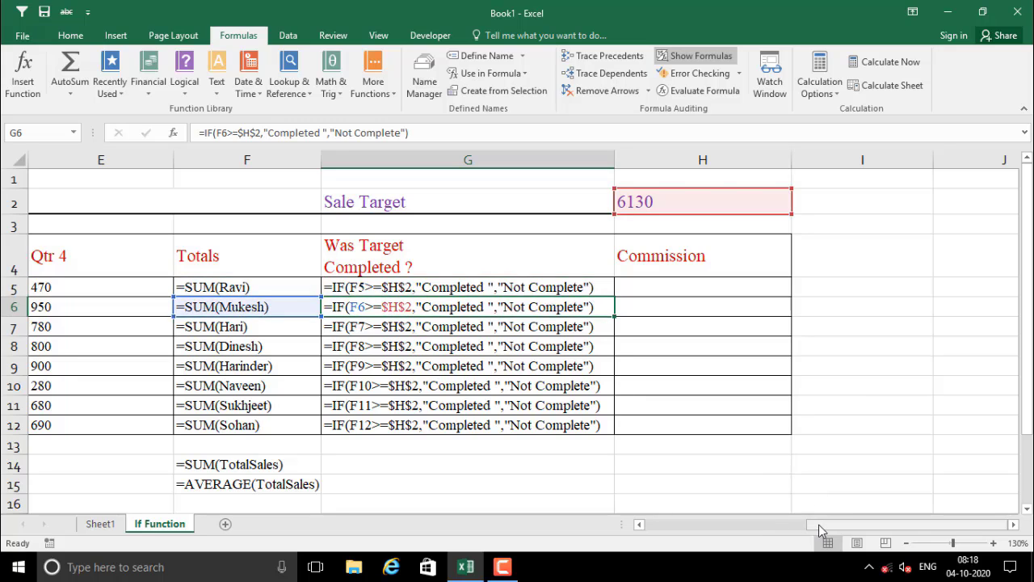
Step: Return to the first columns of the report and turn off the Show Formulas view
drag(819, 524, 647, 527)
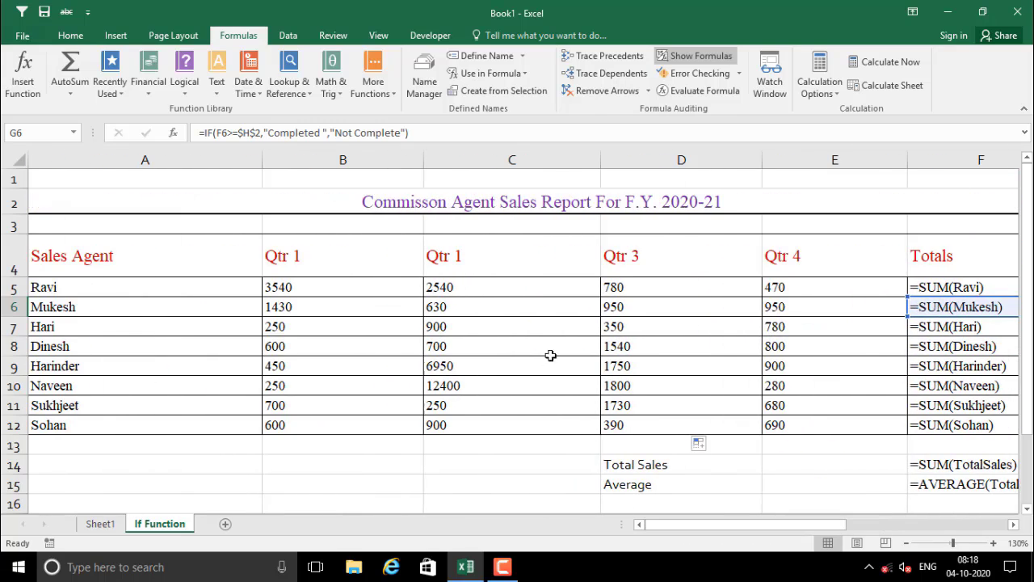
click(534, 303)
mouse_move(756, 527)
mouse_down()
mouse_move(825, 527)
mouse_move(739, 533)
mouse_up()
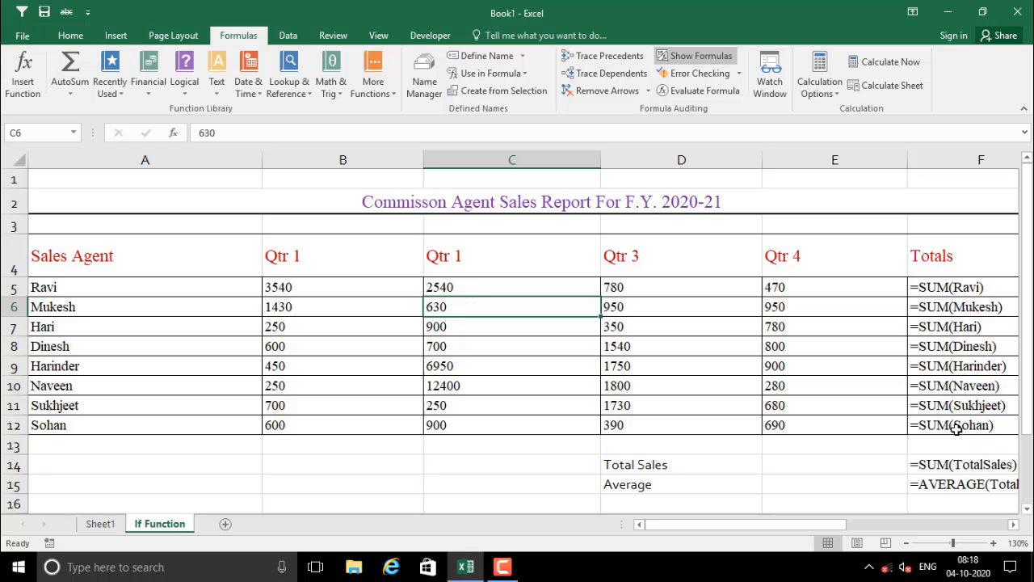
click(663, 55)
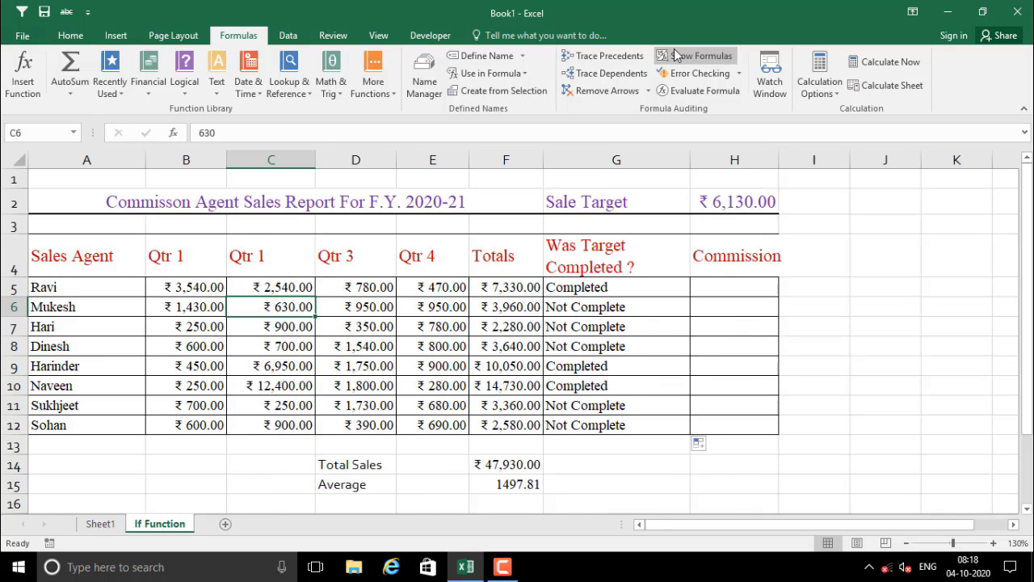
Step: Review the totals and target results in F5:G12, ending on the first Commission cell, H5
click(573, 328)
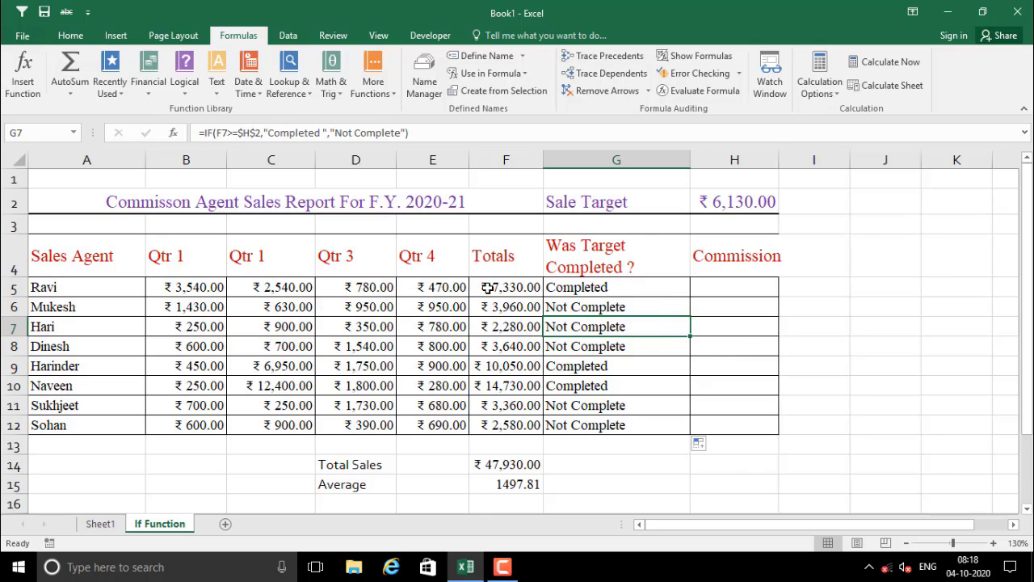
drag(487, 287, 590, 432)
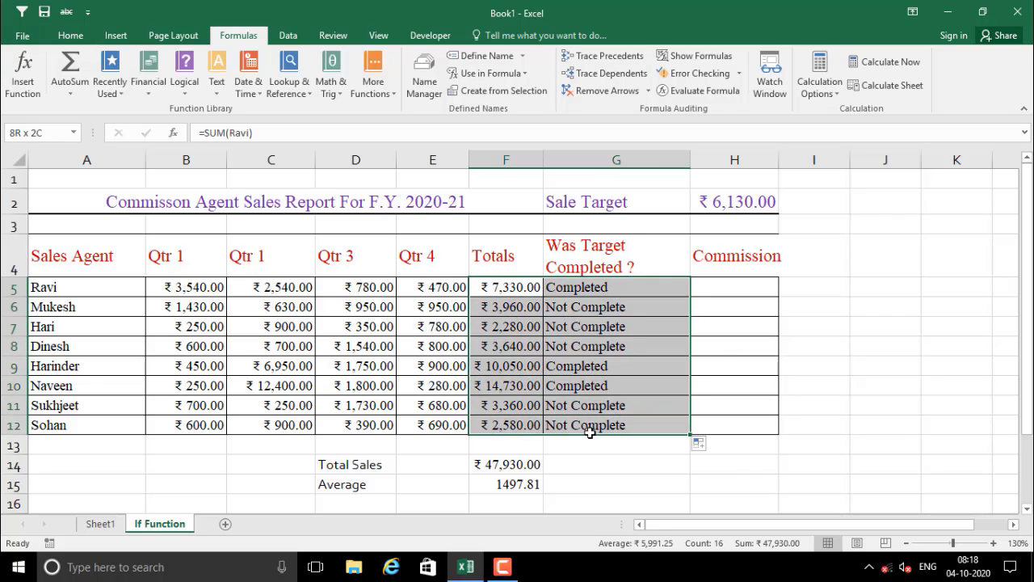
click(632, 308)
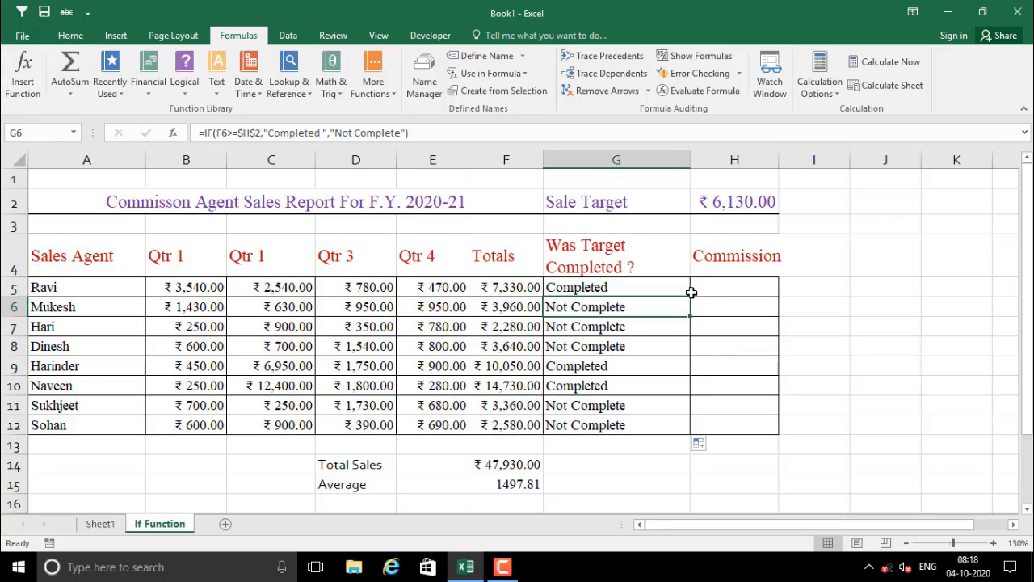
click(720, 290)
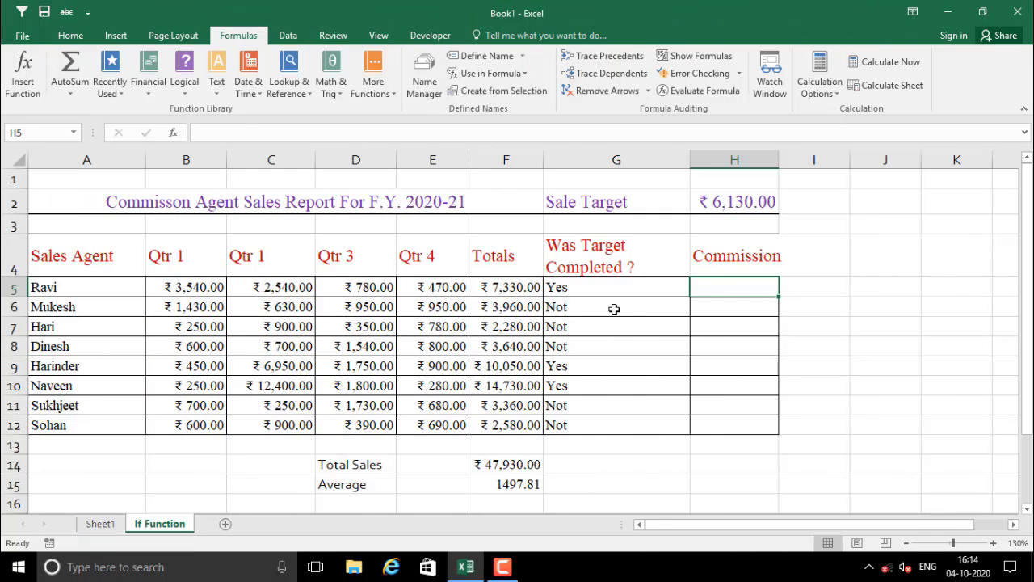
Step: Examine the Yes/Not IF formulas in G5, G6 and G7 alongside the first Commission cell
click(598, 290)
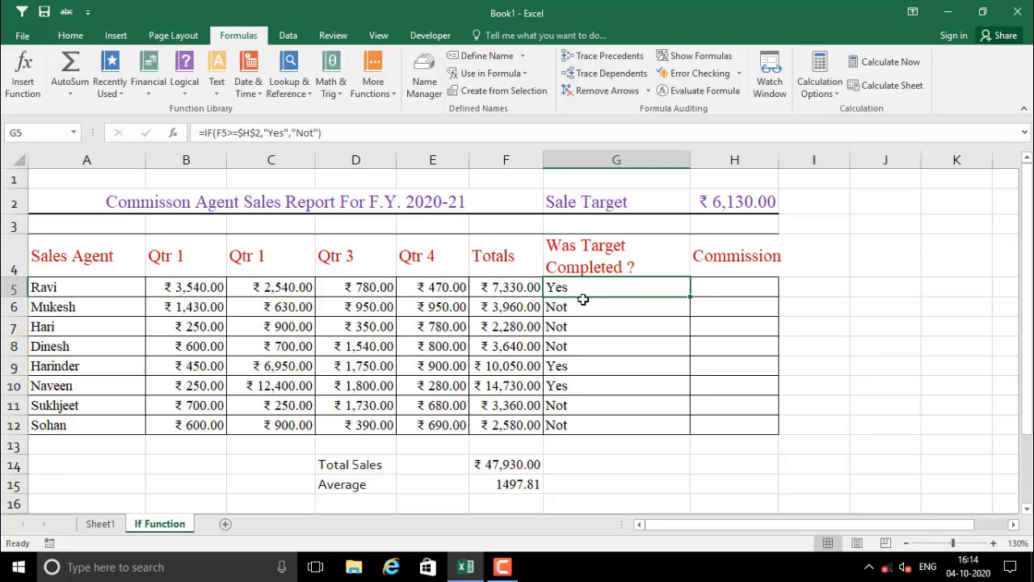
click(581, 310)
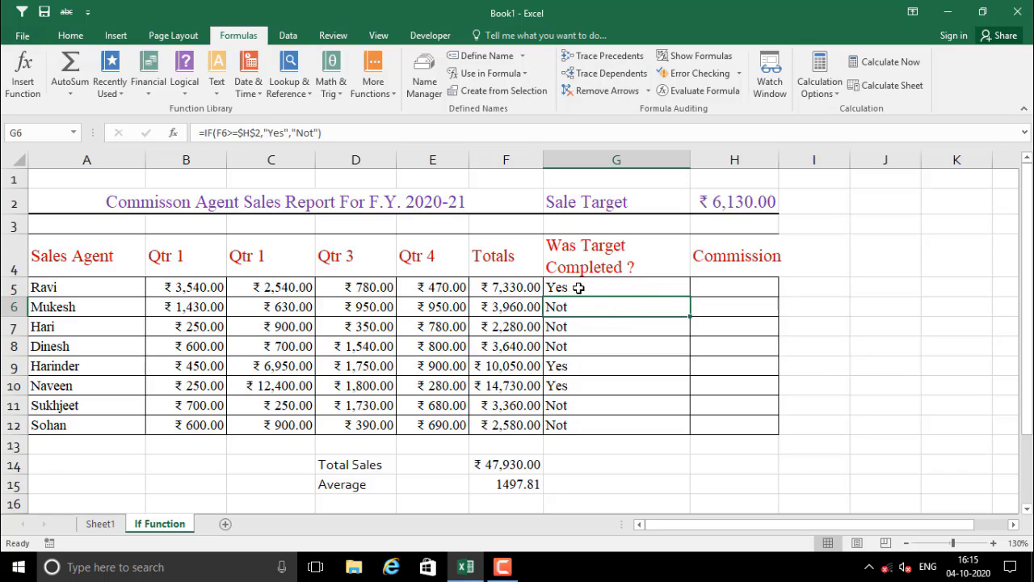
click(576, 327)
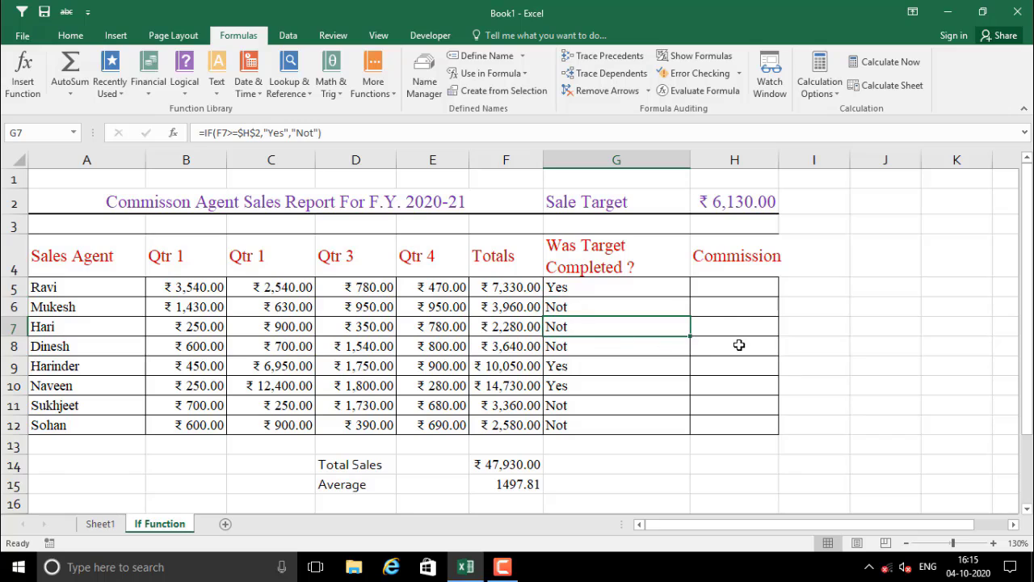
click(716, 286)
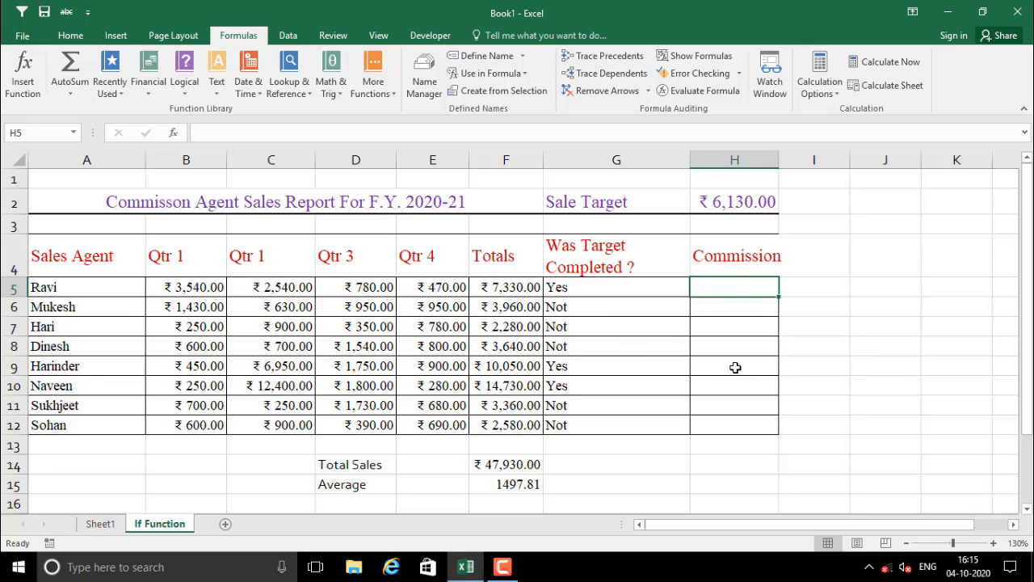
click(583, 289)
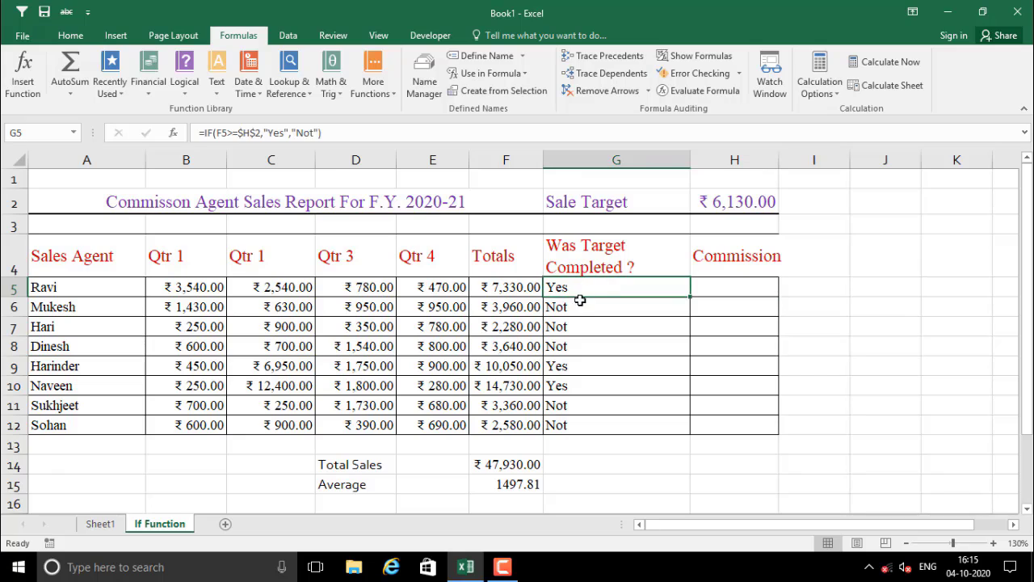
click(575, 312)
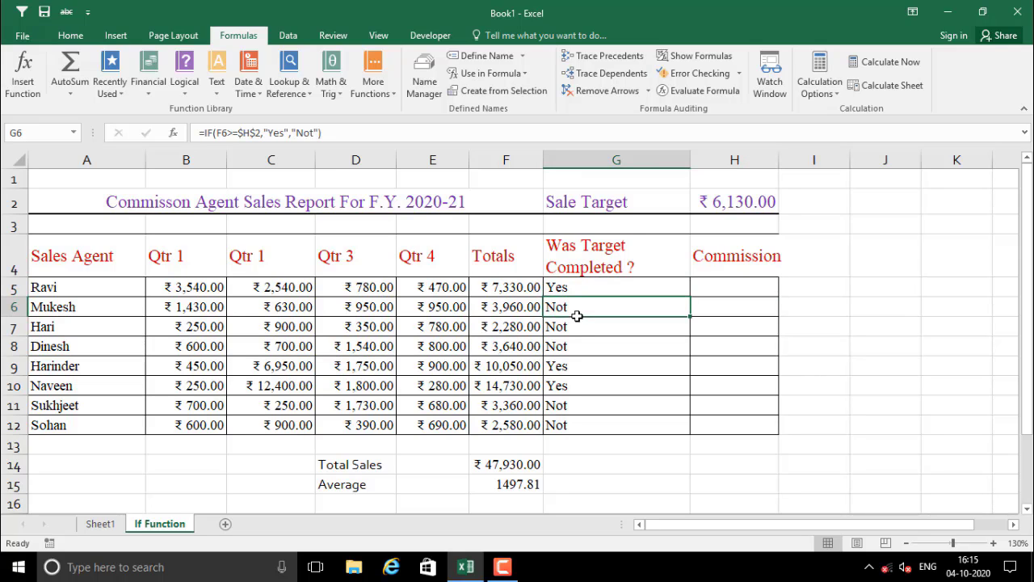
Step: Compare the totals in F5, F9 and F10 with the Sale Target in H2 and select Commission cell H5
click(502, 288)
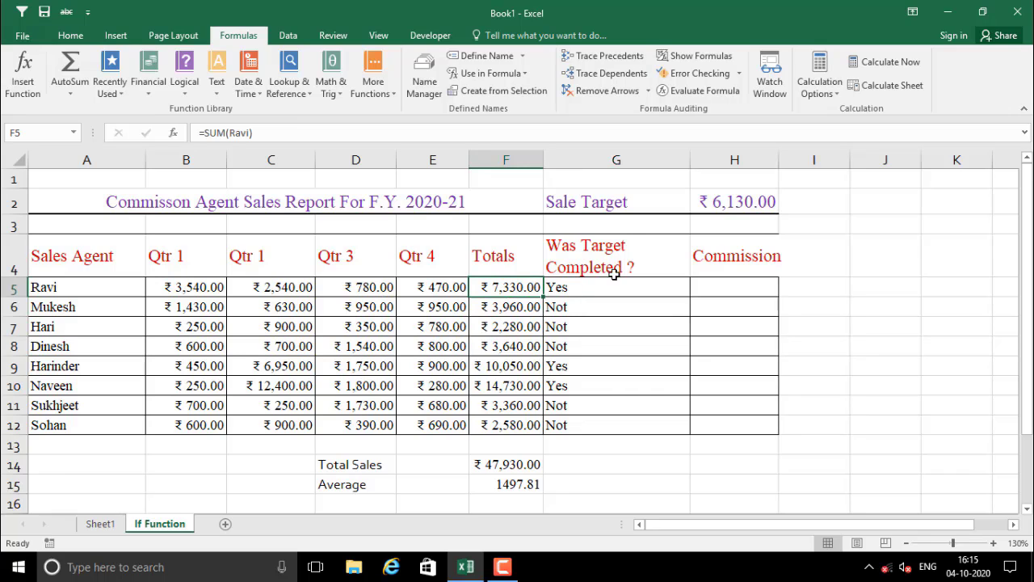
click(735, 202)
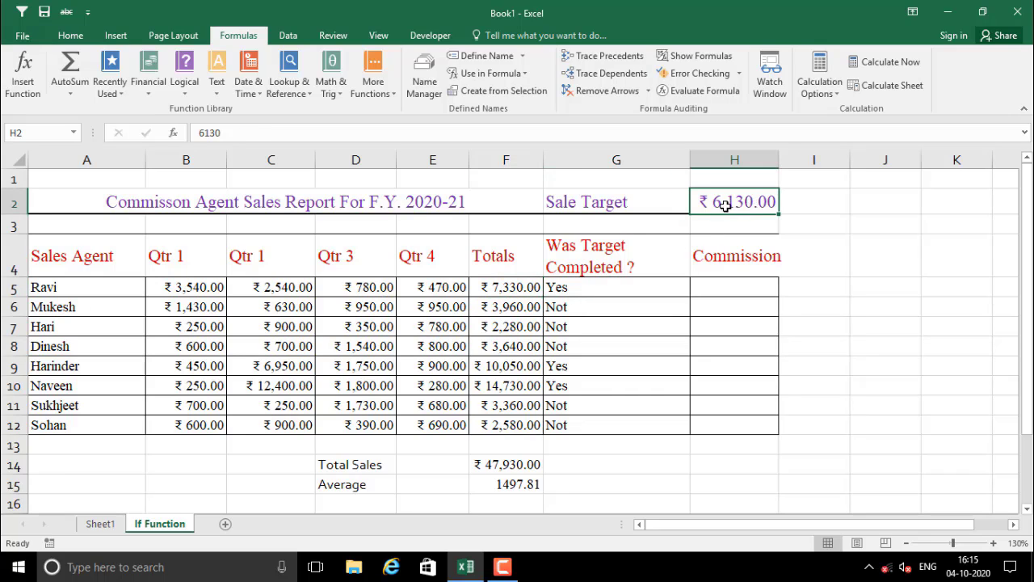
click(502, 288)
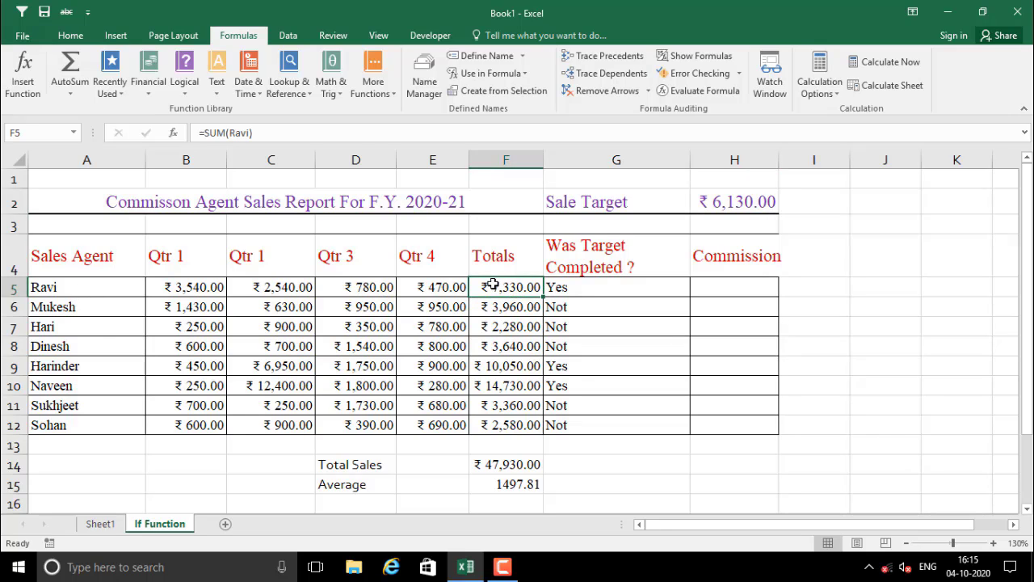
click(728, 287)
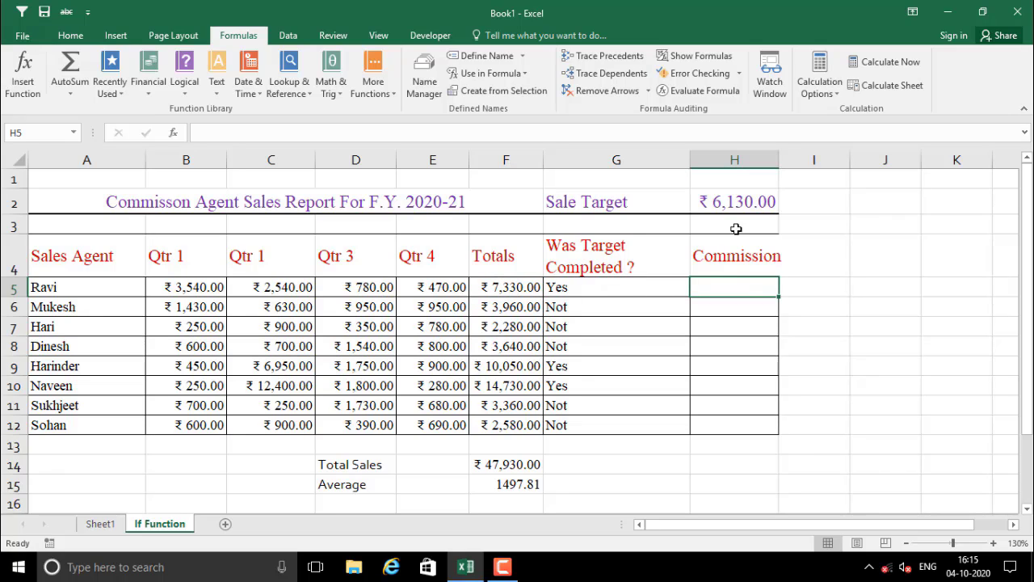
click(739, 204)
click(515, 288)
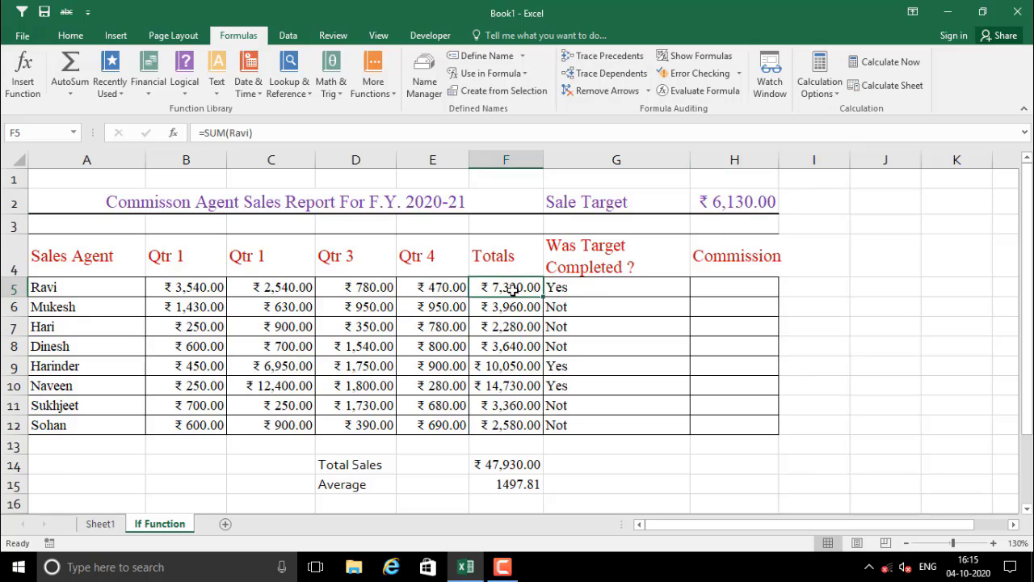
click(513, 368)
click(515, 388)
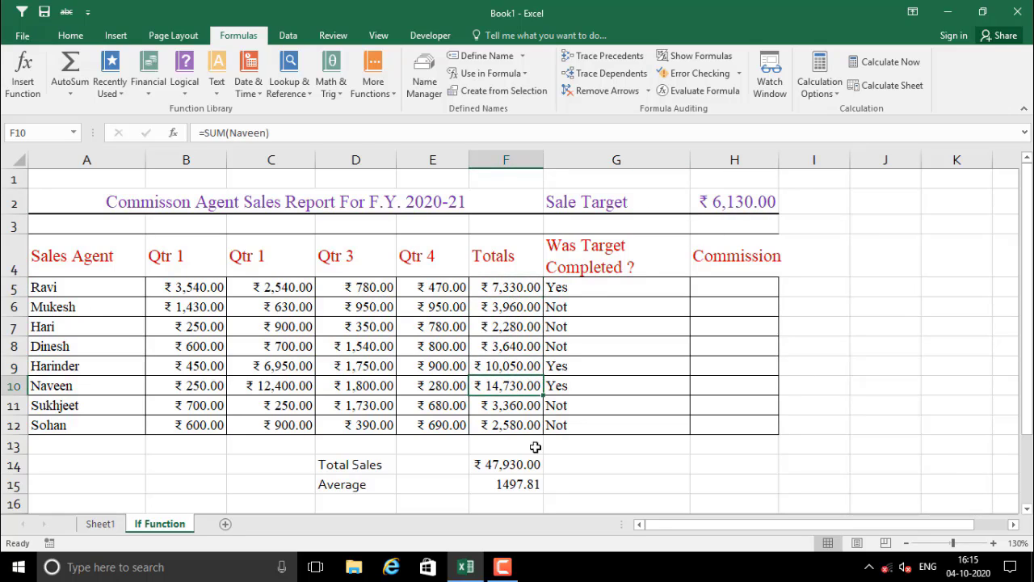
click(726, 296)
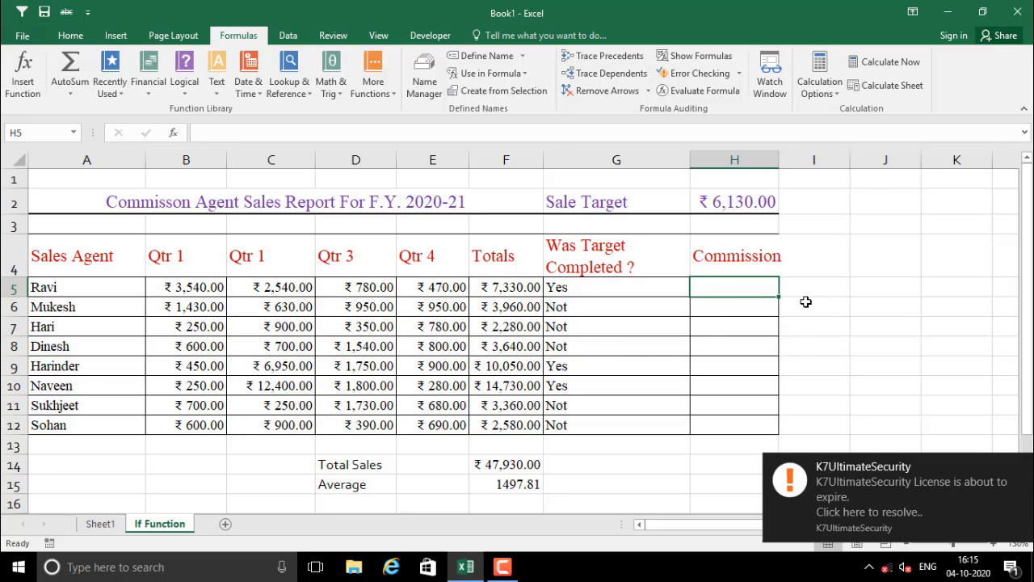
Step: Enter the 3% commission formula =F5*3% in H5 and fill it down through H12
text(=)
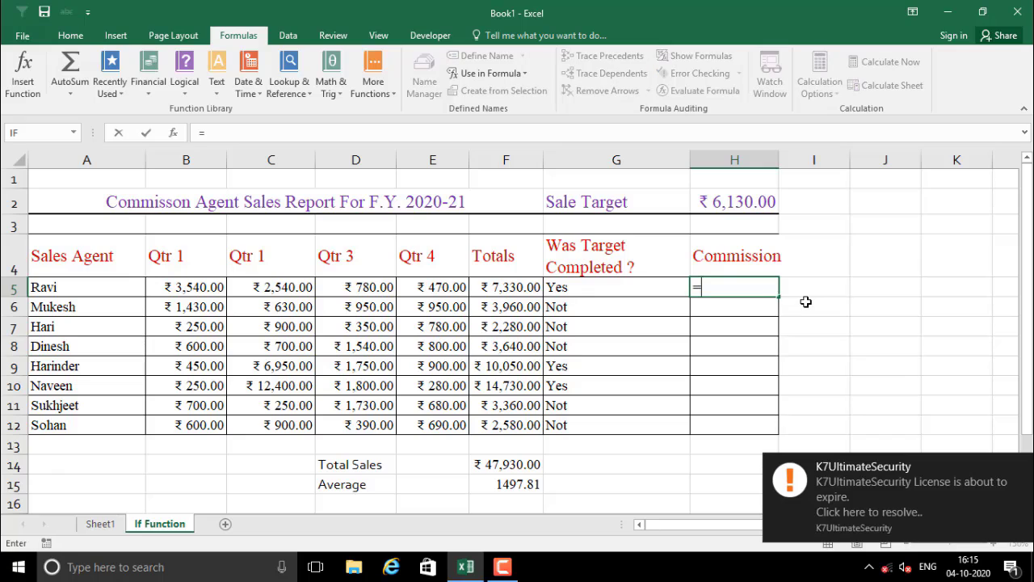
click(514, 289)
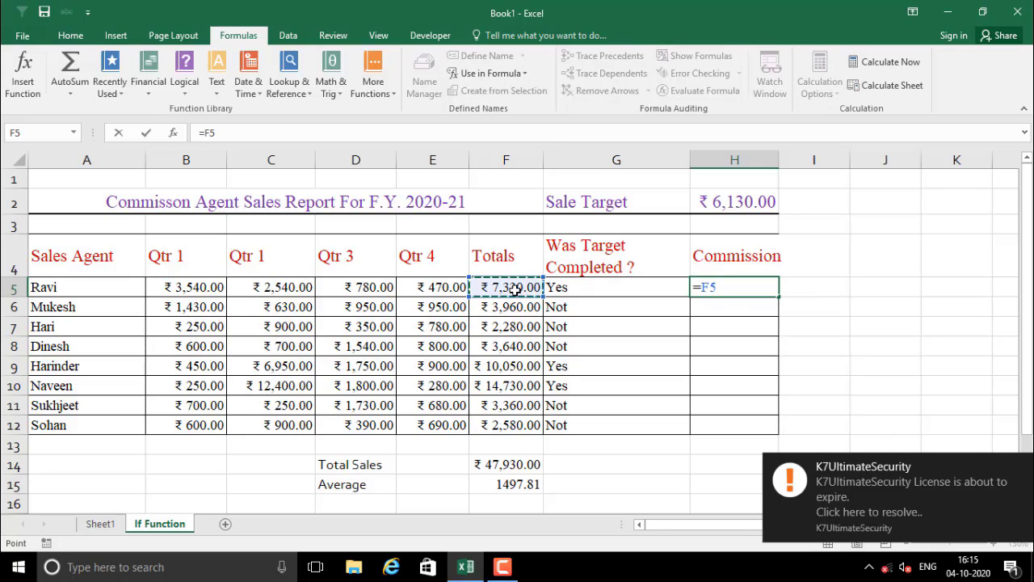
text(*3)
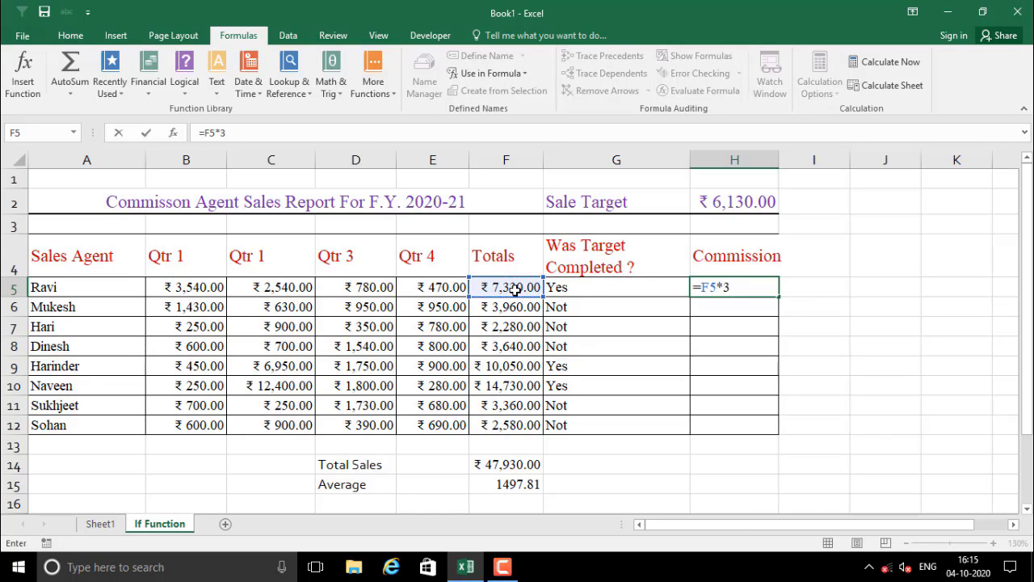
text(%)
key(Return)
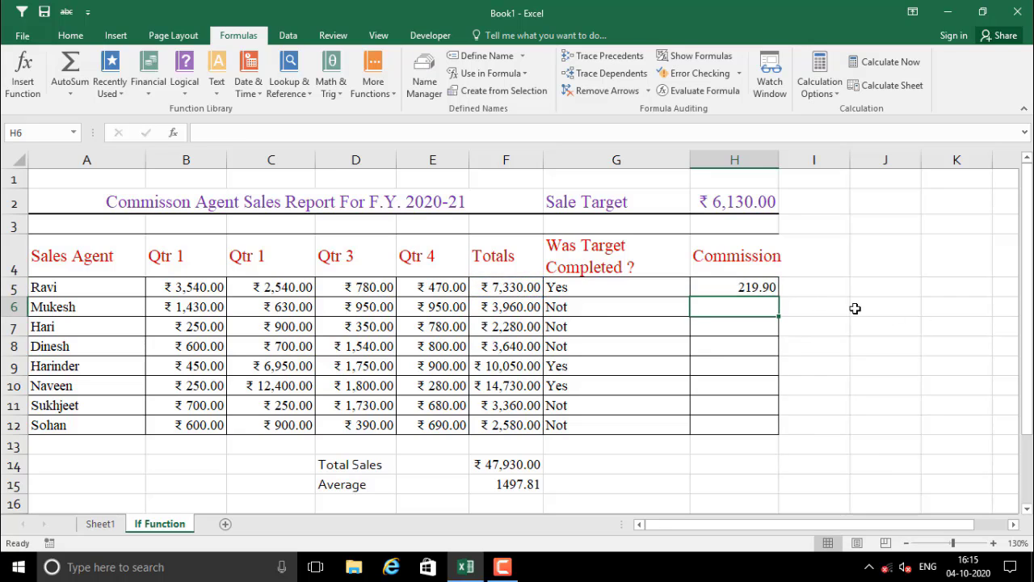
click(756, 288)
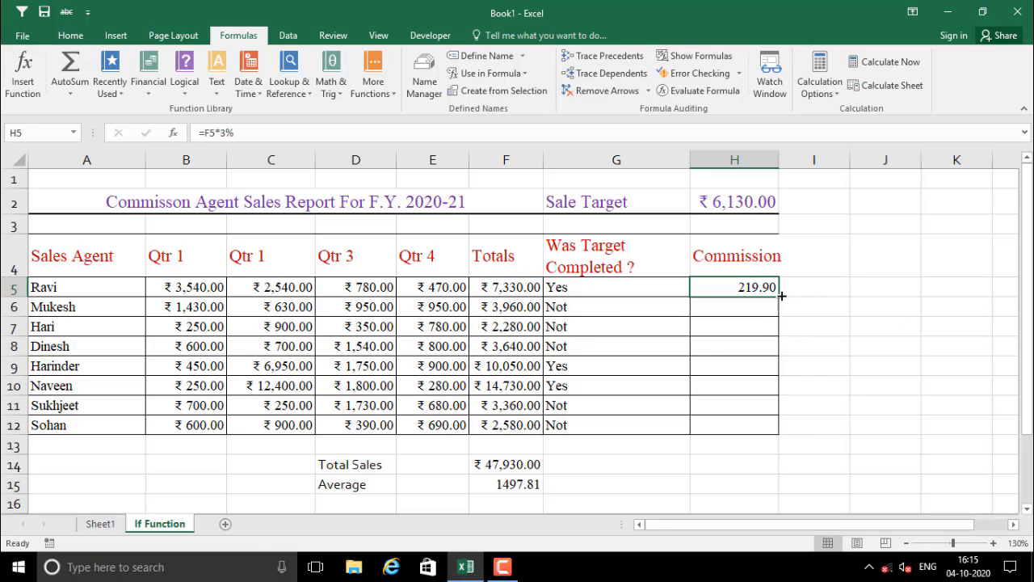
drag(780, 296, 769, 429)
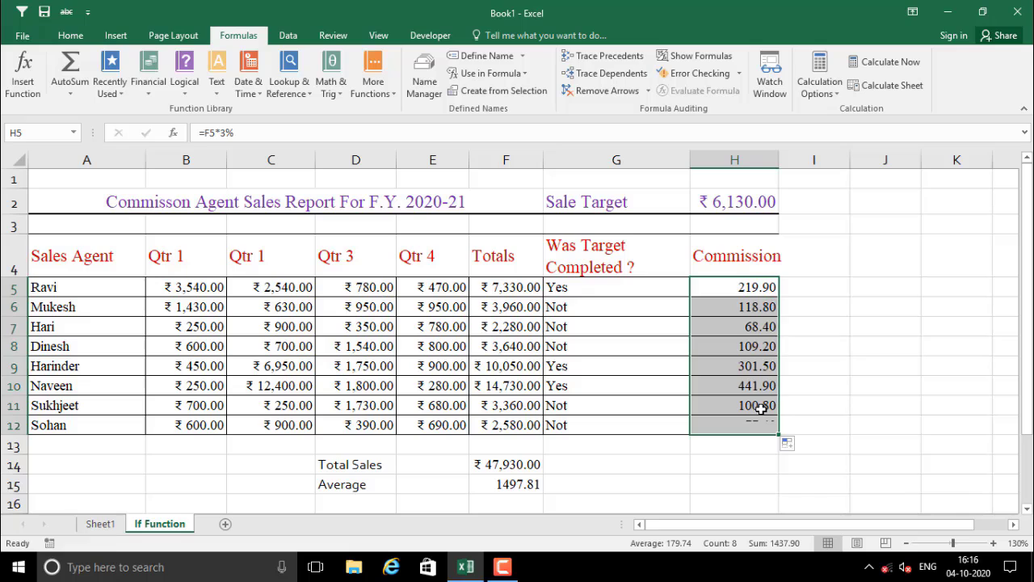
Step: Compare the Not results with their commission amounts in G6:H7 and in the last rows of the report
click(733, 325)
drag(580, 312, 688, 326)
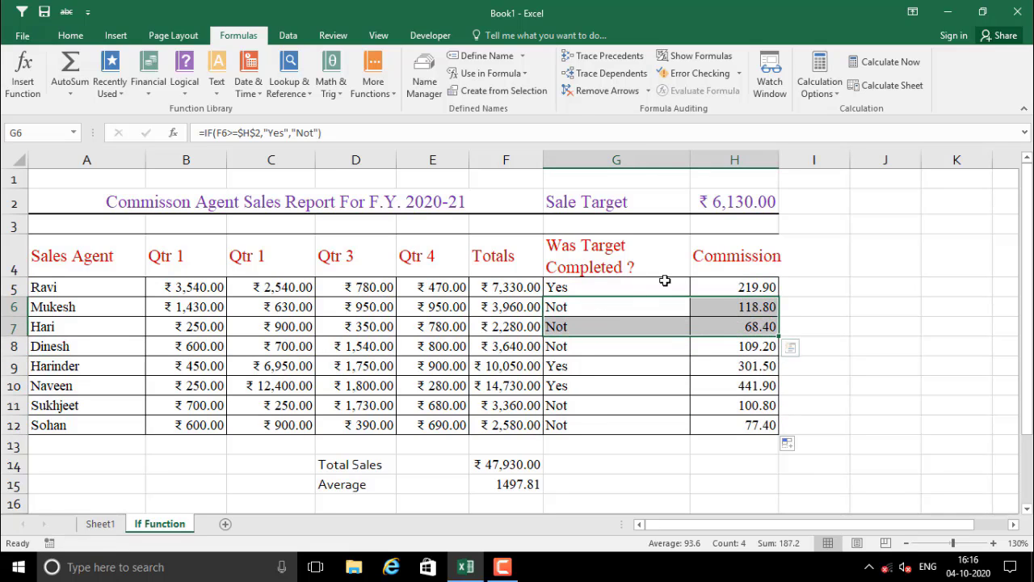
drag(592, 312, 720, 323)
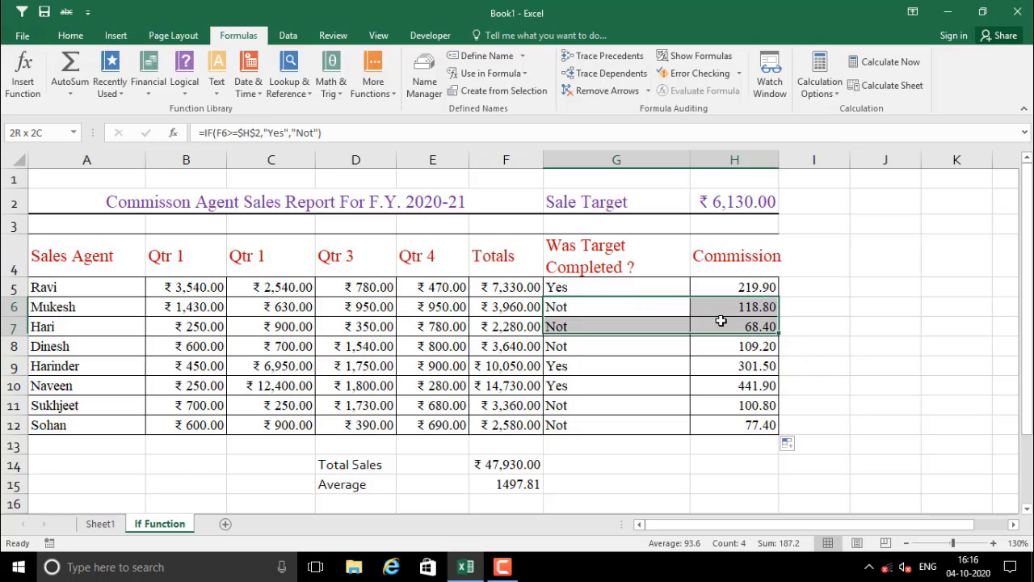
drag(683, 409, 735, 428)
Step: Clear the plain percentage commission formulas from H5:H12
click(736, 277)
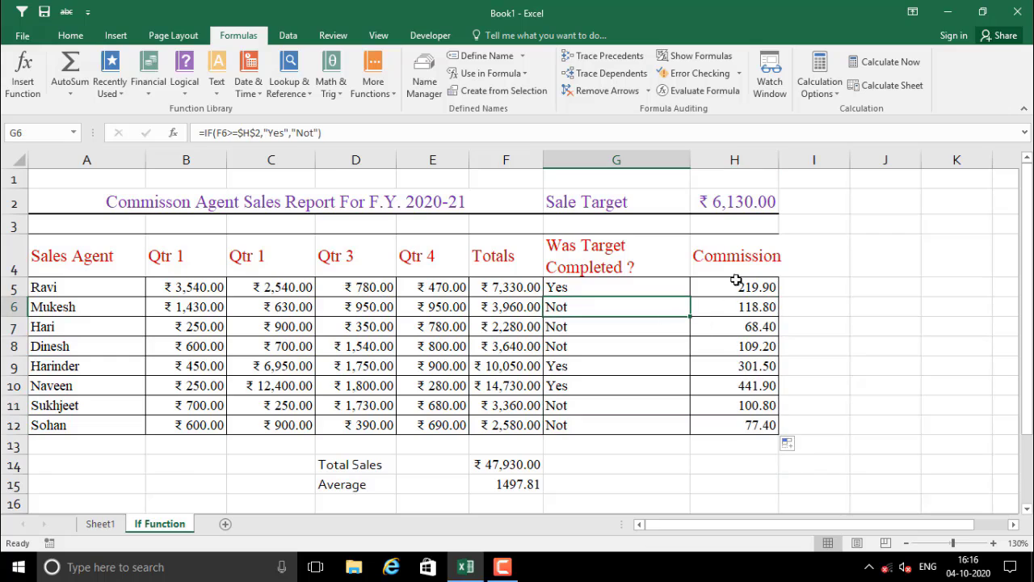
drag(730, 290, 751, 422)
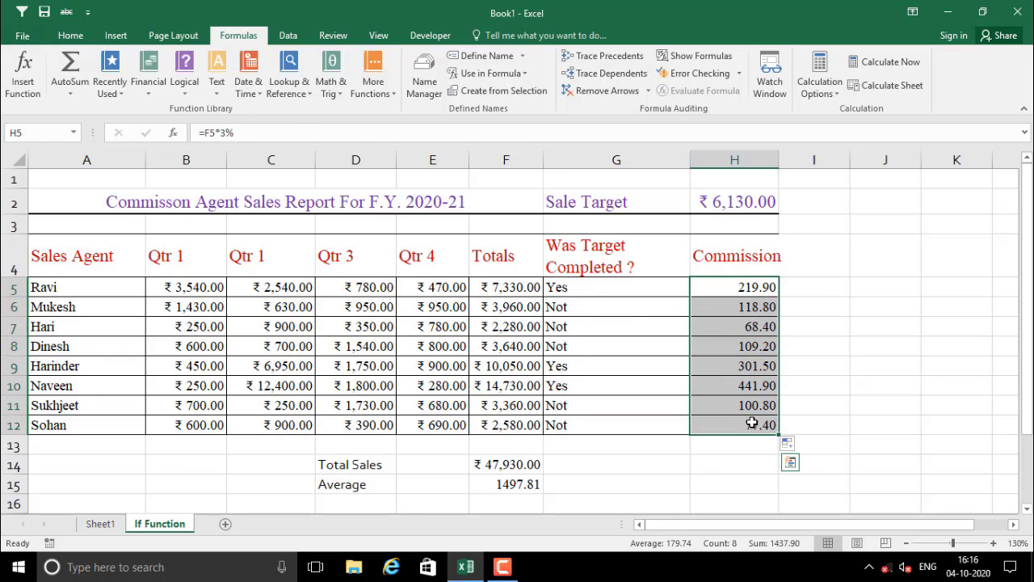
key(Delete)
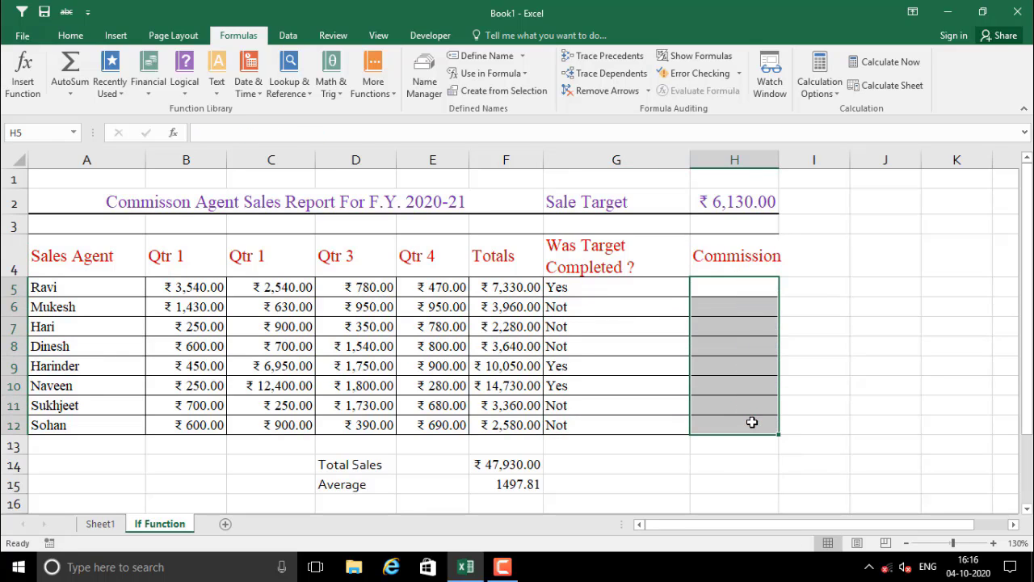
Step: Review the Yes/Not results in column G and the test, true and false arguments of the IF function in G5
click(624, 325)
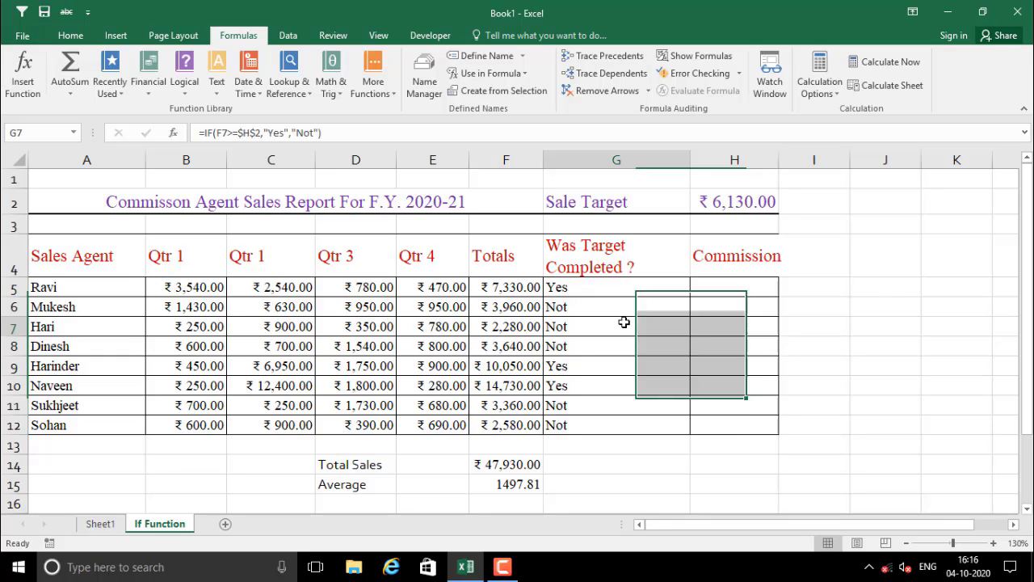
drag(737, 288, 732, 405)
click(647, 354)
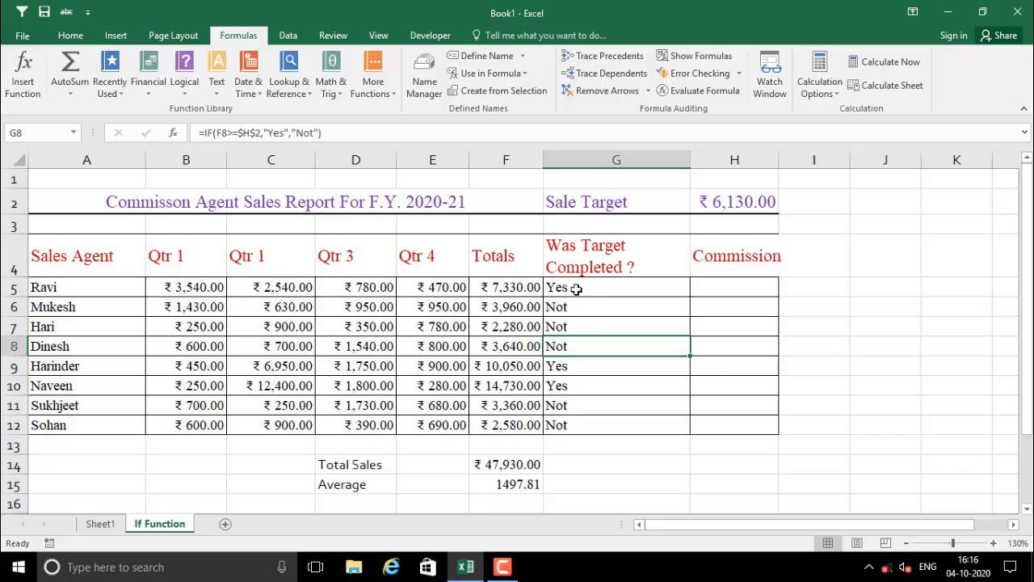
click(577, 288)
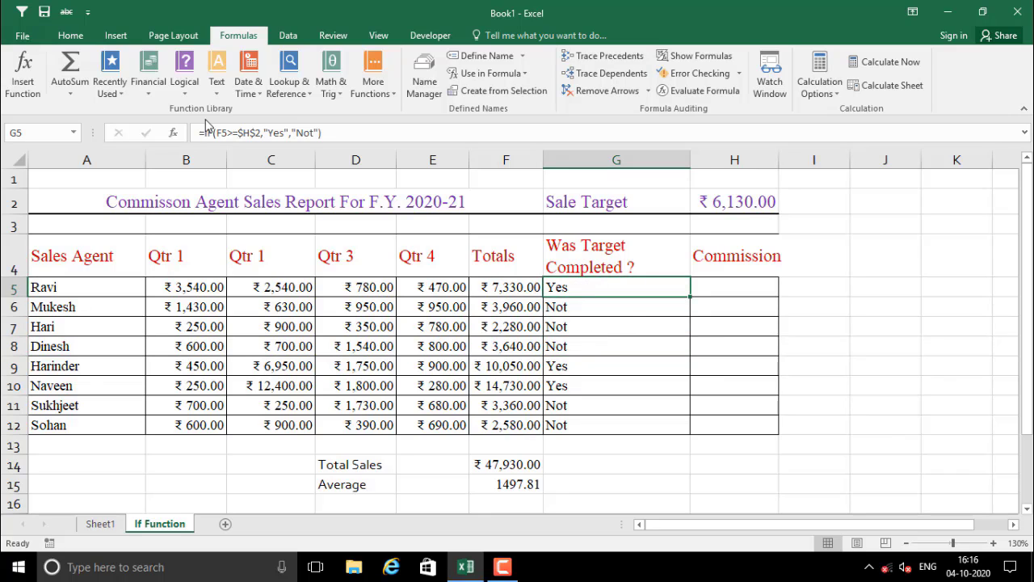
click(174, 133)
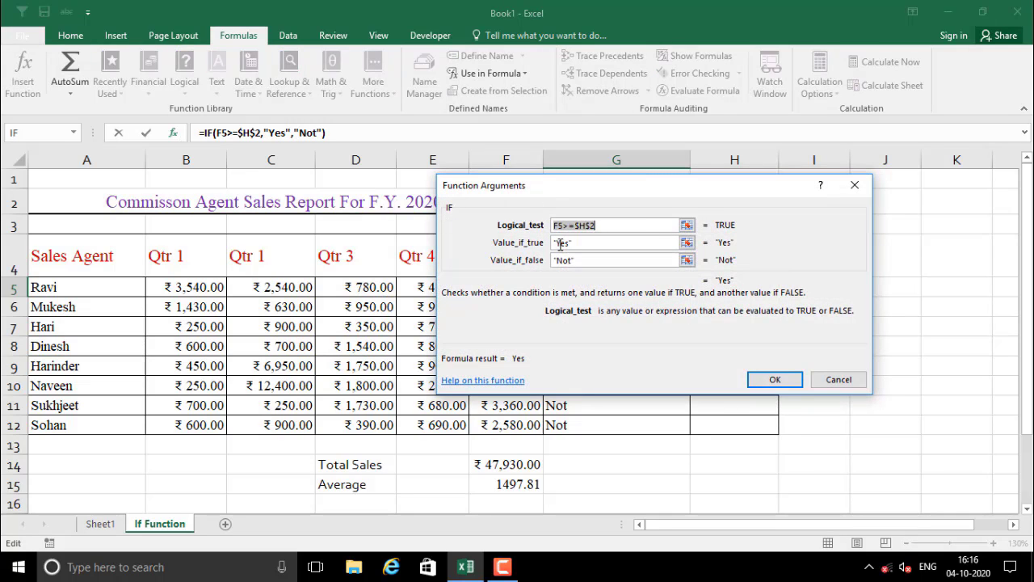
drag(565, 183, 634, 270)
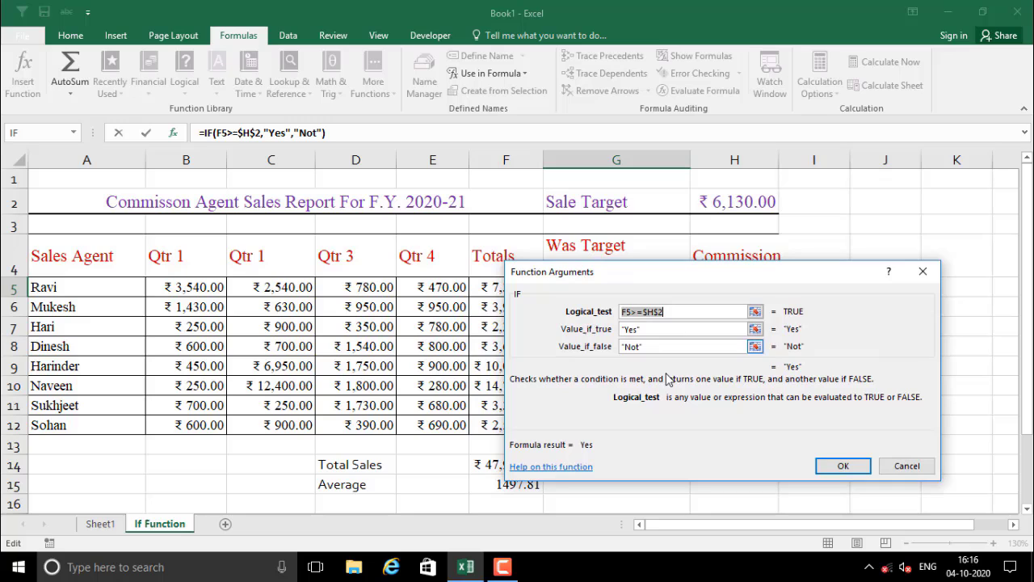
click(653, 328)
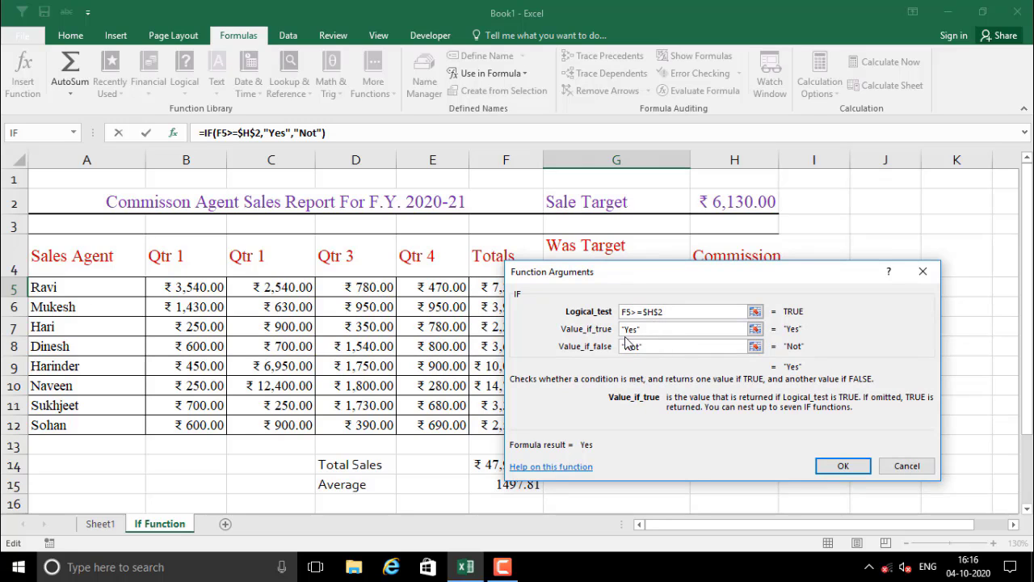
click(658, 346)
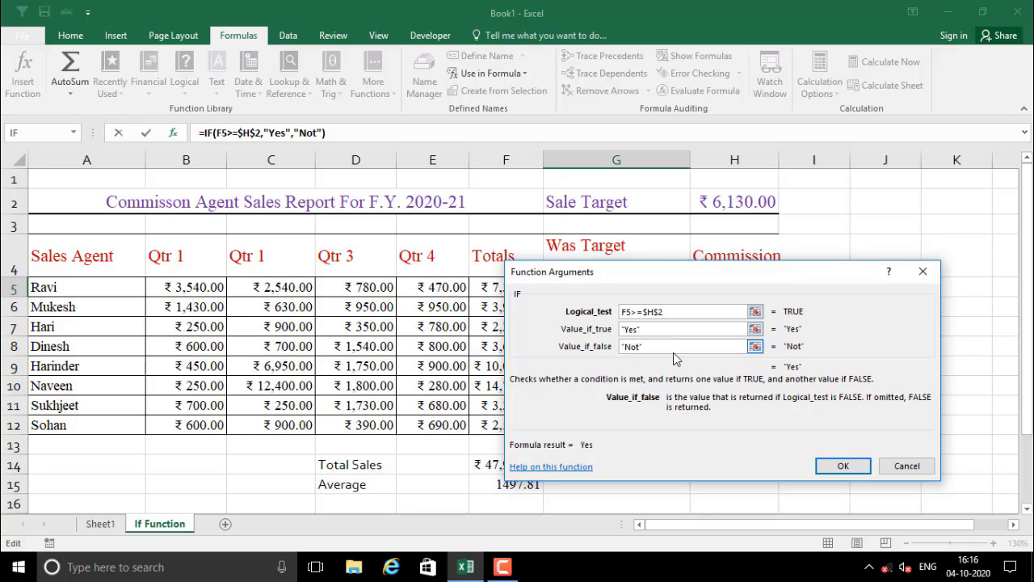
click(849, 471)
Step: Insert an IF function in Commission cell H5 with the logical test G5="Yes"
click(696, 289)
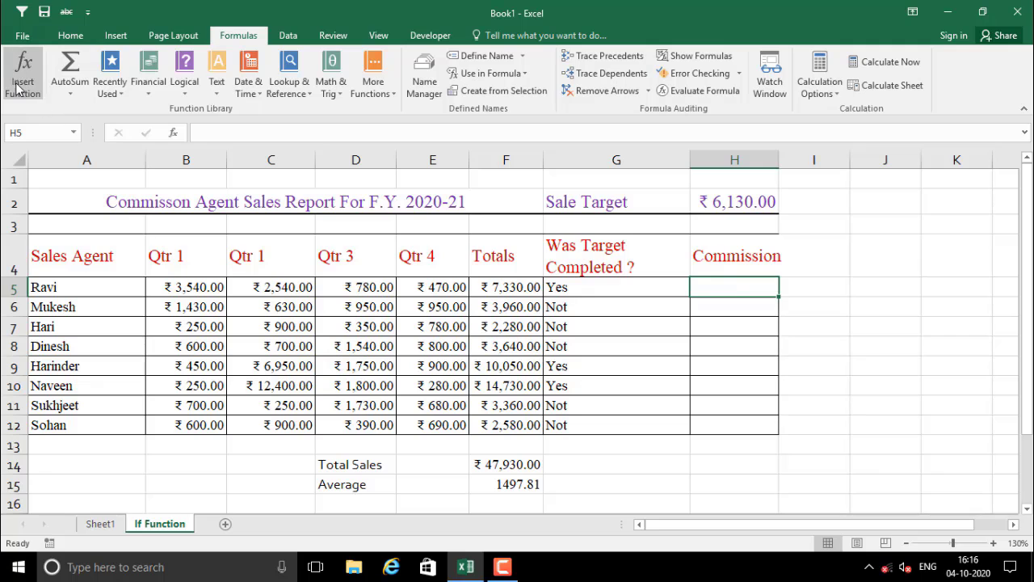
click(186, 90)
click(195, 143)
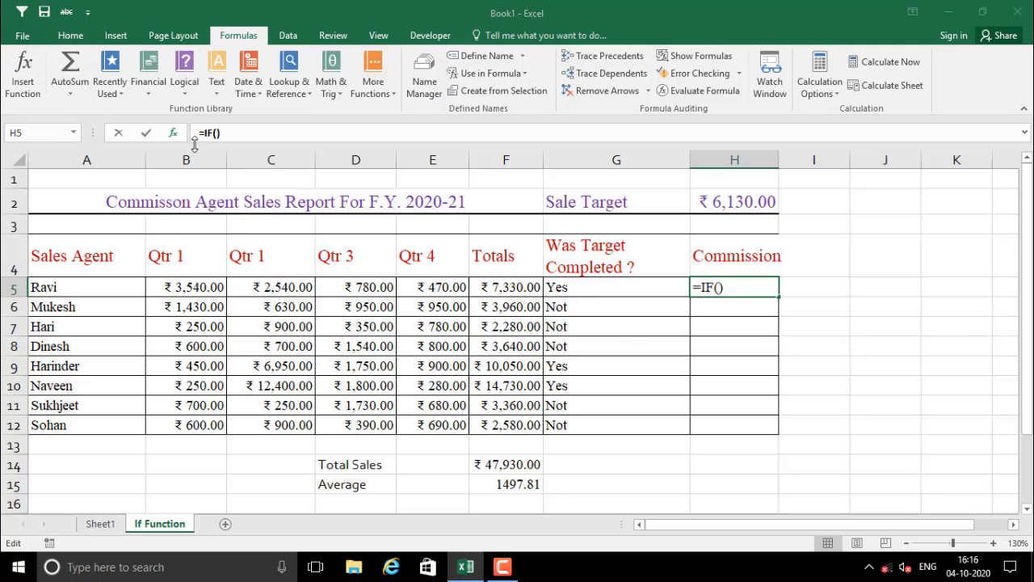
drag(672, 273, 659, 352)
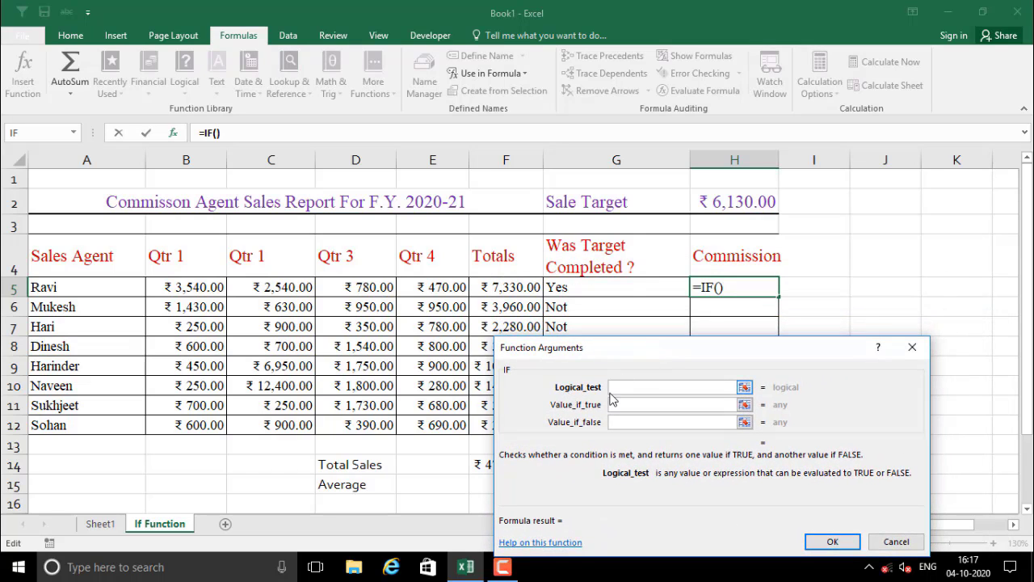
click(716, 405)
click(575, 288)
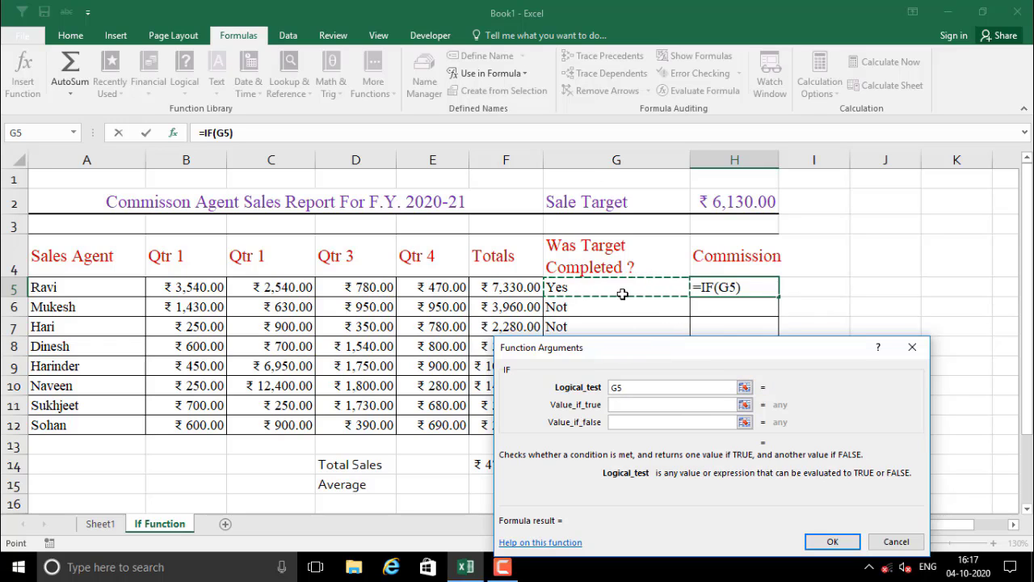
text(=)
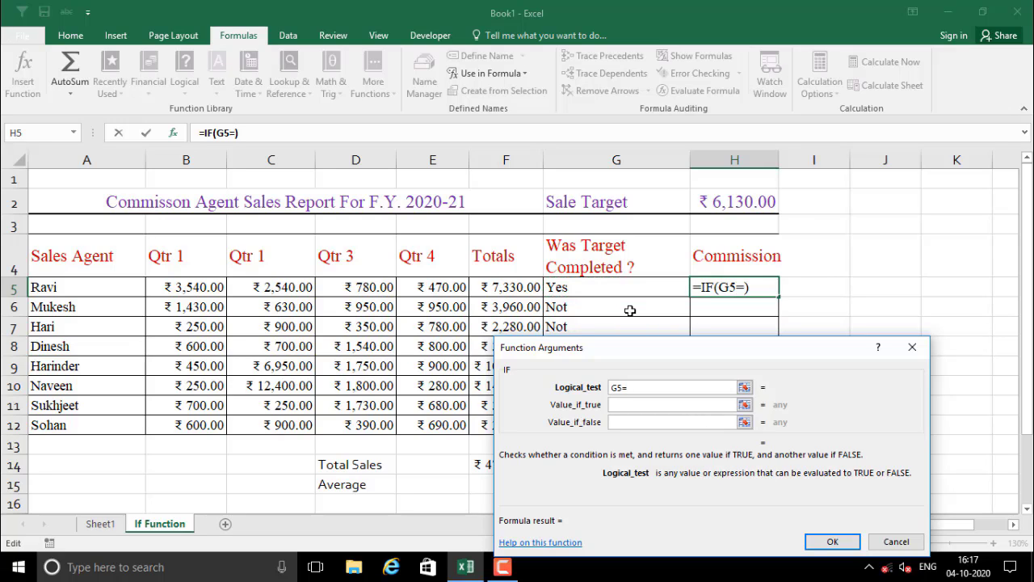
text("yes)
key(BackSpace)
key(BackSpace)
key(BackSpace)
text(Yes")
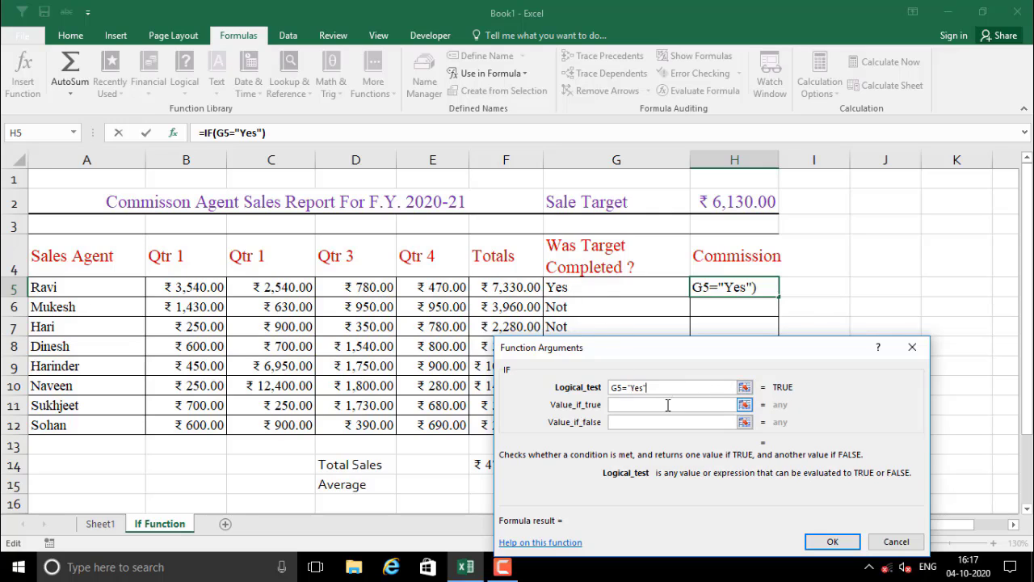
Step: Set H5's IF value if true to F5*3% and value if false to 0, and complete the formula
click(641, 405)
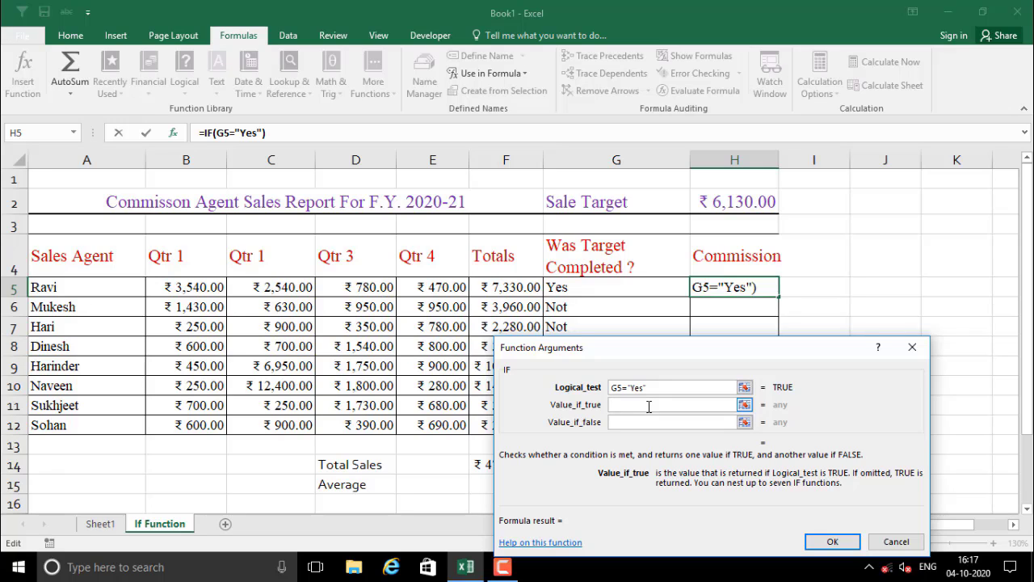
click(508, 288)
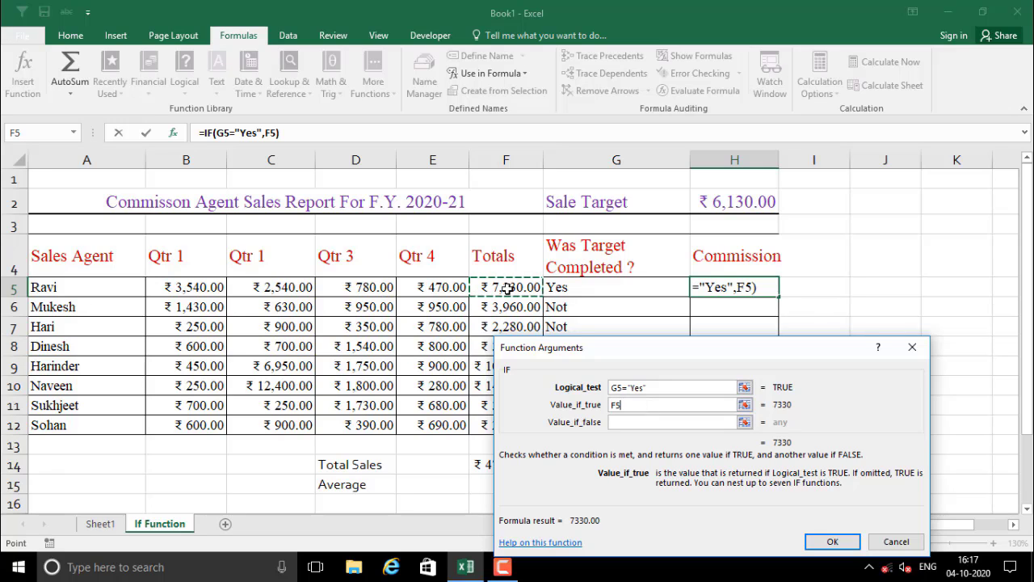
text(*3)
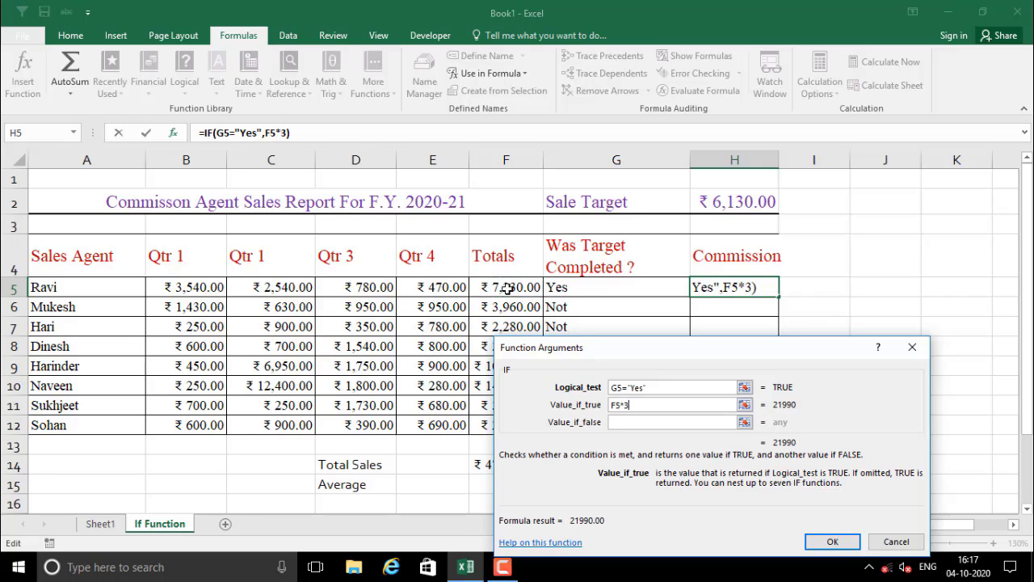
text(%)
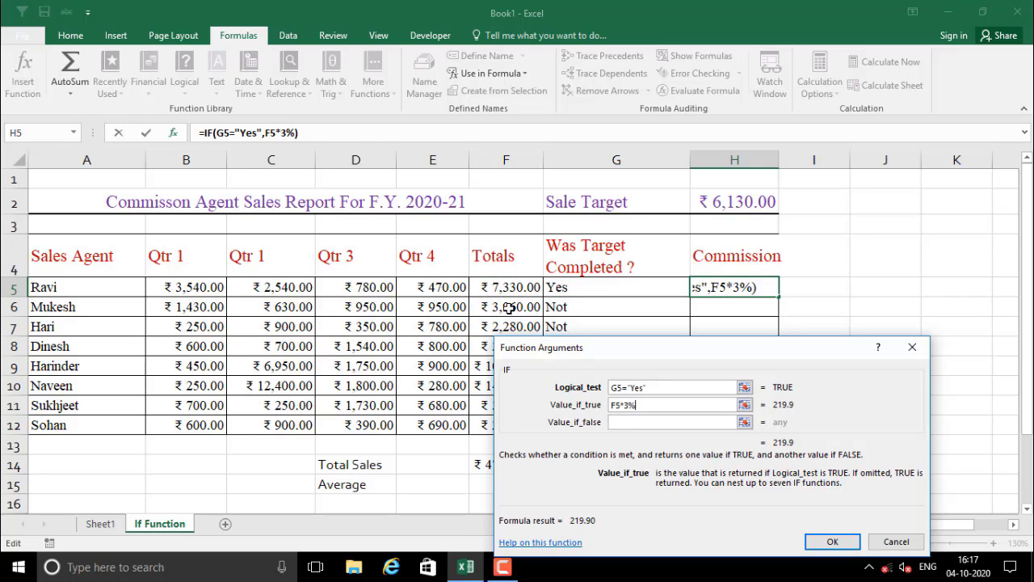
click(620, 418)
click(629, 421)
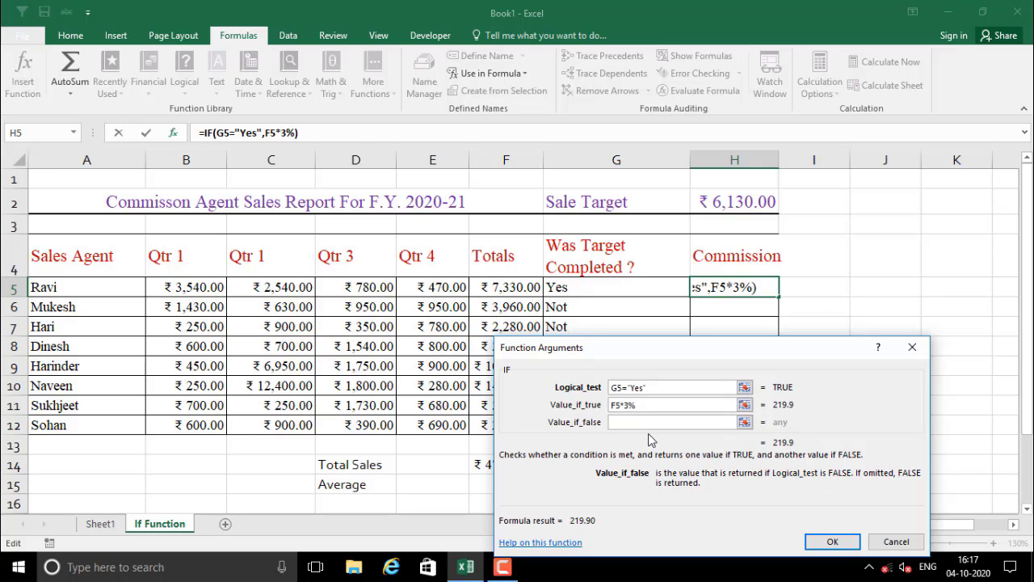
text(0)
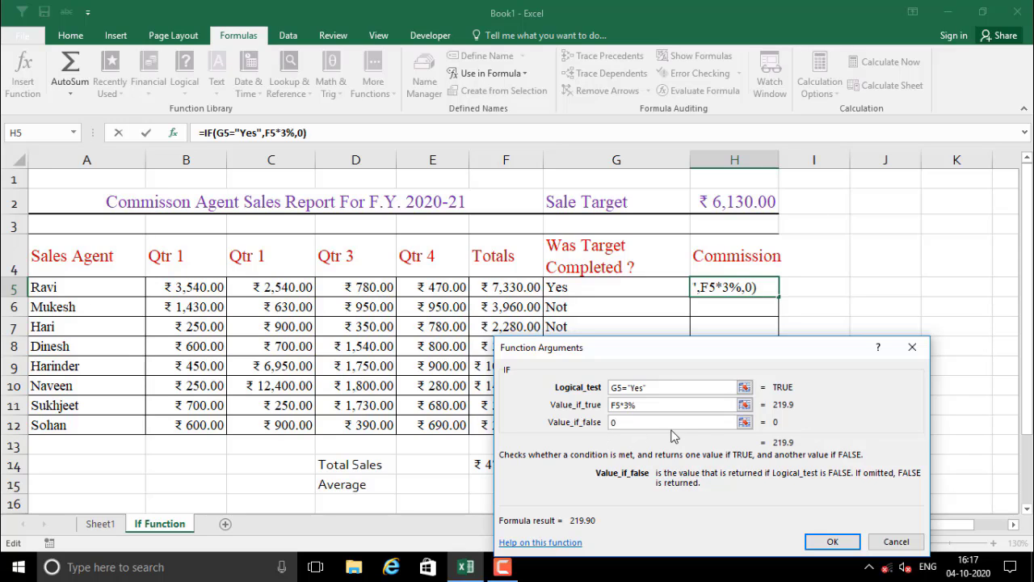
click(832, 542)
click(816, 372)
click(721, 288)
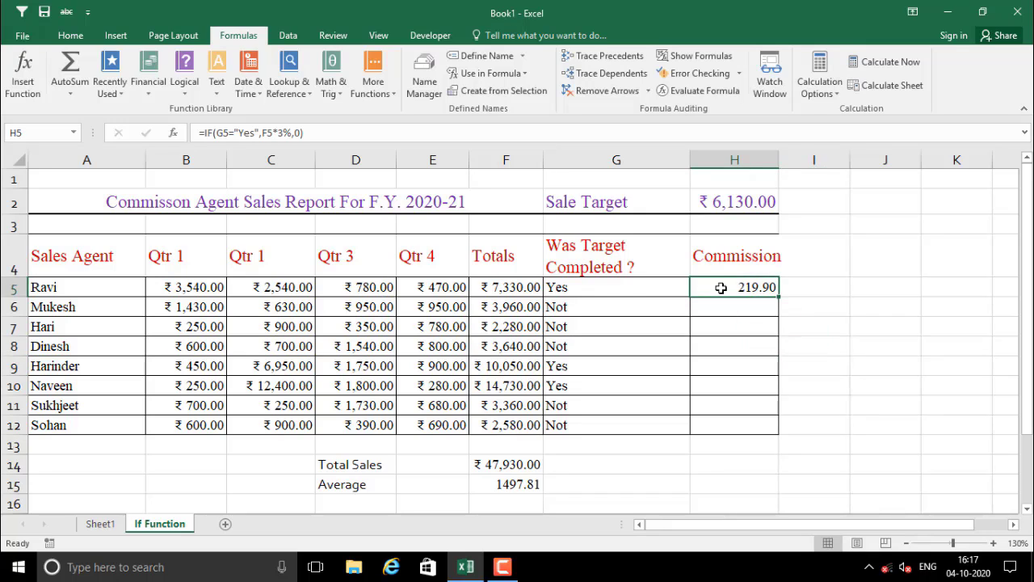
Step: Enter the check formula =F5*3% in I5 beside the first commission and compare it with H5
click(808, 287)
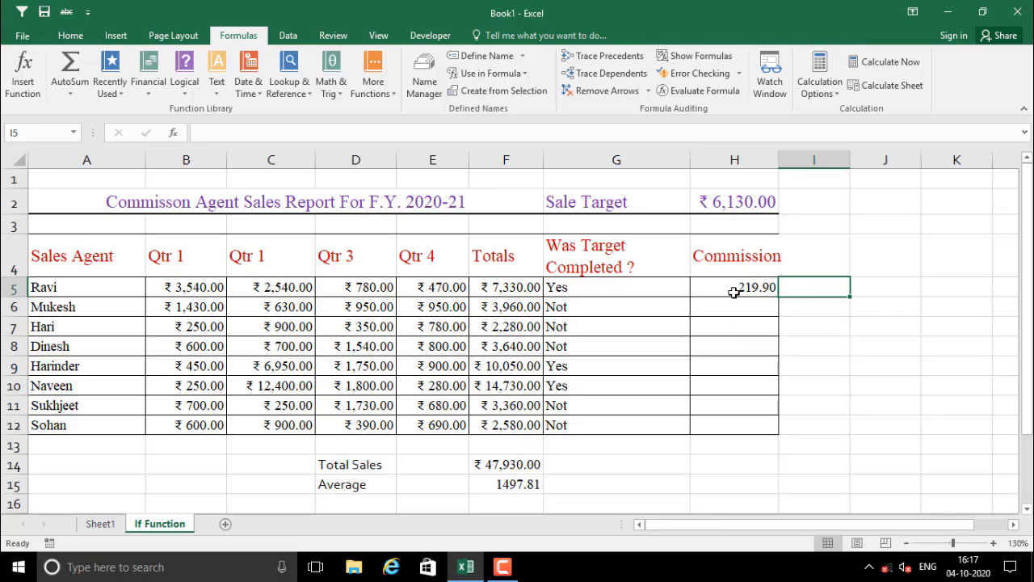
text(=)
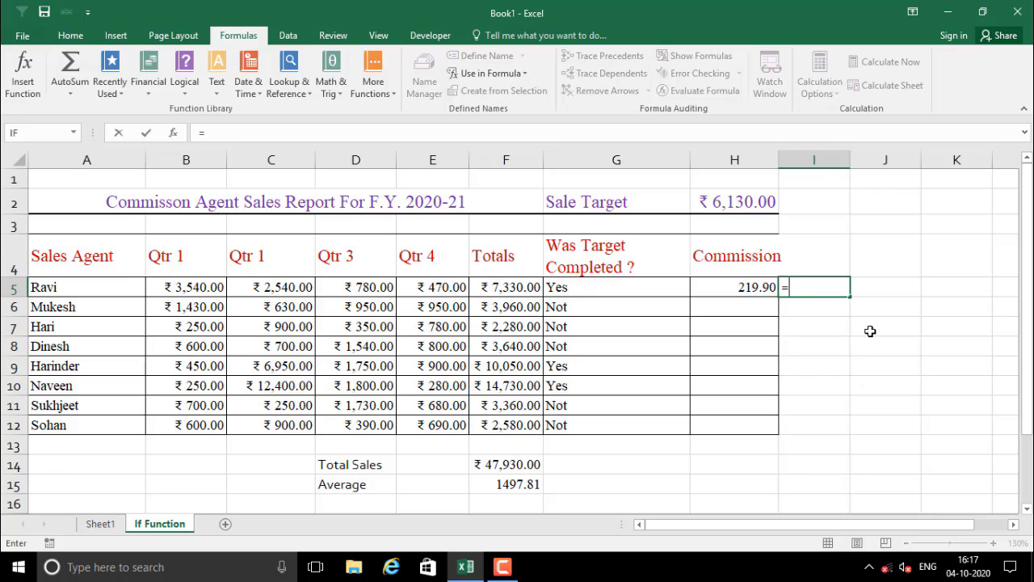
key(Left)
key(Left)
key(Left)
key(Left)
key(Left)
key(Right)
key(Right)
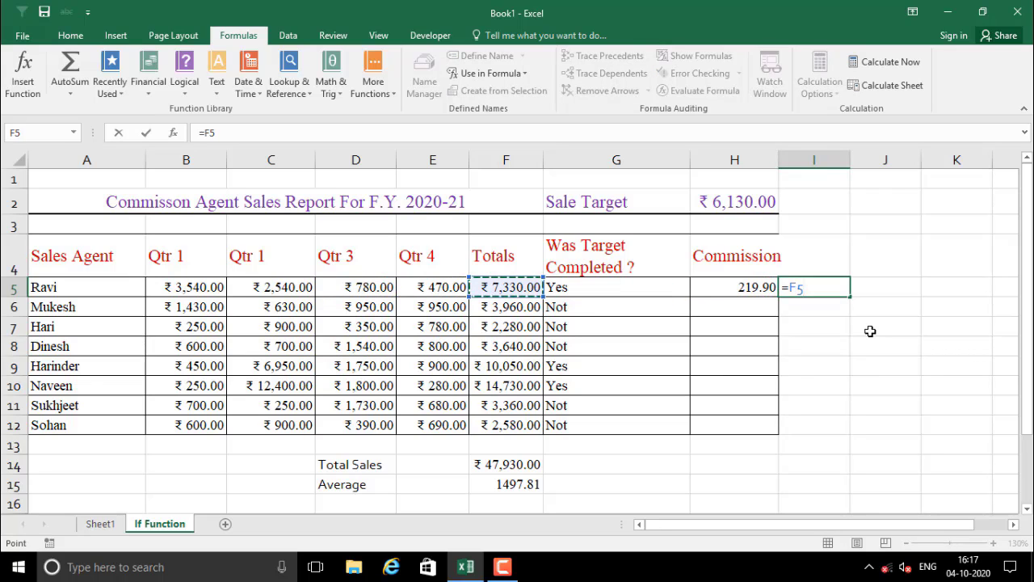
text(*3%)
key(Return)
click(840, 286)
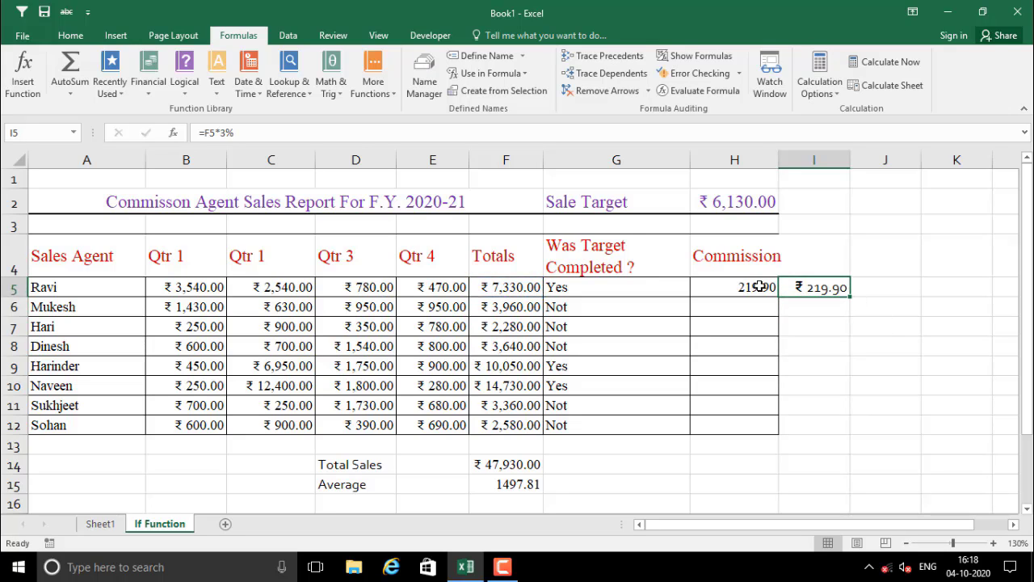
Step: Copy the commission formula from H5 down through H12 and check the results in rows 9 and 10 against their totals
click(759, 286)
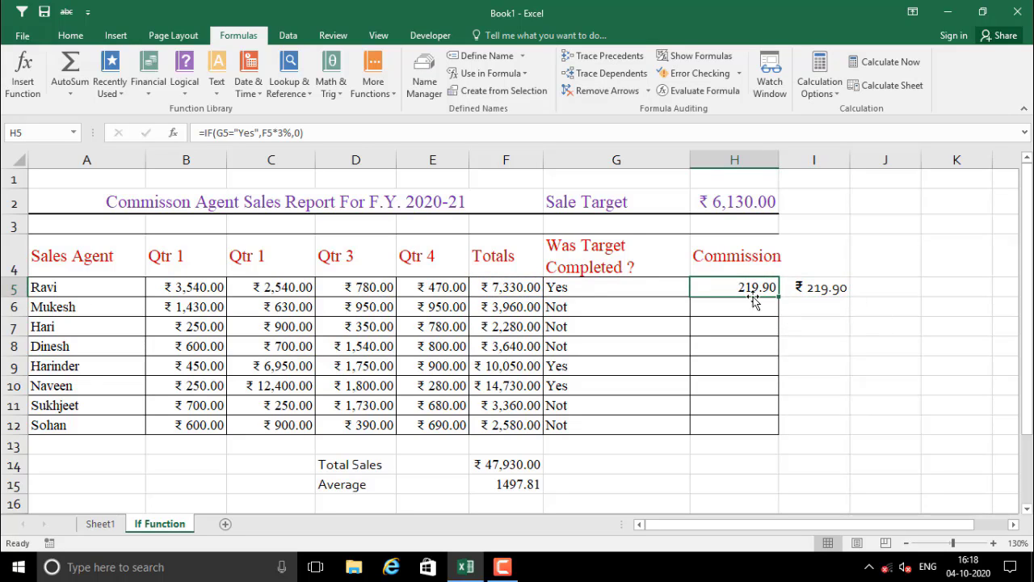
drag(779, 296, 763, 427)
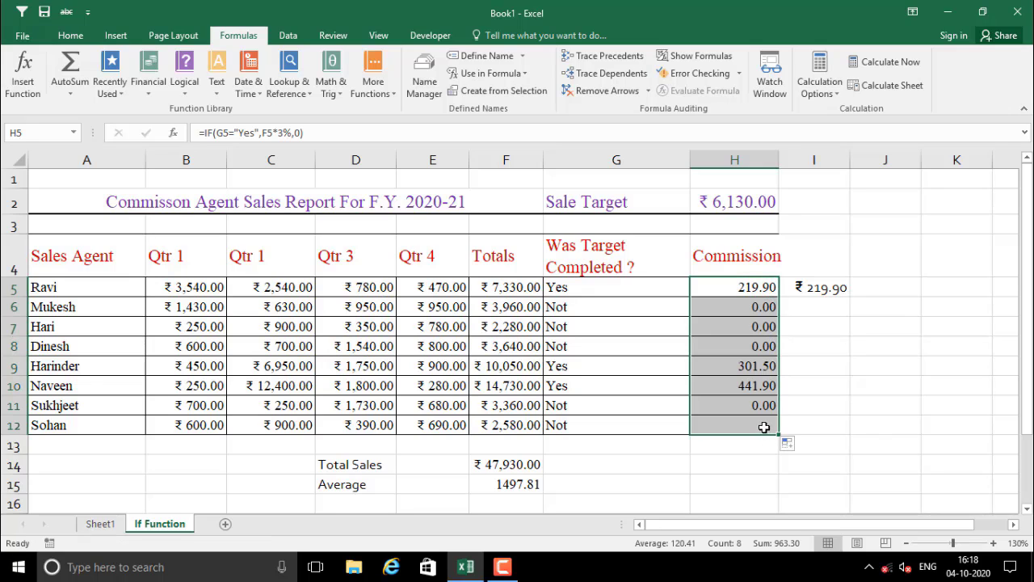
click(745, 365)
click(509, 365)
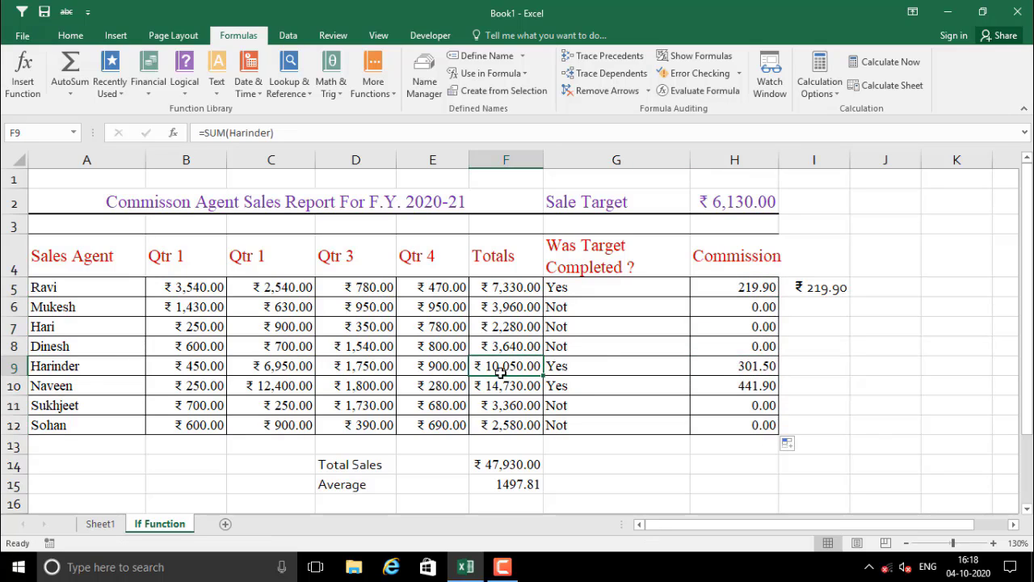
click(500, 386)
click(505, 366)
click(503, 386)
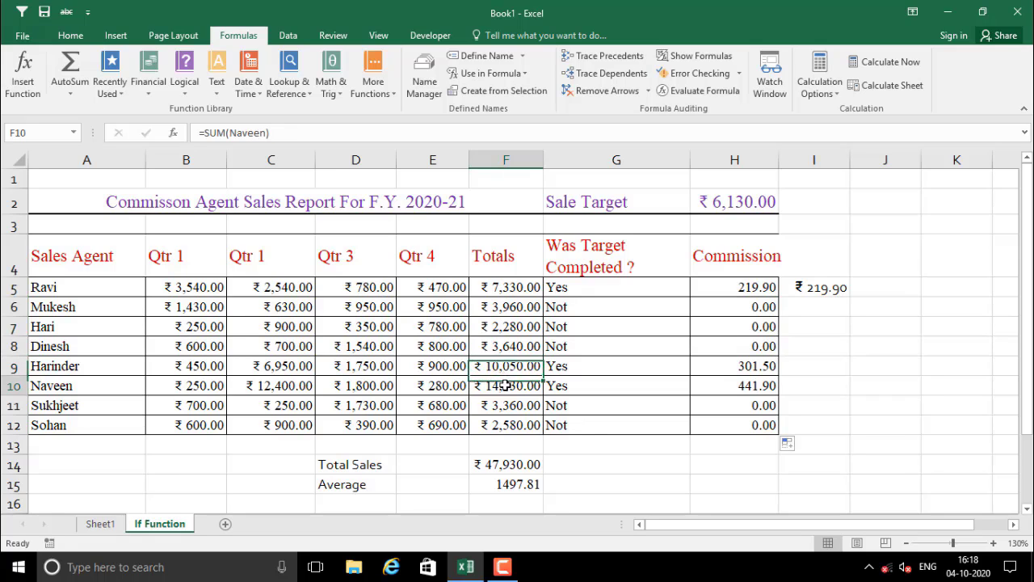
Step: Review the rows of the agents who earn commission, and clear the check formula from I5
click(518, 289)
drag(81, 290, 714, 288)
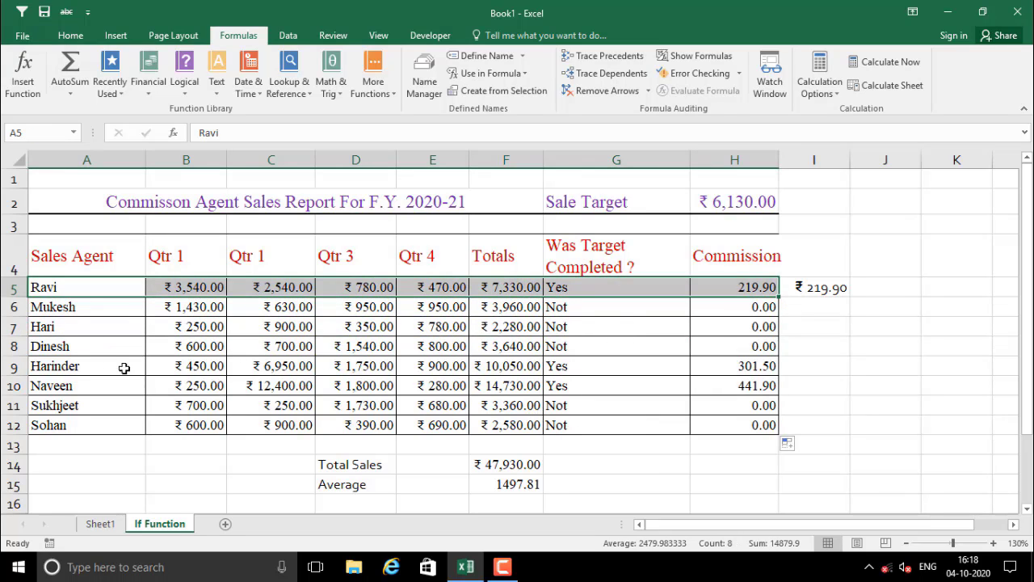
click(79, 365)
click(71, 389)
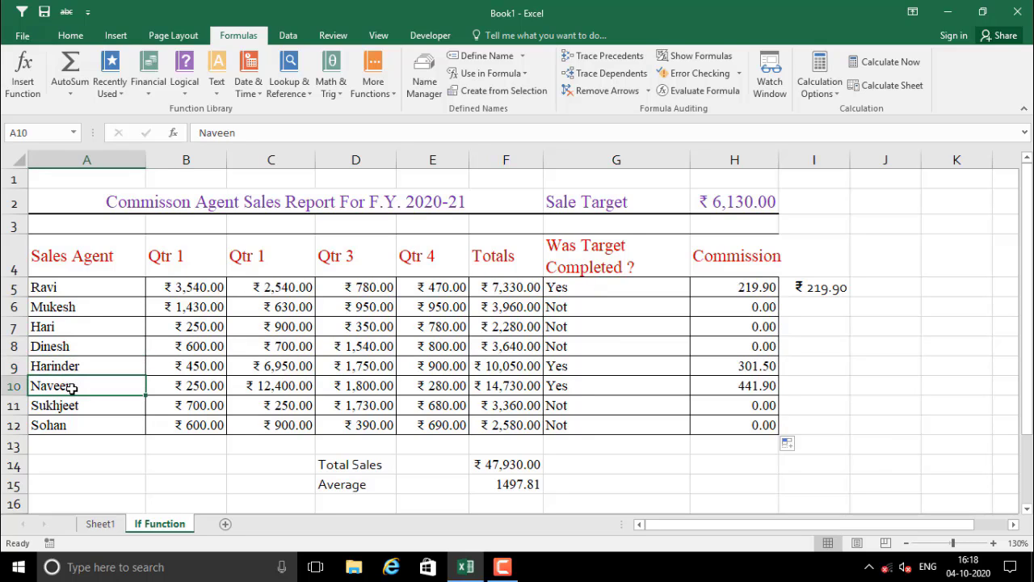
click(734, 371)
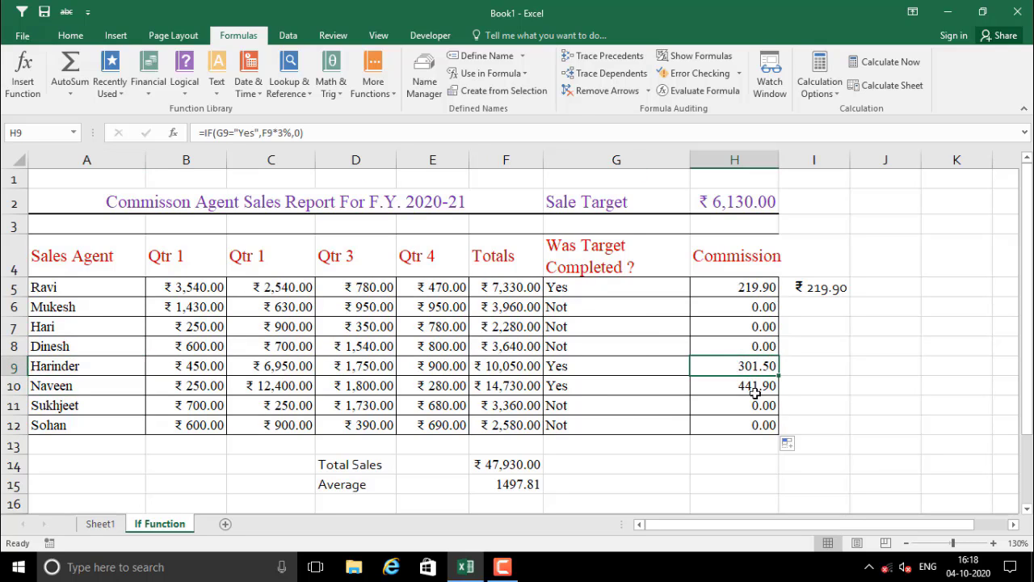
click(825, 288)
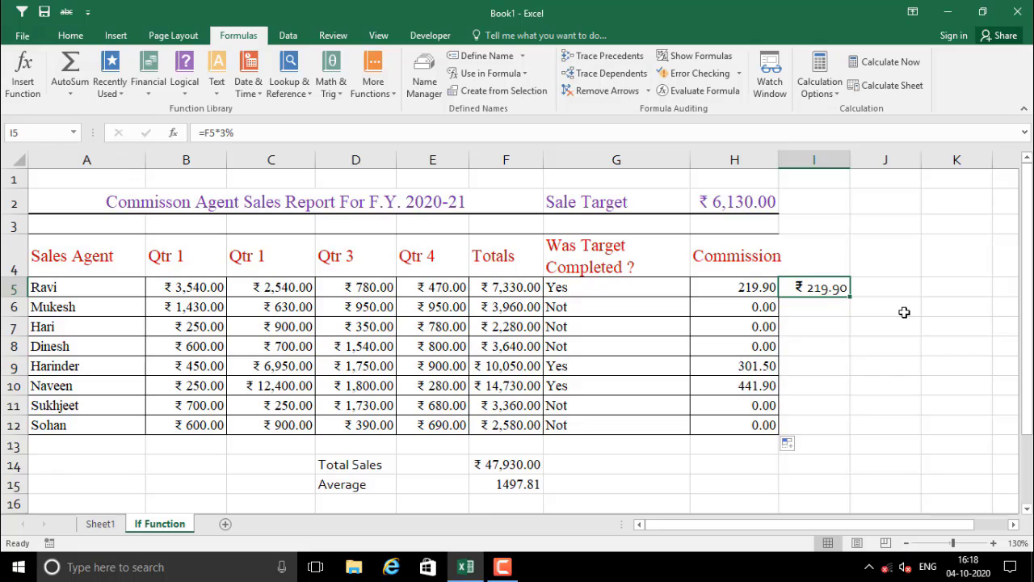
key(Delete)
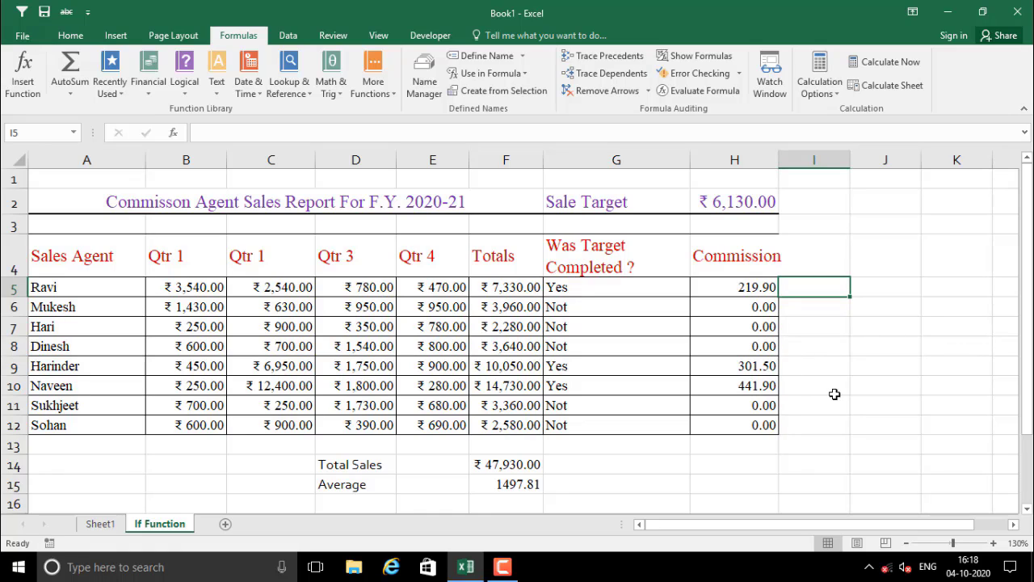
Step: Set the first-quarter sales in B7 to 8000 and check that row's total and commission
click(80, 329)
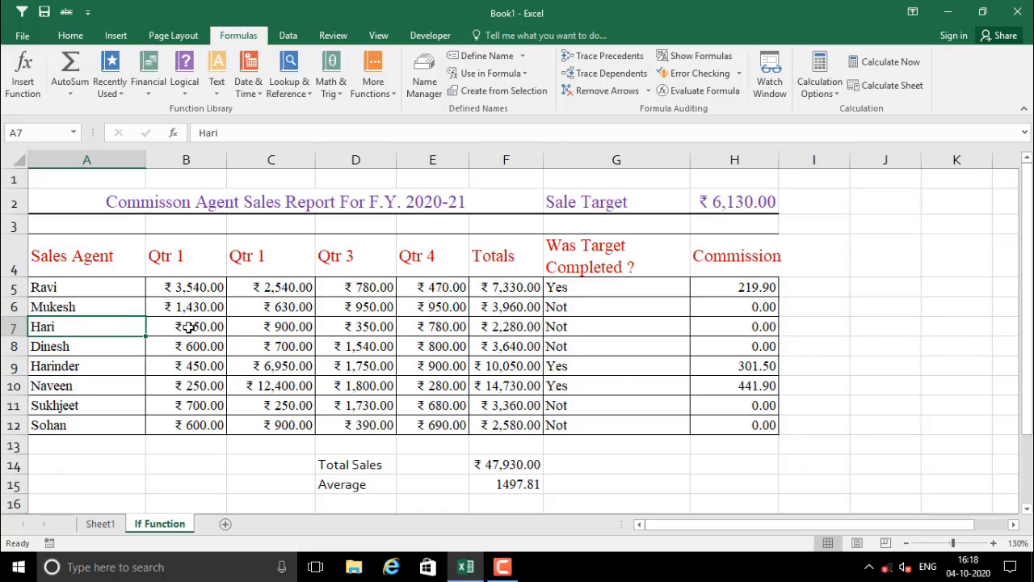
click(188, 327)
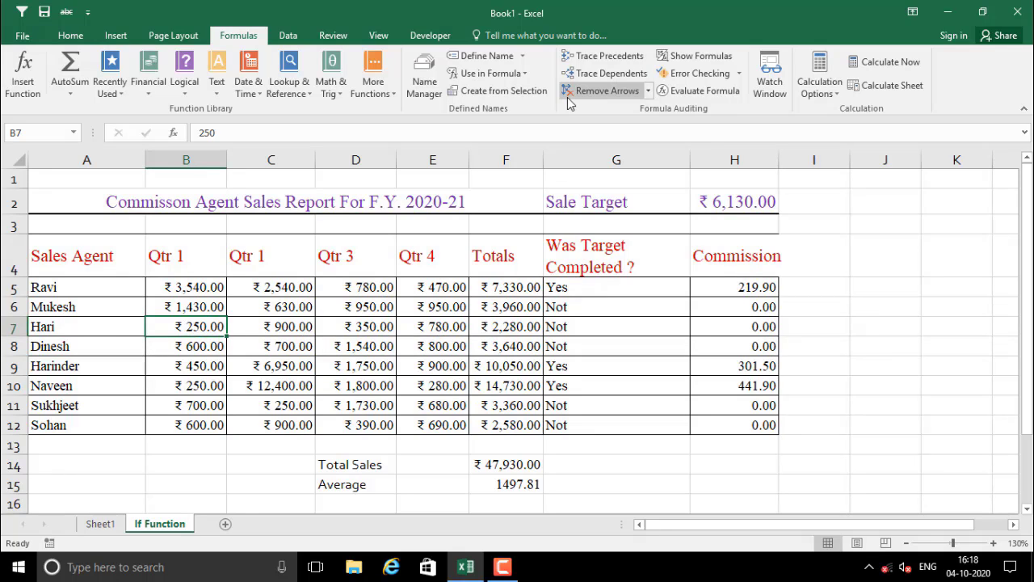
text(80)
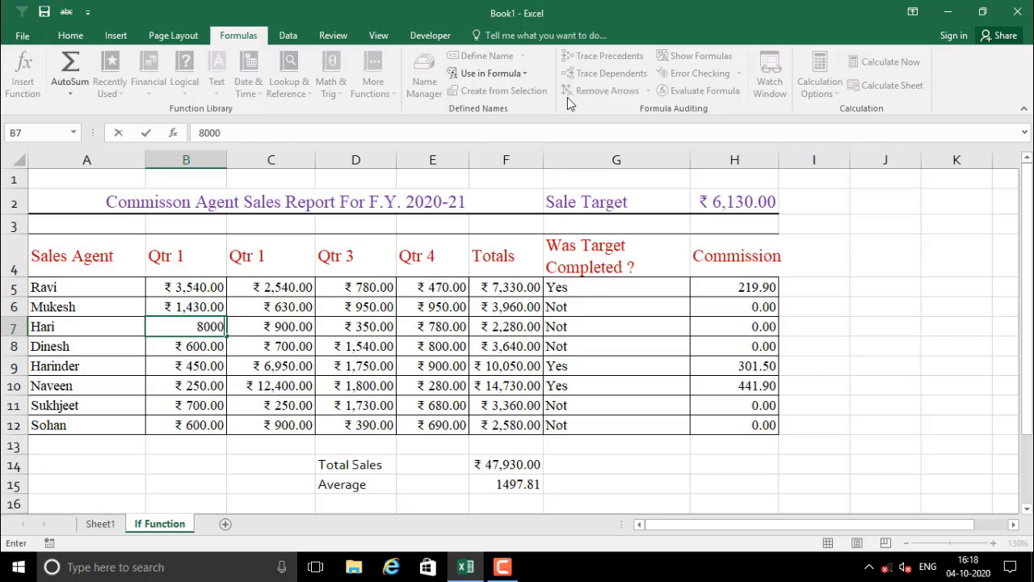
key(Return)
click(501, 332)
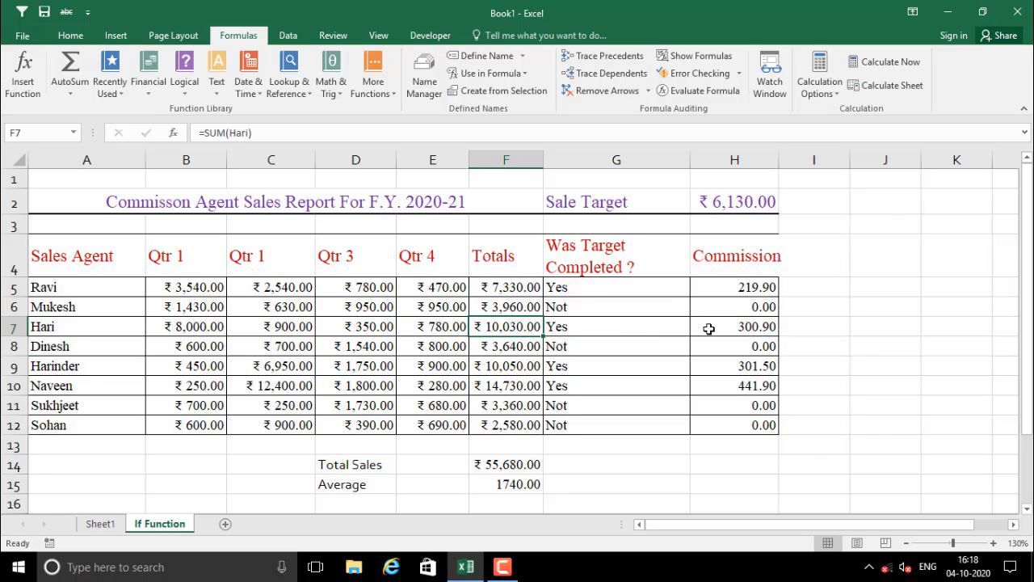
click(746, 328)
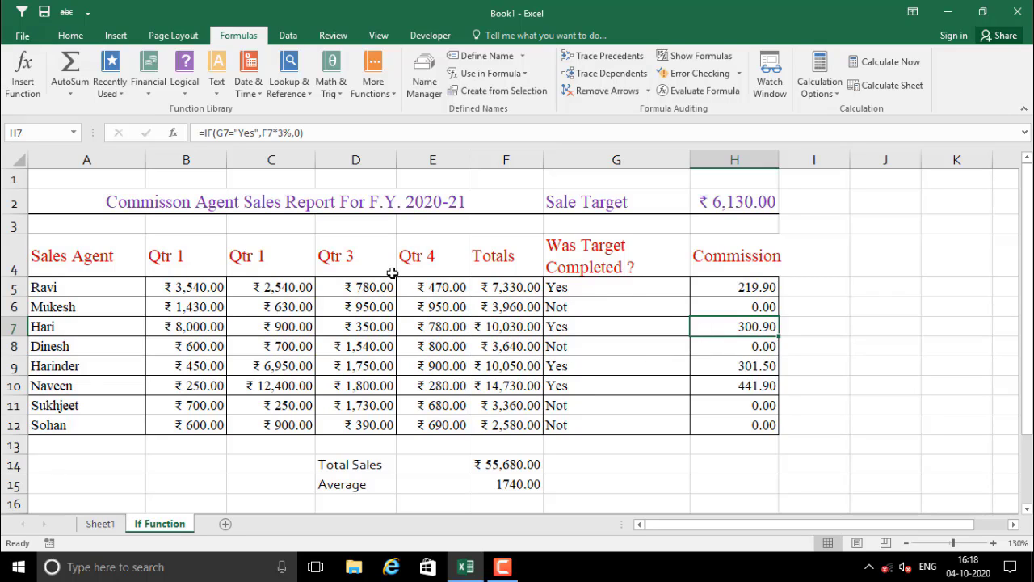
Step: Set the first-quarter sales in B5 to 2000
click(506, 287)
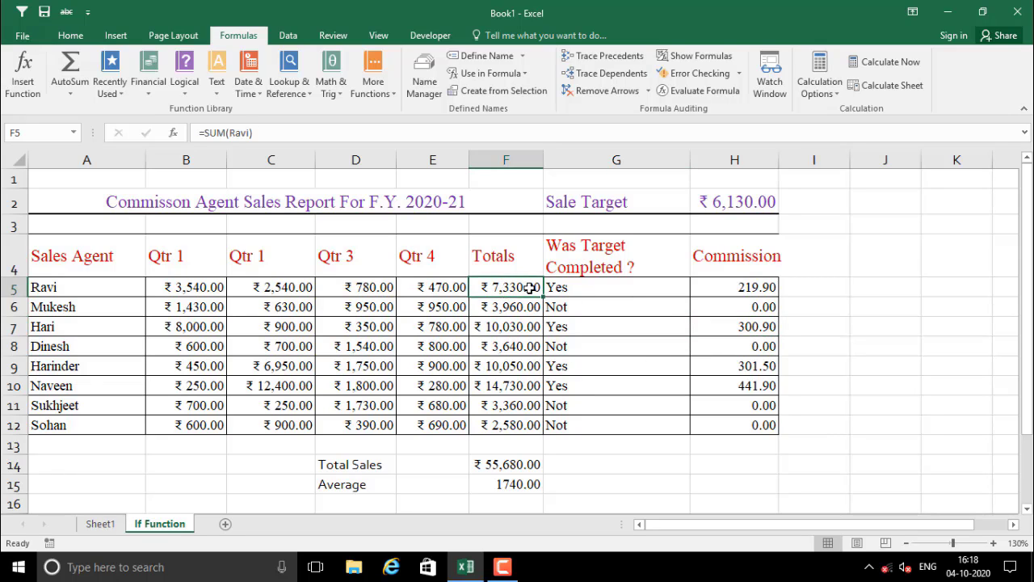
click(68, 286)
click(171, 289)
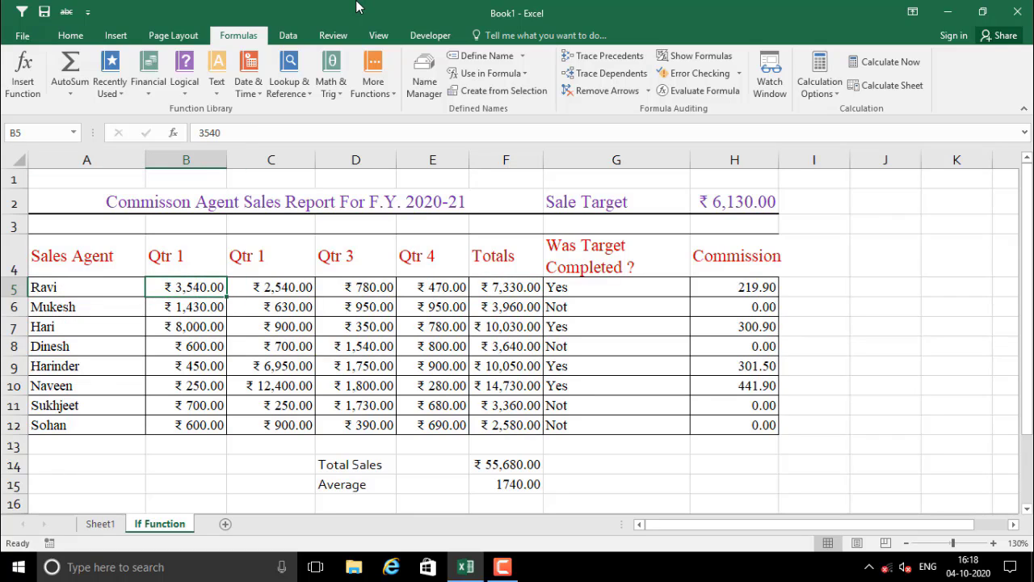
text(20)
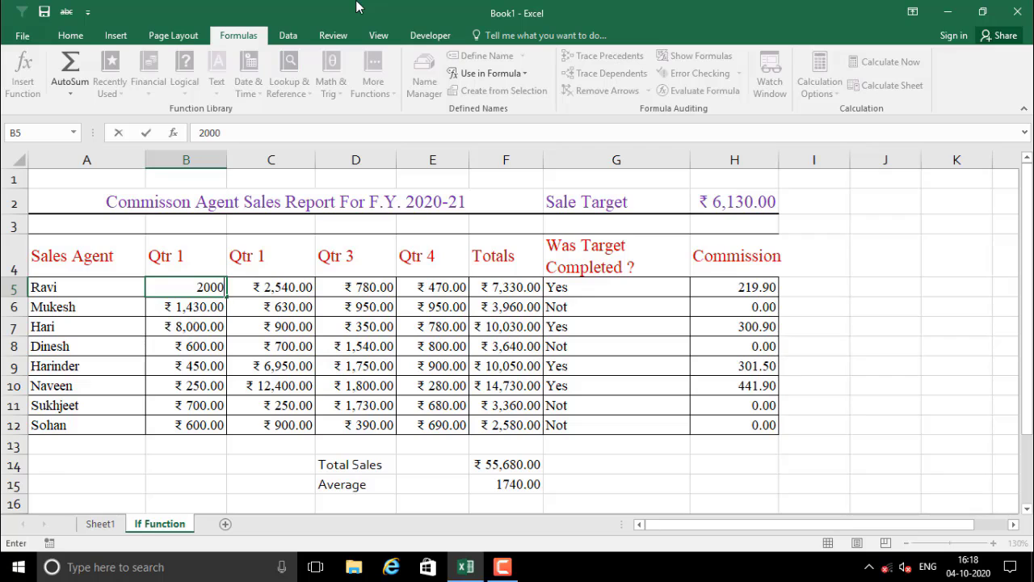
key(Return)
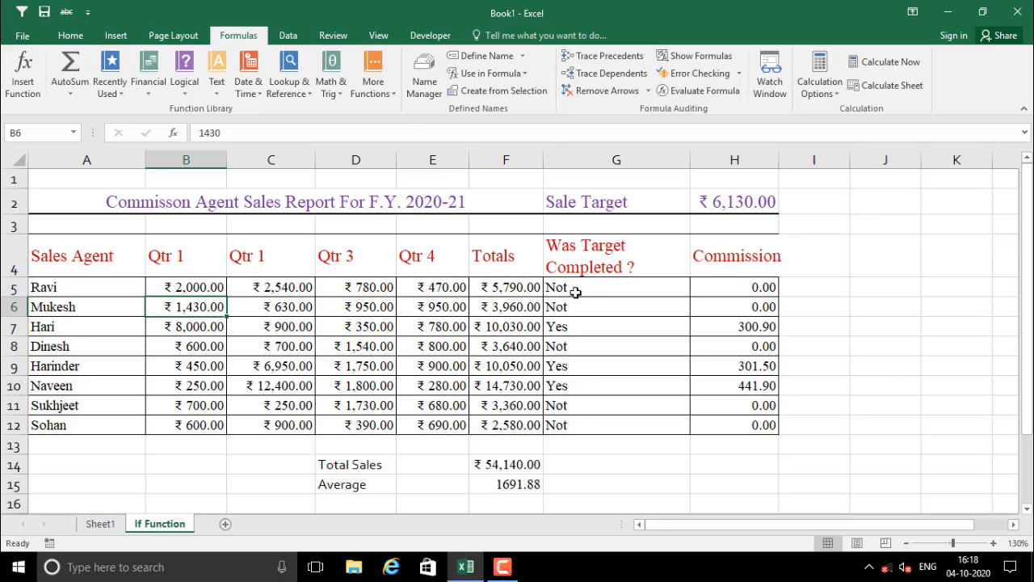
Step: Examine the total in F5 and its commission in H5, along with the other results in the Commission column
click(509, 286)
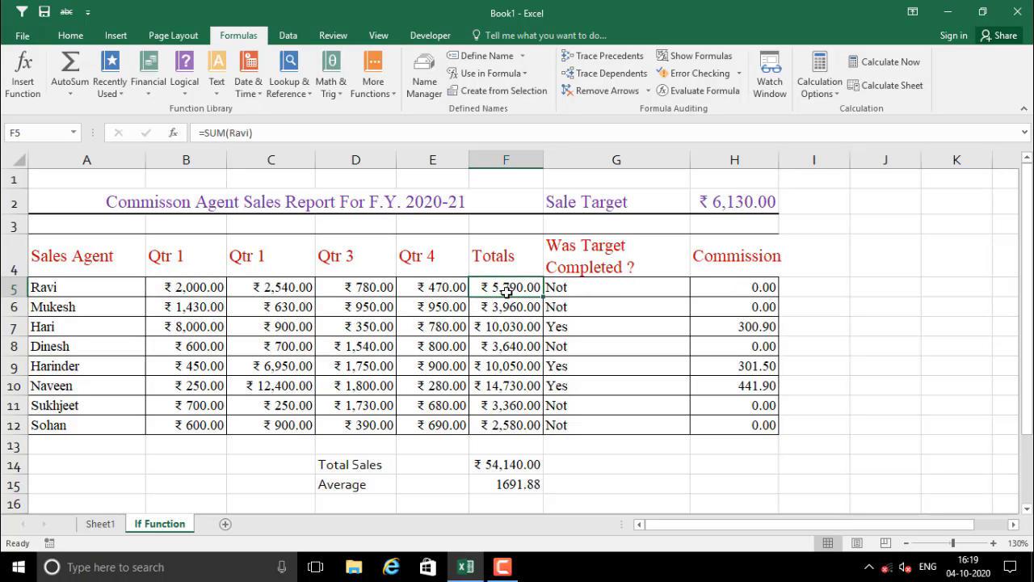
click(755, 289)
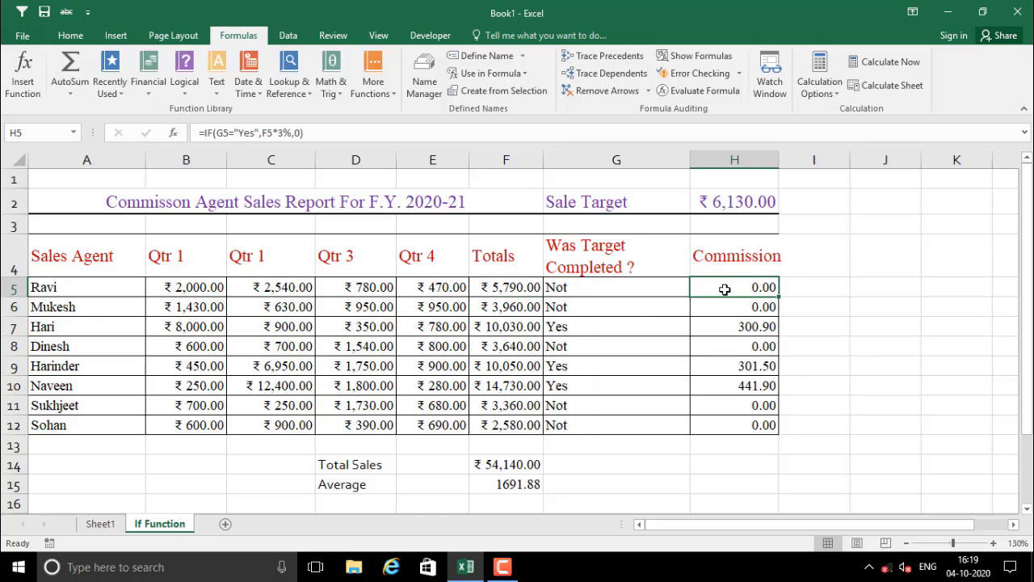
click(516, 293)
drag(111, 287, 204, 289)
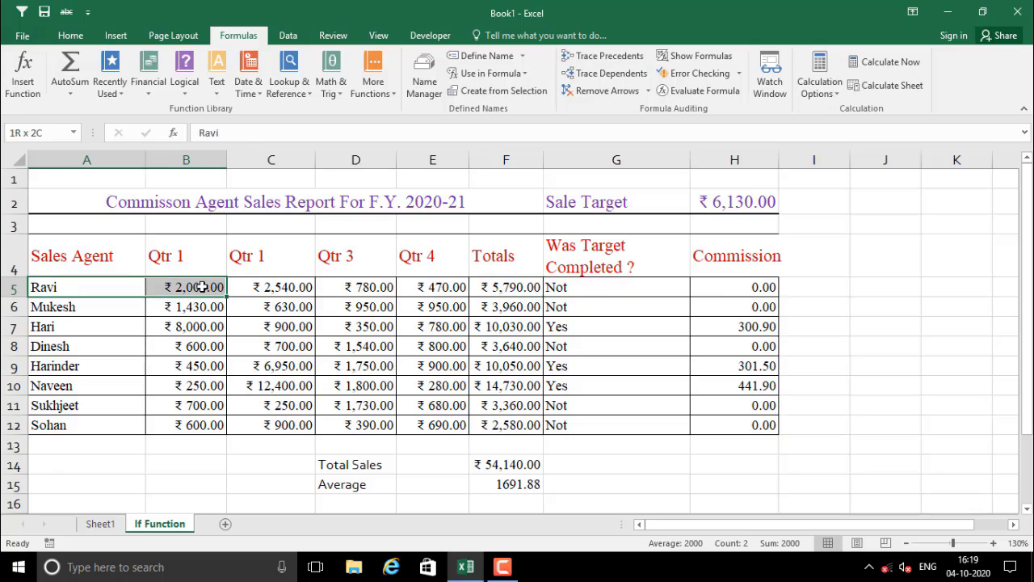
click(514, 292)
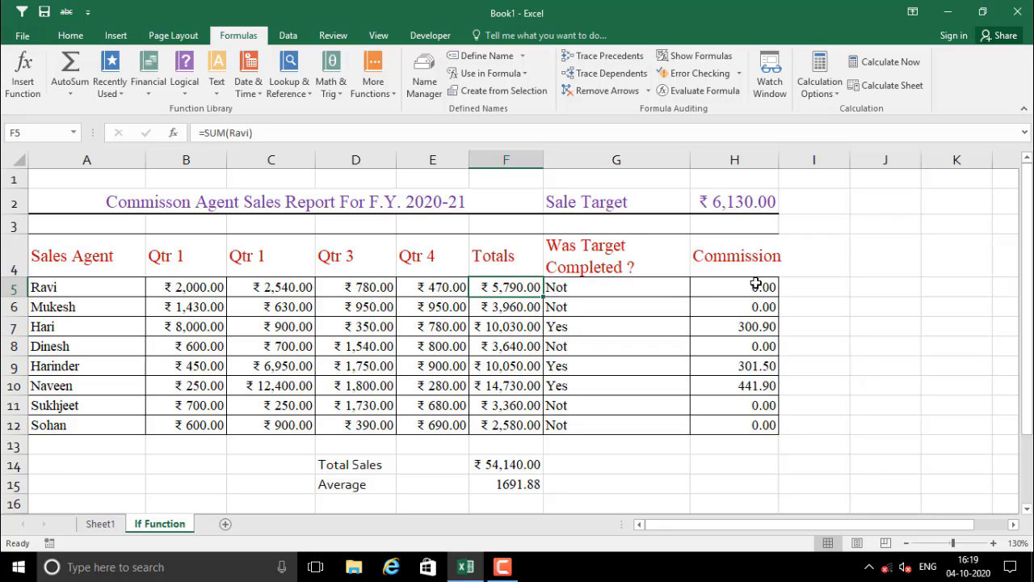
click(761, 287)
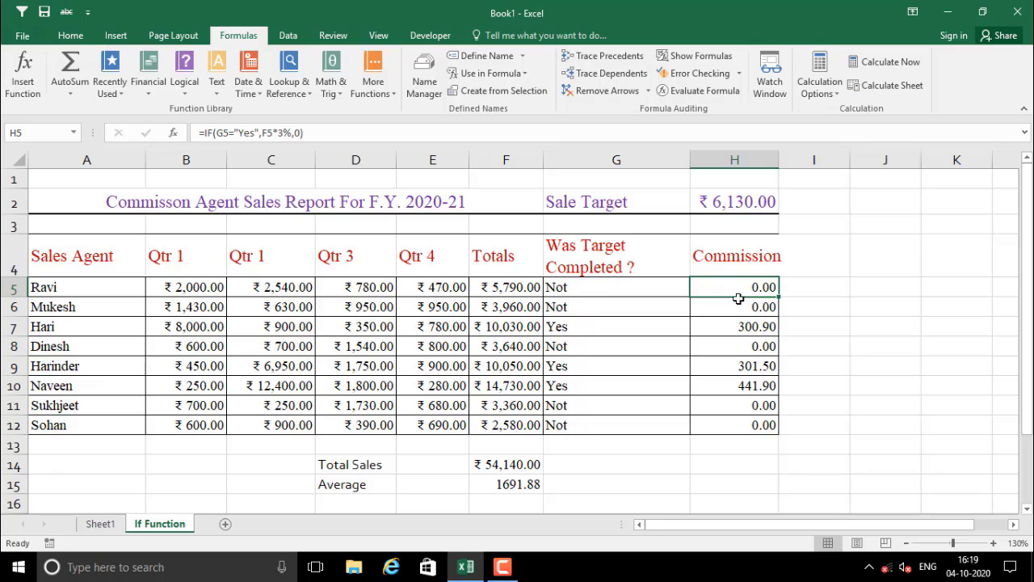
drag(741, 304, 740, 406)
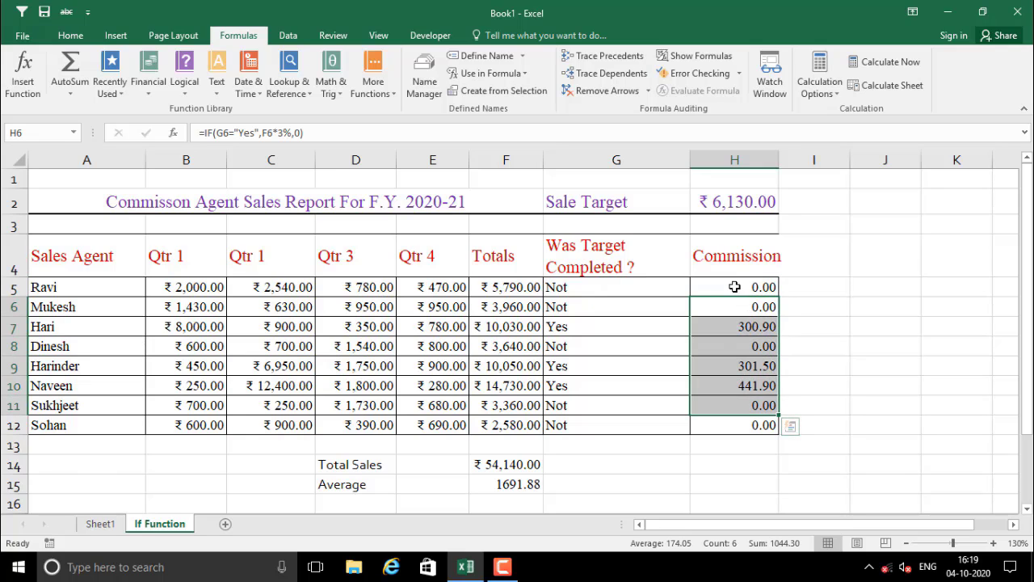
drag(735, 284, 732, 417)
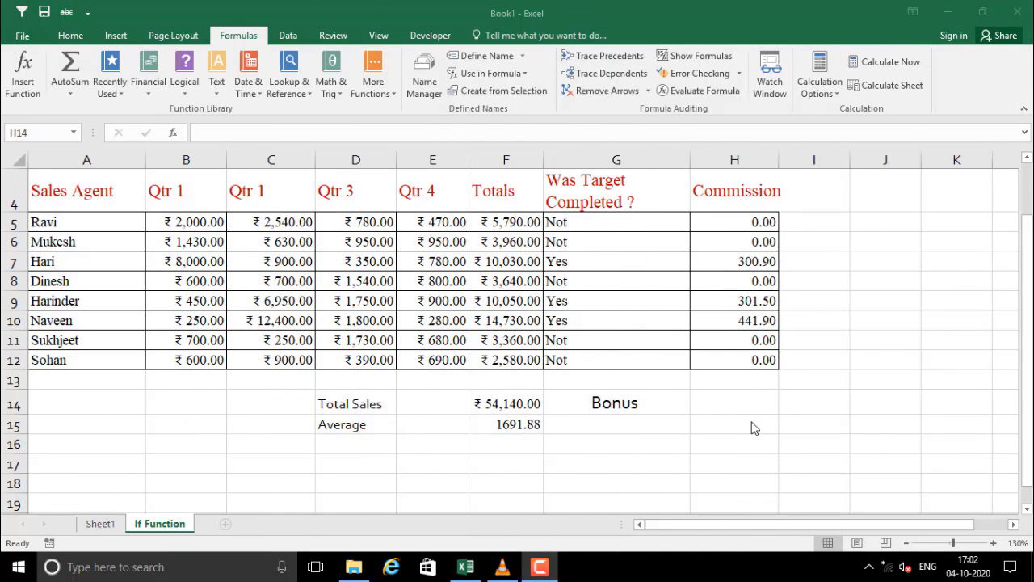
Step: Examine the Total Sales and Average formulas in F14 and F15 as the basis for the Bonus in row 14
click(717, 402)
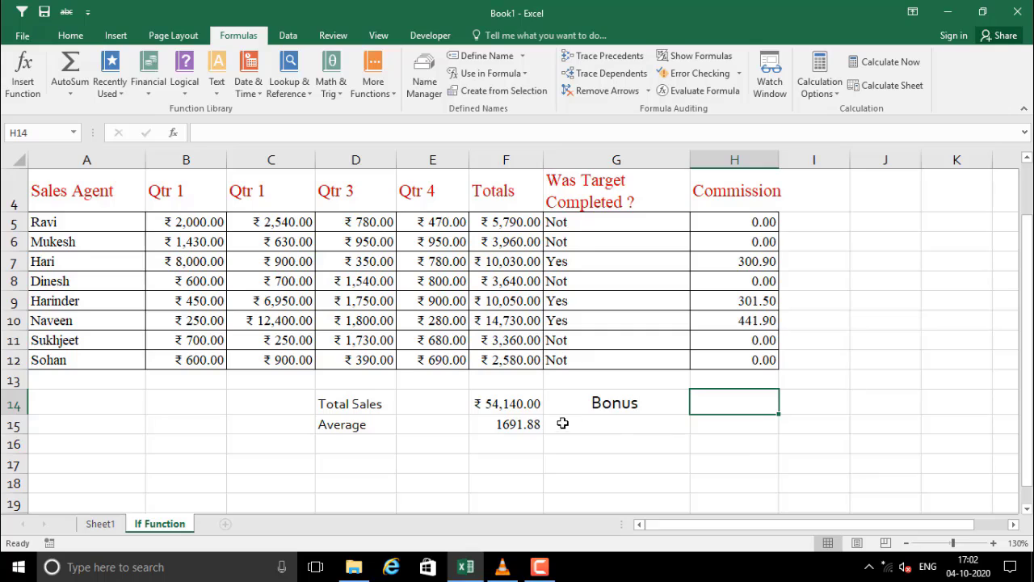
click(527, 404)
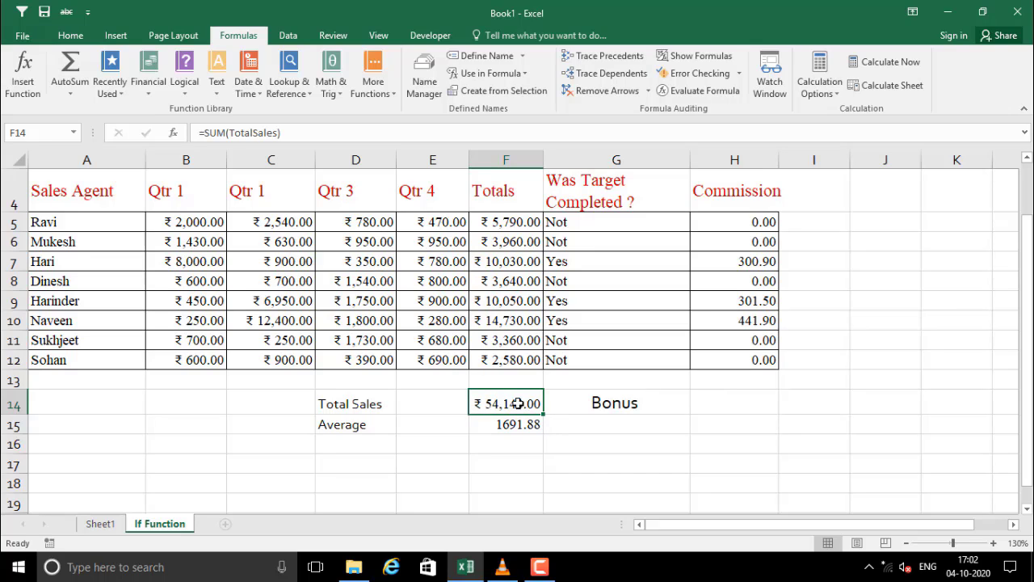
click(506, 423)
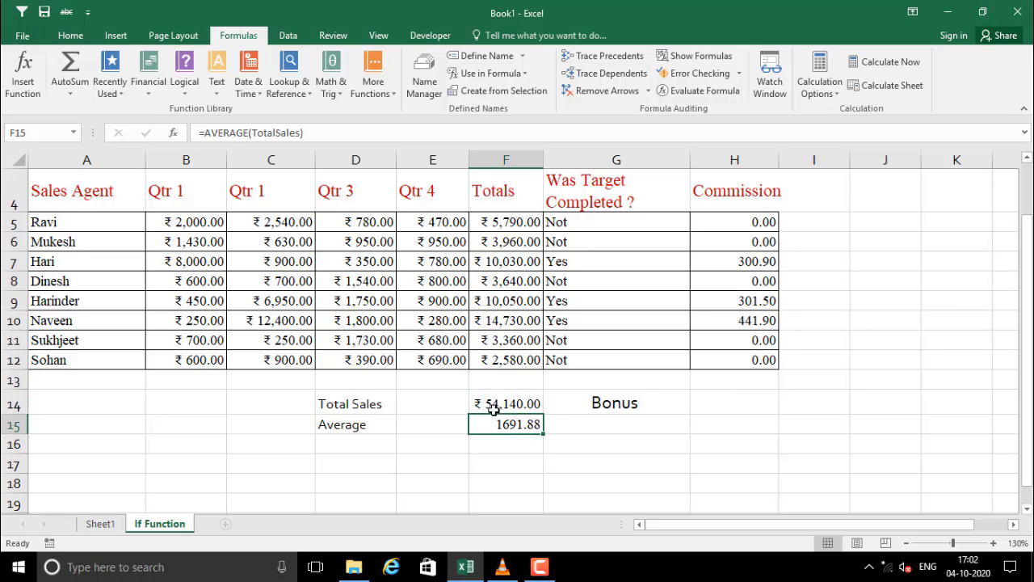
click(534, 405)
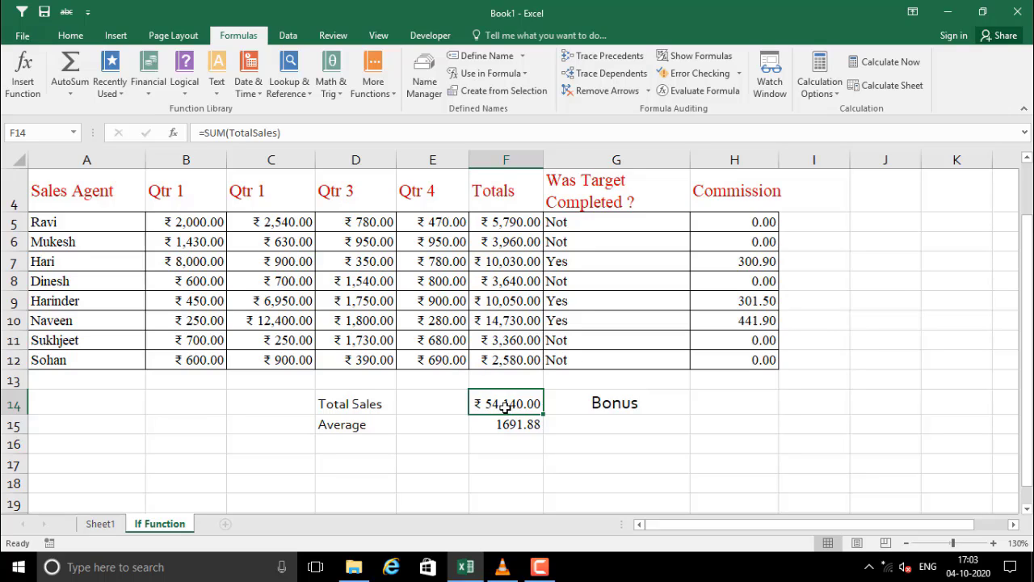
click(743, 401)
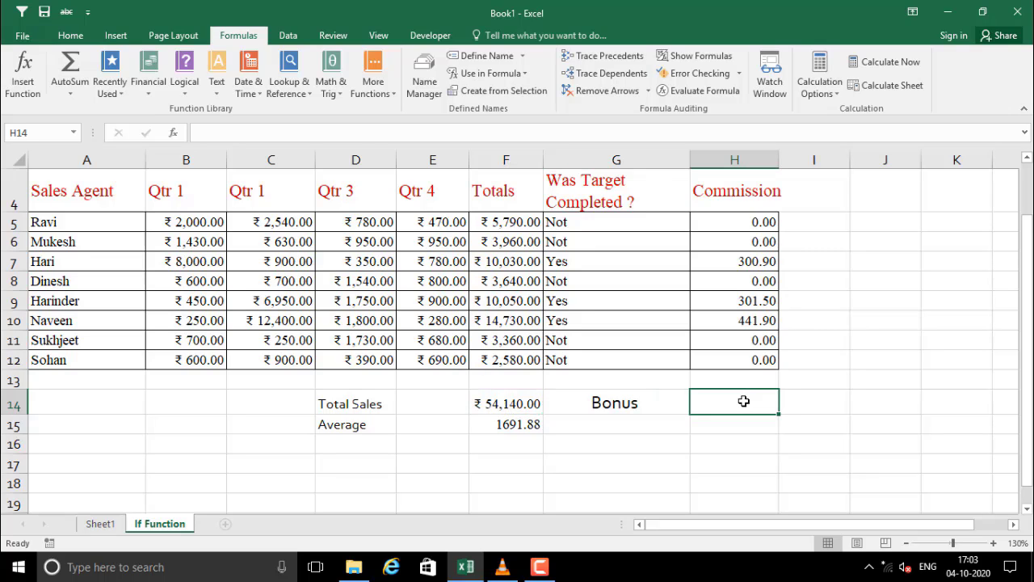
click(523, 426)
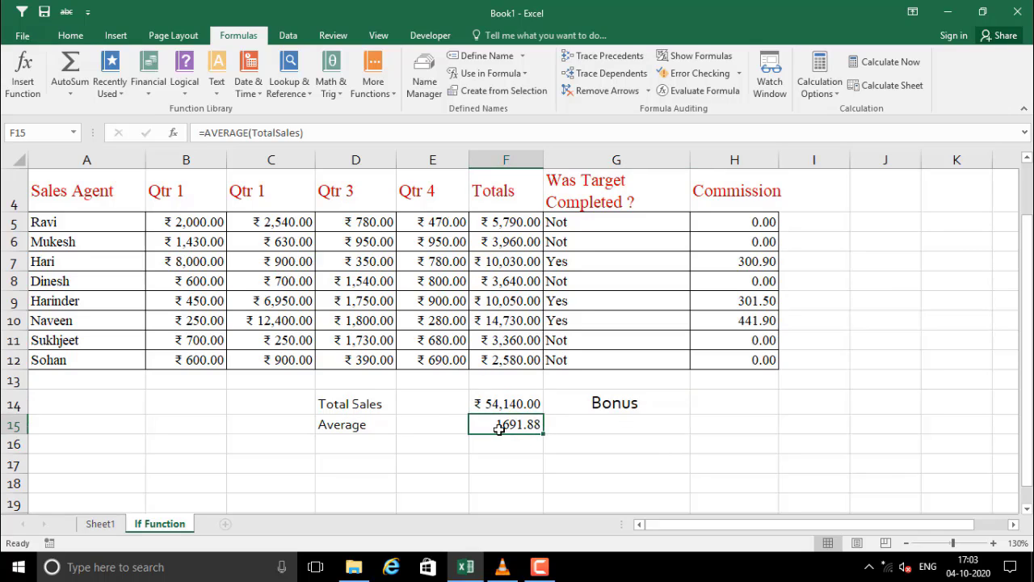
click(551, 433)
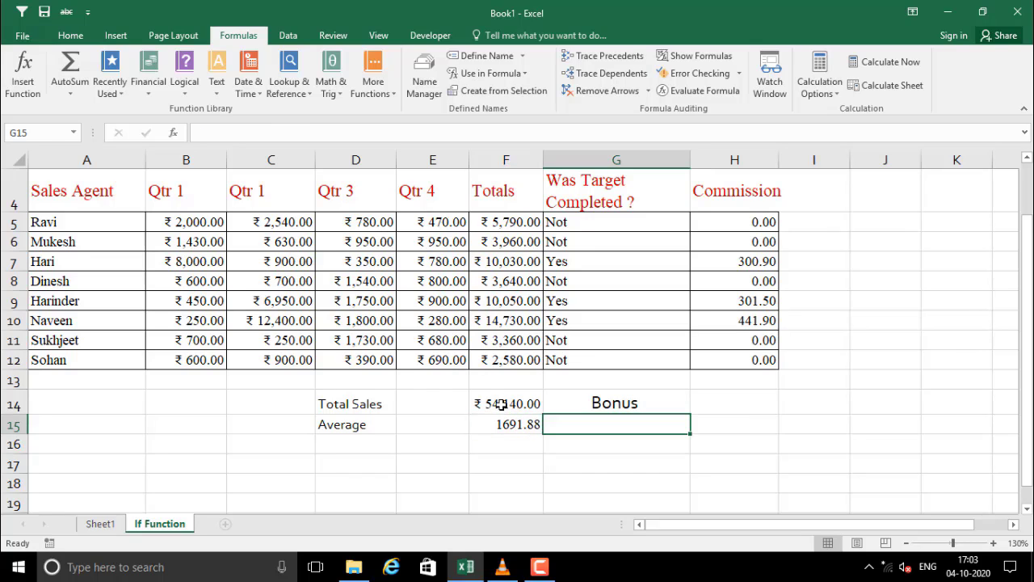
drag(502, 404, 526, 422)
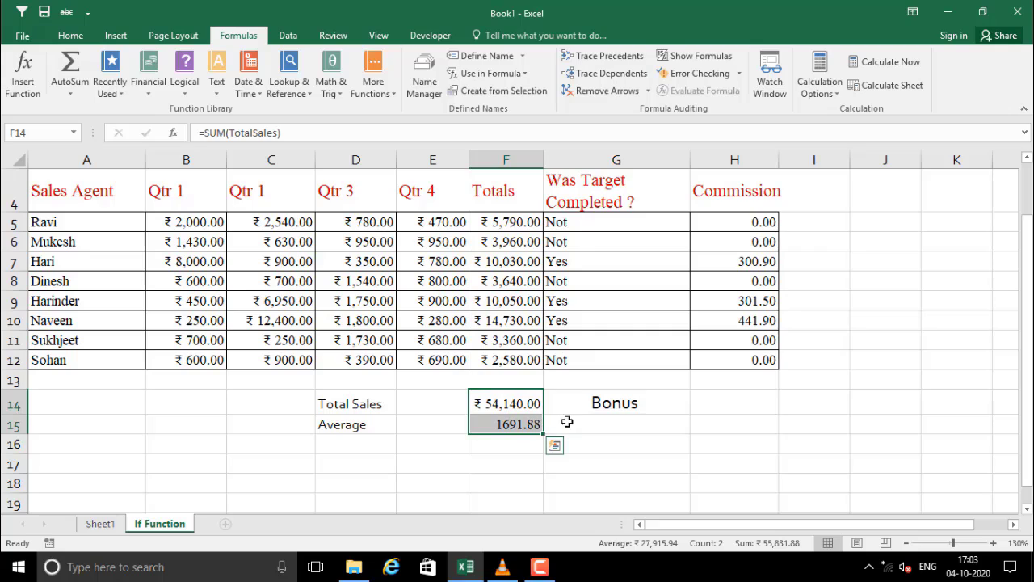
click(616, 408)
Step: Start an IF formula in the Bonus cell H14 with a nested AND function as its logical test
click(714, 402)
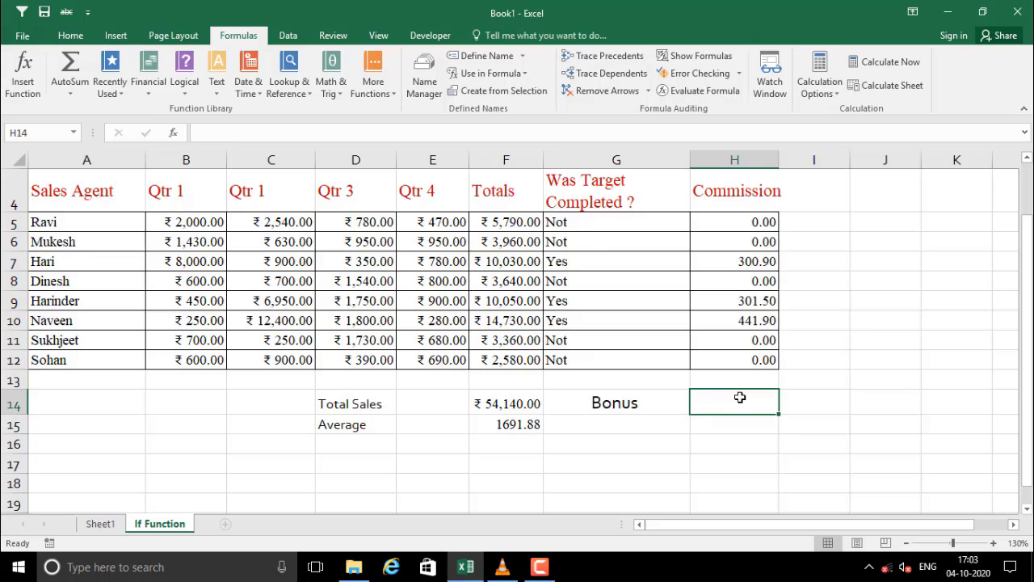
click(739, 407)
click(184, 93)
click(198, 146)
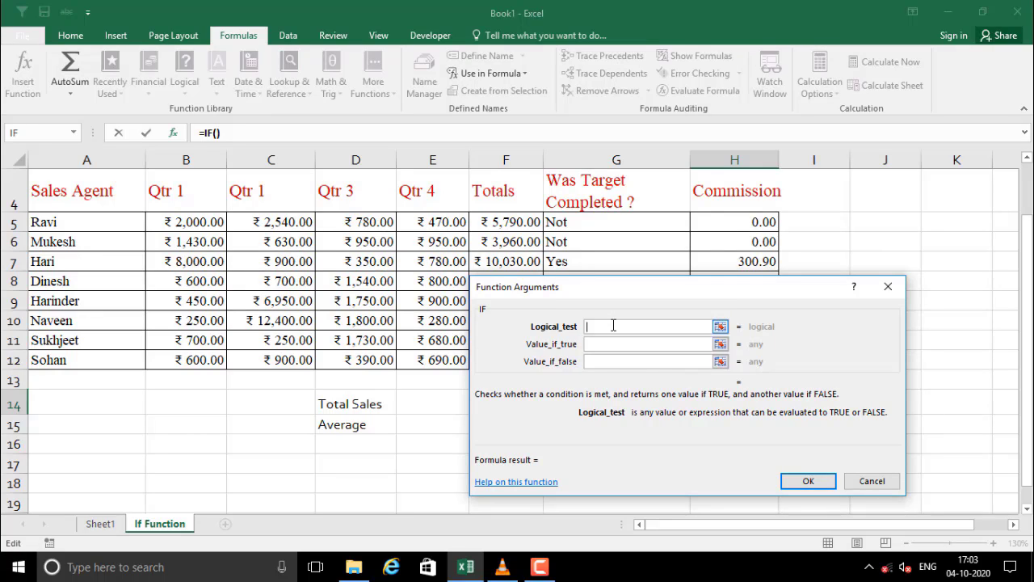
text(AND()
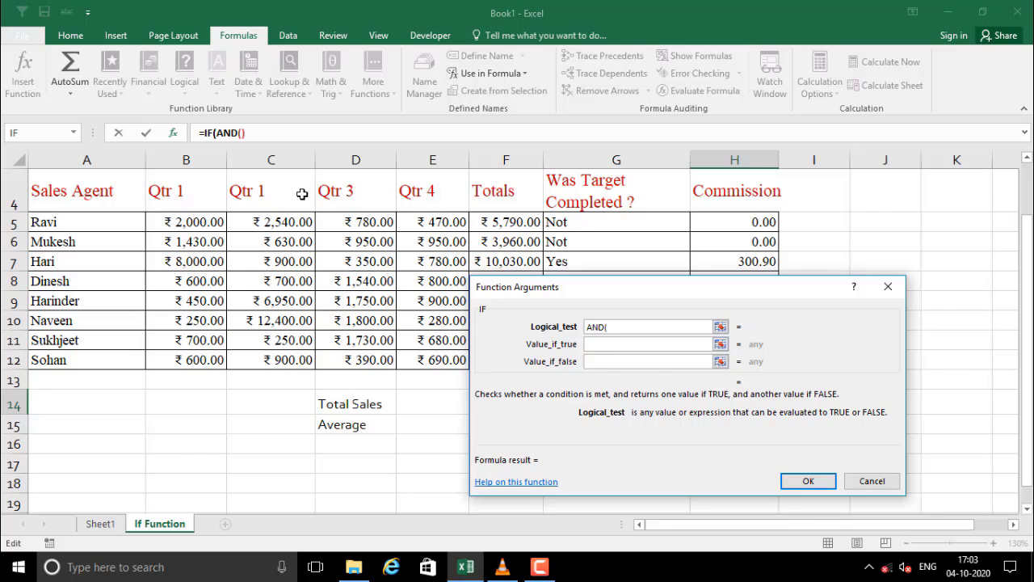
click(231, 132)
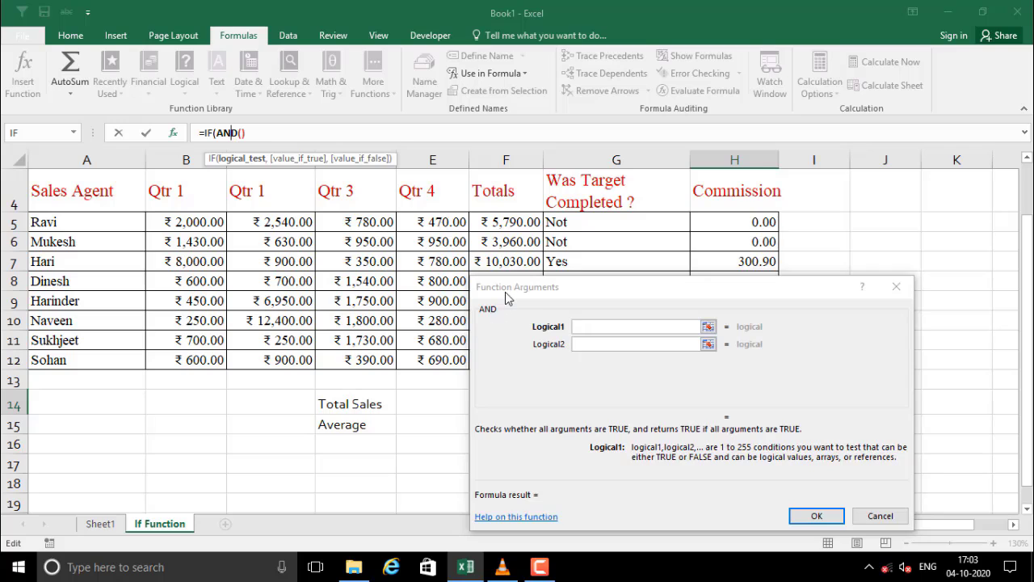
drag(505, 292, 507, 191)
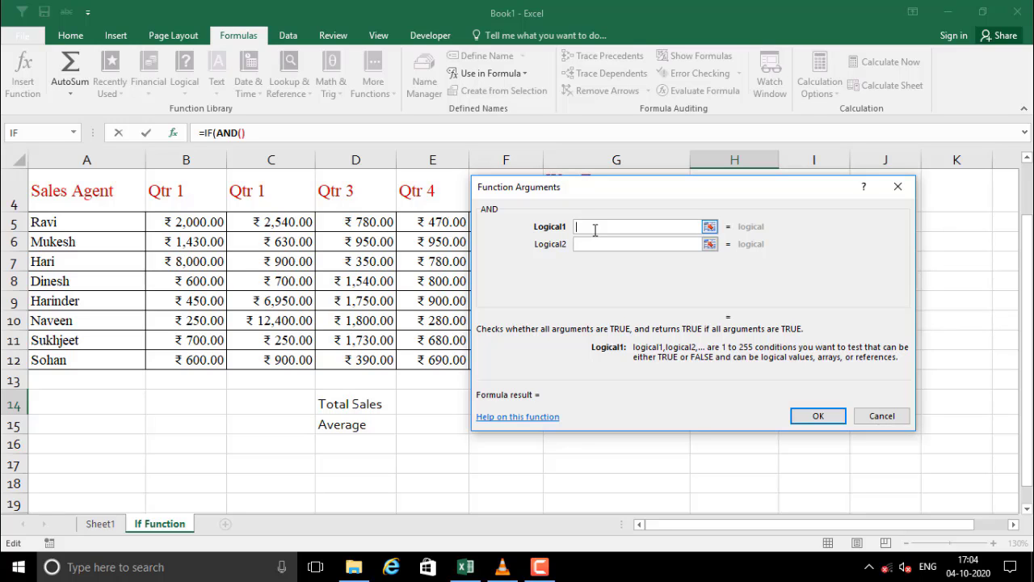
Step: Set the AND function's first condition to F14>=50000, referencing the Total Sales cell
drag(501, 187, 629, 292)
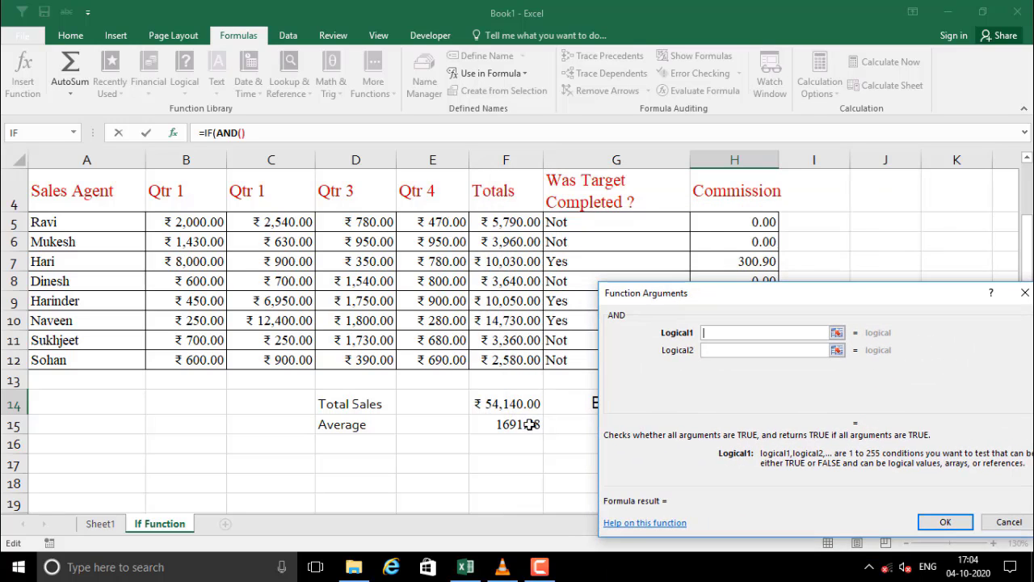
click(517, 403)
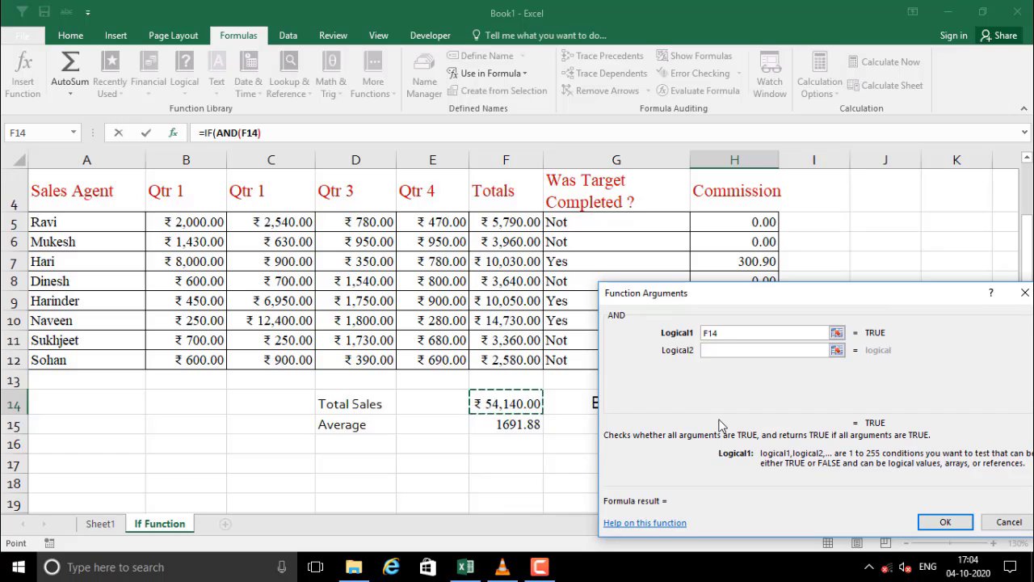
text(>=)
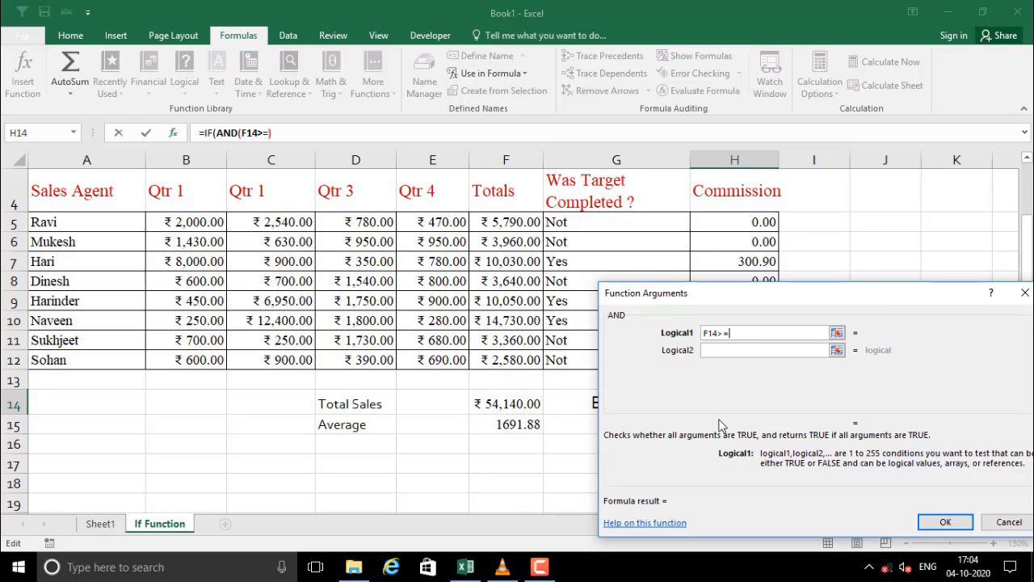
text(50000)
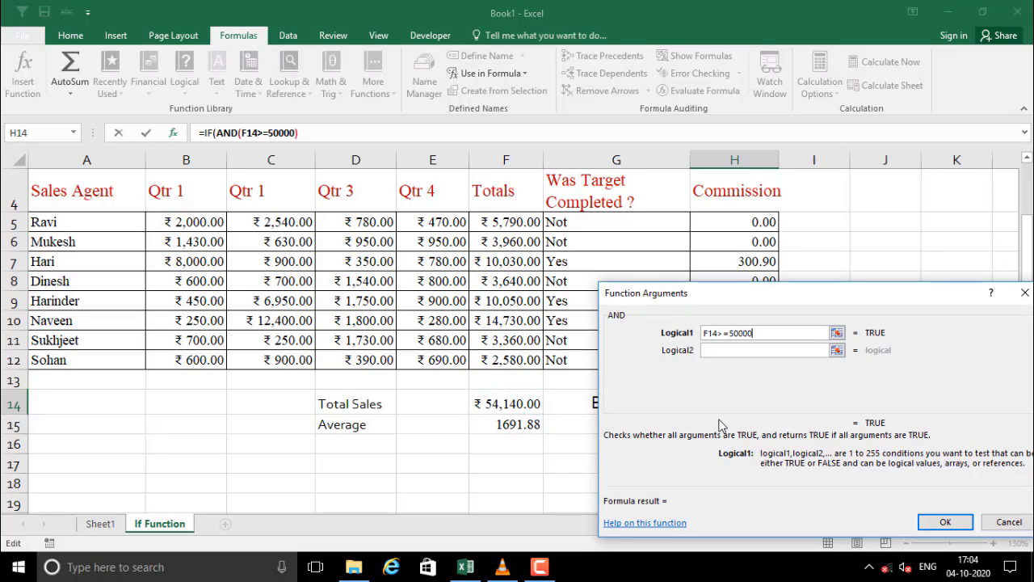
Step: Set the AND function's second condition to F15>=1700, referencing the Average cell
click(730, 350)
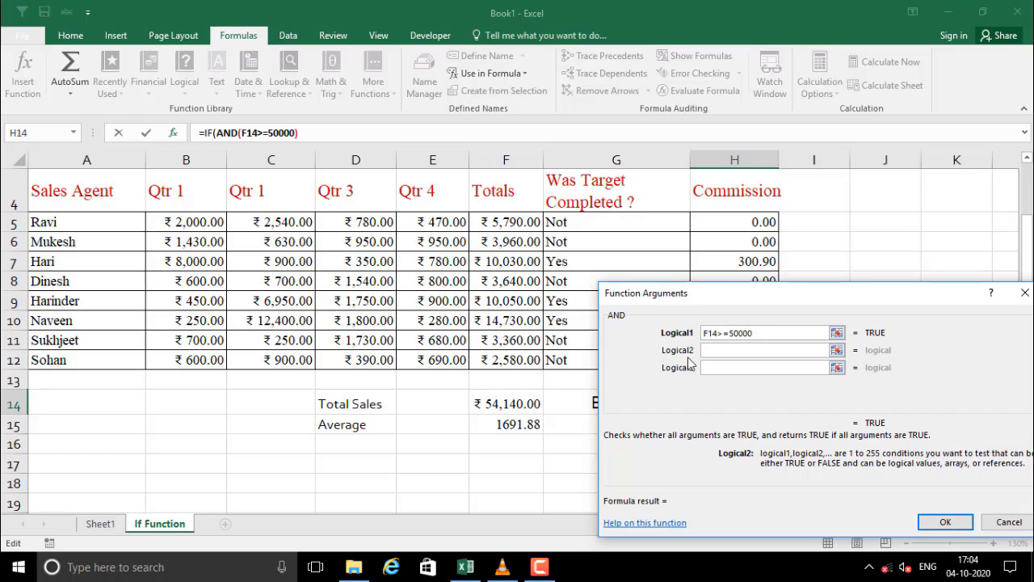
click(509, 429)
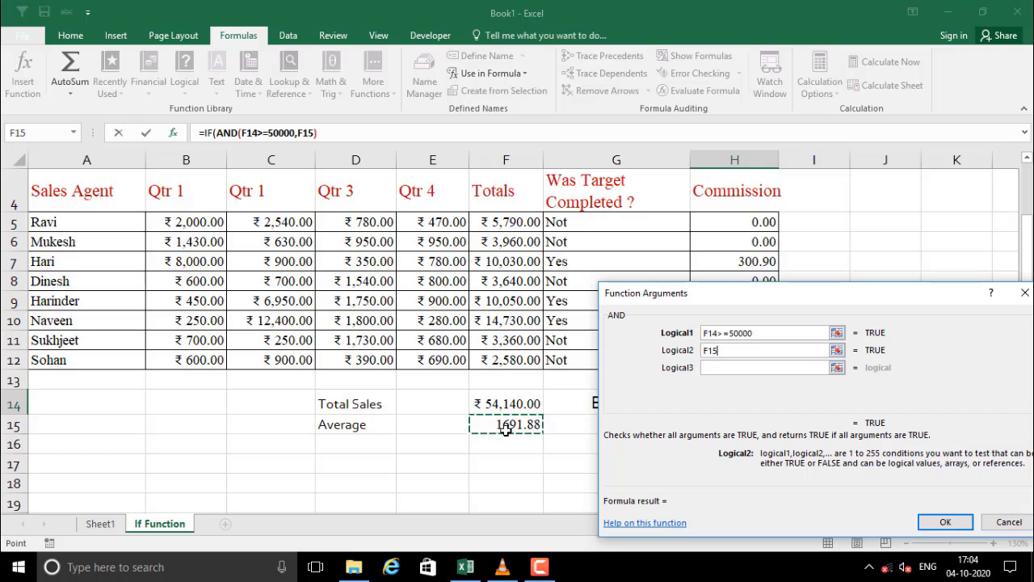
click(740, 354)
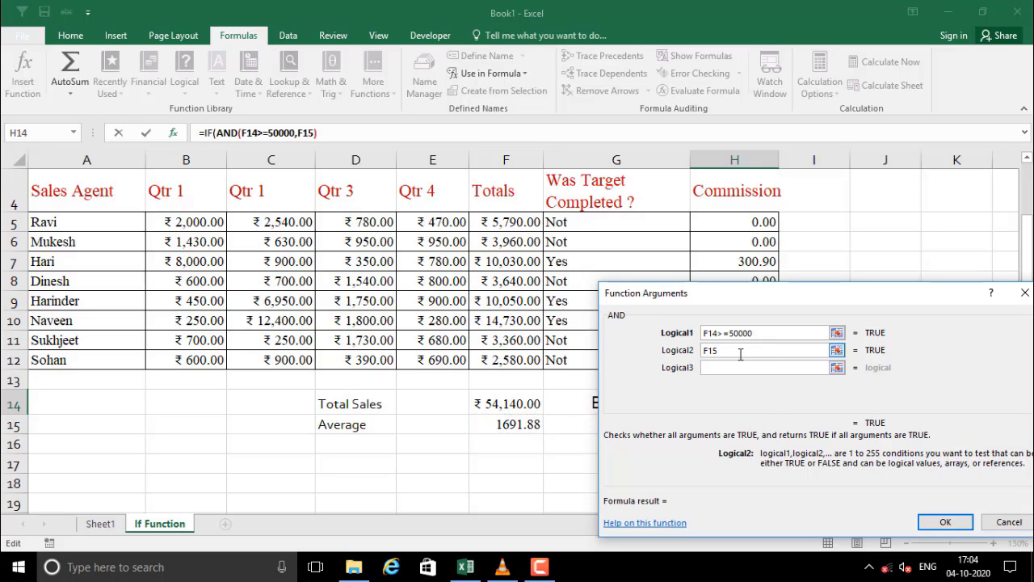
text(.)
key(BackSpace)
text(>=)
text(1700)
click(720, 366)
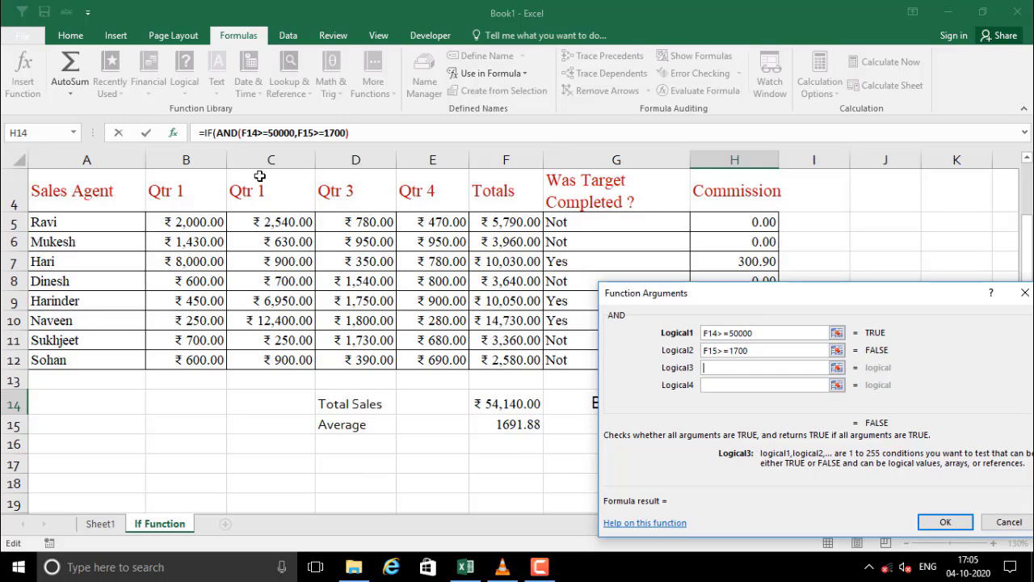
Step: Return to the outer IF function's arguments and set its value if true to "Bonus"
click(205, 132)
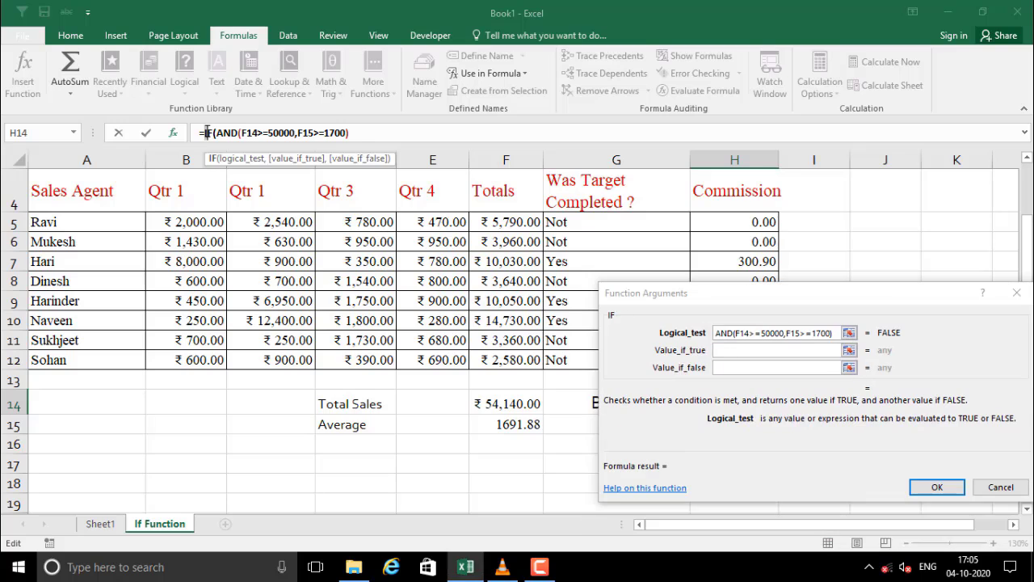
drag(657, 302, 489, 217)
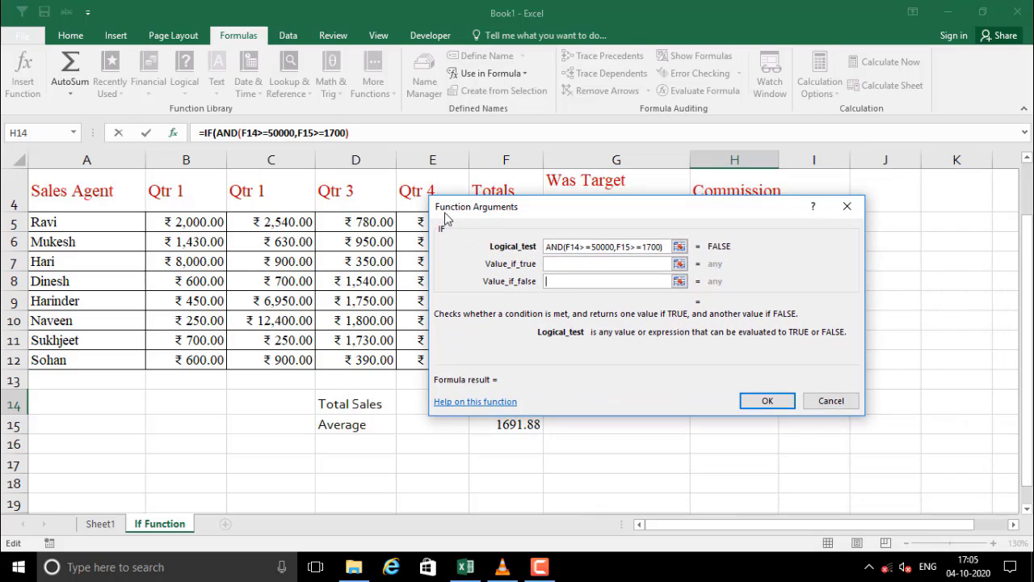
click(581, 249)
click(536, 280)
click(588, 267)
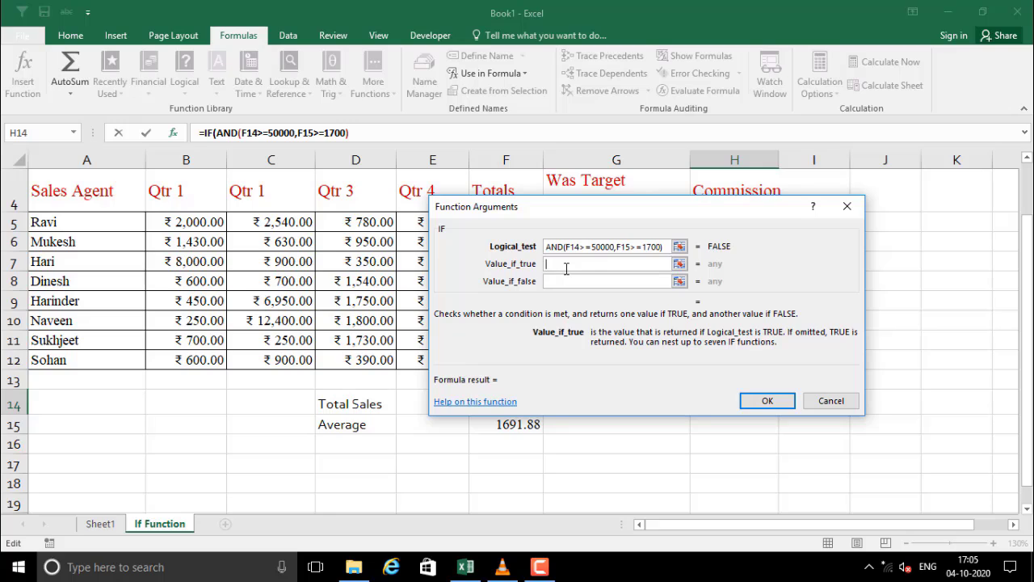
text(b)
key(BackSpace)
text("Bonus")
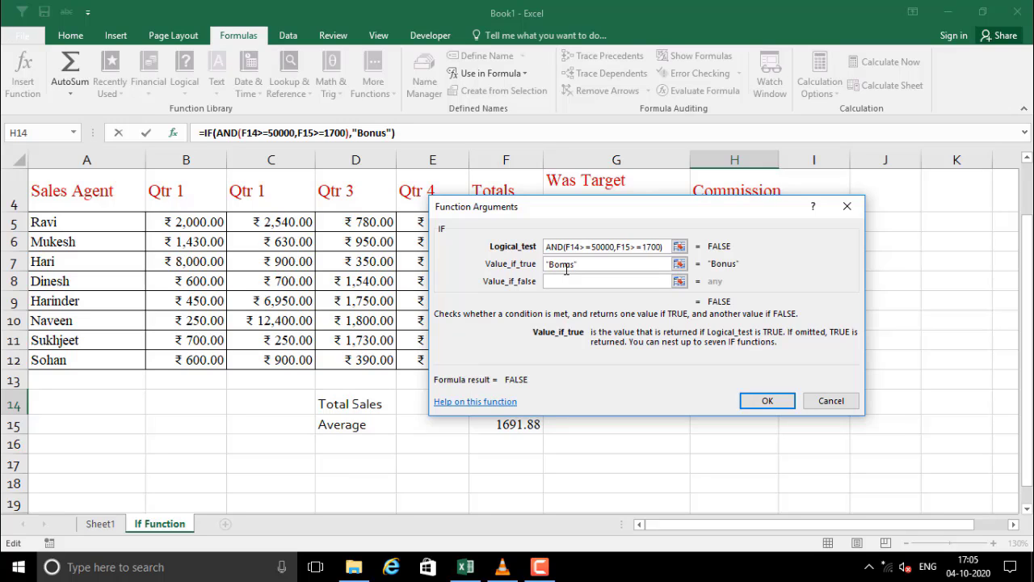
Step: Complete the H14 formula with N/A as the value if false, and check its result against F14 and F15
click(565, 280)
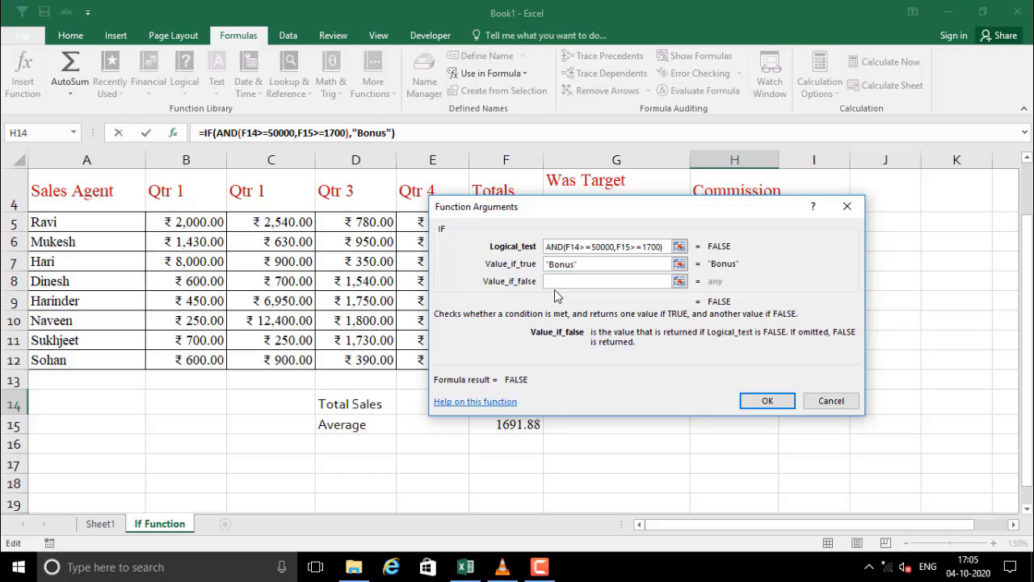
text(N/A)
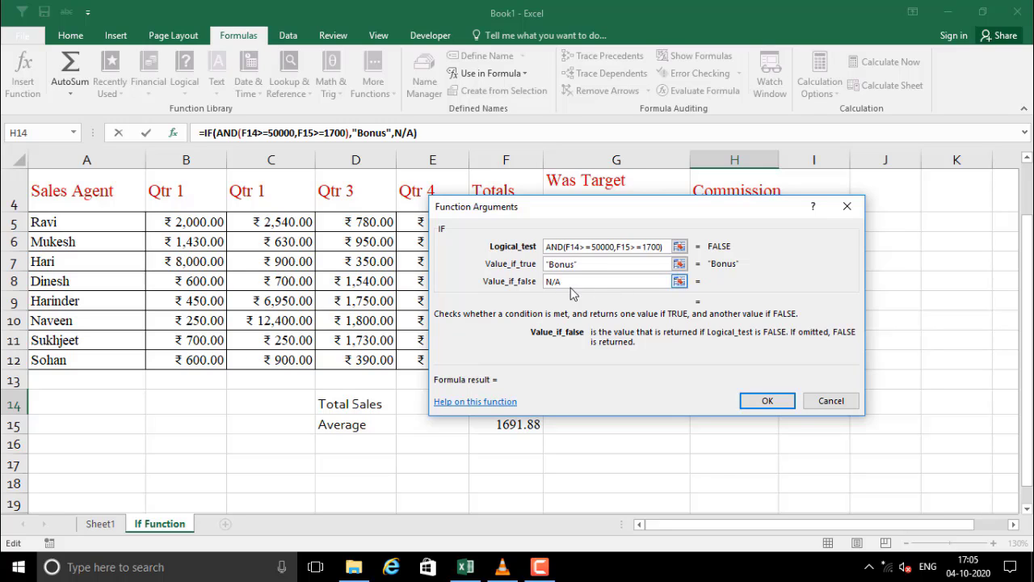
click(765, 402)
click(709, 448)
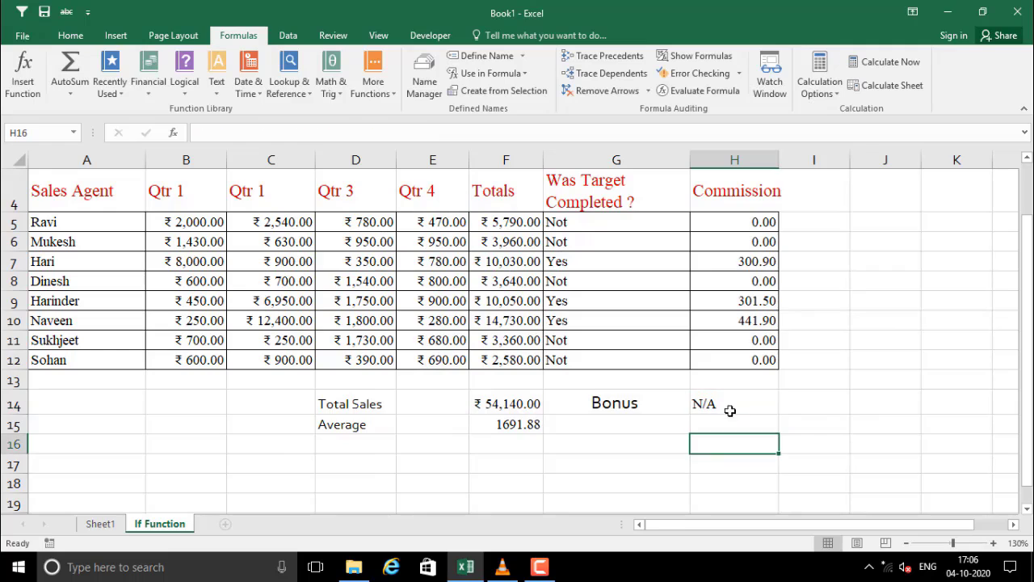
click(742, 404)
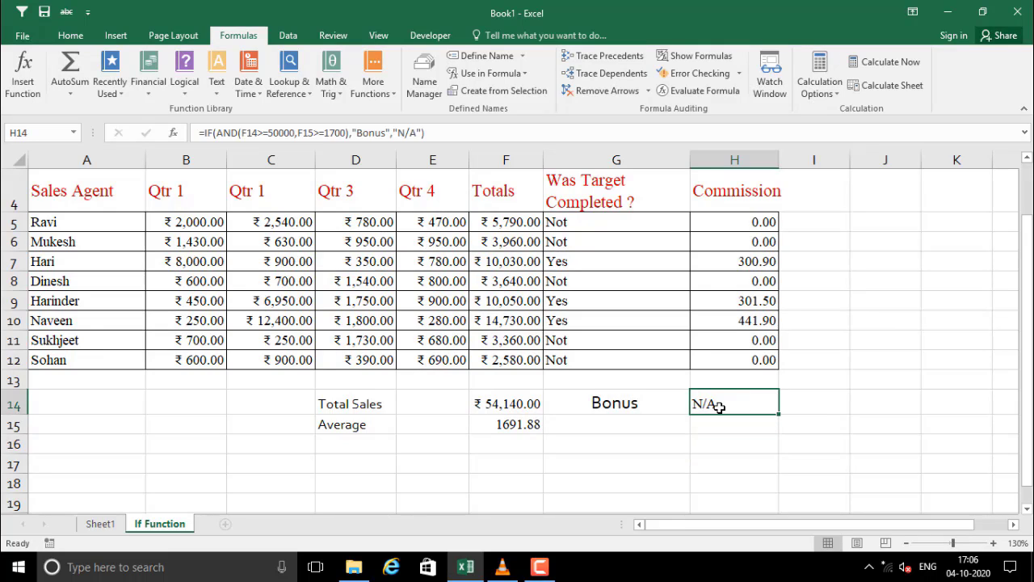
click(514, 406)
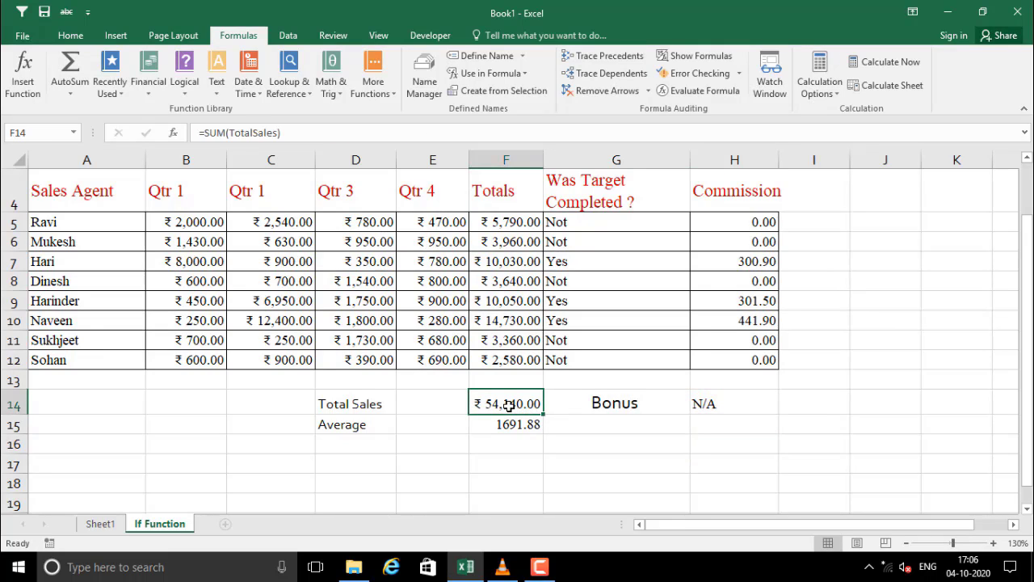
click(508, 424)
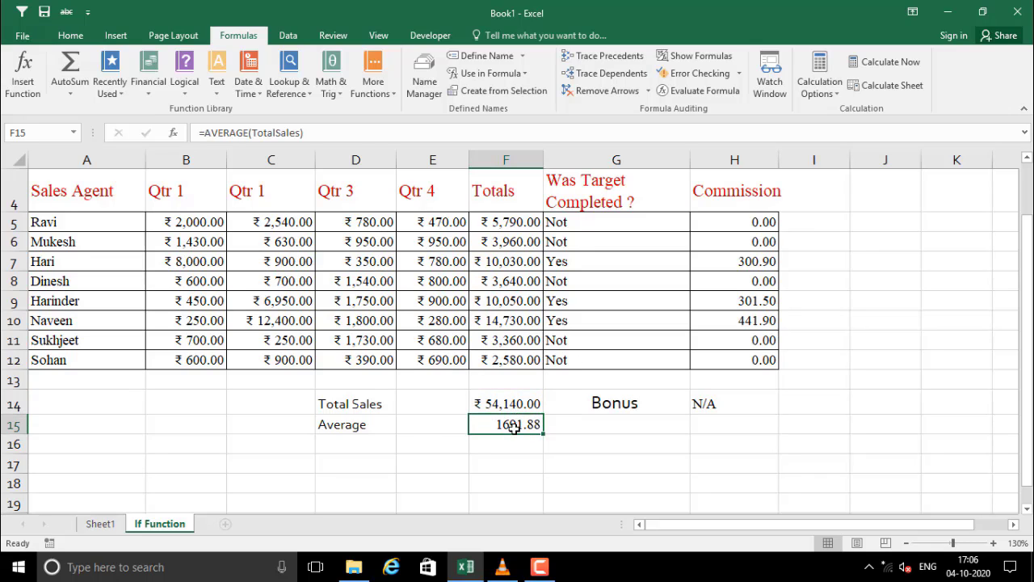
click(720, 406)
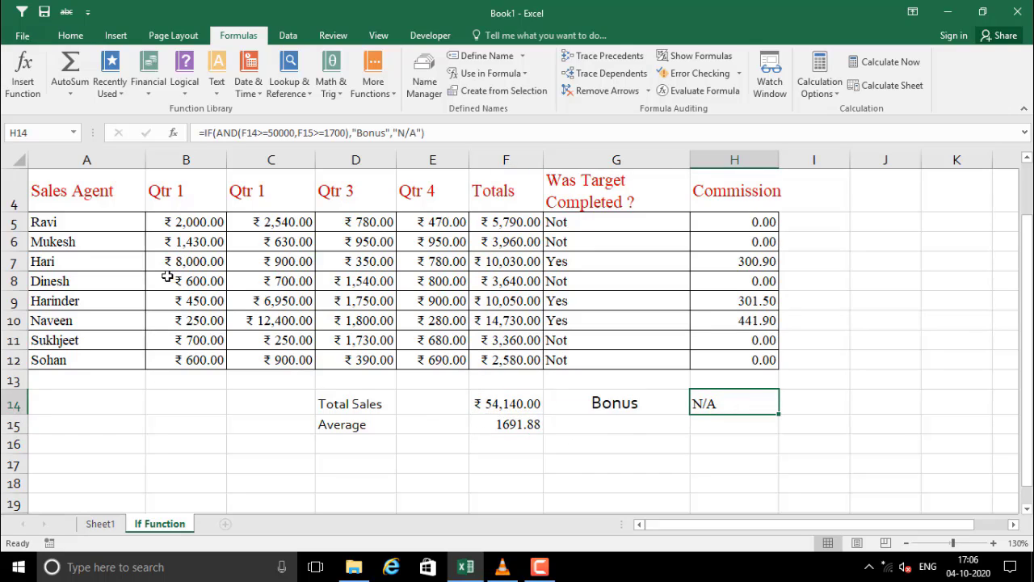
Step: Set the first-quarter sales in B7 to 12000 and check the Total Sales, Average and Bonus cells
click(184, 264)
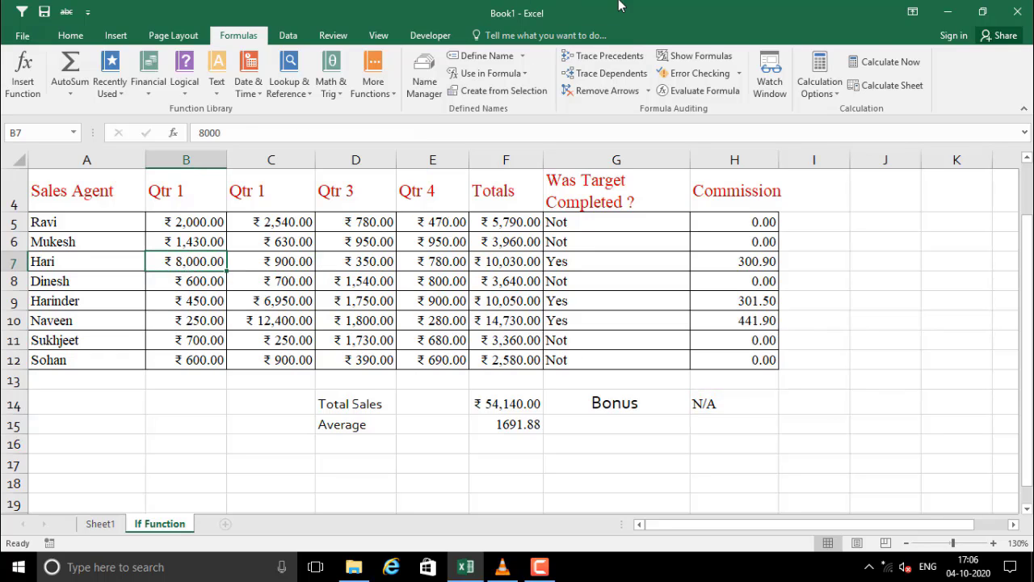
text(12000)
key(Return)
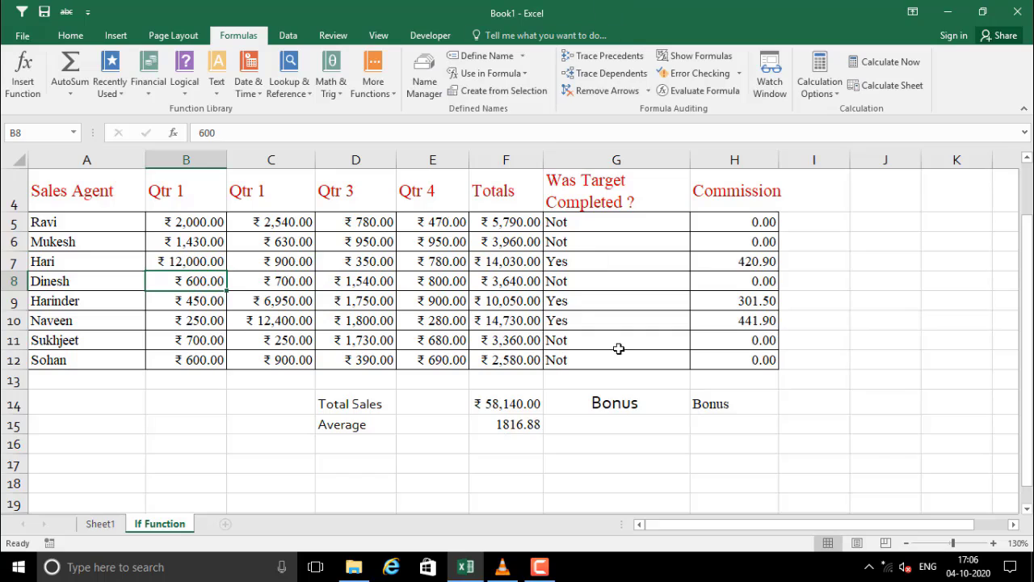
click(519, 420)
click(731, 407)
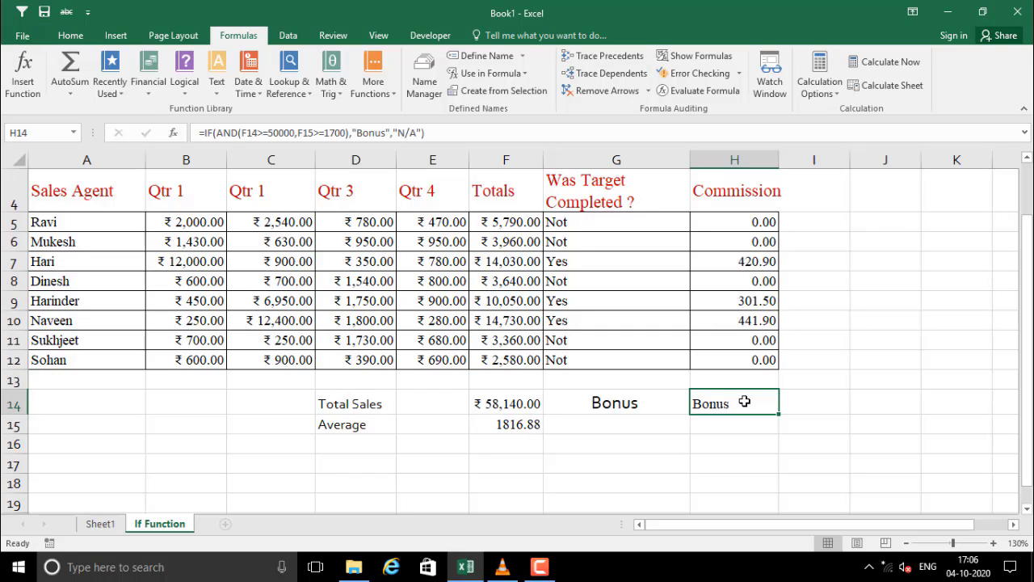
click(510, 408)
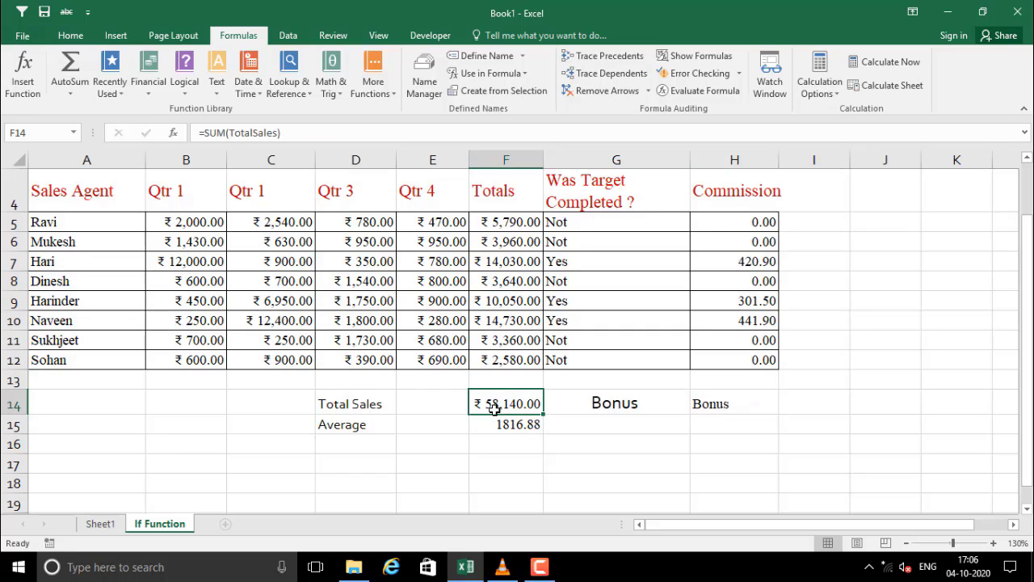
click(708, 404)
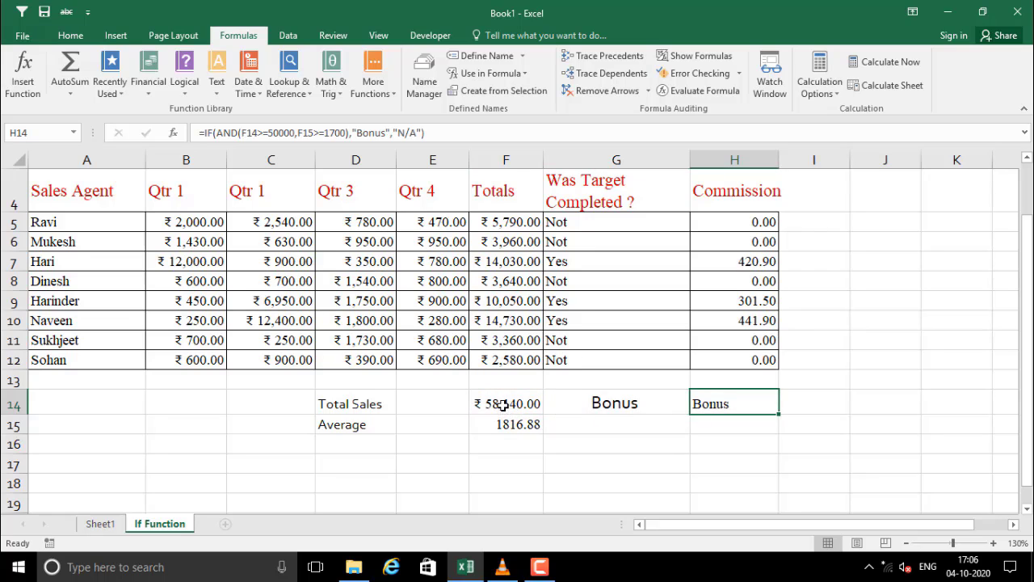
click(198, 281)
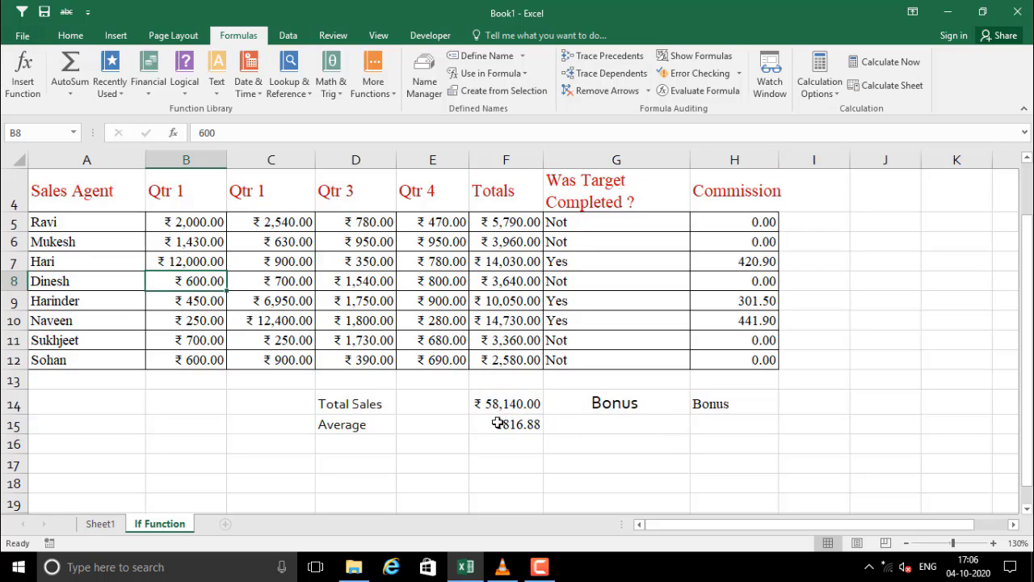
click(498, 423)
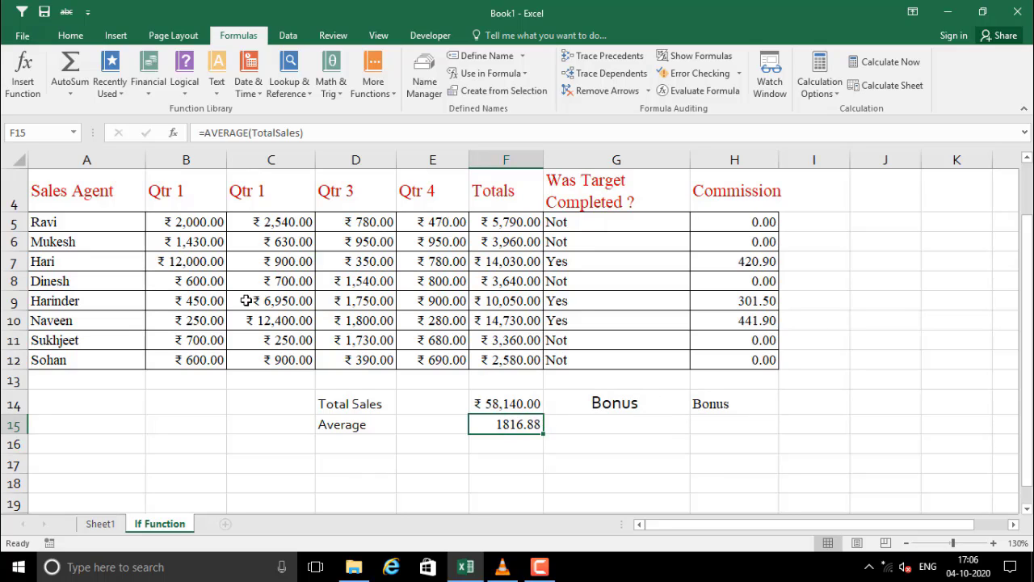
Step: Set the first-quarter sales in B7 to 700 and check the Bonus result against Total Sales and Average
click(192, 263)
text(7)
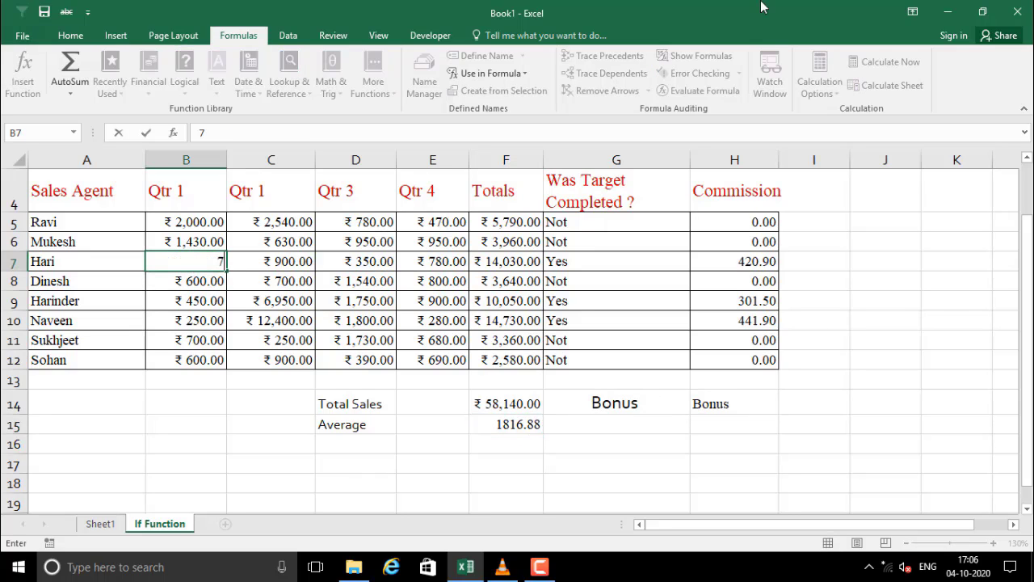
text(00)
key(Return)
click(725, 411)
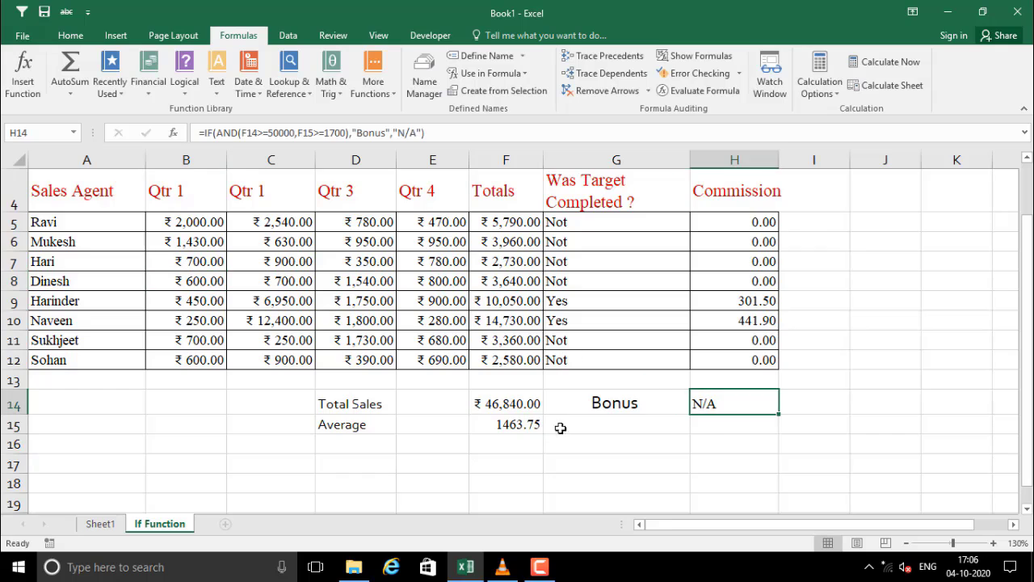
click(525, 425)
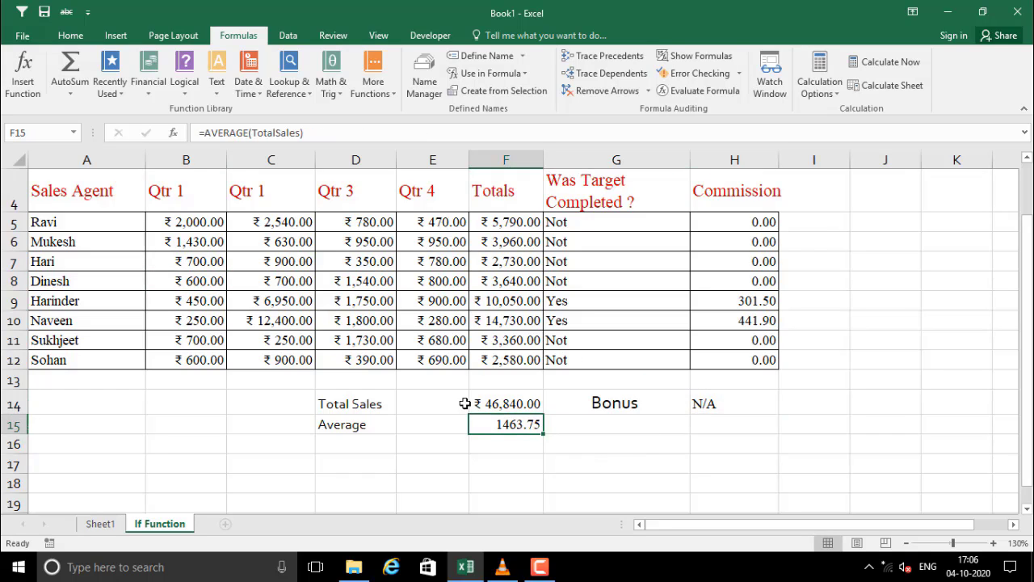
click(477, 402)
click(492, 420)
drag(492, 408, 496, 417)
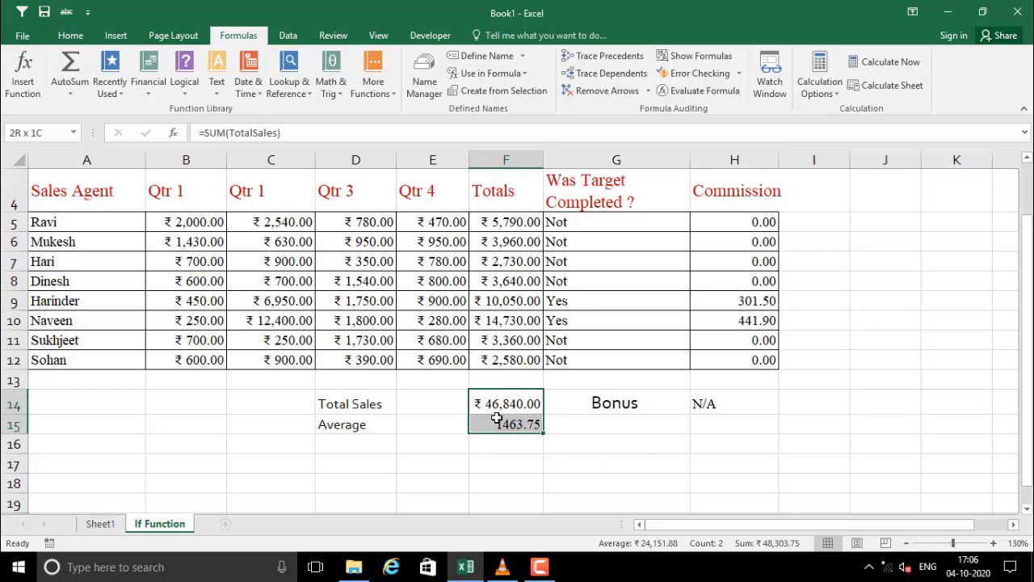
Step: Check the IF/AND bonus formula in H14 once more
click(718, 408)
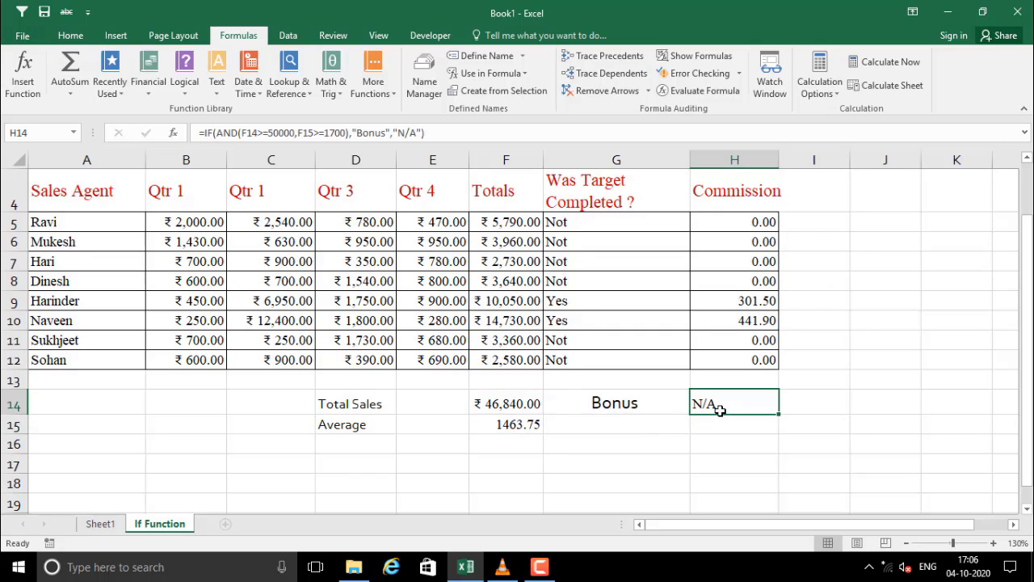
click(677, 414)
click(722, 396)
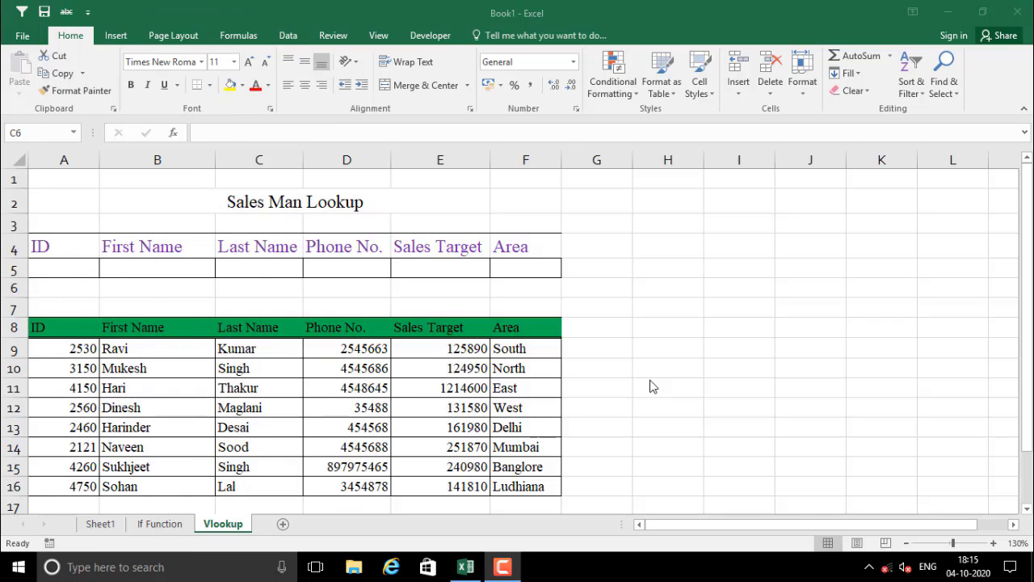
Step: Review the ID column in A9:A16 and enter the first record's ID in the lookup cell A5
click(599, 367)
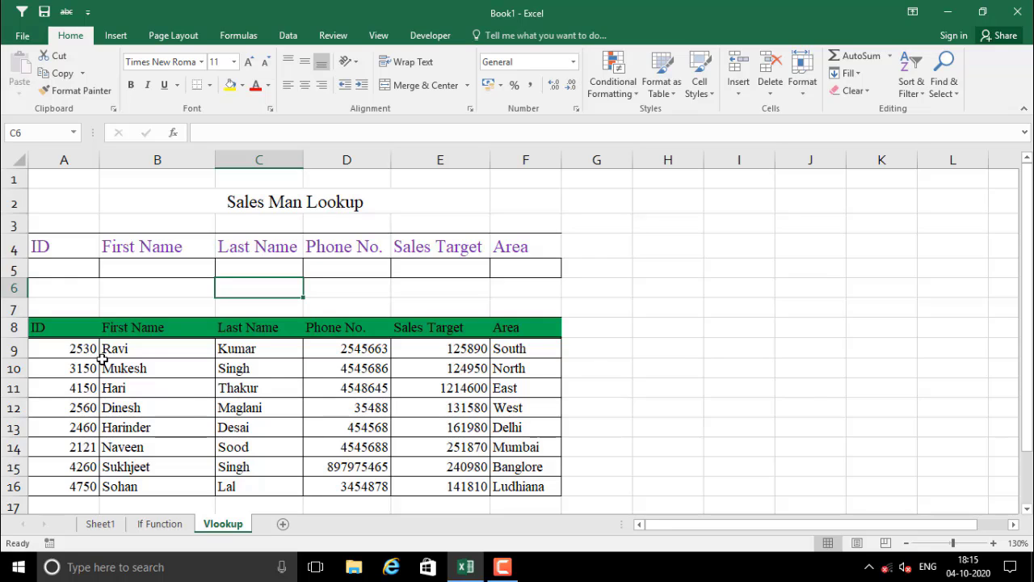
drag(64, 340, 74, 481)
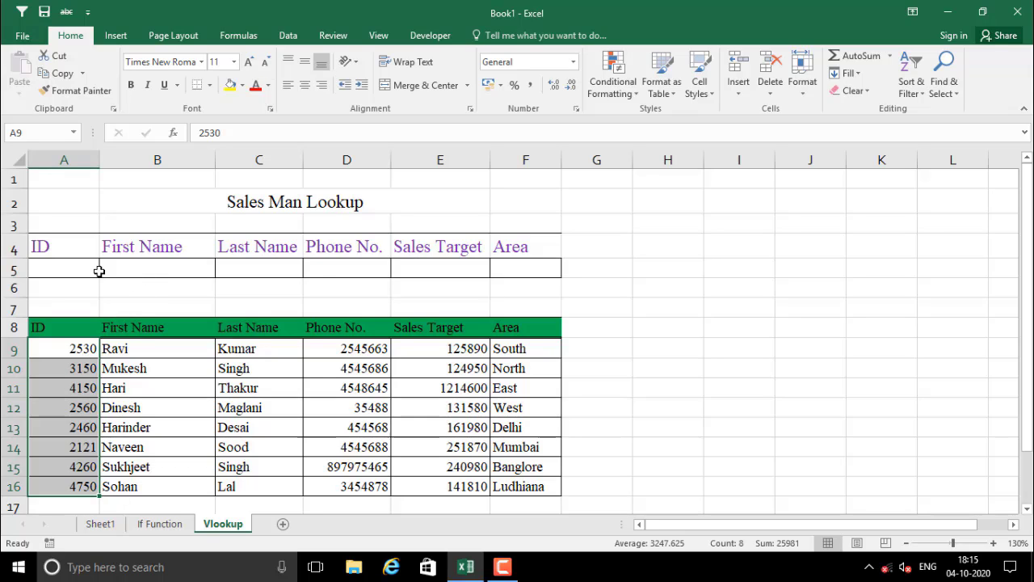
click(71, 270)
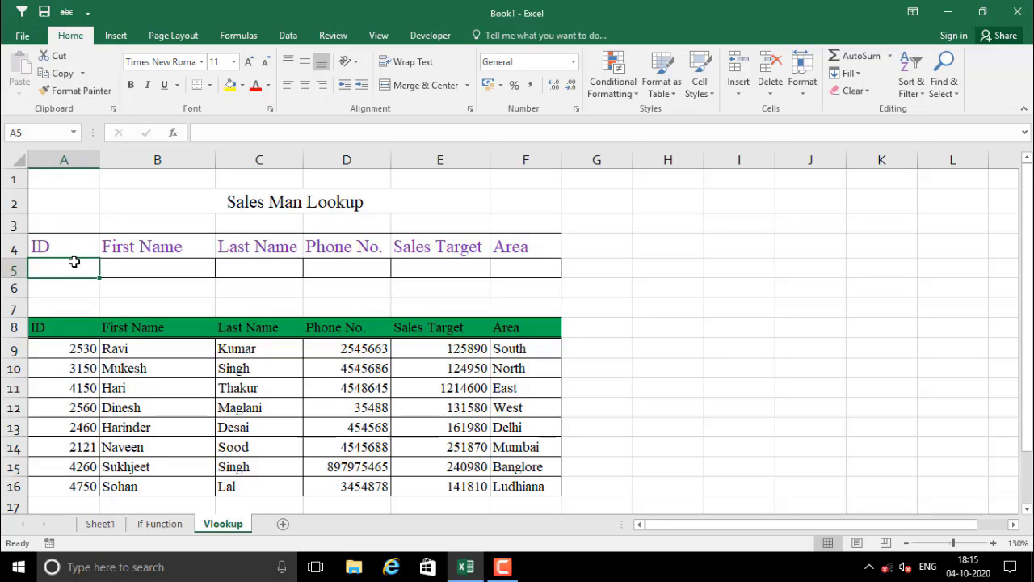
text(2530)
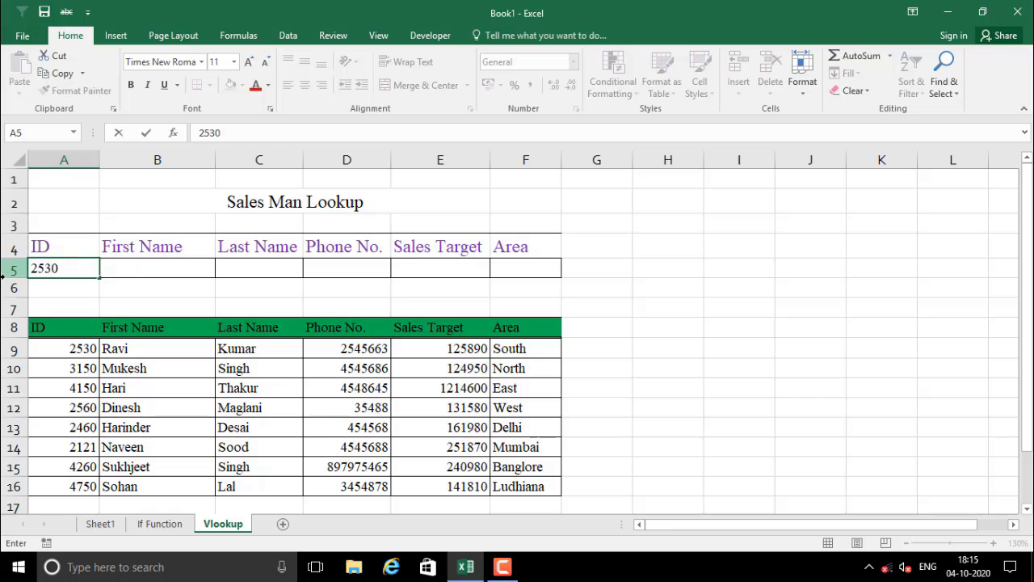
key(Return)
Step: Examine the lookup row's First Name, Last Name, Phone No., Sales Target and Area cells in B5:F5 against the ID in A5
click(118, 274)
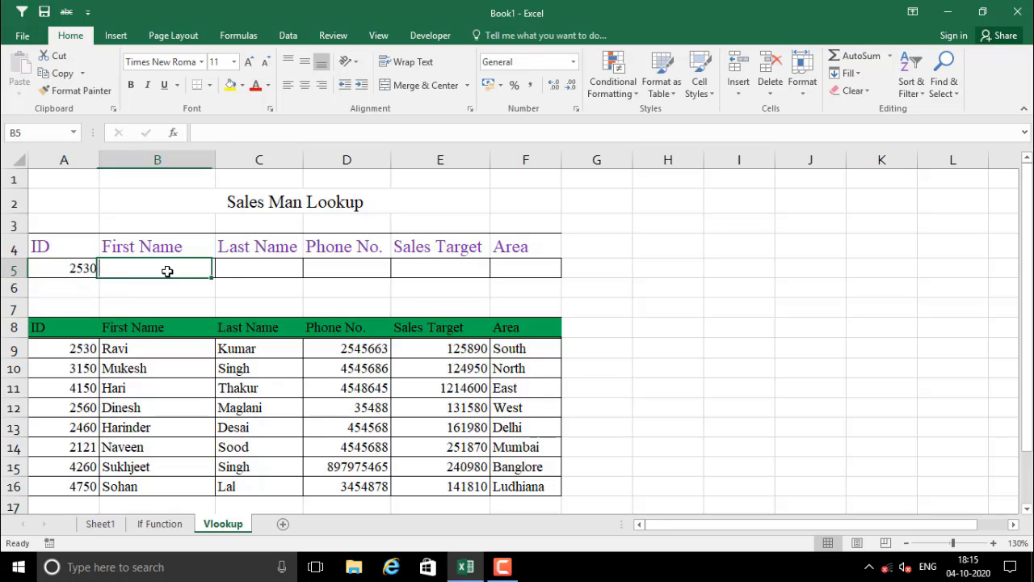
click(240, 269)
click(366, 266)
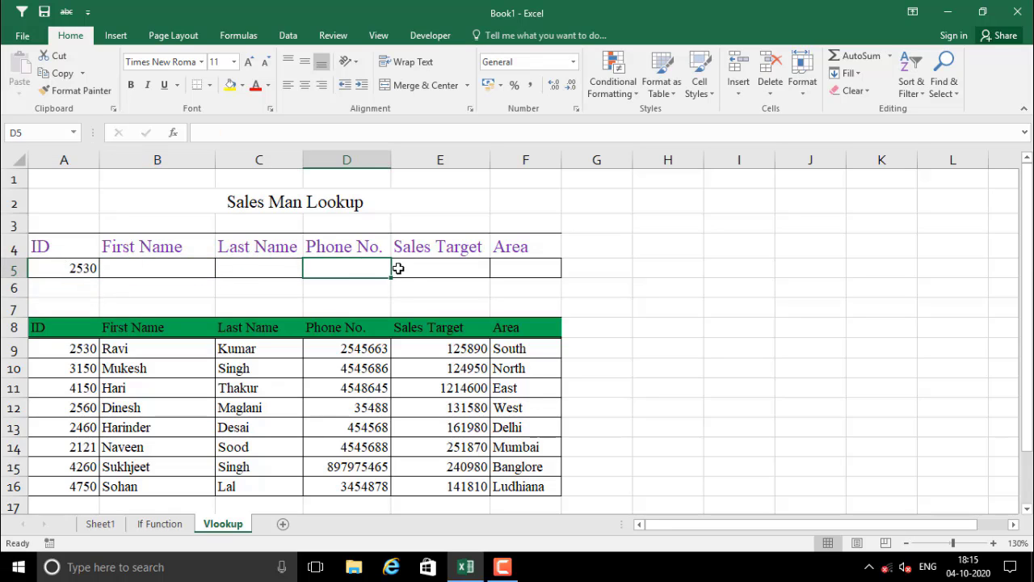
click(434, 269)
click(520, 271)
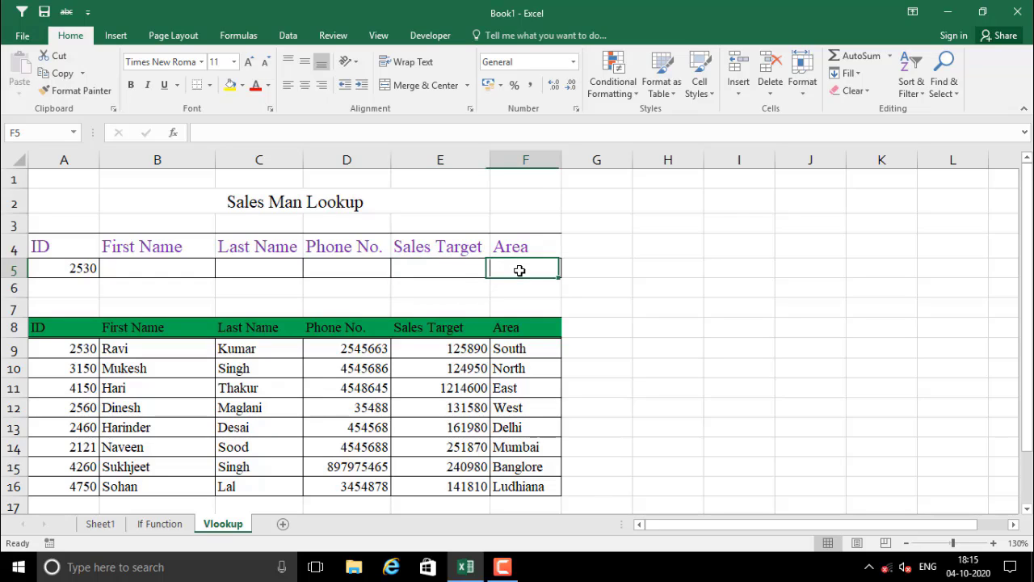
drag(154, 264, 512, 261)
click(198, 285)
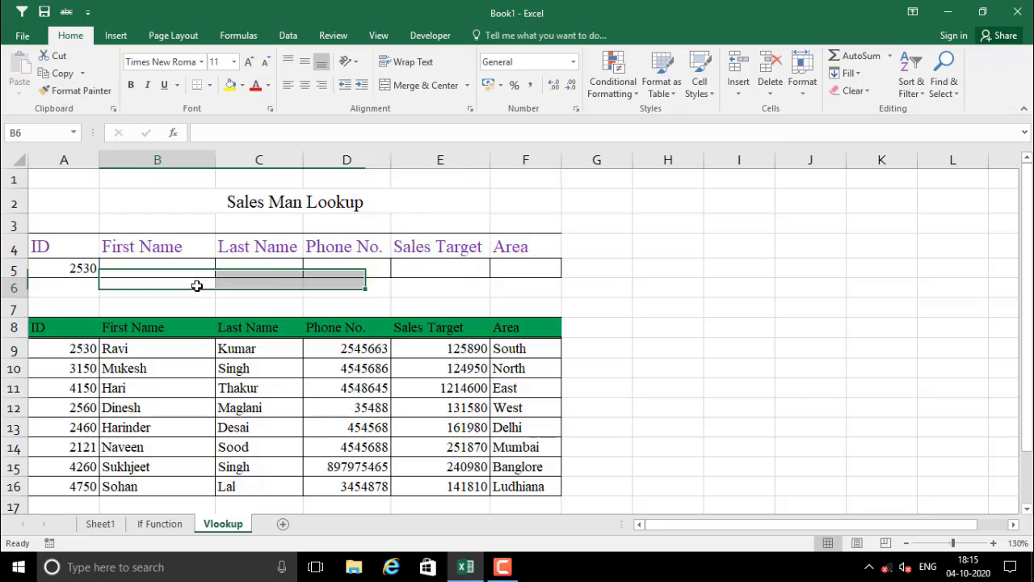
drag(178, 270, 521, 272)
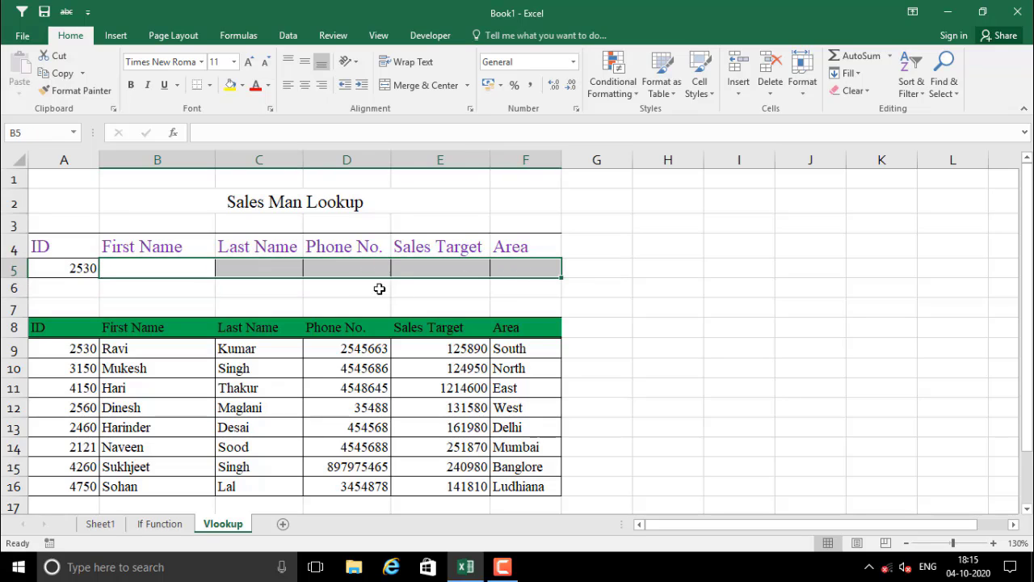
click(252, 287)
click(81, 271)
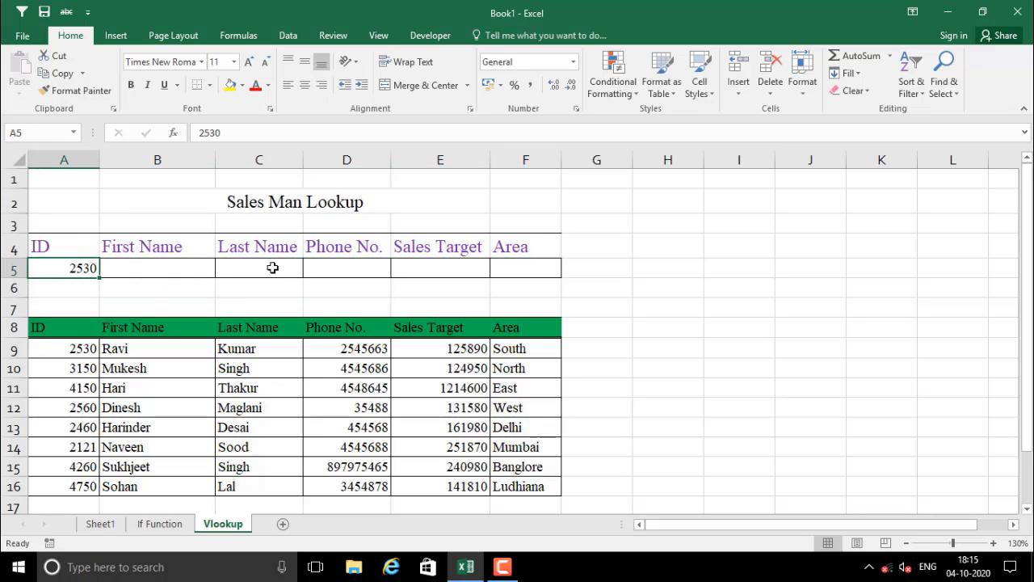
drag(183, 275, 441, 270)
click(404, 292)
drag(161, 272, 488, 274)
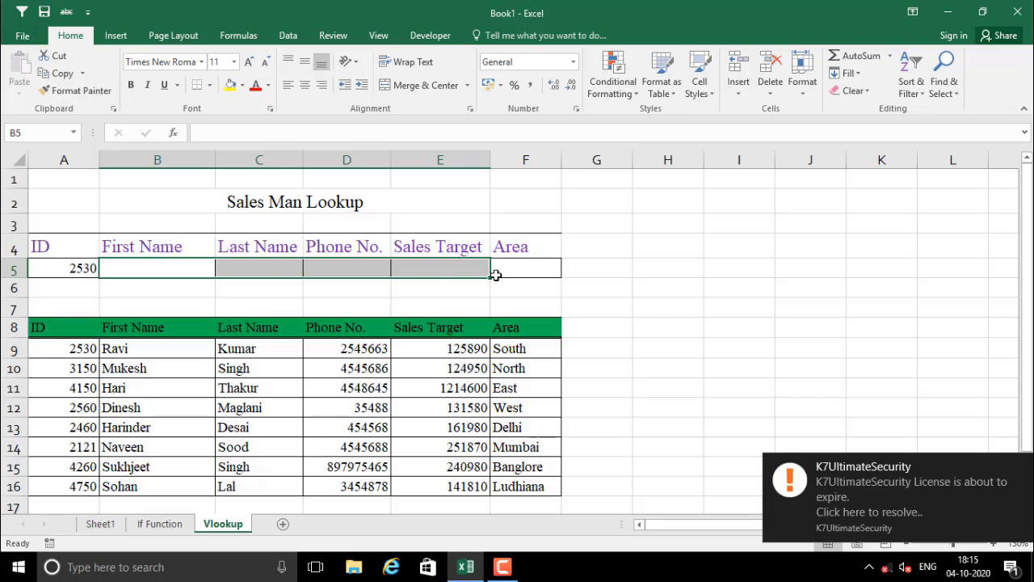
click(418, 289)
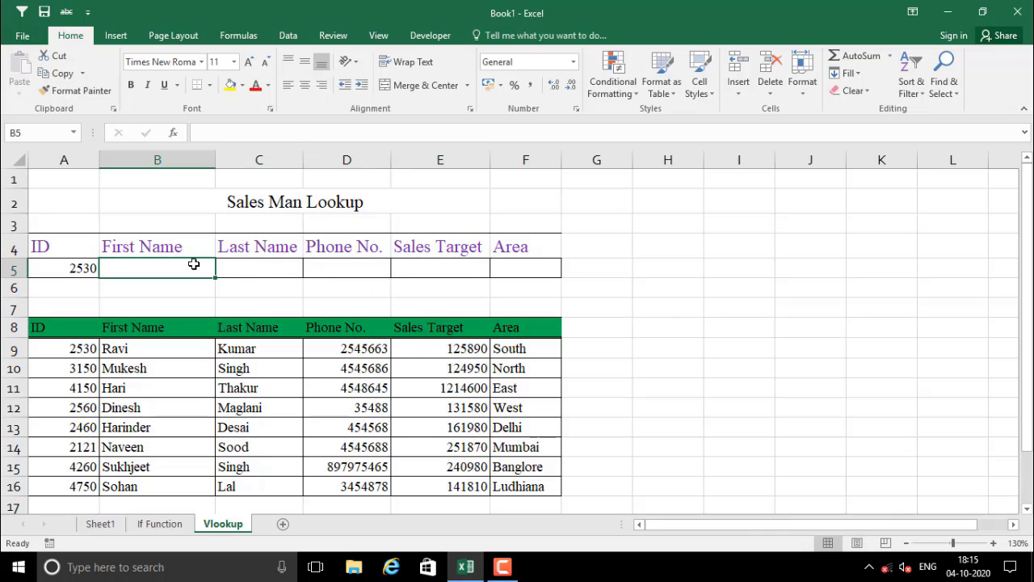
drag(194, 264, 521, 264)
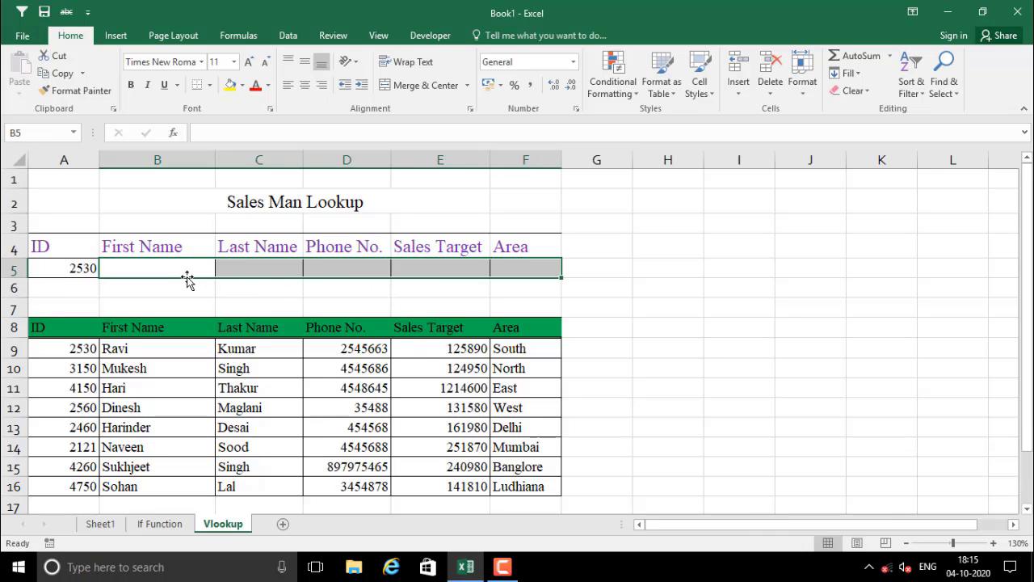
drag(164, 267, 520, 267)
click(199, 283)
click(168, 267)
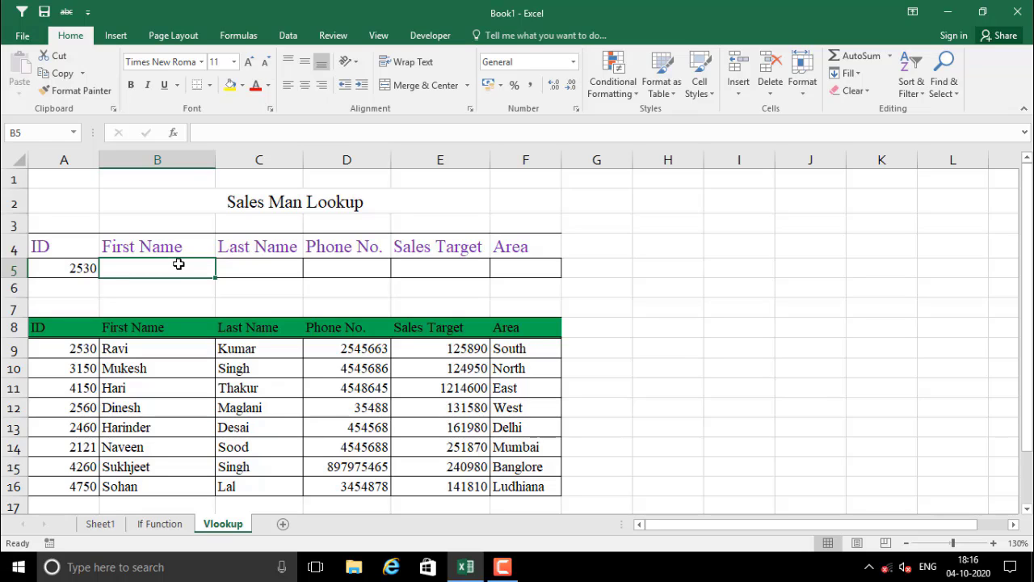
drag(178, 265, 526, 275)
click(142, 296)
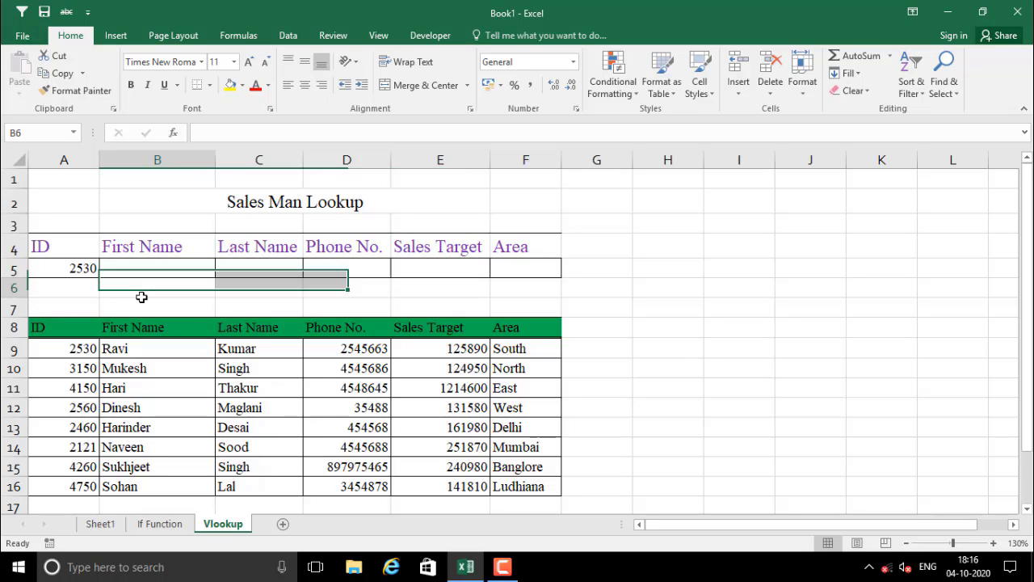
Step: Set the lookup ID in A5 to the ID listed in A10, and compare the listed records with the B5:F5 cells
click(67, 268)
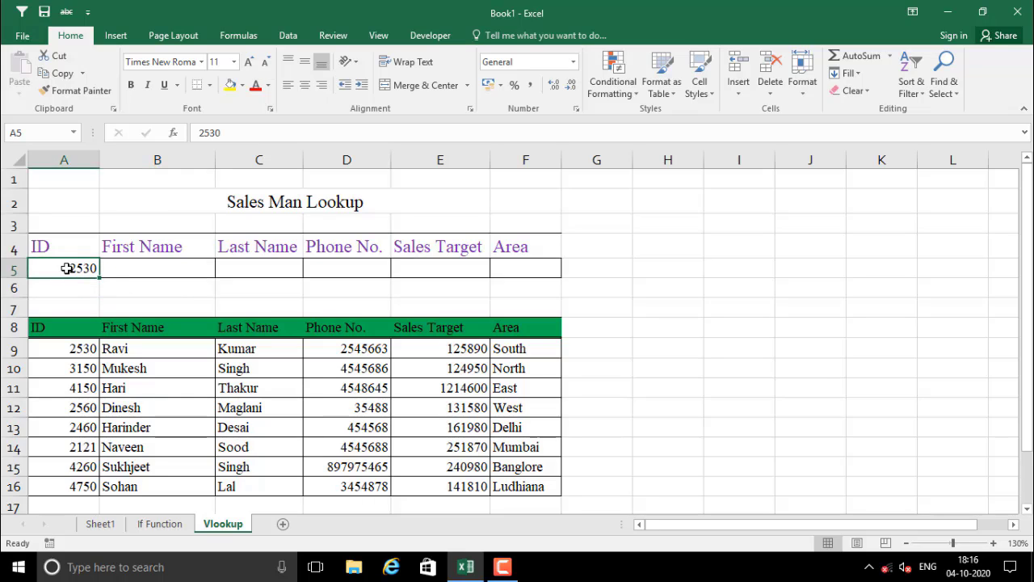
click(95, 368)
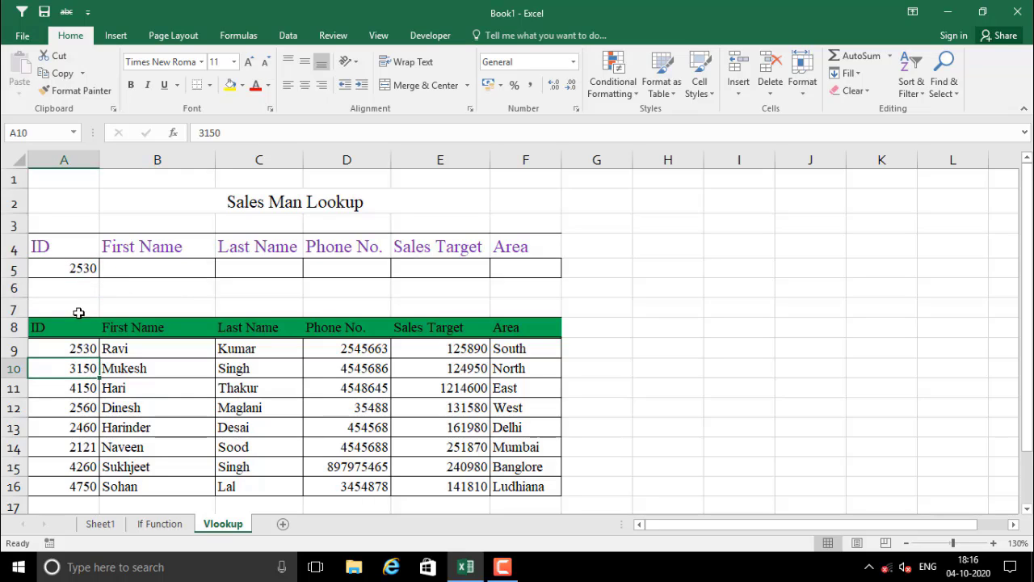
click(75, 270)
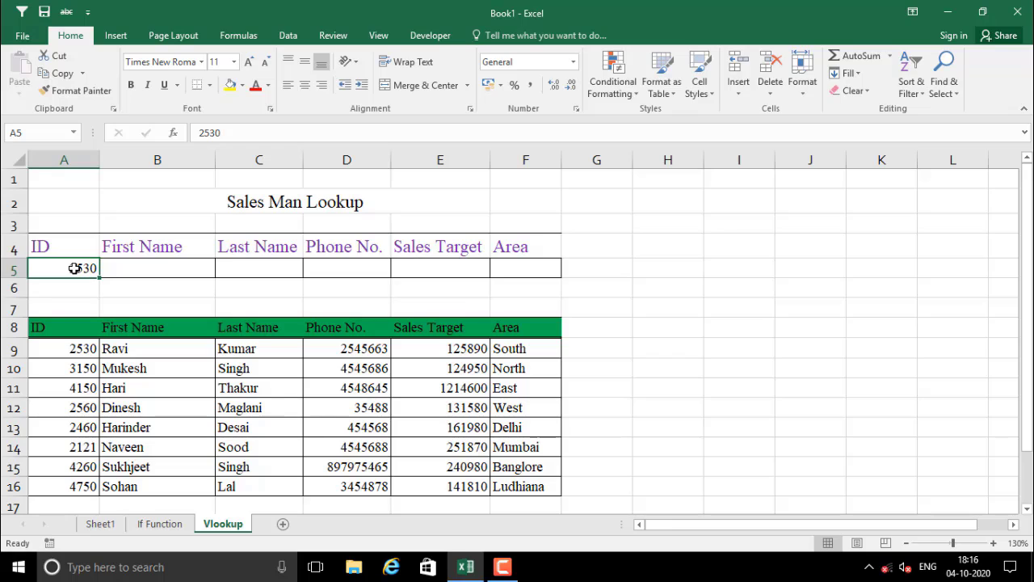
text(4150)
key(Return)
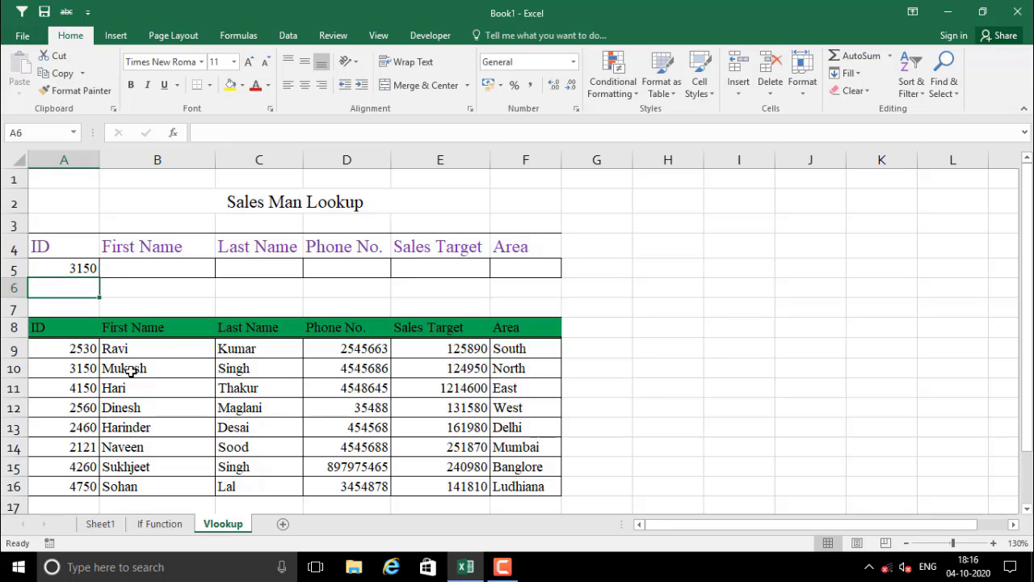
drag(132, 367, 525, 390)
drag(141, 263, 517, 270)
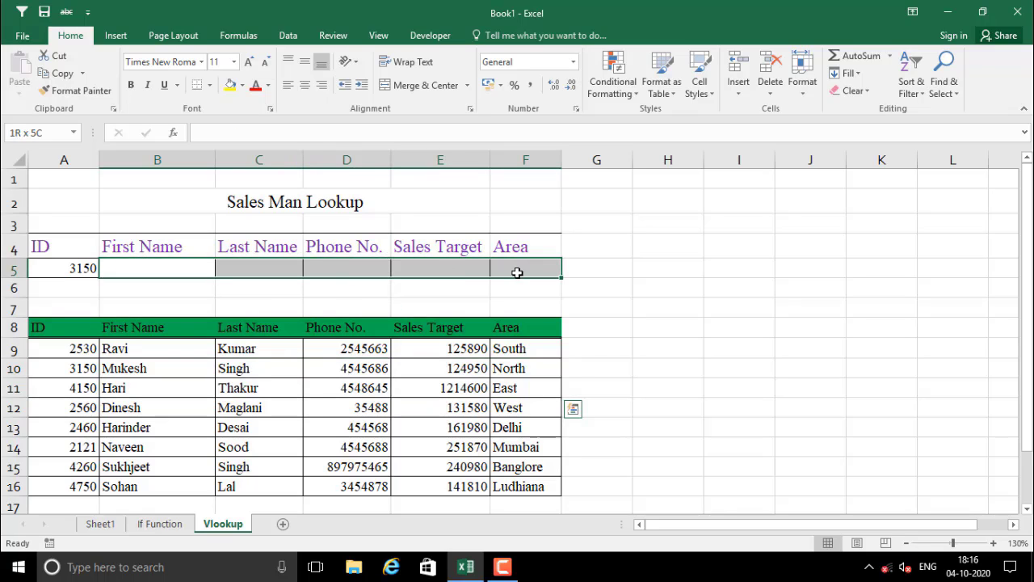
click(250, 291)
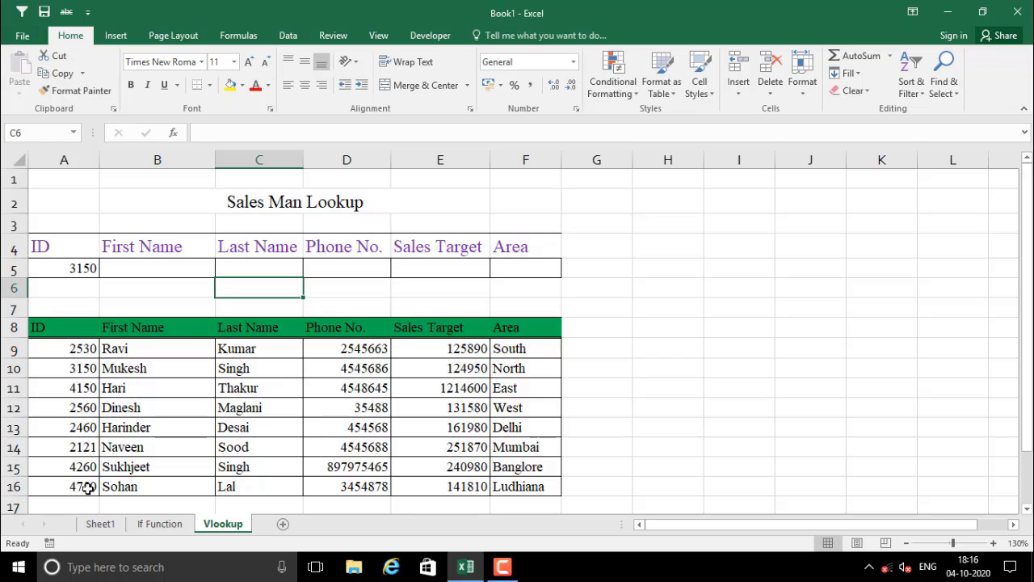
Step: Copy the last record in A16:F16 into the lookup row A5:F5 and end the copy mode
drag(85, 489, 522, 479)
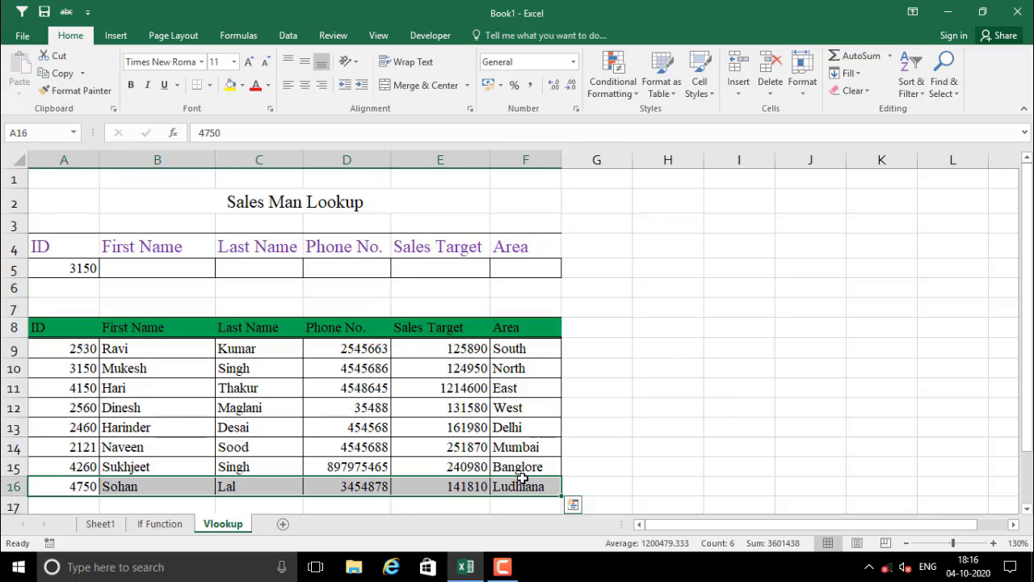
key(ctrl+c)
click(69, 266)
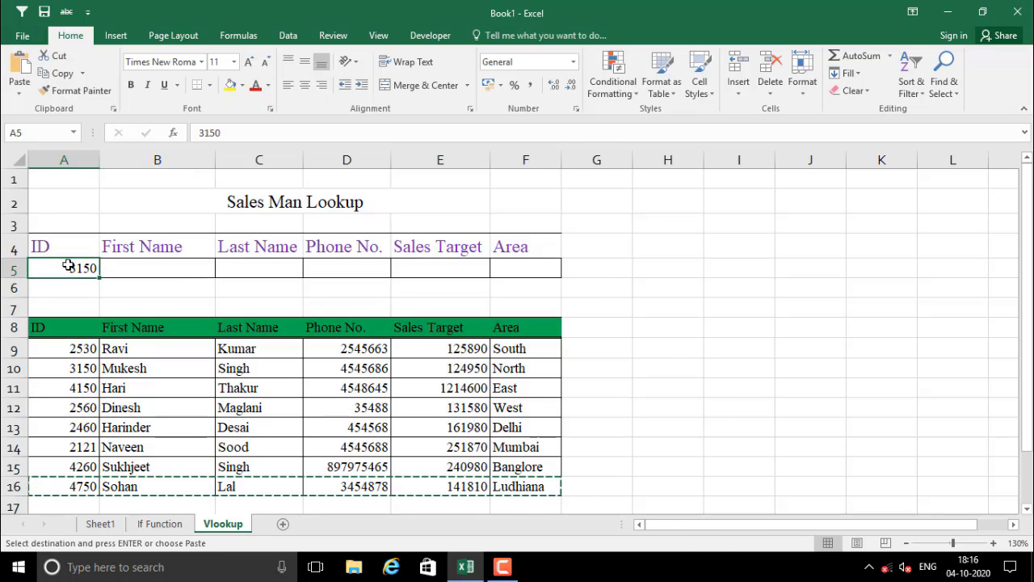
key(ctrl+v)
click(127, 266)
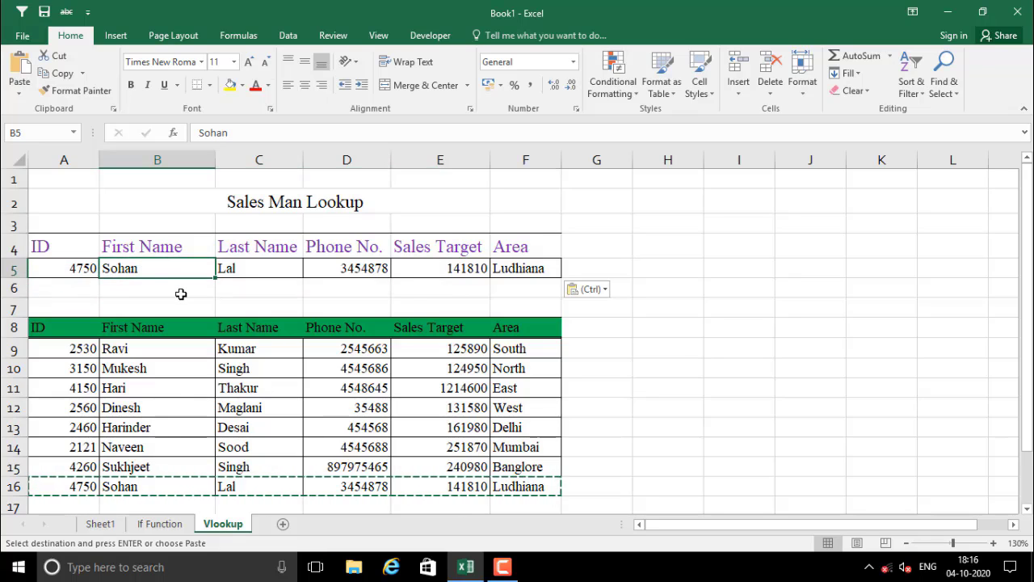
click(70, 272)
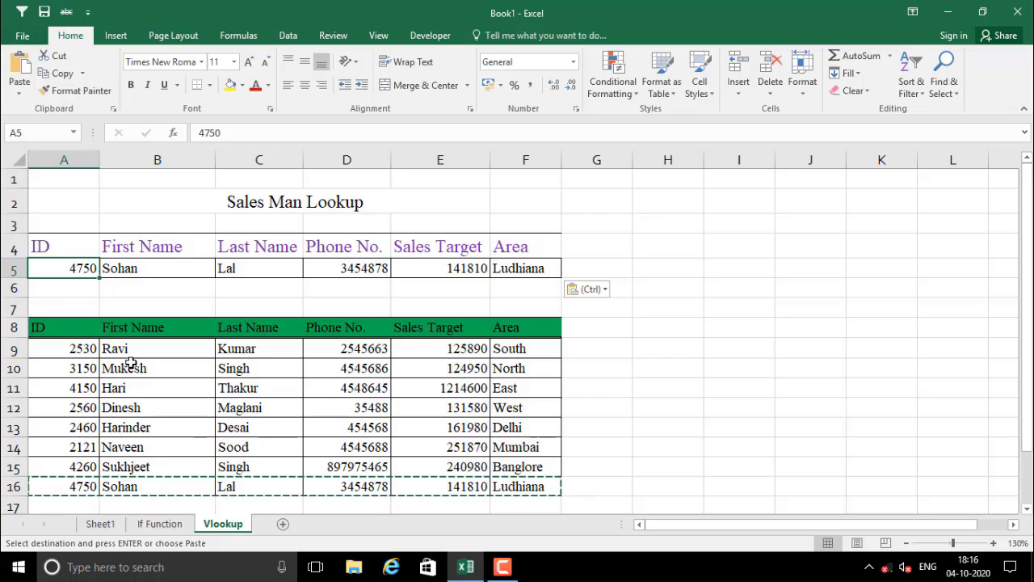
click(142, 287)
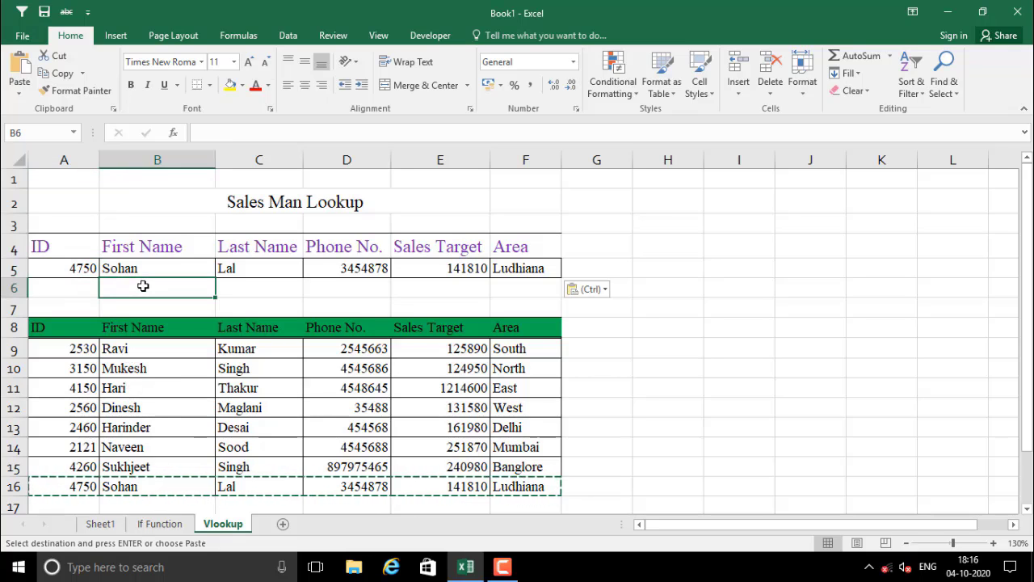
key(Escape)
Step: Set the lookup ID in A5 to the ID listed in A15, and compare the first name with that record
click(71, 274)
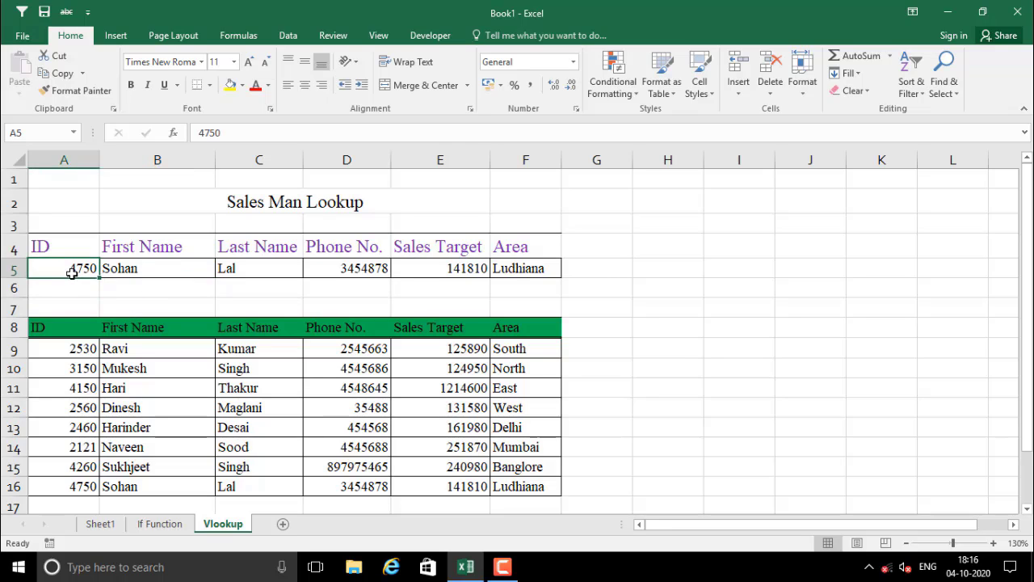
text(4260)
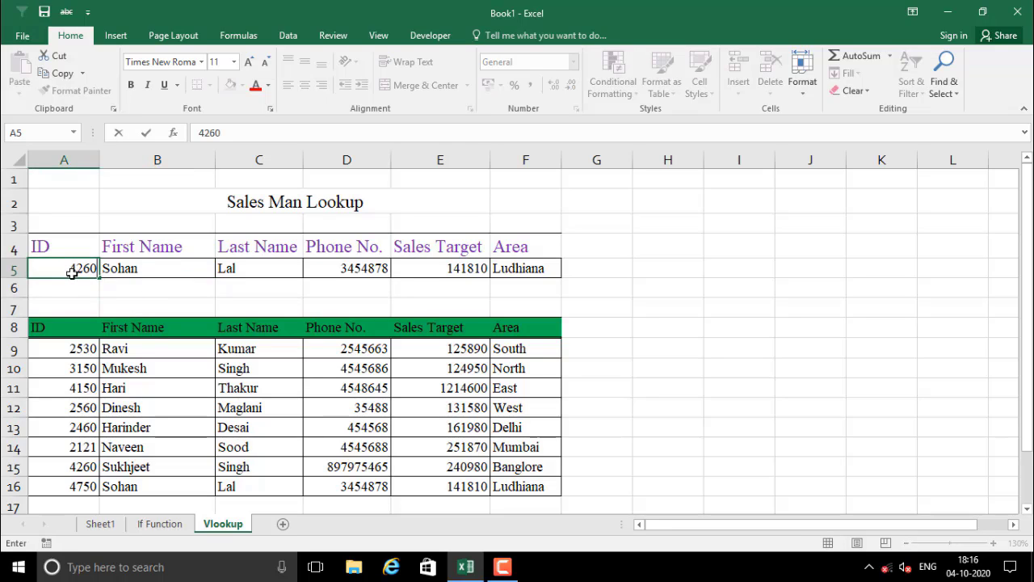
click(126, 473)
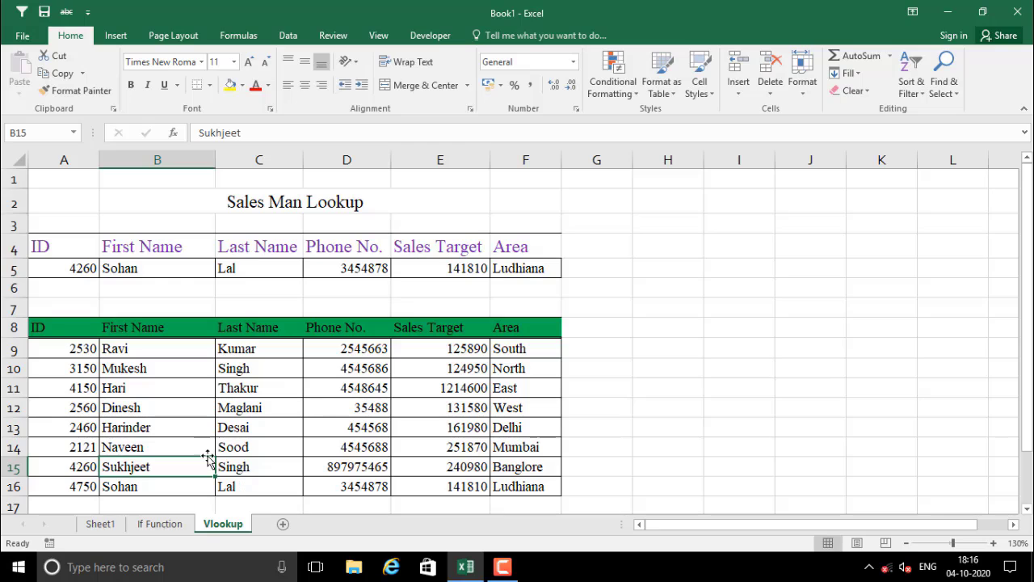
key(Down)
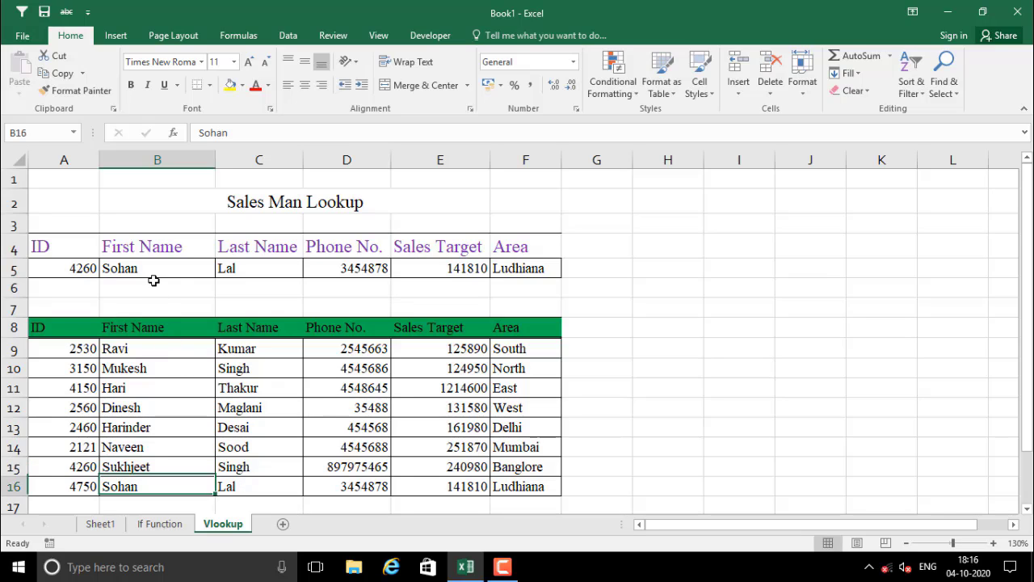
click(107, 264)
key(Left)
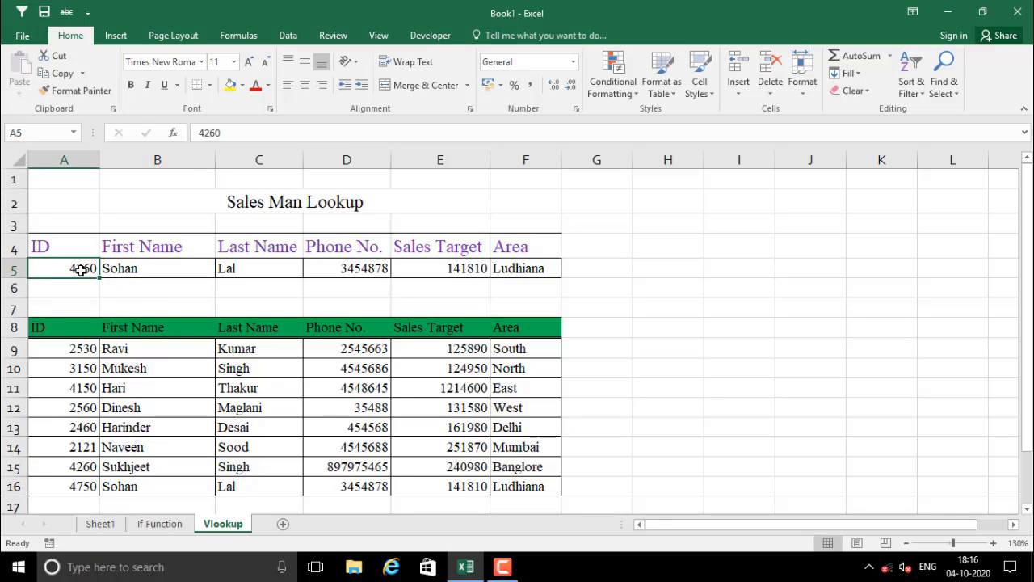
Step: Examine whether the lookup details in B5:F5 follow the changed ID in A5
drag(130, 268, 293, 301)
click(137, 267)
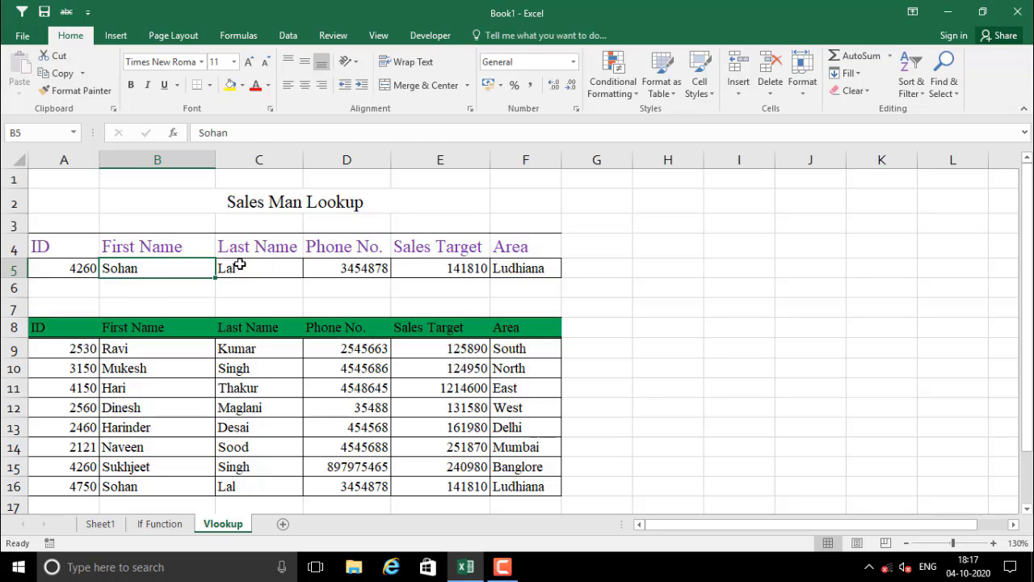
drag(238, 265, 524, 268)
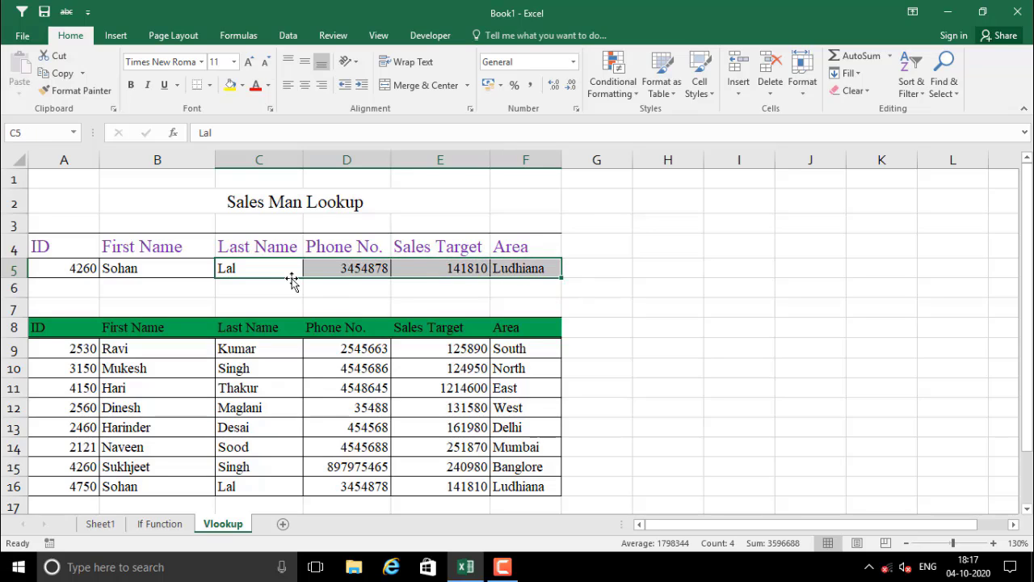
drag(280, 270, 517, 270)
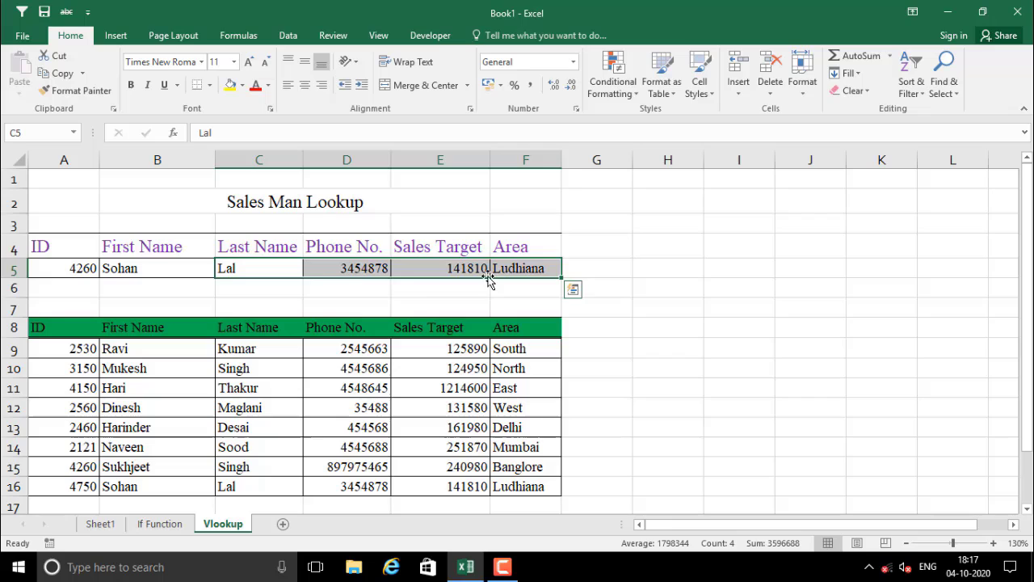
click(180, 266)
click(61, 266)
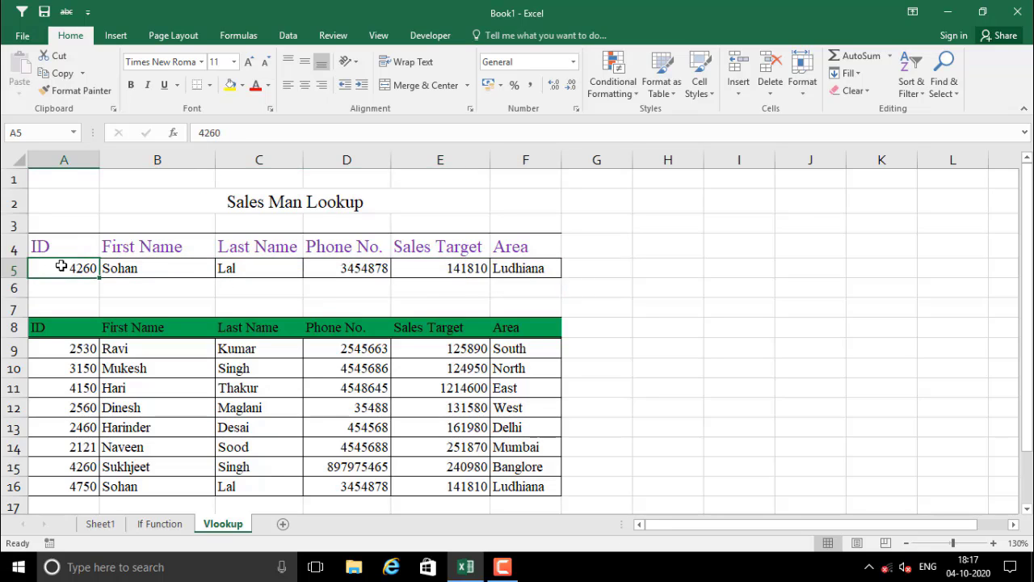
Step: Clear the contents of the lookup row A5:F5
drag(61, 266, 524, 274)
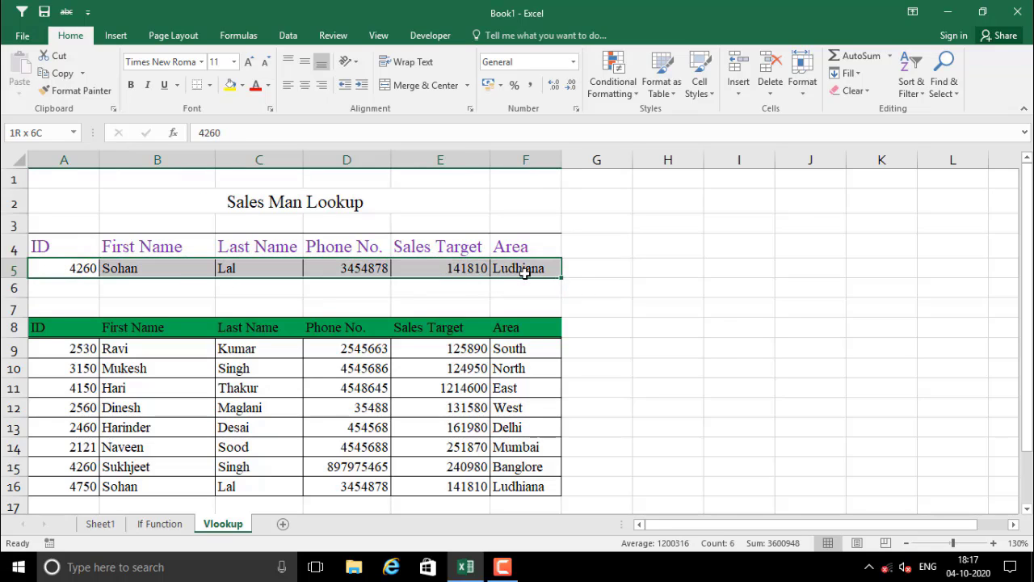
key(Delete)
click(458, 286)
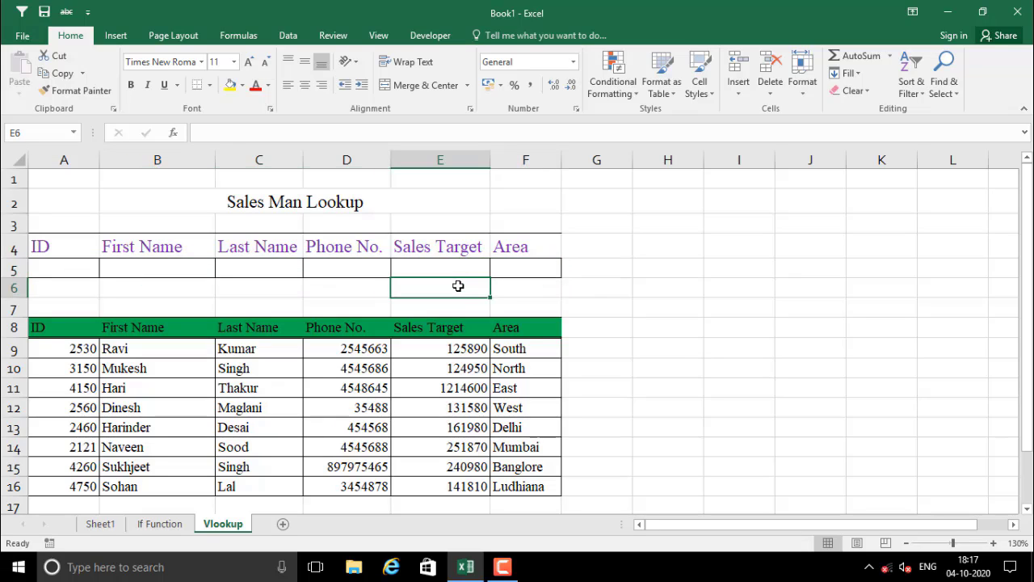
click(325, 291)
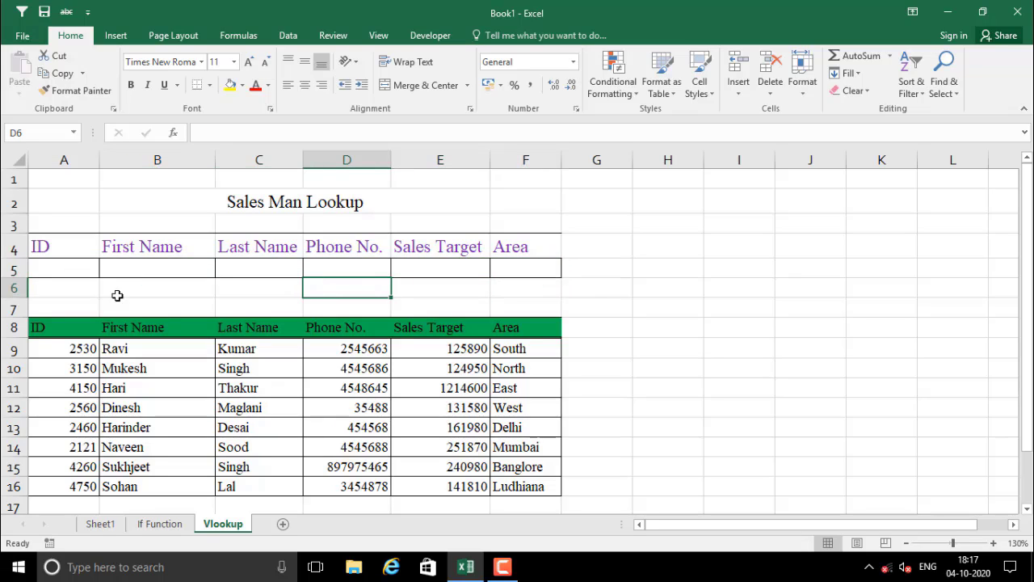
Step: Enter the salesperson ID from cell A16 into the lookup ID cell A5
click(84, 268)
click(155, 269)
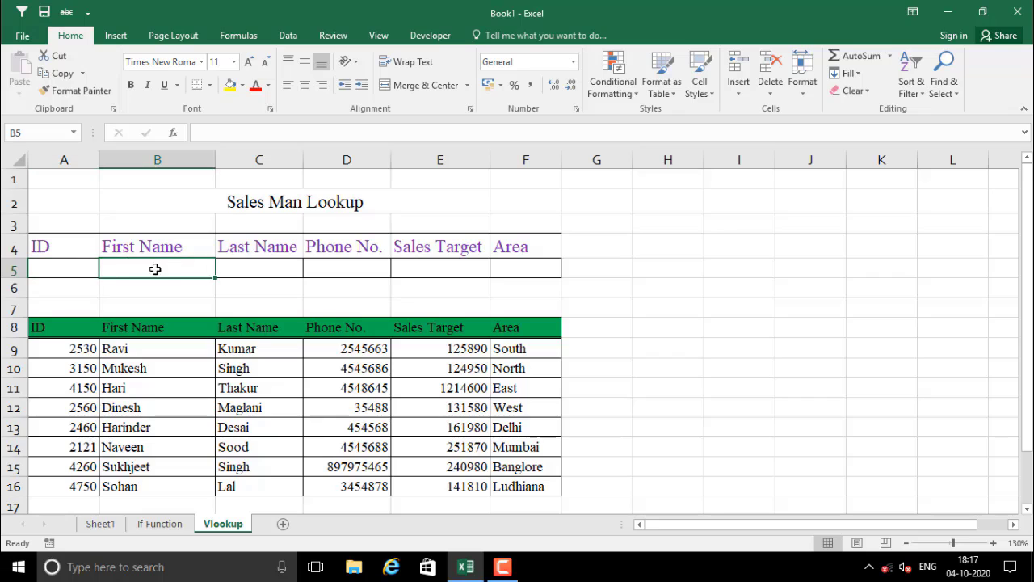
click(77, 269)
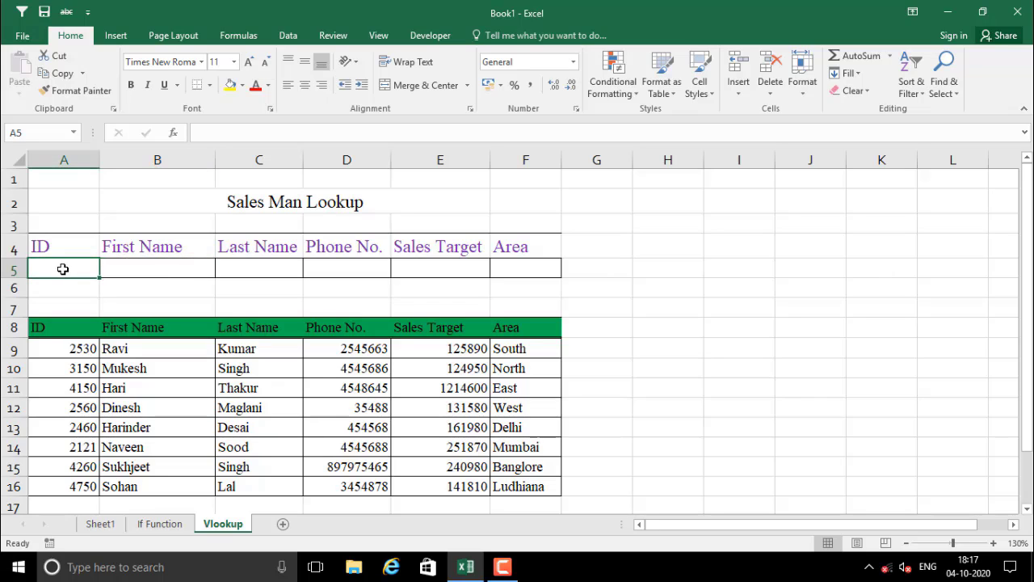
click(84, 483)
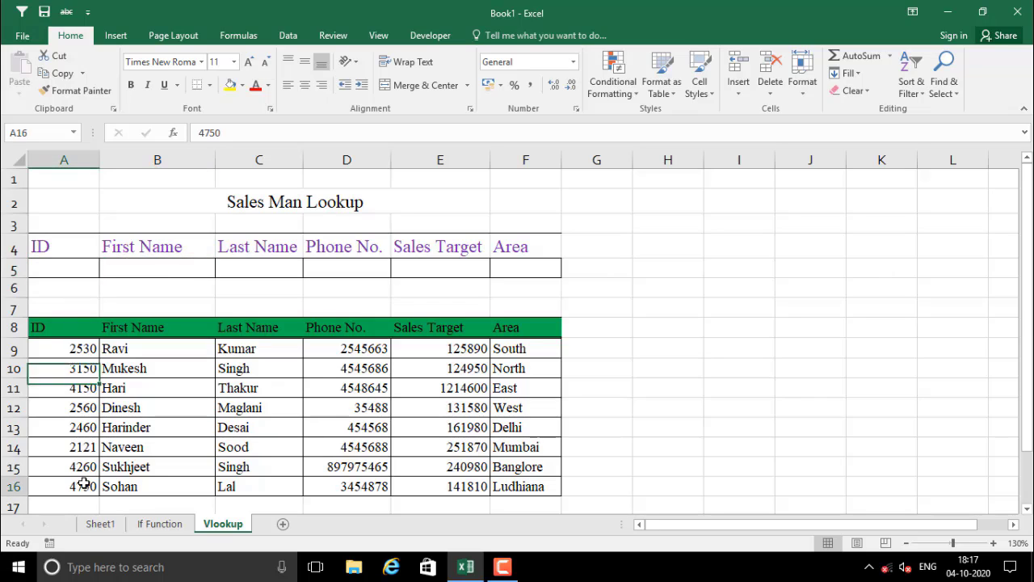
click(78, 267)
text(4750)
key(Return)
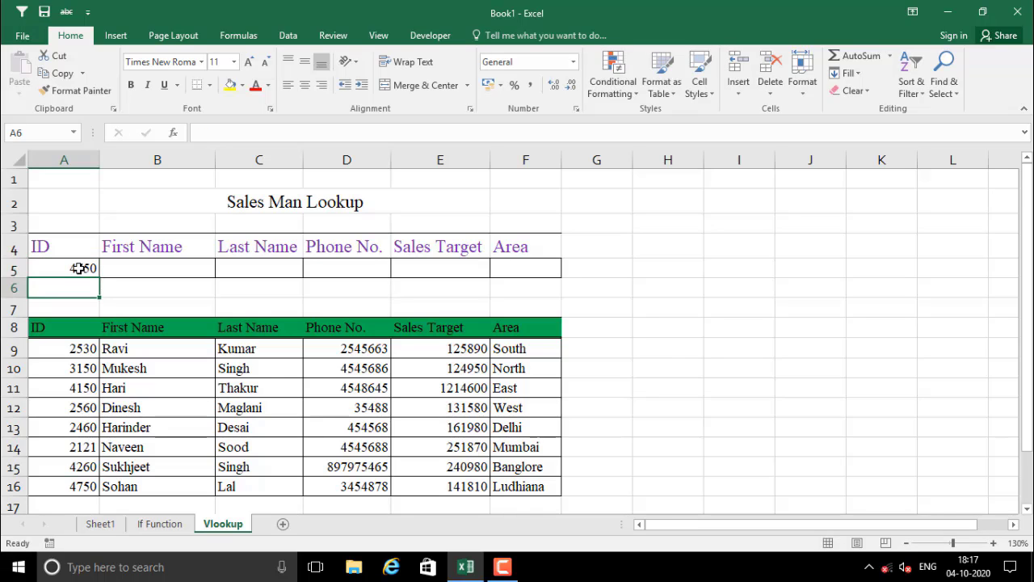
Step: Search for the VLOOKUP function and insert it in the First Name lookup cell B5
click(162, 266)
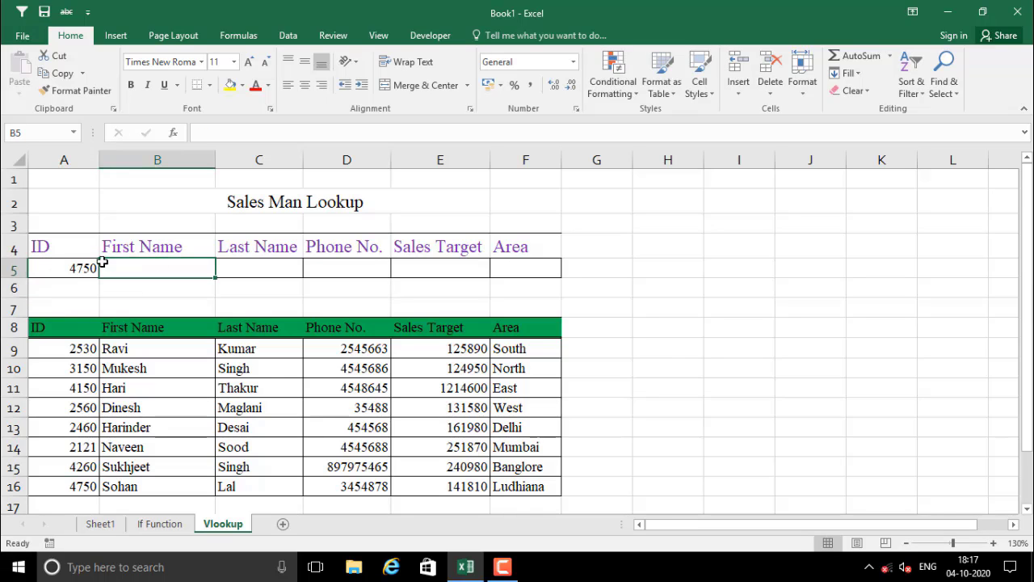
click(70, 265)
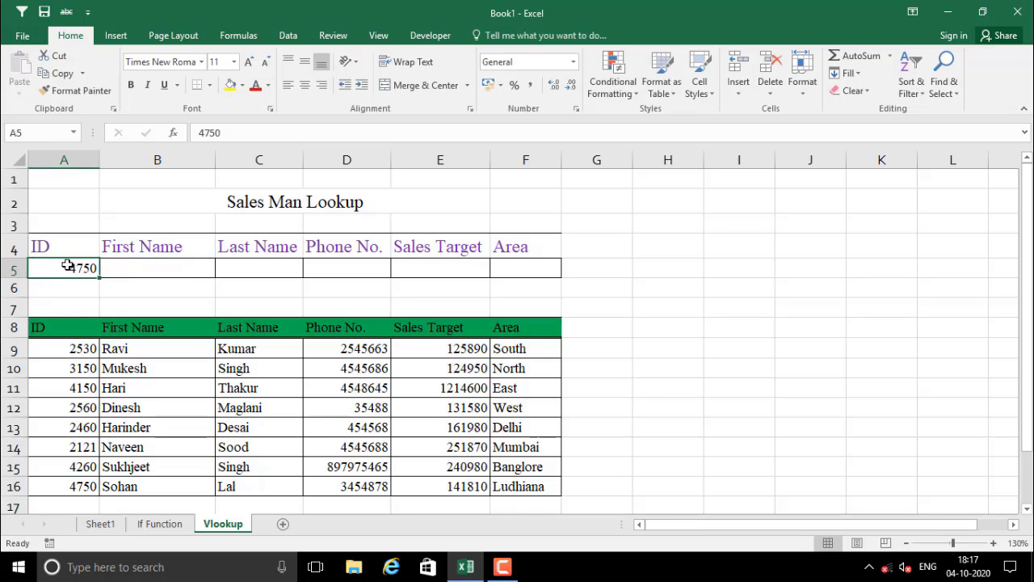
click(145, 268)
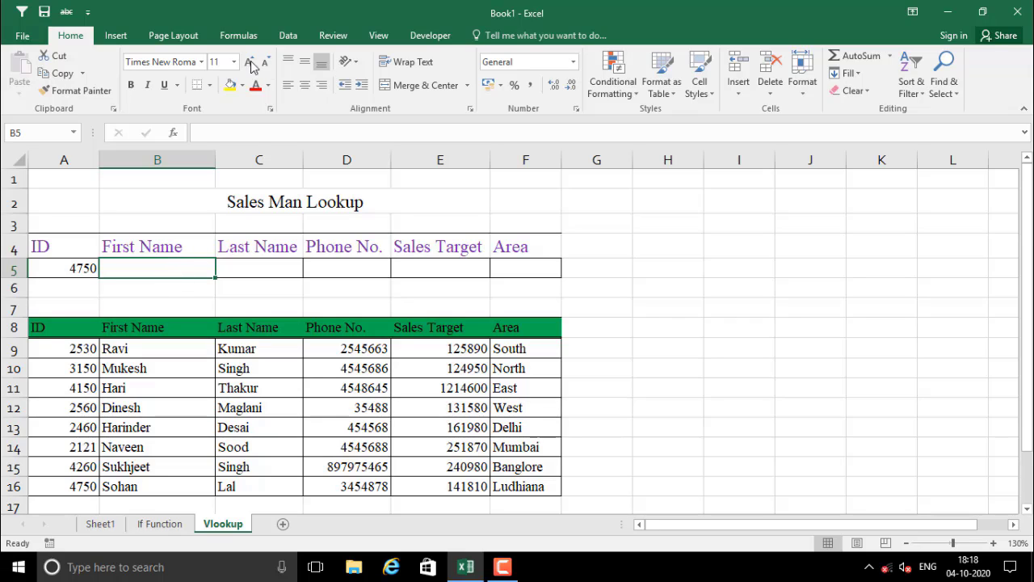
click(239, 38)
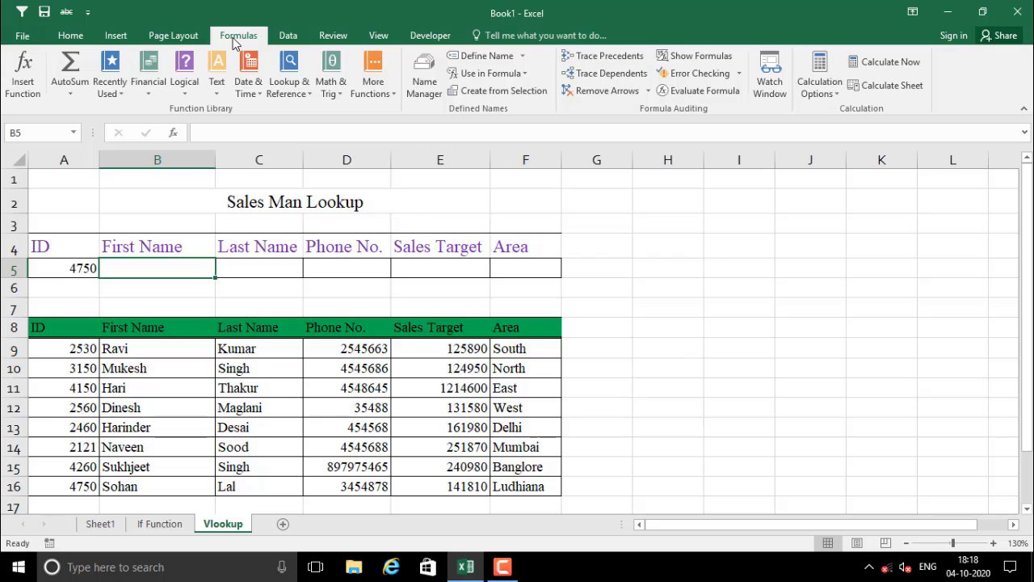
click(24, 85)
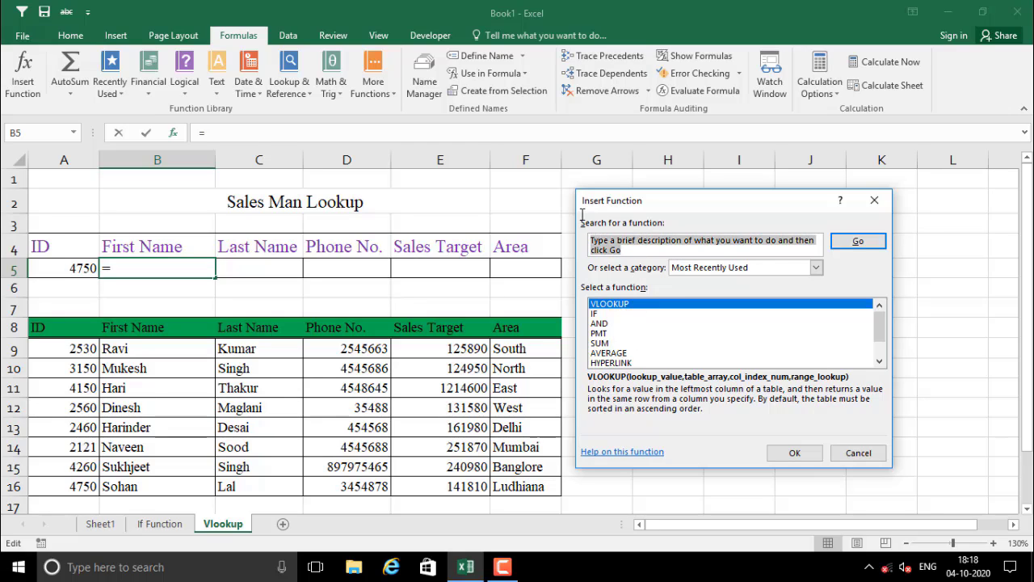
text(V)
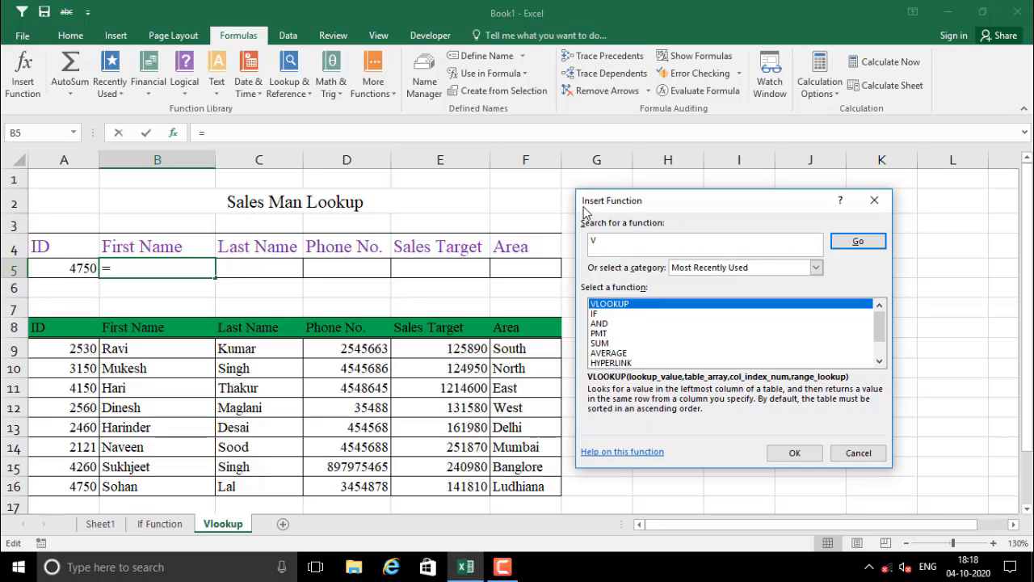
text(LOOKUP)
click(867, 247)
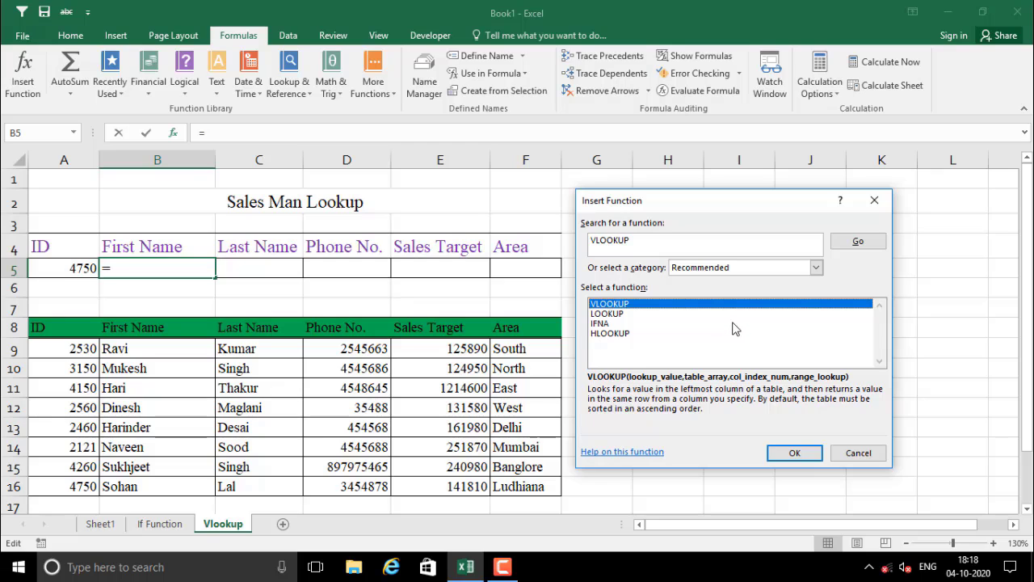
click(795, 452)
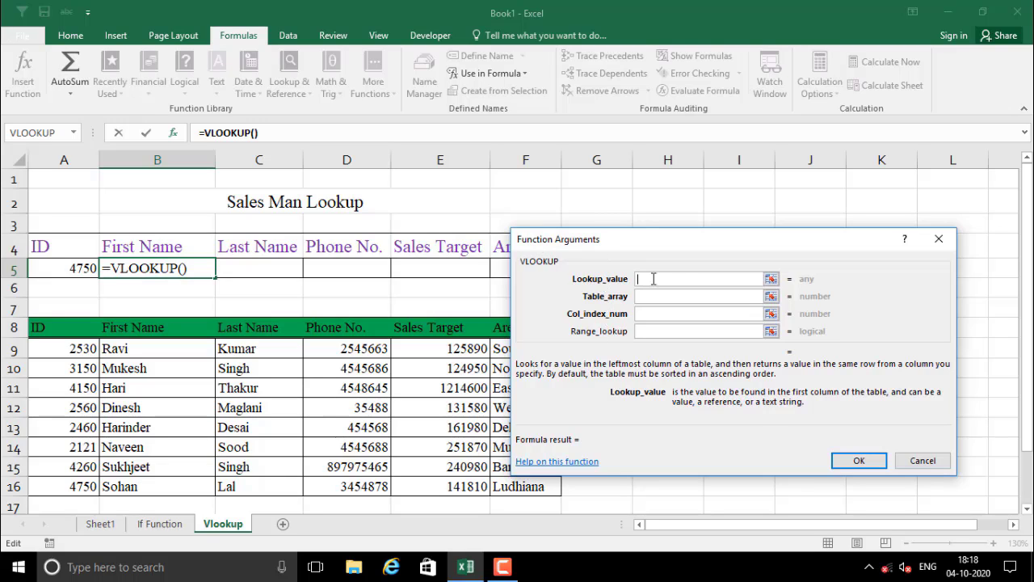
Step: Set the VLOOKUP lookup value to A5 and the table array to A8:F16
click(771, 280)
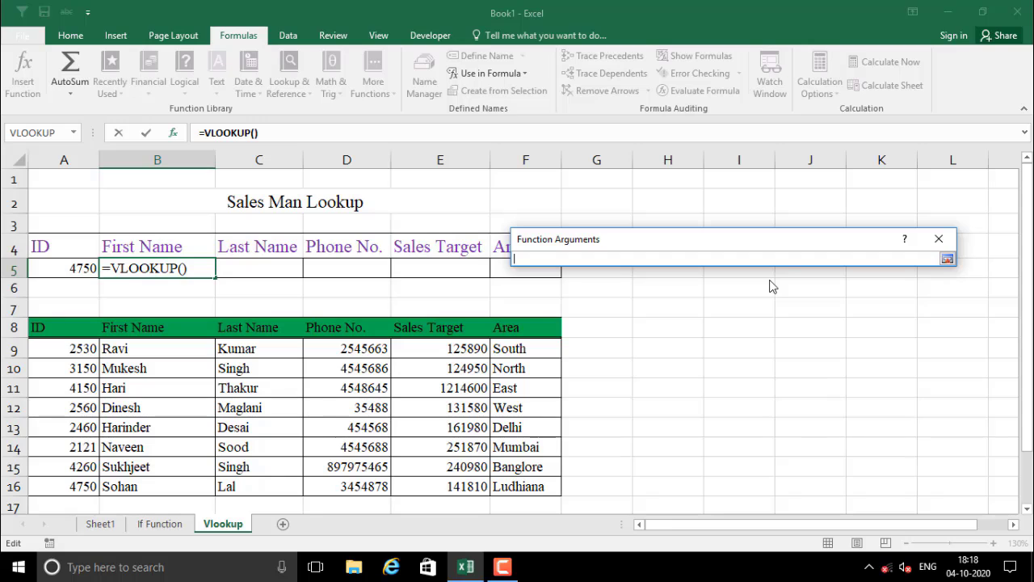
click(71, 268)
key(Return)
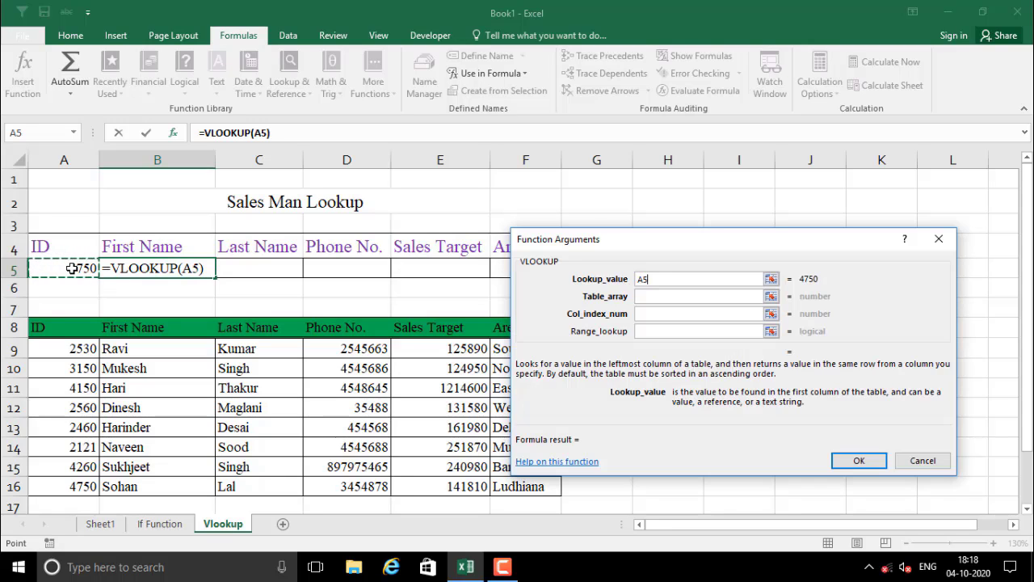
click(771, 296)
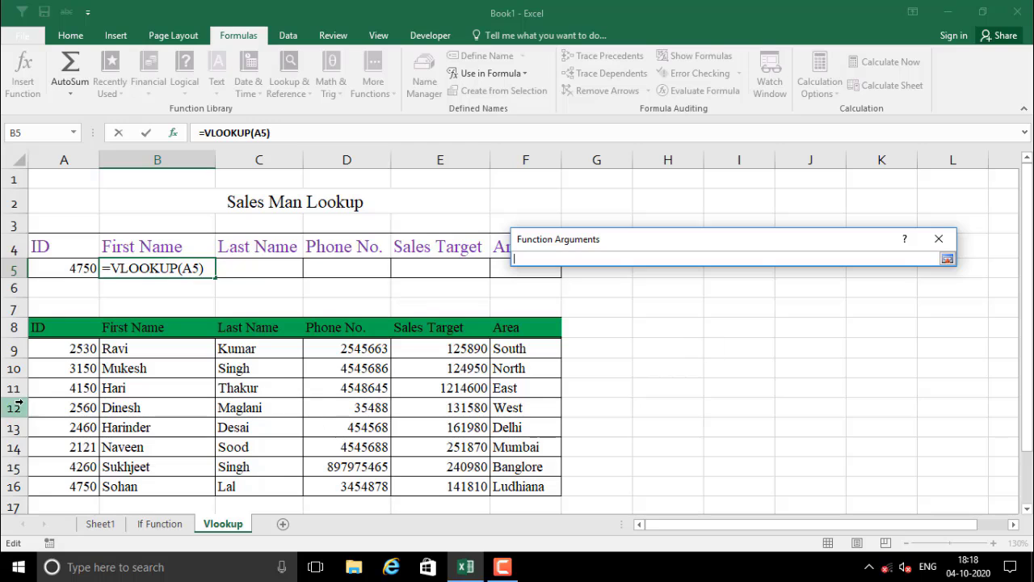
click(53, 333)
drag(53, 333, 529, 487)
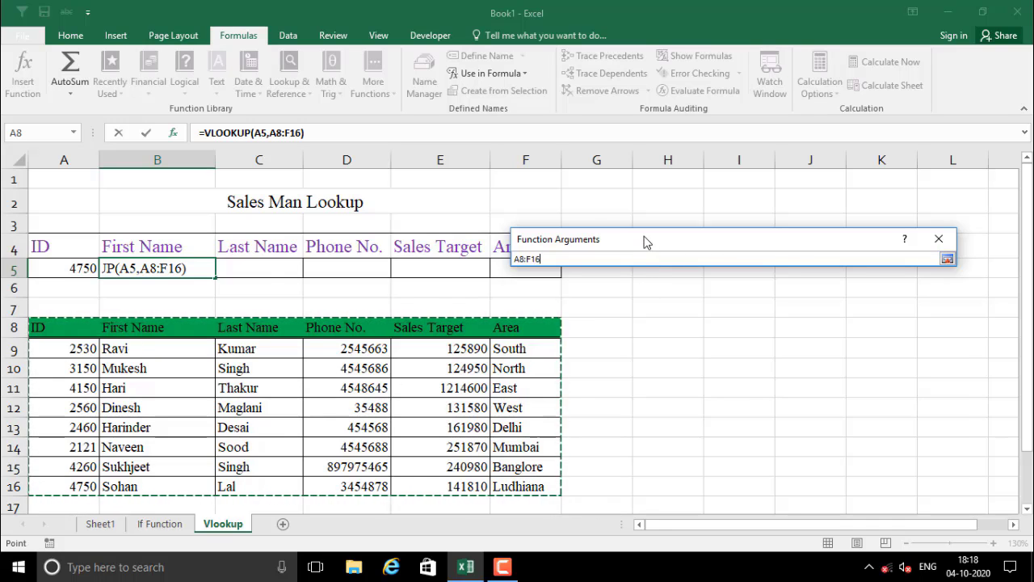
key(Return)
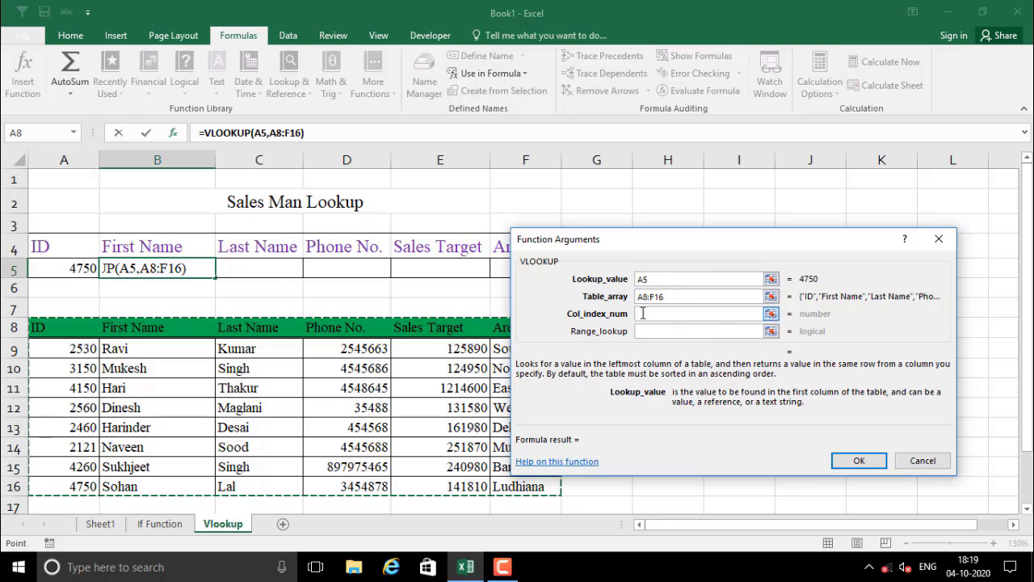
Step: Set the column index number to 2 and the range lookup to 0, completing the VLOOKUP formula in B5
click(673, 319)
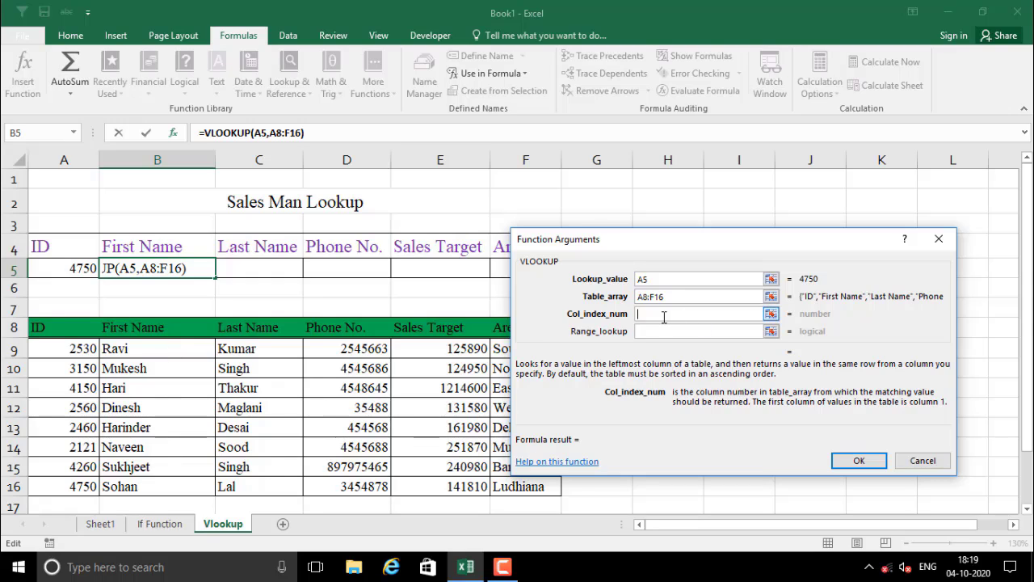
text(2)
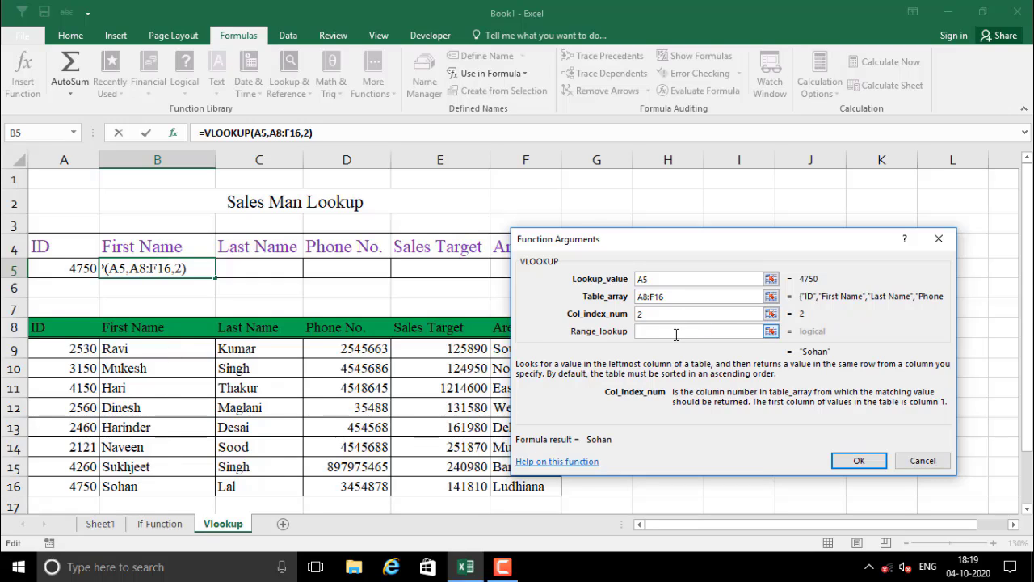
click(683, 332)
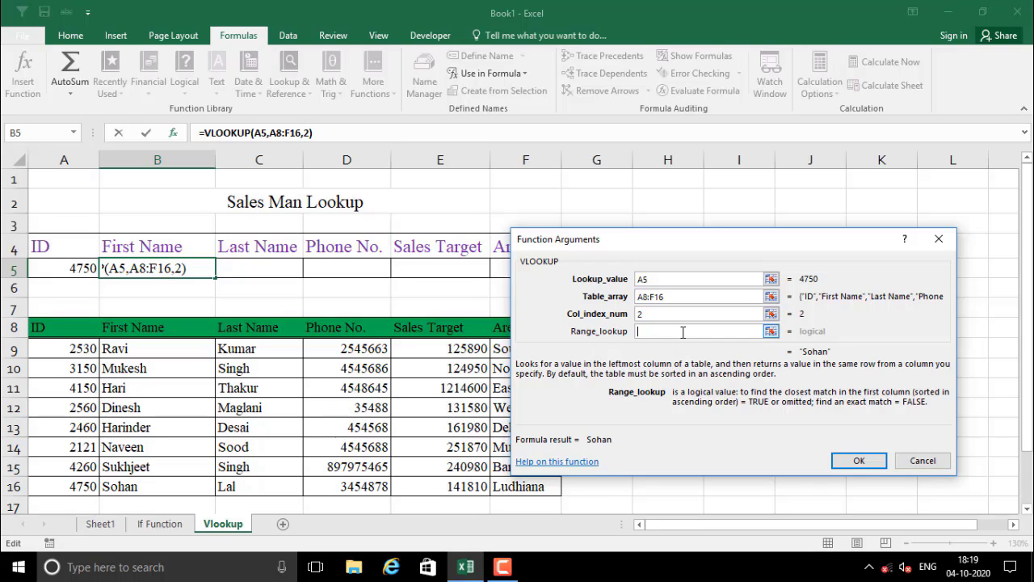
text(0)
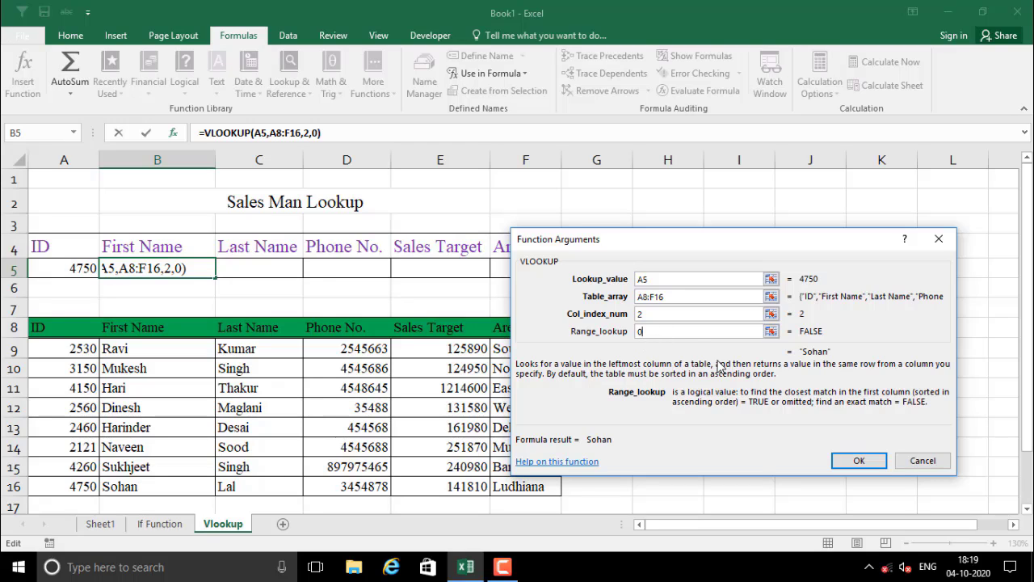
click(855, 461)
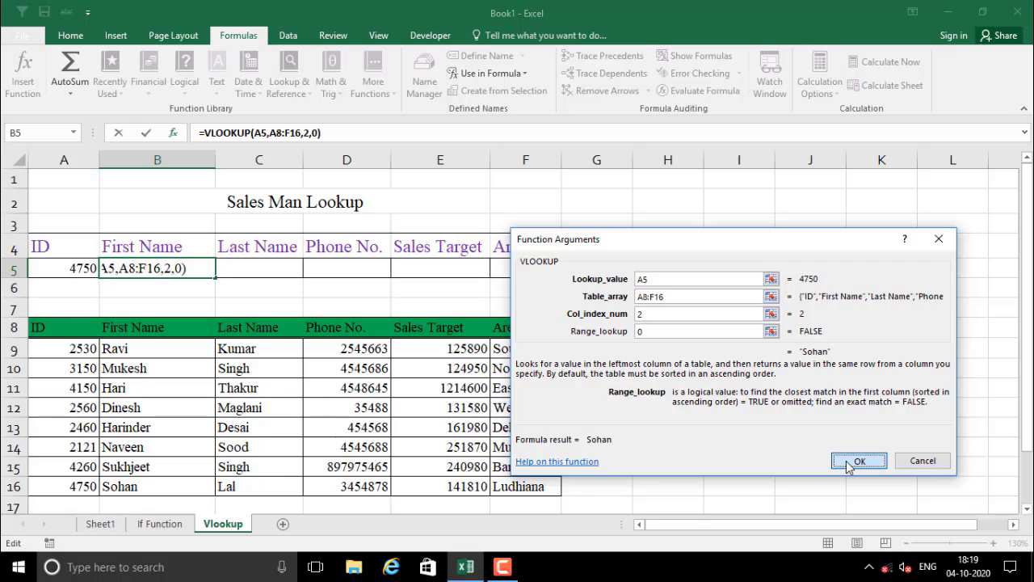
click(265, 289)
click(145, 270)
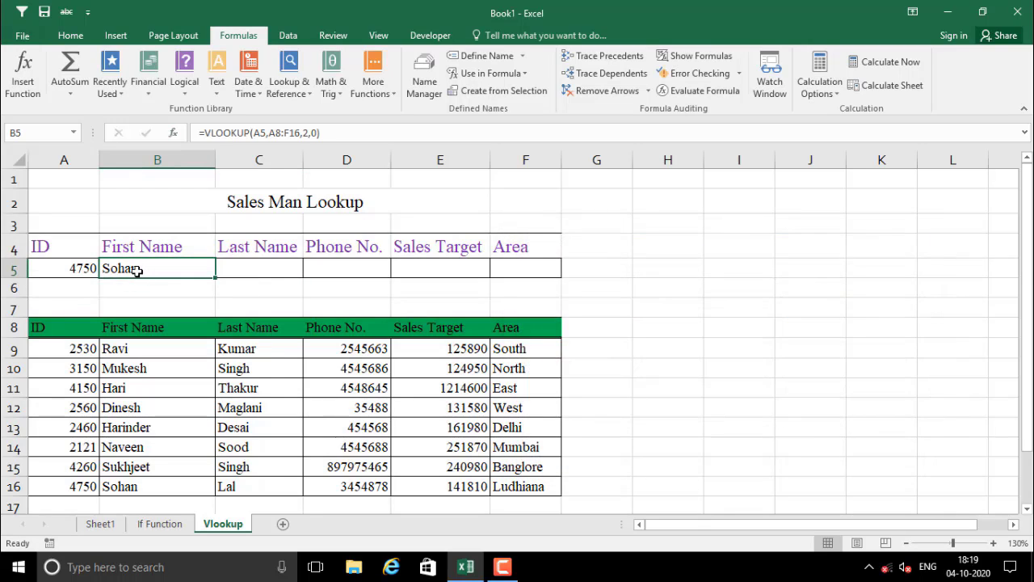
click(162, 485)
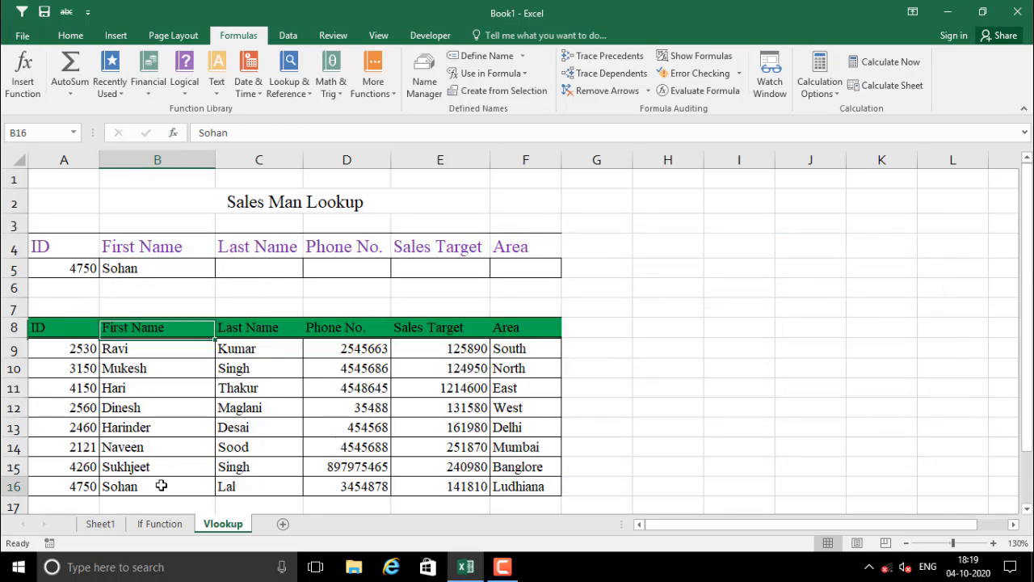
Step: Replace the lookup ID in A5 with the salesperson ID from A15 and check the name returned in B5
click(87, 268)
click(74, 467)
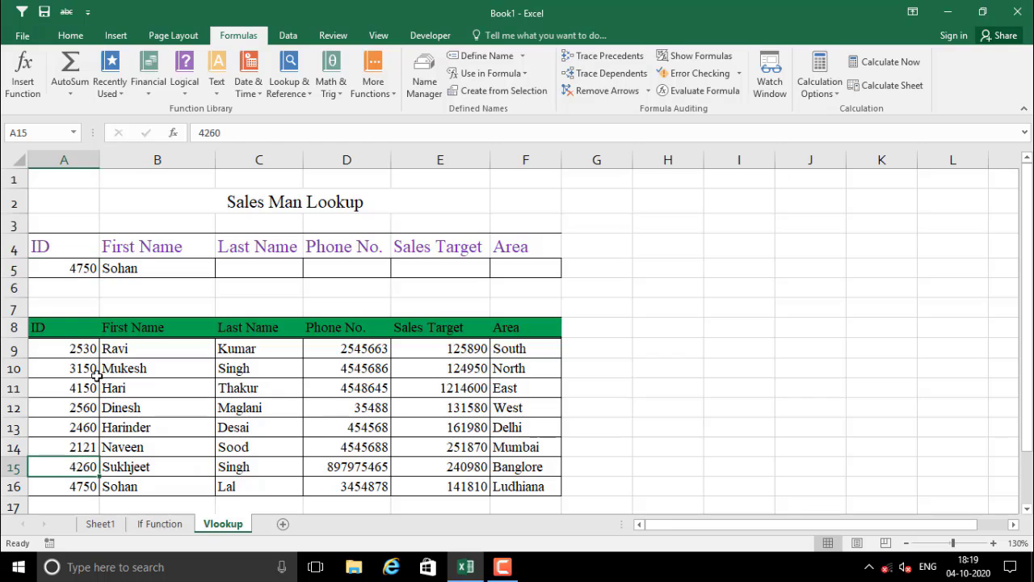
click(85, 269)
text(4260)
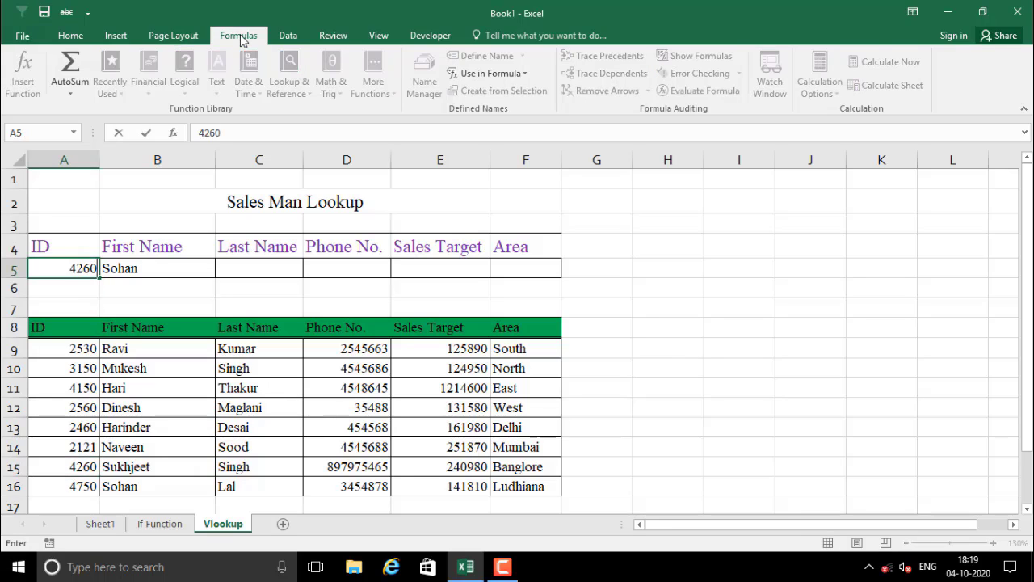
key(Return)
click(160, 262)
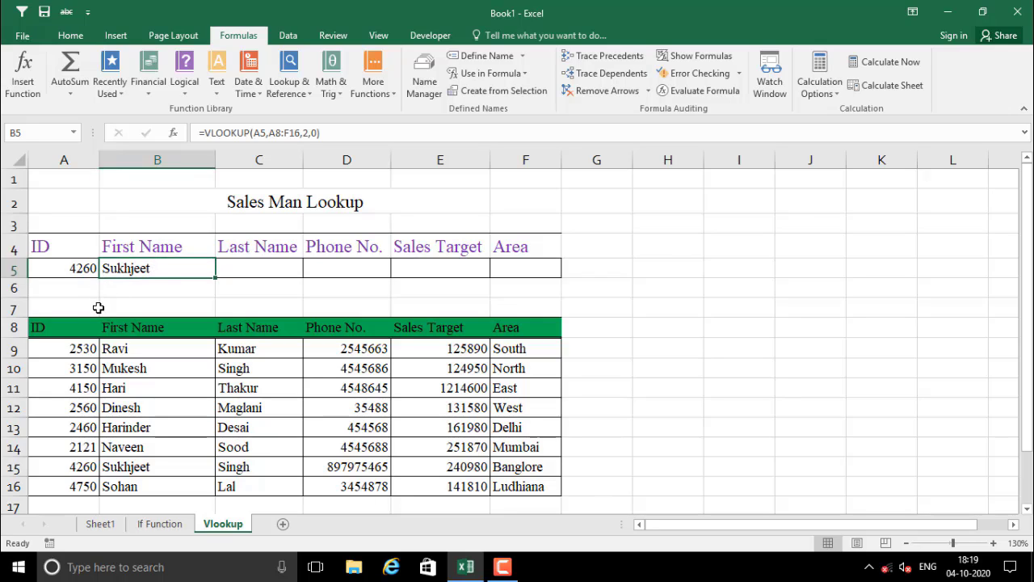
Step: Copy the VLOOKUP formula from B5 into C5:F5 and check the pasted formulas
click(149, 302)
click(115, 272)
drag(254, 269, 512, 267)
click(293, 289)
click(161, 269)
key(ctrl+c)
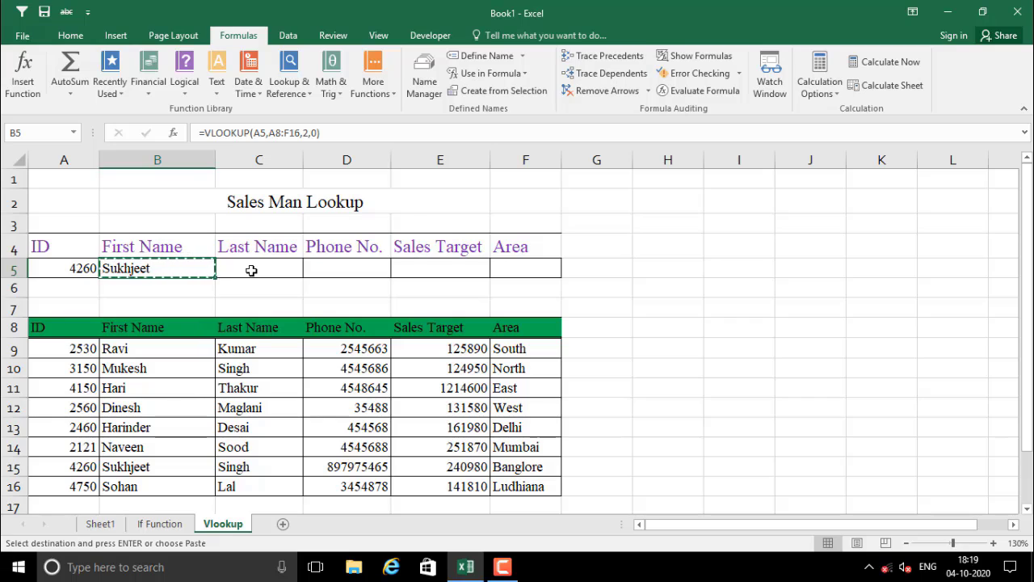
drag(250, 270, 496, 270)
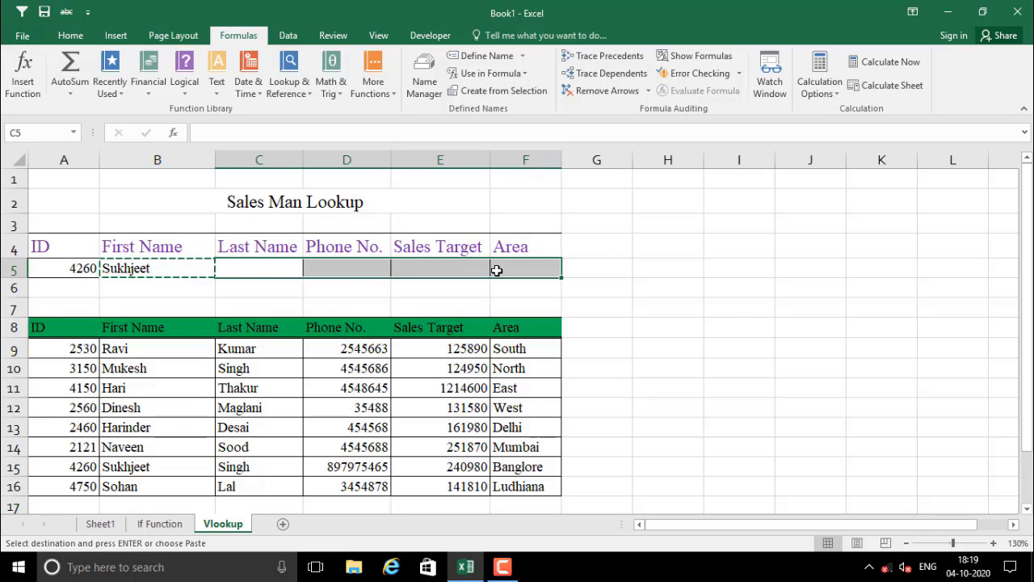
key(ctrl+v)
click(354, 303)
click(274, 270)
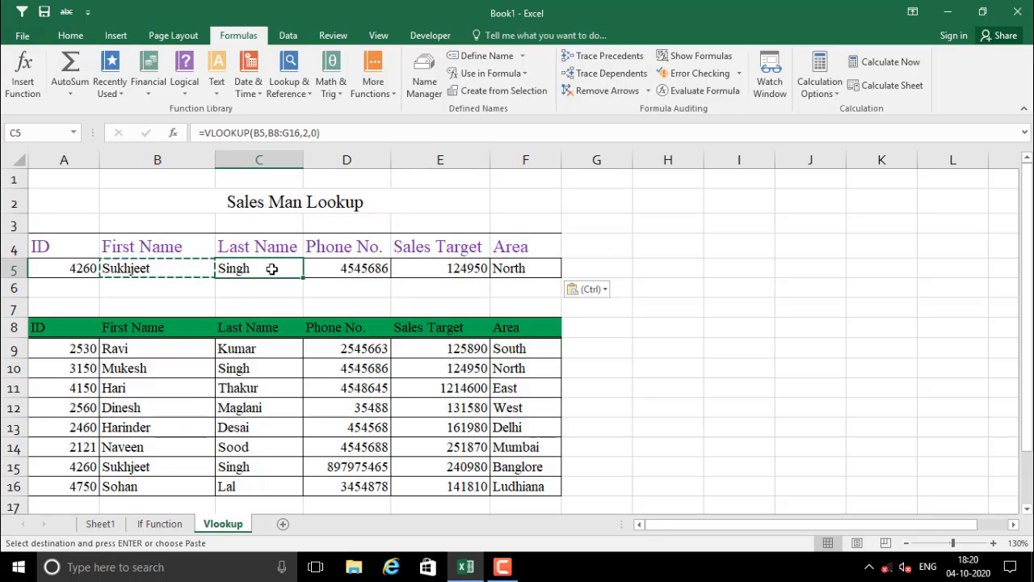
click(356, 267)
click(436, 268)
click(512, 274)
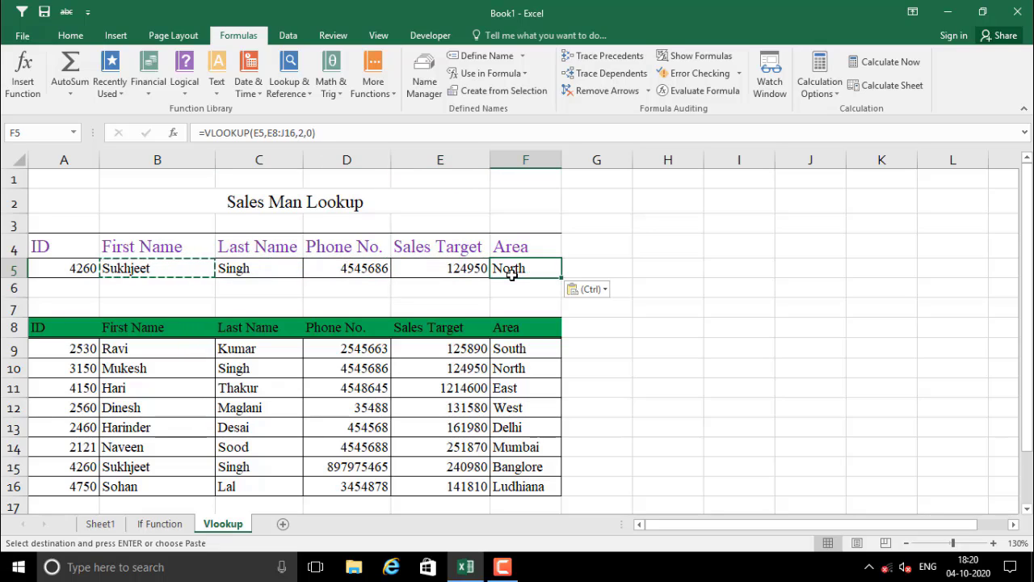
key(Escape)
click(395, 283)
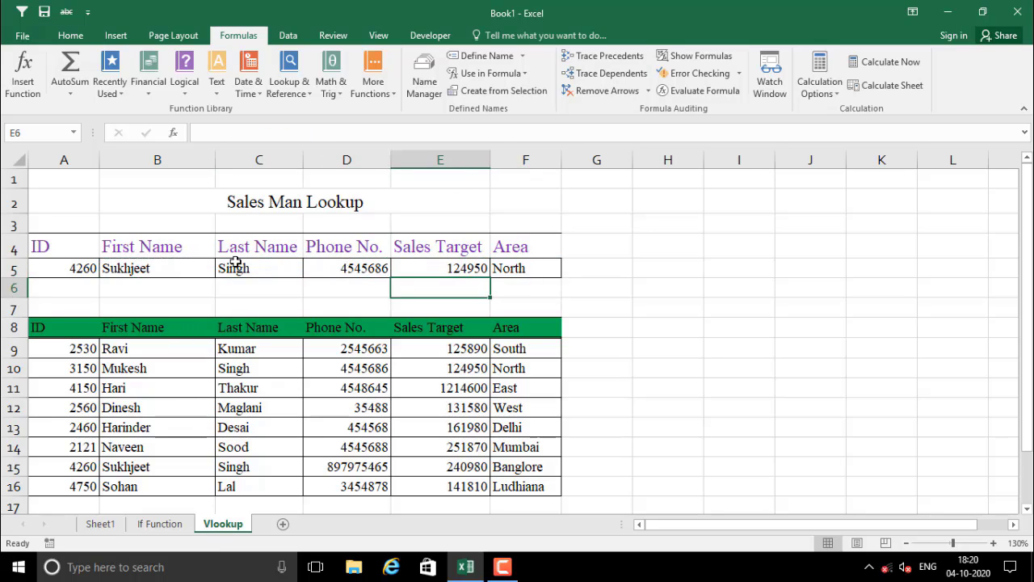
Step: Examine the lookup value, table array, column index and range lookup arguments of the VLOOKUP formula in B5
click(238, 269)
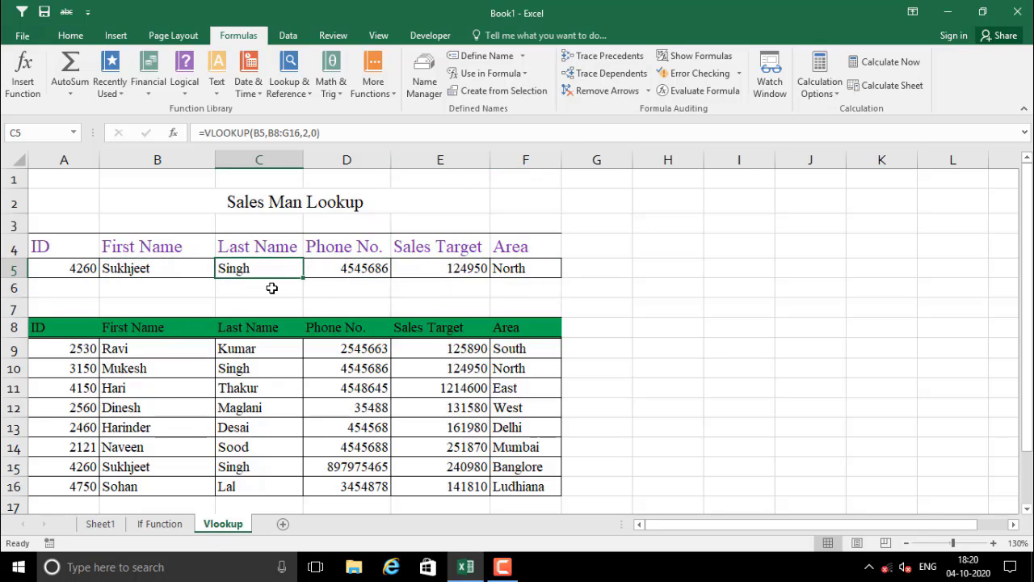
click(173, 270)
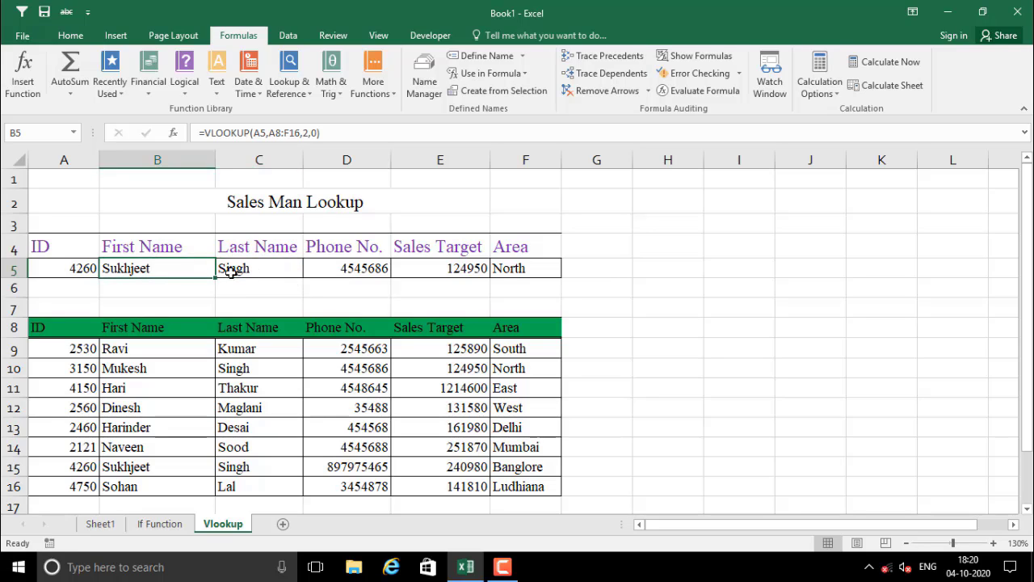
double_click(183, 270)
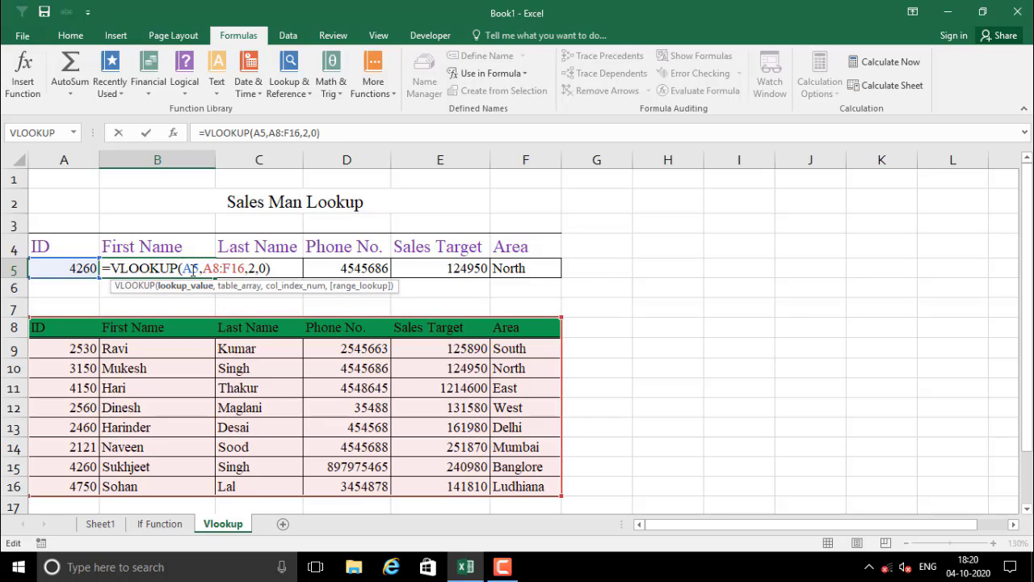
drag(190, 268, 186, 271)
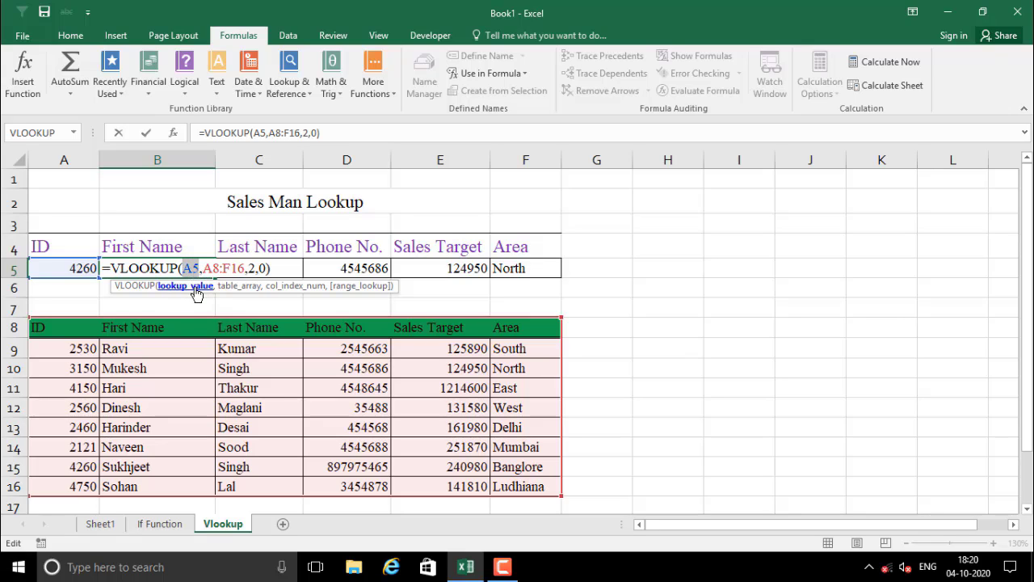
drag(204, 268, 235, 268)
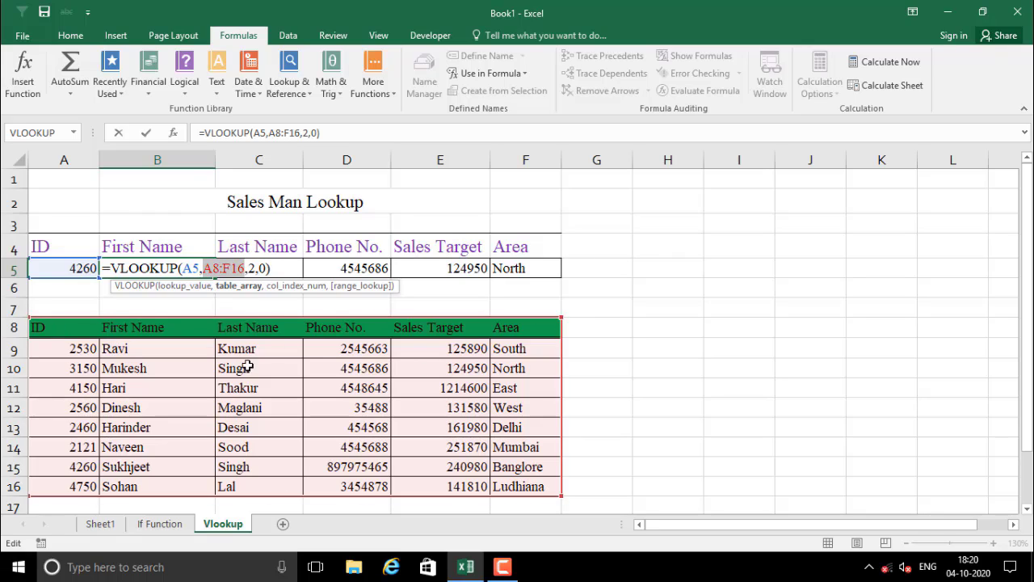
click(248, 268)
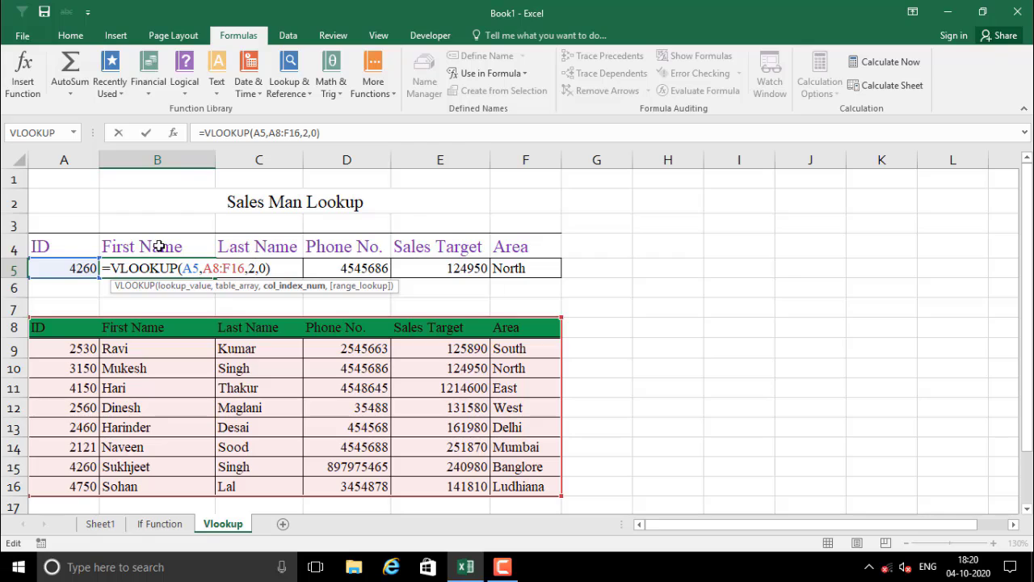
click(267, 270)
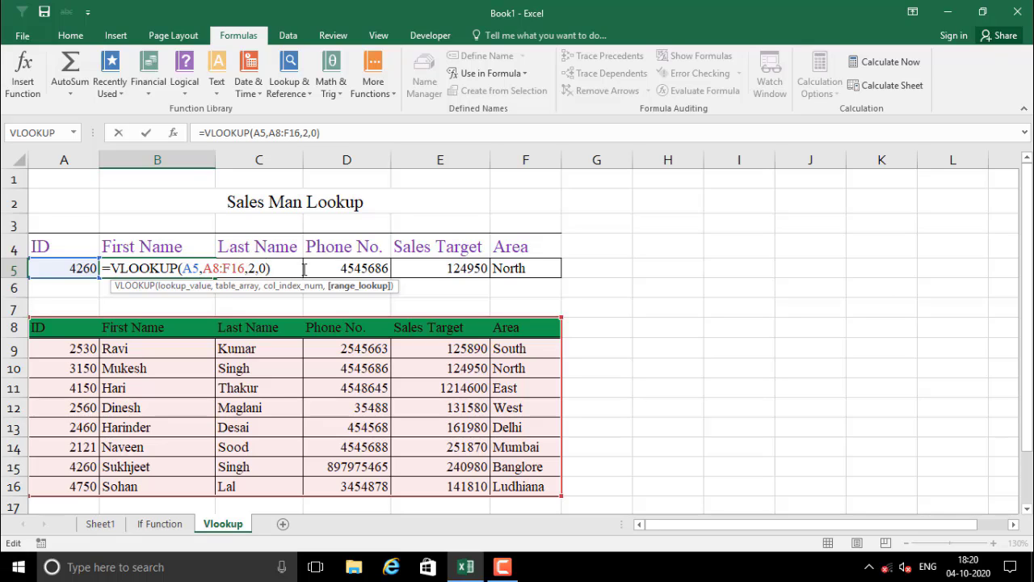
key(Return)
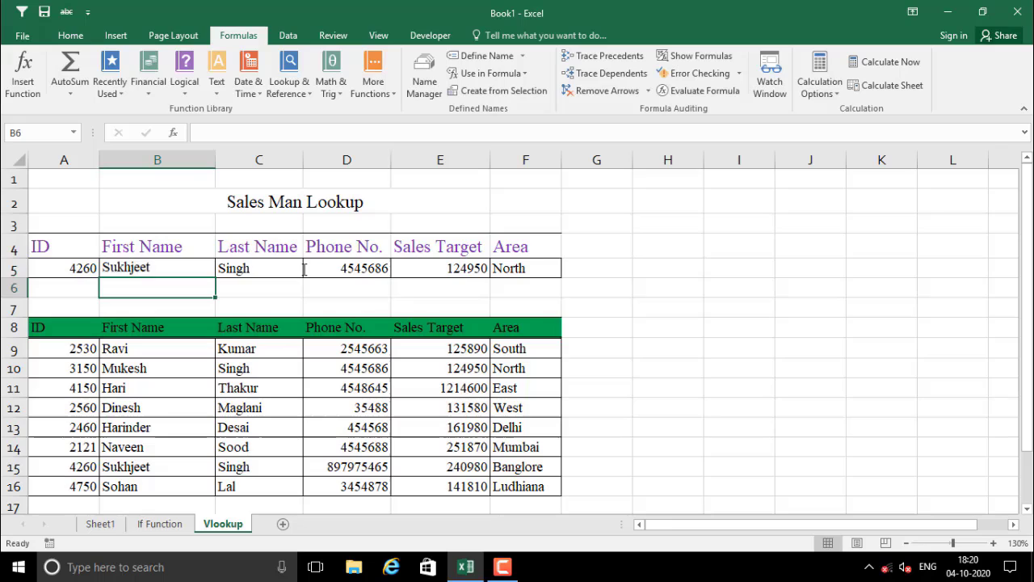
Step: Examine the lookup value and table range references in the VLOOKUP formula copied to C5
click(261, 272)
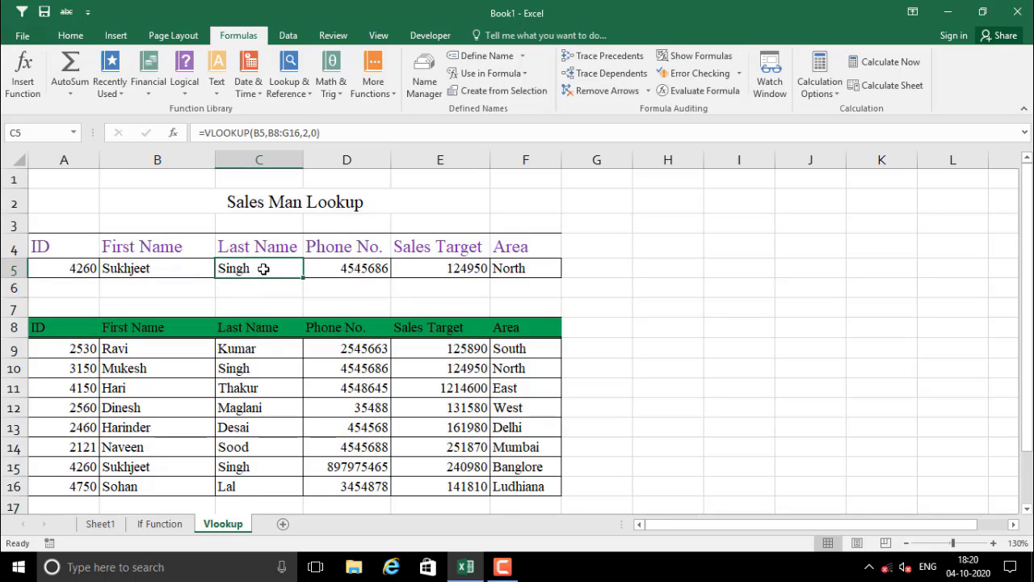
double_click(264, 268)
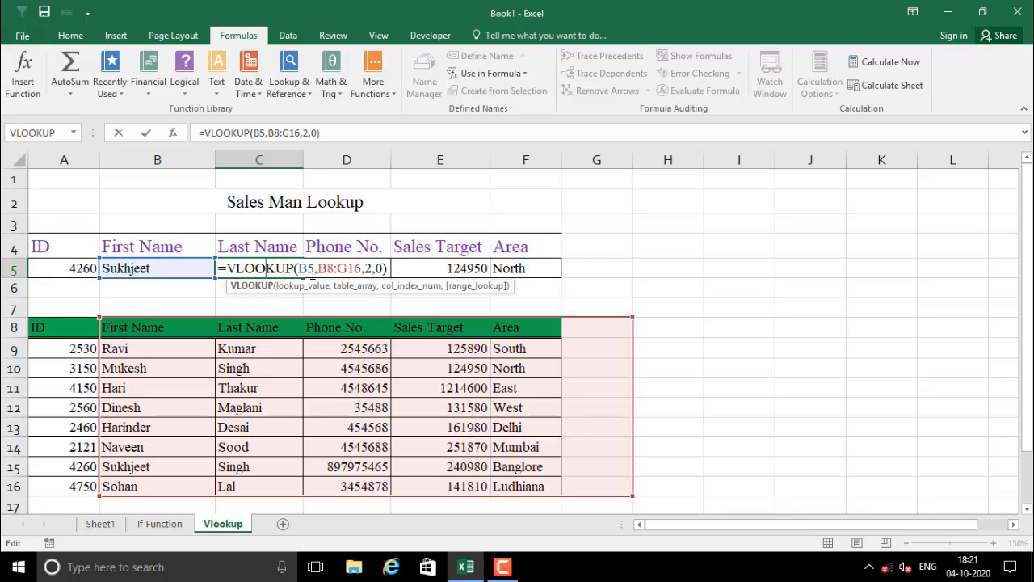
click(310, 271)
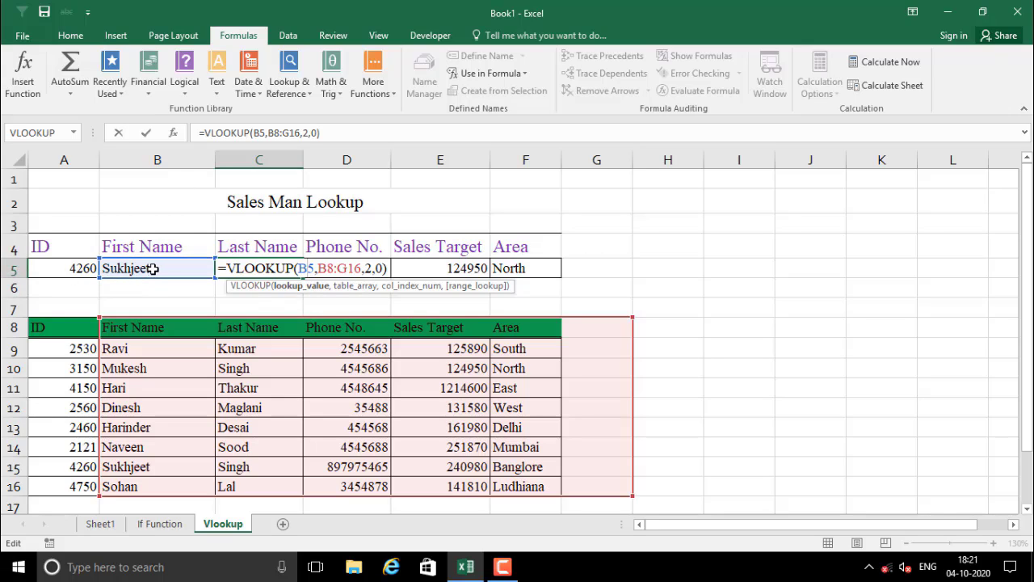
click(363, 208)
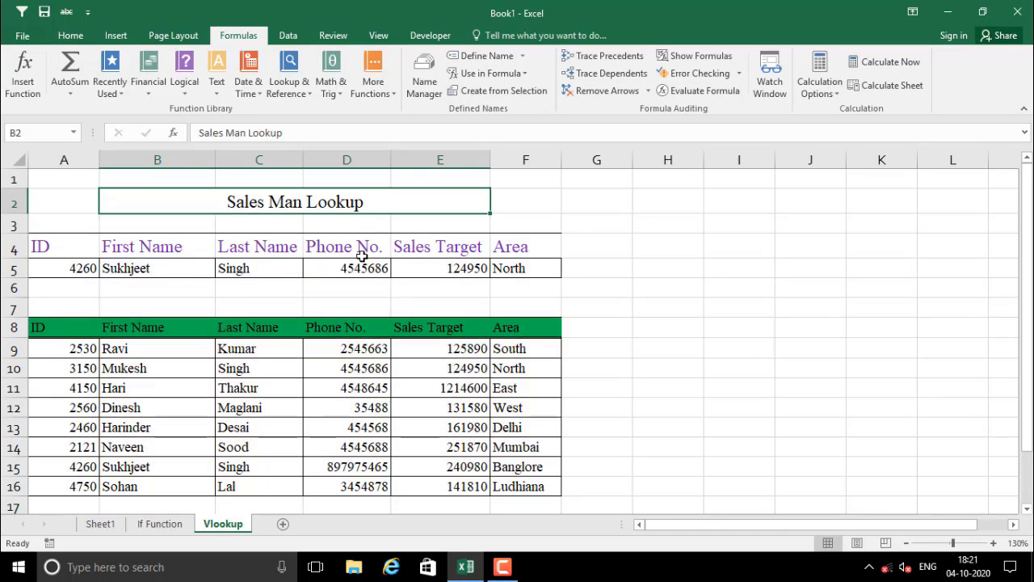
Step: Compare the cell references in the copied VLOOKUP formulas in D5, E5 and F5
click(363, 268)
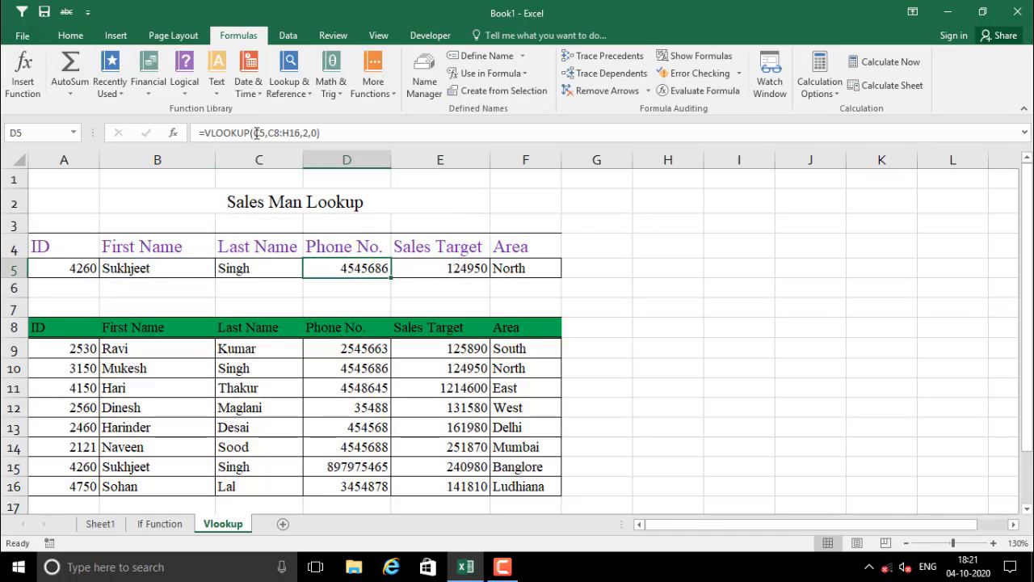
click(443, 269)
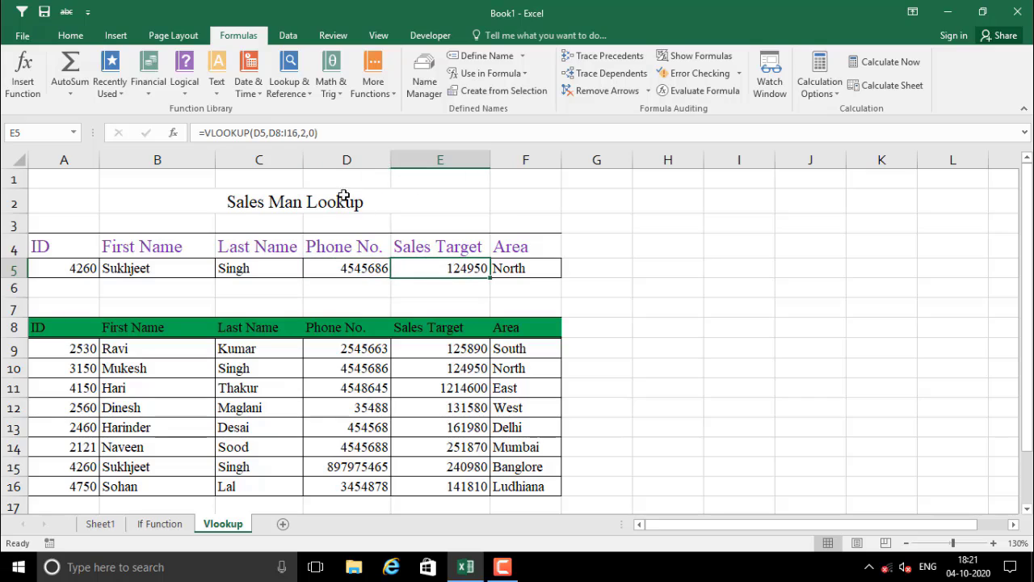
click(497, 272)
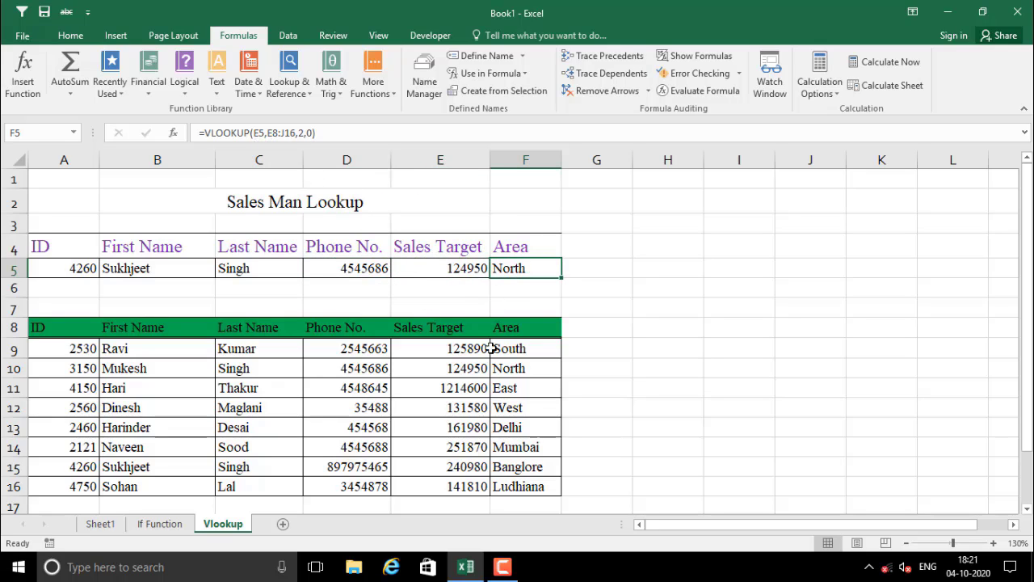
click(459, 270)
click(502, 273)
click(446, 266)
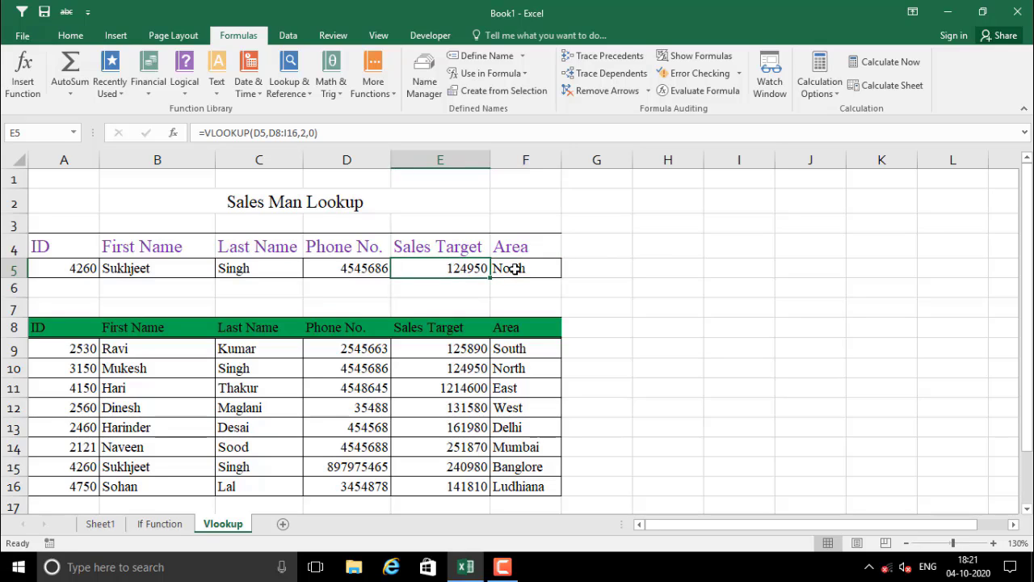
click(514, 270)
click(446, 268)
click(508, 272)
click(433, 268)
Step: Overwrite the formula in B5 with the first name from B9 to test the copied formulas
click(137, 272)
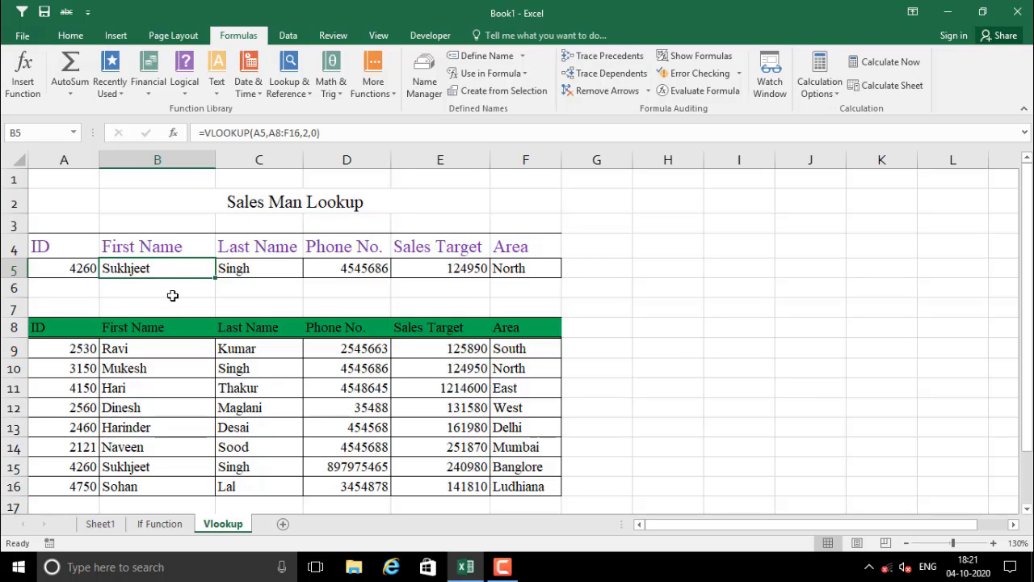
text(r)
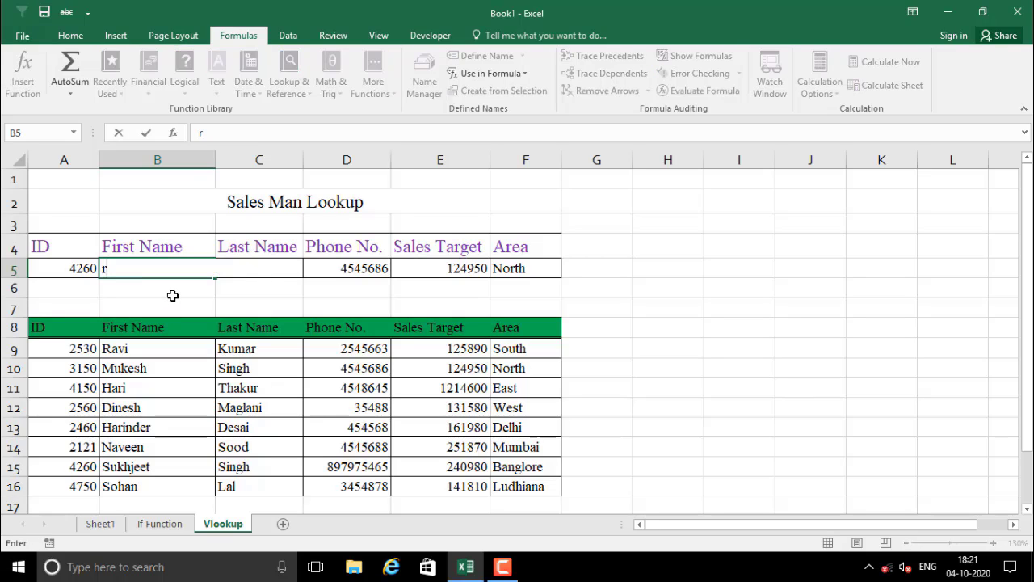
text(Ravi)
key(Return)
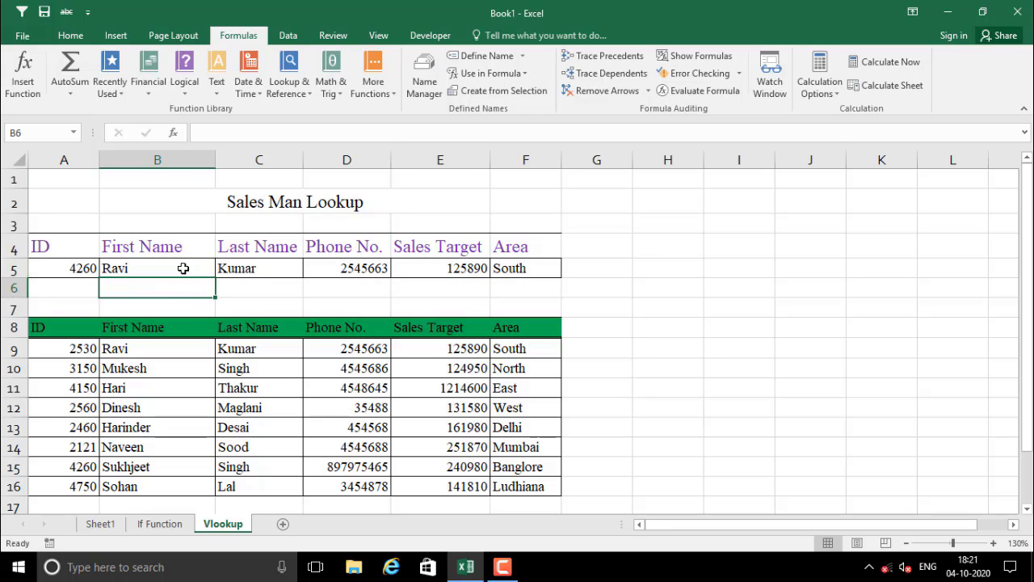
Step: Compare the last name, phone number, sales target and area in row 5 with the record in row 9
click(160, 264)
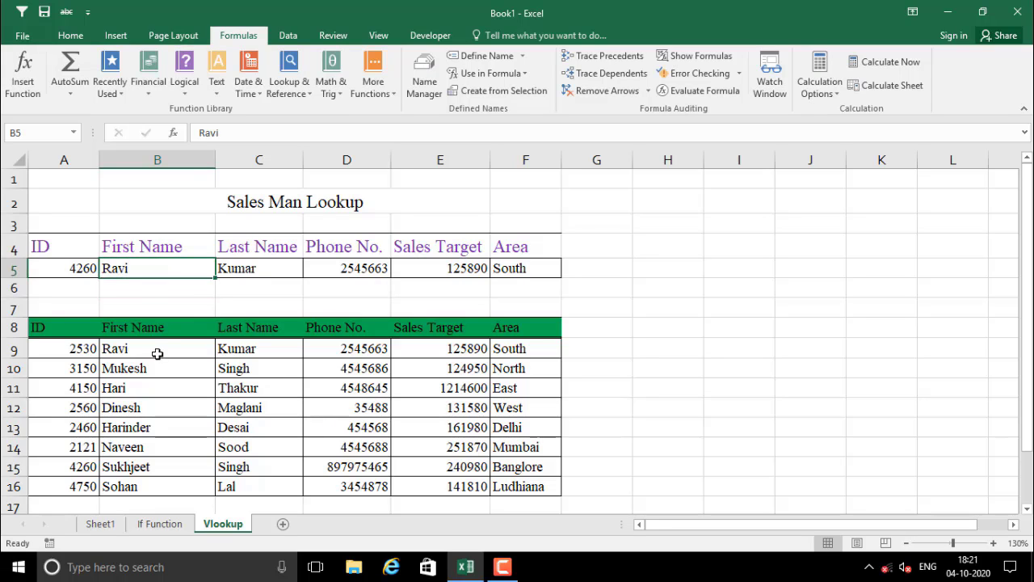
click(287, 356)
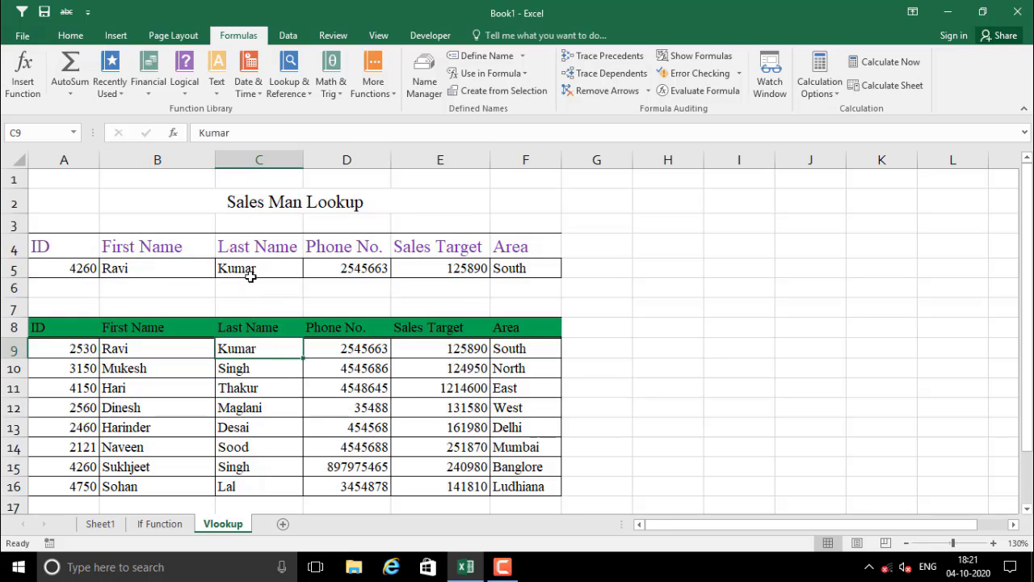
click(250, 277)
click(348, 351)
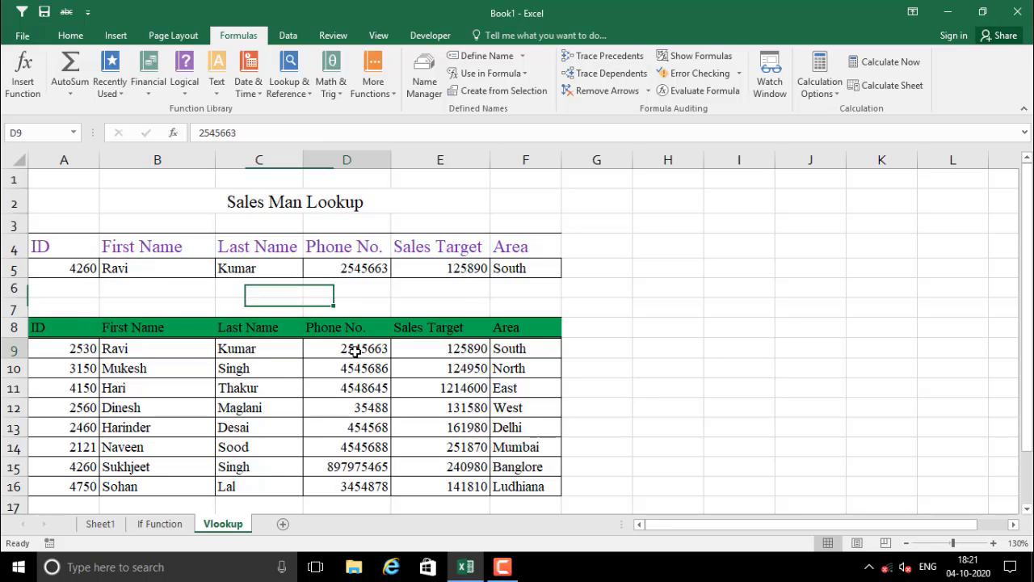
click(348, 275)
click(445, 349)
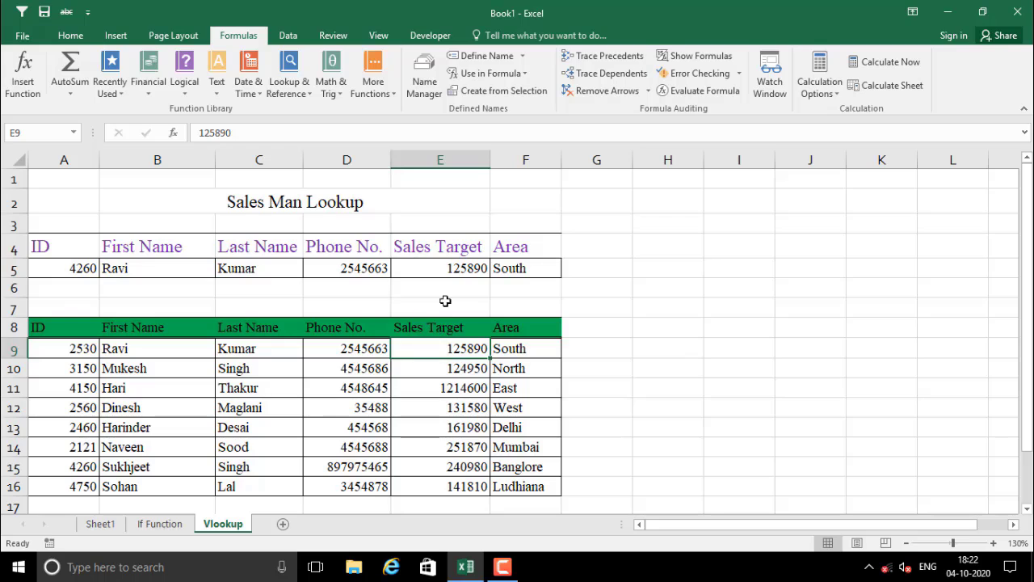
click(443, 274)
click(515, 351)
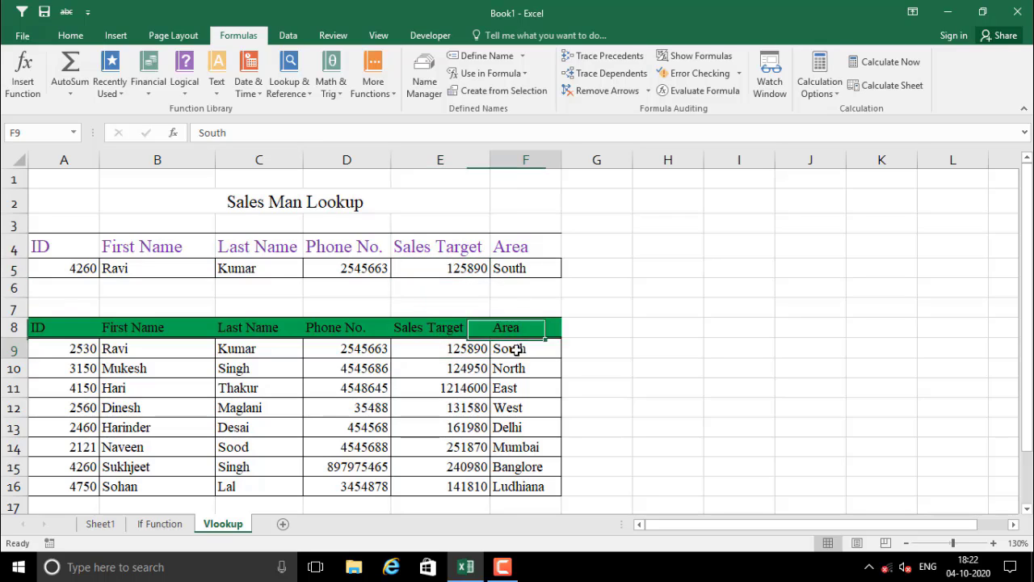
click(512, 275)
Step: Compare the lookup ID and details in row 5 with the matching ID's record in row 15
click(174, 267)
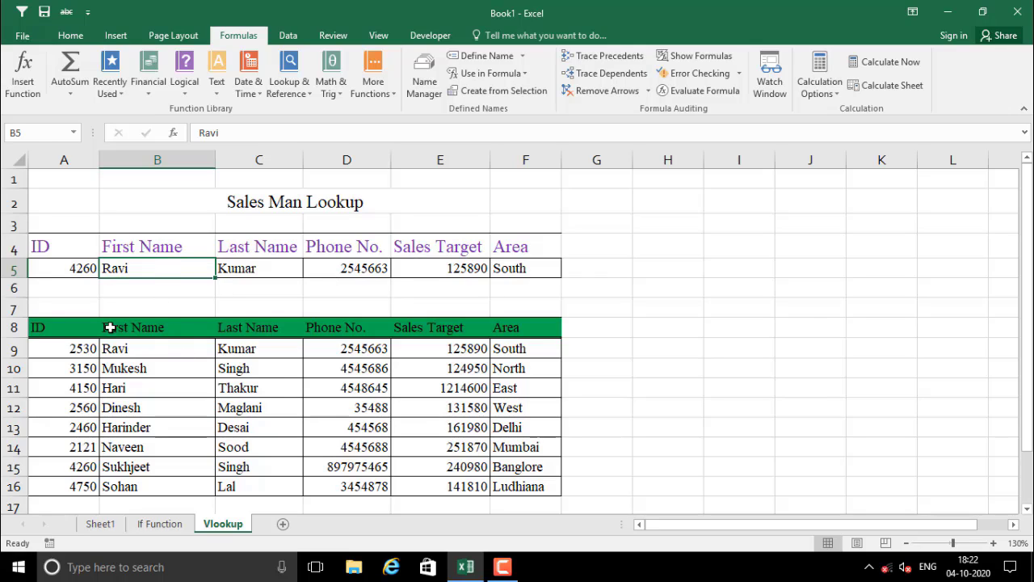
click(71, 272)
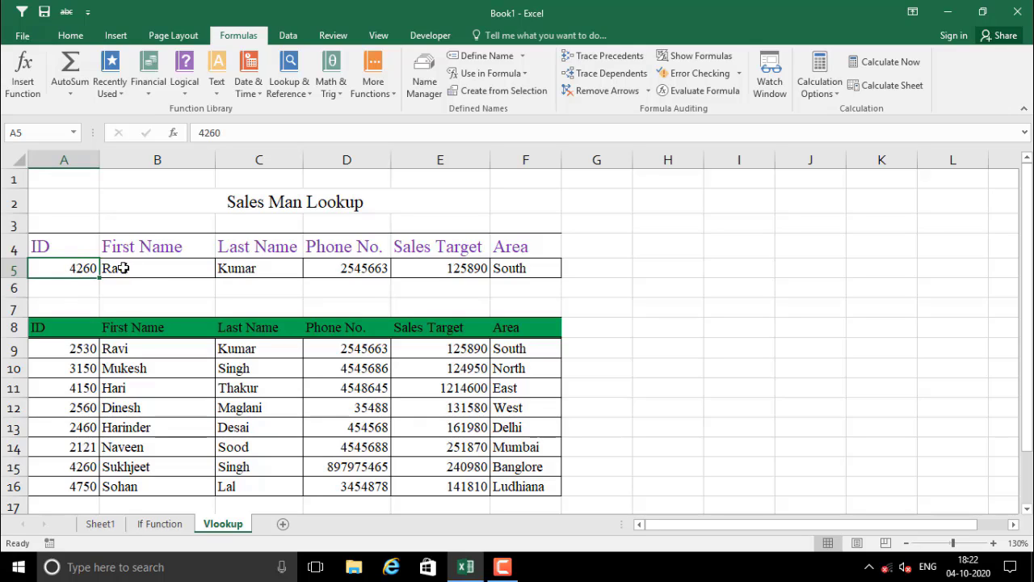
drag(138, 265, 524, 268)
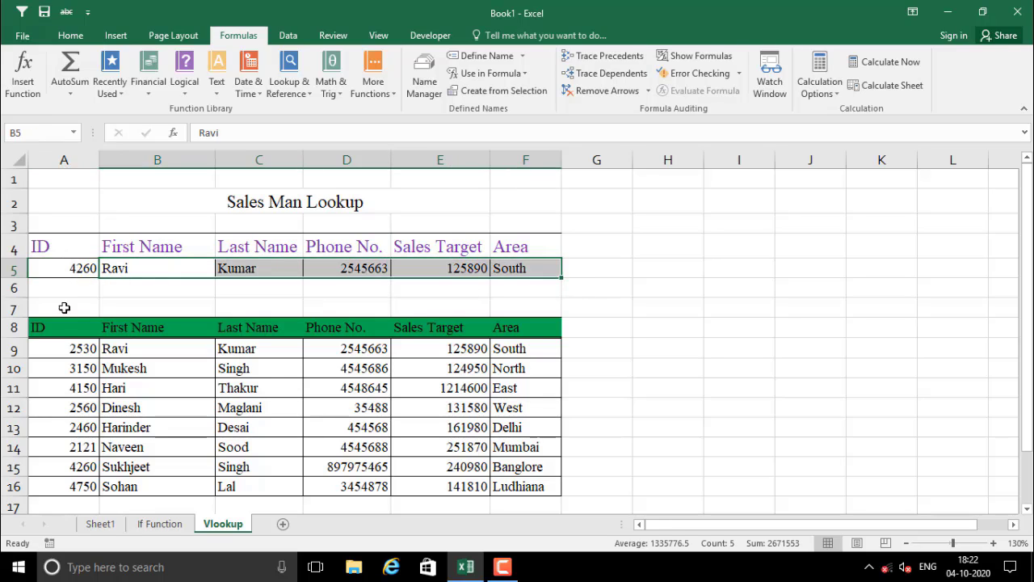
click(67, 267)
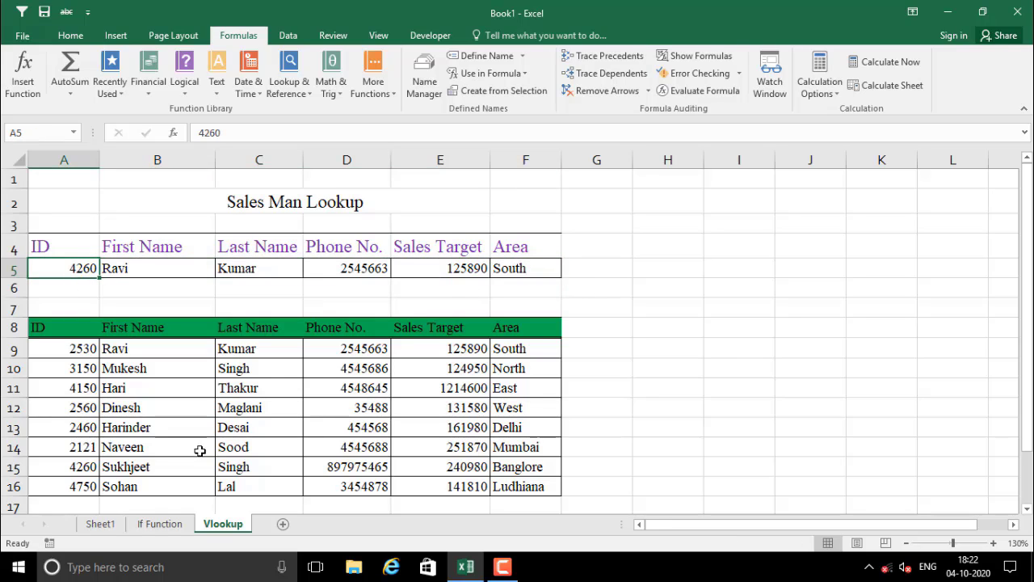
click(111, 469)
drag(81, 466, 506, 463)
drag(73, 269, 517, 273)
click(232, 300)
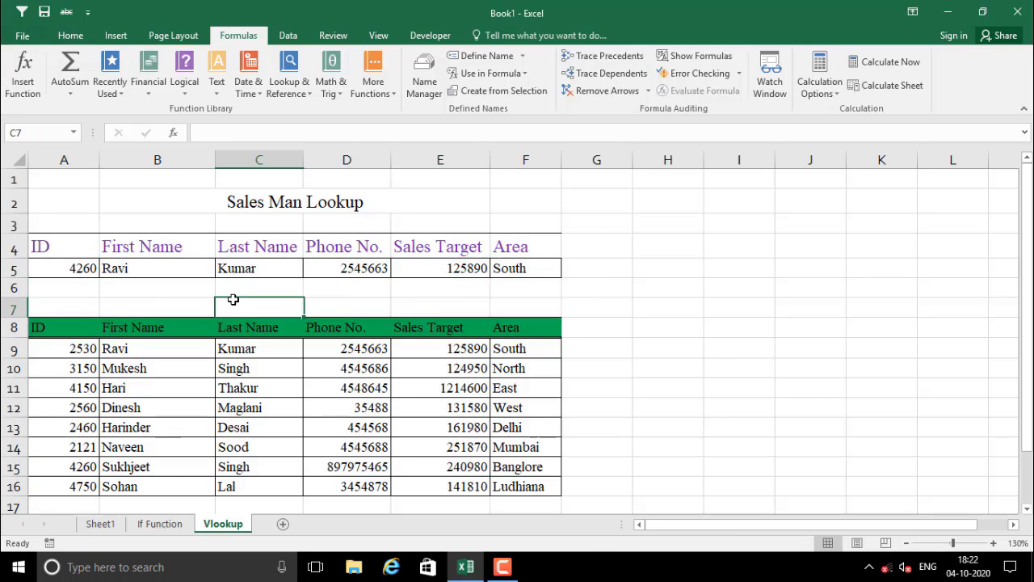
Step: Clear the contents of B5:F5, keeping the lookup ID in A5
click(58, 270)
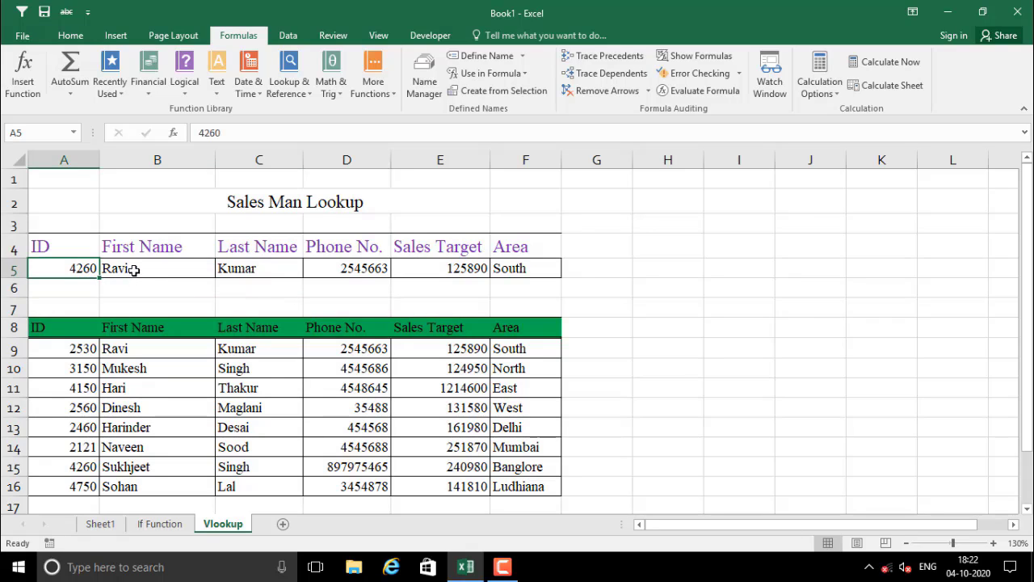
click(135, 271)
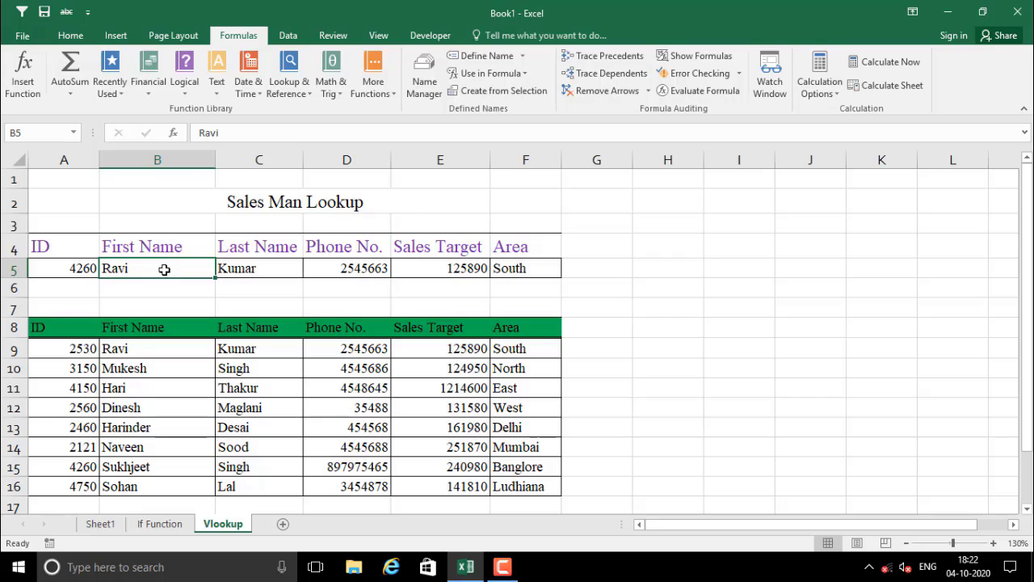
click(225, 272)
click(166, 272)
drag(194, 272, 501, 268)
key(Delete)
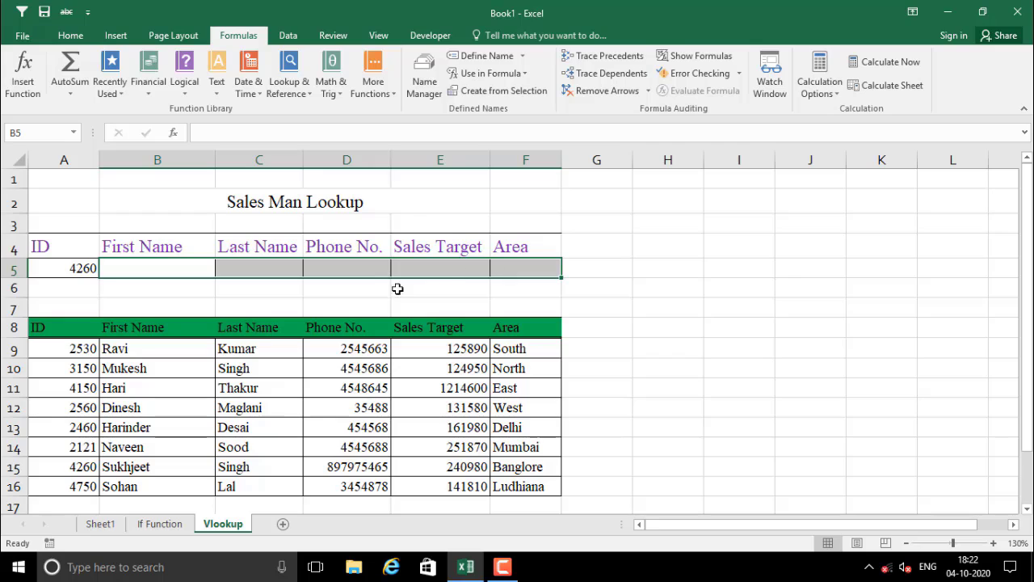
click(213, 306)
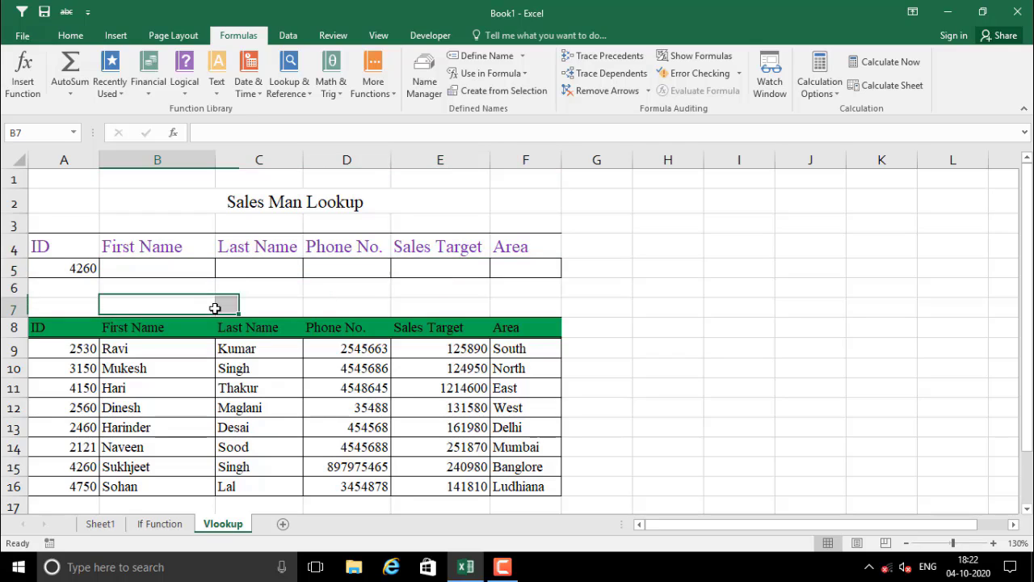
Step: Insert a VLOOKUP function in B5 with A5 as its lookup value
click(181, 267)
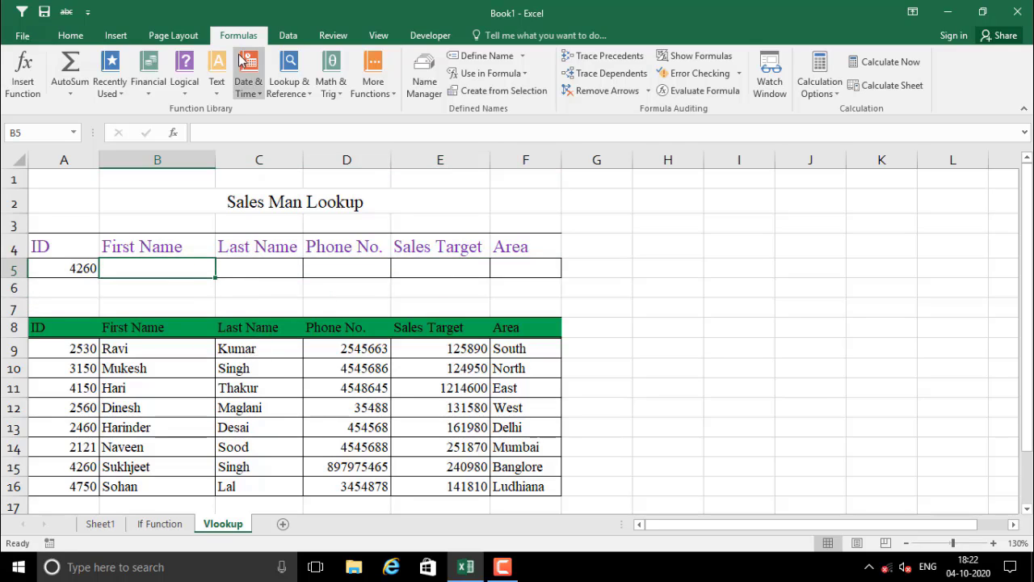
click(22, 91)
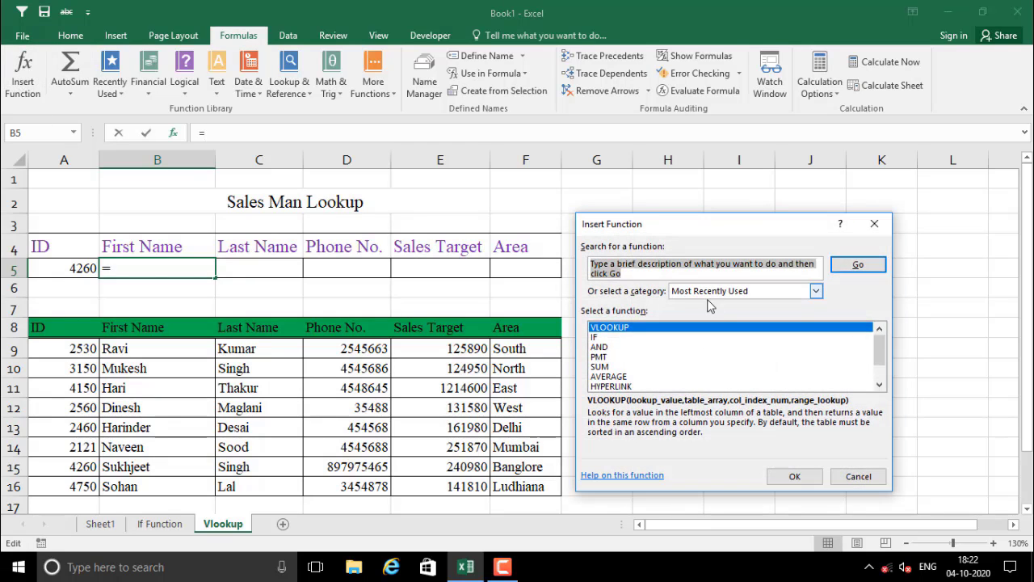
key(Escape)
click(22, 84)
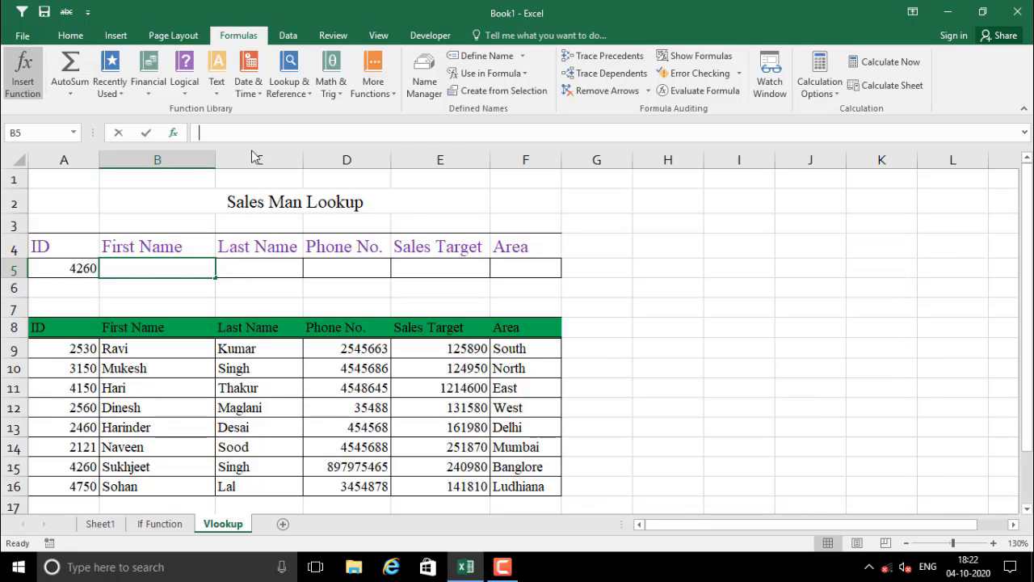
click(602, 337)
click(638, 328)
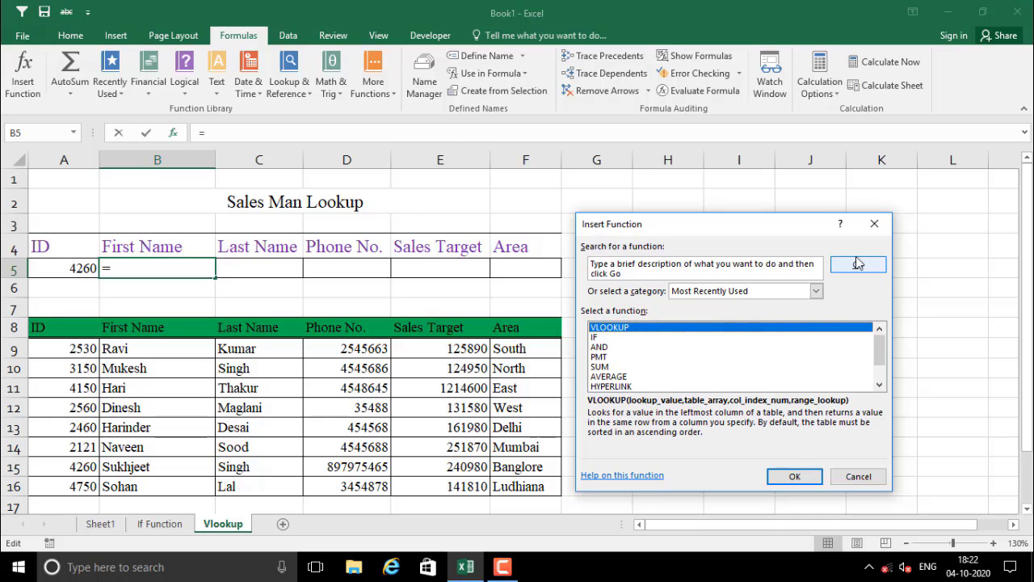
click(795, 477)
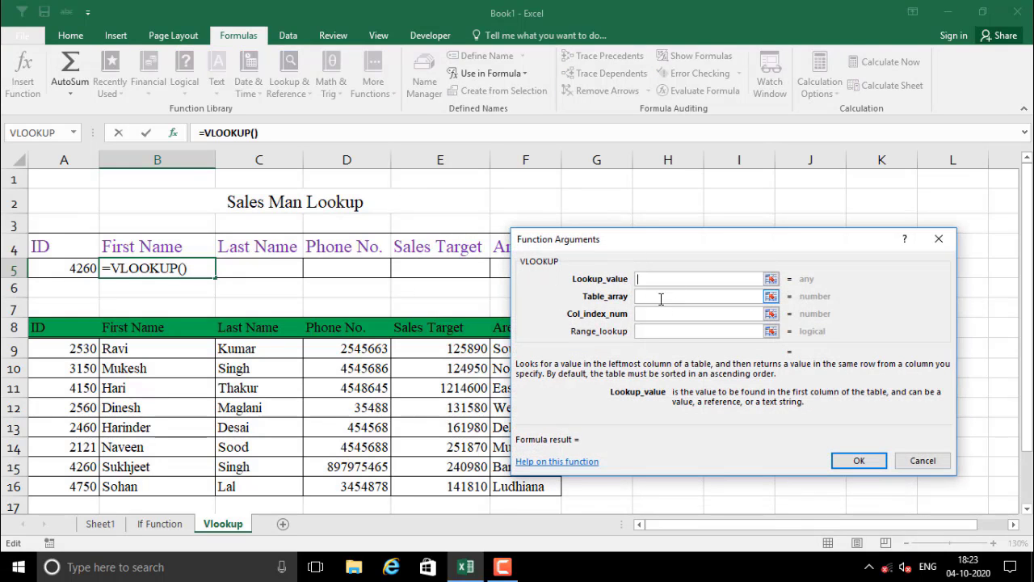
click(771, 278)
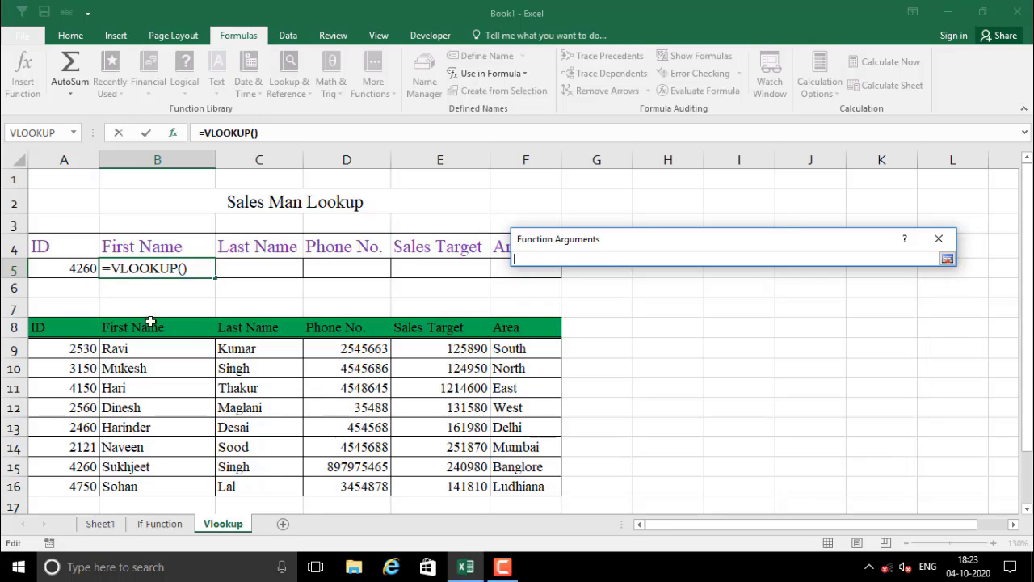
click(80, 278)
key(Return)
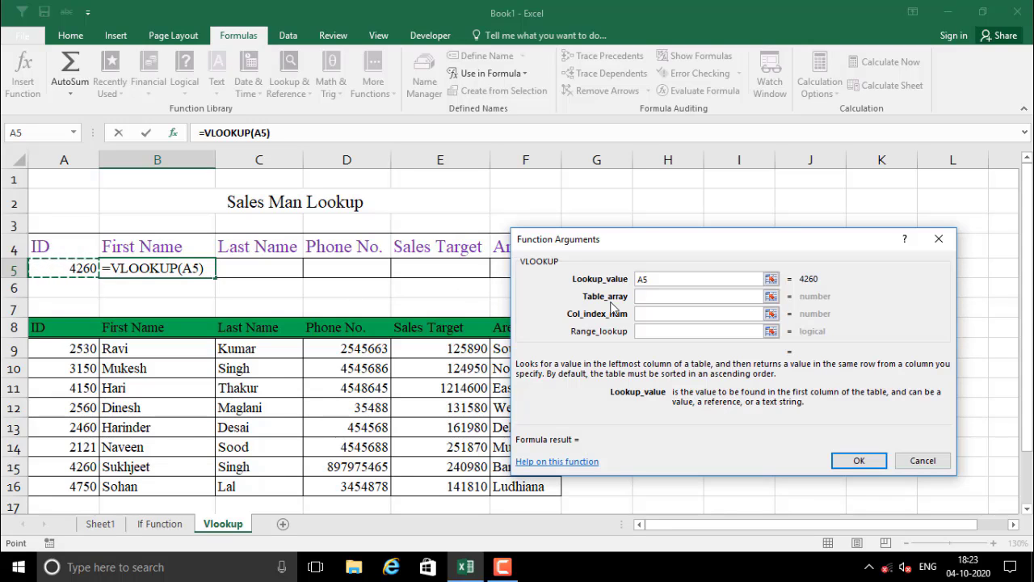
Step: Set the VLOOKUP table array to the range A8:F17
click(771, 295)
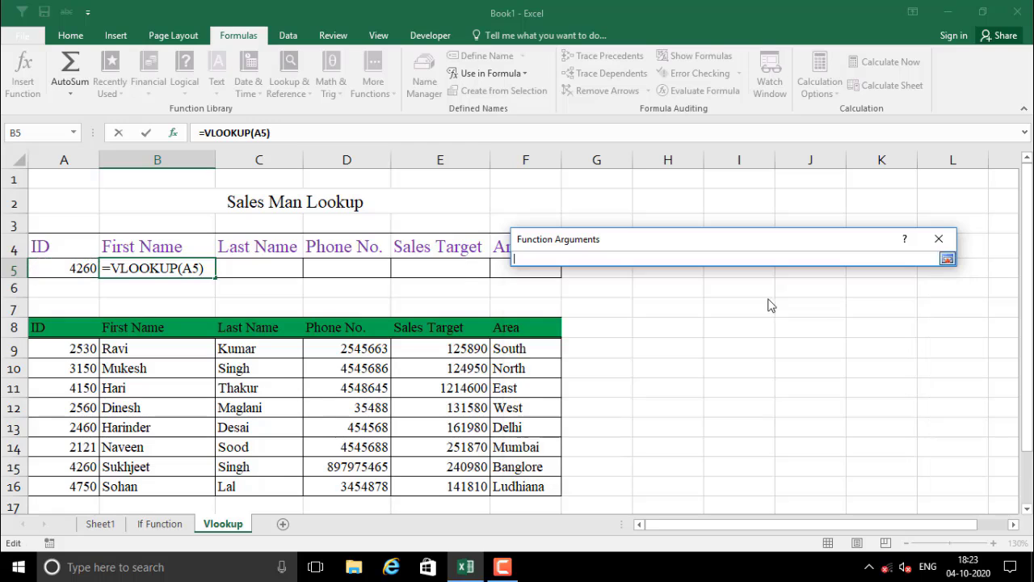
drag(65, 338, 525, 508)
key(Return)
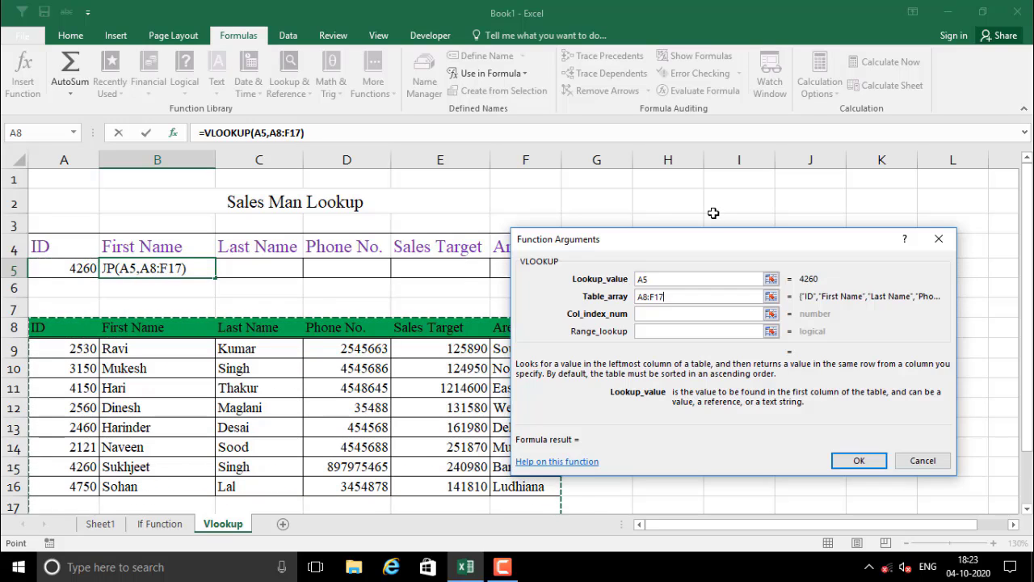
Step: Set the column index to 2 and the range lookup to 0, and enter the formula in B5
click(637, 318)
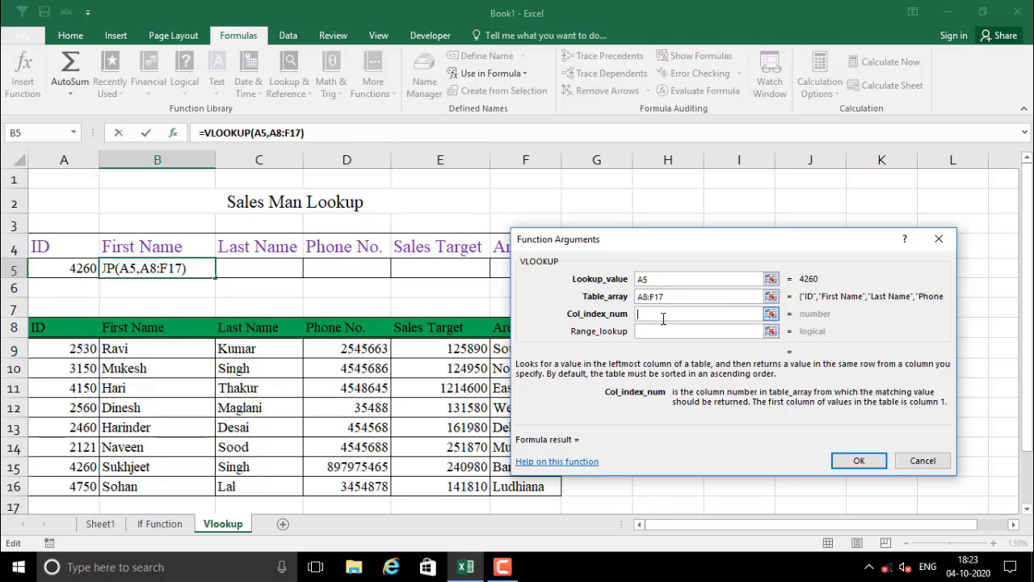
text(3)
key(BackSpace)
text(2)
click(670, 334)
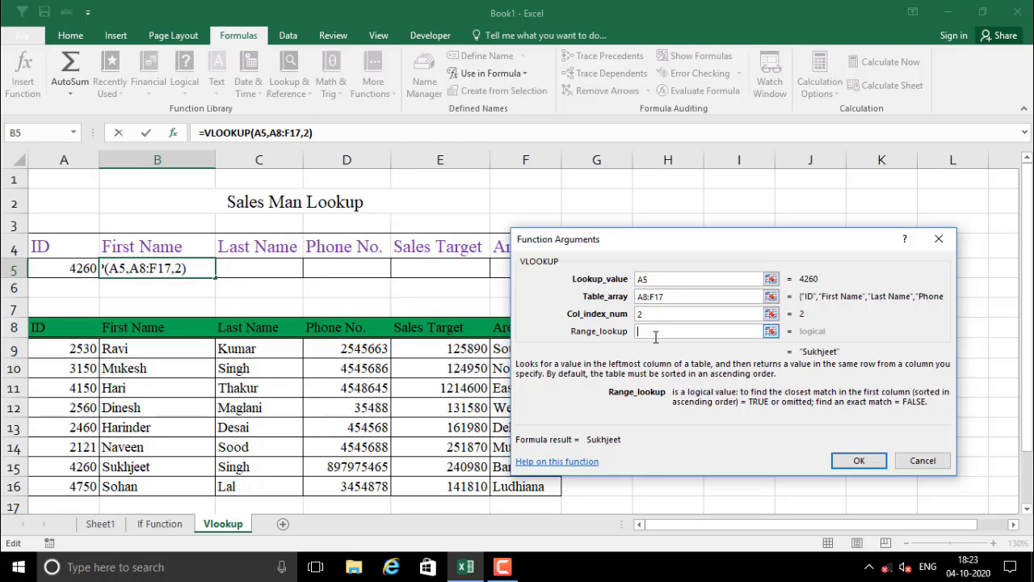
text(0)
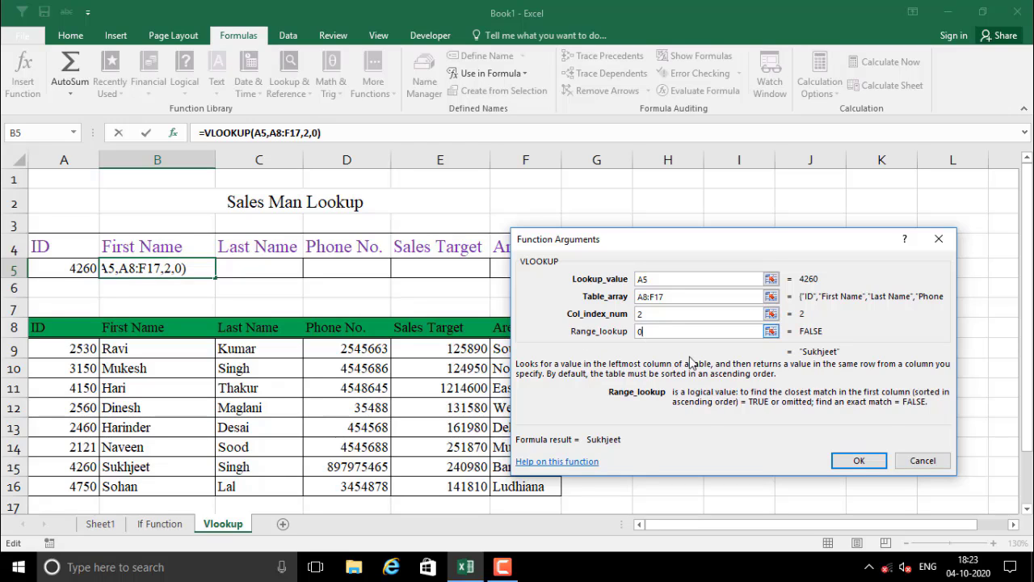
click(860, 461)
click(380, 415)
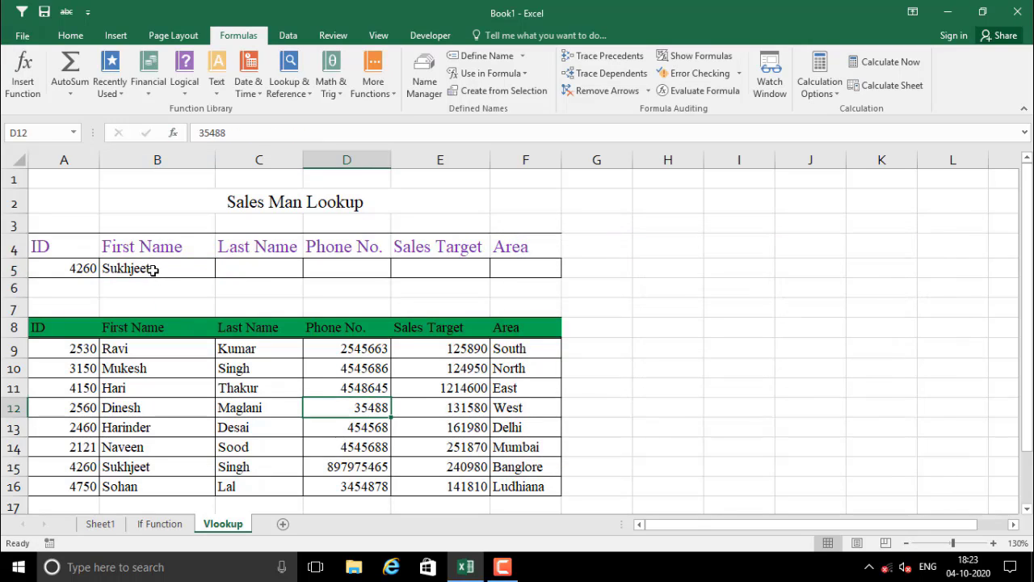
click(153, 270)
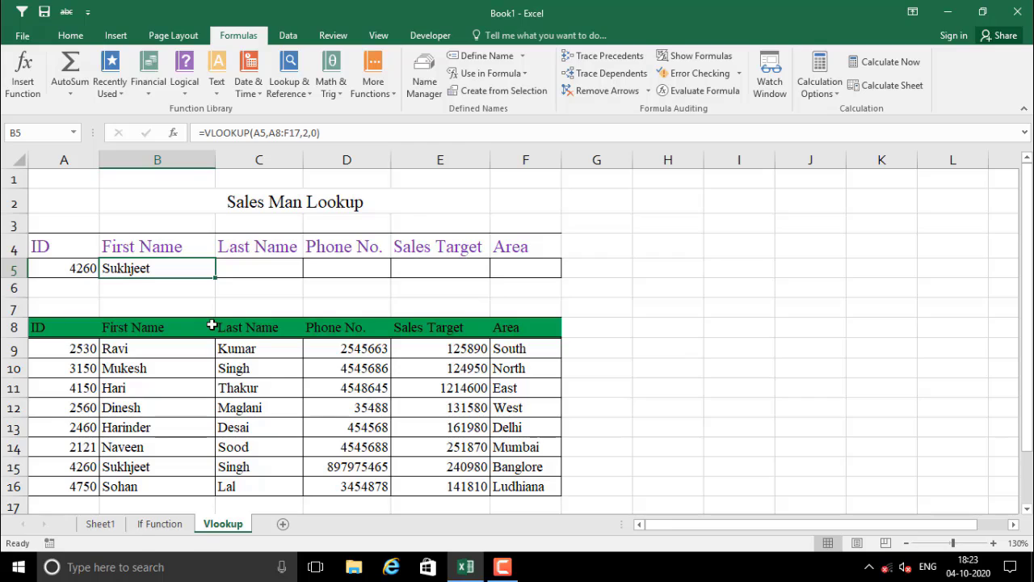
key(ctrl+c)
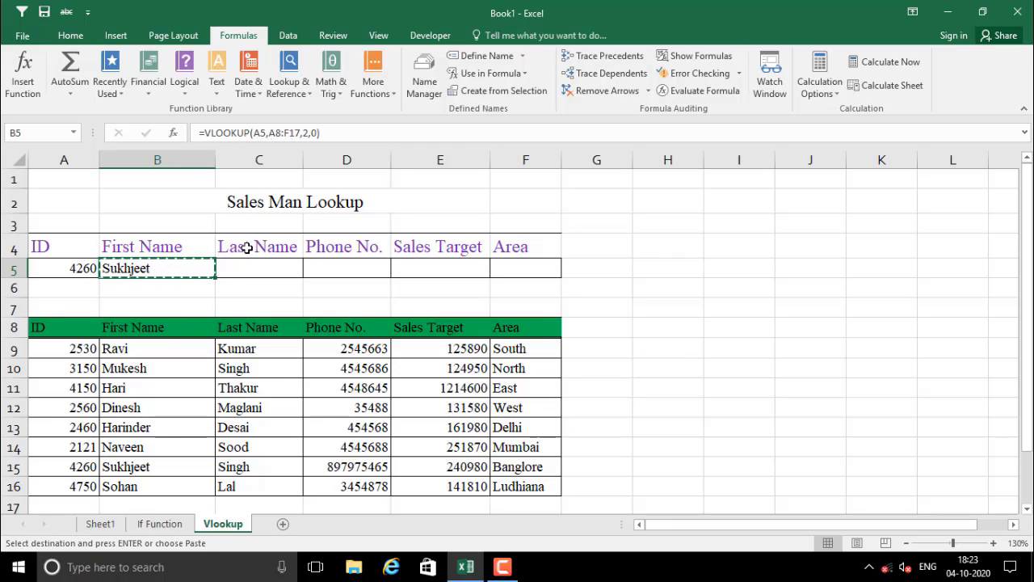
click(323, 296)
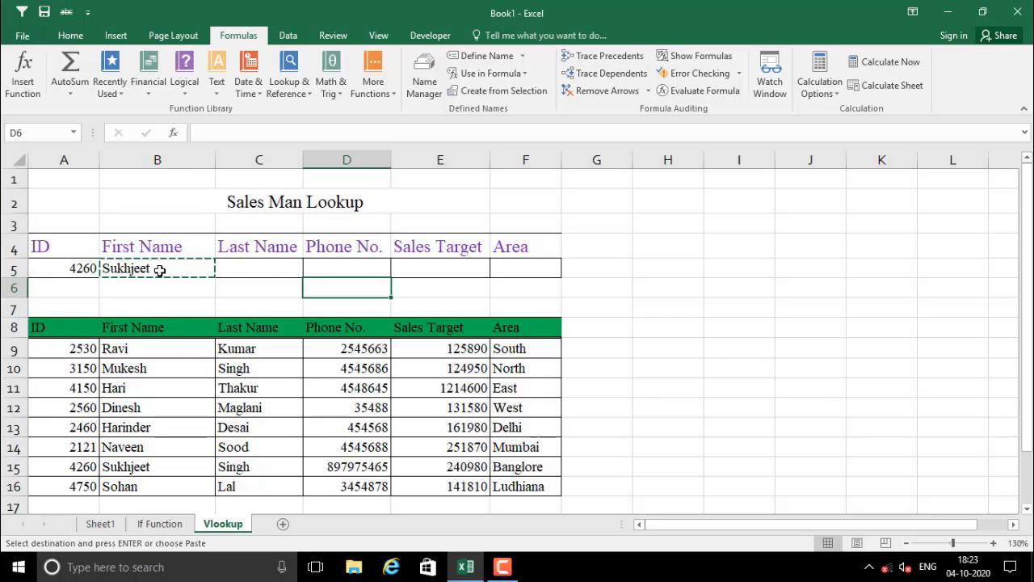
click(159, 271)
key(Escape)
click(146, 293)
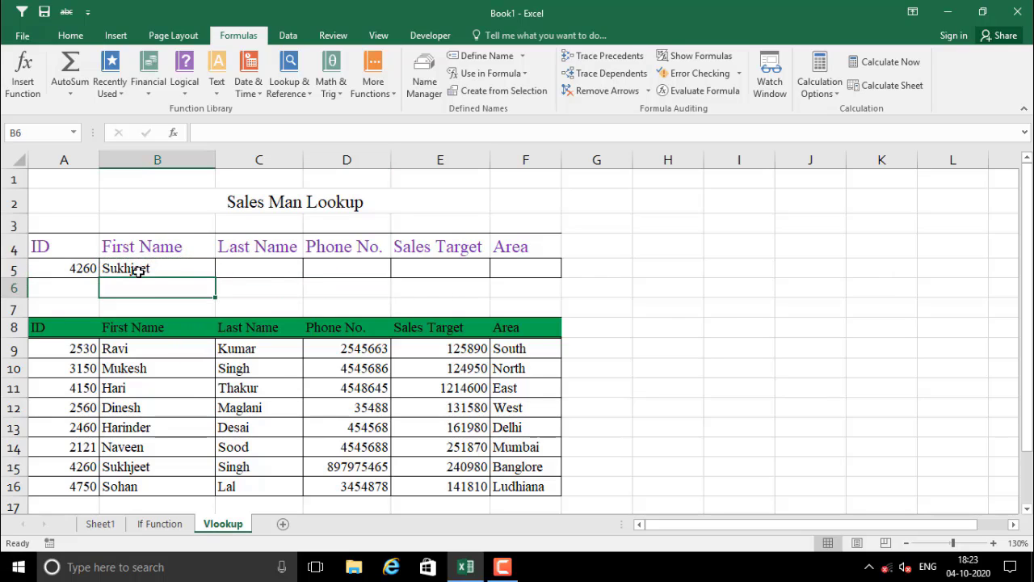
Step: Make the references in B5's VLOOKUP absolute, with lookup value $A$5 and table array $A$8:$F$17
click(139, 270)
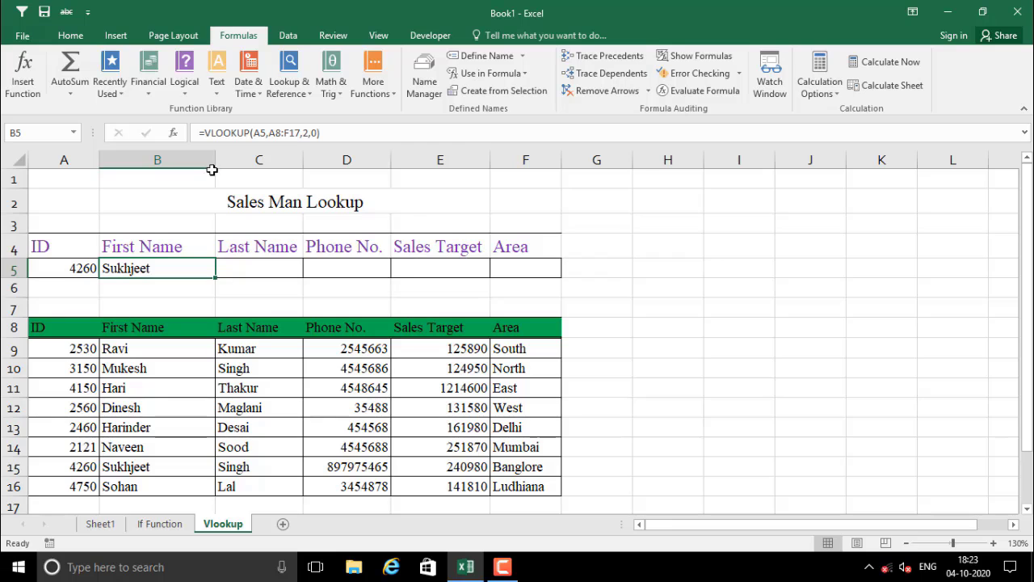
click(173, 133)
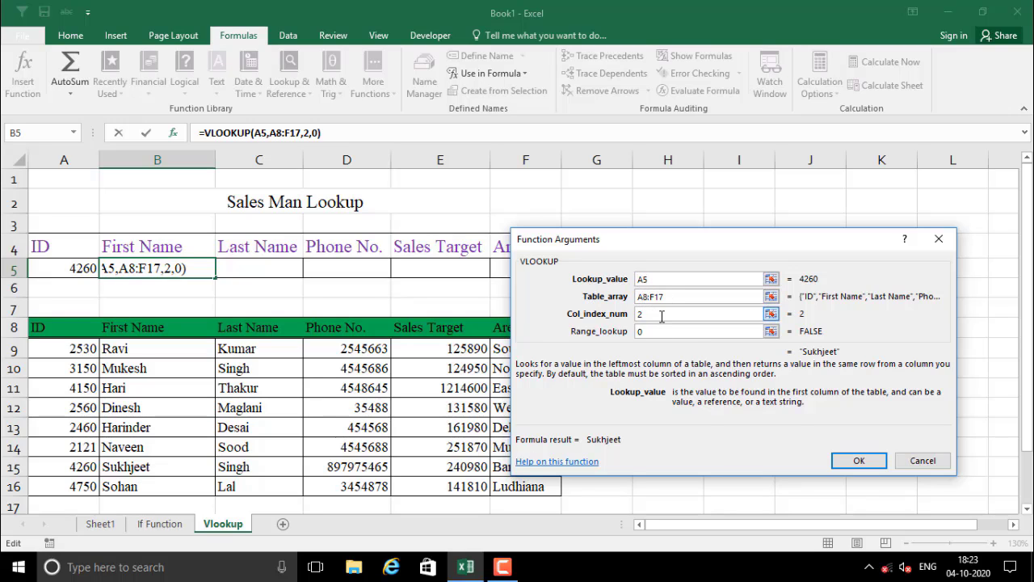
key(F4)
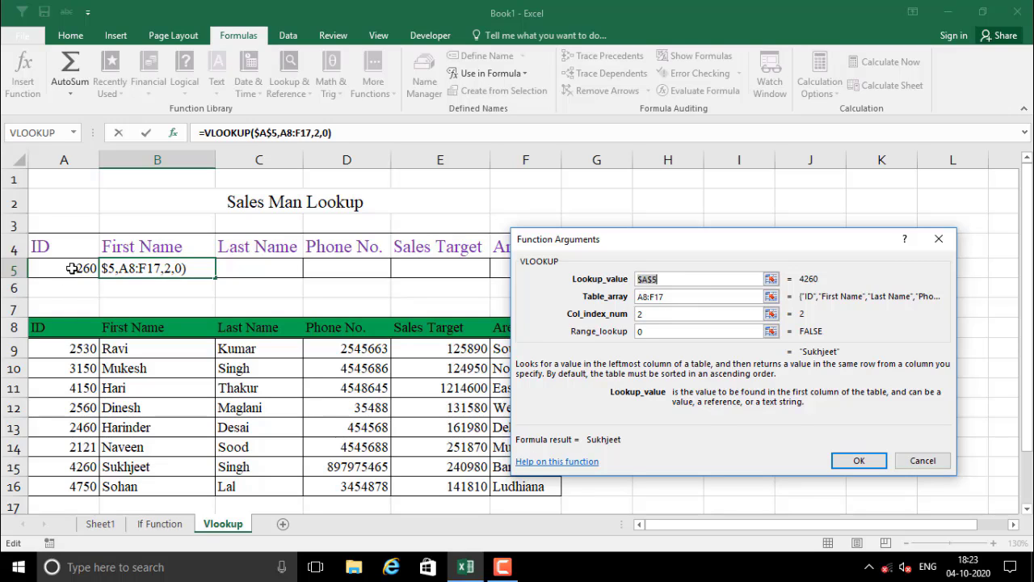
click(641, 297)
key(F4)
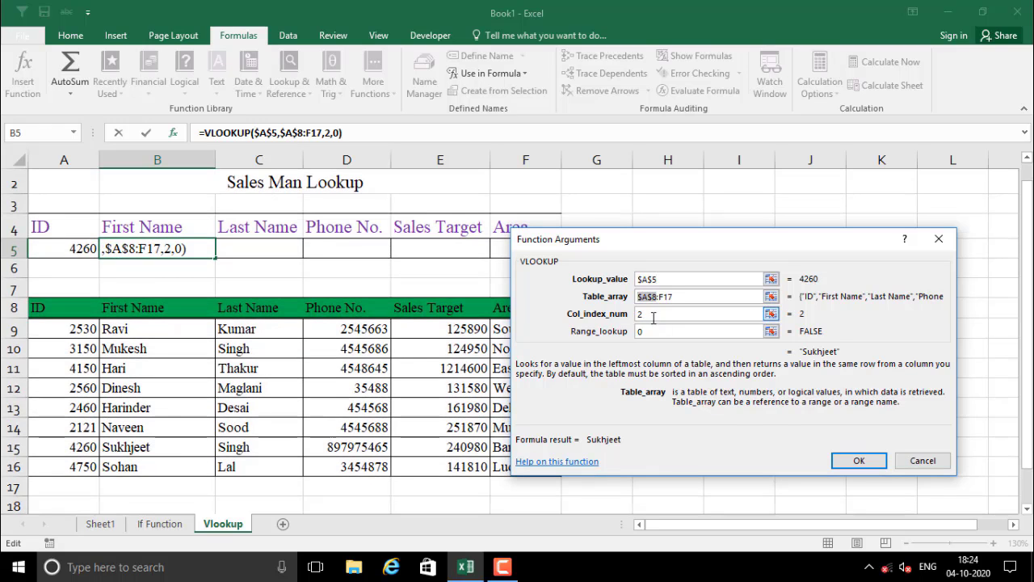
click(660, 297)
key(F4)
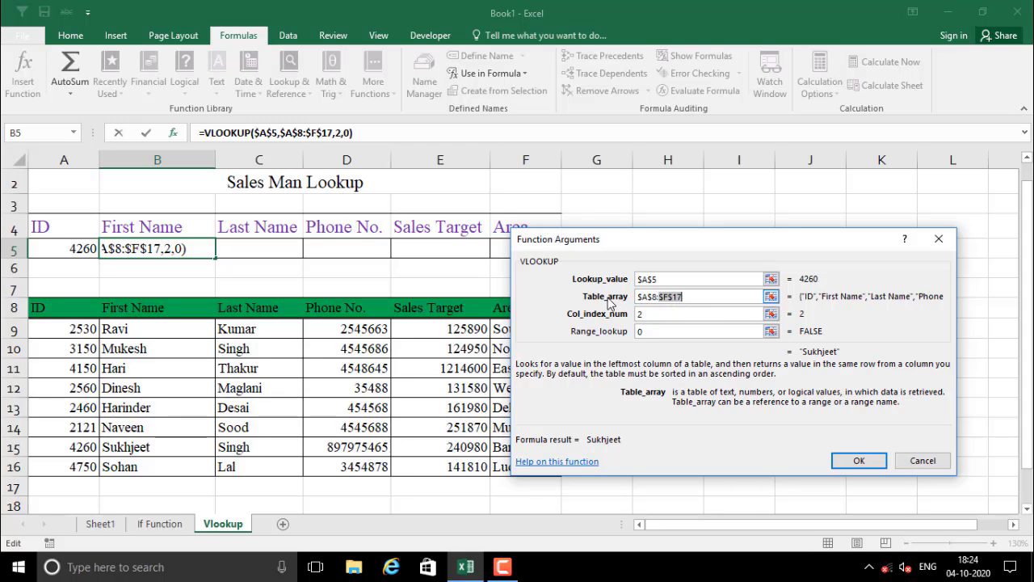
click(860, 461)
Step: Copy the VLOOKUP formula from B5 into C5:F5
click(291, 273)
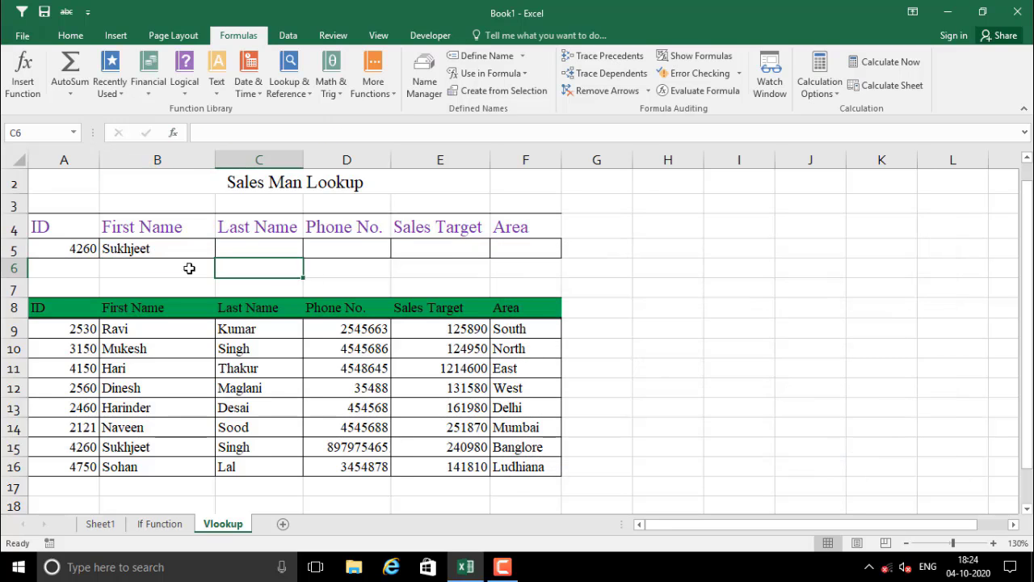
click(165, 255)
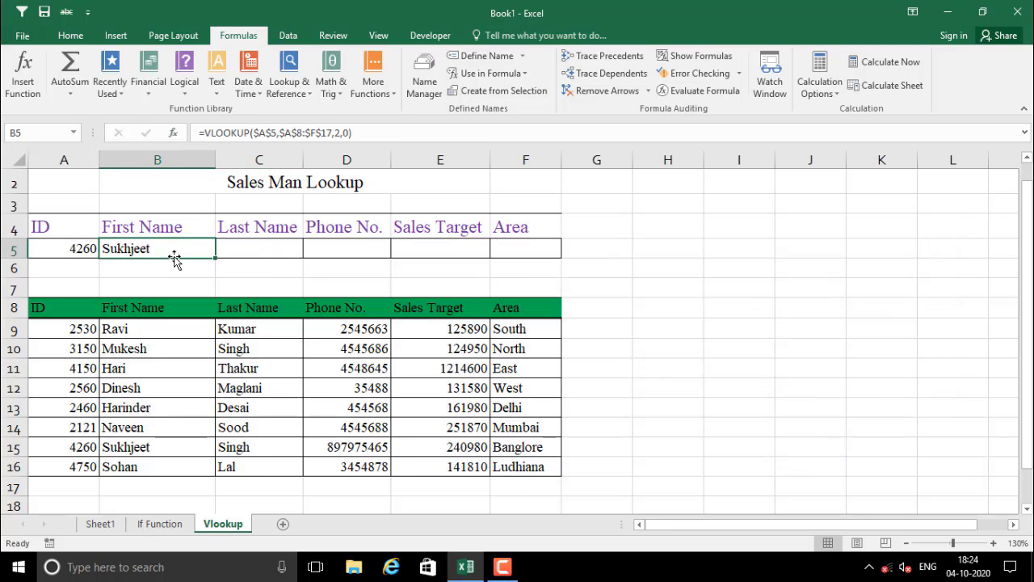
key(ctrl+c)
drag(268, 245, 510, 253)
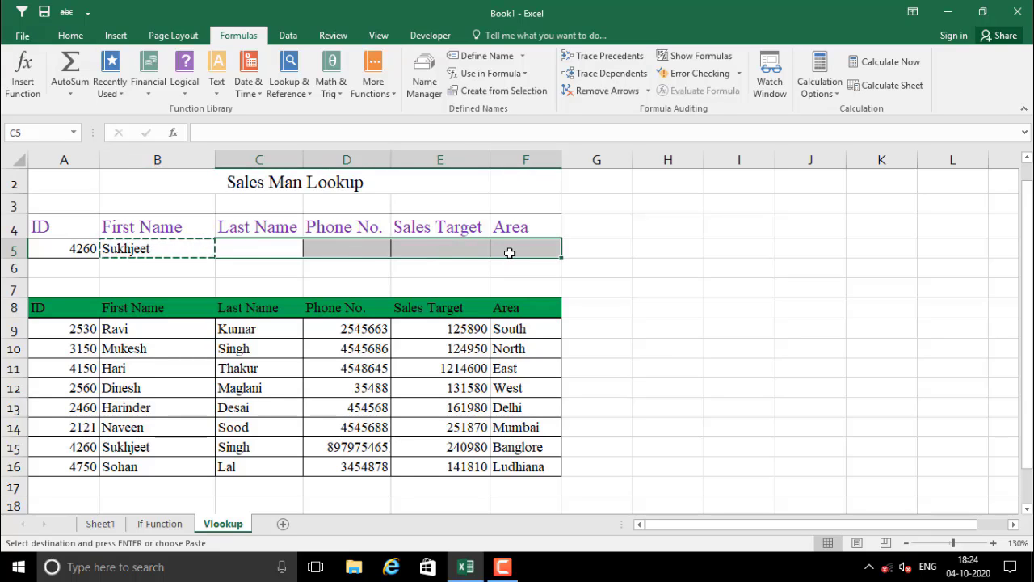
key(ctrl+v)
click(375, 273)
Step: Inspect the copied formulas in C5:F5 and count off the column headings in row 4 for their column indexes
click(252, 253)
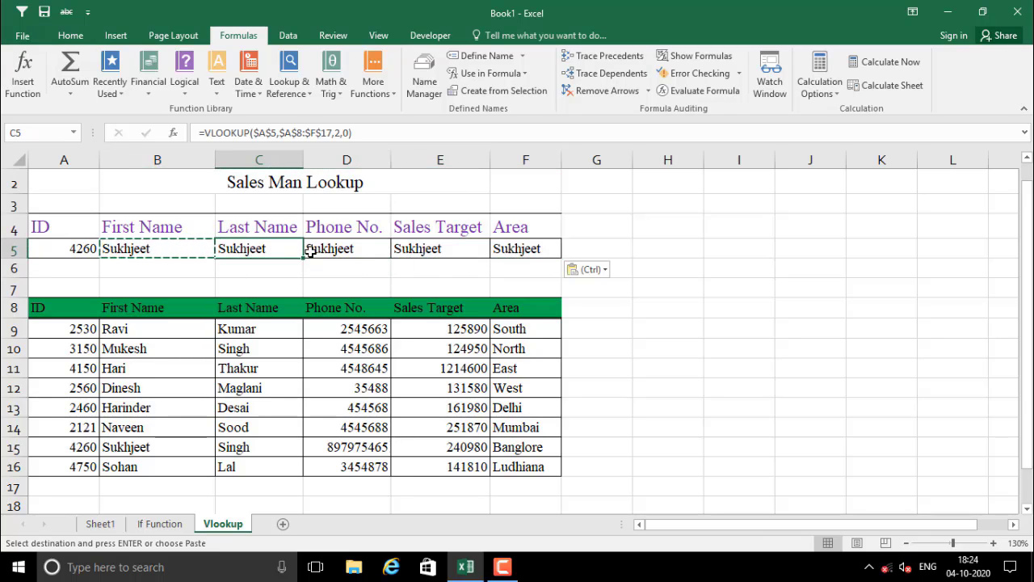
click(311, 252)
click(404, 248)
click(503, 248)
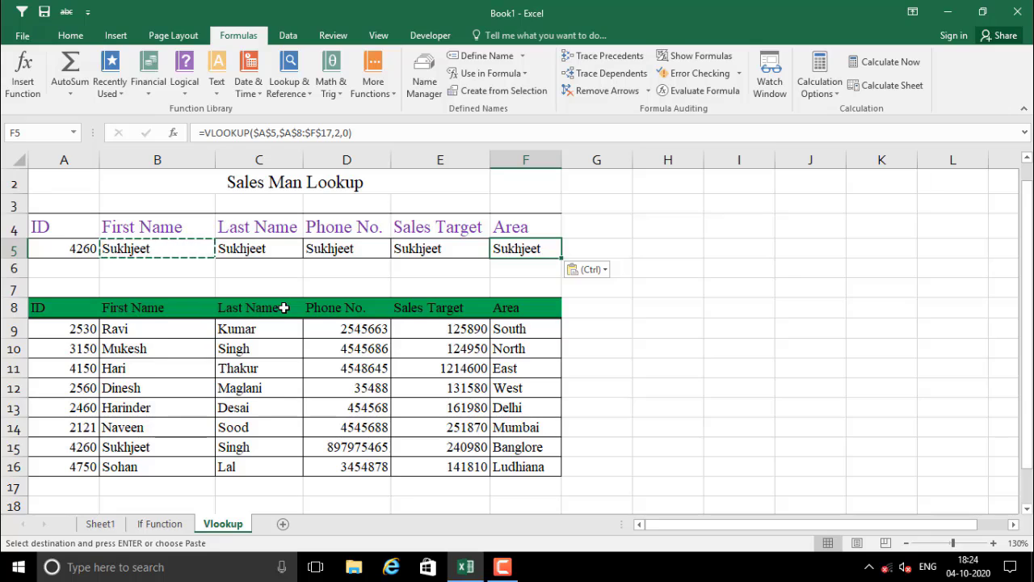
key(Escape)
click(256, 250)
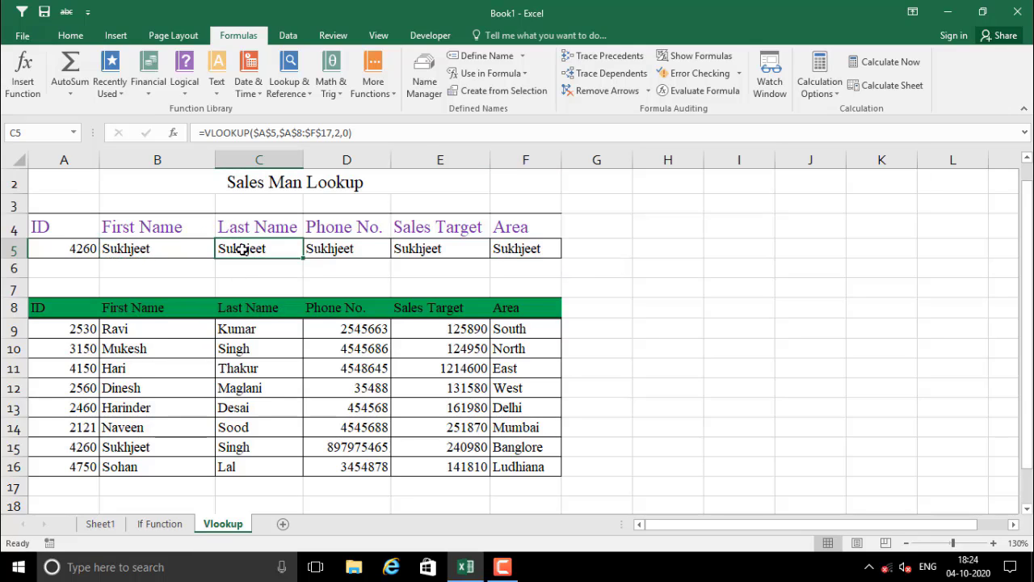
click(55, 222)
click(161, 232)
click(276, 232)
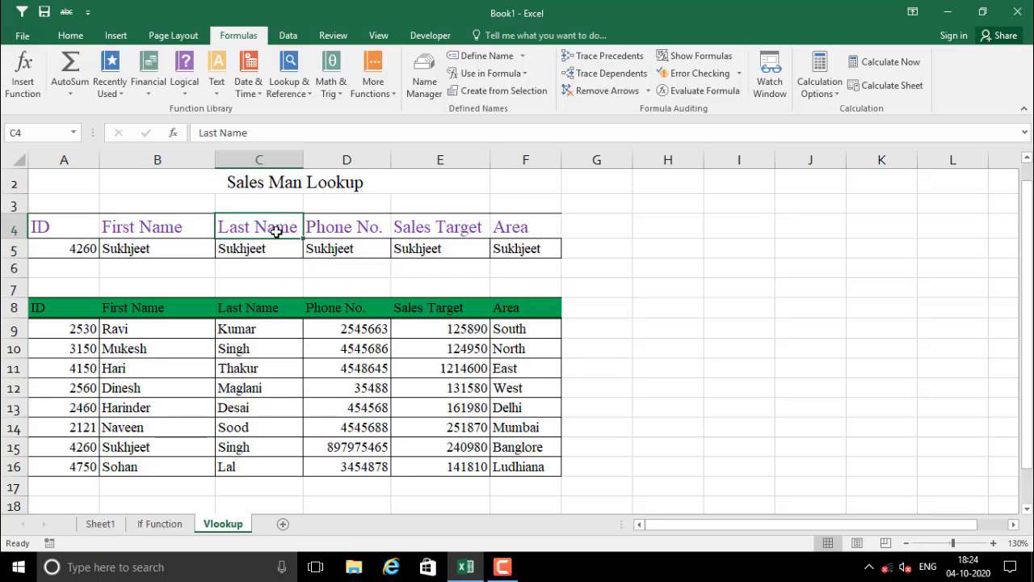
click(355, 234)
click(438, 228)
click(522, 236)
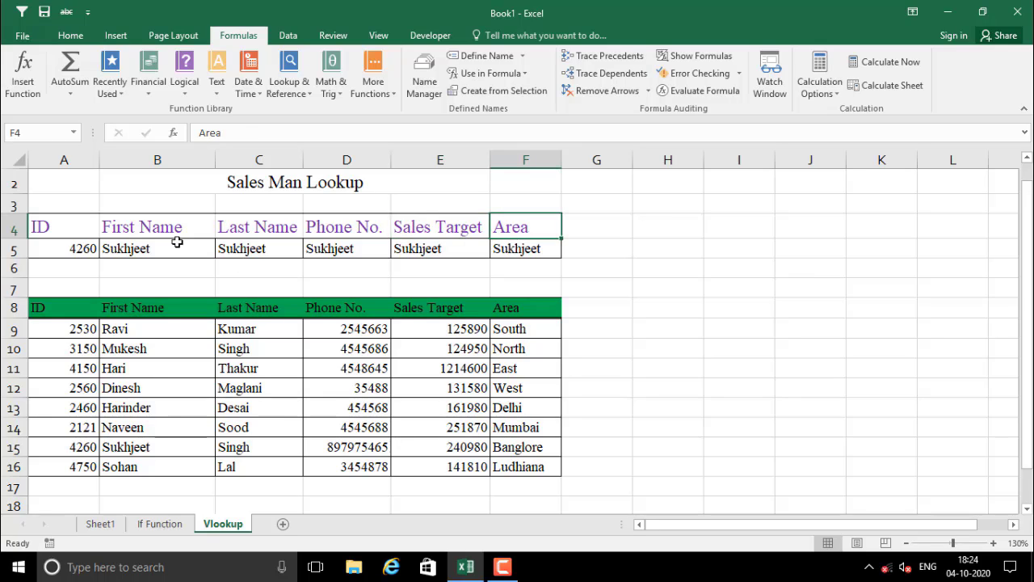
Step: Set the column index of the Last Name VLOOKUP in C5 to 3
click(248, 250)
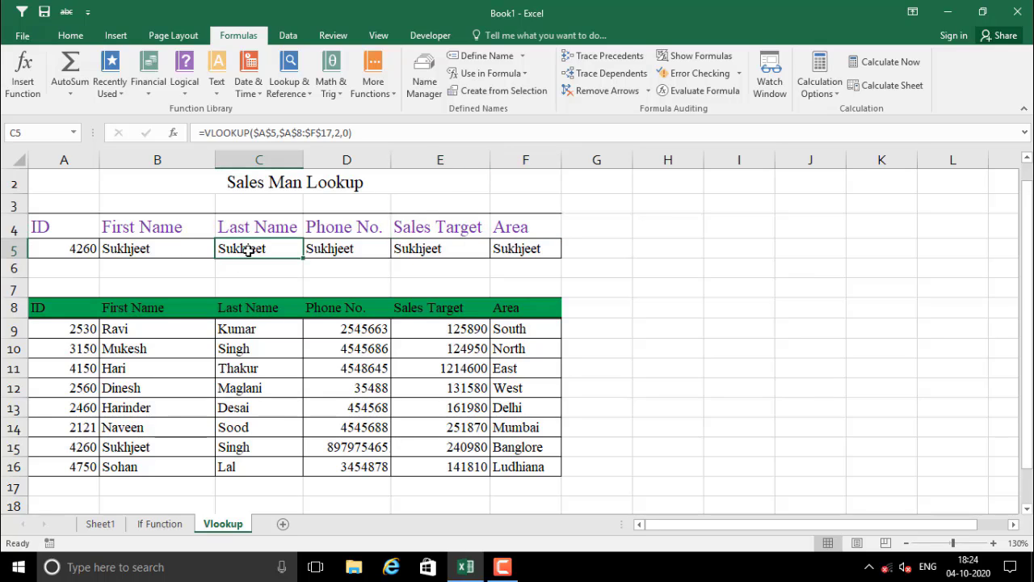
click(173, 133)
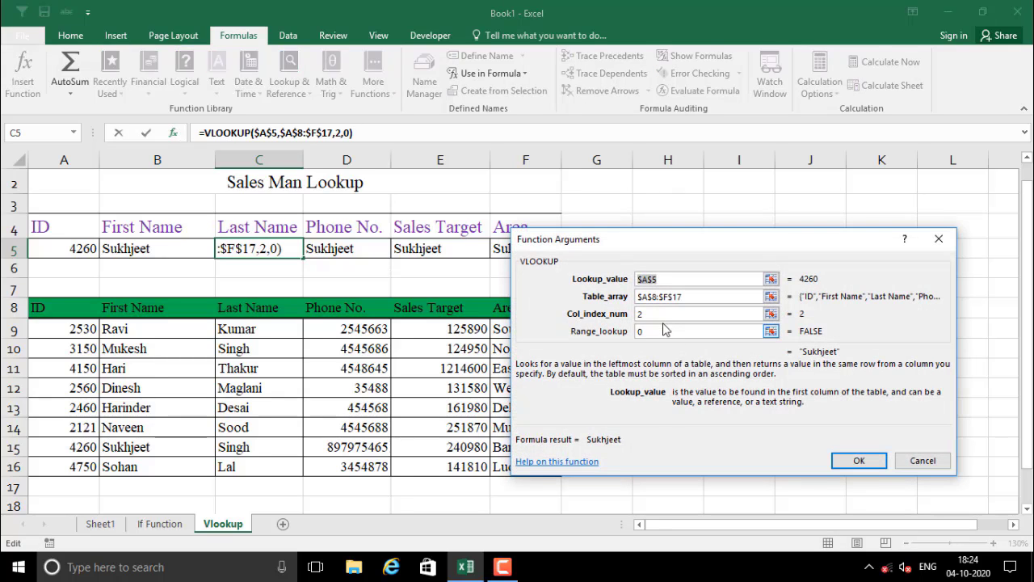
click(659, 316)
key(BackSpace)
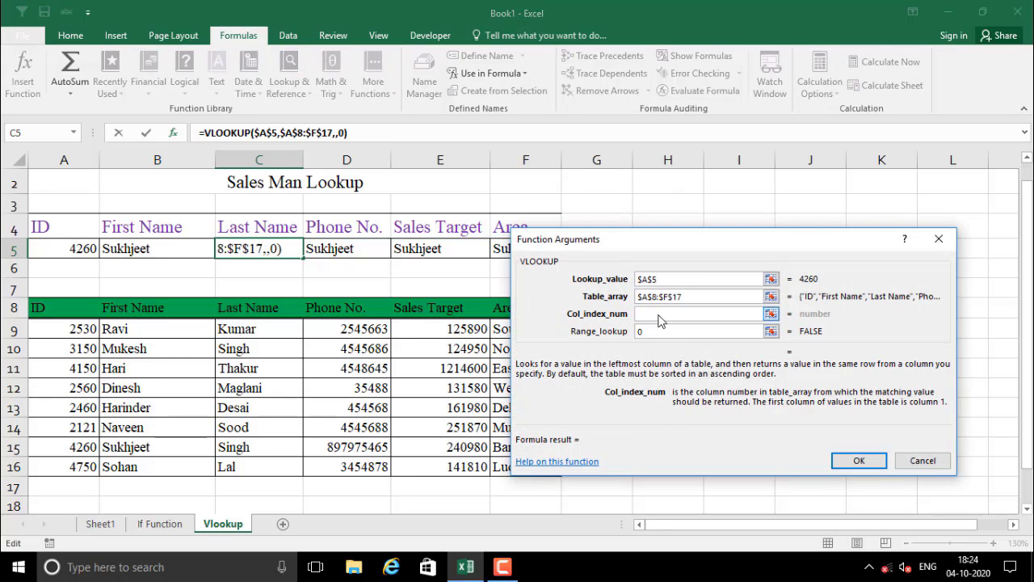
text(3)
key(Return)
Step: Set the column index of the Phone No. VLOOKUP in D5 to 4
click(347, 250)
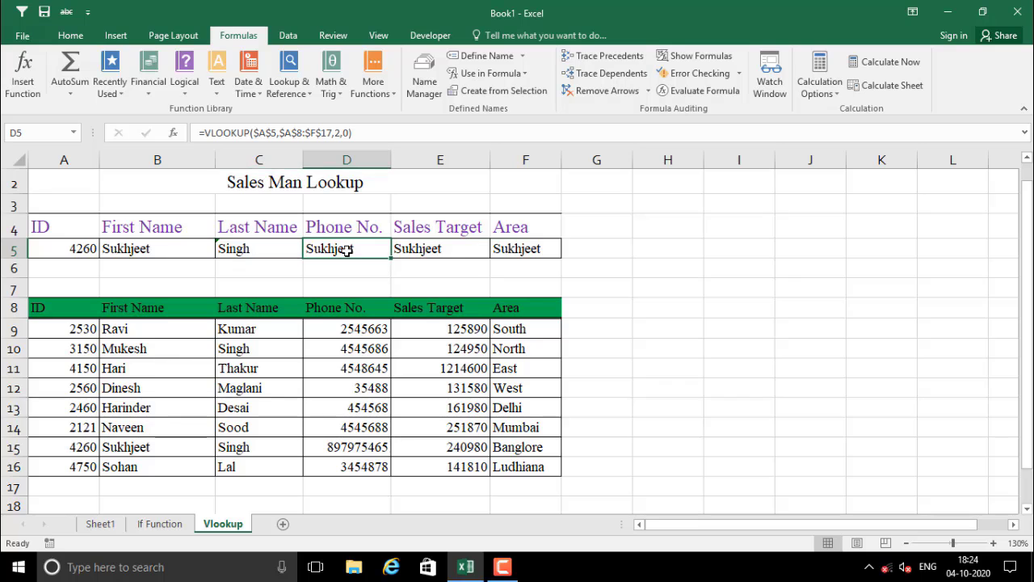
click(173, 132)
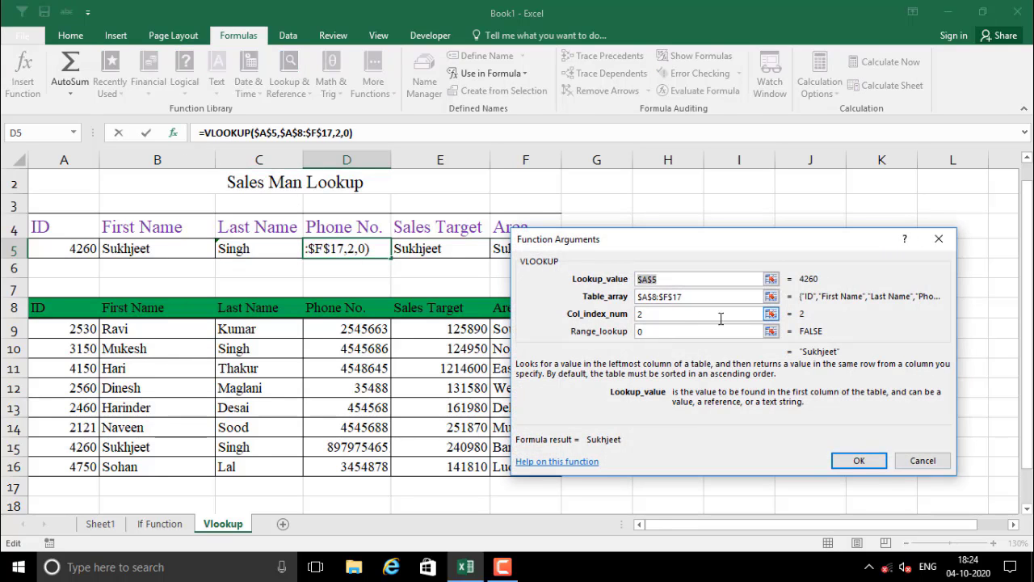
click(654, 318)
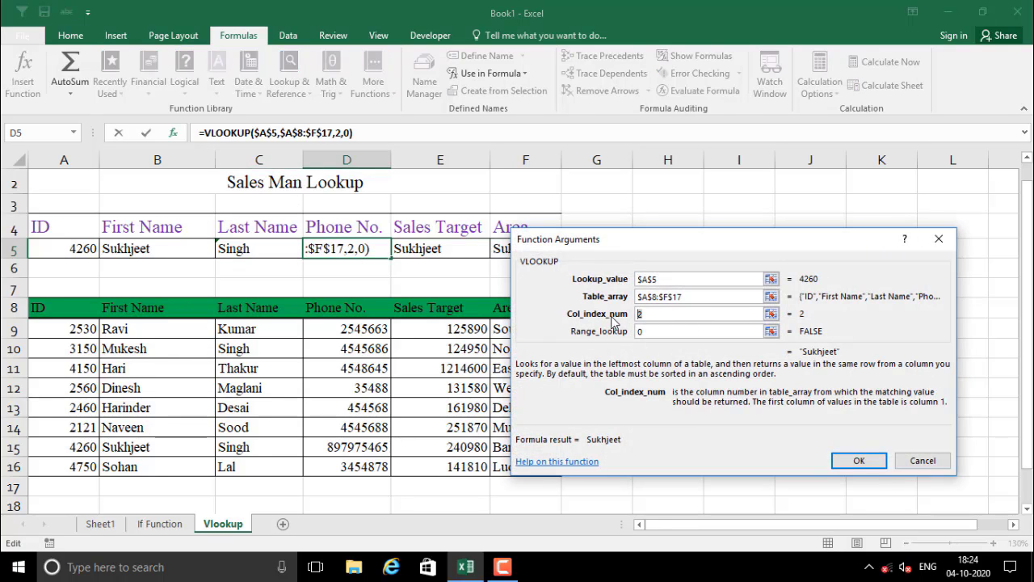
key(BackSpace)
text(4)
key(Return)
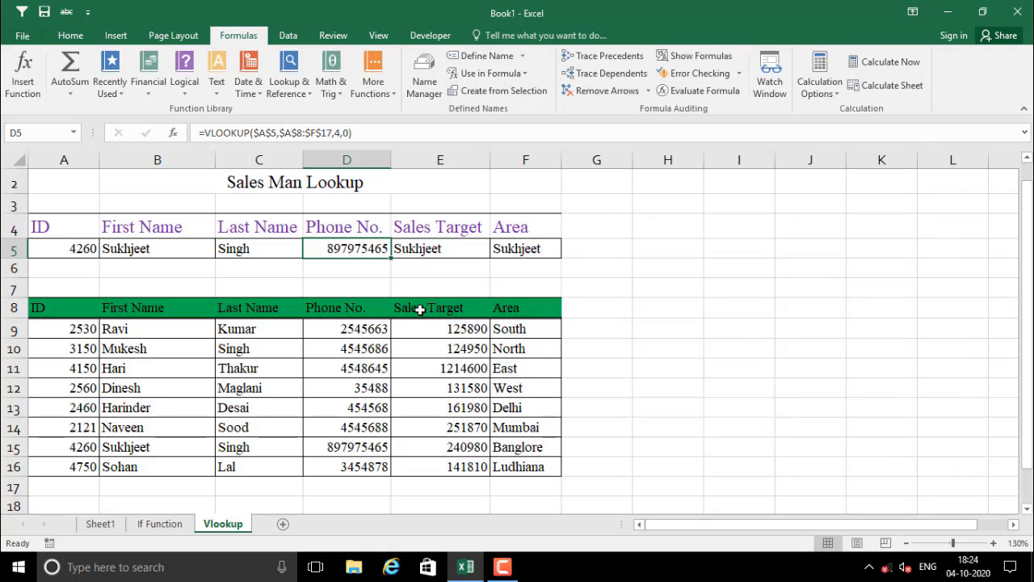
Step: Set the column index of the Sales Target VLOOKUP in E5 to 5
click(426, 250)
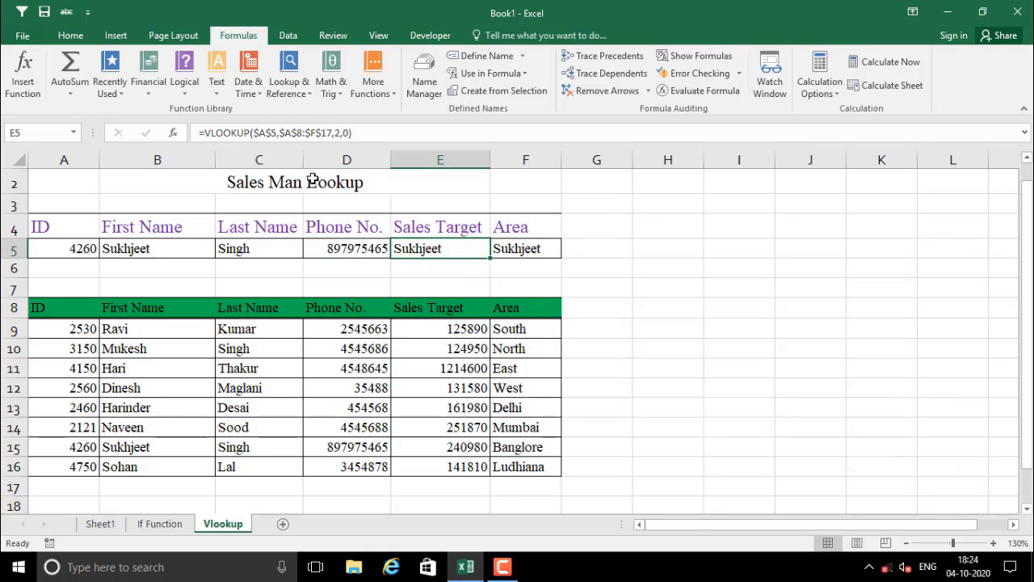
click(174, 134)
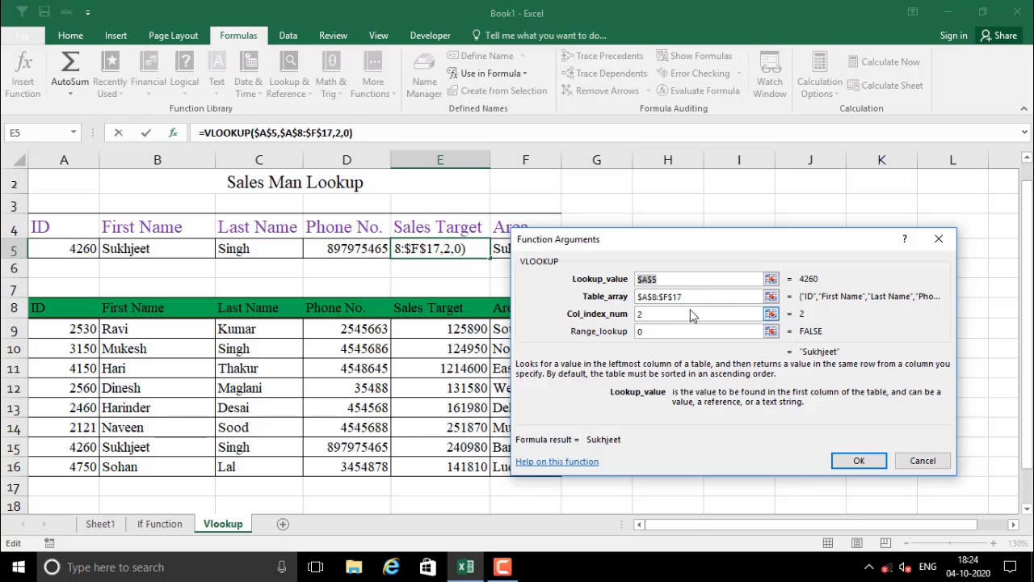
click(659, 320)
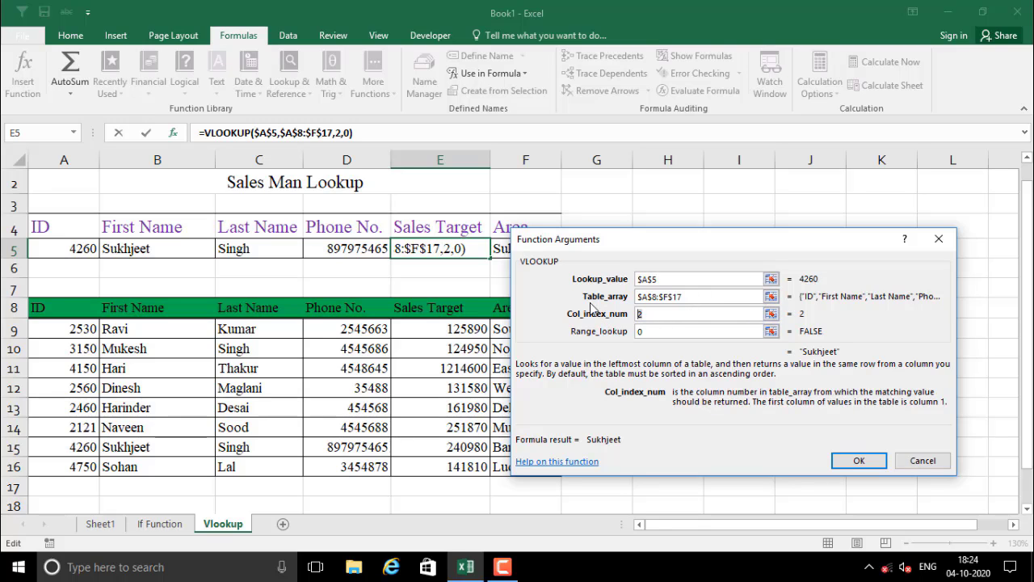
text(5)
key(Return)
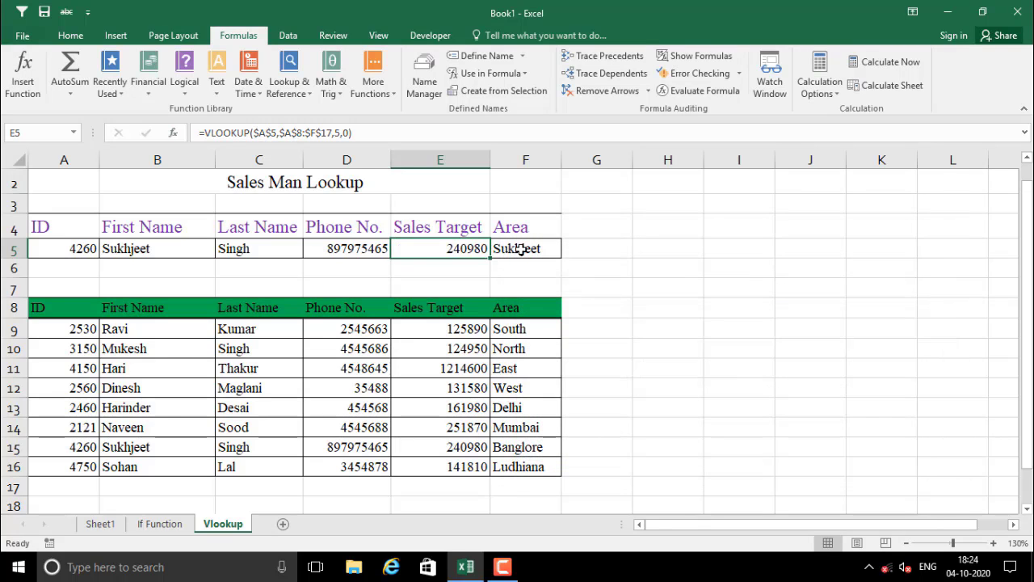
Step: Set the column index of the Area VLOOKUP in F5 to 6 and check the lookup row against the record in row 15
click(522, 249)
double_click(522, 249)
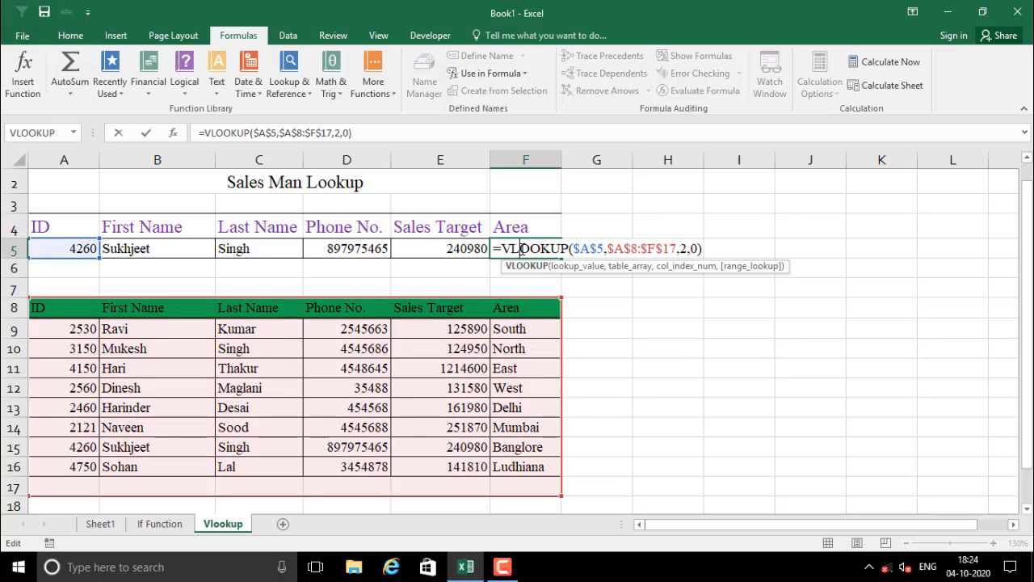
click(682, 250)
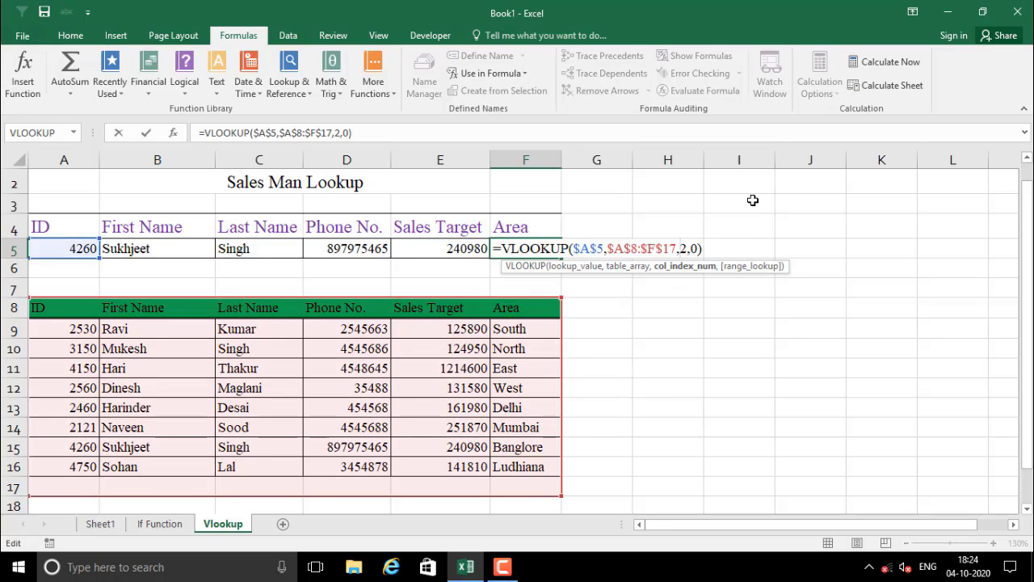
key(Delete)
text(6)
key(Return)
click(649, 261)
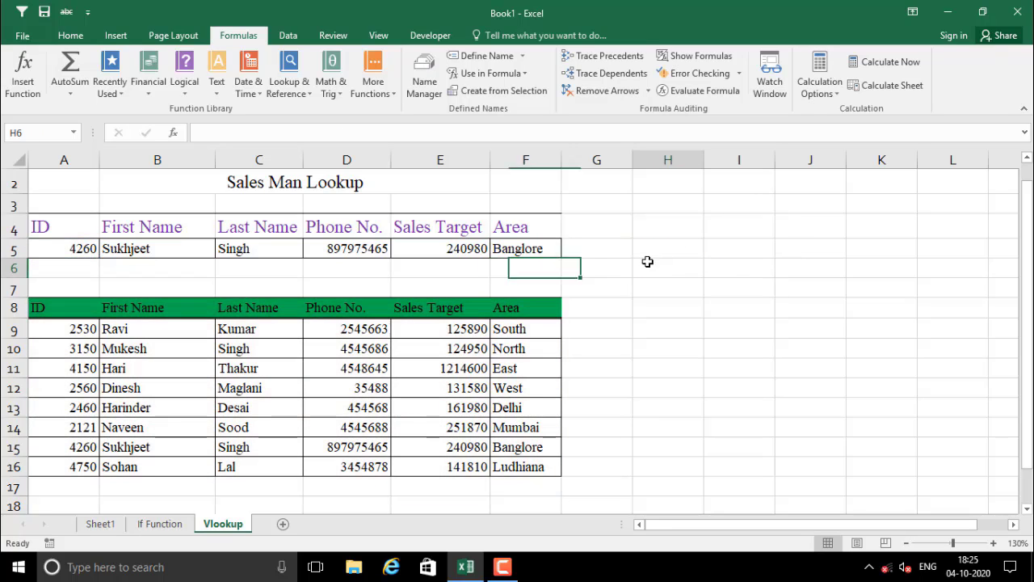
click(530, 251)
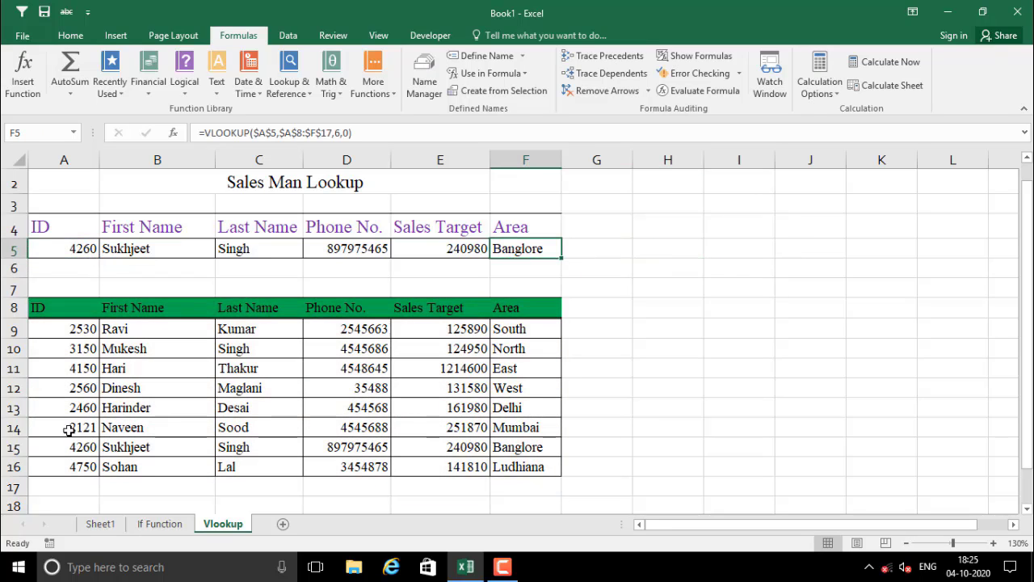
drag(81, 452, 510, 457)
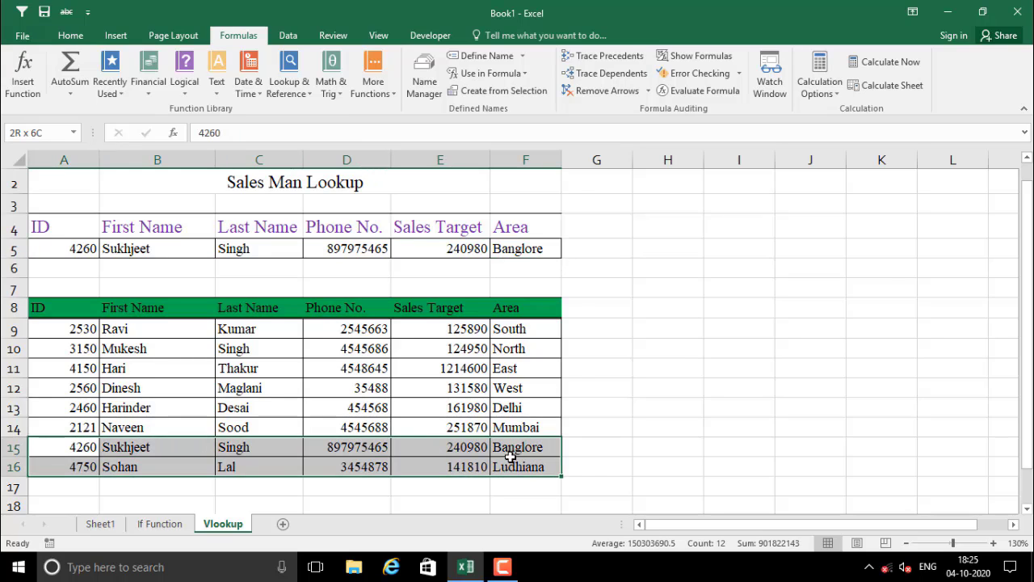
Step: Enter the salesman ID from A10 as the lookup ID in A5 and compare the returned details with row 10
click(77, 248)
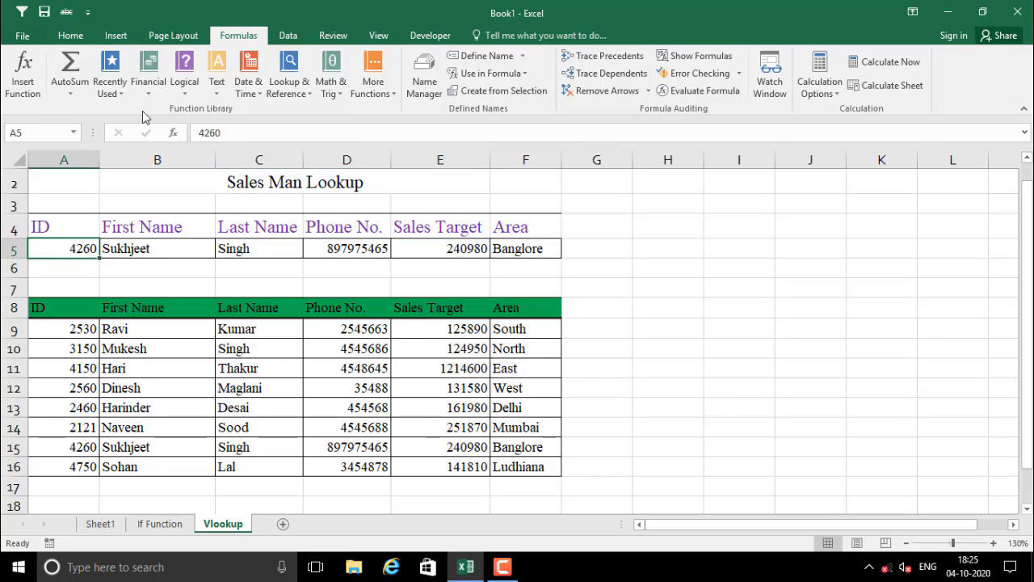
text(3150)
key(Return)
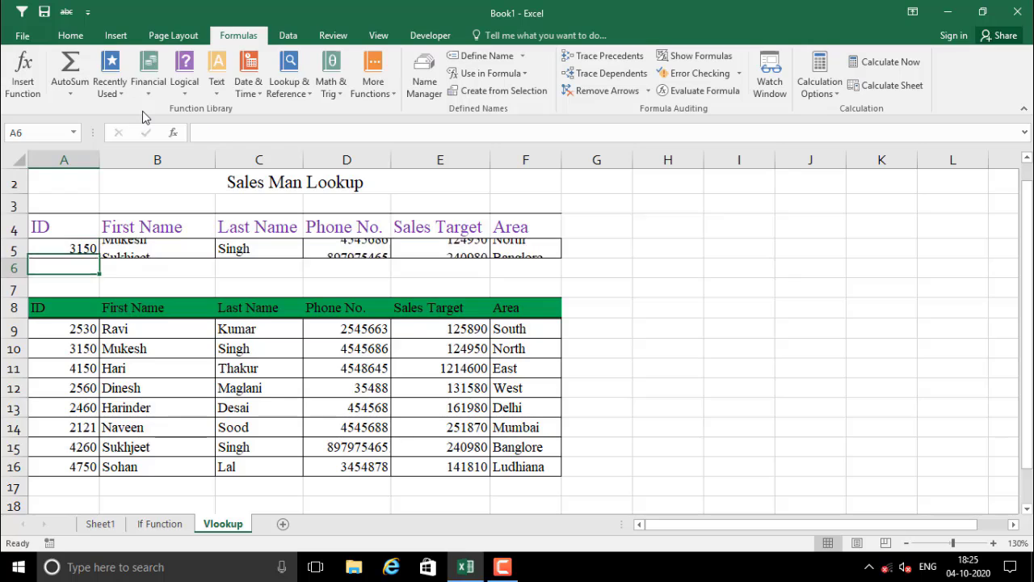
drag(85, 349, 521, 350)
drag(64, 248, 502, 248)
click(311, 287)
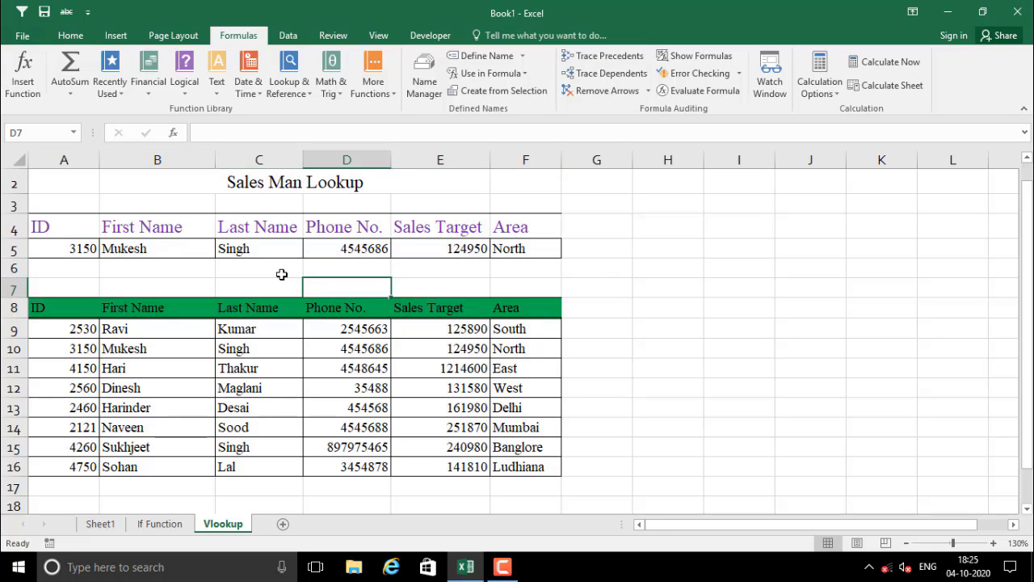
drag(69, 253, 469, 266)
click(461, 268)
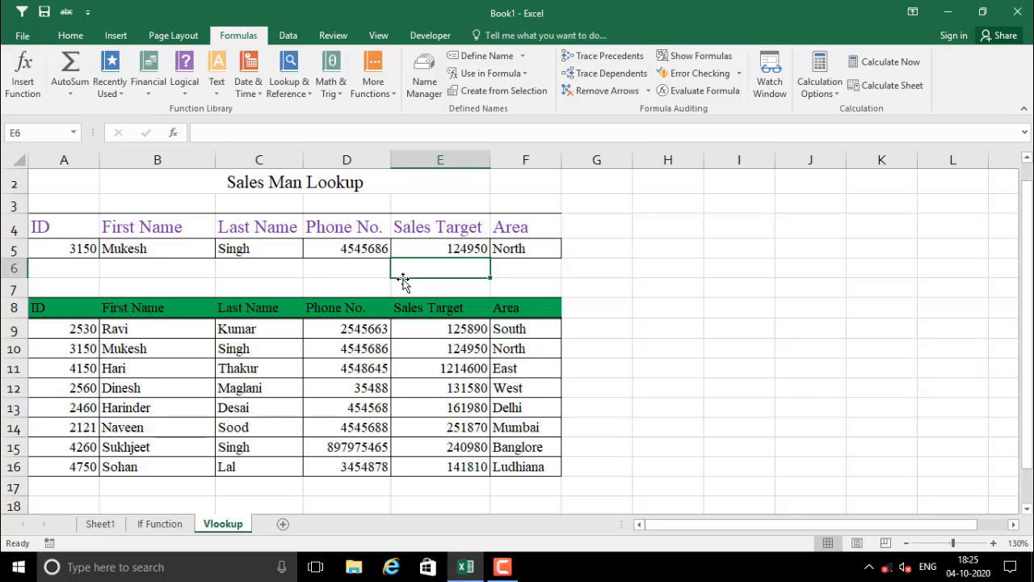
click(328, 279)
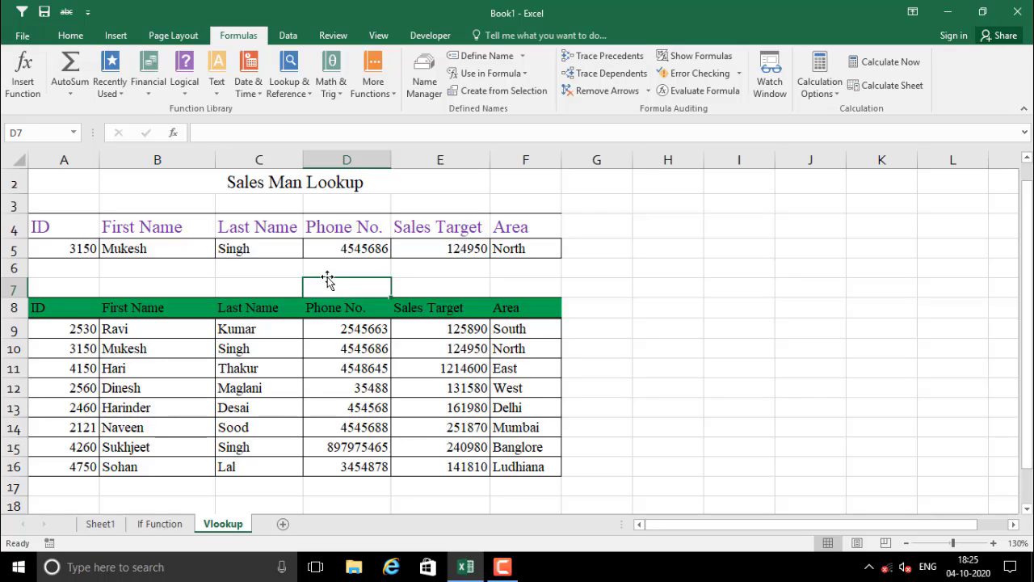
click(282, 272)
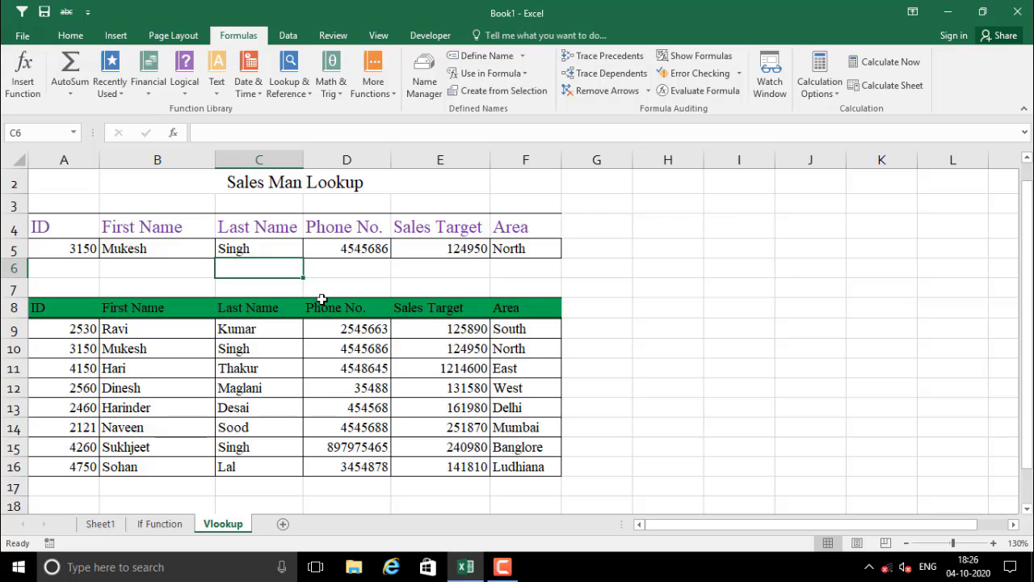
click(356, 362)
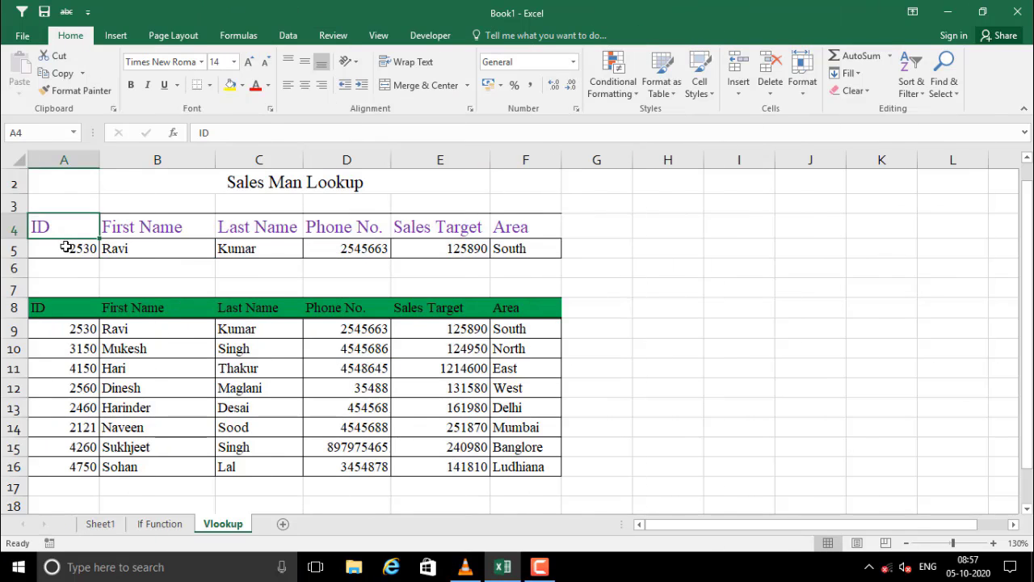
Step: Compare the lookup results in row 5 with the matching record in row 9
click(53, 250)
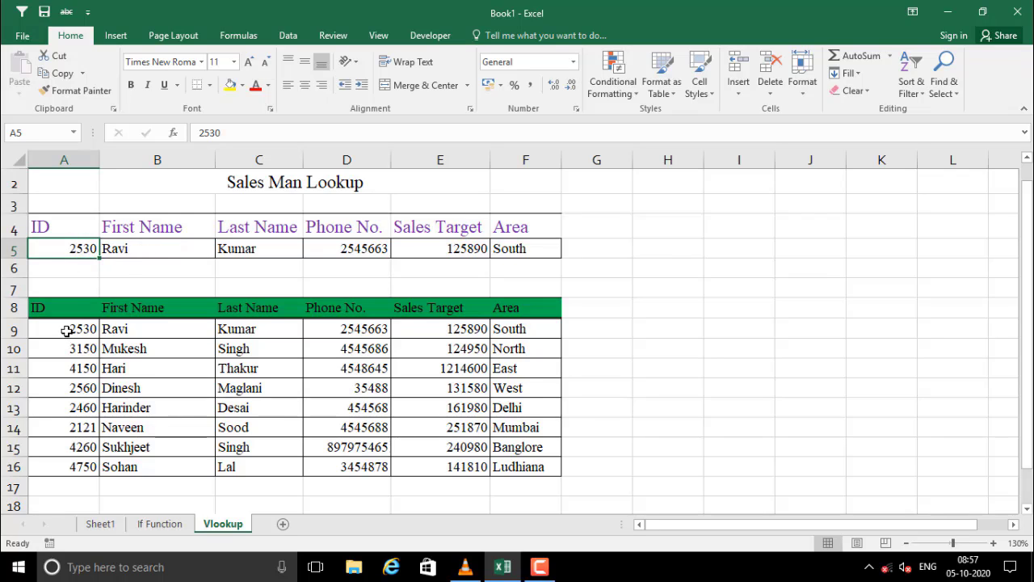
drag(67, 329, 510, 328)
drag(80, 249, 526, 245)
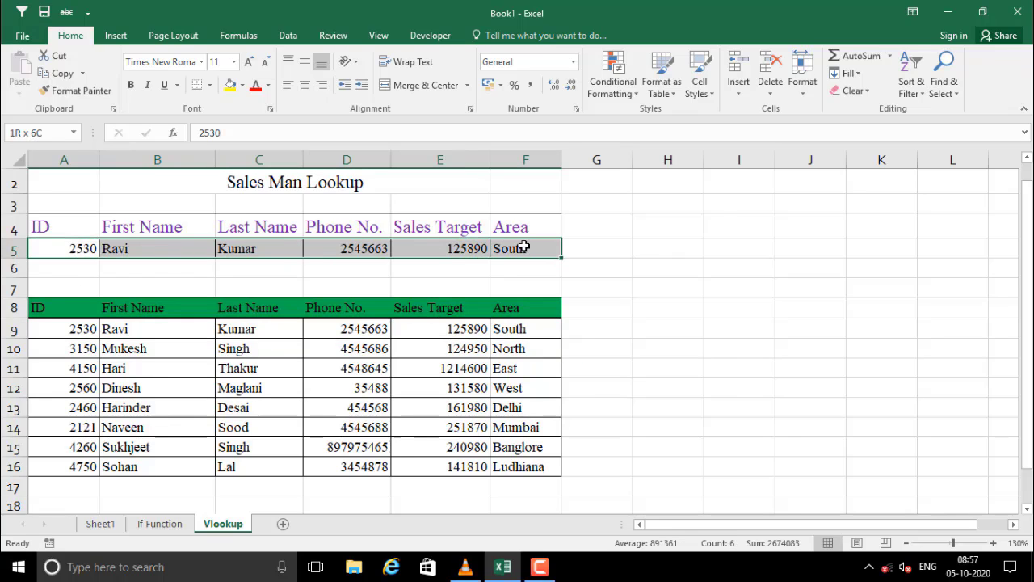
click(123, 283)
Step: Replace the lookup ID in A5 with the ID from row 10 and check A5:F5 against that record
click(72, 249)
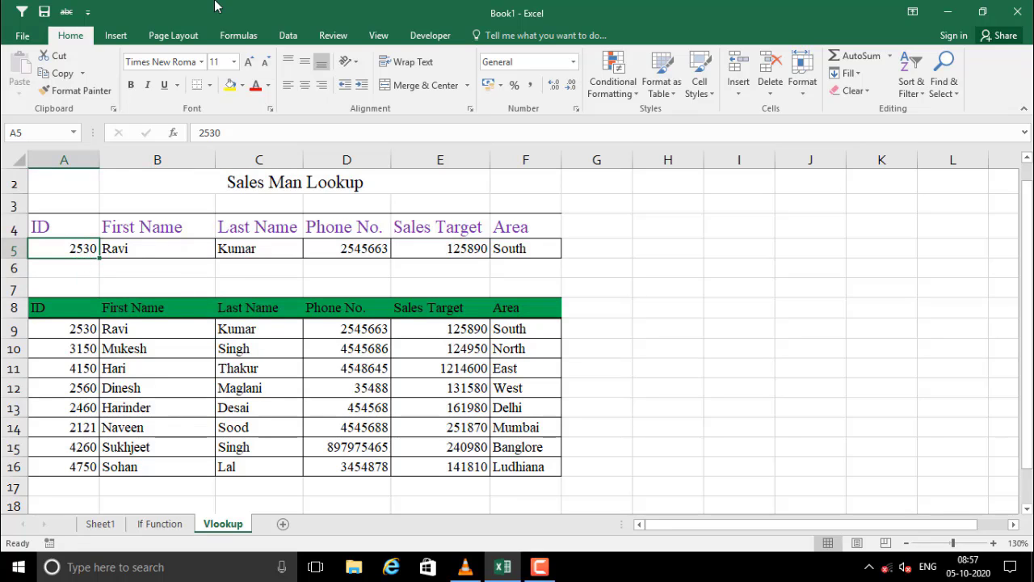
text(3150)
key(Return)
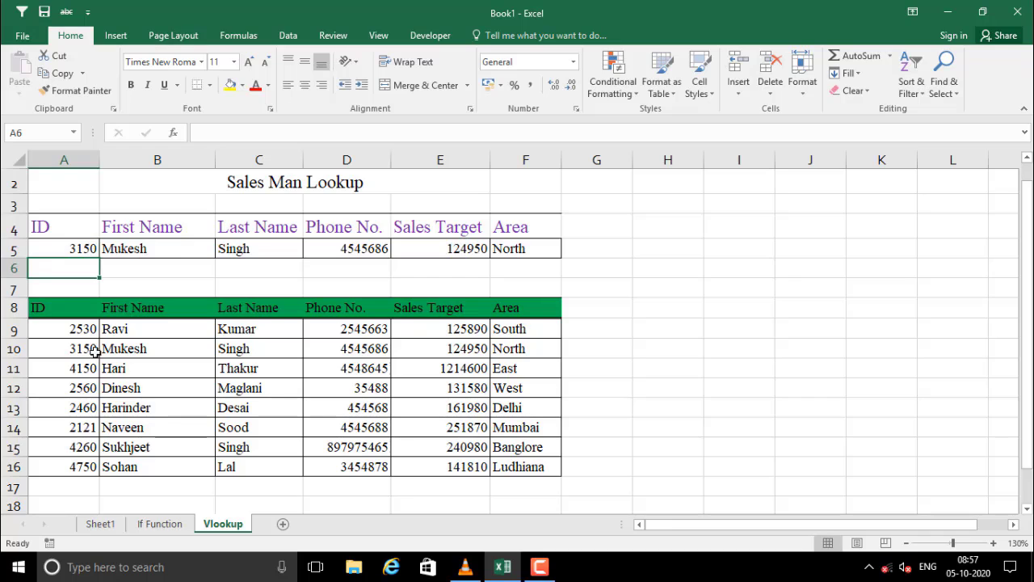
drag(94, 349, 518, 349)
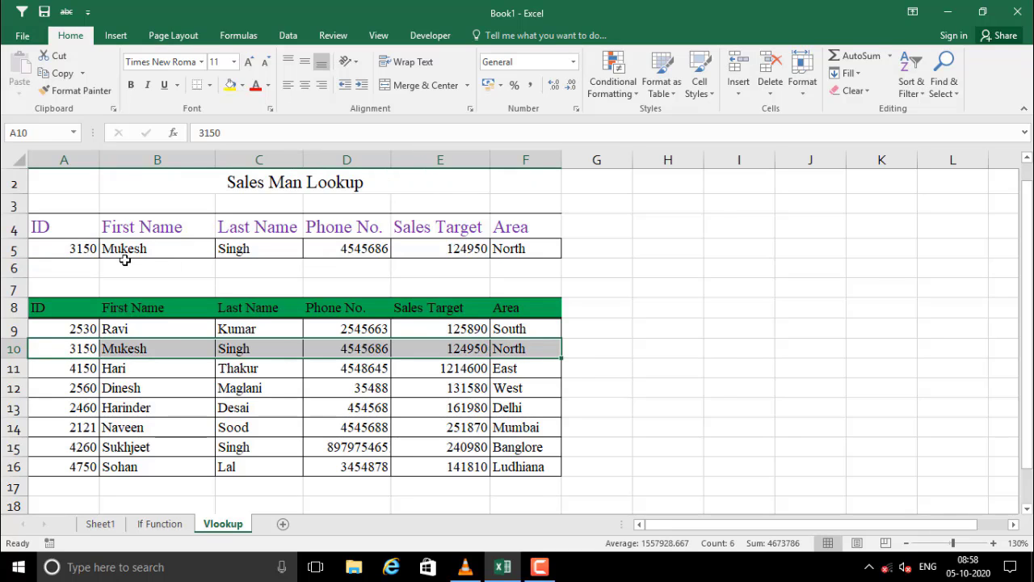
drag(95, 250, 526, 247)
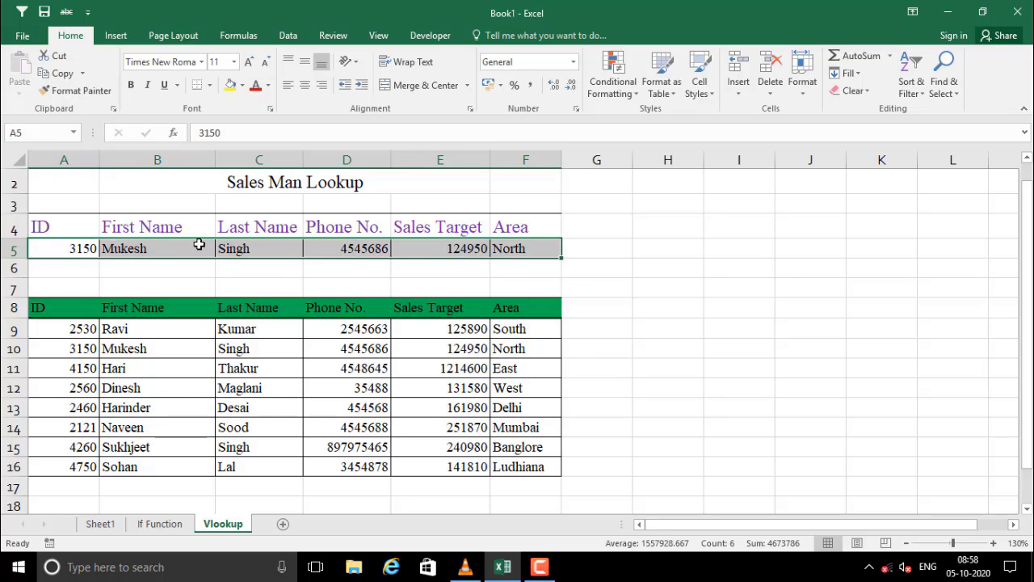
Step: Enter an unlisted lookup ID in A5, one higher than the ID in A16, and inspect the results in B5:F5
click(88, 253)
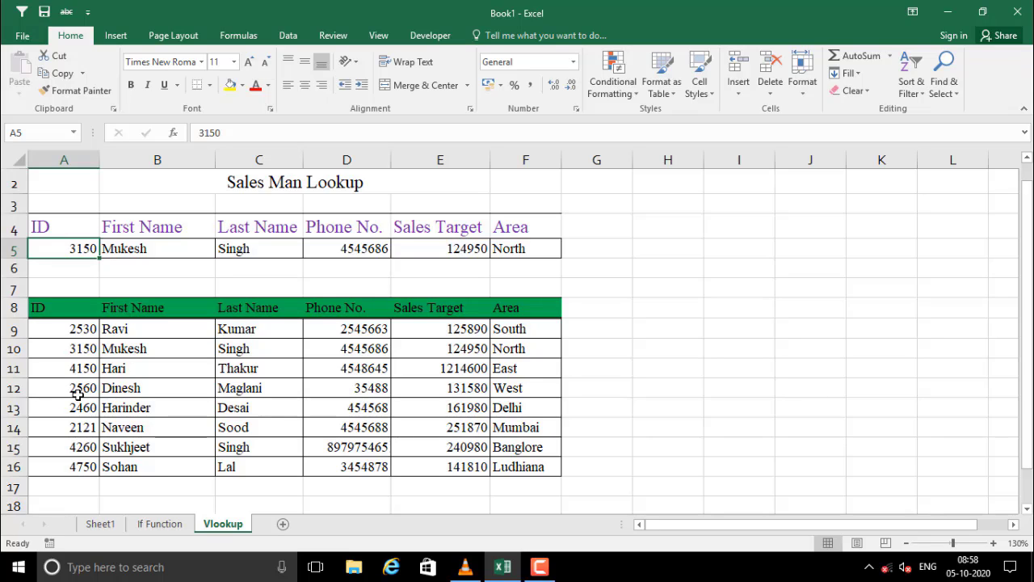
click(85, 467)
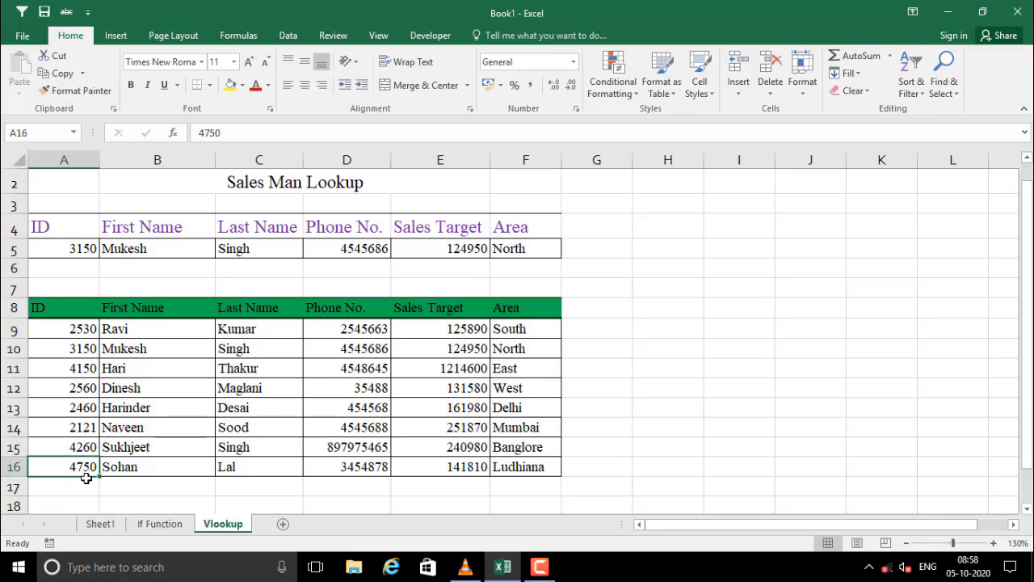
click(70, 250)
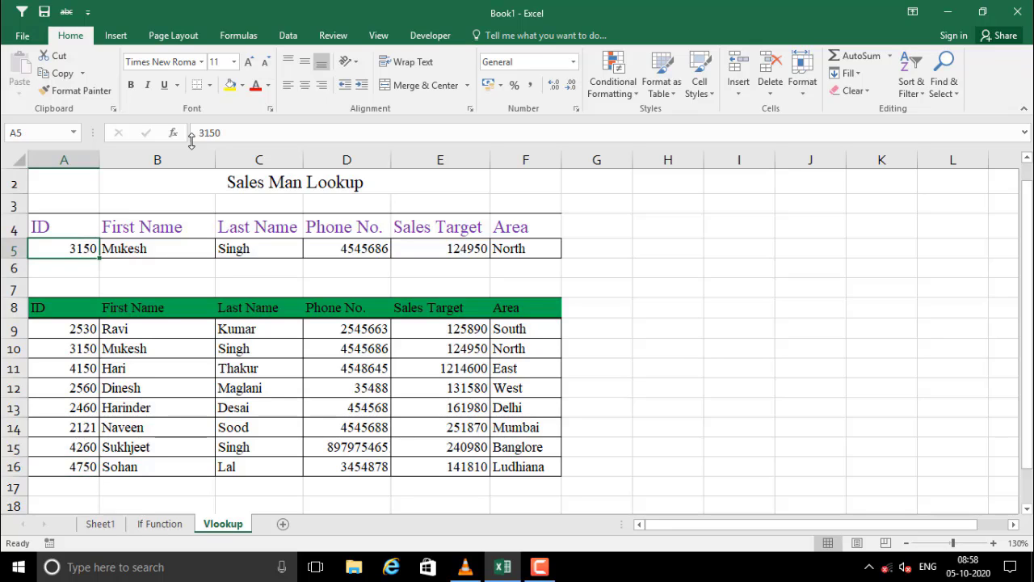
text(4751)
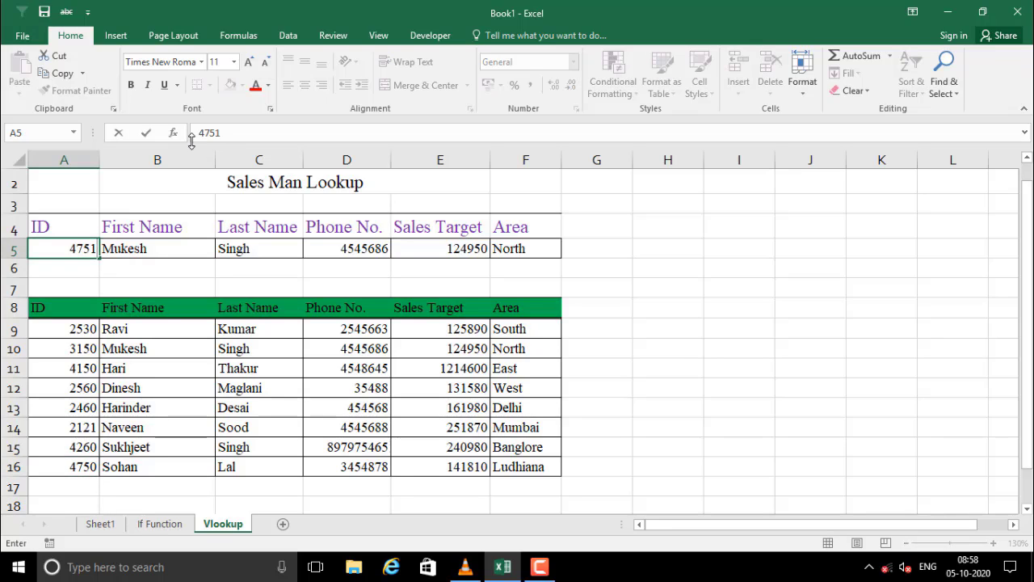
key(Return)
drag(138, 249, 518, 248)
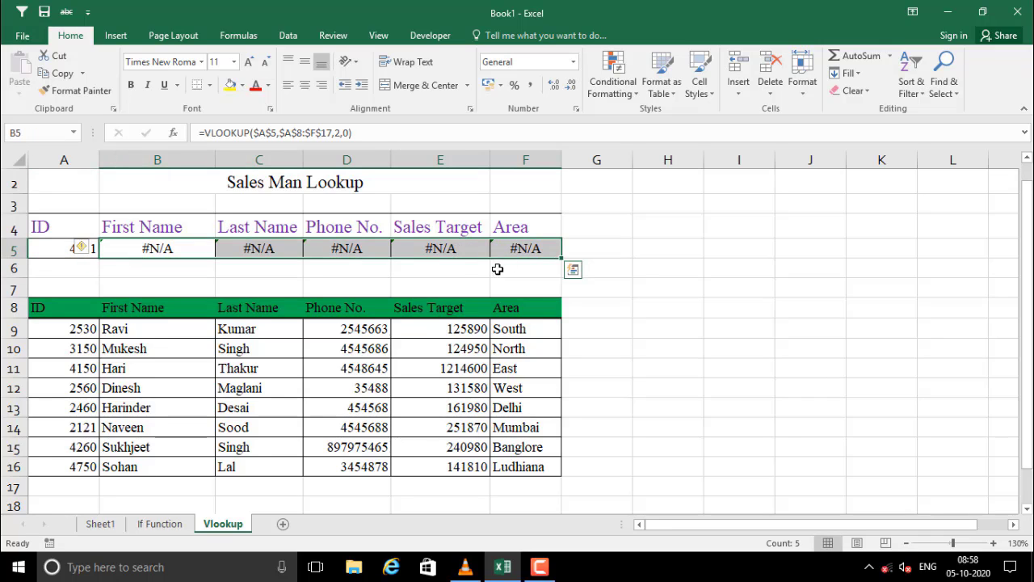
click(467, 272)
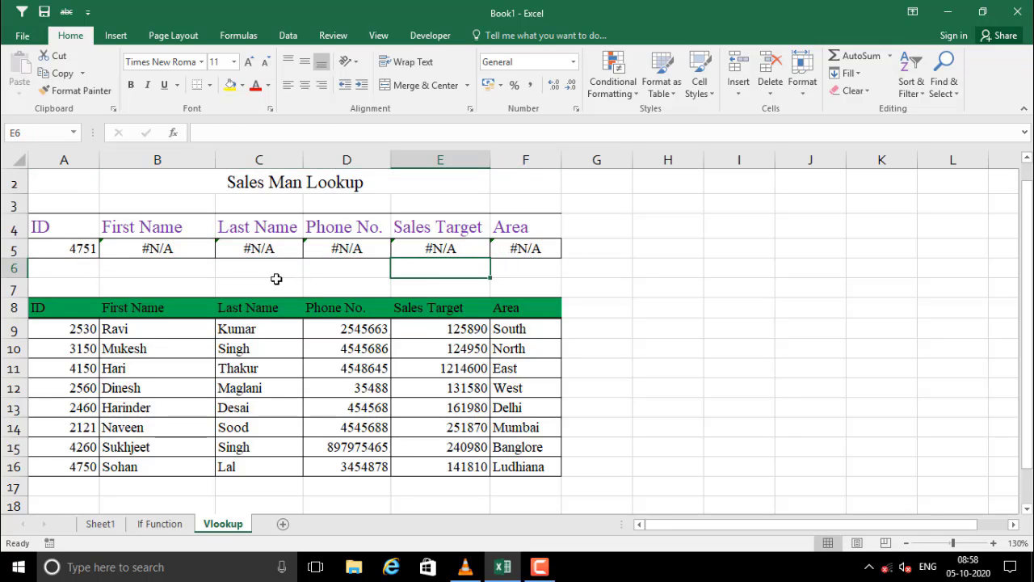
drag(275, 283, 270, 275)
click(113, 259)
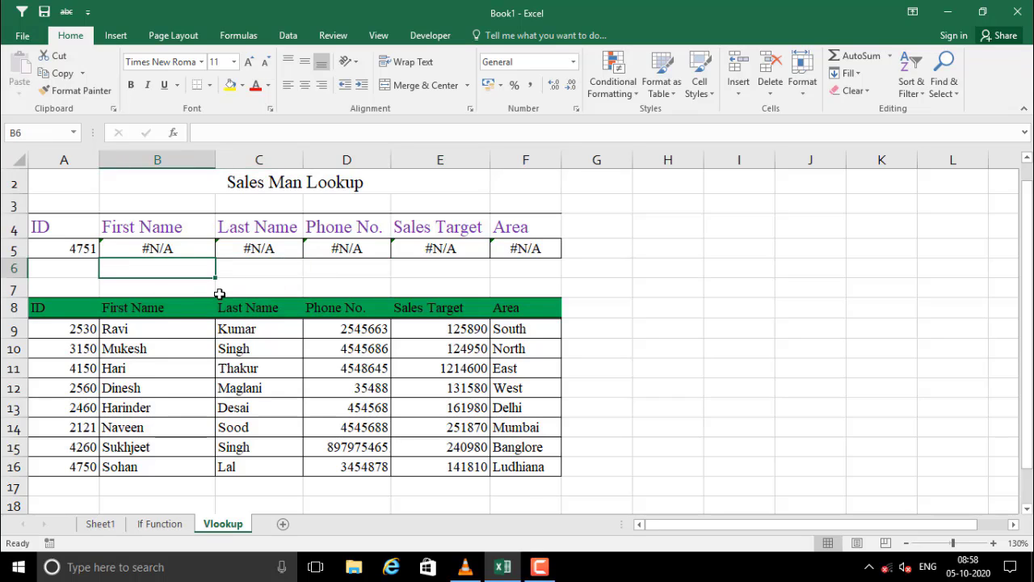
key(Up)
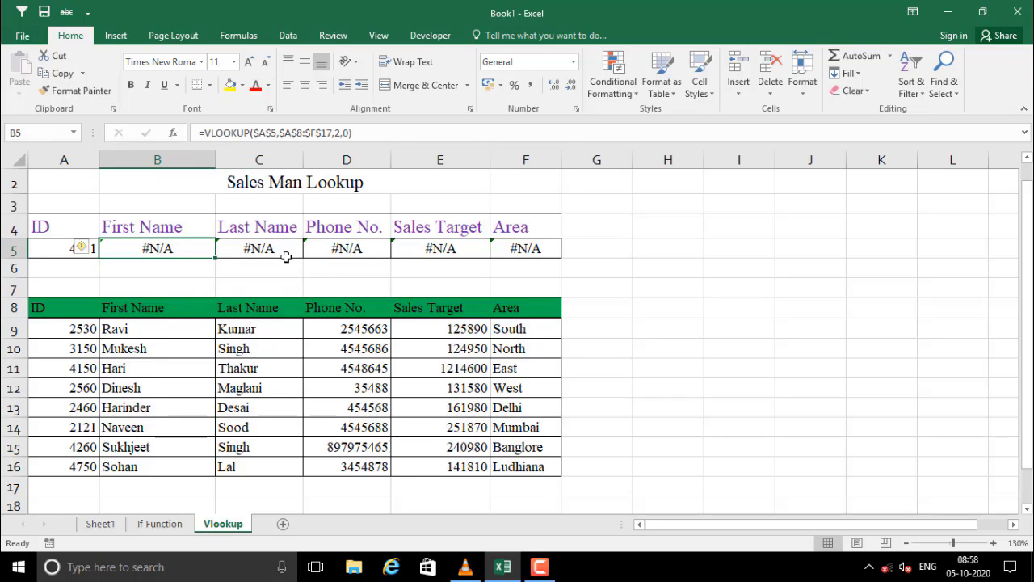
click(247, 270)
click(76, 467)
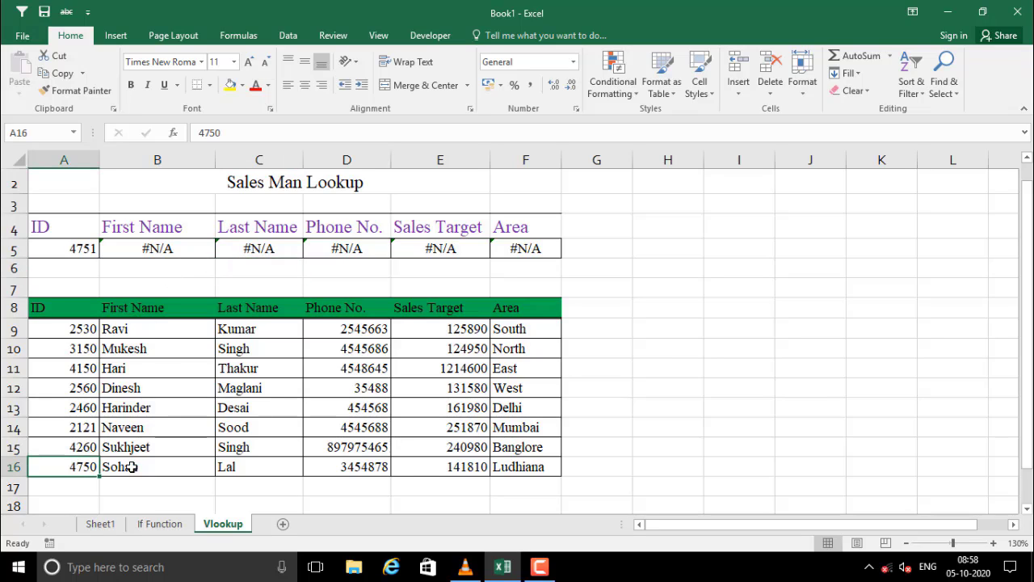
Step: Examine the lookup results in B5:F5 for the unlisted ID in A5
click(147, 267)
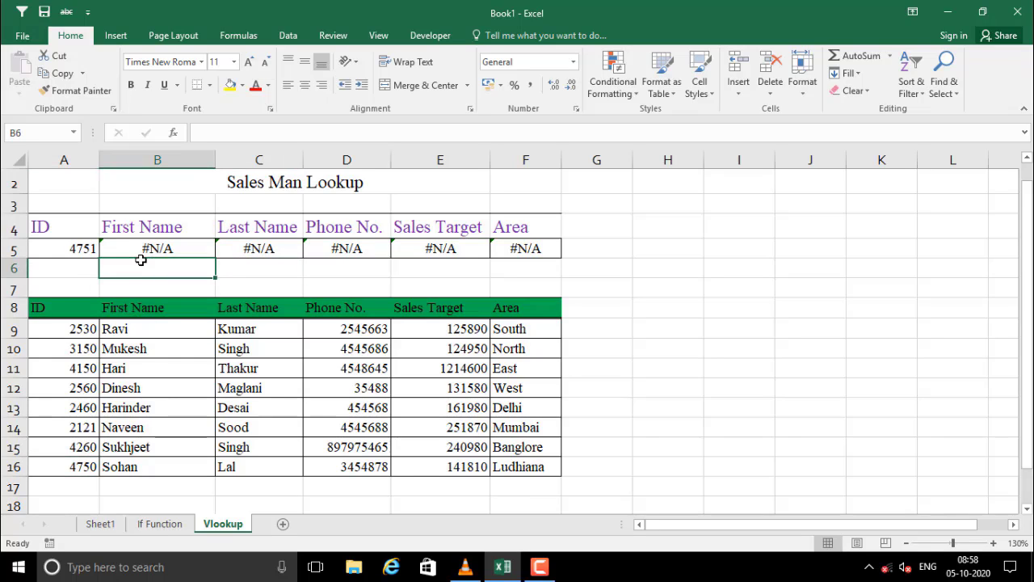
click(251, 271)
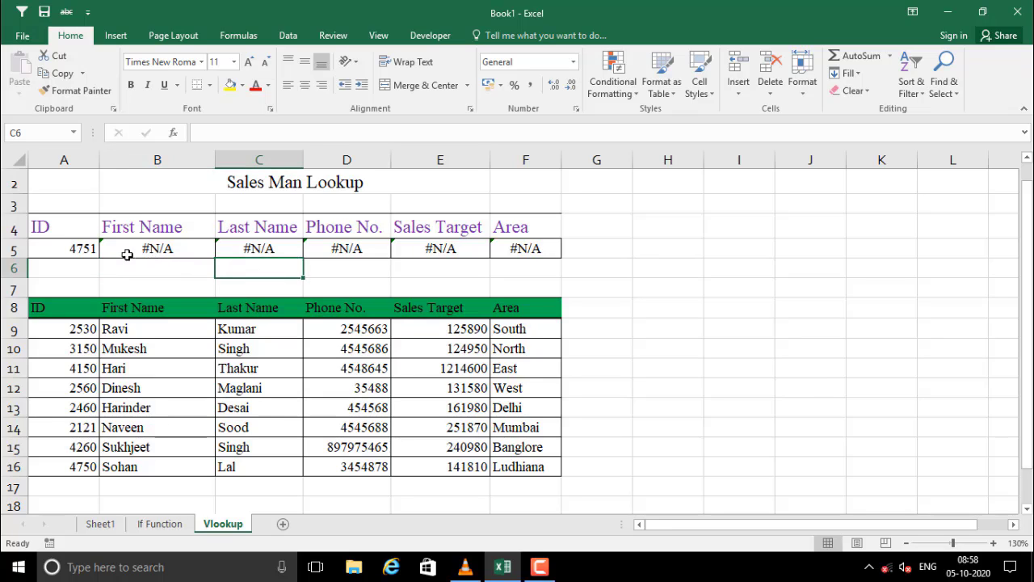
drag(113, 246, 519, 250)
click(344, 270)
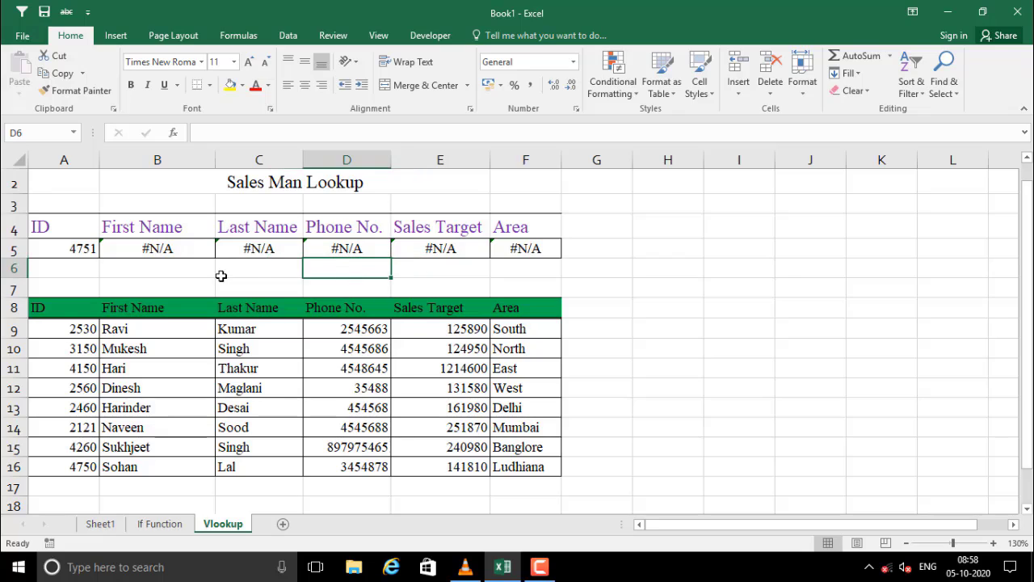
click(73, 251)
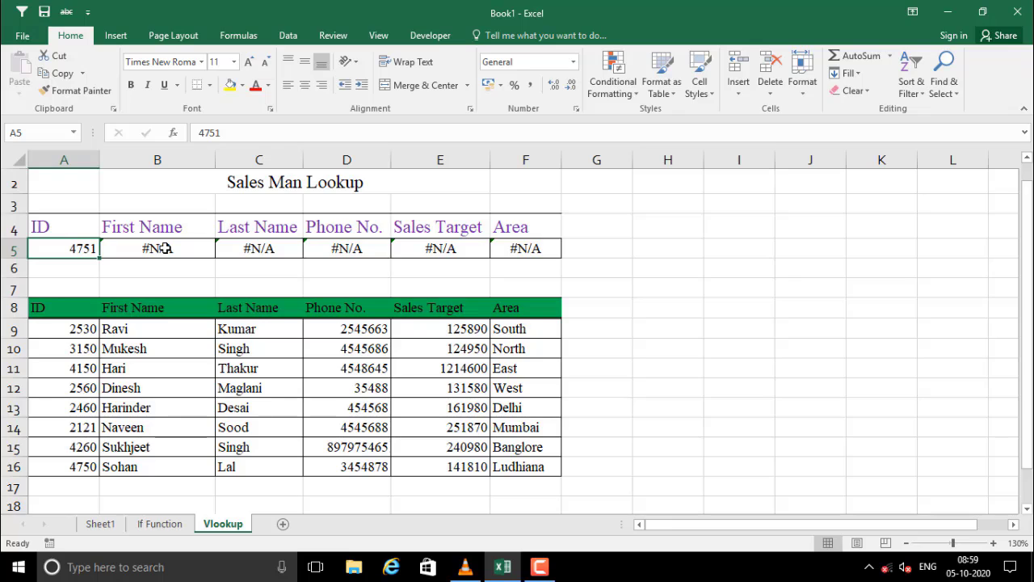
drag(165, 248, 481, 248)
click(356, 271)
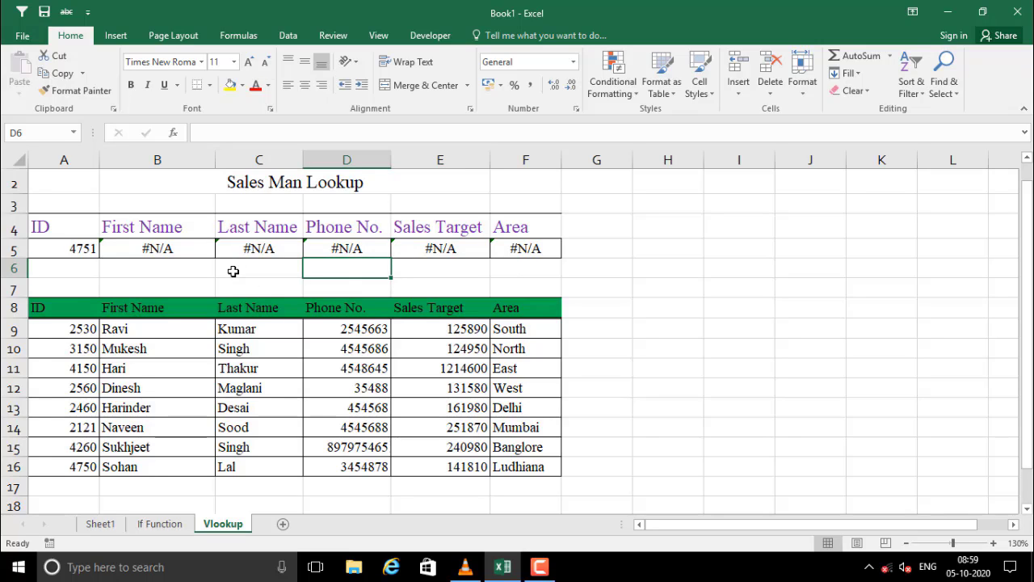
click(197, 272)
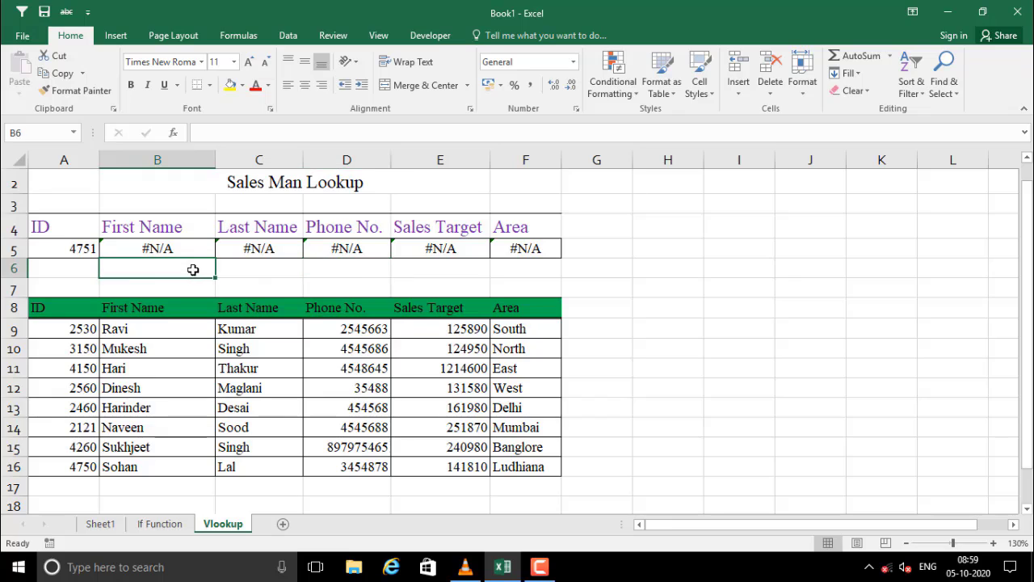
click(138, 247)
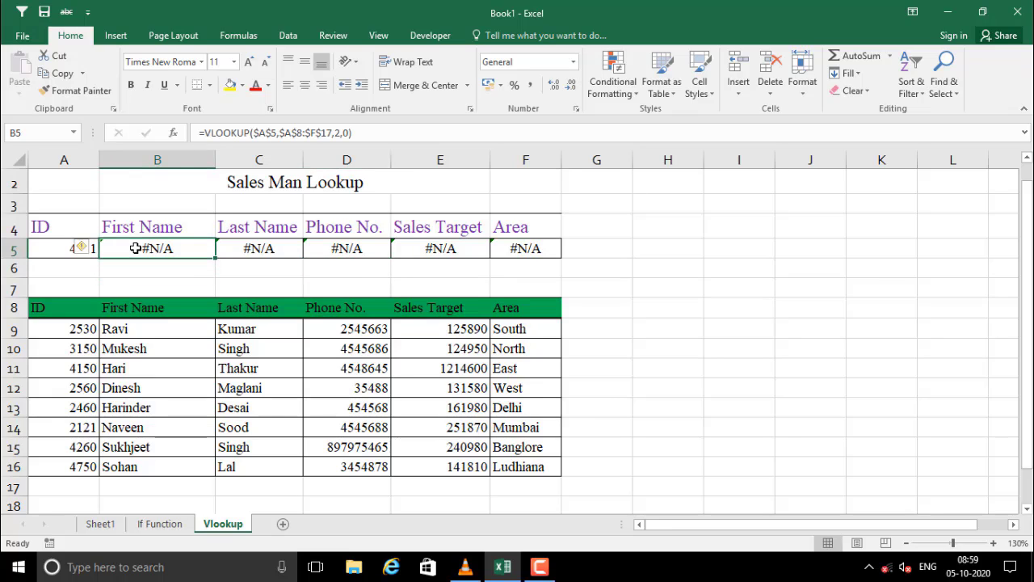
drag(259, 245, 496, 250)
click(167, 243)
drag(253, 243, 515, 249)
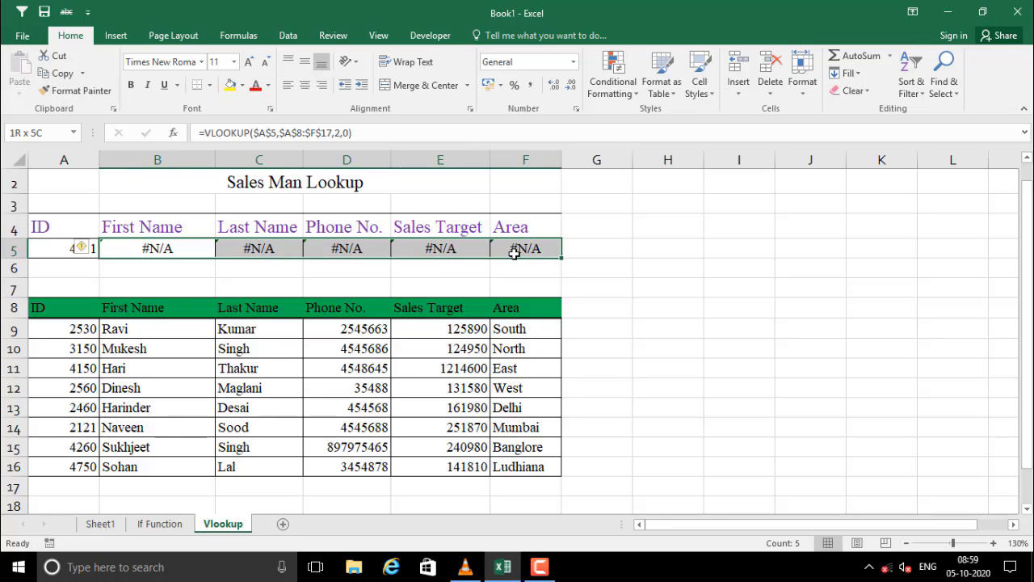
click(331, 266)
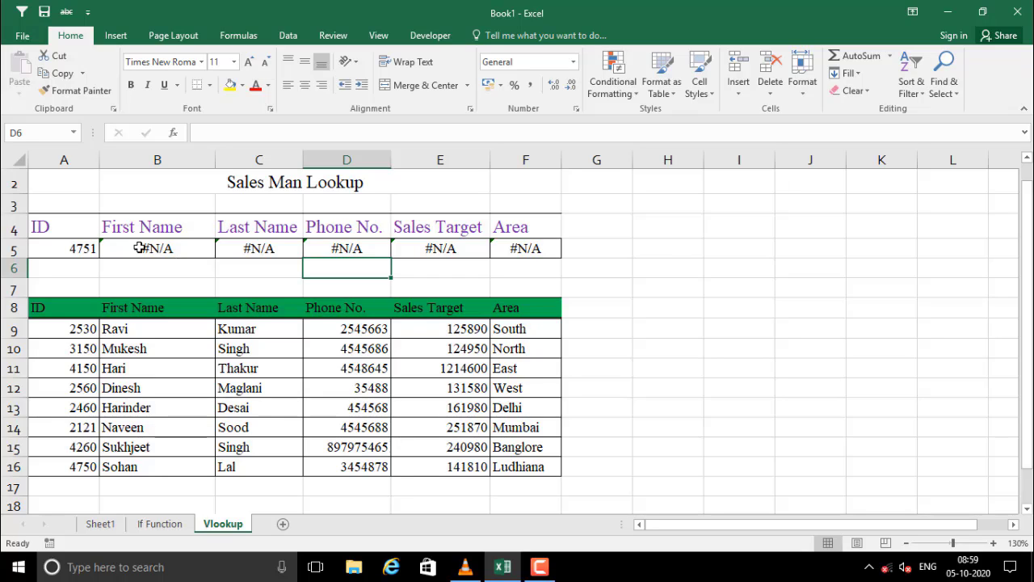
click(91, 249)
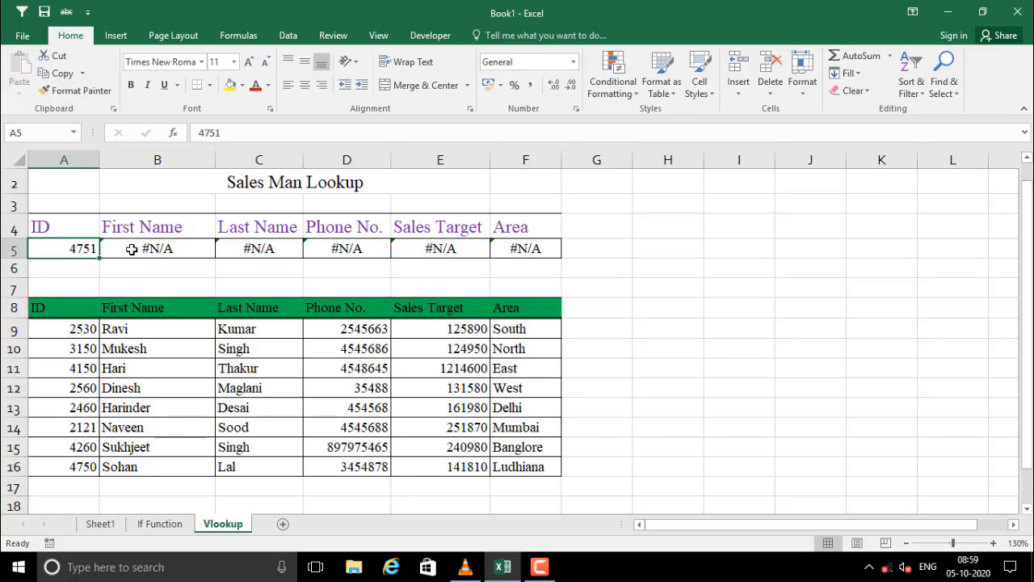
click(129, 249)
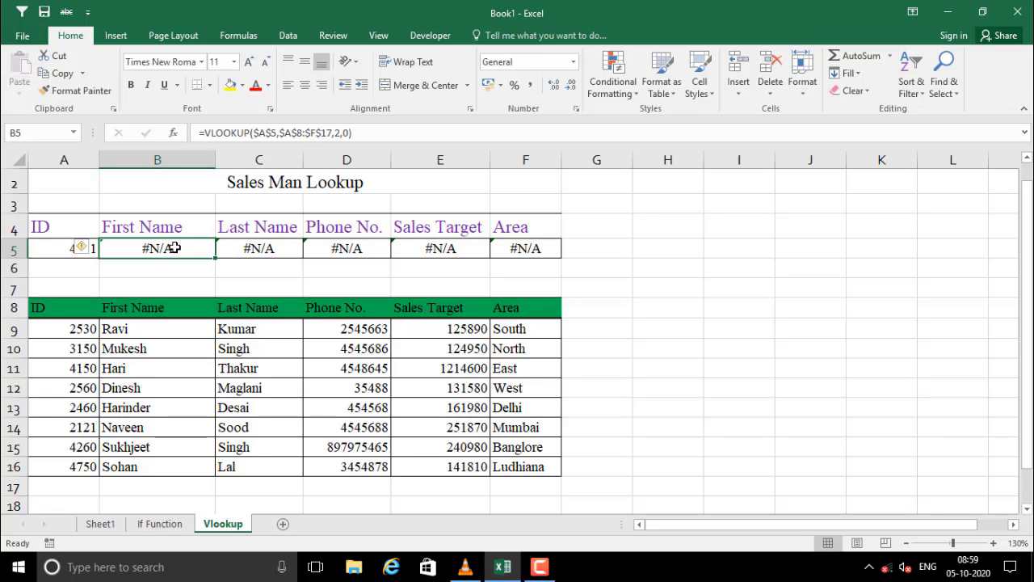
click(206, 135)
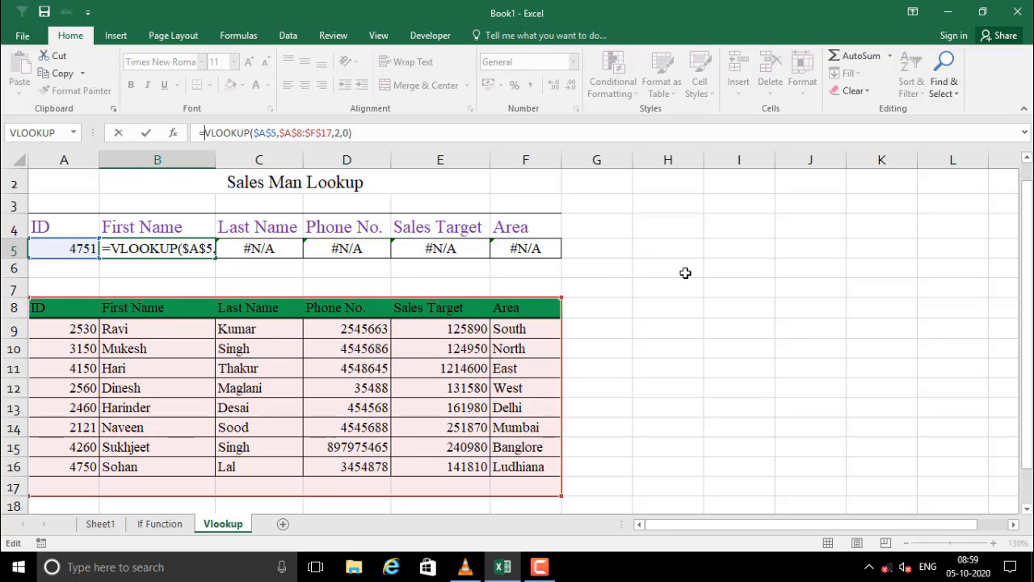
text(iferr)
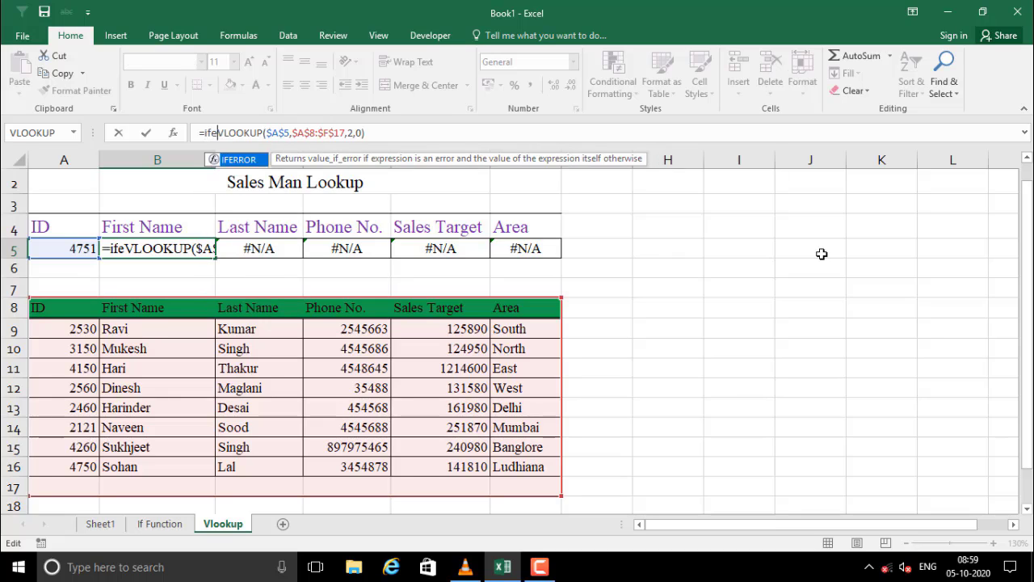
text(or)
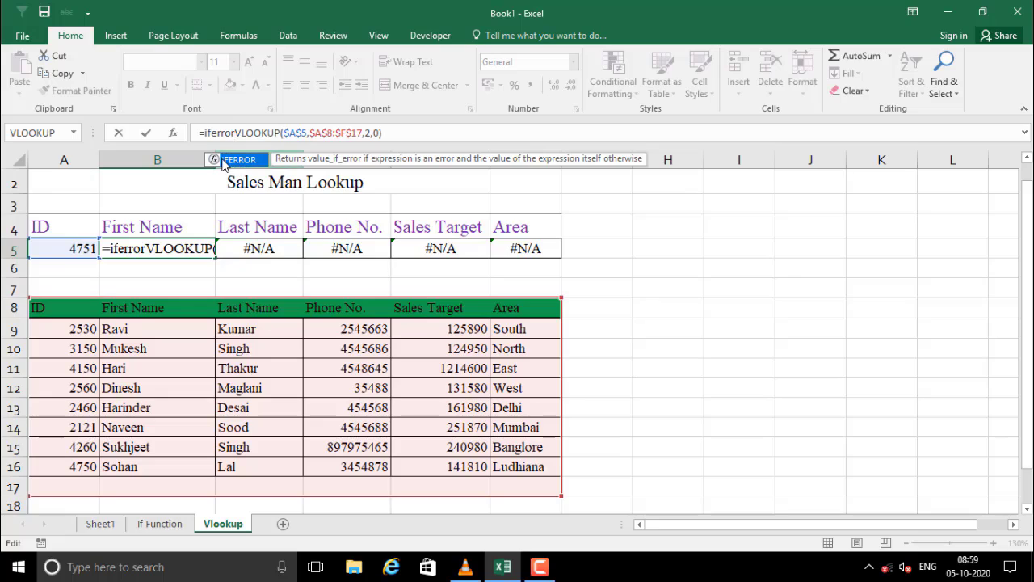
click(211, 133)
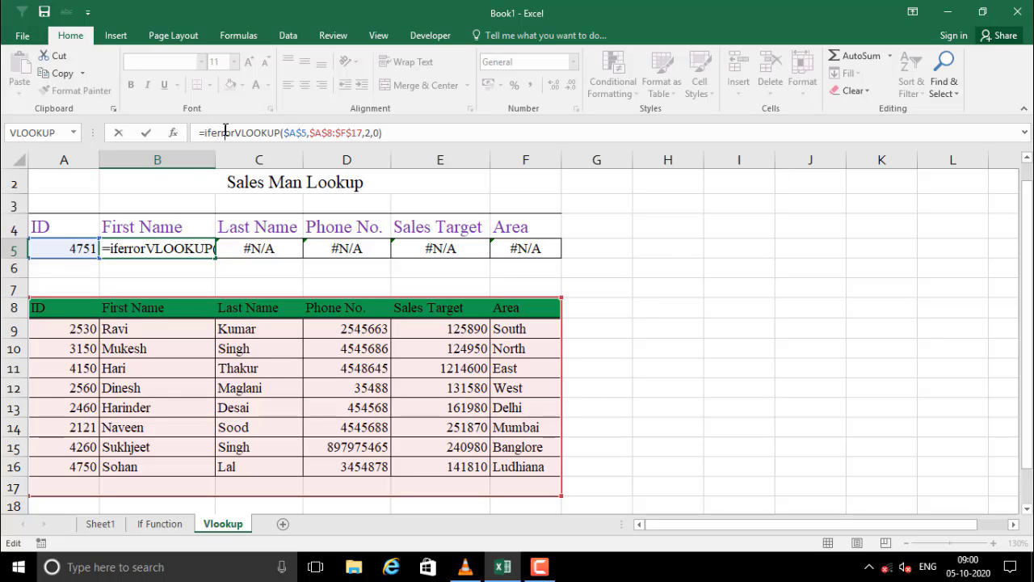
click(174, 139)
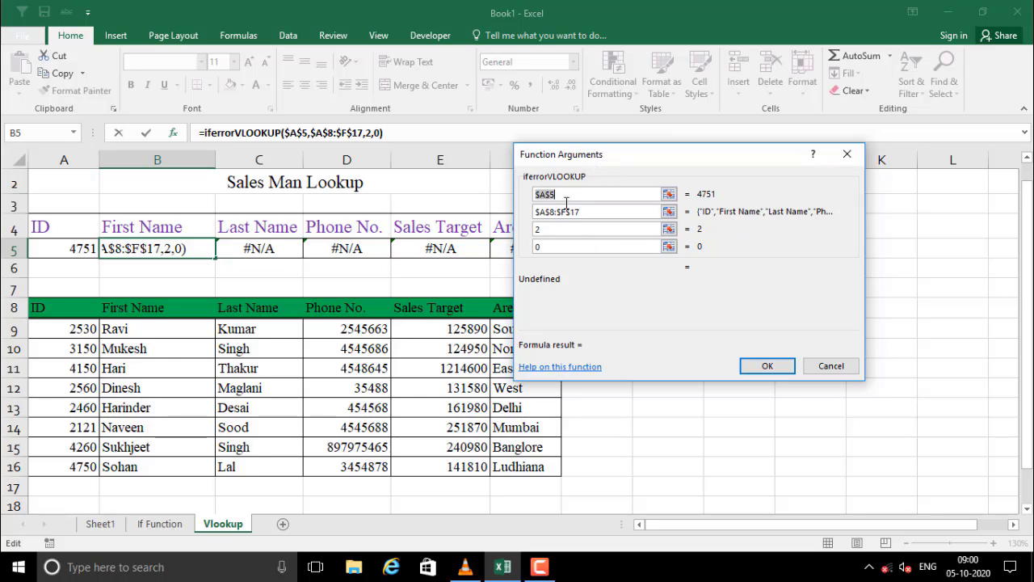
click(830, 366)
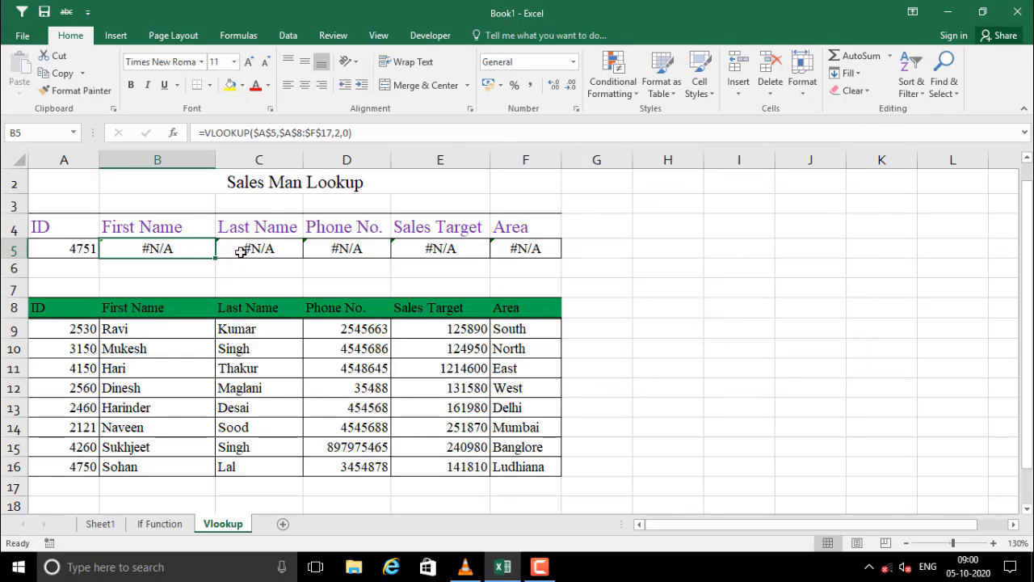
Step: Insert an opening IFERROR( between the equals sign and VLOOKUP in the formula in B5
click(247, 133)
key(Left)
key(Left)
key(Left)
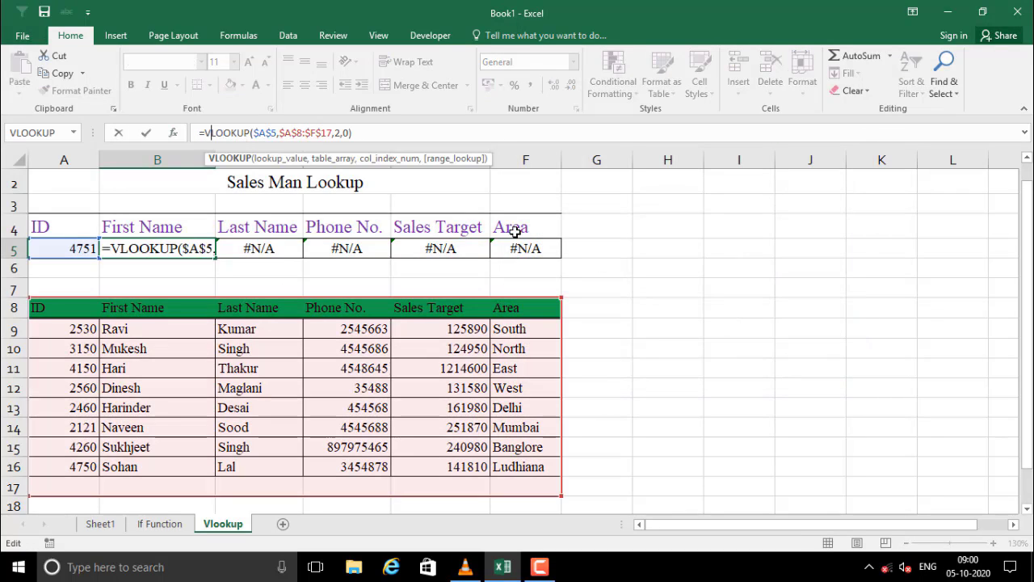
key(Left)
text(ife)
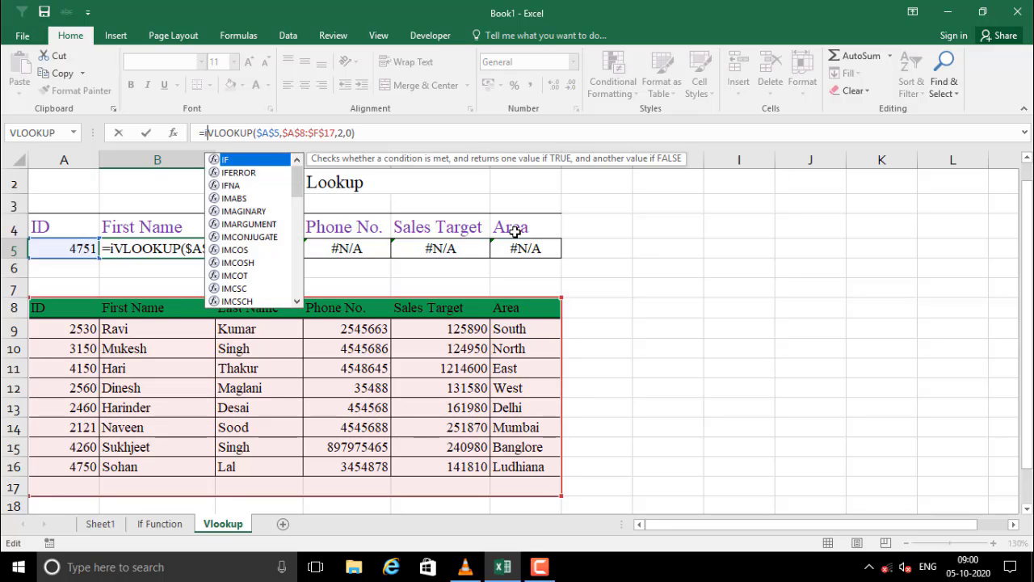
text(rror)
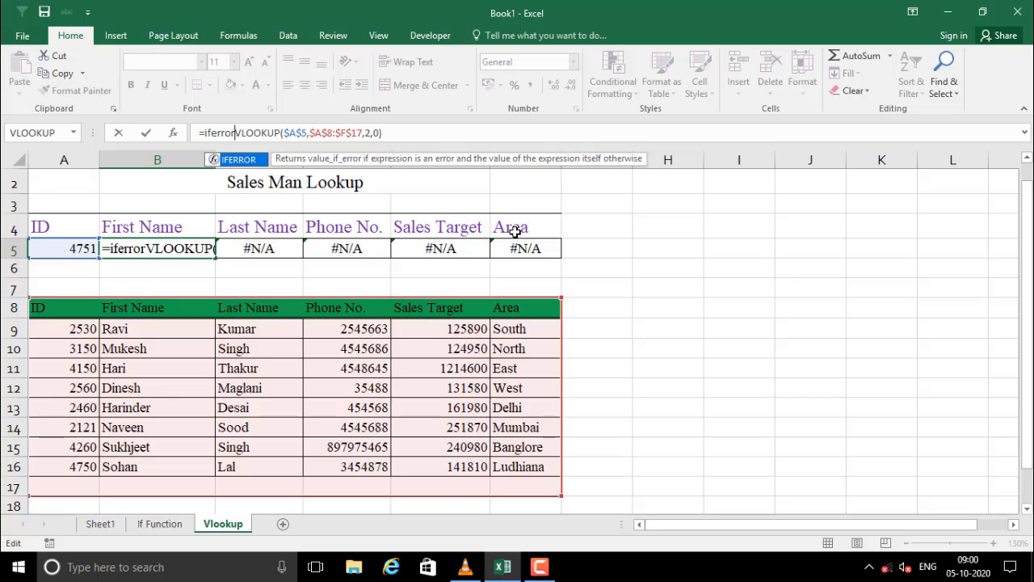
text(()
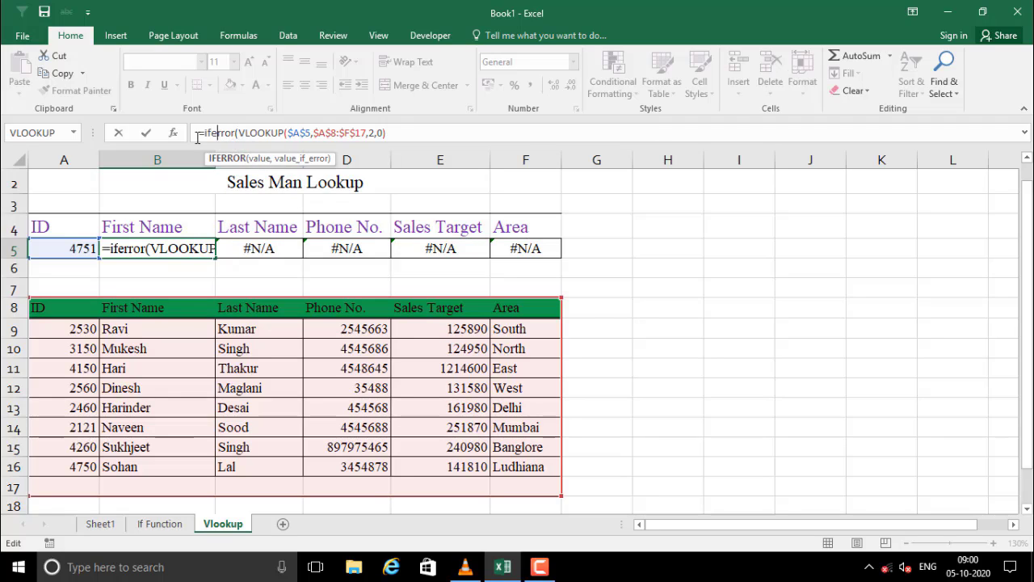
Step: Set the Value_if_error argument of B5's IFERROR function to "No Sales Man Exists" and apply the formula
click(174, 133)
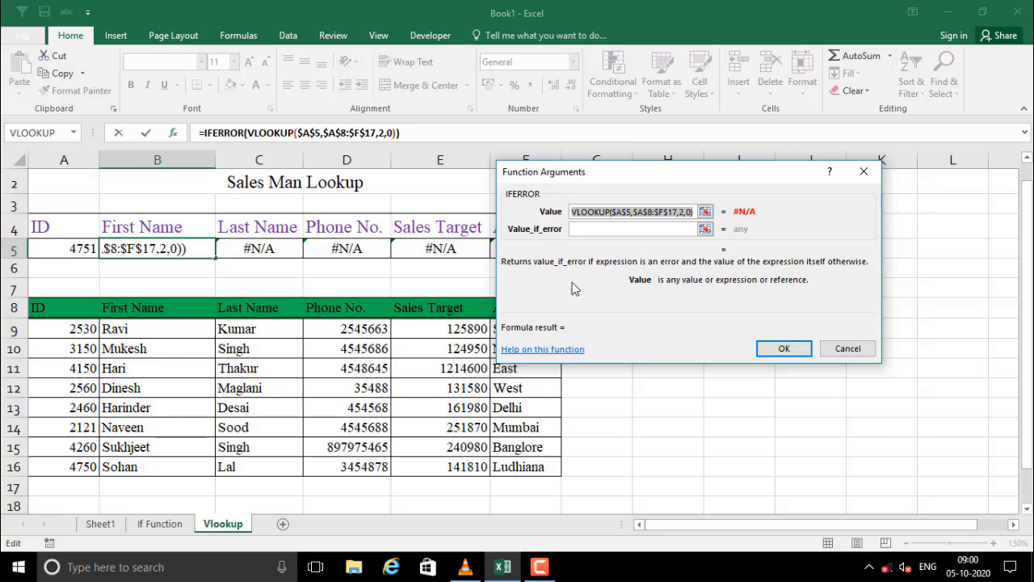
click(577, 229)
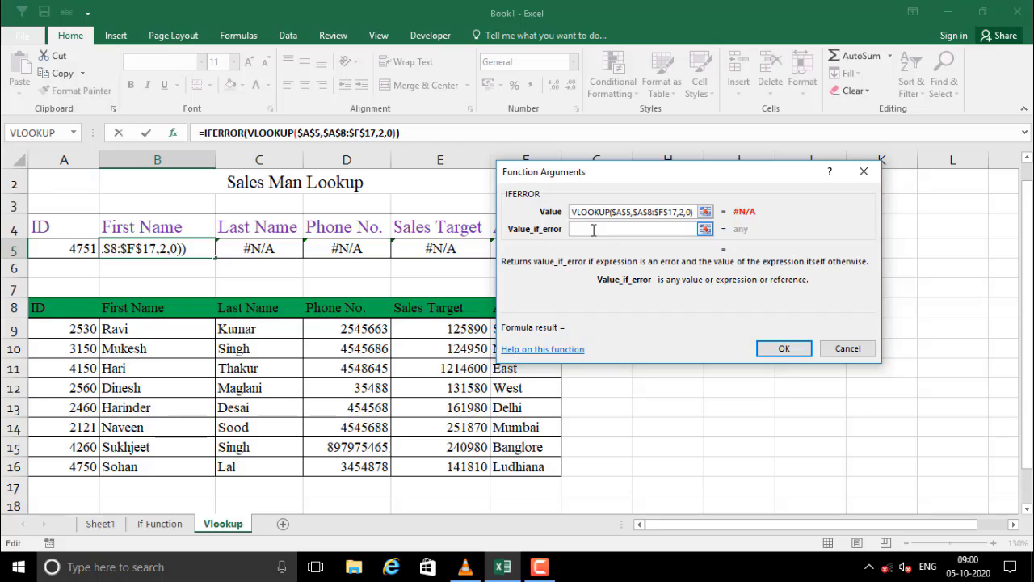
text(Not )
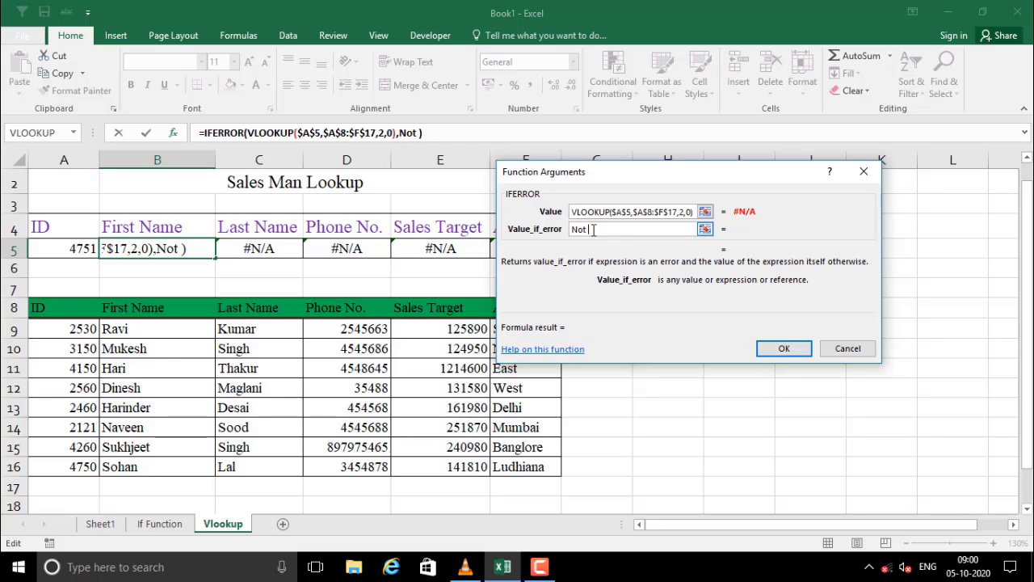
text(Sales Man)
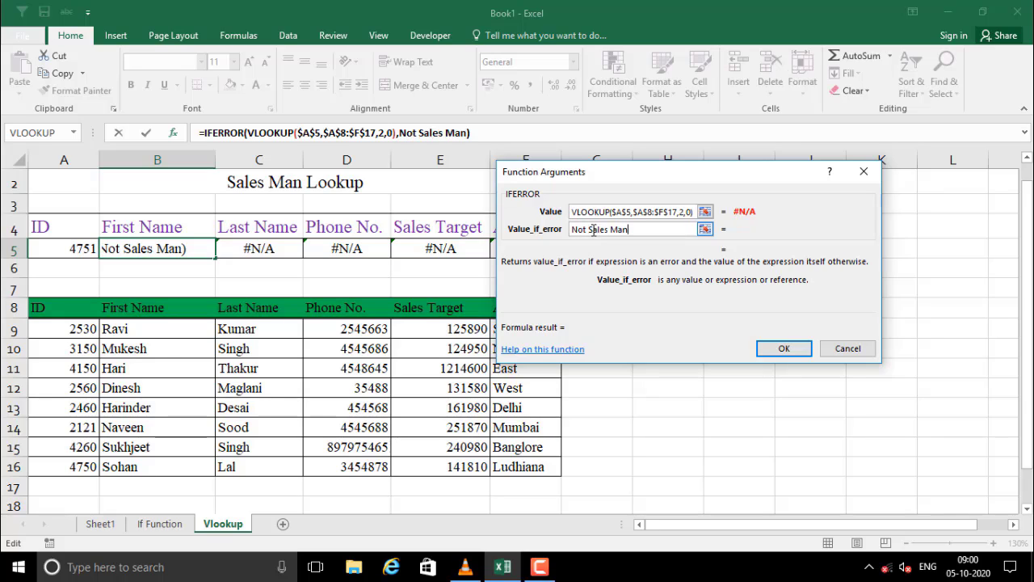
text( Esxists)
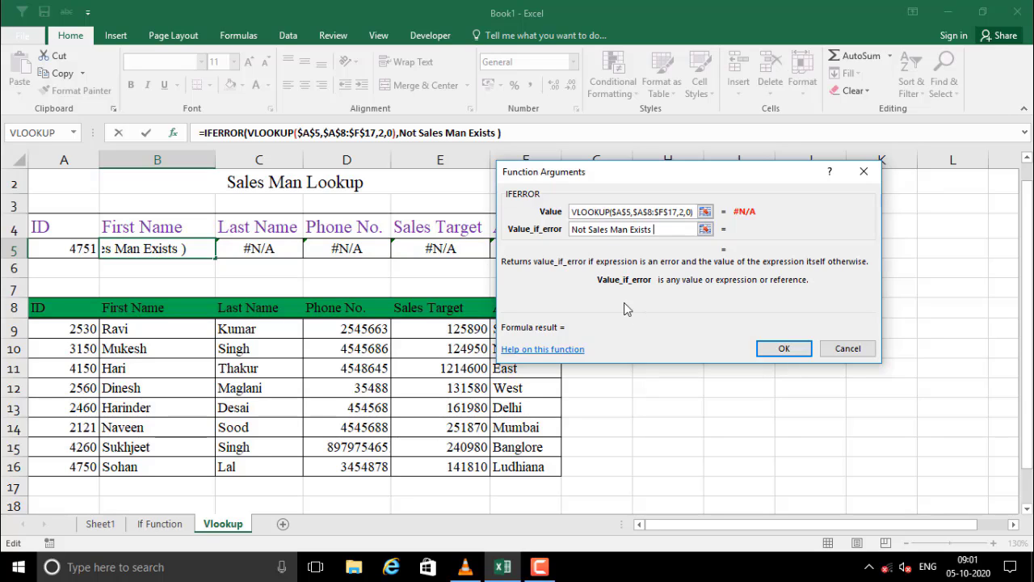
key(BackSpace)
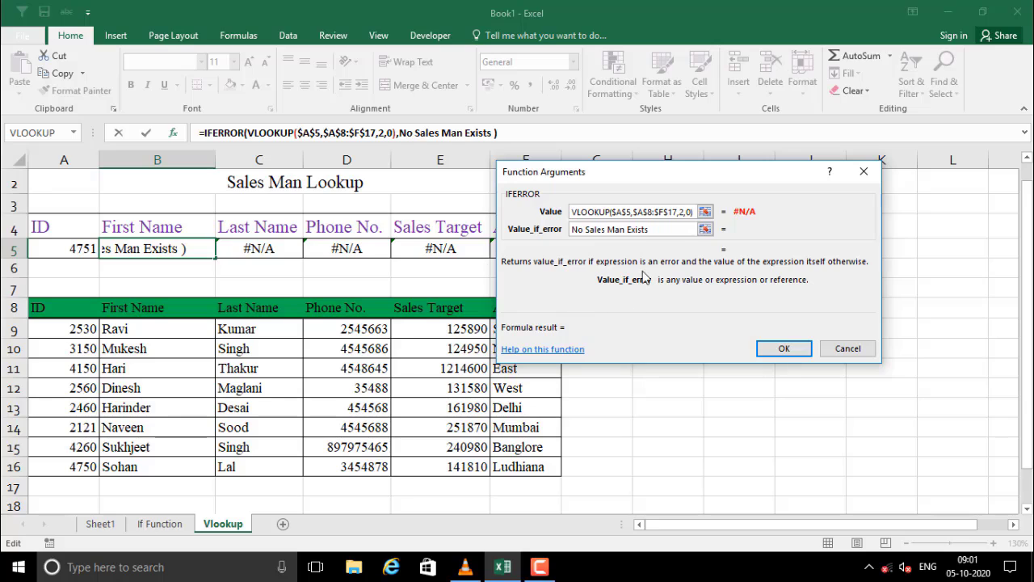
click(665, 229)
click(780, 349)
Step: Autofit the width of column B to show the full text in B5
click(269, 288)
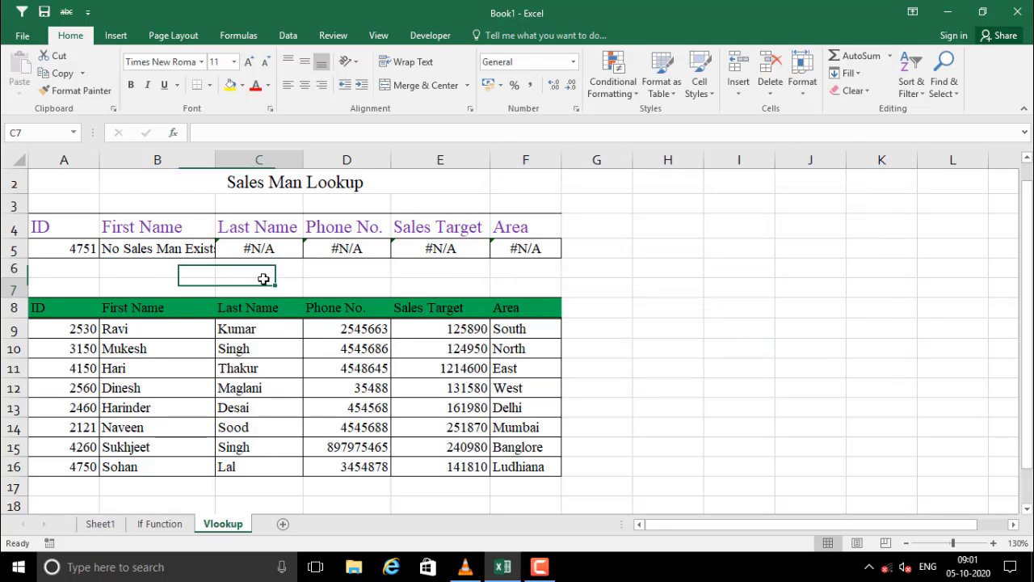
click(185, 248)
double_click(215, 159)
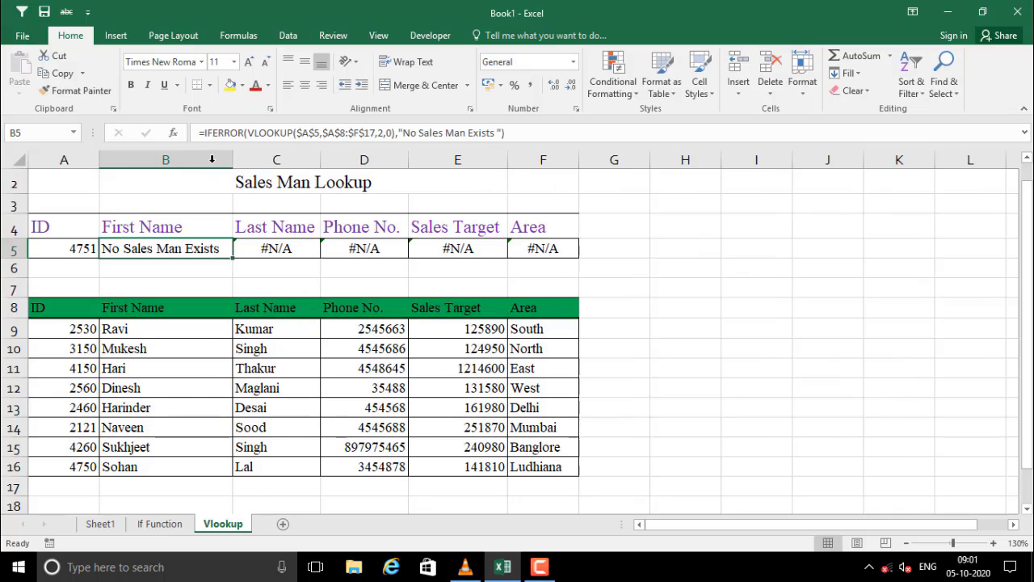
Step: Compare the lookup ID in A5 with the last listed ID in A16, and check the results in B5 and C5:F5
click(202, 265)
click(129, 251)
click(68, 250)
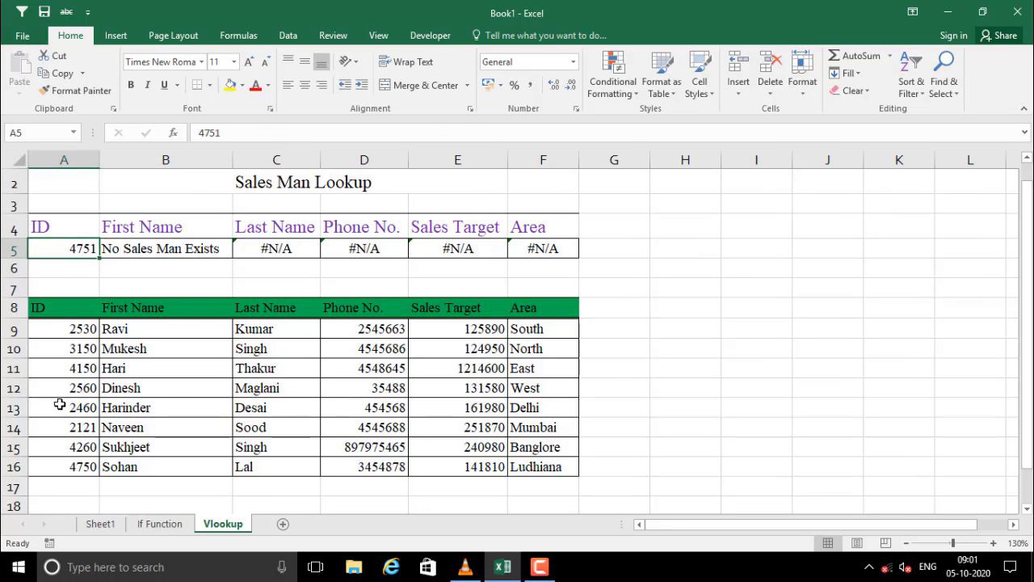
click(81, 466)
click(194, 251)
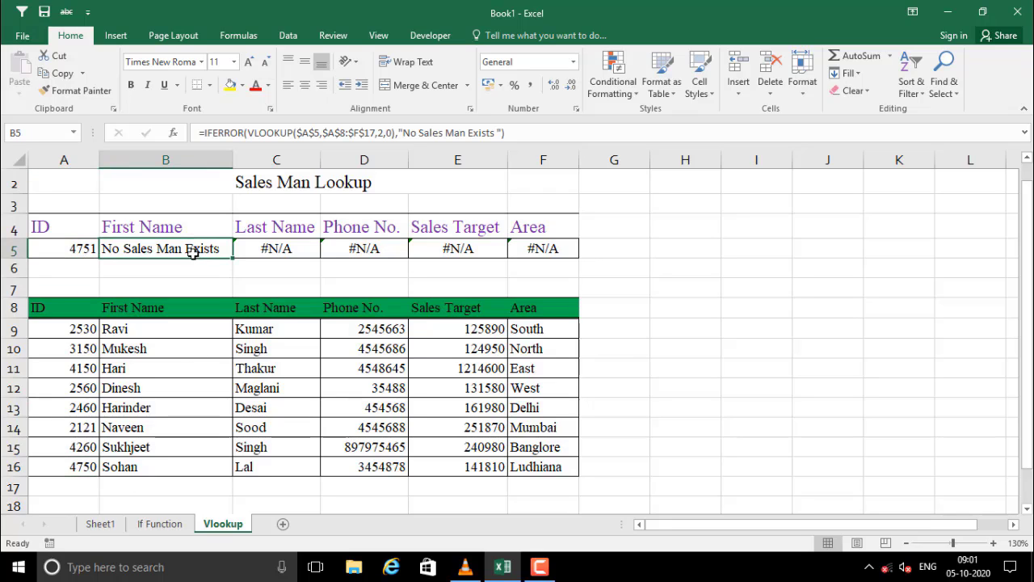
drag(271, 250, 549, 250)
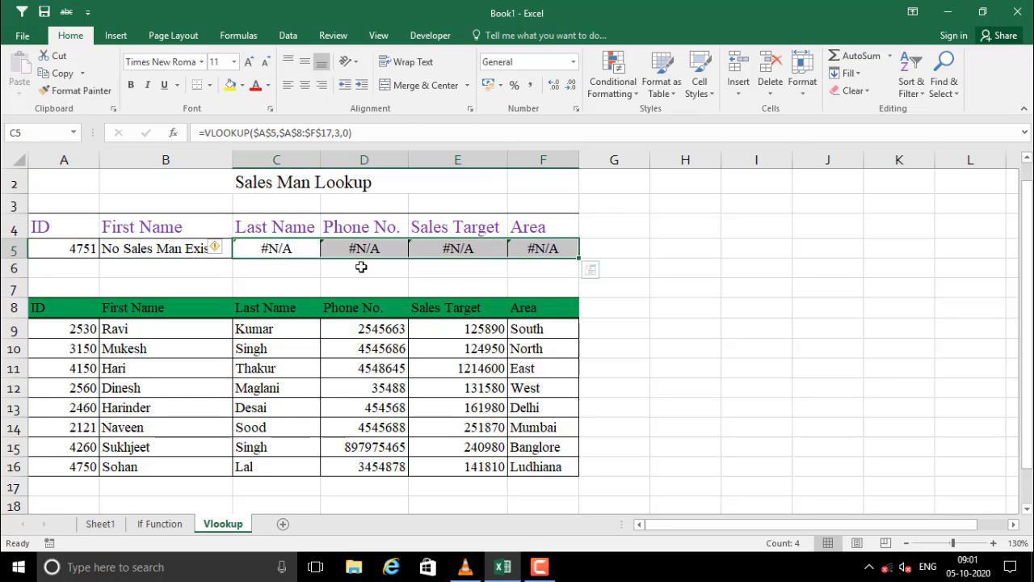
drag(325, 278, 299, 280)
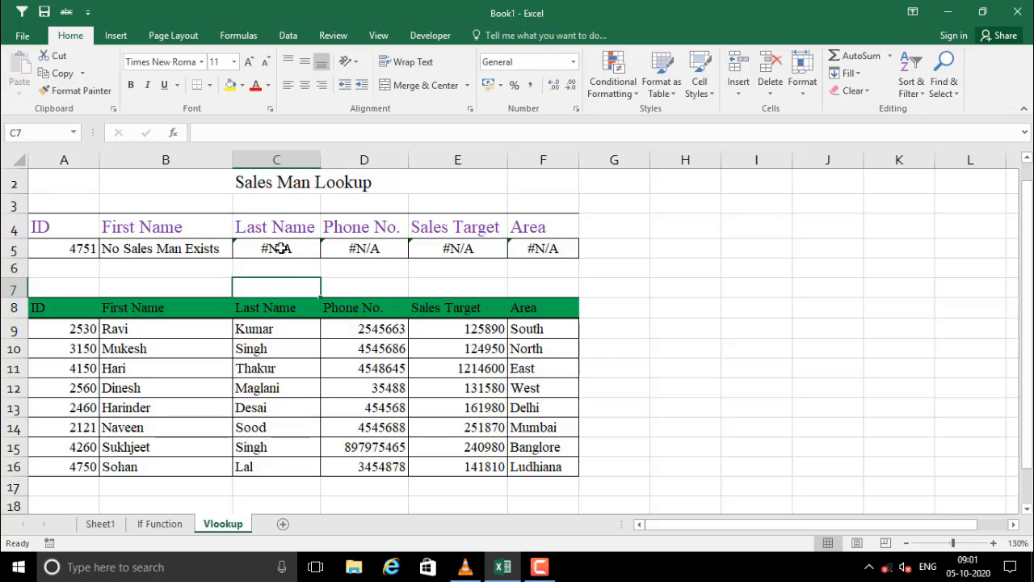
Step: Insert an opening IFERROR( between the equals sign and VLOOKUP in the Last Name formula in C5
click(279, 248)
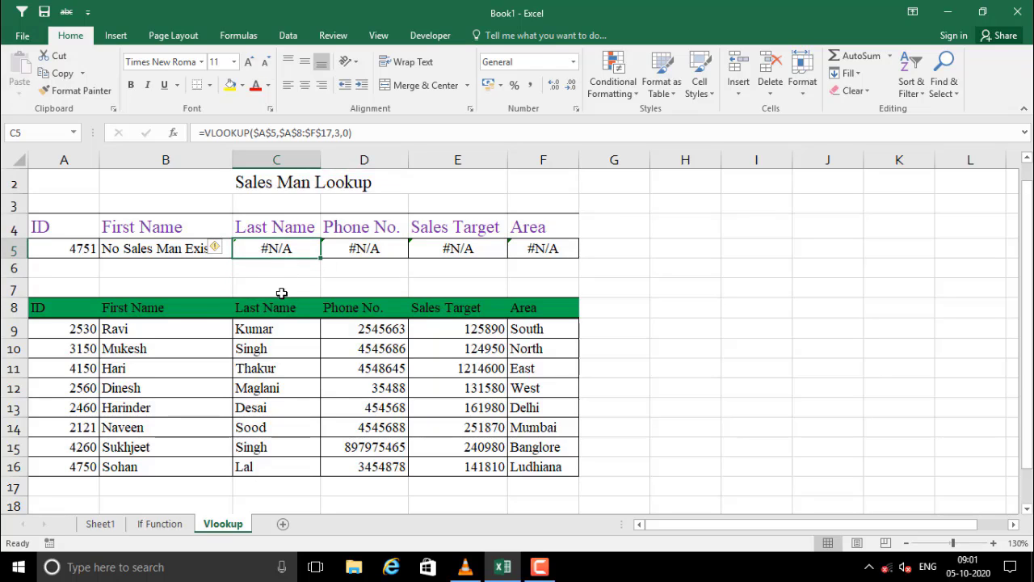
click(204, 133)
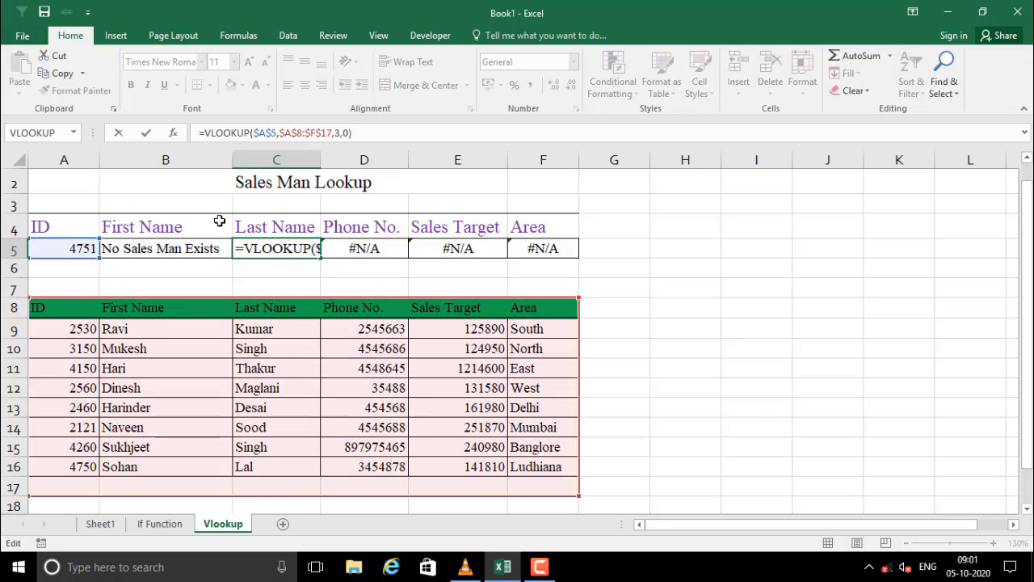
text(I)
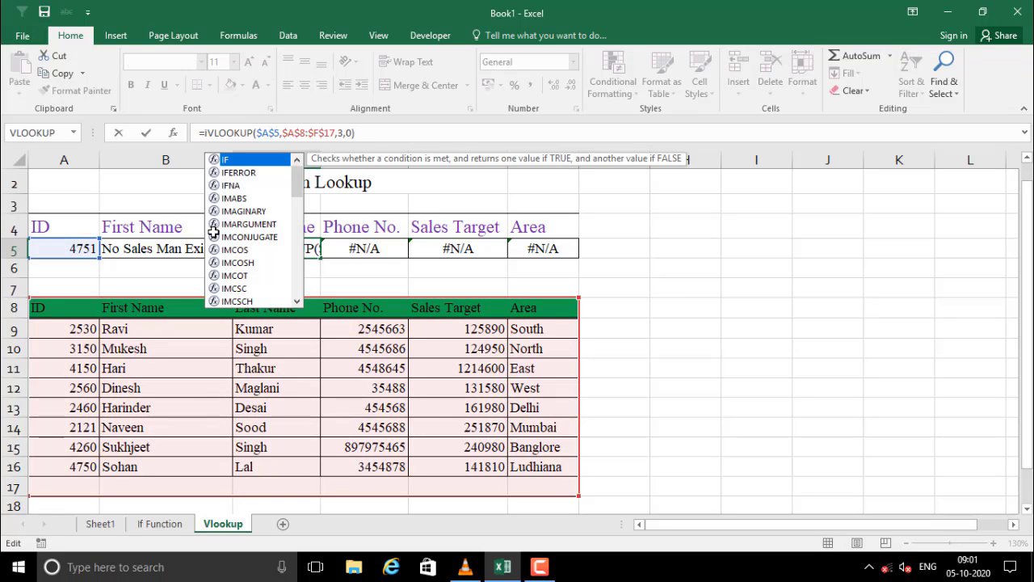
text(fe)
key(BackSpace)
text(e)
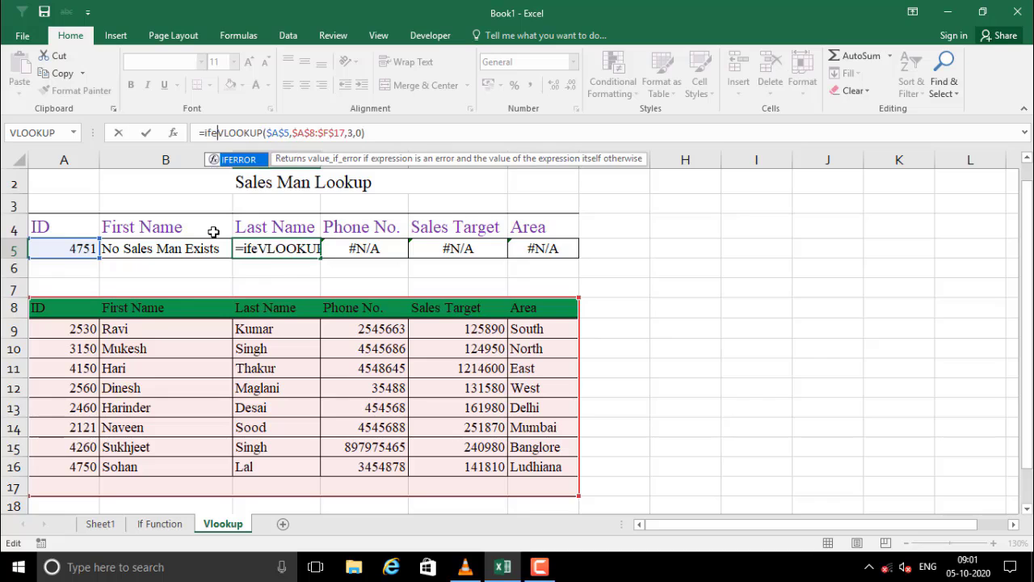
text(rror)
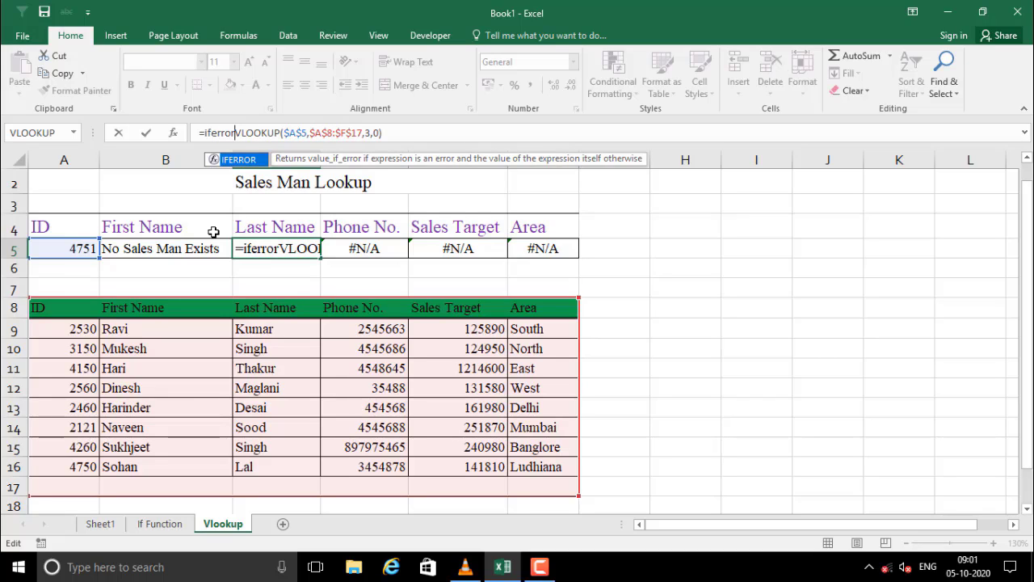
text(()
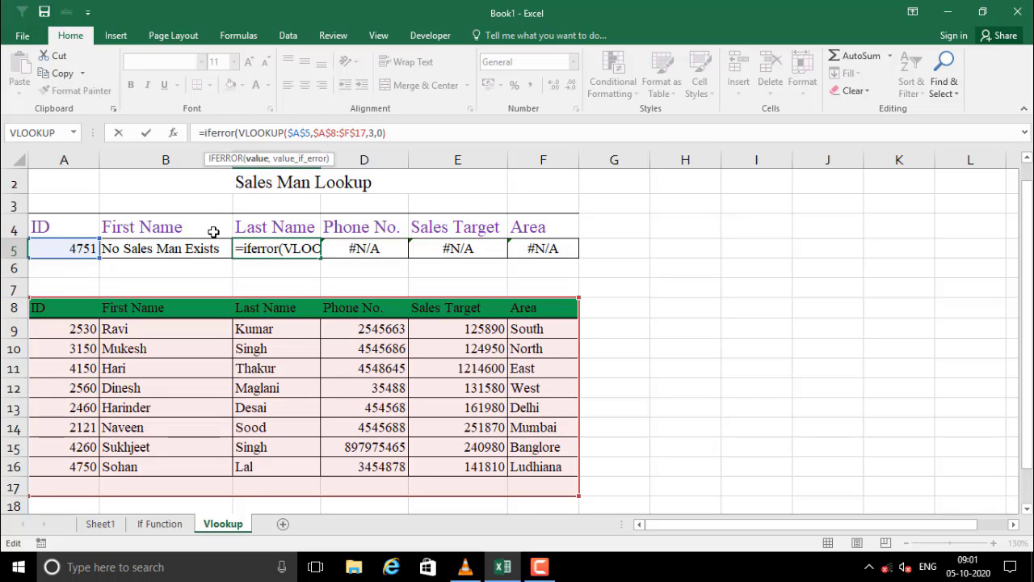
Step: Set the Value_if_error argument of C5's IFERROR function to an empty string ("") and apply the formula
click(213, 134)
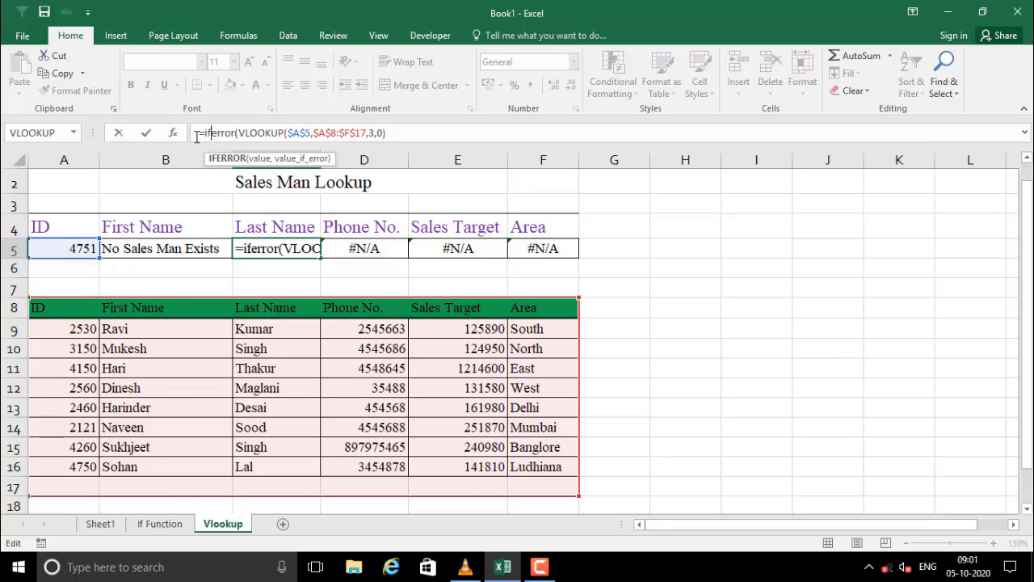
click(172, 133)
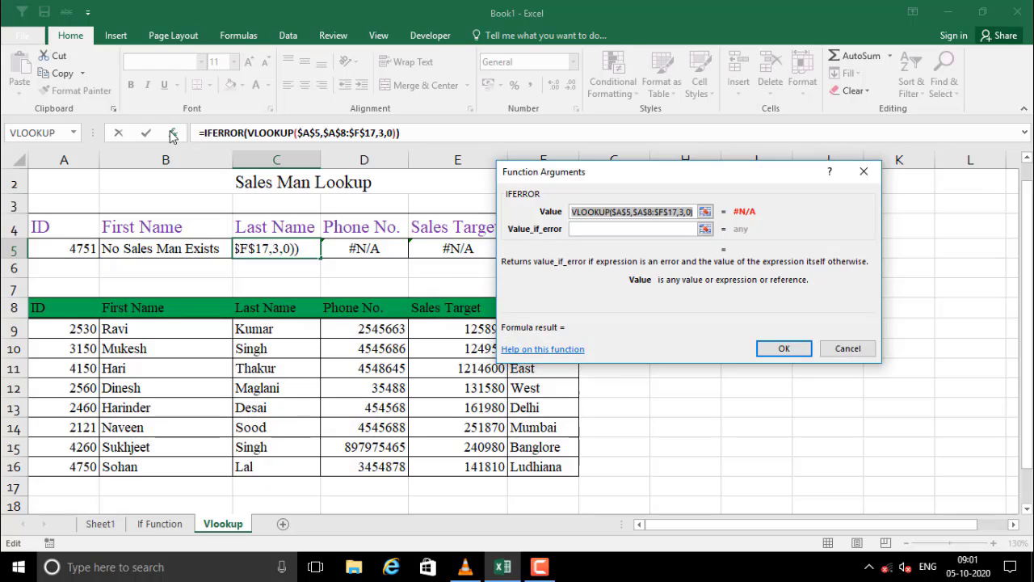
click(611, 228)
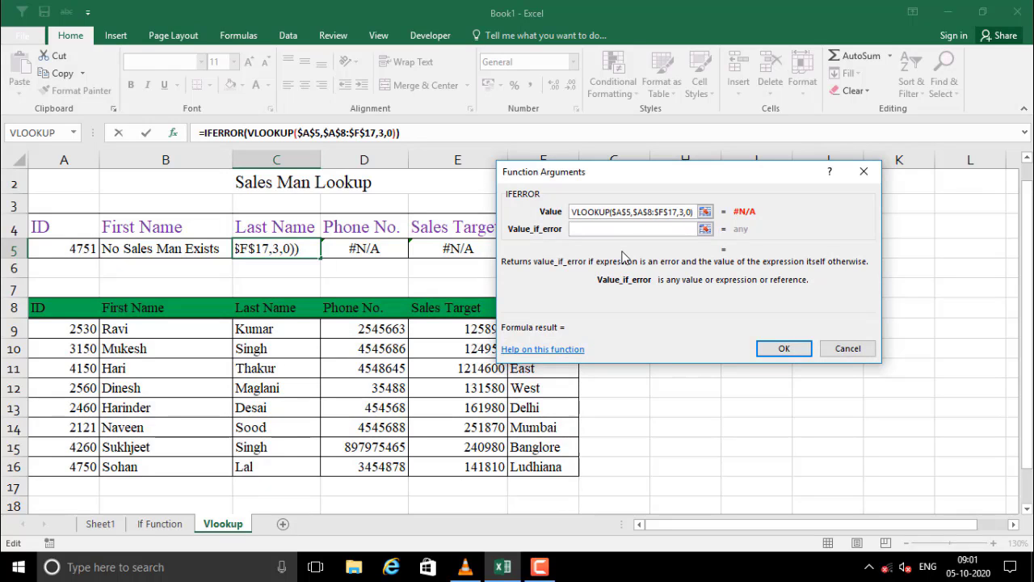
text("")
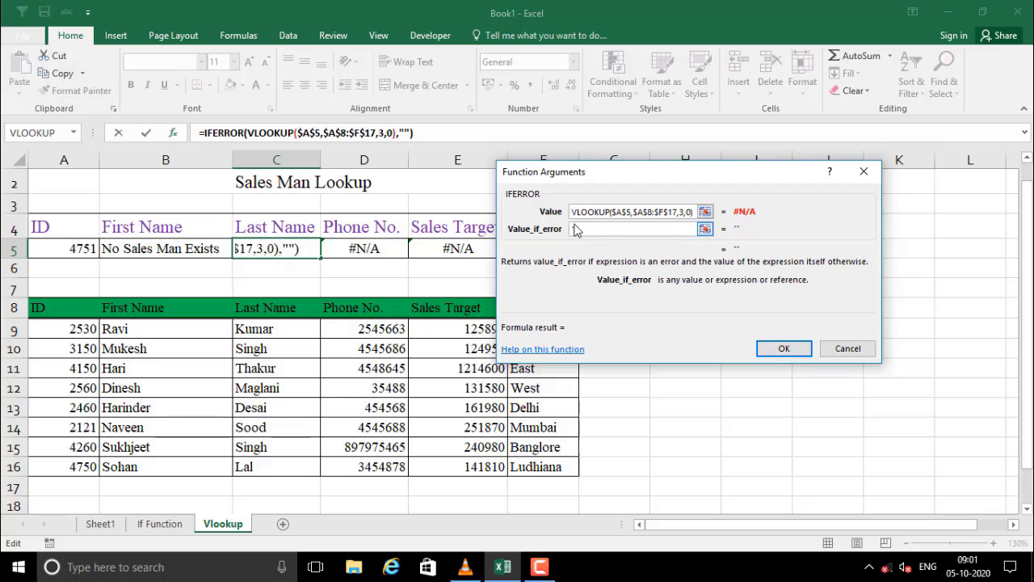
click(784, 349)
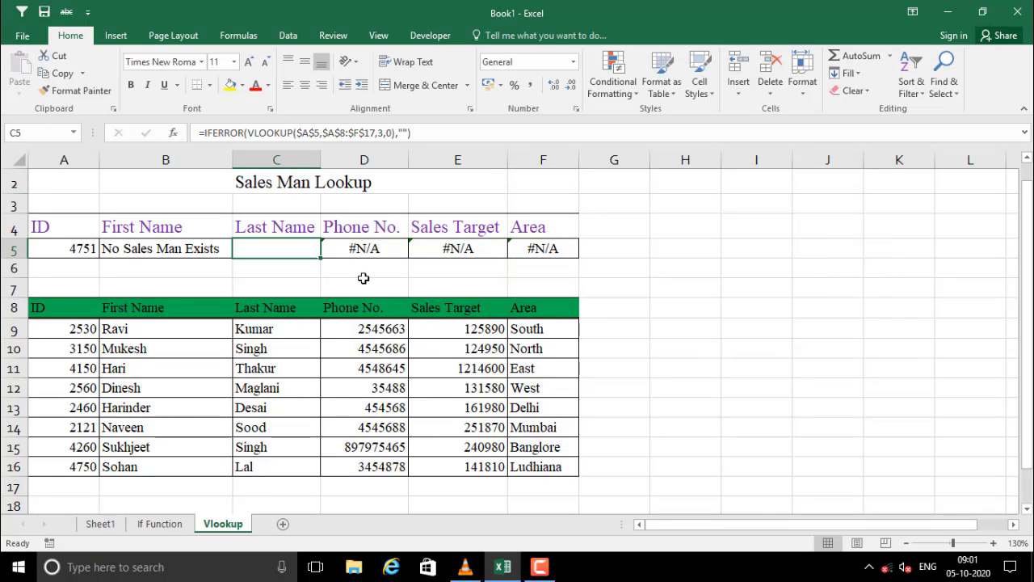
Step: Wrap the Phone No. VLOOKUP formula in D5 in IFERROR with "" as the Value_if_error argument
click(367, 246)
click(314, 247)
click(369, 247)
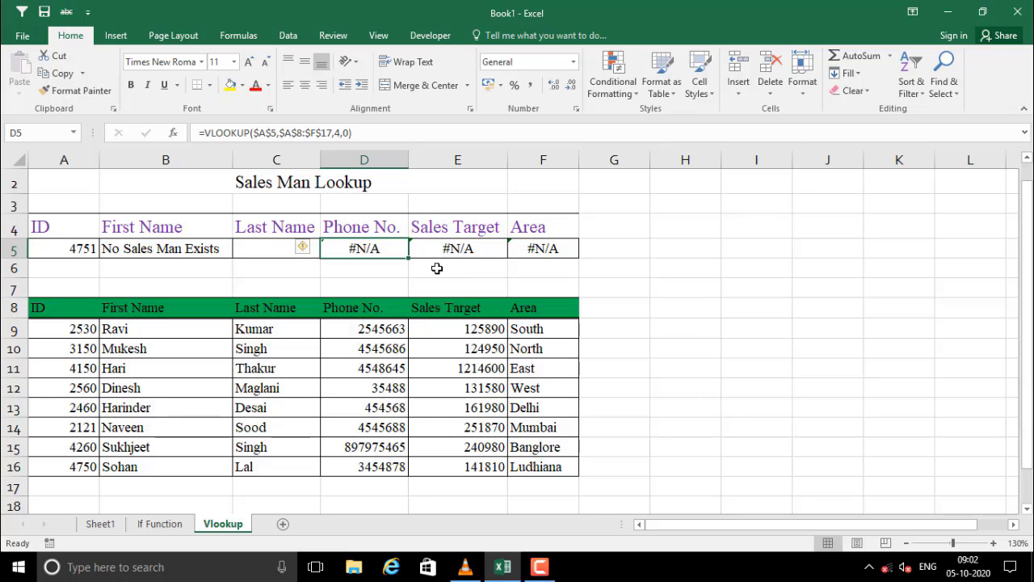
click(203, 132)
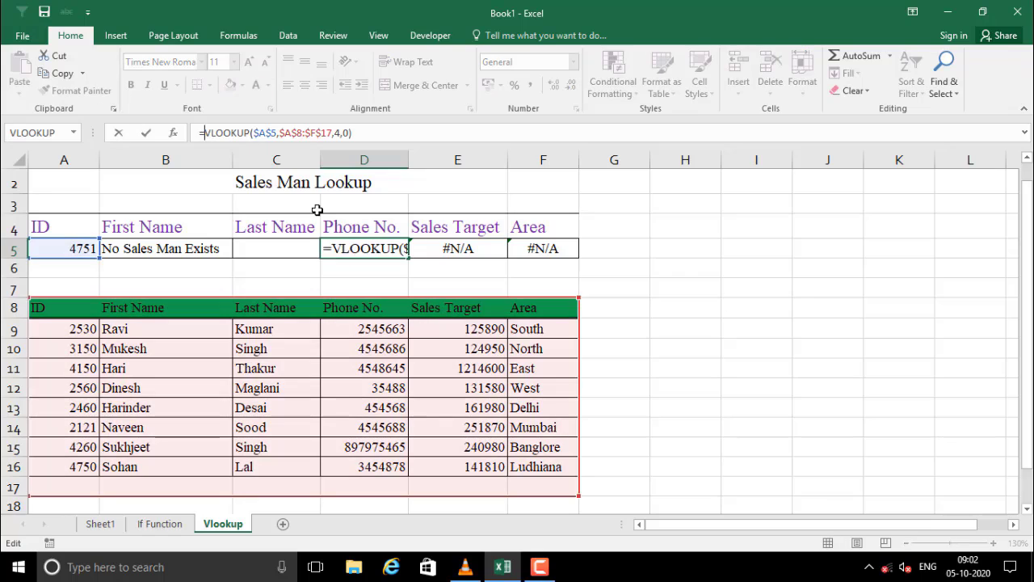
text(i)
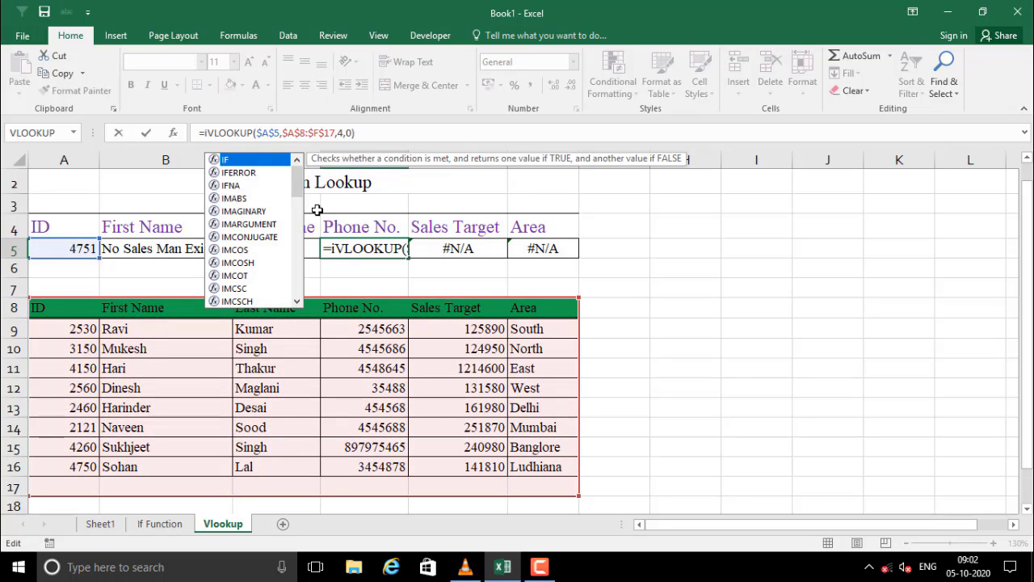
text(ferro)
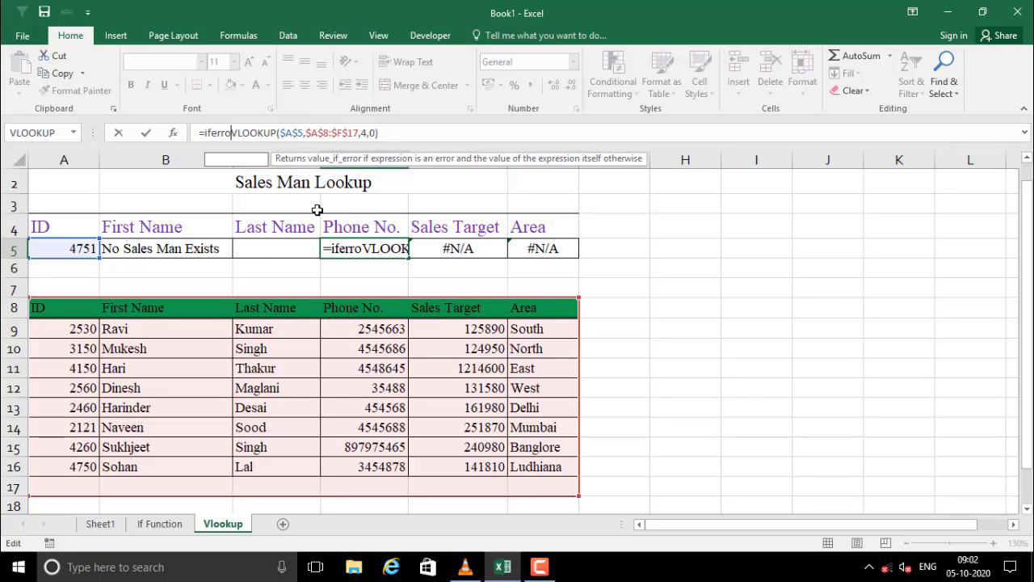
text(r()
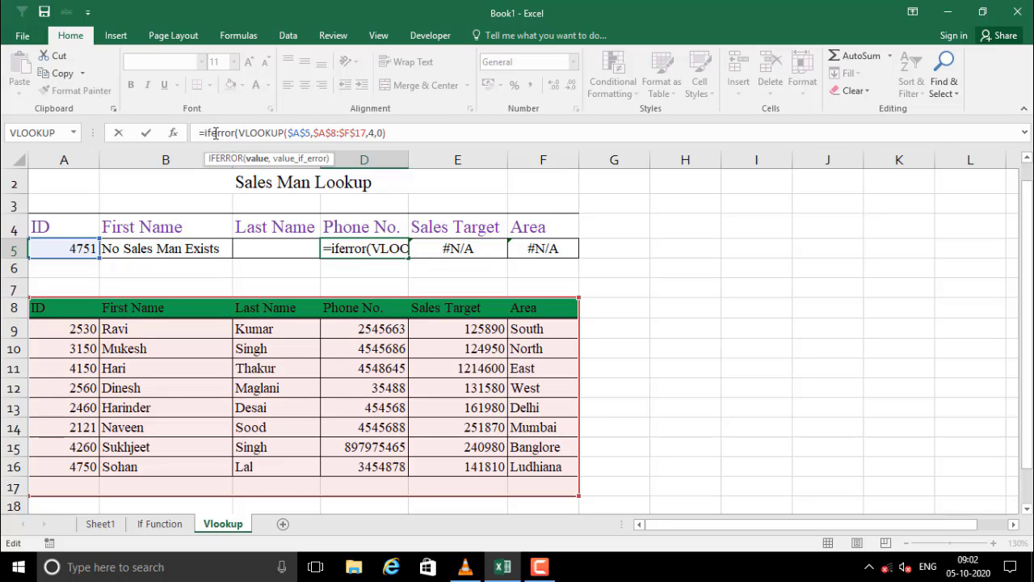
click(173, 132)
click(589, 230)
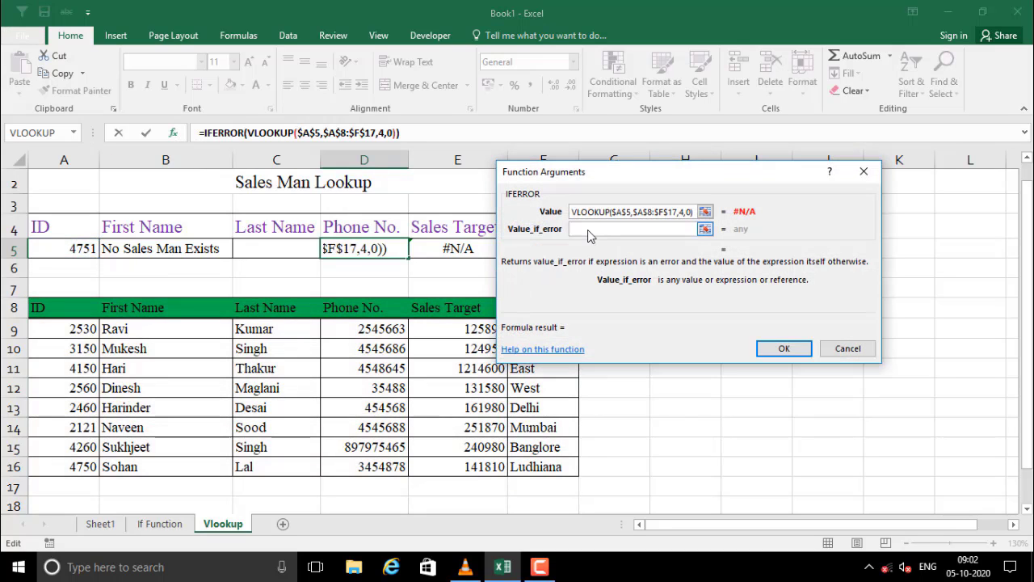
text("")
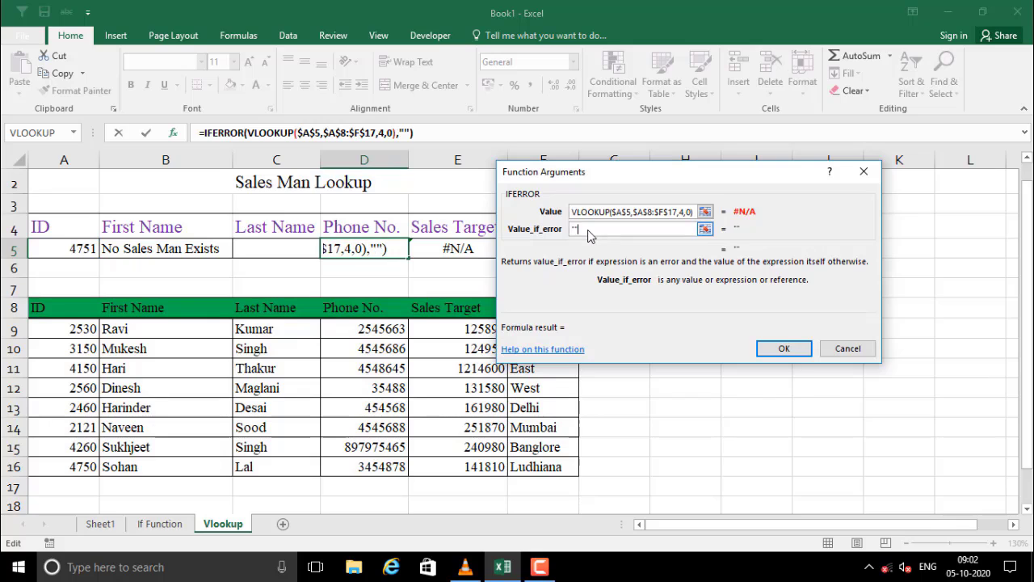
click(784, 347)
Step: Wrap the Sales Target VLOOKUP formula in E5 in IFERROR with "" as the Value_if_error argument
click(458, 248)
click(202, 133)
text(i)
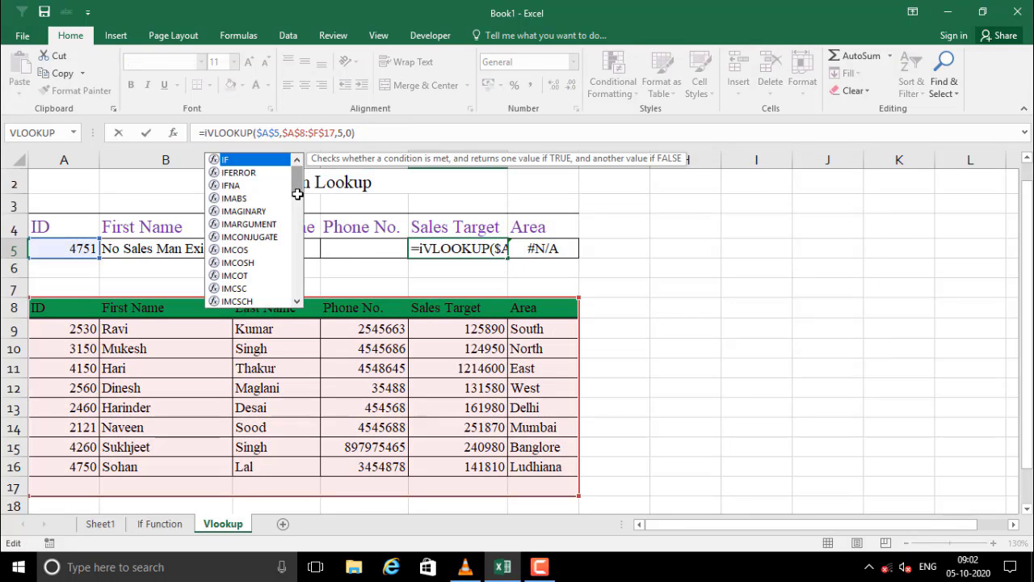
text(ferror()
click(172, 133)
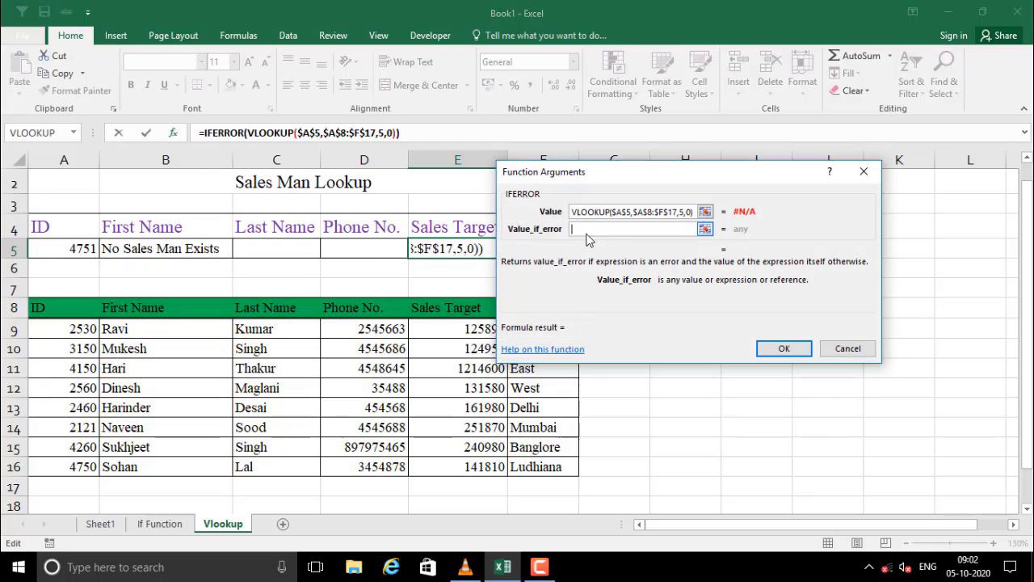
text("")
click(784, 348)
Step: Wrap the Area VLOOKUP formula in F5 in IFERROR with "" as the Value_if_error argument
click(544, 249)
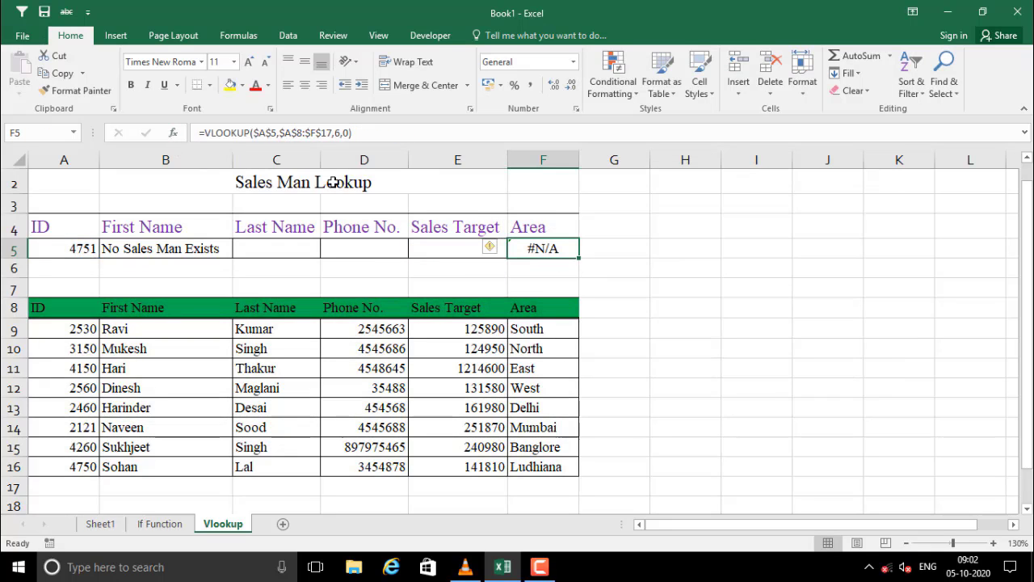
click(203, 133)
text(iferror()
click(173, 132)
click(603, 229)
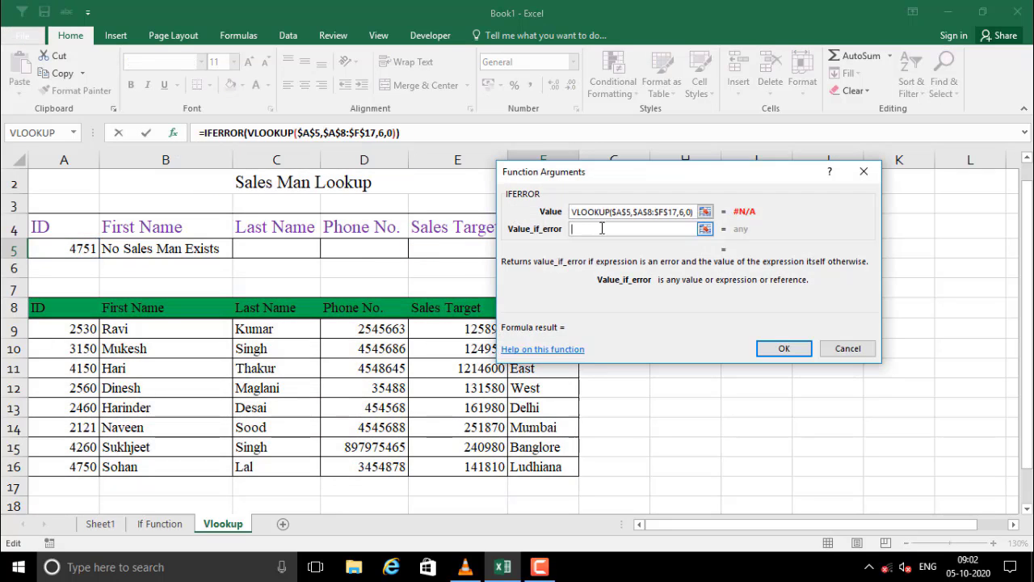
text("")
click(775, 348)
Step: Check the IFERROR results across C5:F5 in the lookup row
click(616, 292)
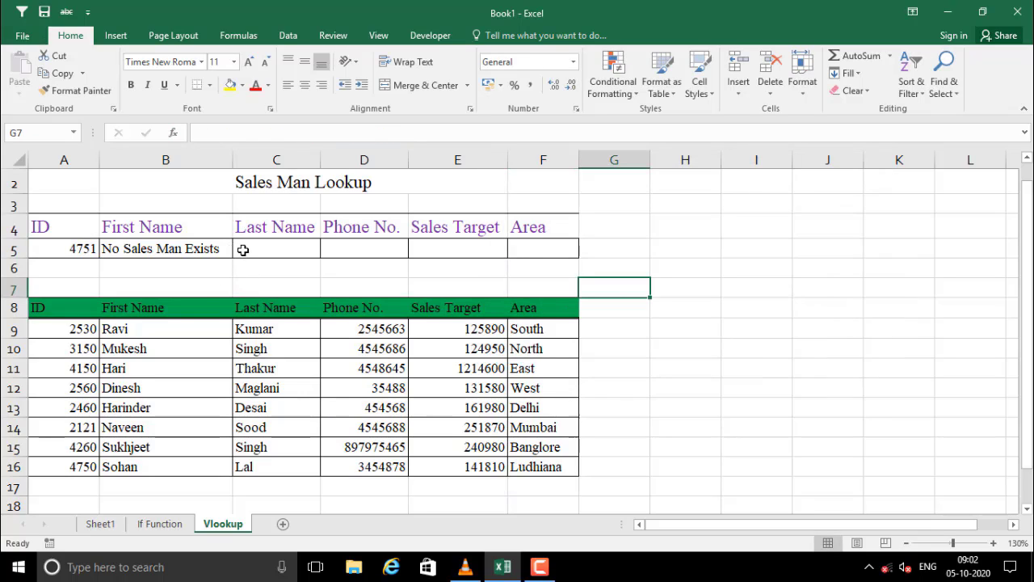
drag(243, 250, 525, 249)
click(485, 268)
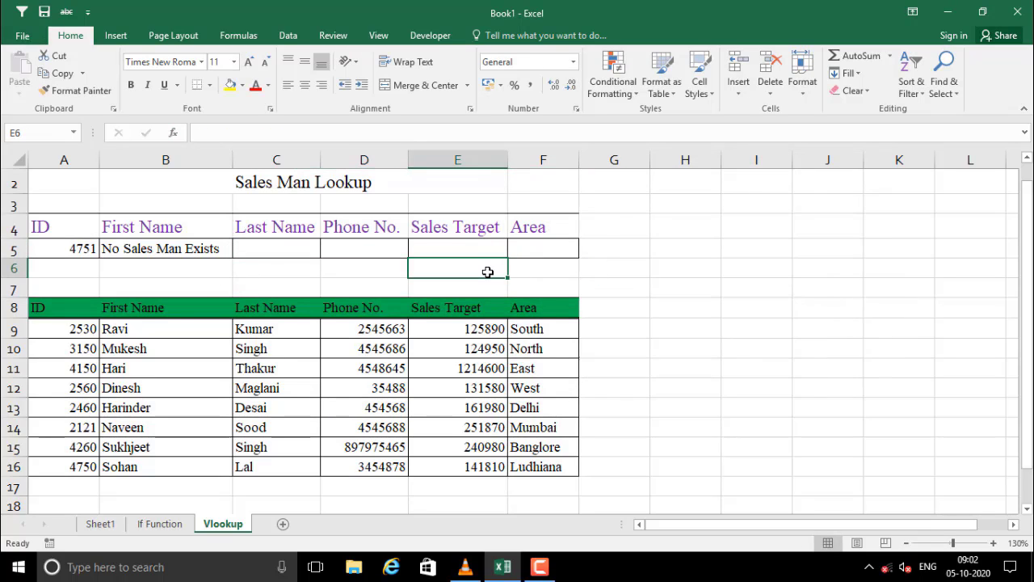
click(340, 263)
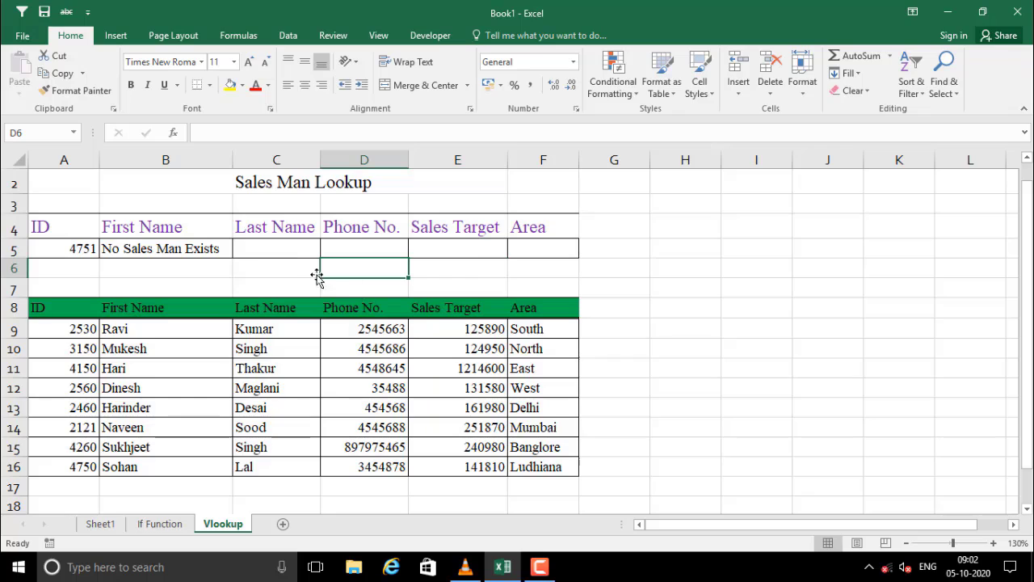
click(281, 265)
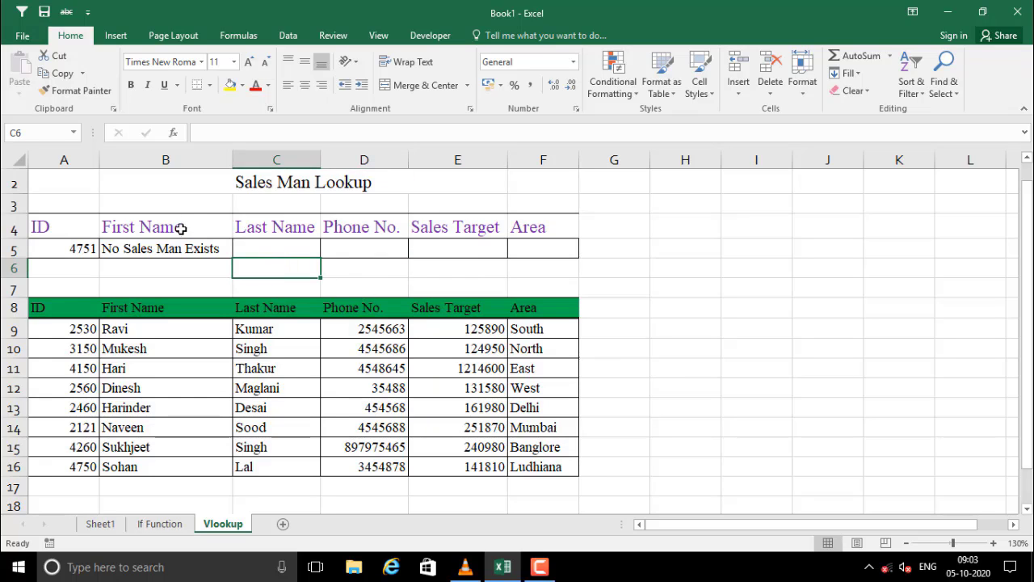
drag(261, 250, 478, 250)
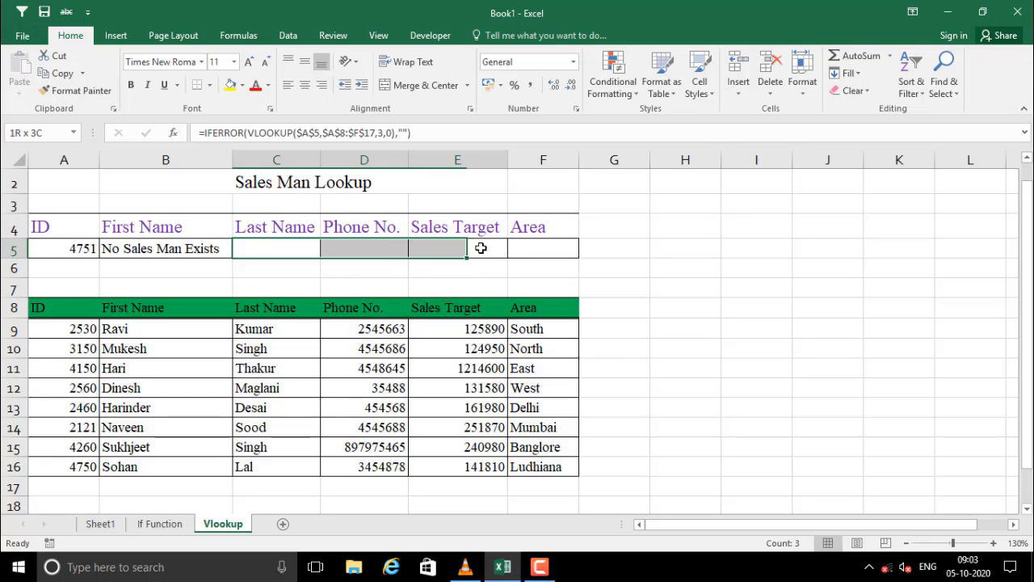
click(289, 274)
Step: Test the lookup with an unlisted ID in A5, one higher than the ID in A12, and check the results in B5:F5
click(89, 252)
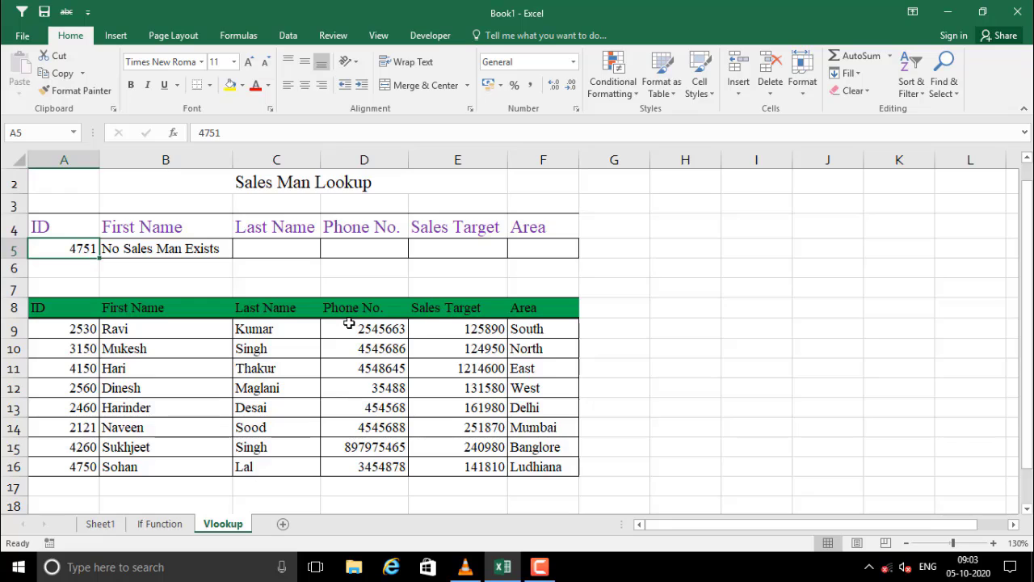
text(25)
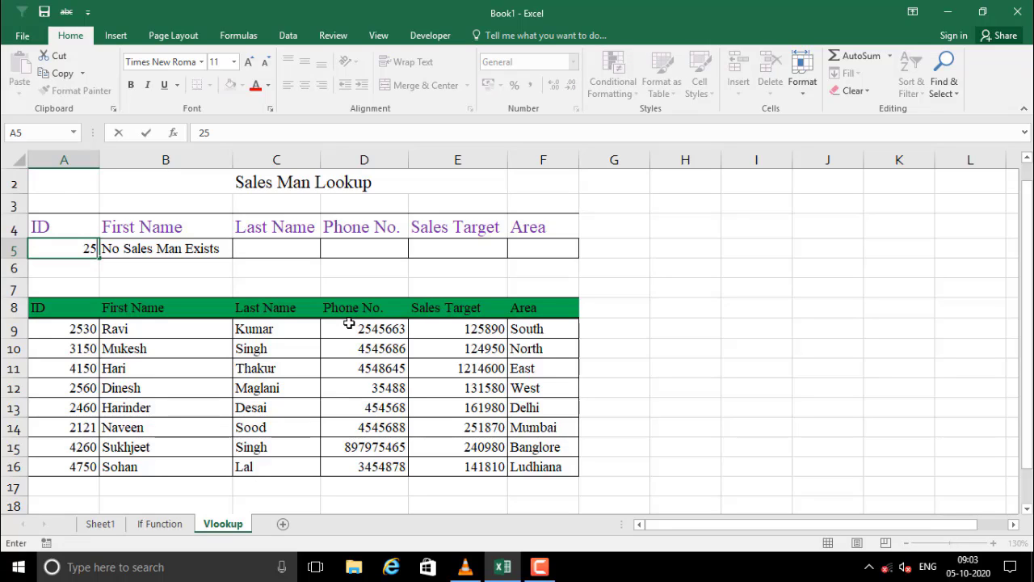
text(61)
key(Return)
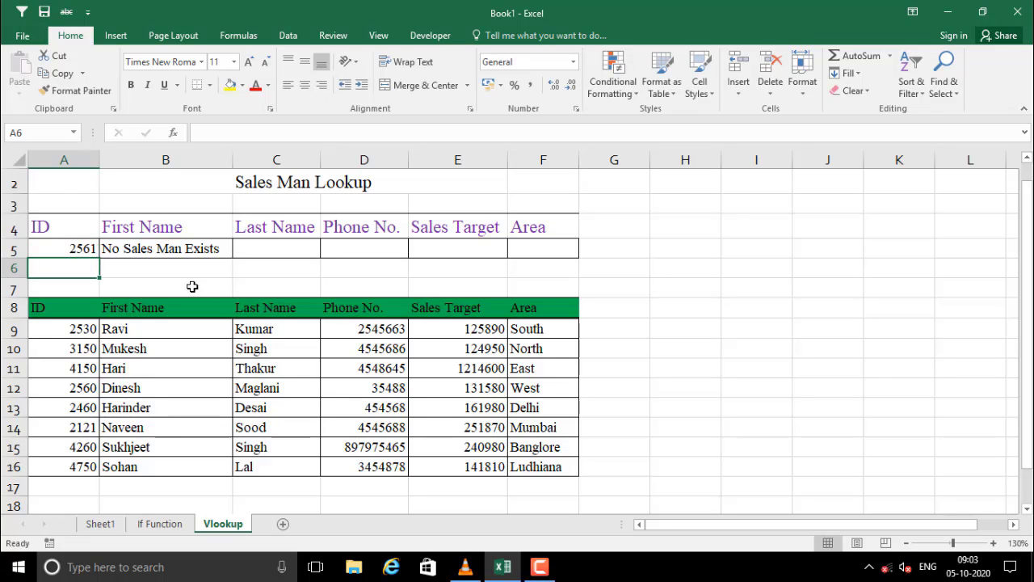
click(158, 254)
click(84, 249)
click(122, 252)
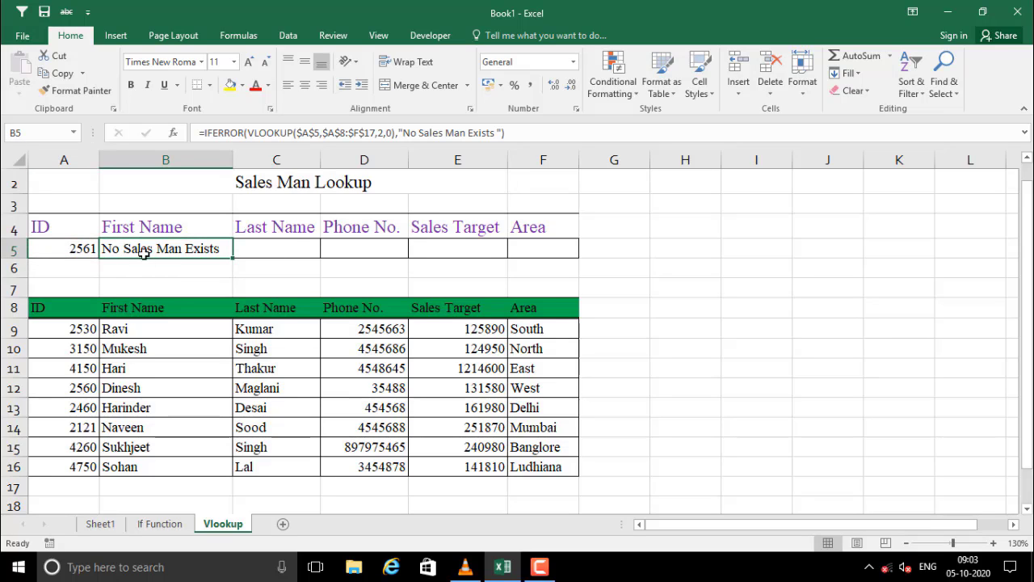
click(260, 253)
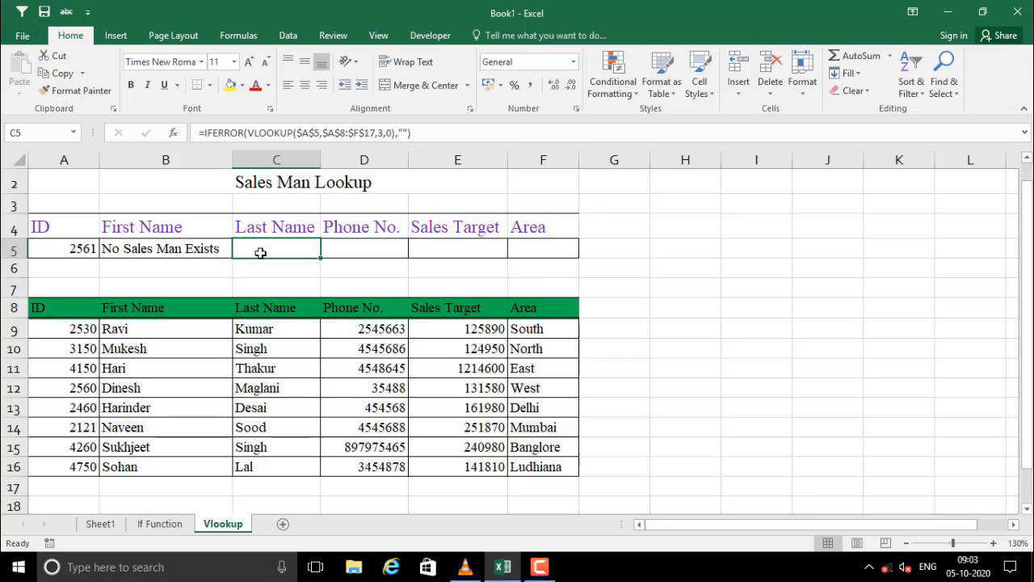
drag(170, 253, 526, 251)
click(154, 274)
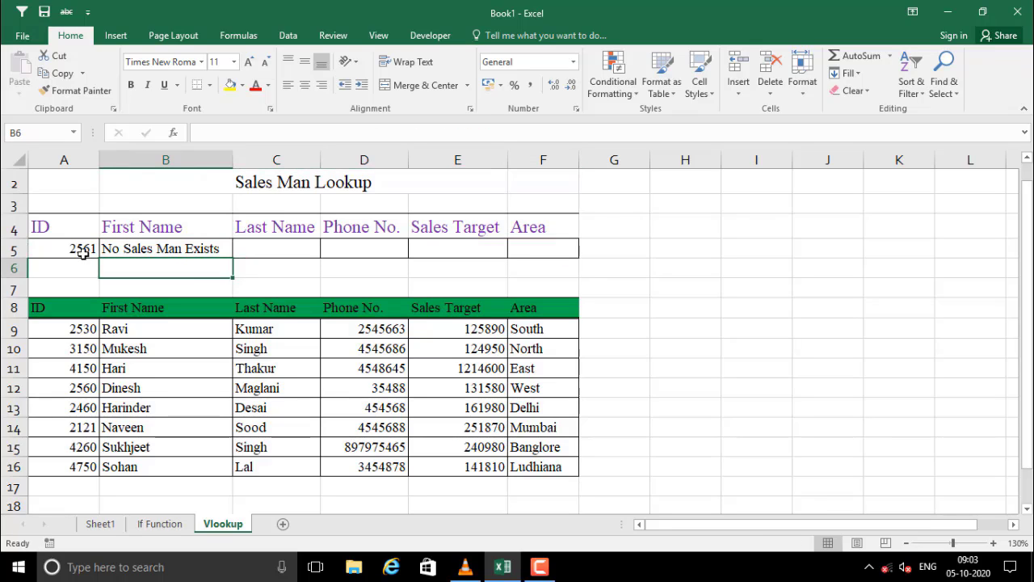
Step: Set the lookup ID in A5 to the listed ID from A10
click(80, 253)
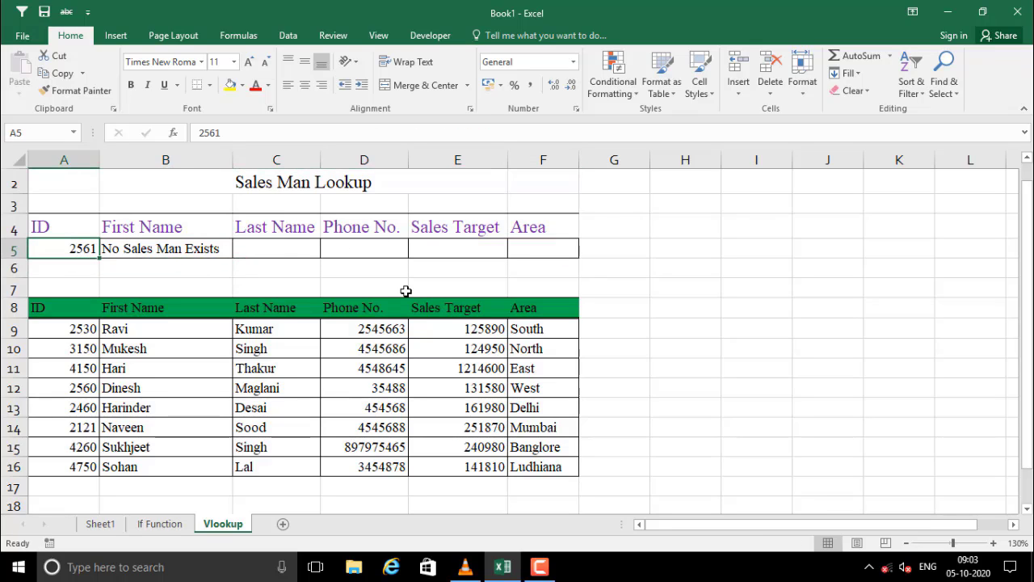
text(3150)
key(Return)
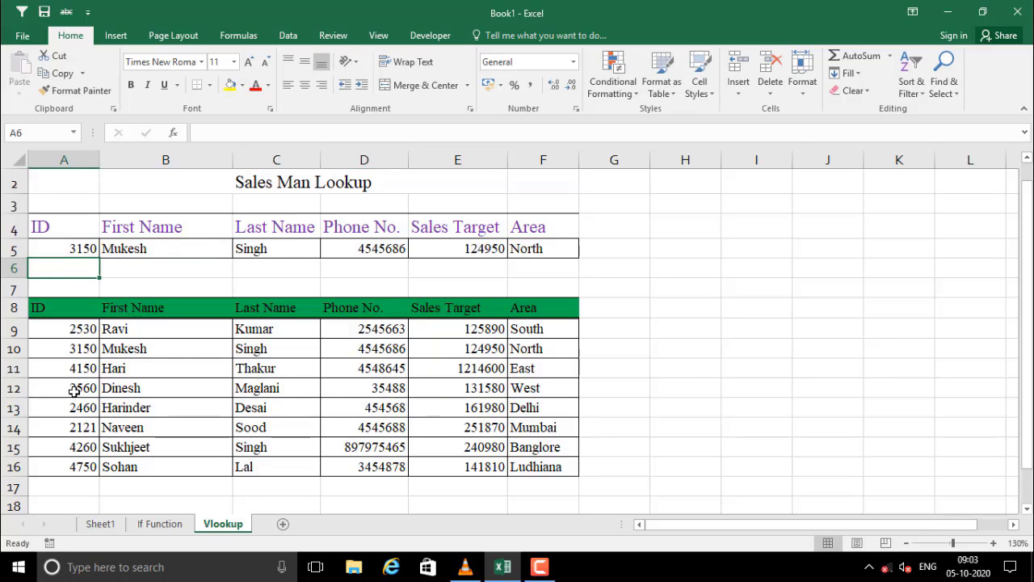
Step: Compare the lookup results in A5:F5 with the matching record in A10:F10
drag(80, 354, 516, 350)
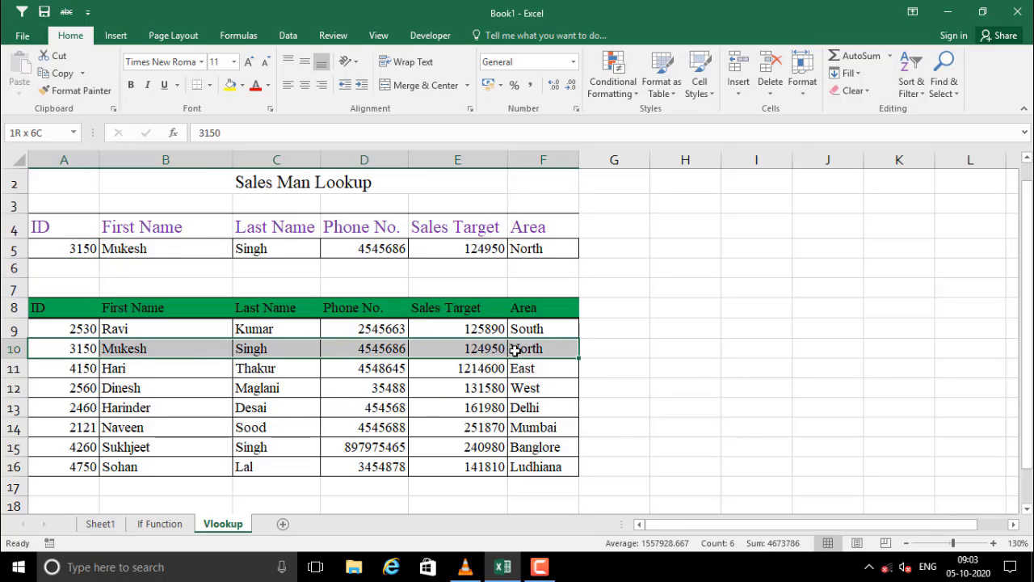
click(118, 247)
drag(81, 251, 479, 254)
click(439, 279)
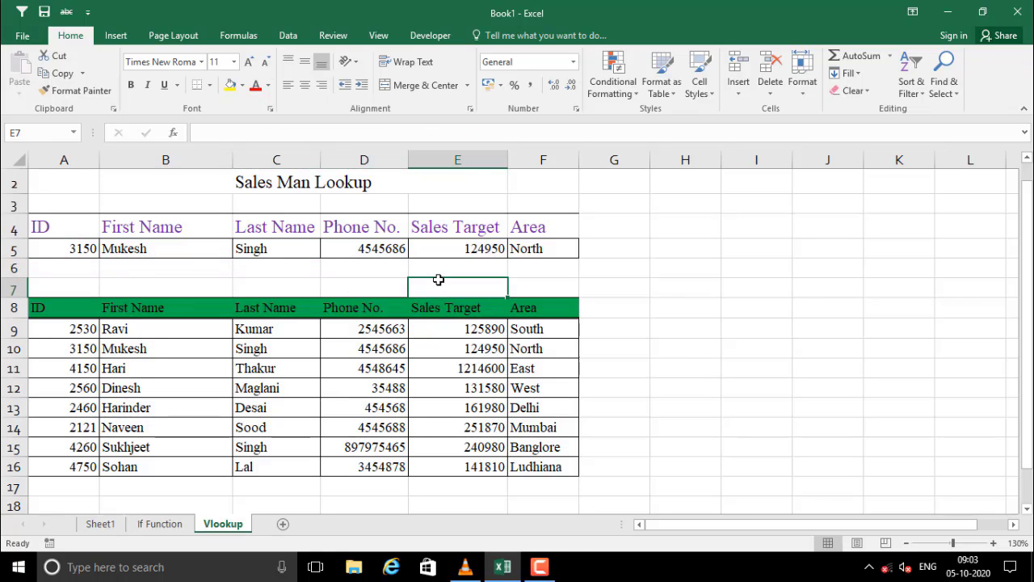
click(357, 271)
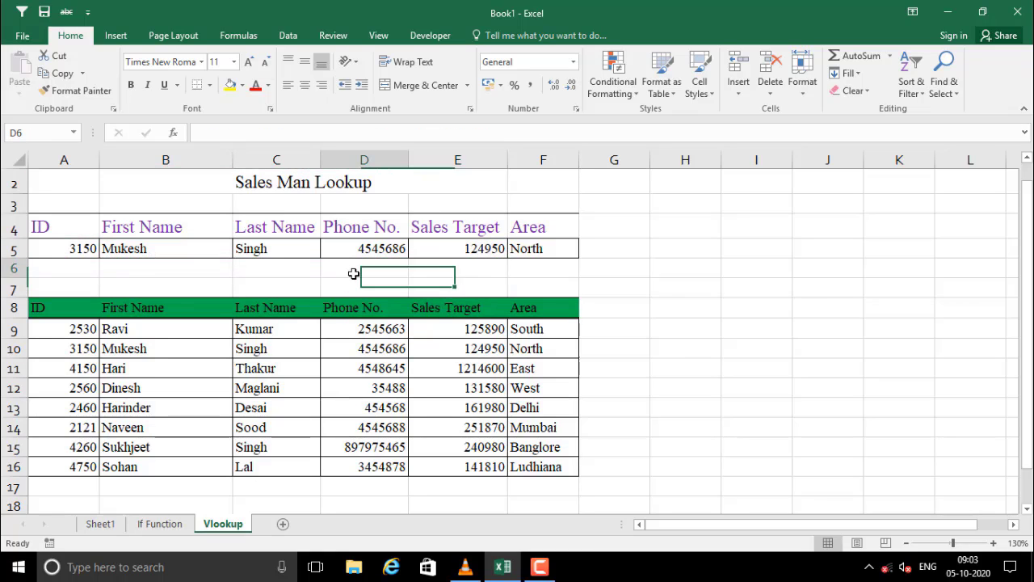
click(265, 273)
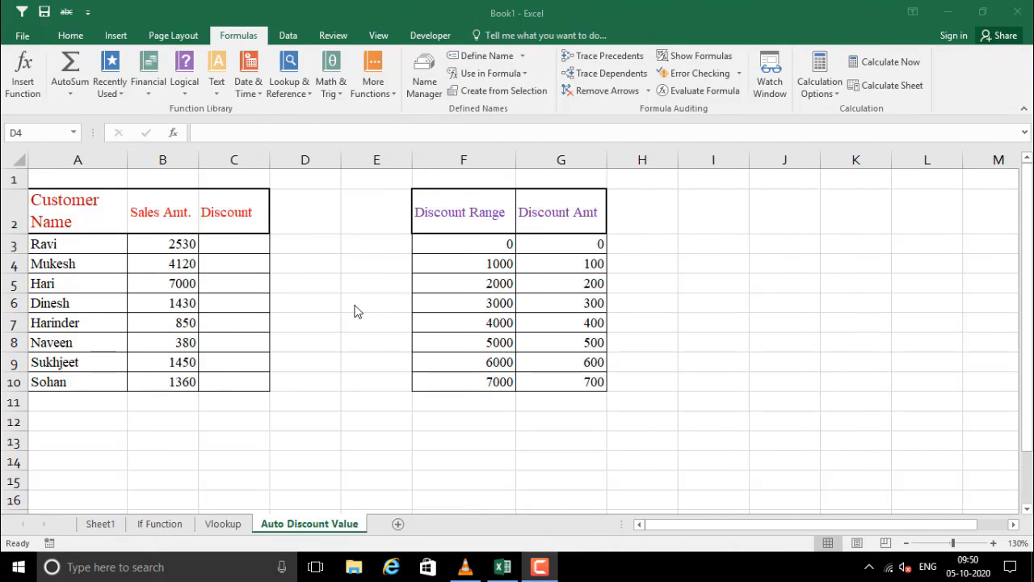
Step: Examine the layout of the customer sales table in A2:C10 and the discount table in F2:G10 on the Auto Discount Value sheet
click(355, 305)
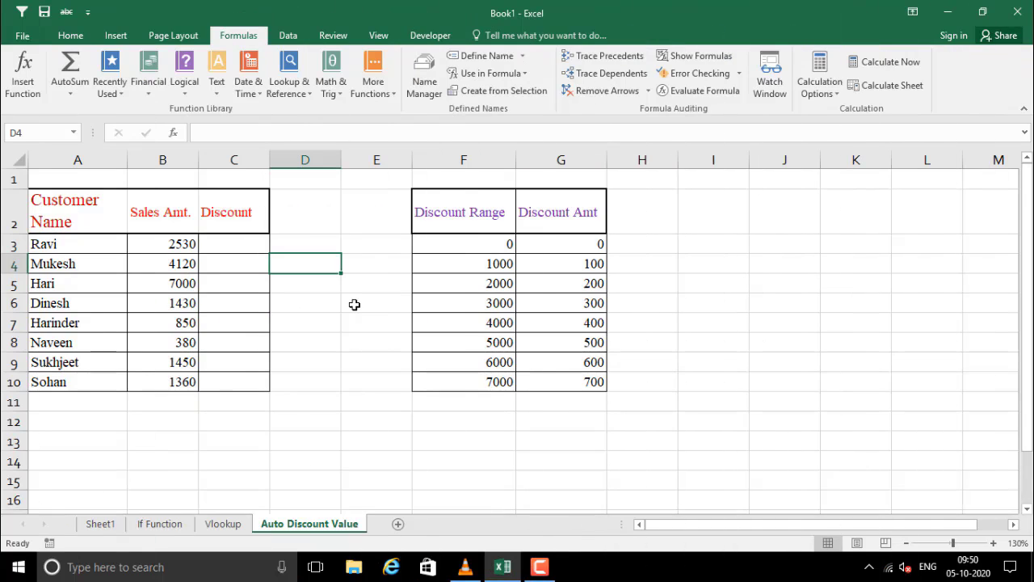
drag(64, 214, 249, 363)
drag(457, 213, 563, 379)
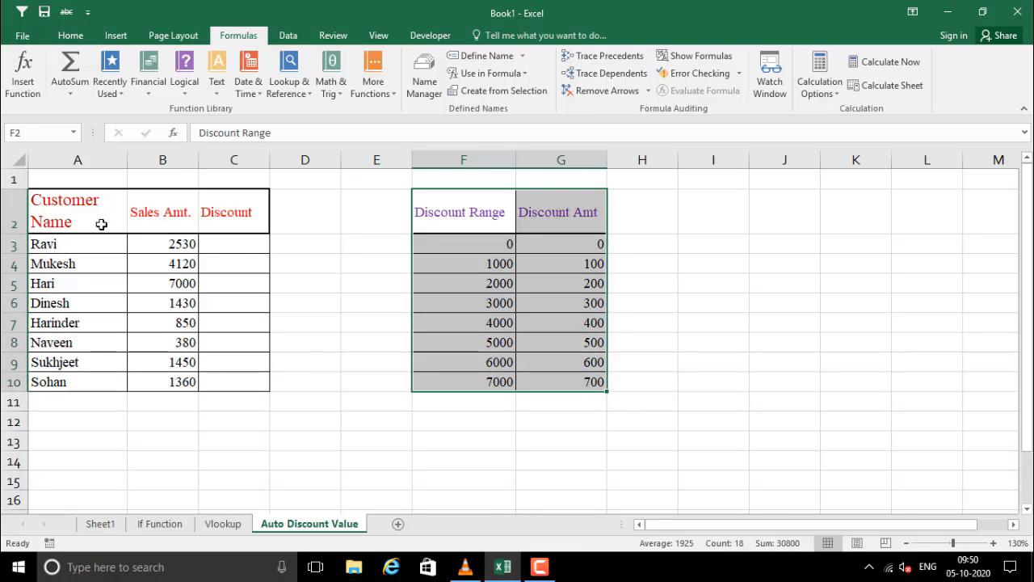
drag(102, 222, 247, 383)
click(64, 202)
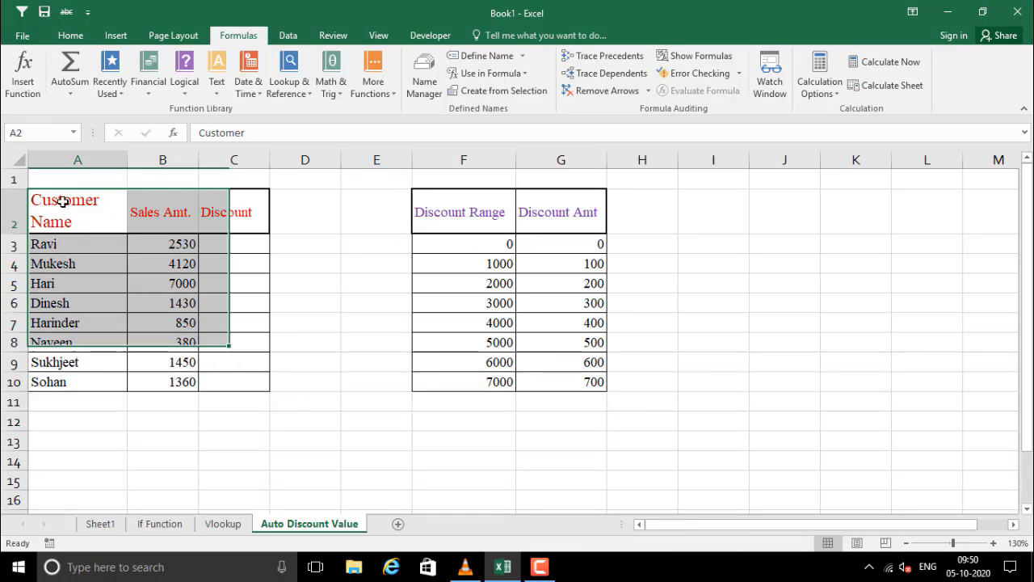
drag(63, 223, 69, 365)
drag(60, 194, 69, 380)
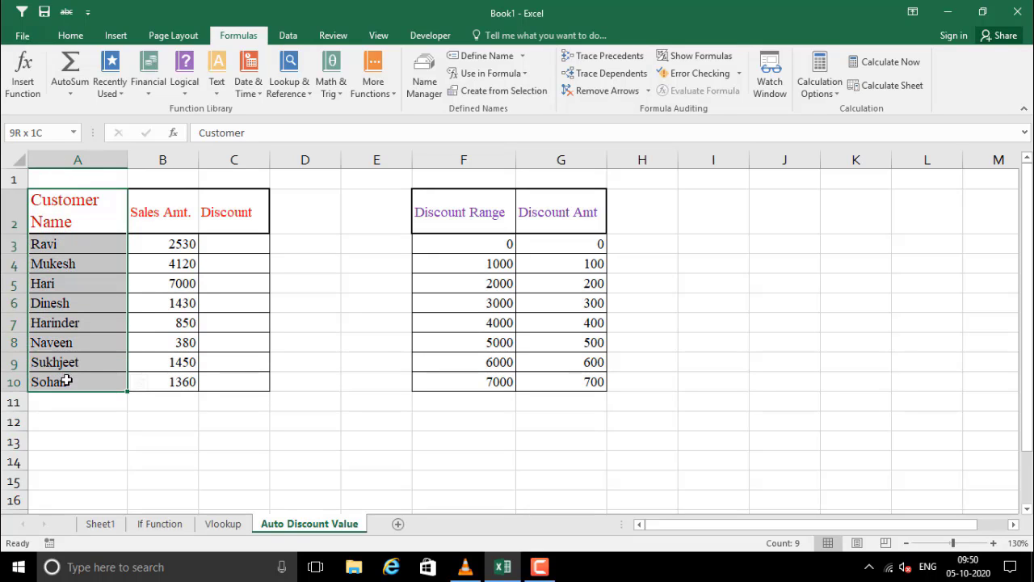
drag(161, 216, 163, 255)
drag(161, 249, 162, 382)
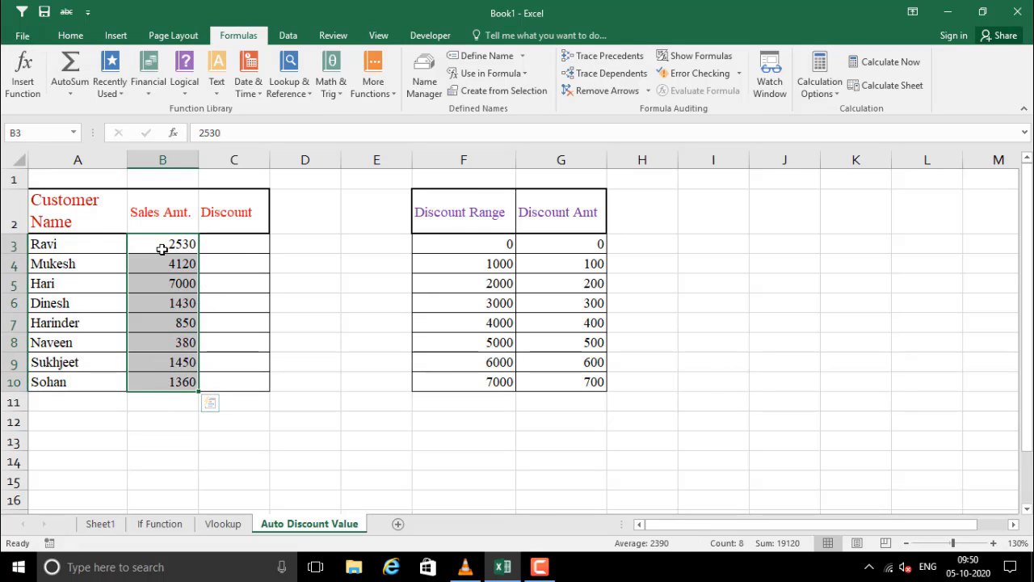
click(219, 246)
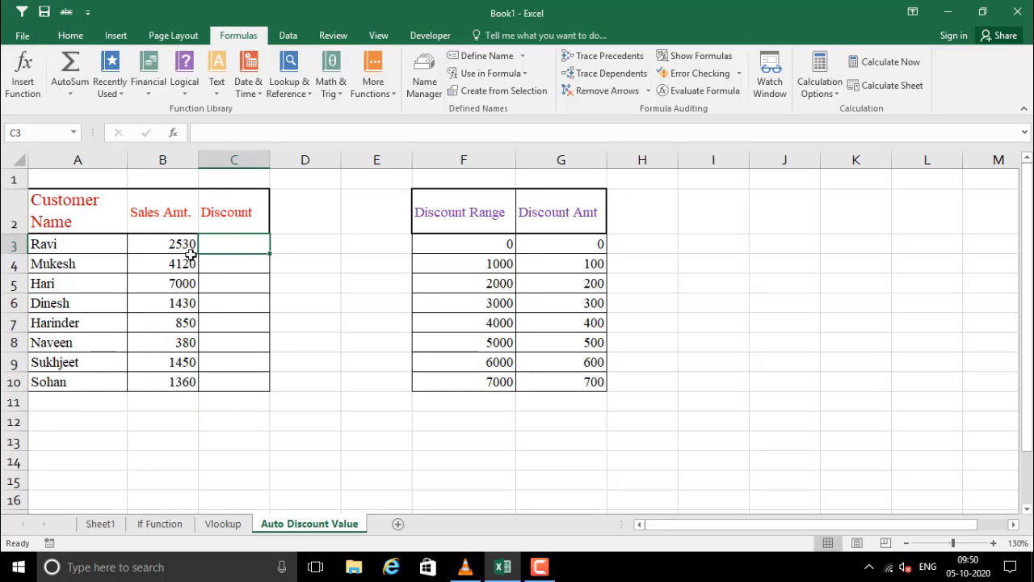
drag(214, 243, 237, 382)
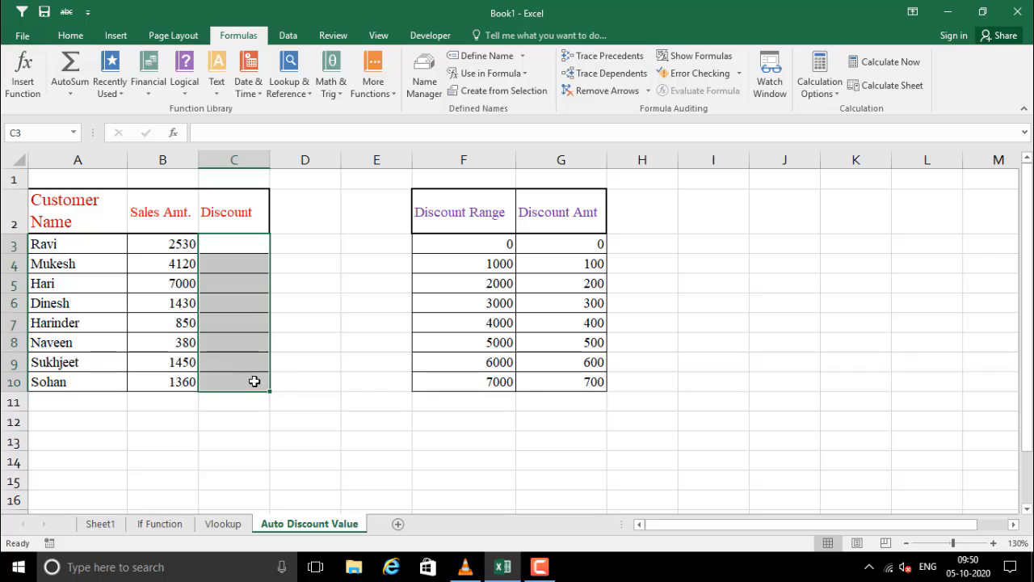
Step: Examine how each Discount Range value in F3:F10 corresponds to the Discount Amt in G3:G10
drag(458, 220, 477, 374)
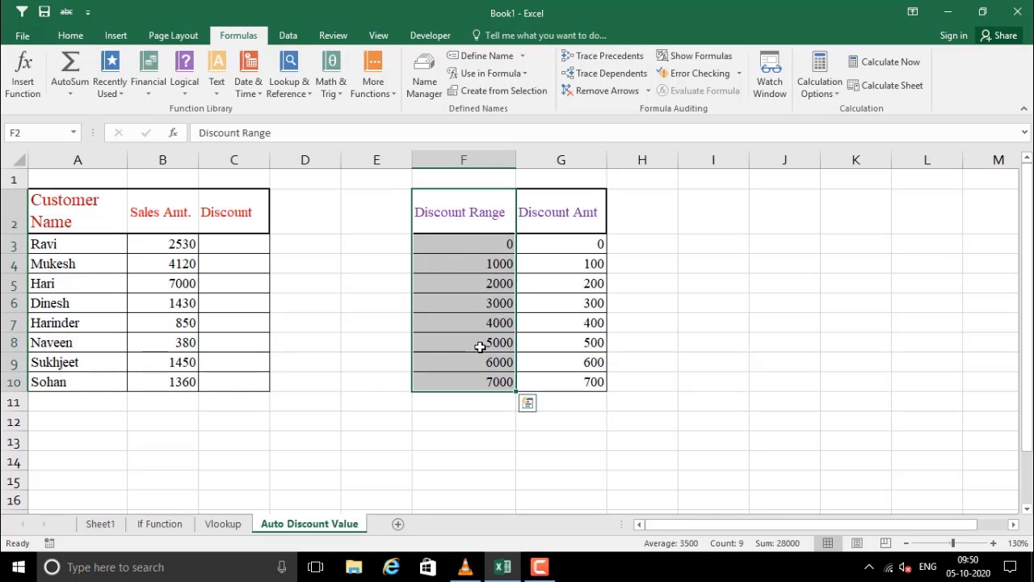
click(468, 265)
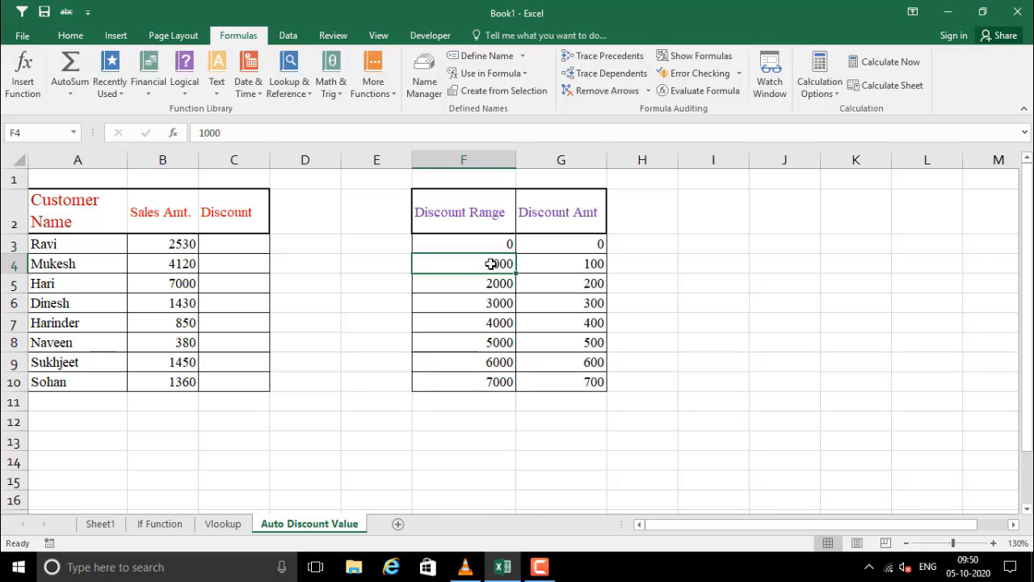
click(586, 264)
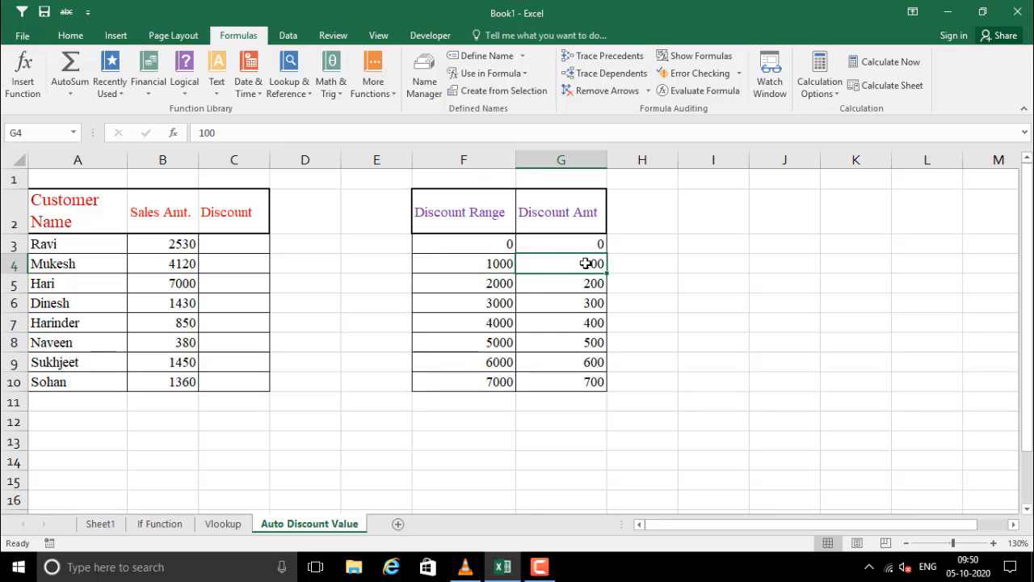
click(499, 268)
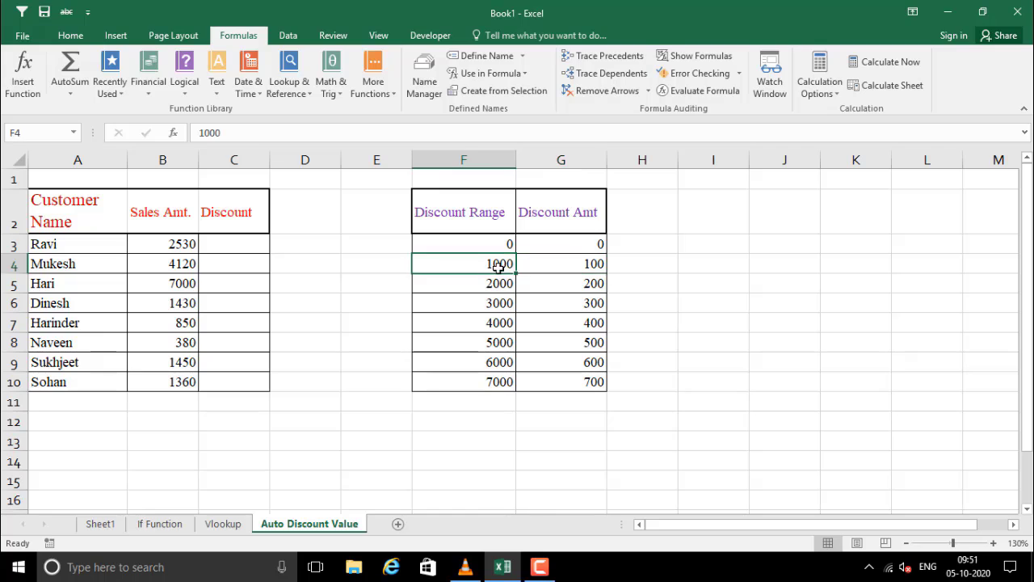
mouse_move(499, 268)
mouse_down()
mouse_move(509, 282)
mouse_move(501, 268)
mouse_up()
click(583, 267)
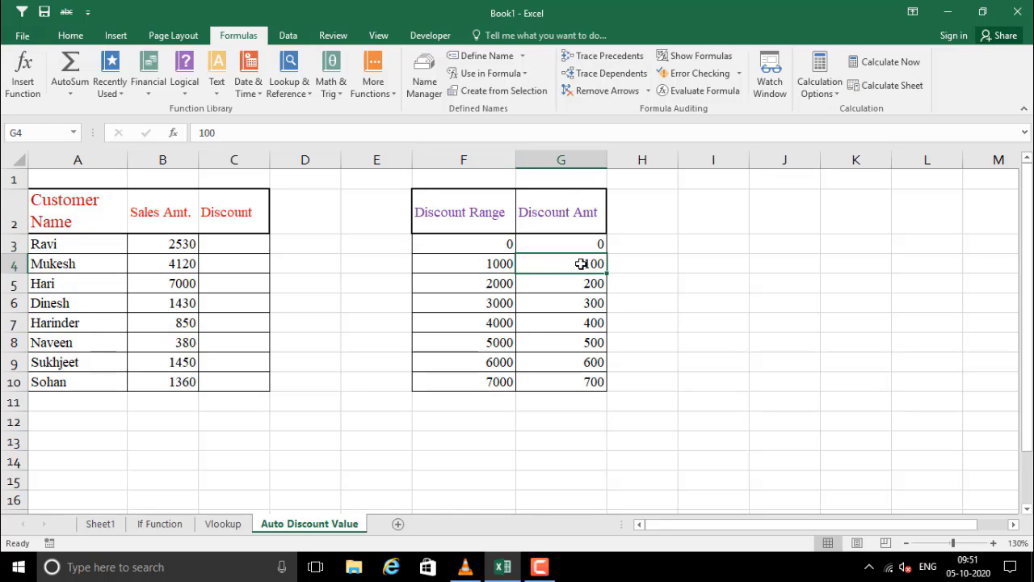
click(488, 283)
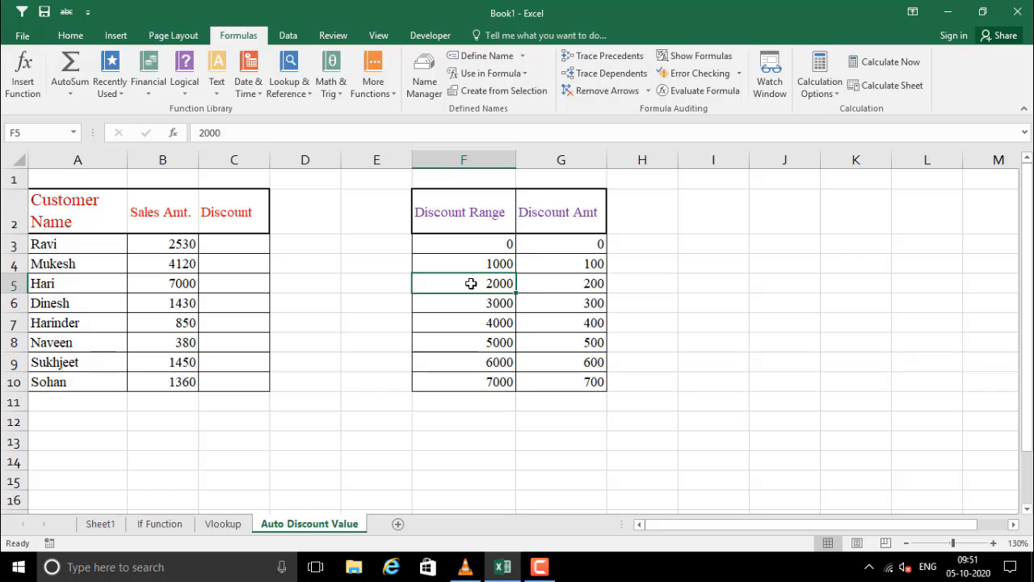
click(485, 302)
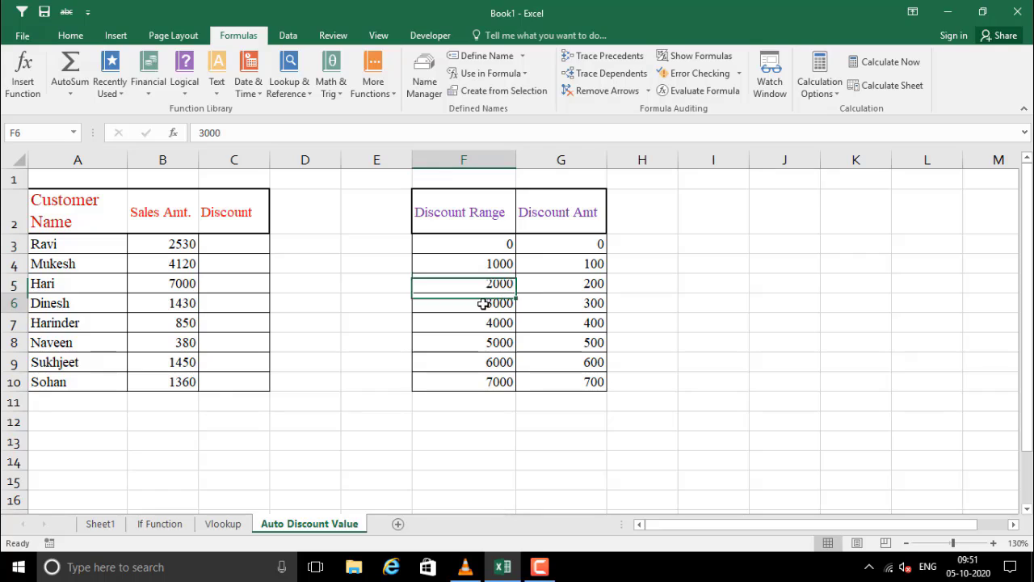
click(569, 284)
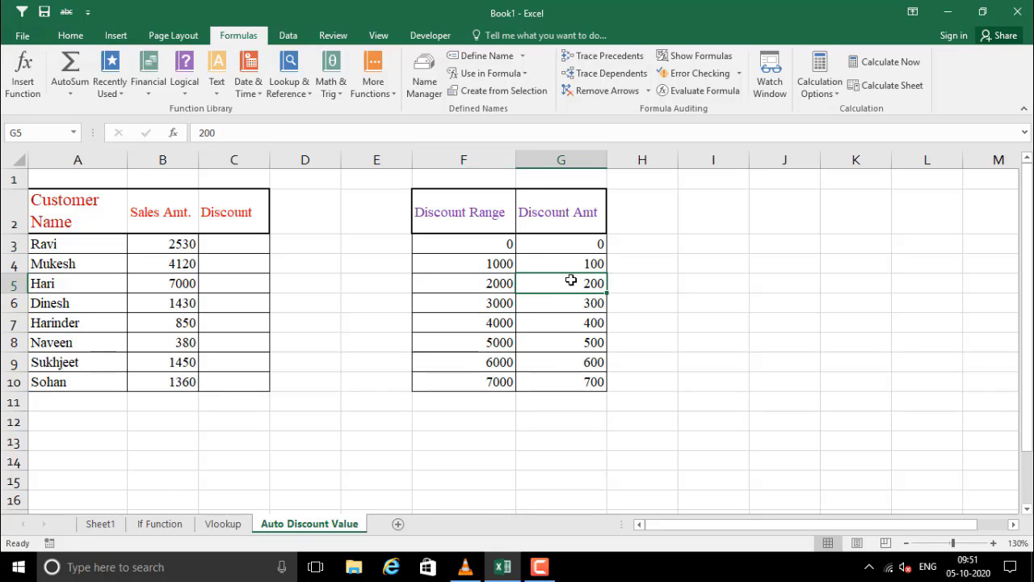
drag(494, 302, 496, 382)
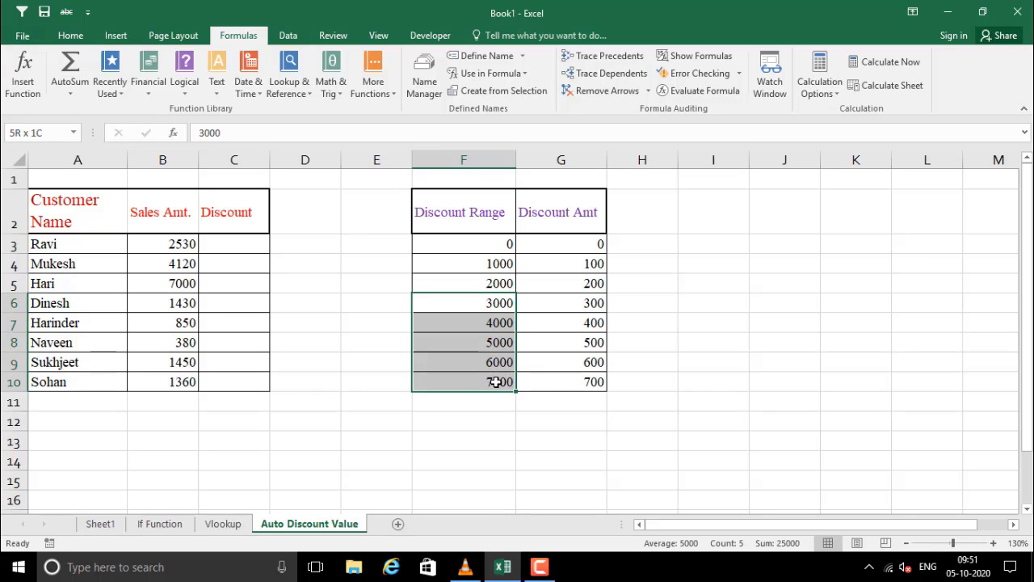
drag(573, 300, 570, 382)
click(485, 383)
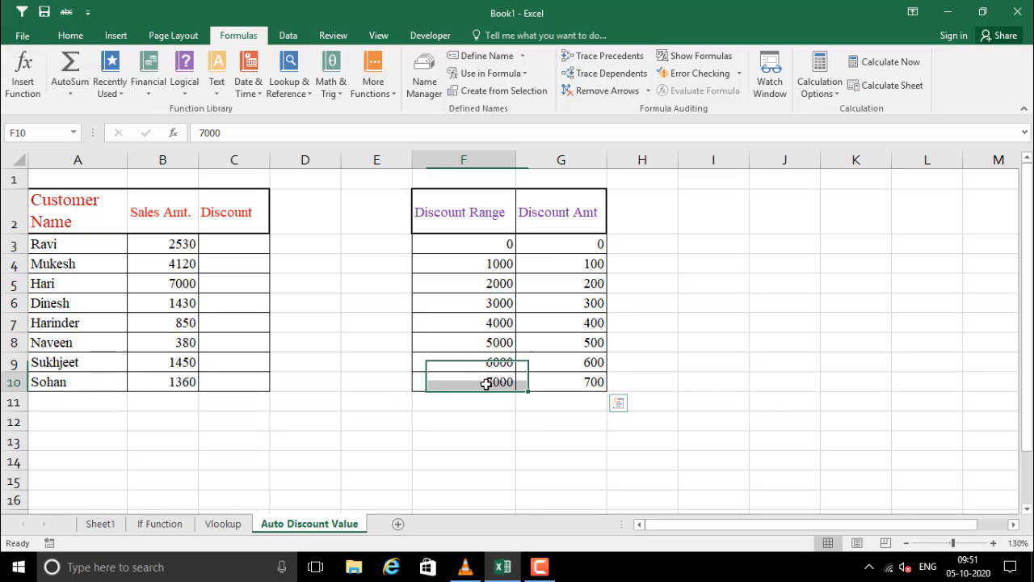
click(564, 380)
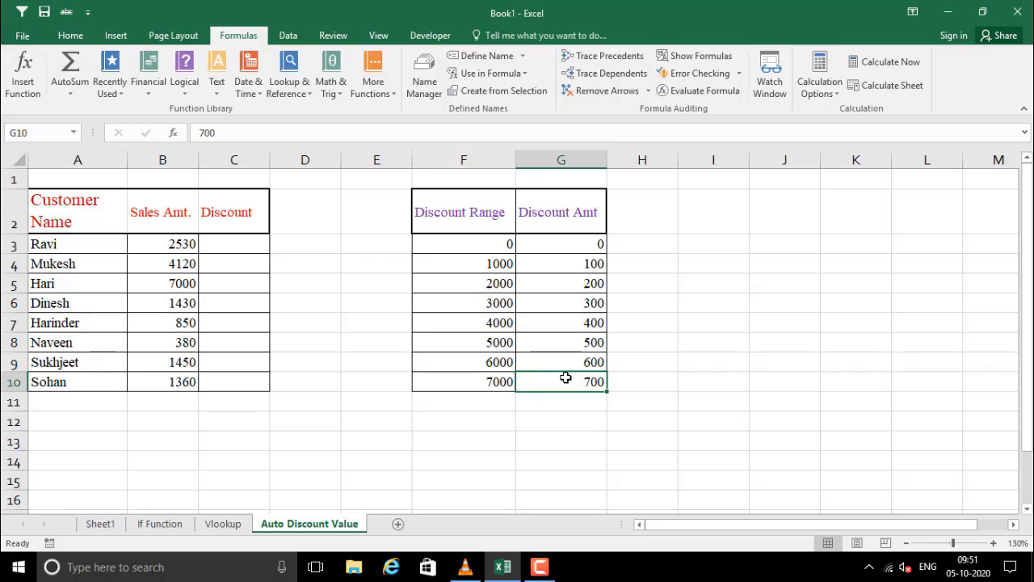
click(487, 383)
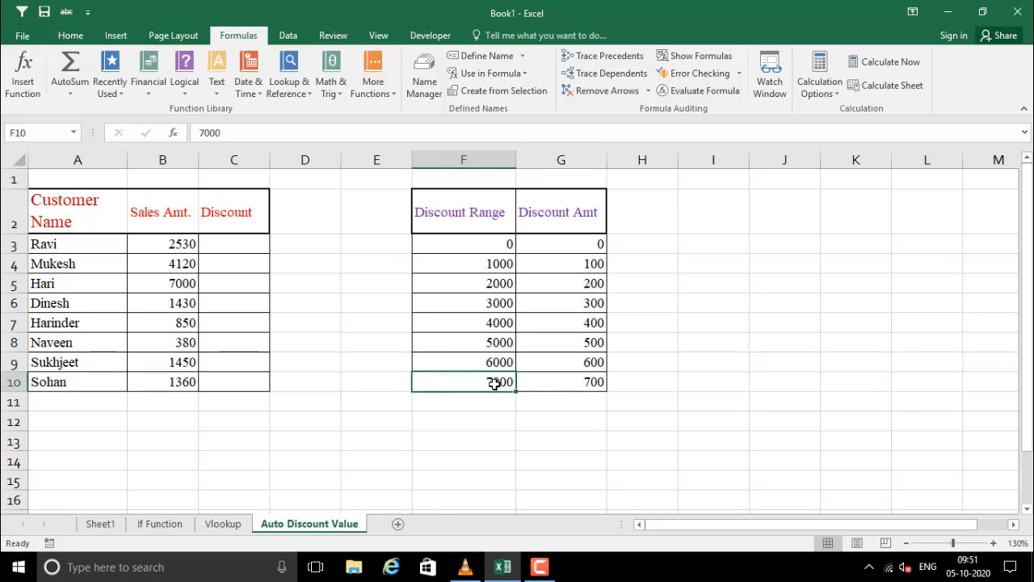
drag(499, 383, 553, 382)
click(567, 383)
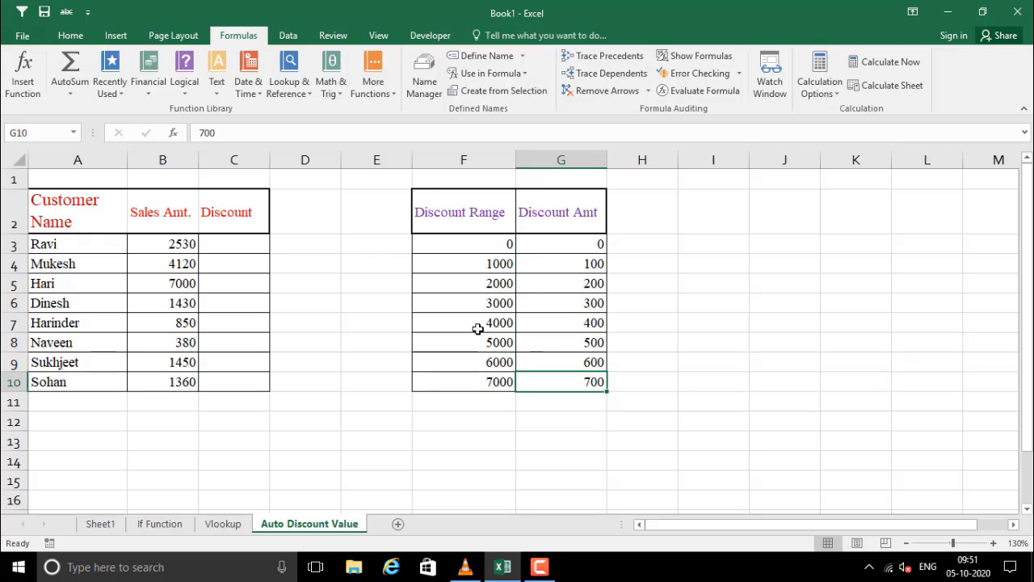
Step: Start a VLOOKUP function in C3 of the Discount column with B3 as the Lookup_value
drag(245, 249, 236, 383)
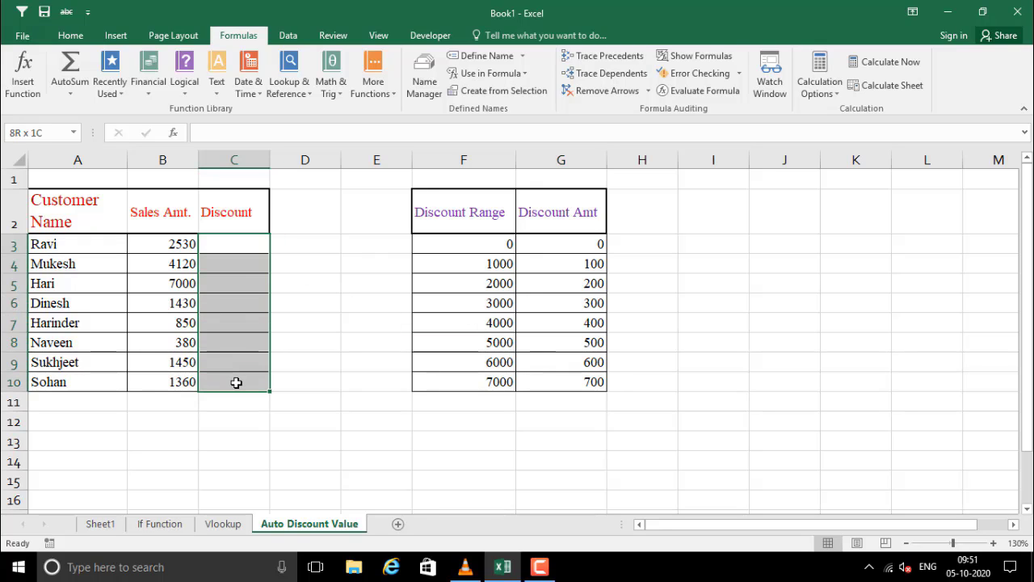
click(246, 272)
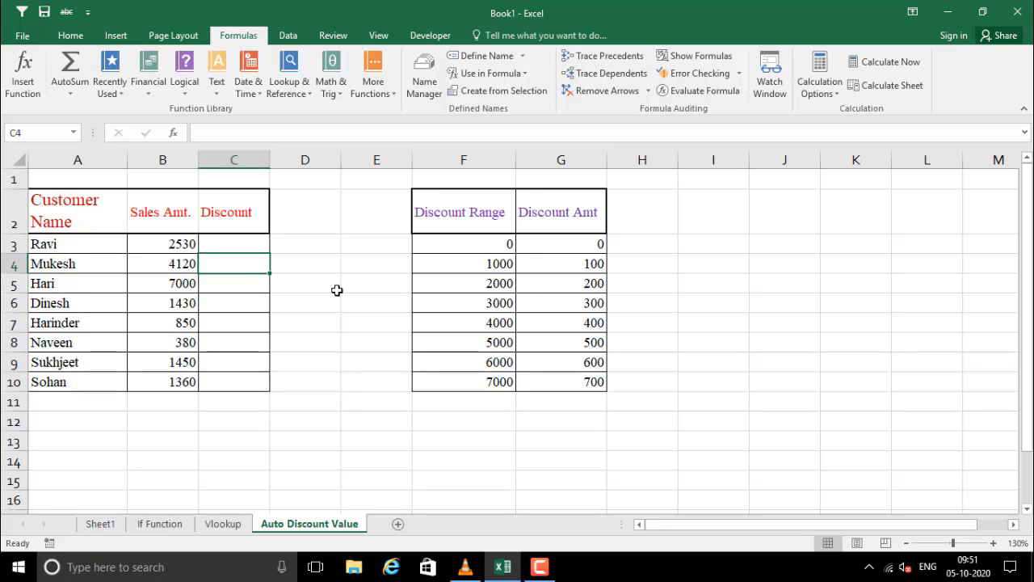
click(229, 278)
click(224, 247)
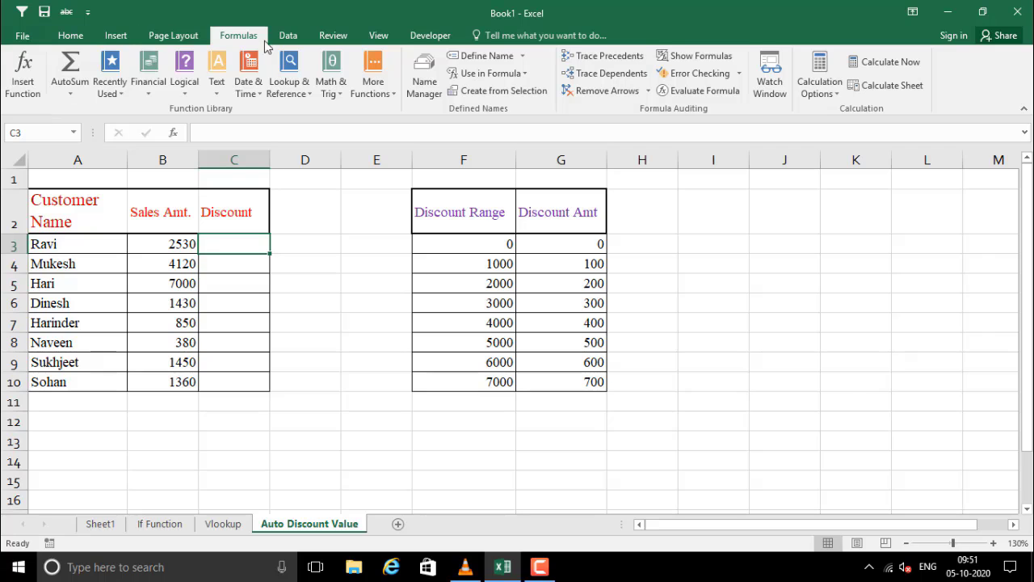
click(24, 84)
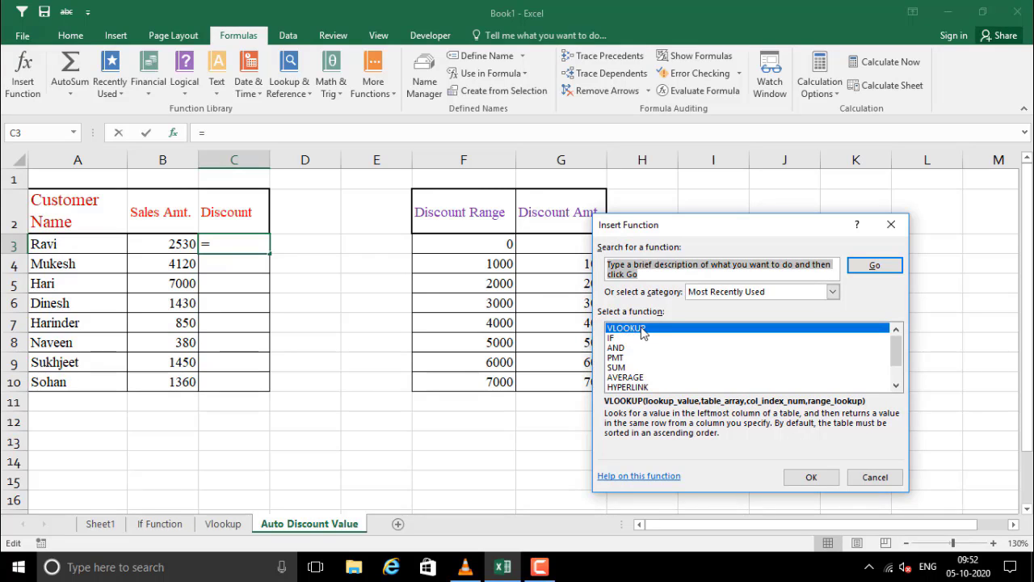
click(812, 477)
mouse_move(665, 248)
mouse_down()
mouse_move(674, 288)
mouse_move(676, 265)
mouse_up()
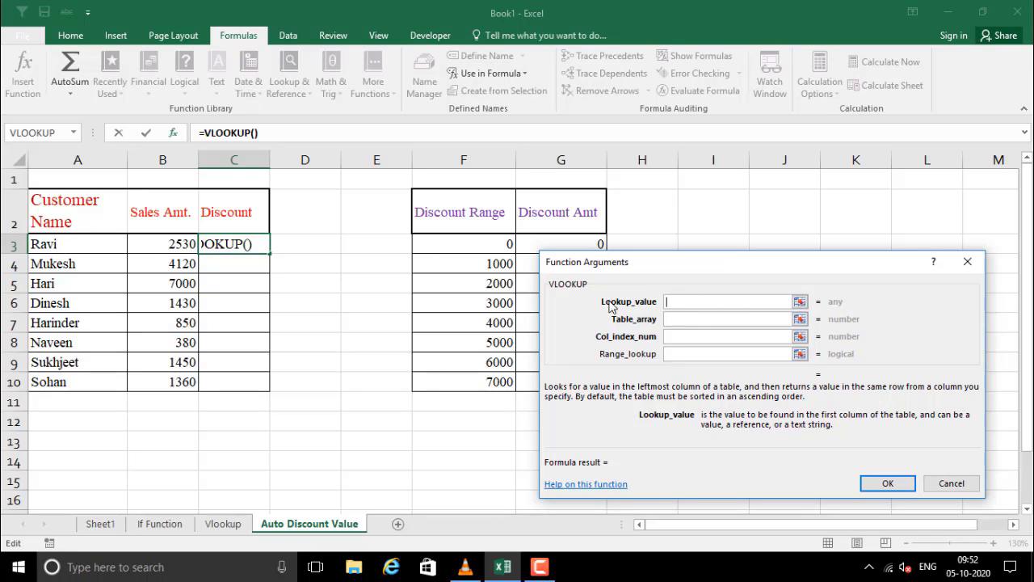
click(800, 302)
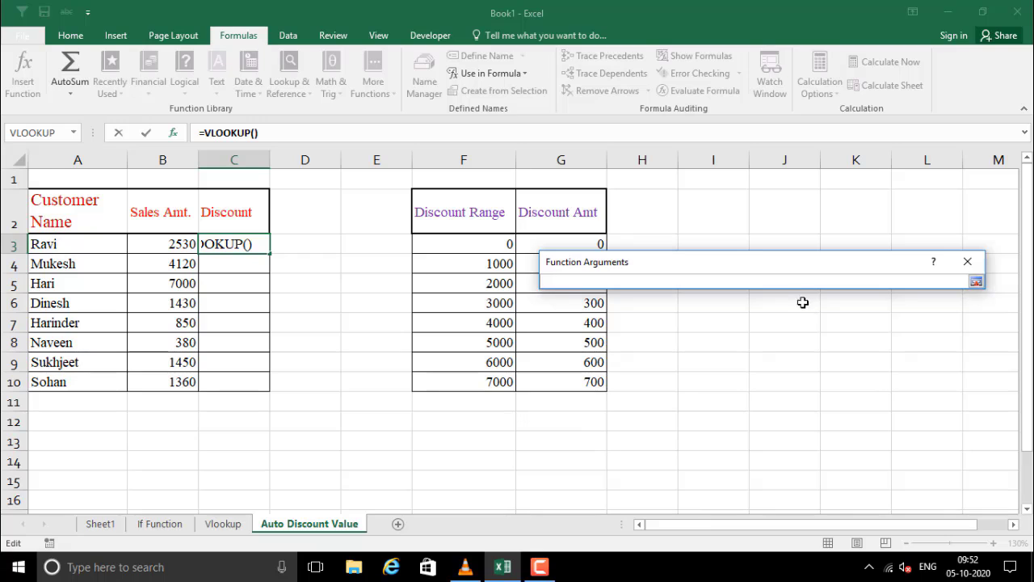
click(172, 244)
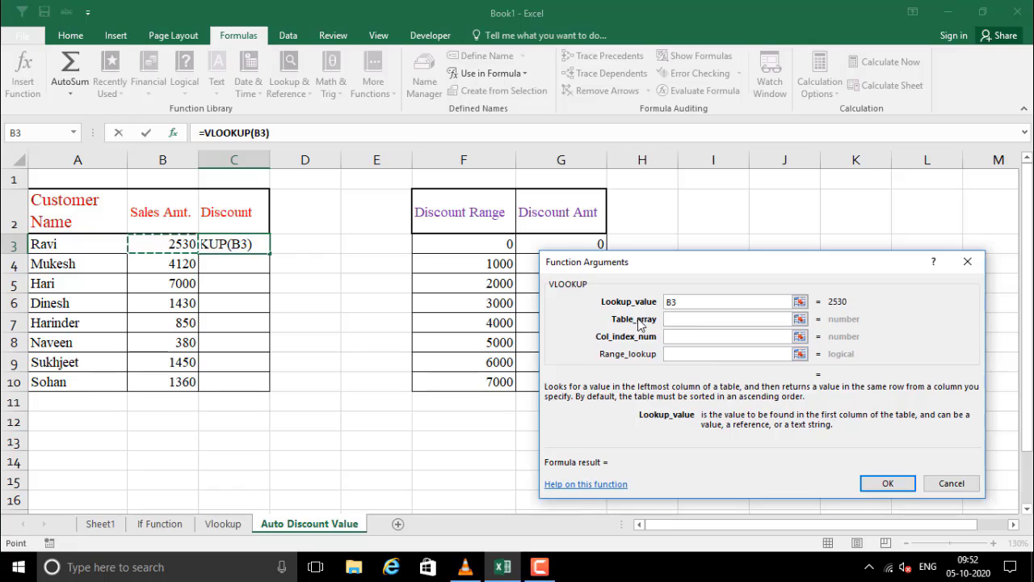
Step: Complete the C3 VLOOKUP with Table_array F2:G10, Col_index_num 2 and Range_lookup 0
click(799, 319)
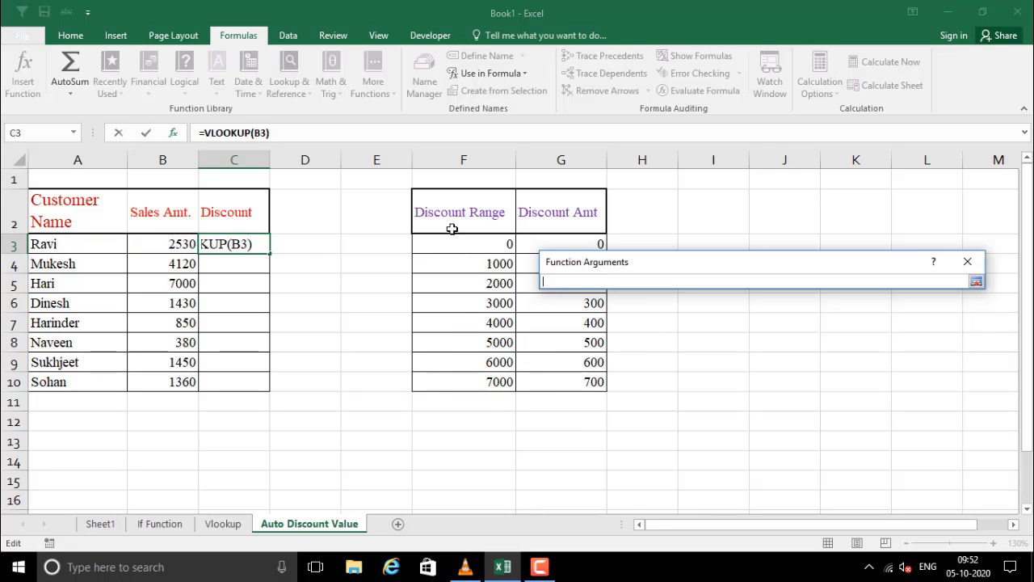
drag(437, 208, 582, 381)
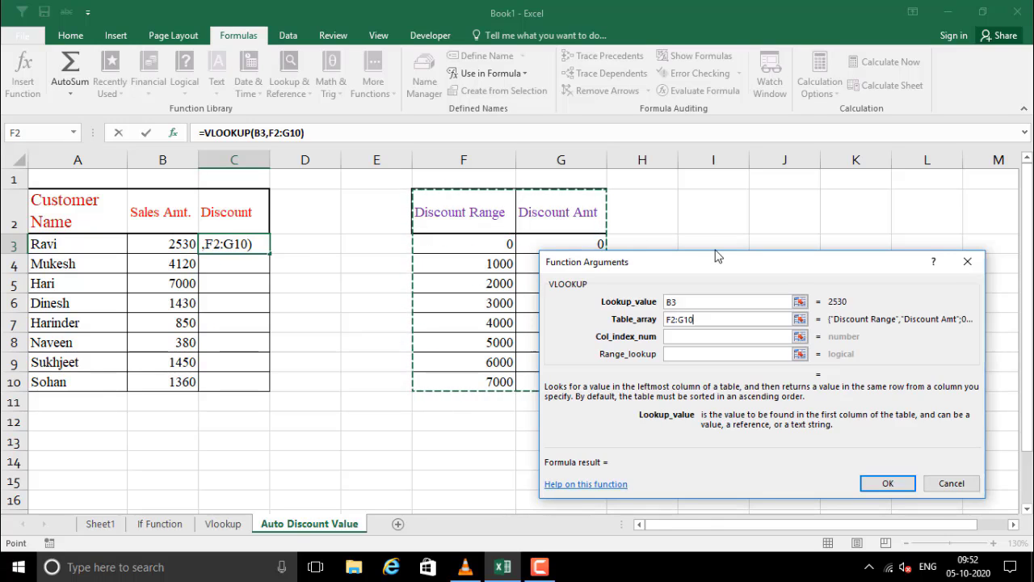
key(Return)
click(675, 337)
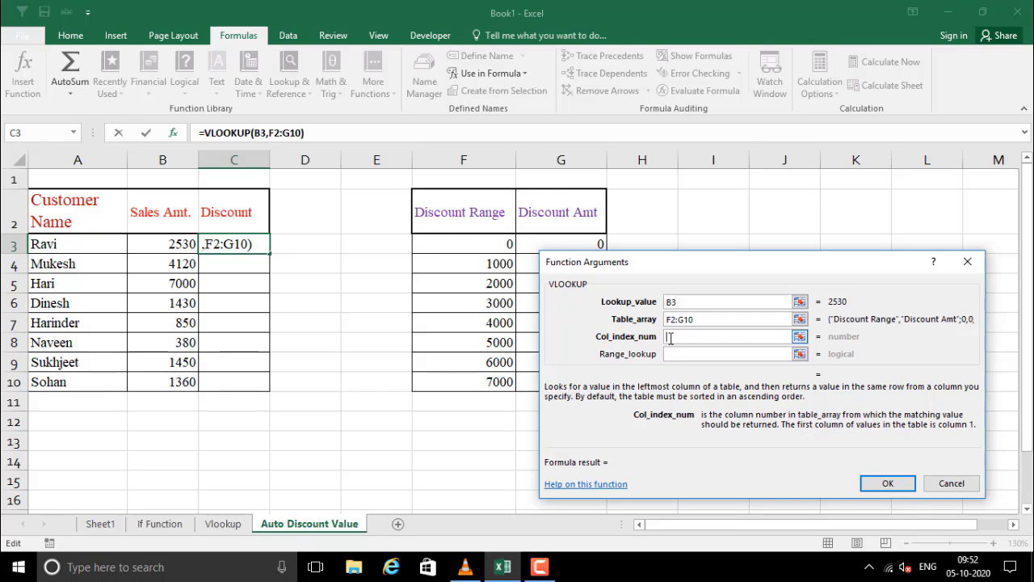
text(2)
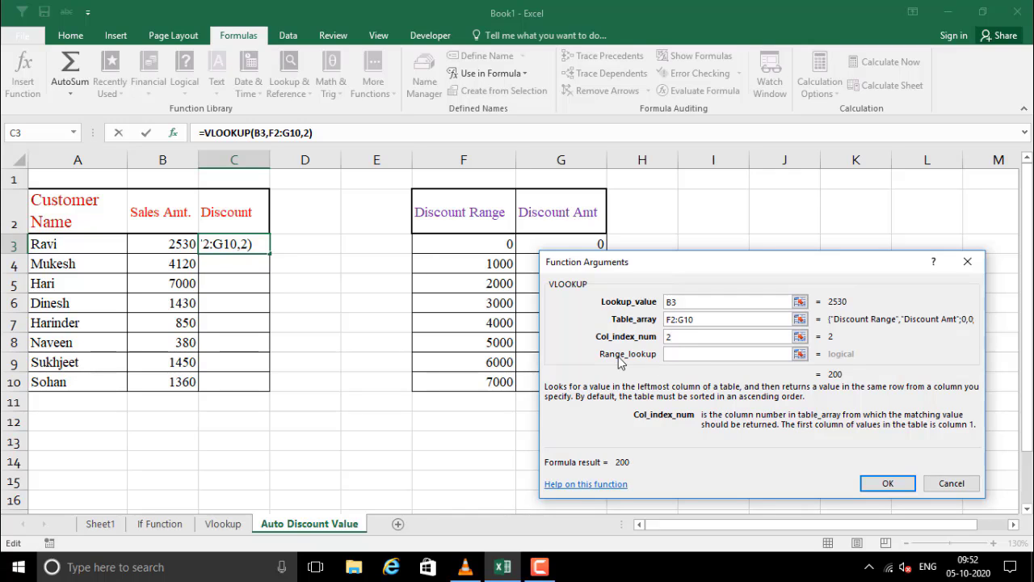
click(693, 353)
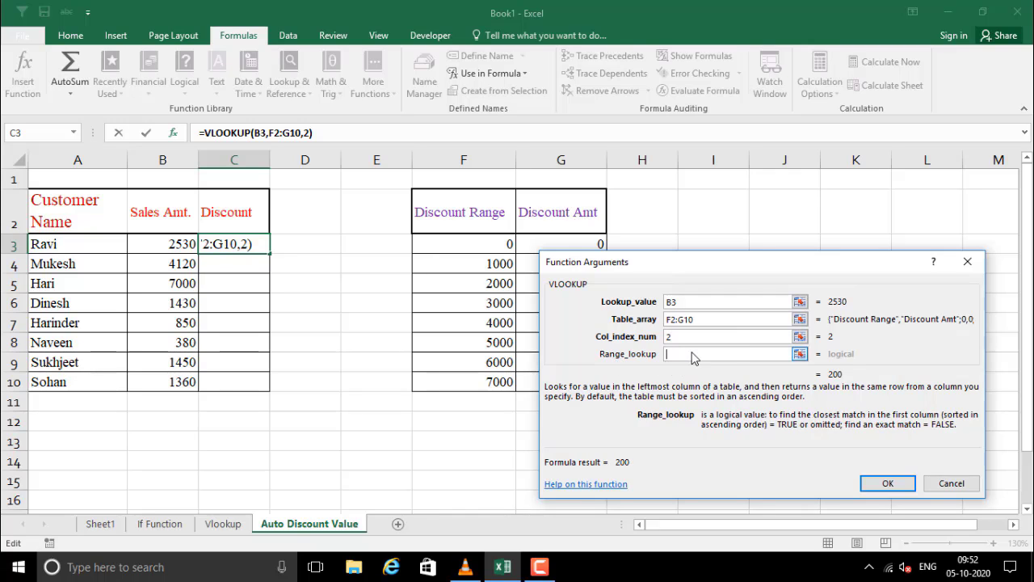
text(0)
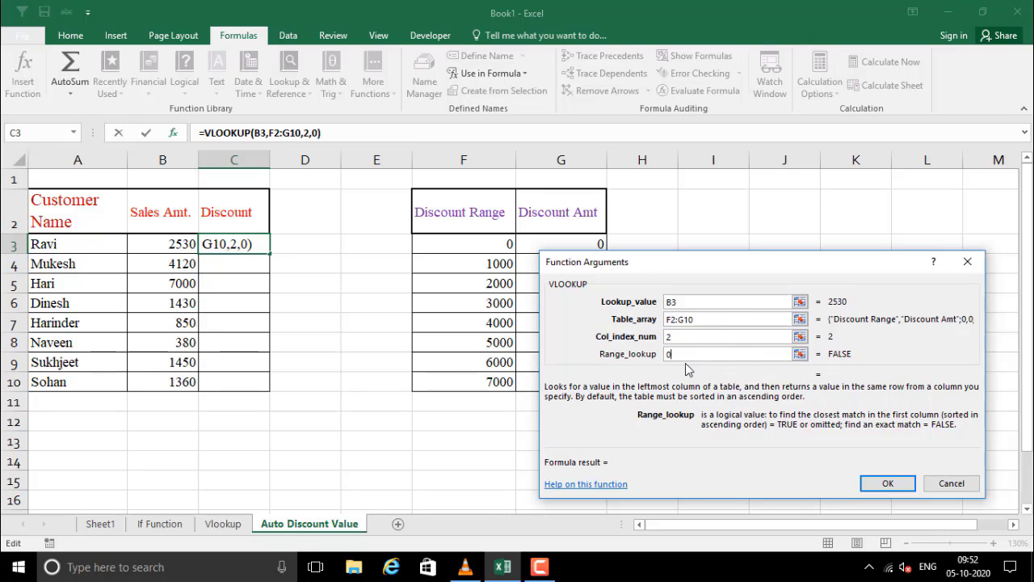
click(885, 484)
click(389, 309)
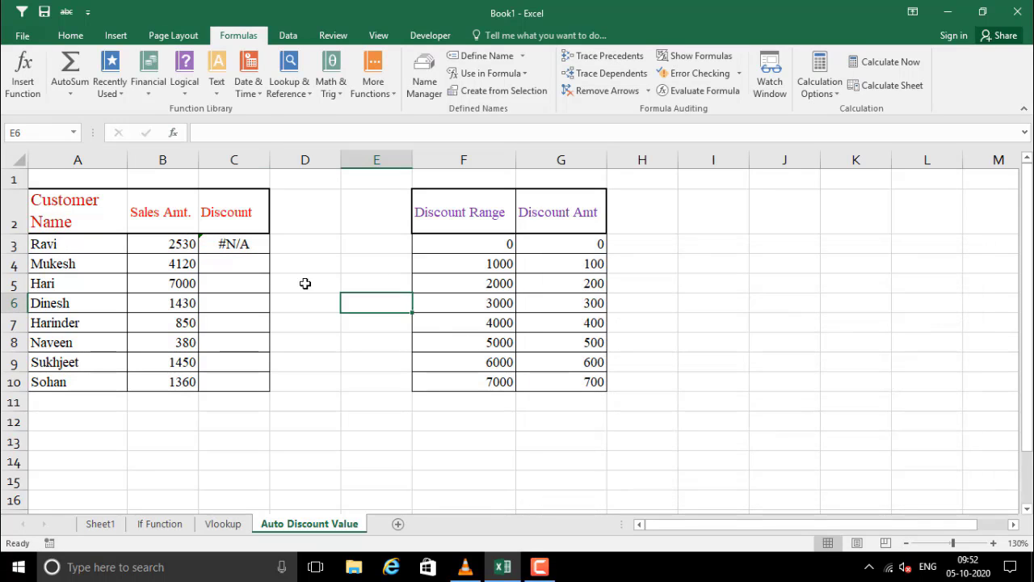
Step: Examine the C3 lookup result and compare the sales amount in B3 with the Discount Range and Discount Amt values in F4:G10
click(248, 244)
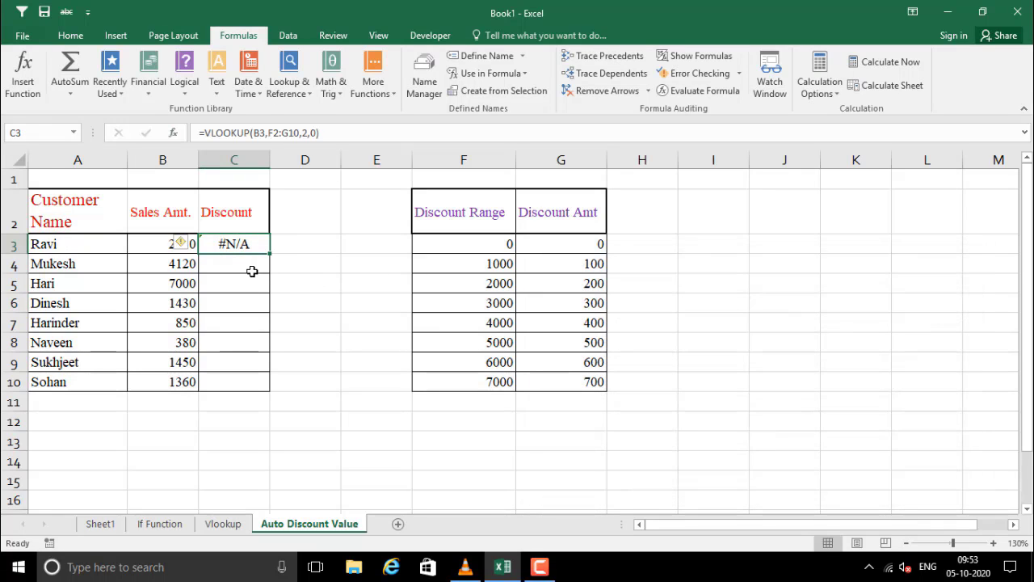
click(252, 271)
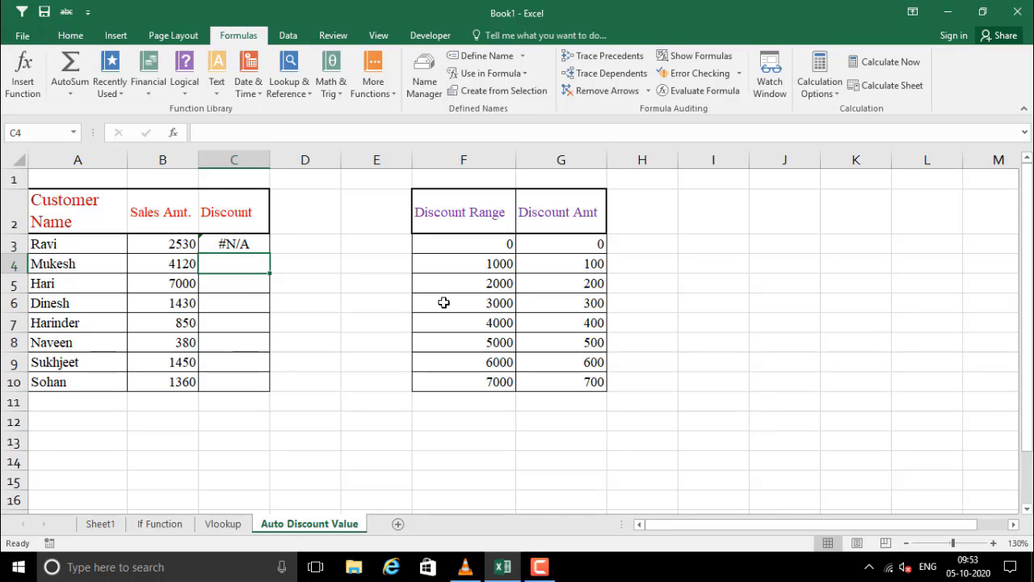
click(465, 268)
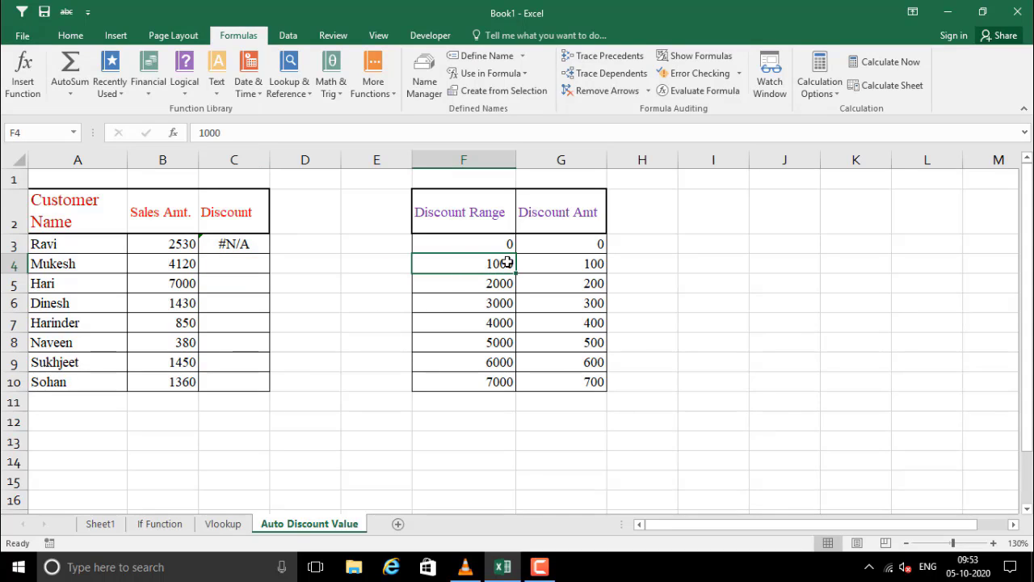
click(192, 244)
drag(473, 263, 483, 380)
drag(473, 261, 474, 380)
click(449, 316)
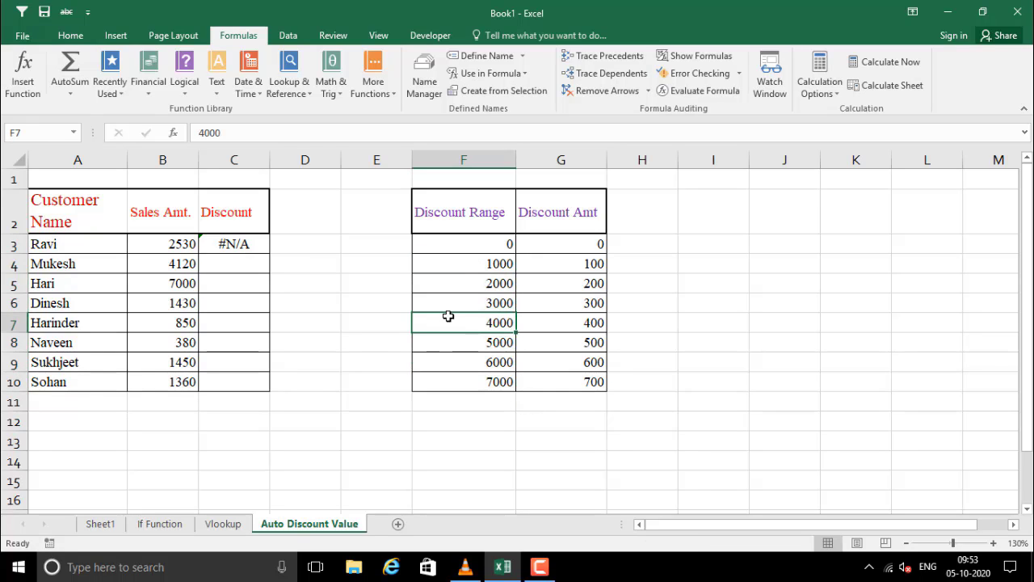
drag(495, 267, 483, 379)
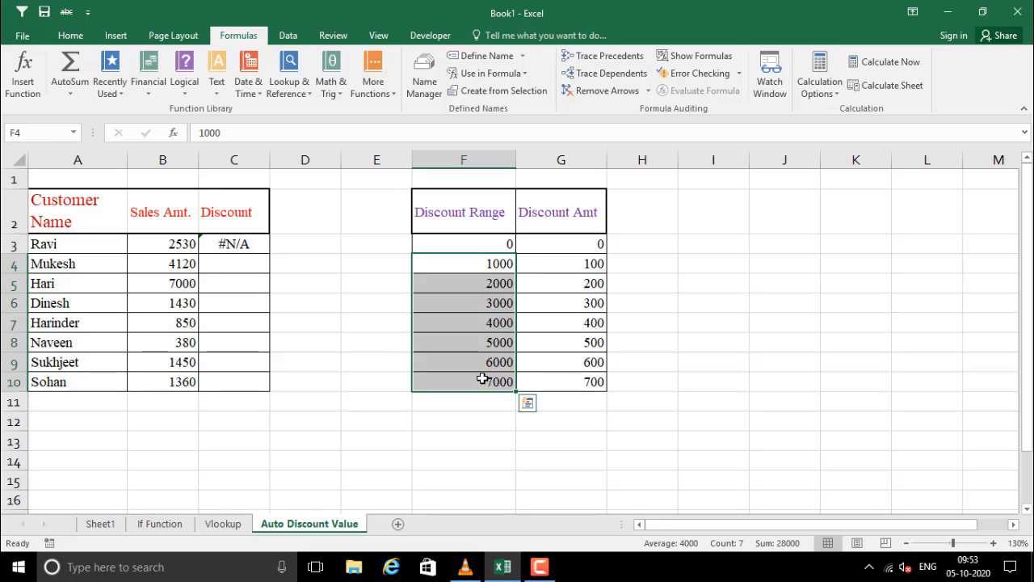
click(483, 283)
click(475, 299)
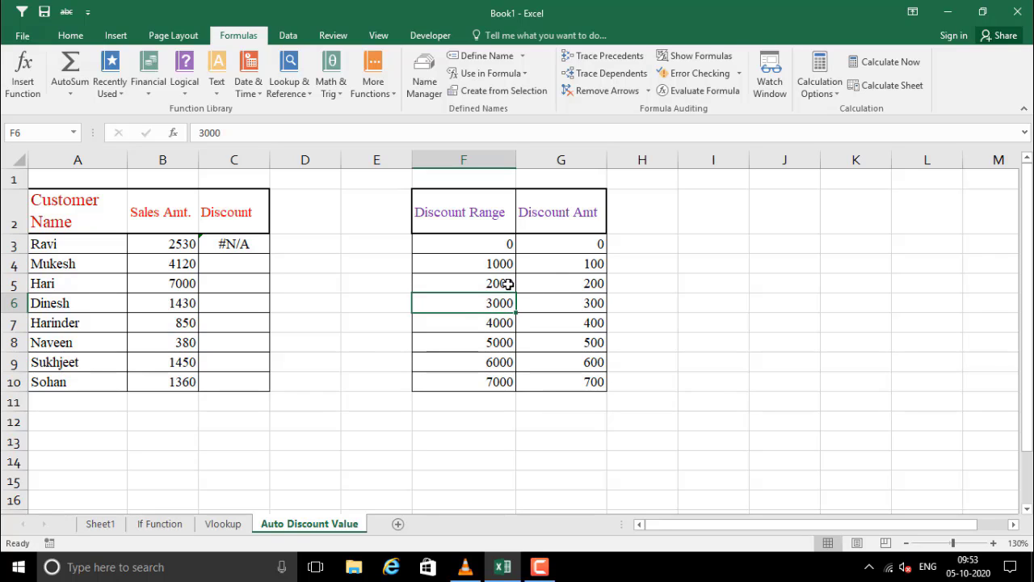
click(505, 285)
click(580, 285)
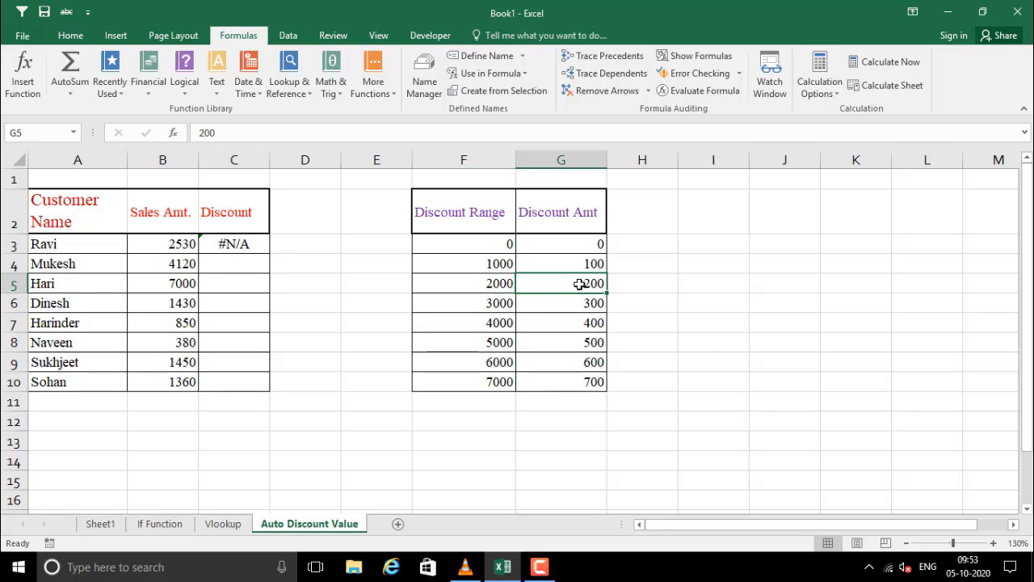
Step: Change the Range_lookup argument of the VLOOKUP in C3 to 1 for an approximate match
click(235, 250)
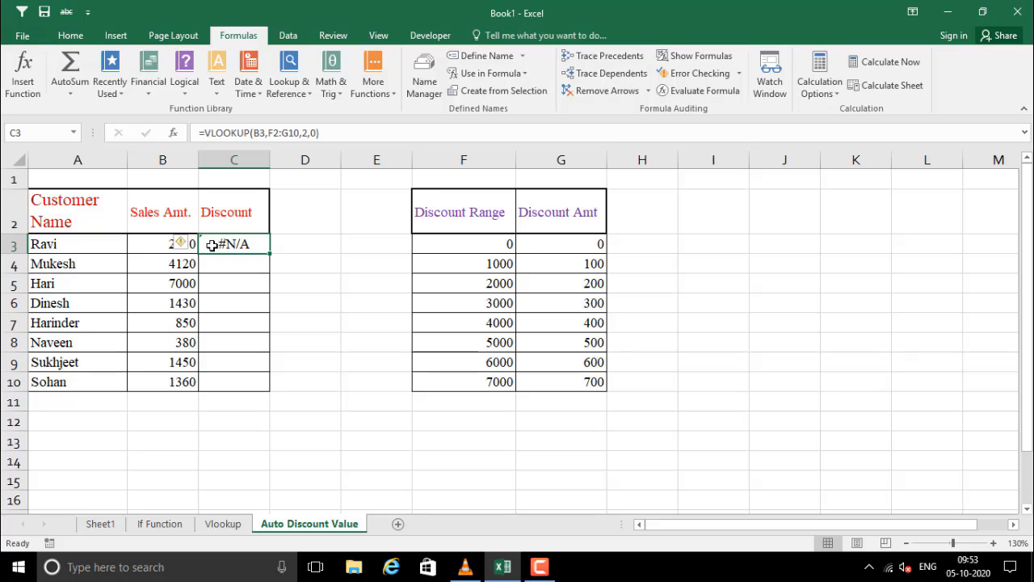
click(227, 132)
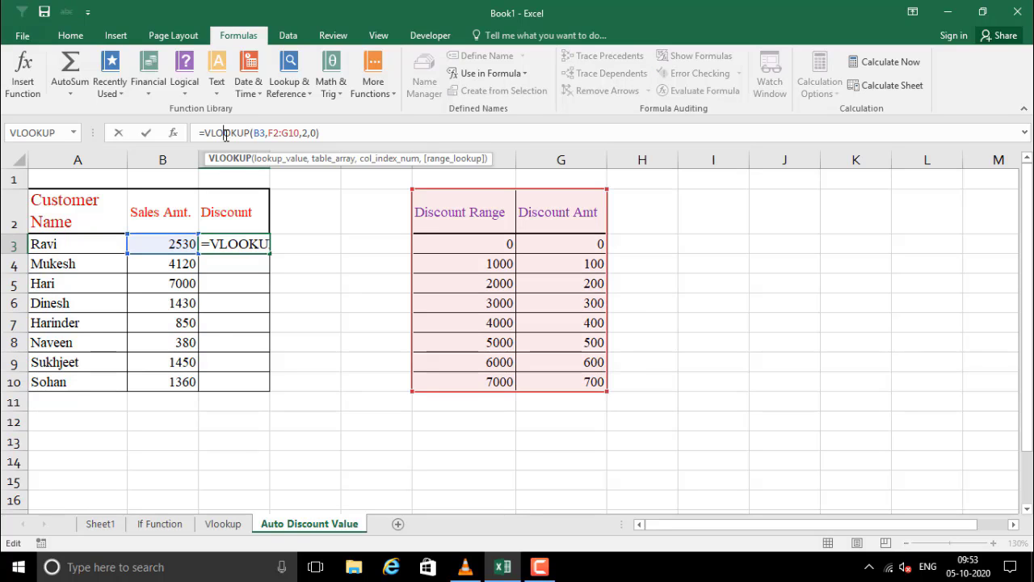
click(172, 134)
click(697, 357)
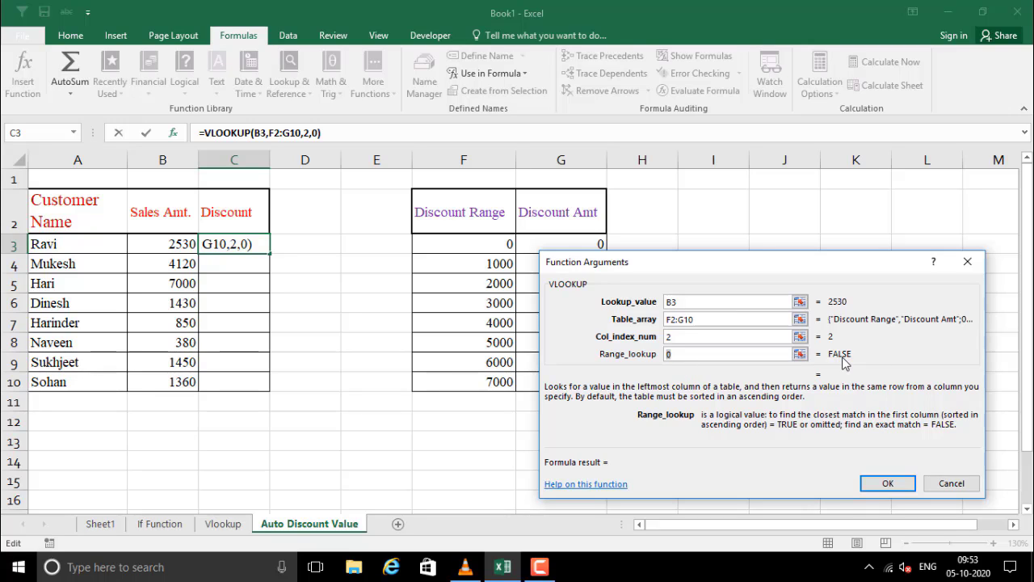
text(1)
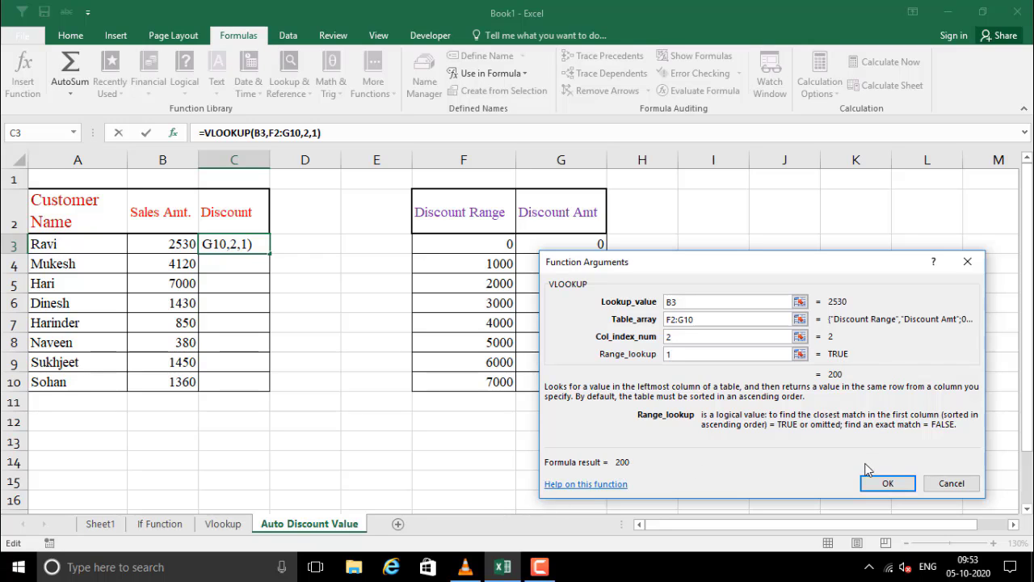
click(881, 484)
click(583, 380)
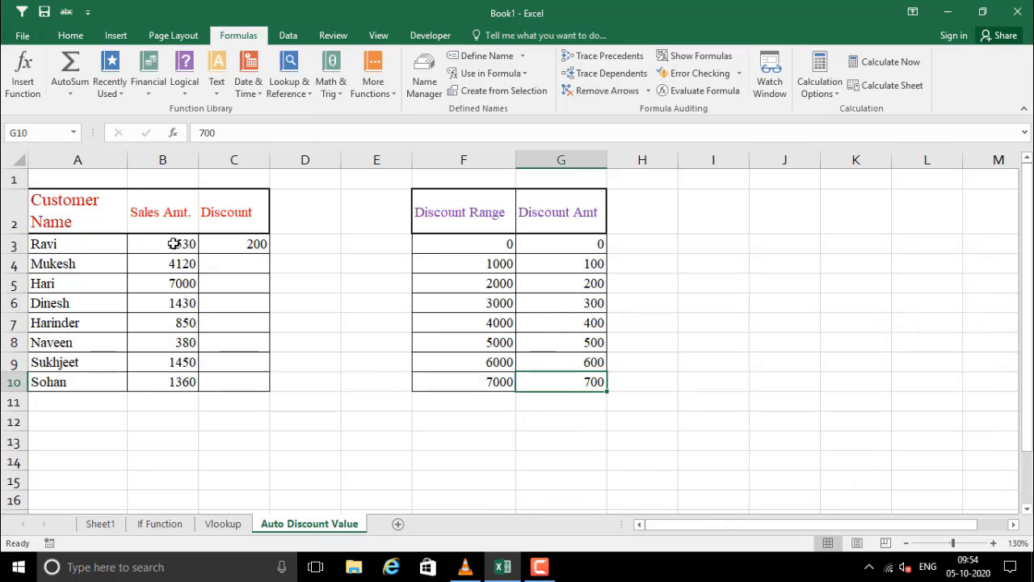
Step: Check the discount in C3 against F5:G5 and fill its formula down through C10
click(249, 244)
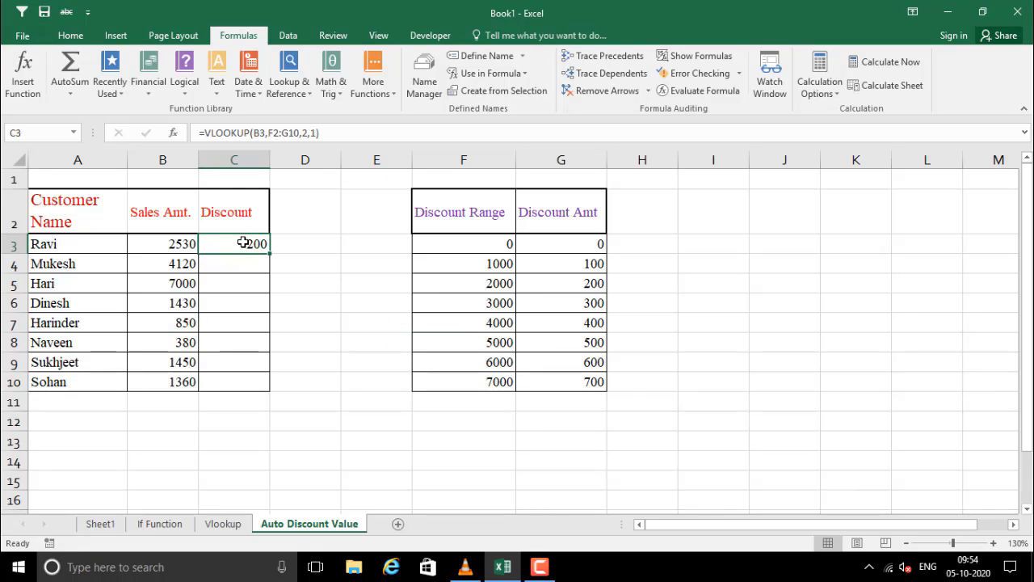
click(500, 282)
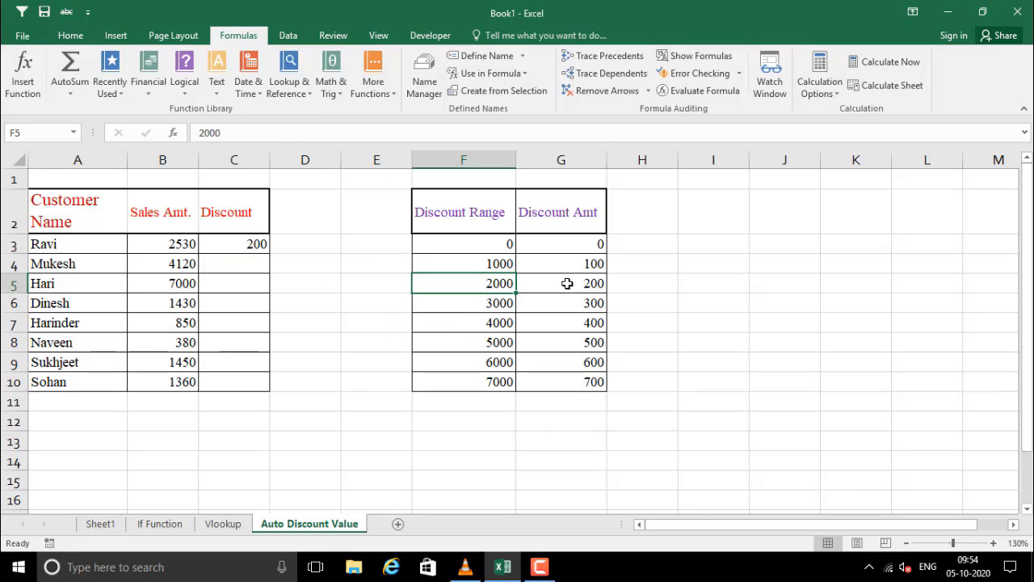
click(566, 283)
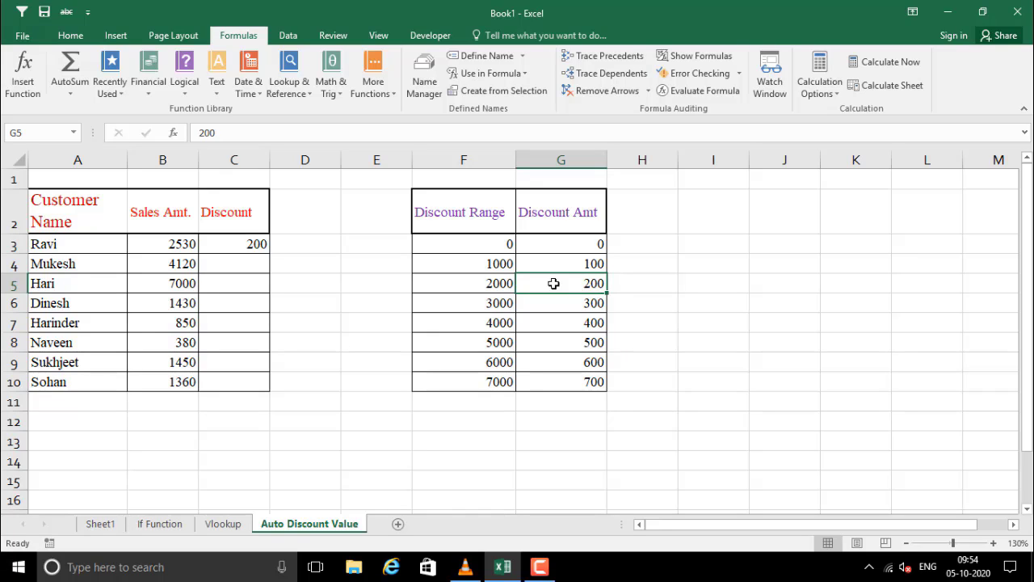
click(257, 242)
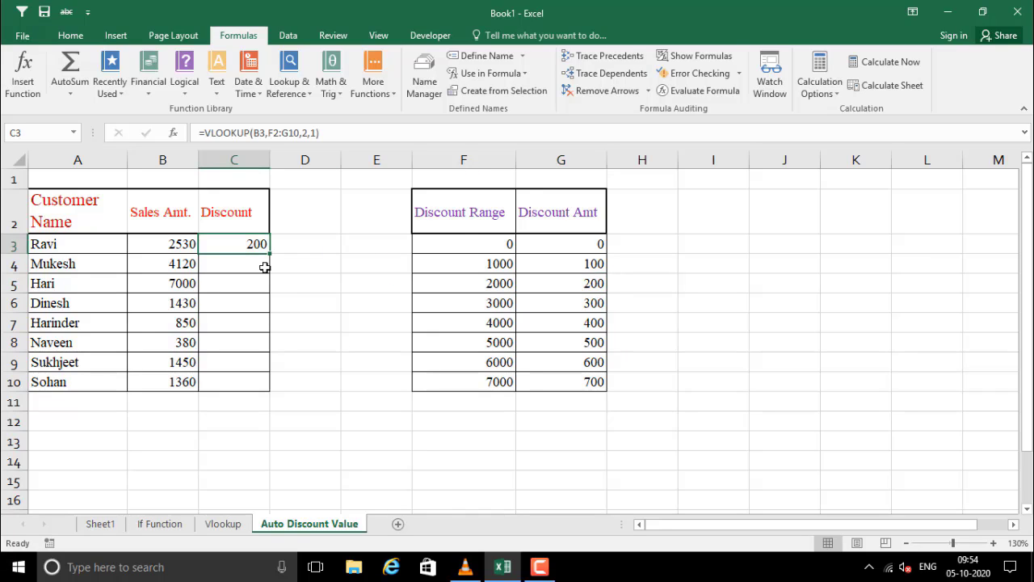
drag(270, 256, 257, 386)
click(323, 336)
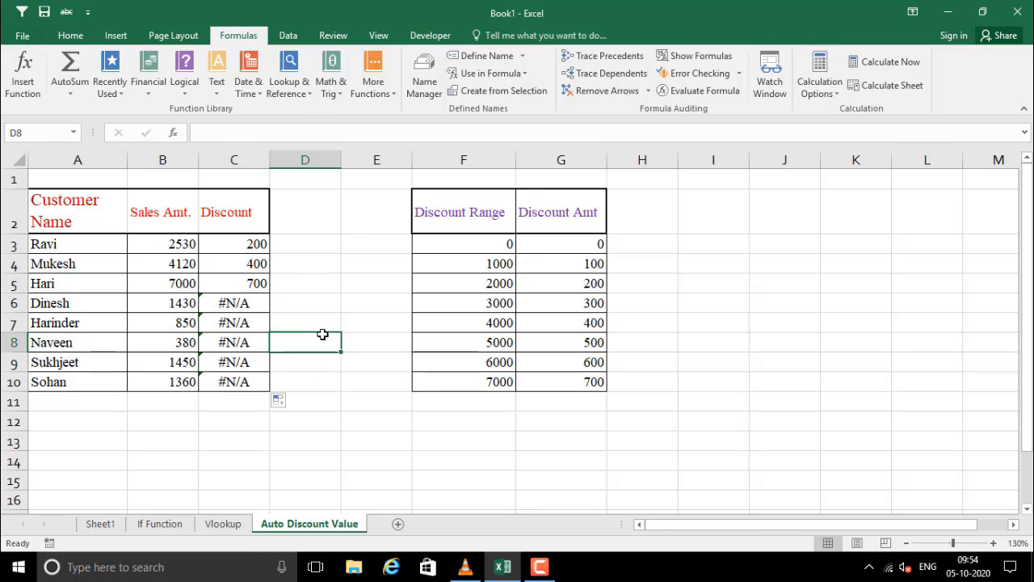
Step: Inspect the filled discount formulas in C6:C10 against the discount table and clear C4:C10
drag(215, 319, 225, 382)
click(327, 350)
click(182, 384)
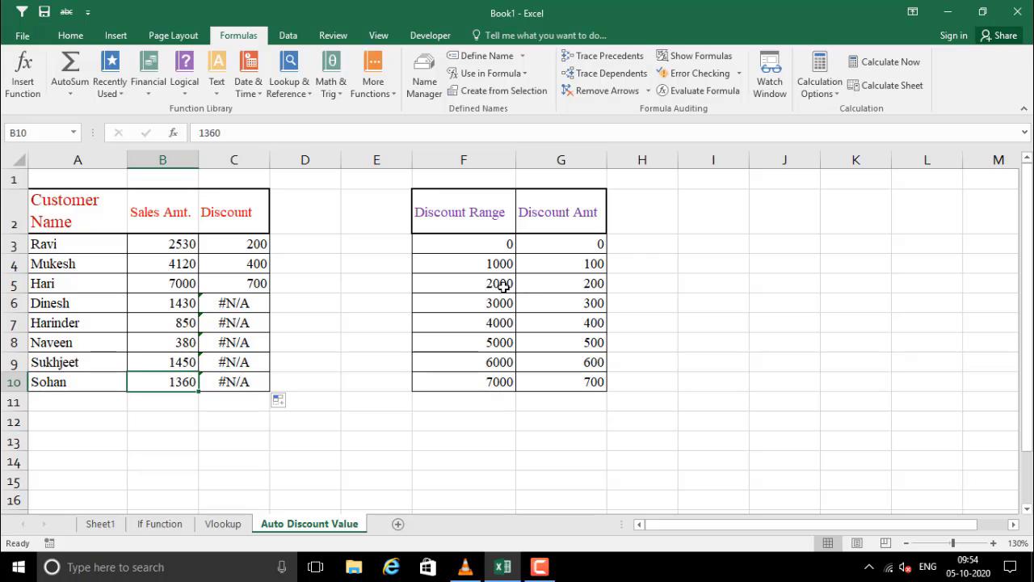
click(584, 264)
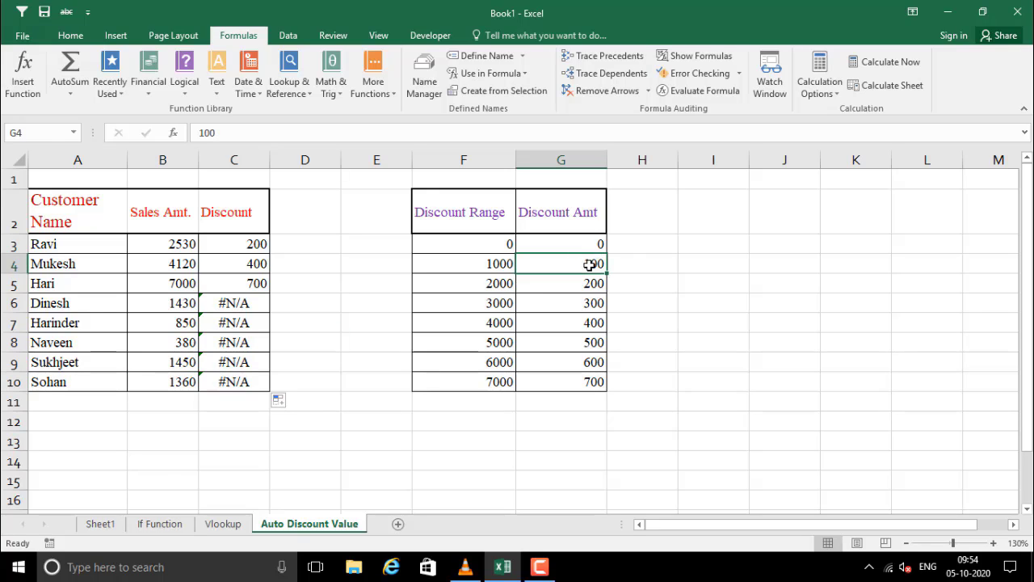
click(231, 380)
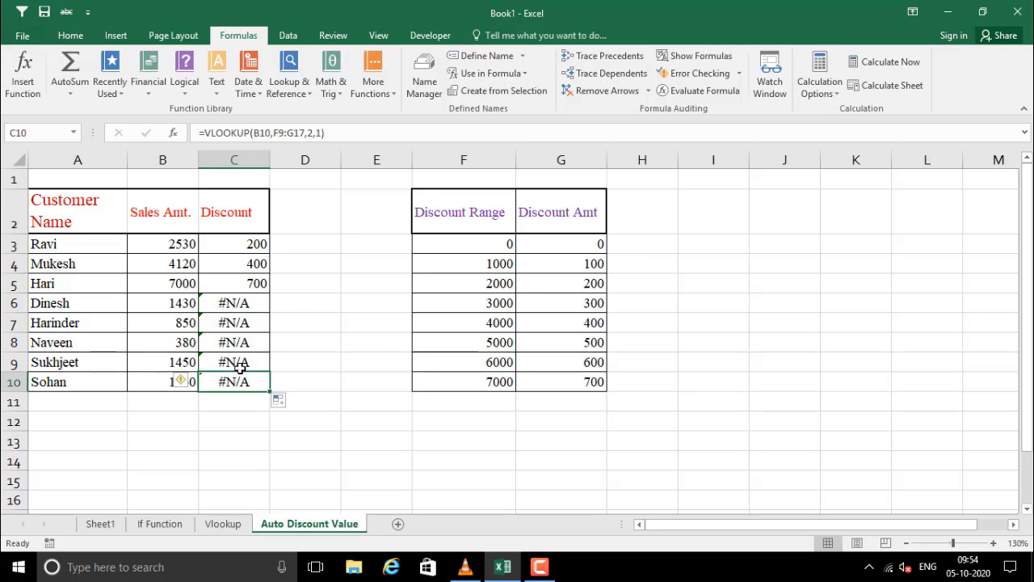
drag(235, 304, 234, 380)
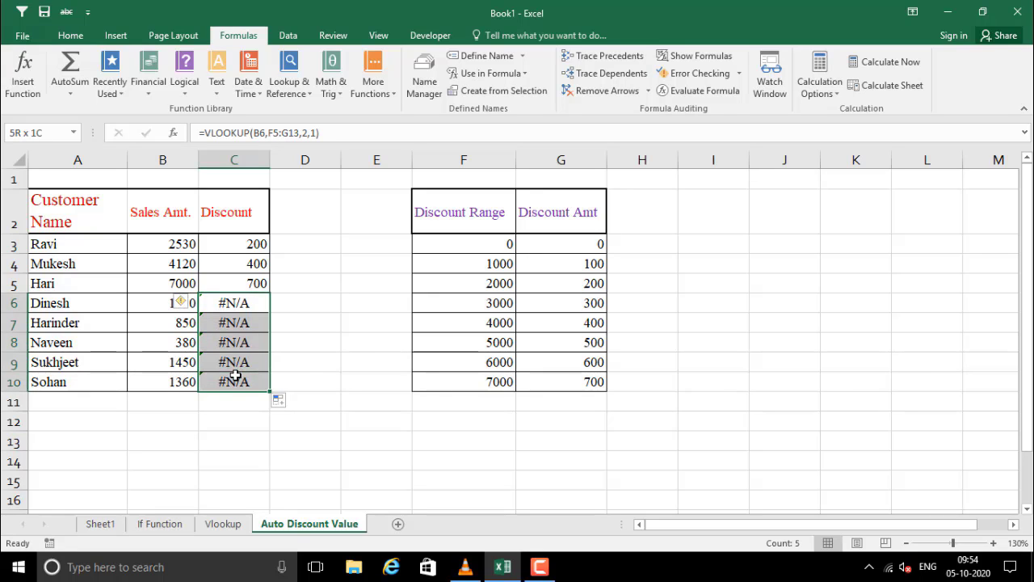
click(311, 328)
drag(234, 267, 235, 385)
key(Delete)
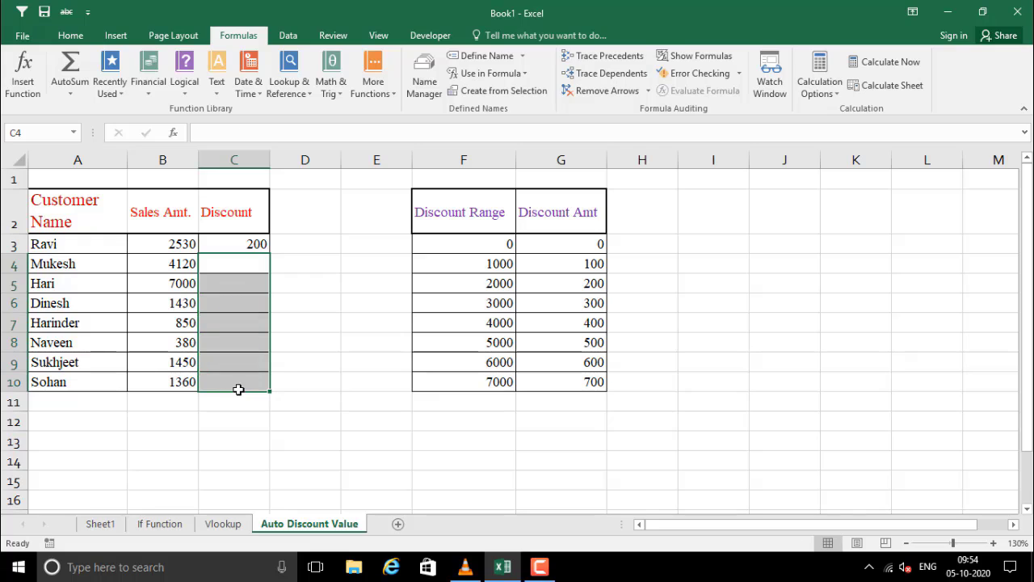
Step: Make the Table_array argument of the VLOOKUP in C3 absolute as $F$2:$G$10
click(216, 240)
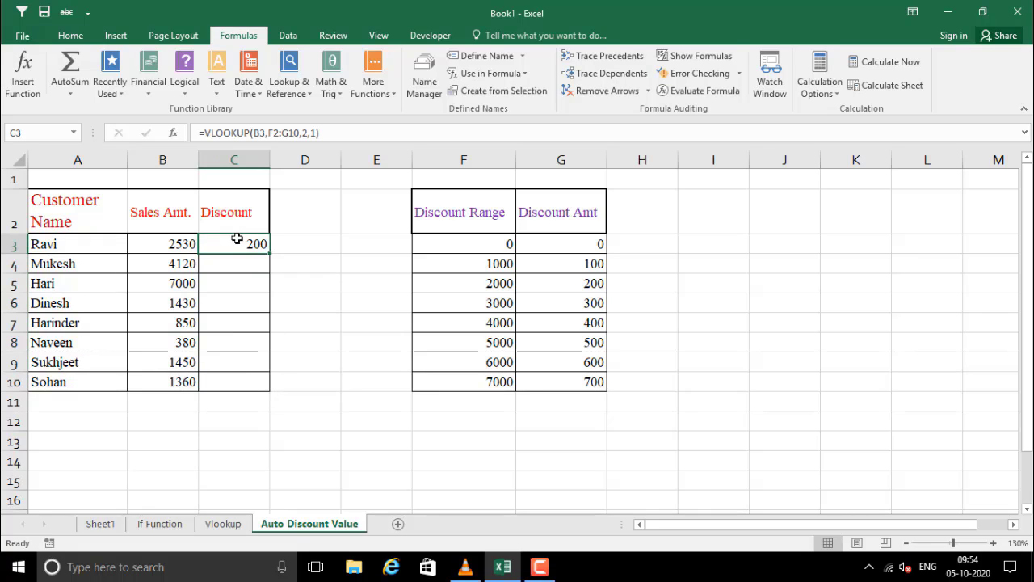
click(224, 139)
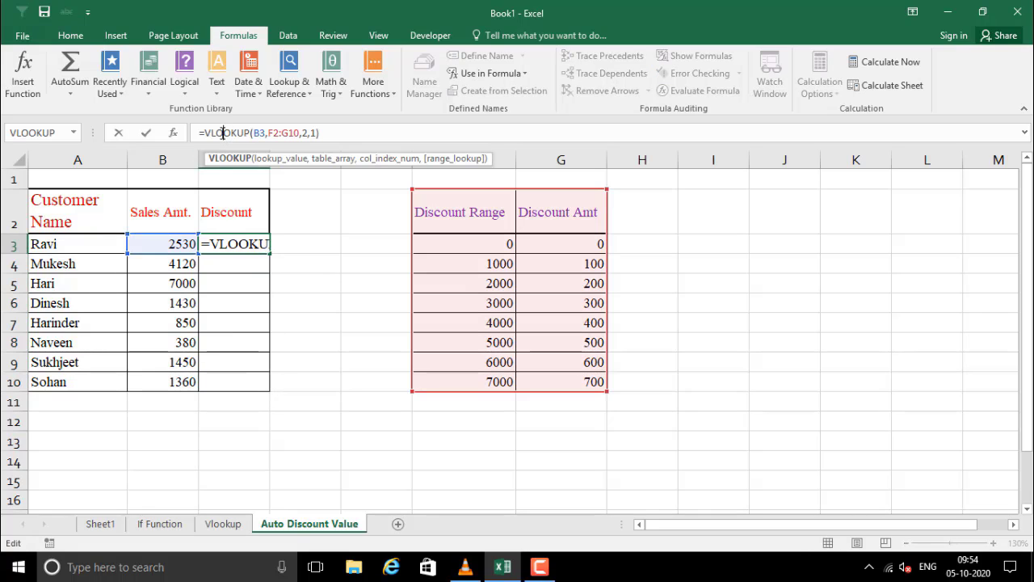
click(173, 137)
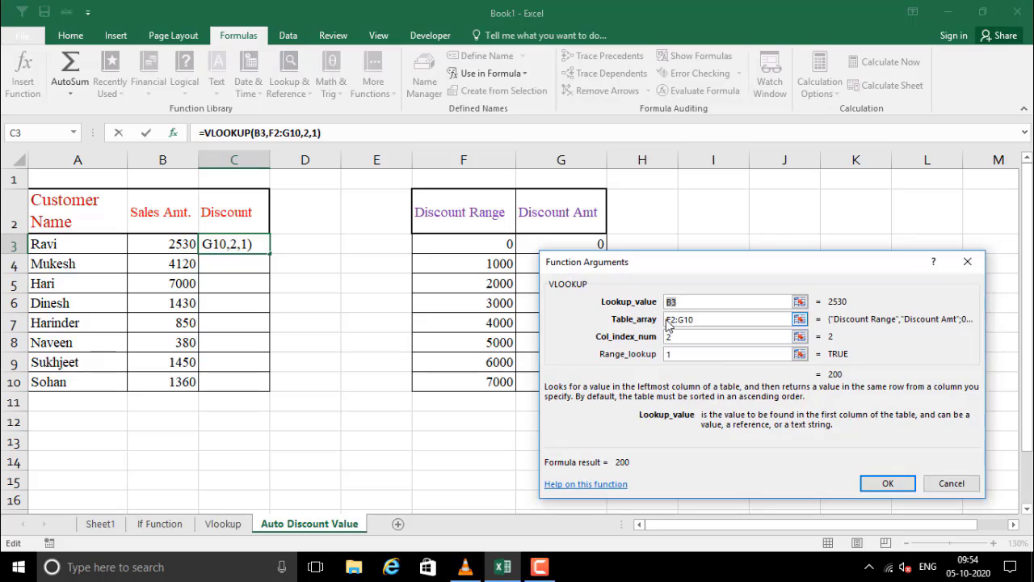
click(670, 319)
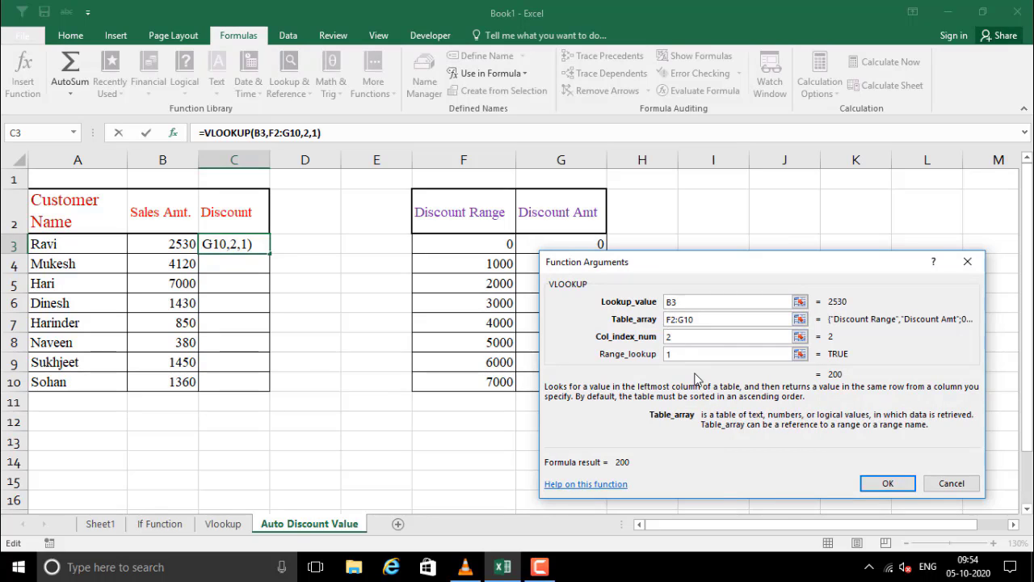
key(F4)
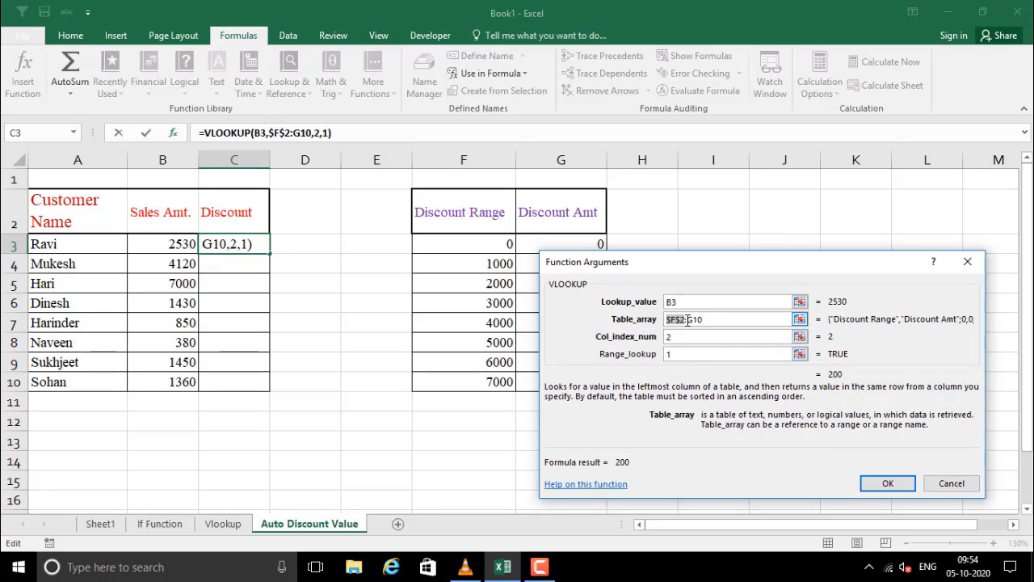
click(688, 319)
key(F4)
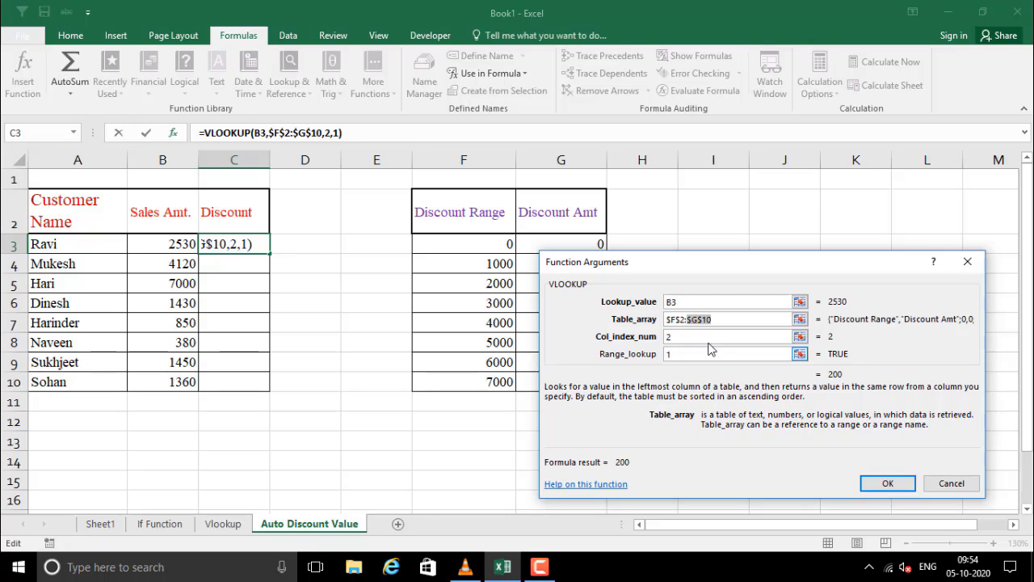
click(881, 484)
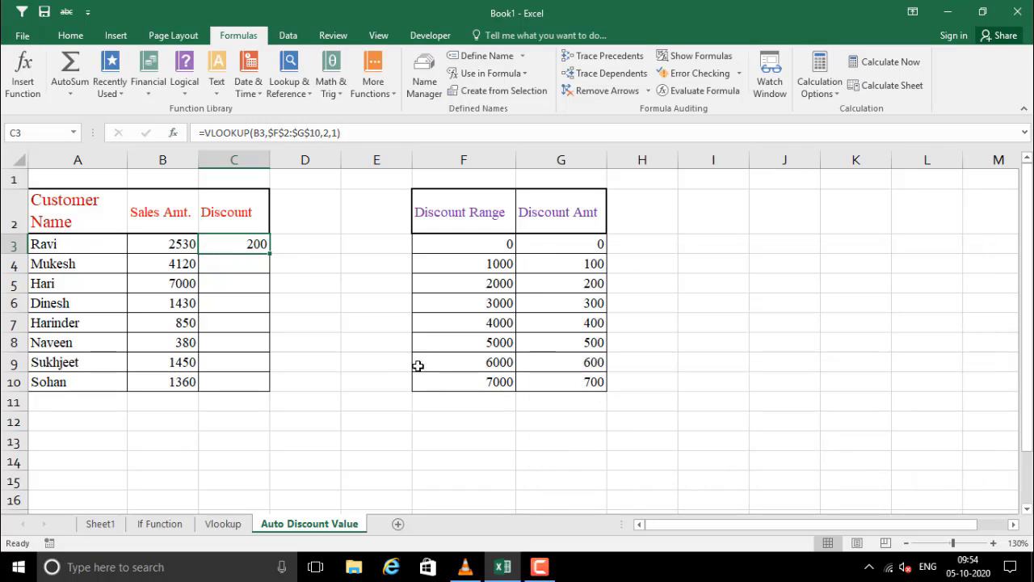
Step: Fill the discount formula in C3 down through C10
click(294, 295)
click(239, 246)
drag(270, 255, 265, 389)
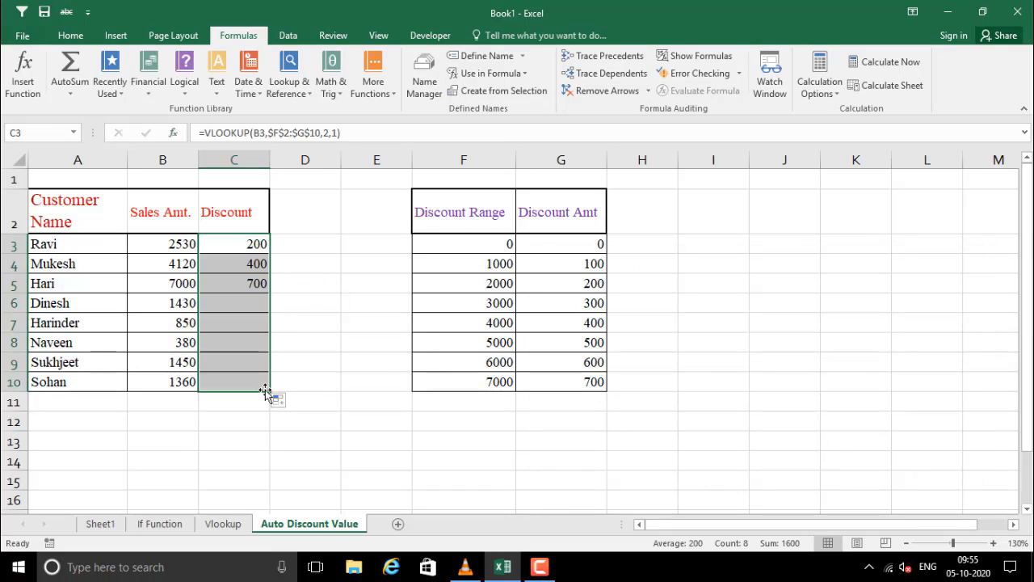
Step: Check the filled discounts in C3:C10, especially C7:C8 and C10, and compare them with the zero row in F3:G3
click(300, 342)
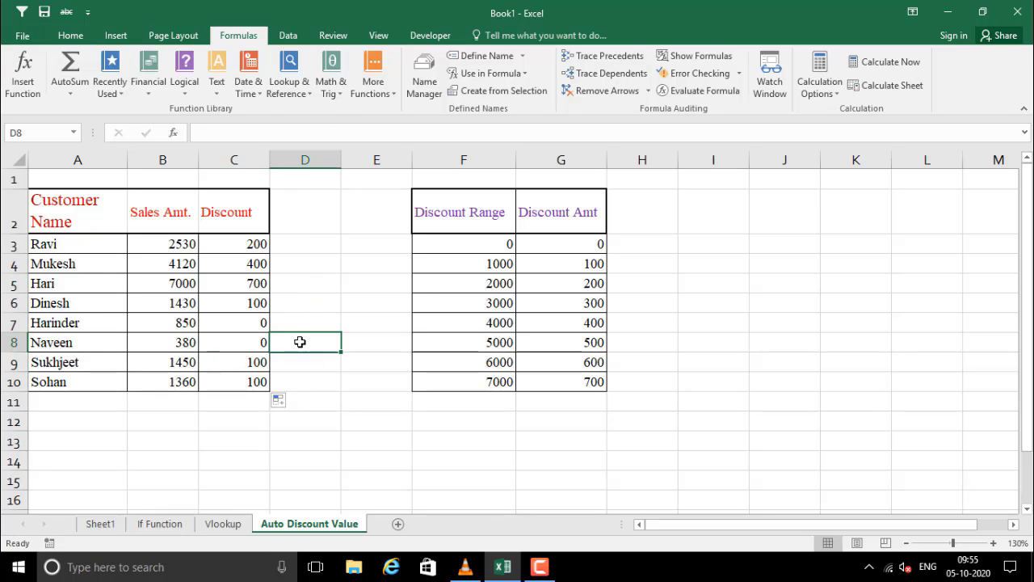
drag(231, 244, 255, 382)
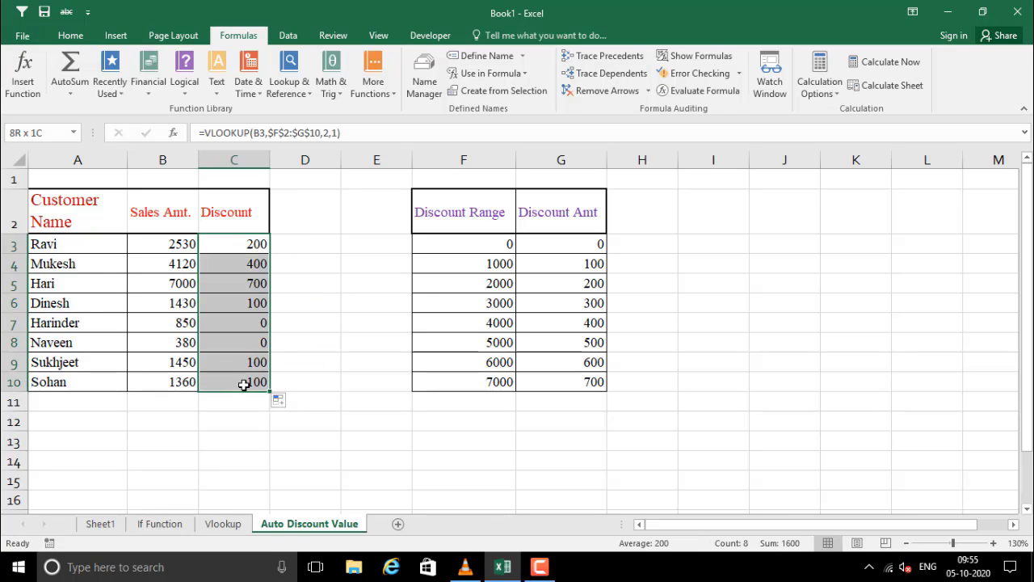
click(296, 303)
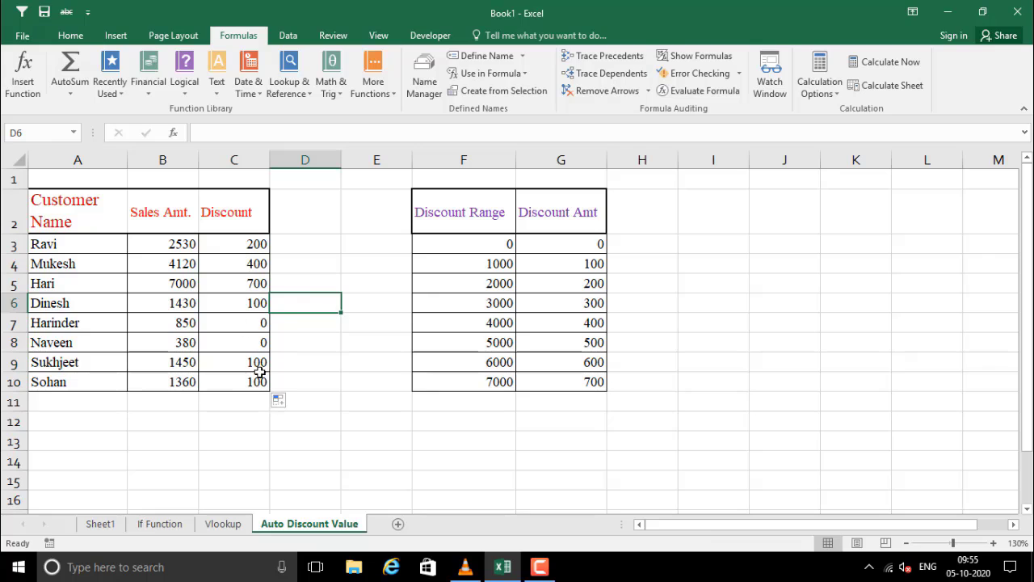
click(181, 381)
click(215, 380)
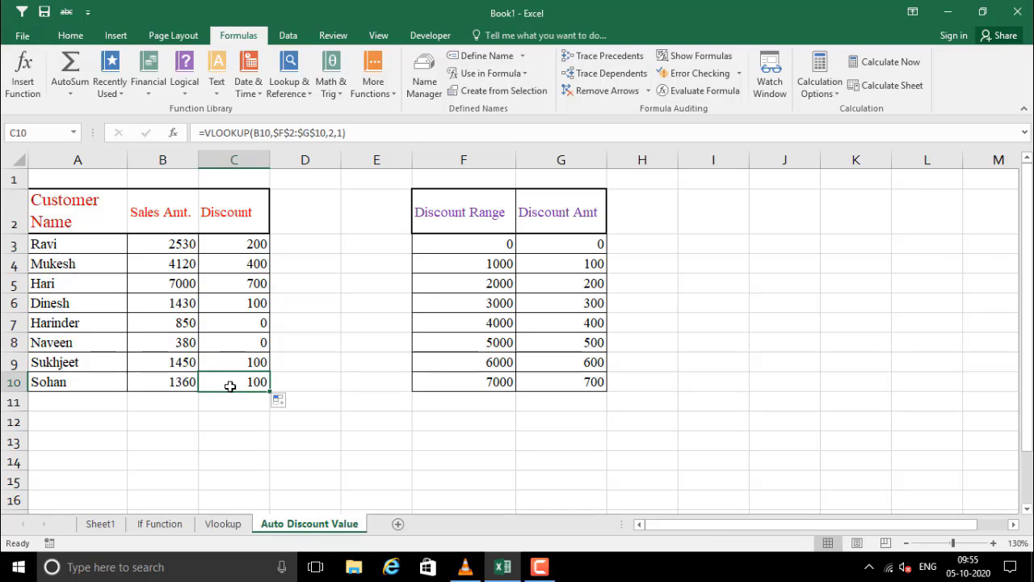
drag(225, 321, 225, 342)
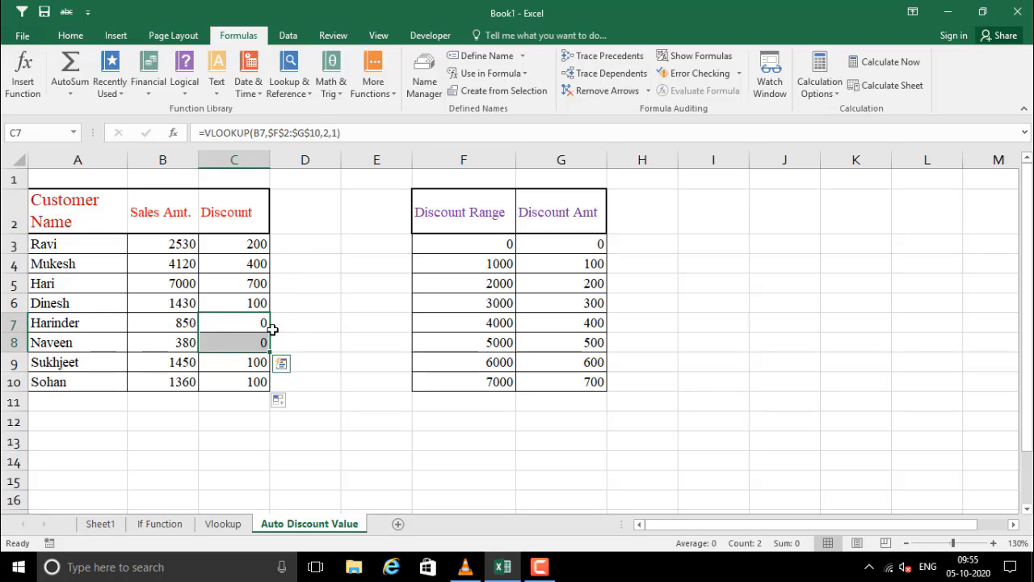
drag(485, 245, 565, 245)
click(499, 246)
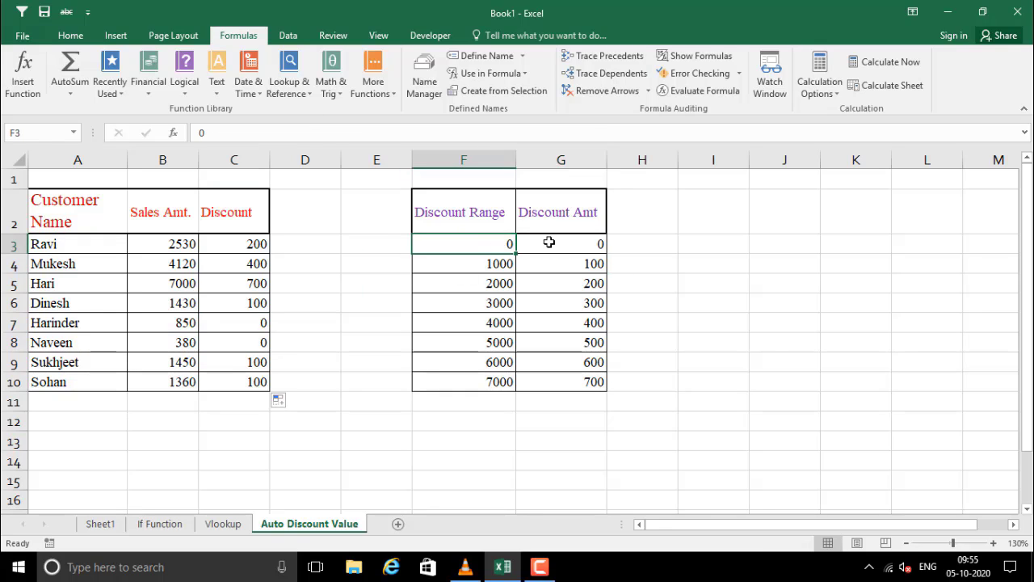
click(550, 242)
Step: Clear the Discount Range value in F3 and inspect the lookup results in C7:C8
click(490, 242)
key(Delete)
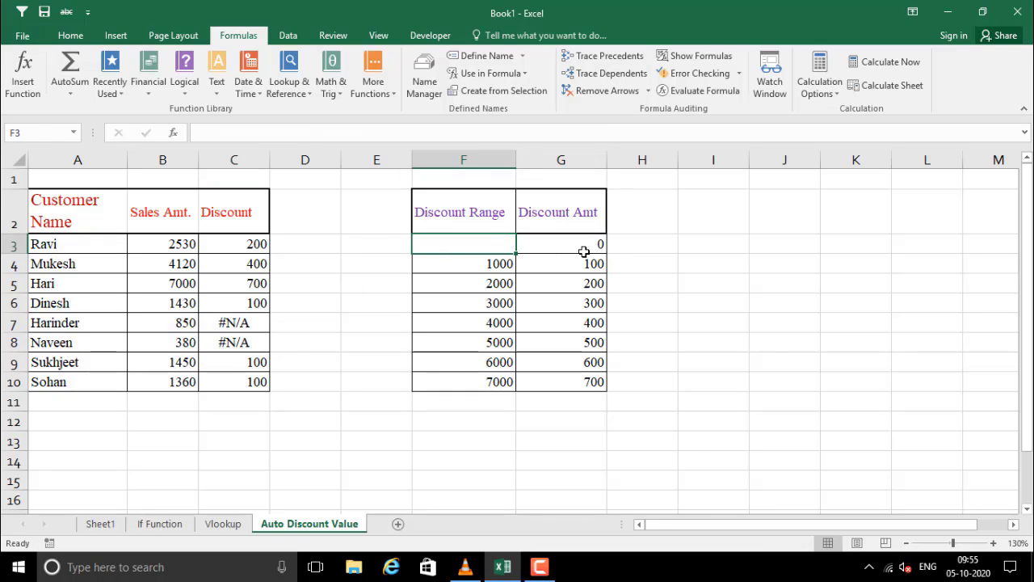
click(299, 378)
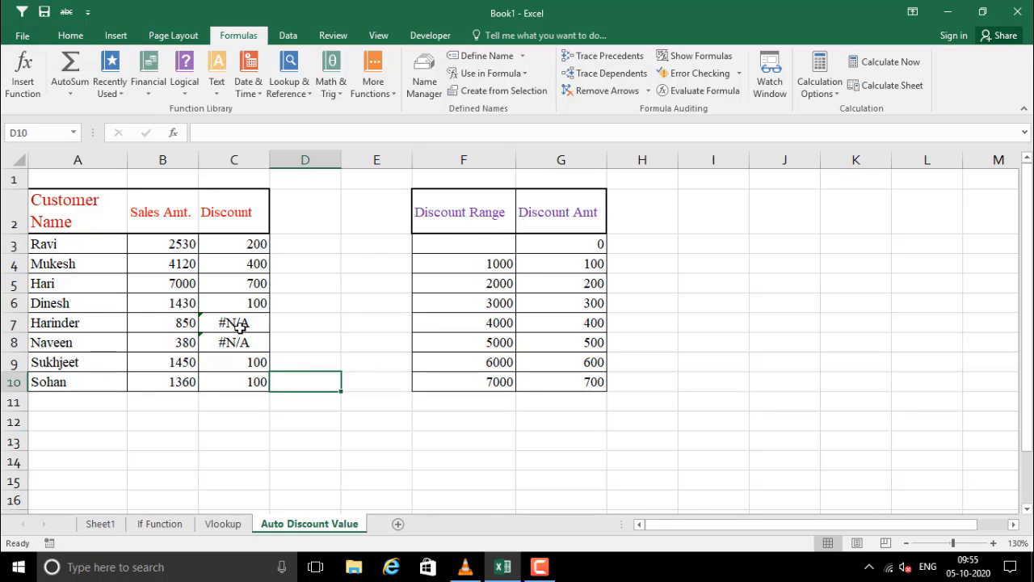
drag(238, 326, 235, 342)
Step: Enter 0 as the Discount Range value in F3 again and check the discount in C7
click(483, 243)
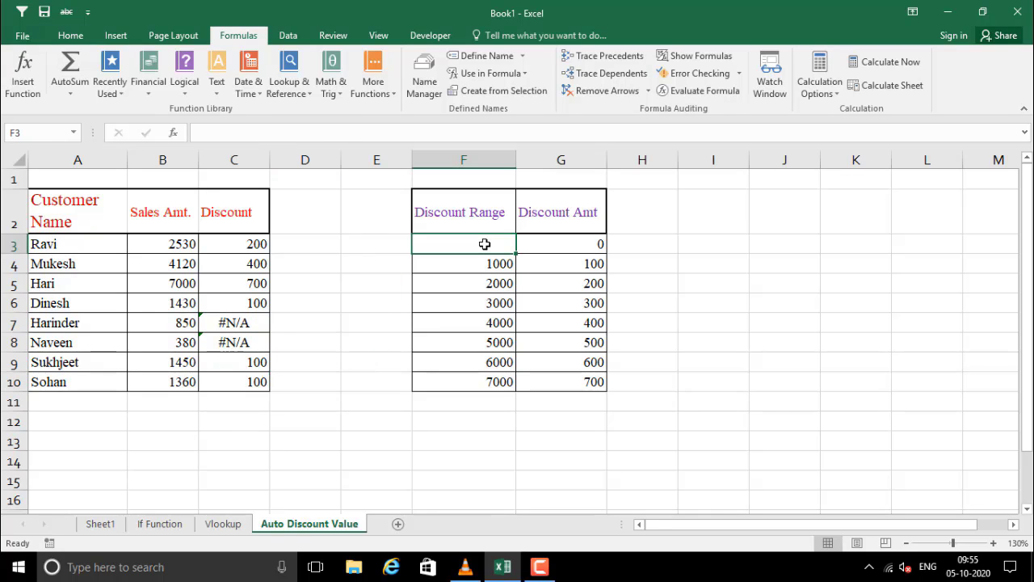
text(0)
key(Return)
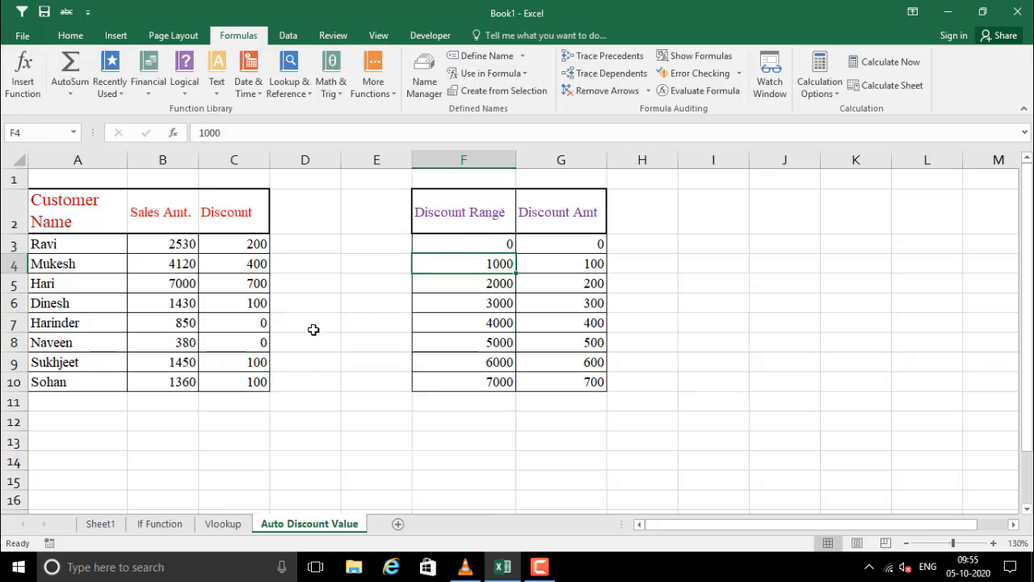
click(261, 325)
Step: Clear the Discount Amt in G3, enter 0 there again, and compare F3 with the discount in C7
click(551, 242)
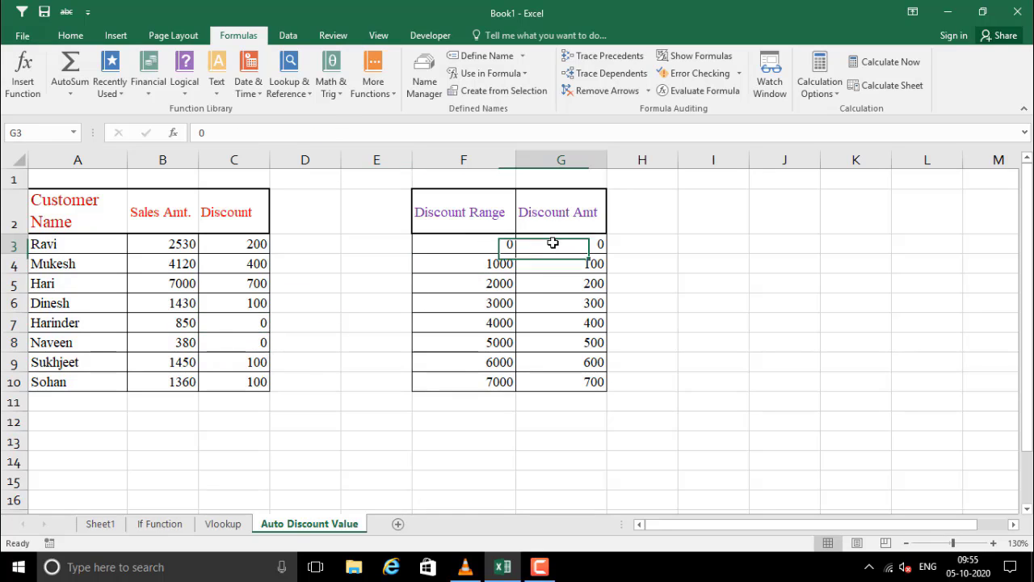
key(Return)
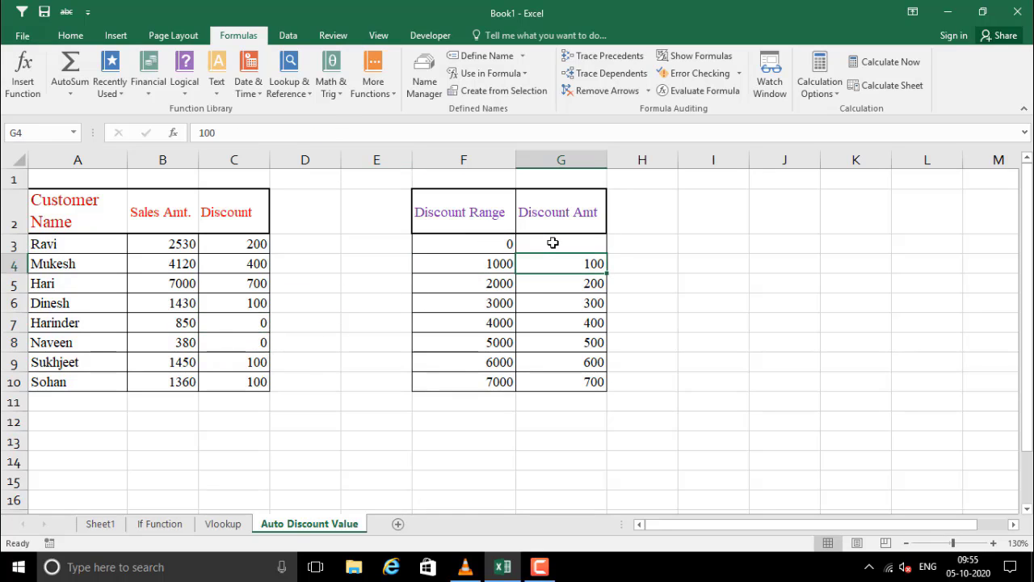
click(553, 242)
text(0)
key(Return)
click(450, 246)
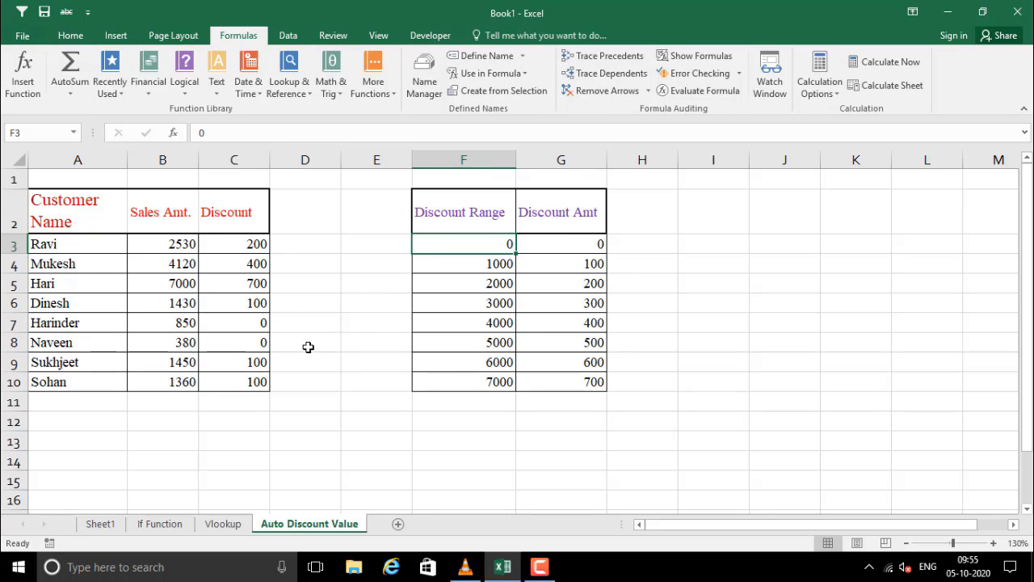
click(252, 324)
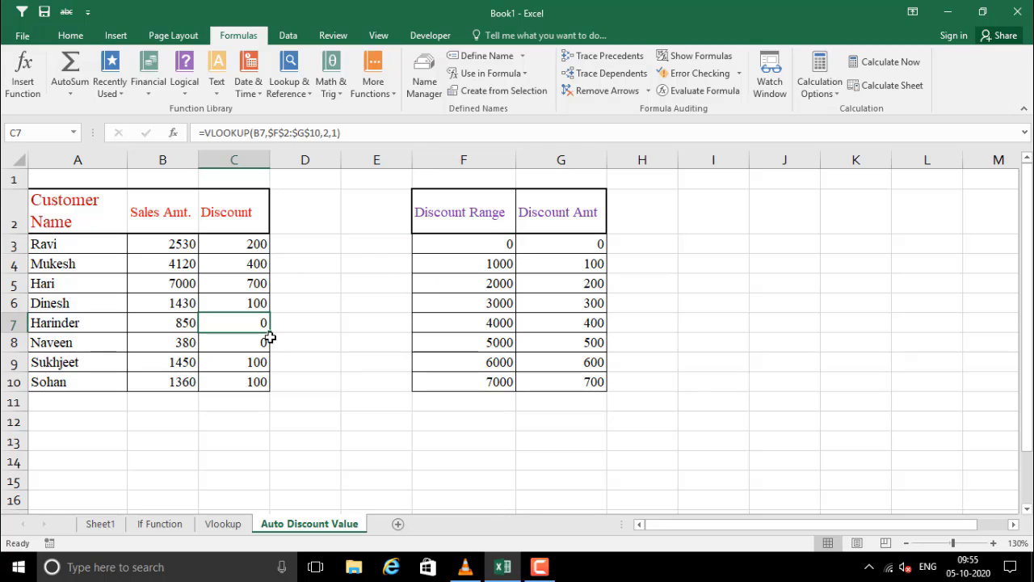
click(311, 356)
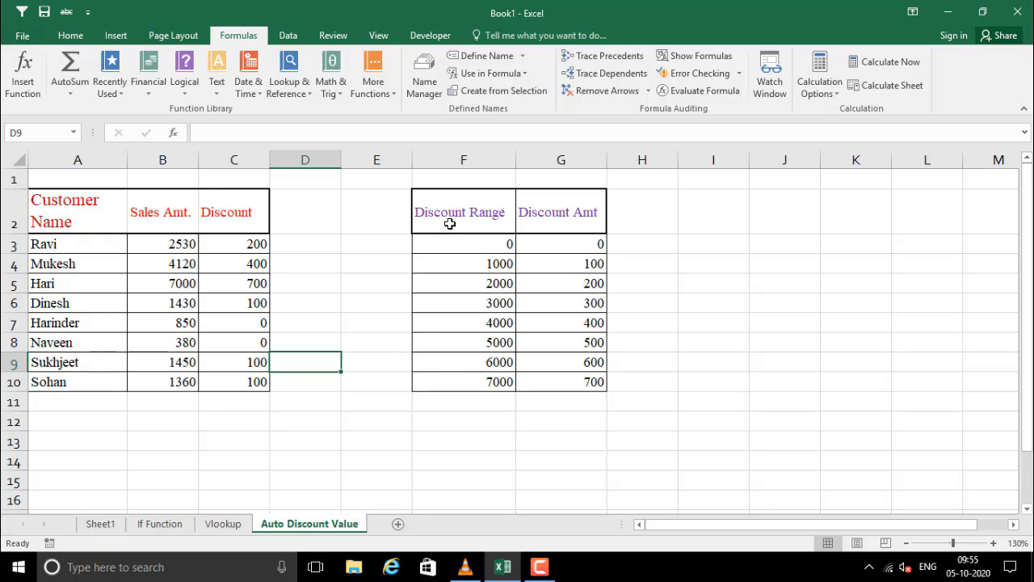
Step: Examine the order of the Discount Range values in F3:F10 and their matching amounts in G3:G10
drag(455, 244, 564, 386)
click(486, 260)
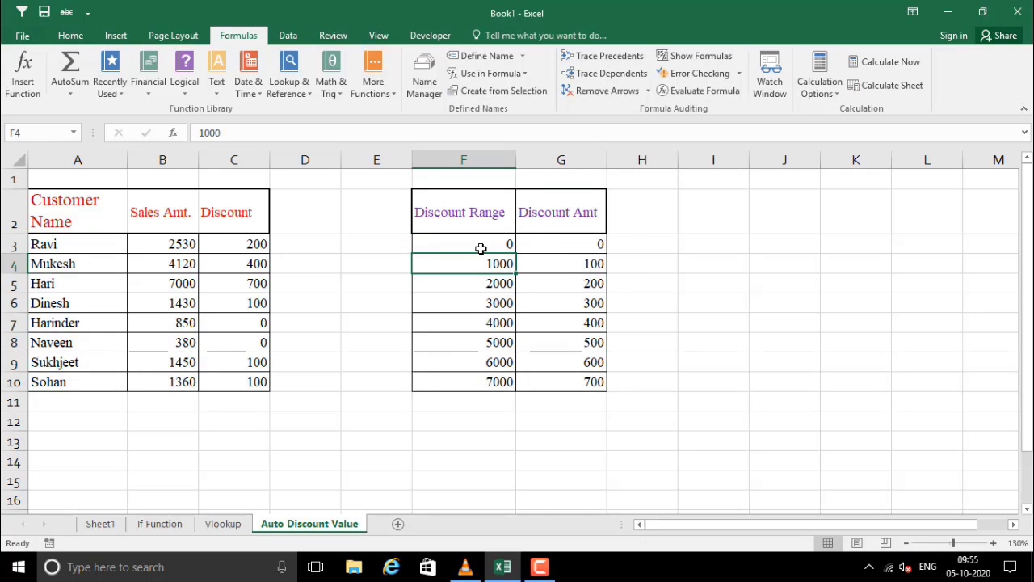
click(476, 285)
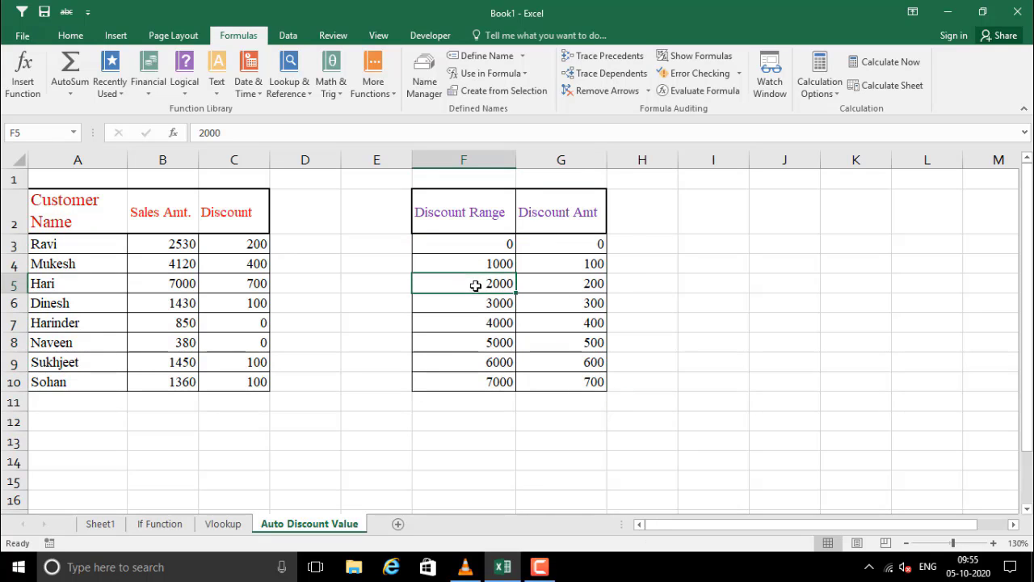
click(480, 302)
click(473, 328)
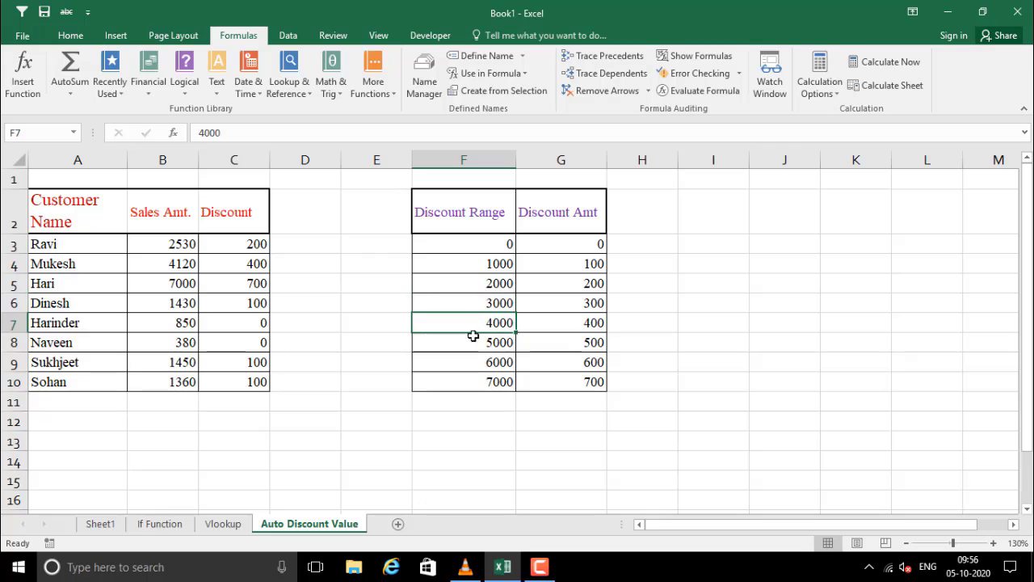
click(477, 348)
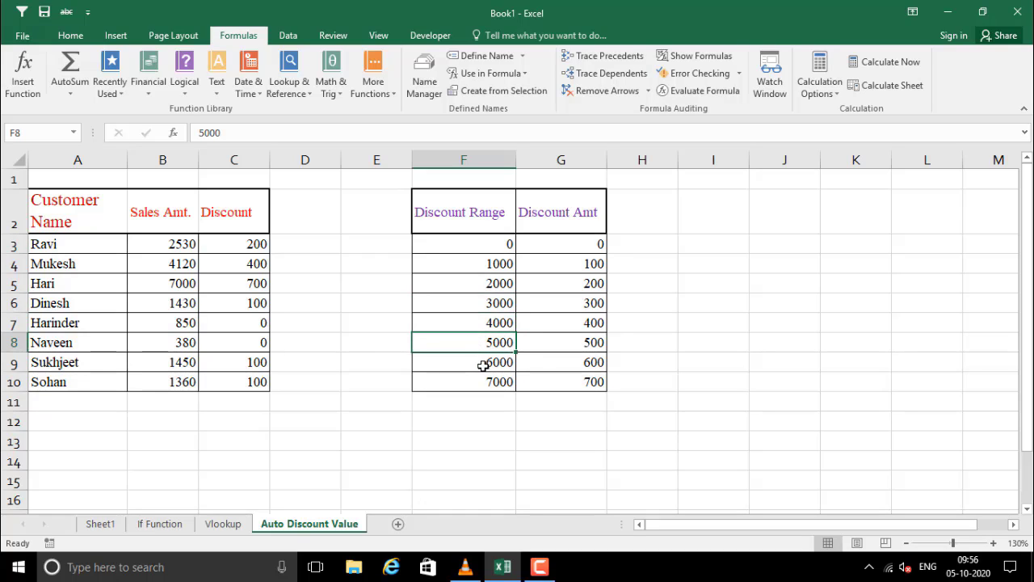
click(483, 362)
click(478, 383)
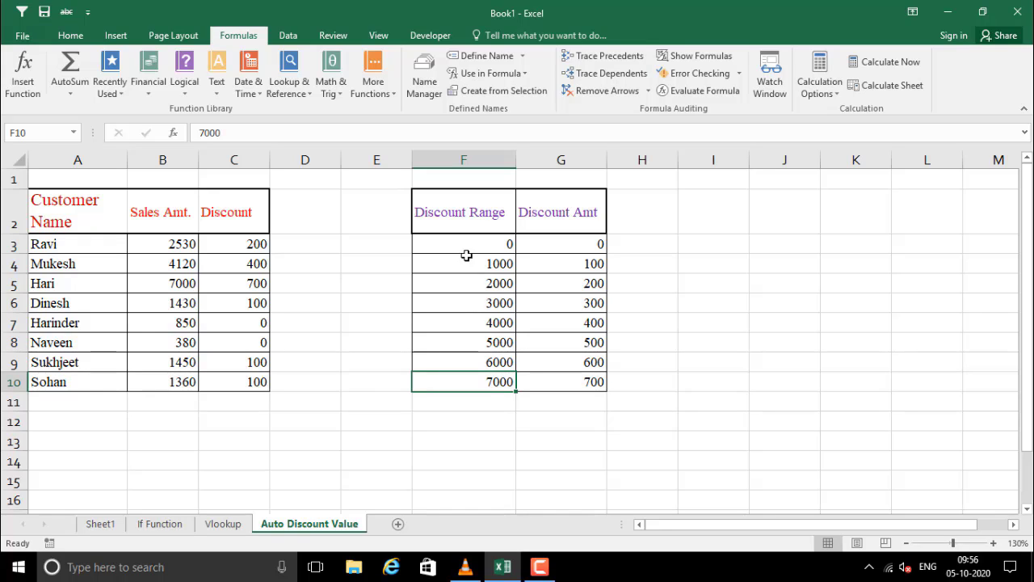
drag(470, 264, 563, 384)
click(488, 306)
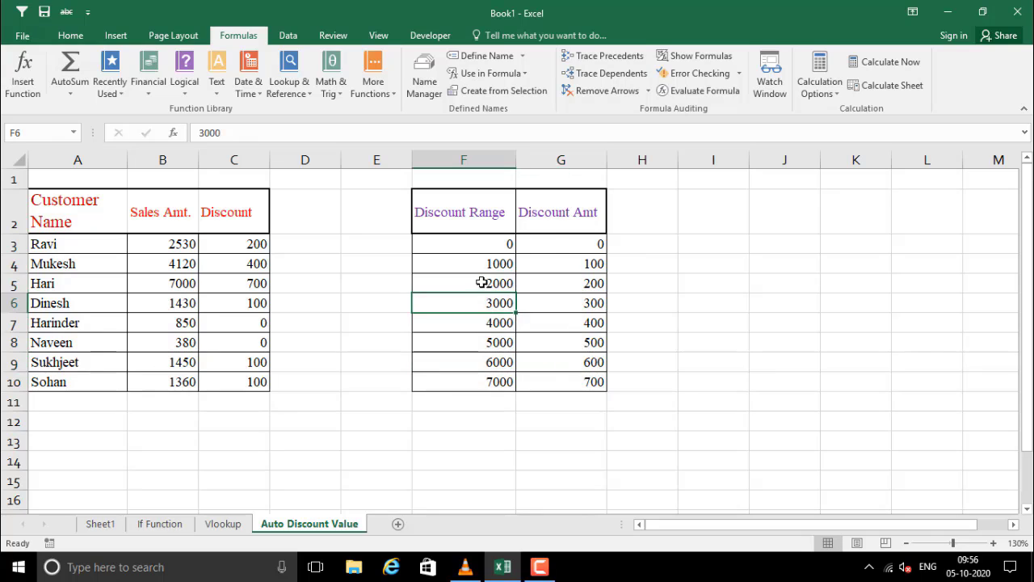
Step: Put two Discount Range values out of ascending order by setting F4 to 2000 and F5 to 1000
click(483, 283)
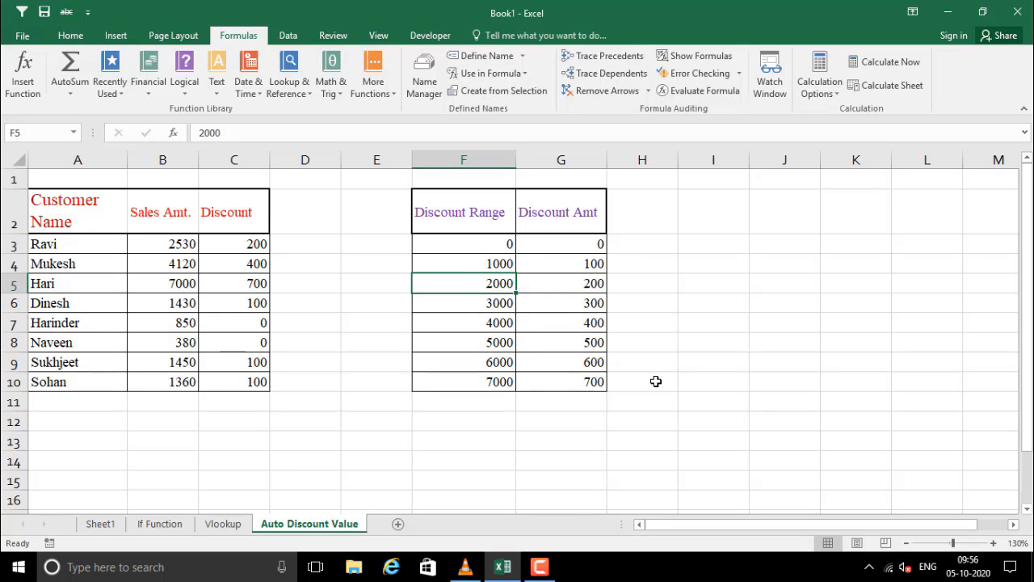
key(Up)
text(2000)
key(Return)
text(1000)
key(Return)
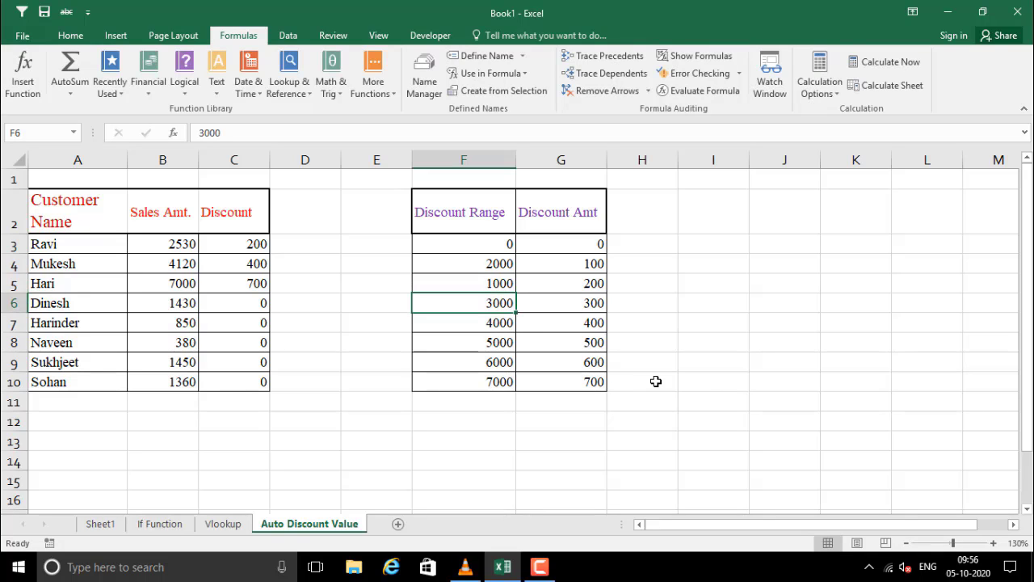
Step: Compare the sales amount in B3 and its discount in C3 with the Discount Amt in G5
click(446, 364)
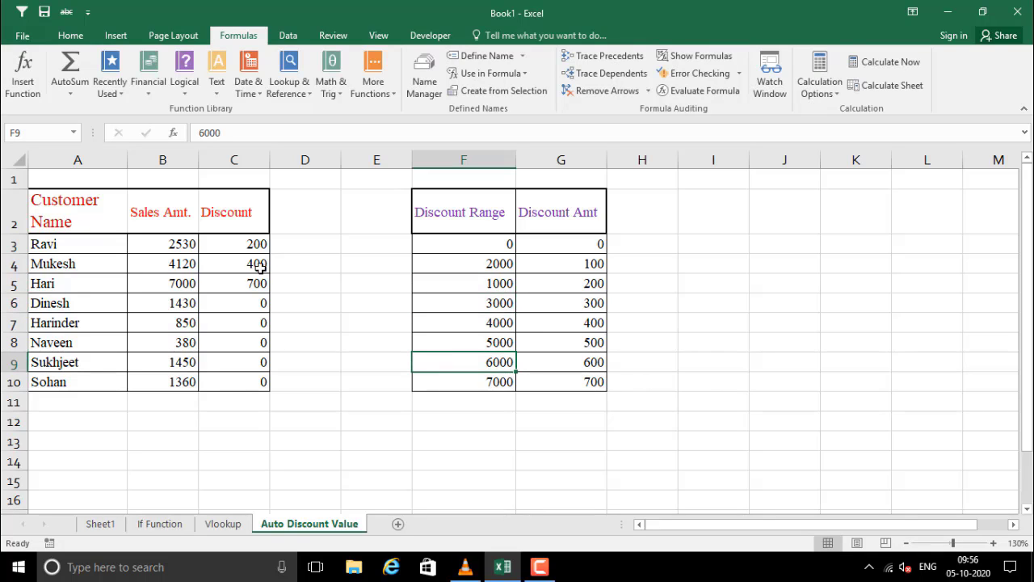
click(188, 245)
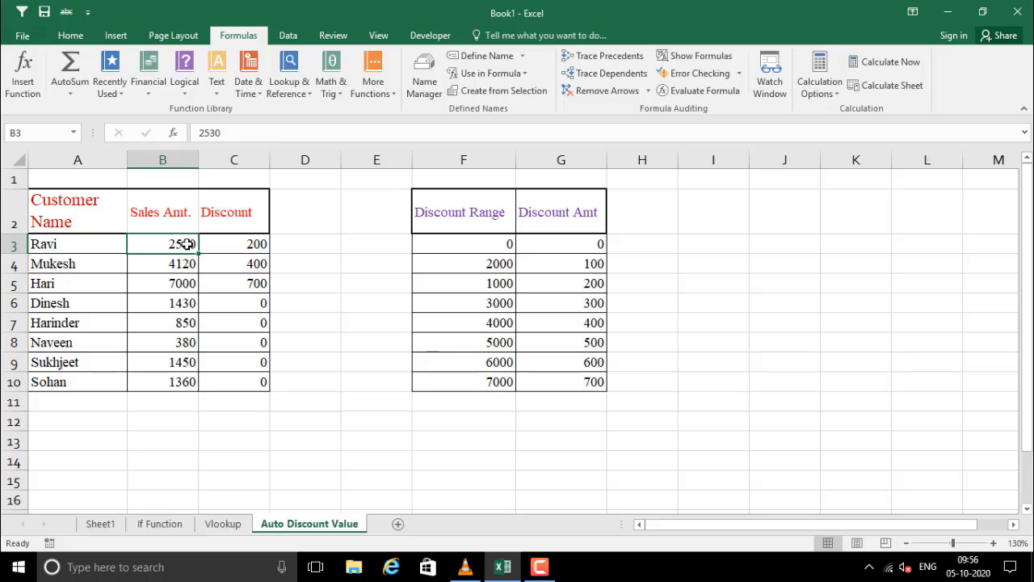
click(243, 244)
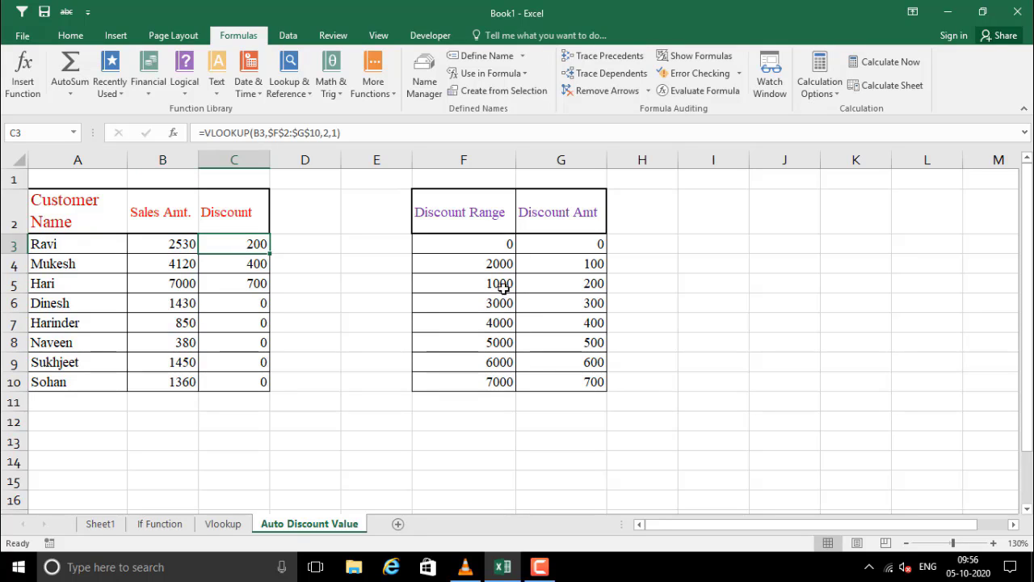
click(564, 291)
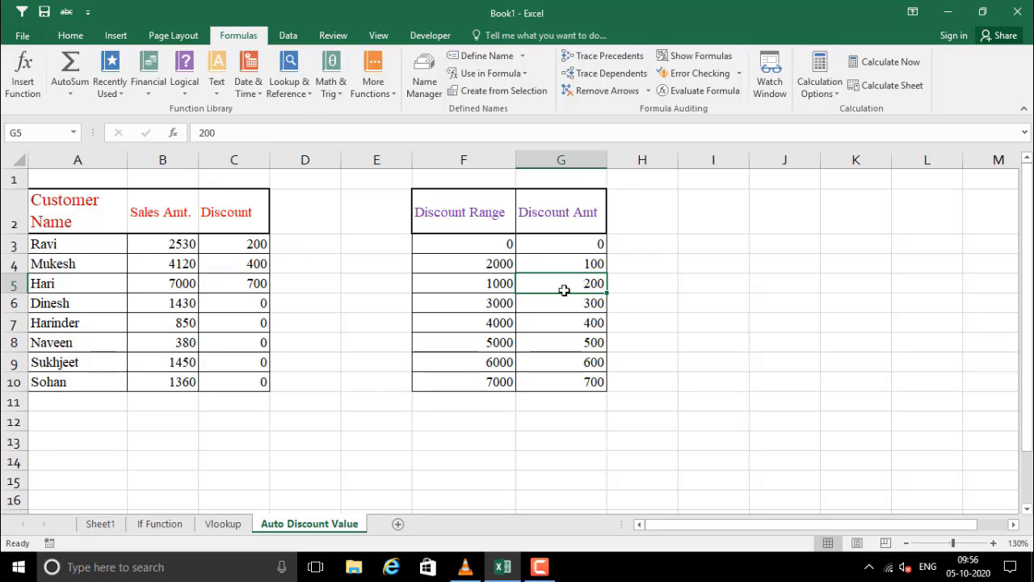
Step: Compare the out-of-order Discount Range values in F4 and F5 with the Discount Amt in G5
click(488, 287)
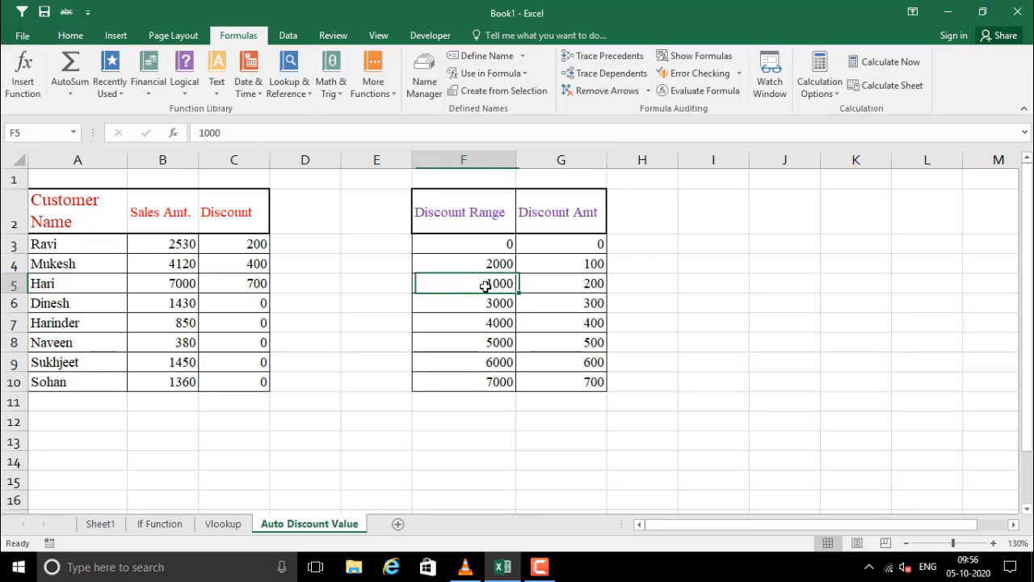
click(568, 287)
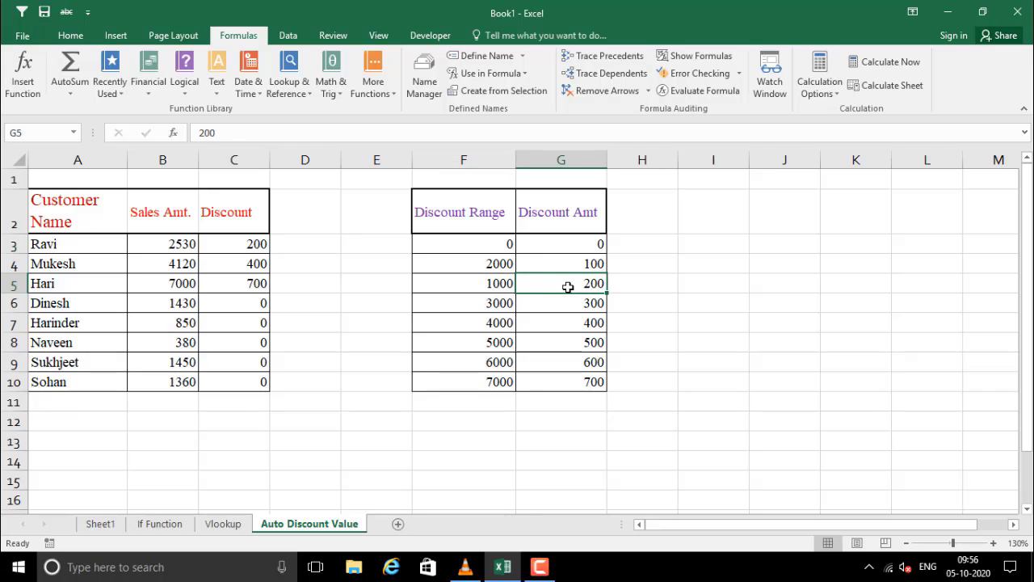
click(503, 287)
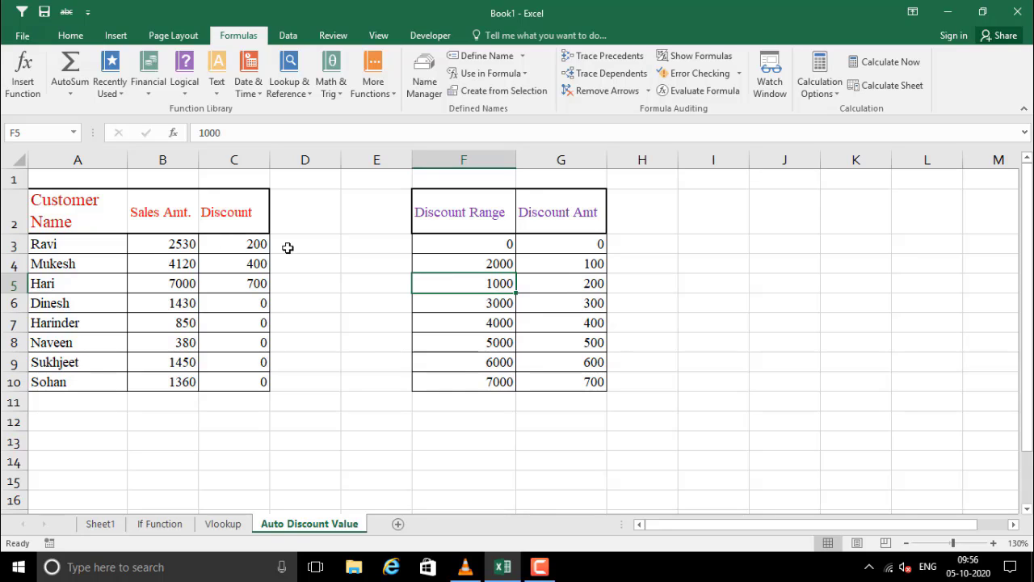
click(558, 283)
click(460, 287)
click(473, 265)
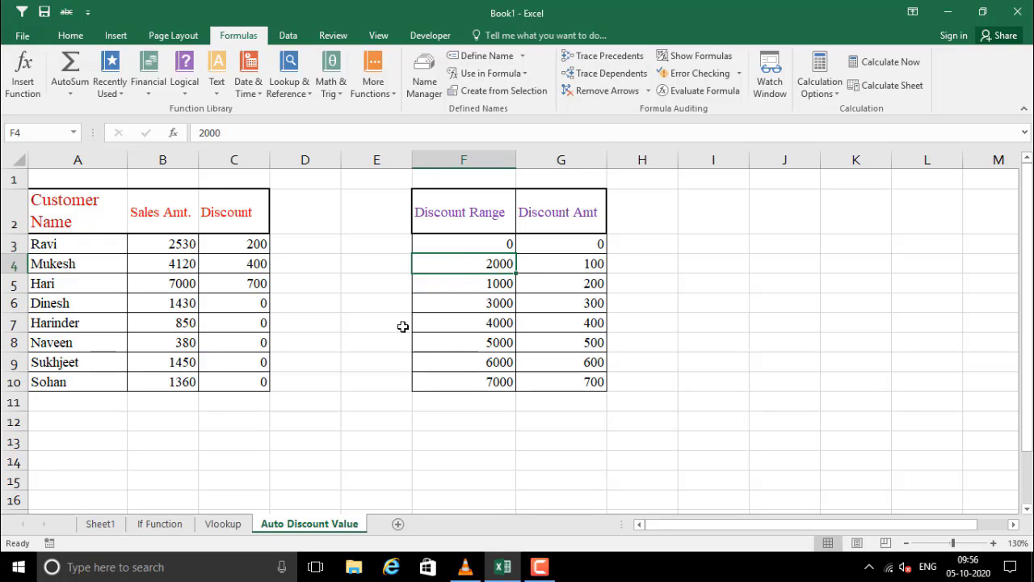
Step: Restore the ascending order of the Discount Range by setting F4 to 1000 and F5 to 2000
click(458, 287)
click(464, 265)
text(1000)
key(Return)
text(200)
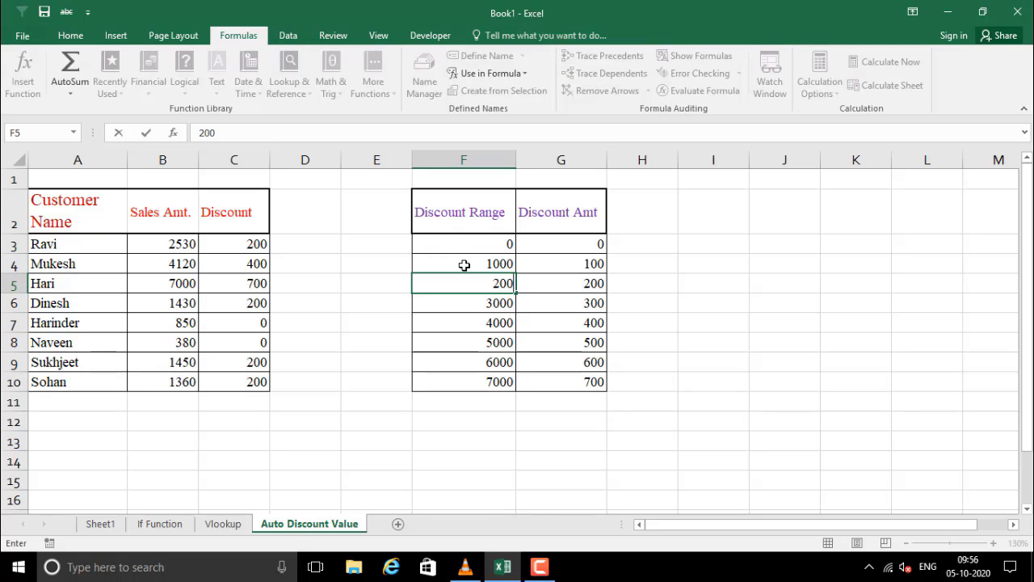
text(0)
key(Return)
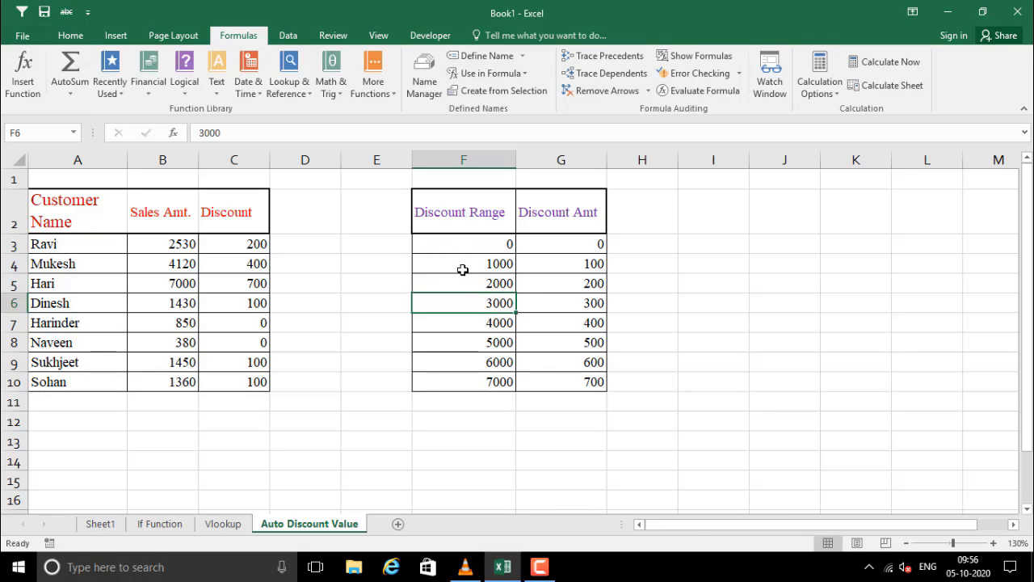
Step: Check the customers' discounts in C3:C10 against the reordered Discount Range values
drag(464, 265, 467, 343)
drag(235, 243, 242, 382)
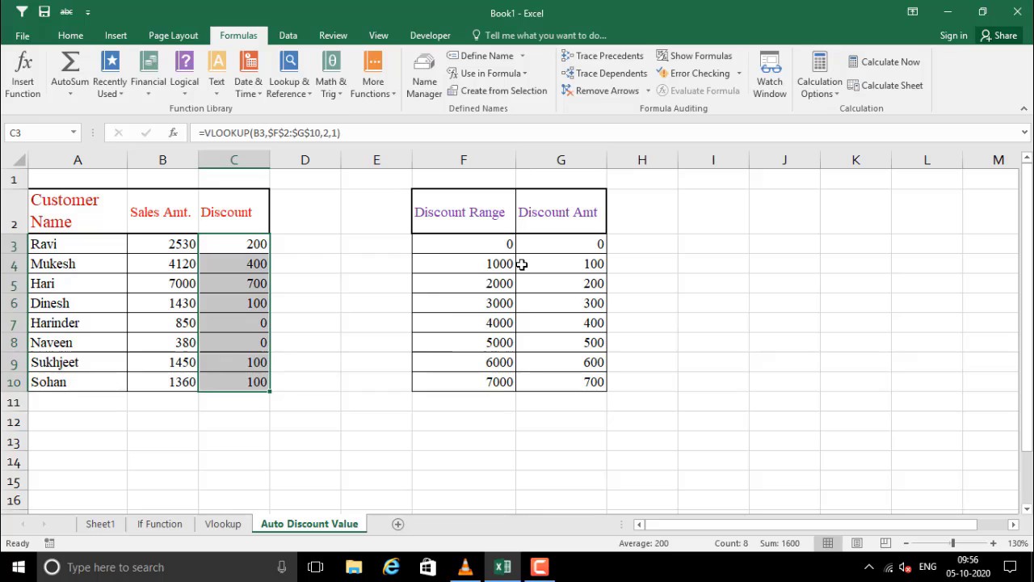
click(474, 270)
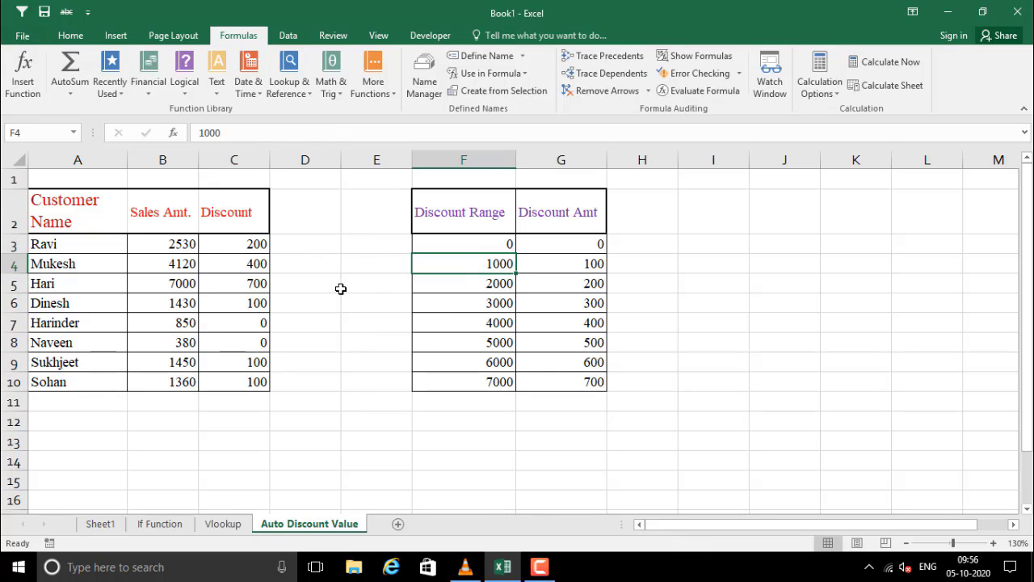